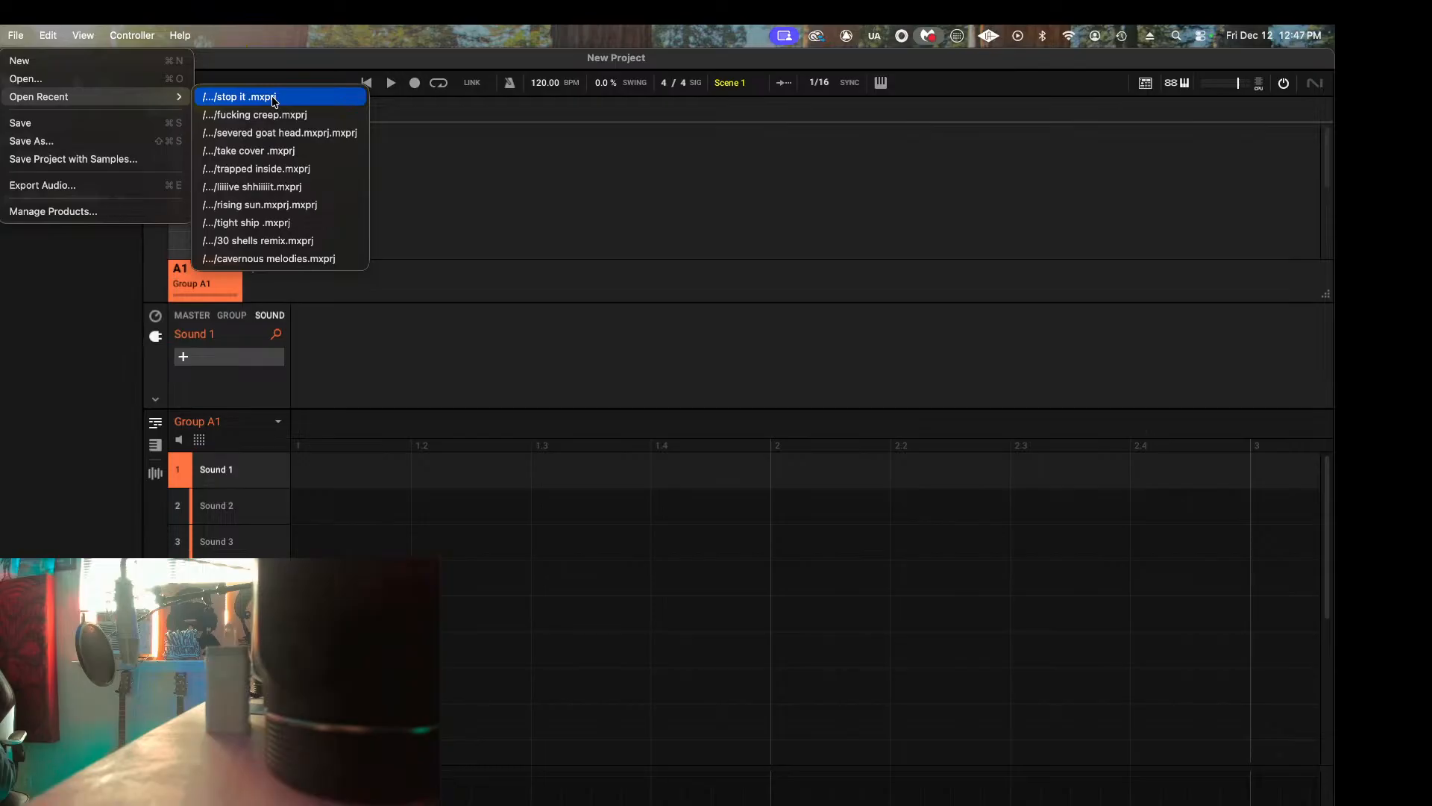
Step: Open the recent project "stop it", and switch to the browser to start the Instagram live video
{"action": "left_click", "coordinate": [273, 97]}
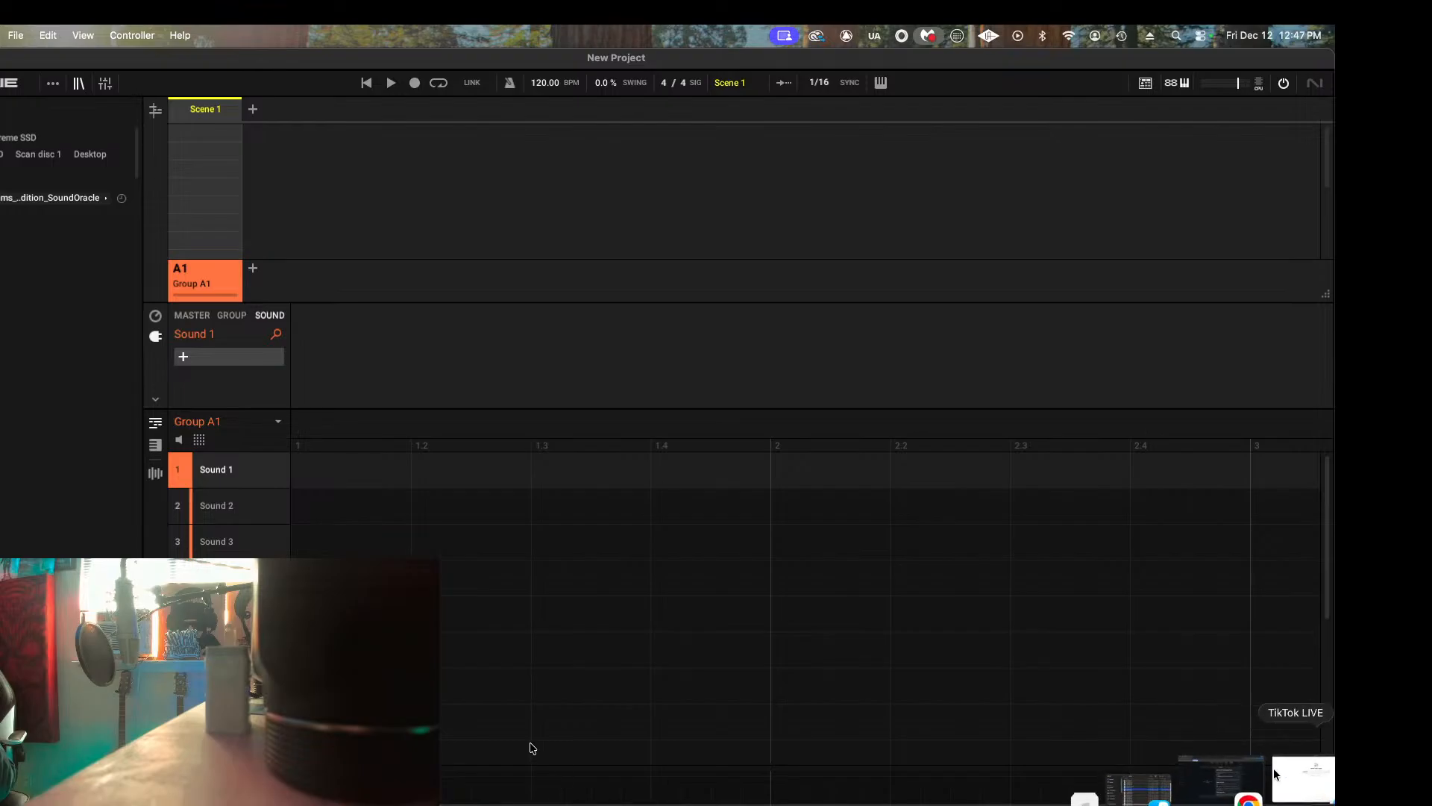
{"action": "left_click", "coordinate": [1271, 779]}
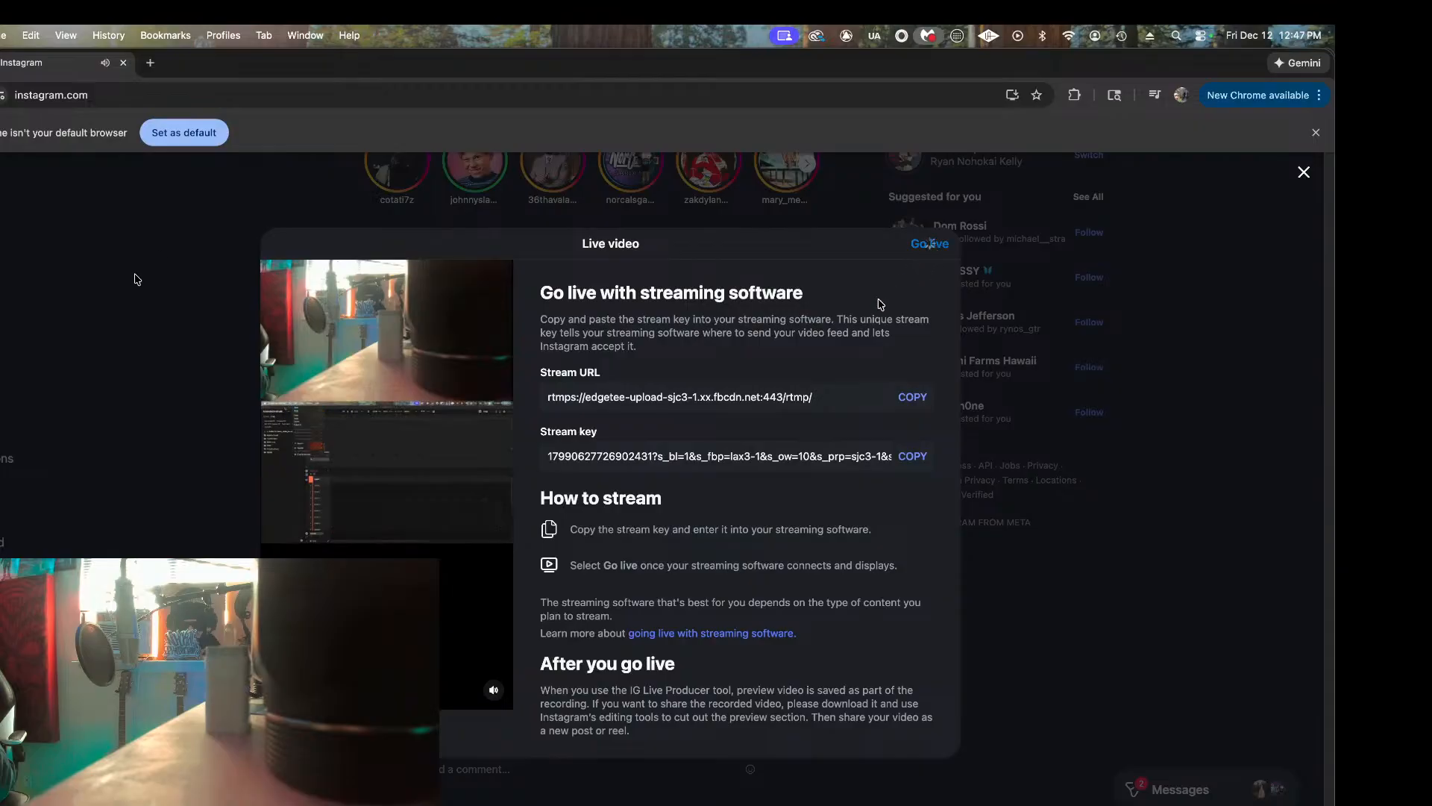
{"action": "left_click", "coordinate": [930, 243]}
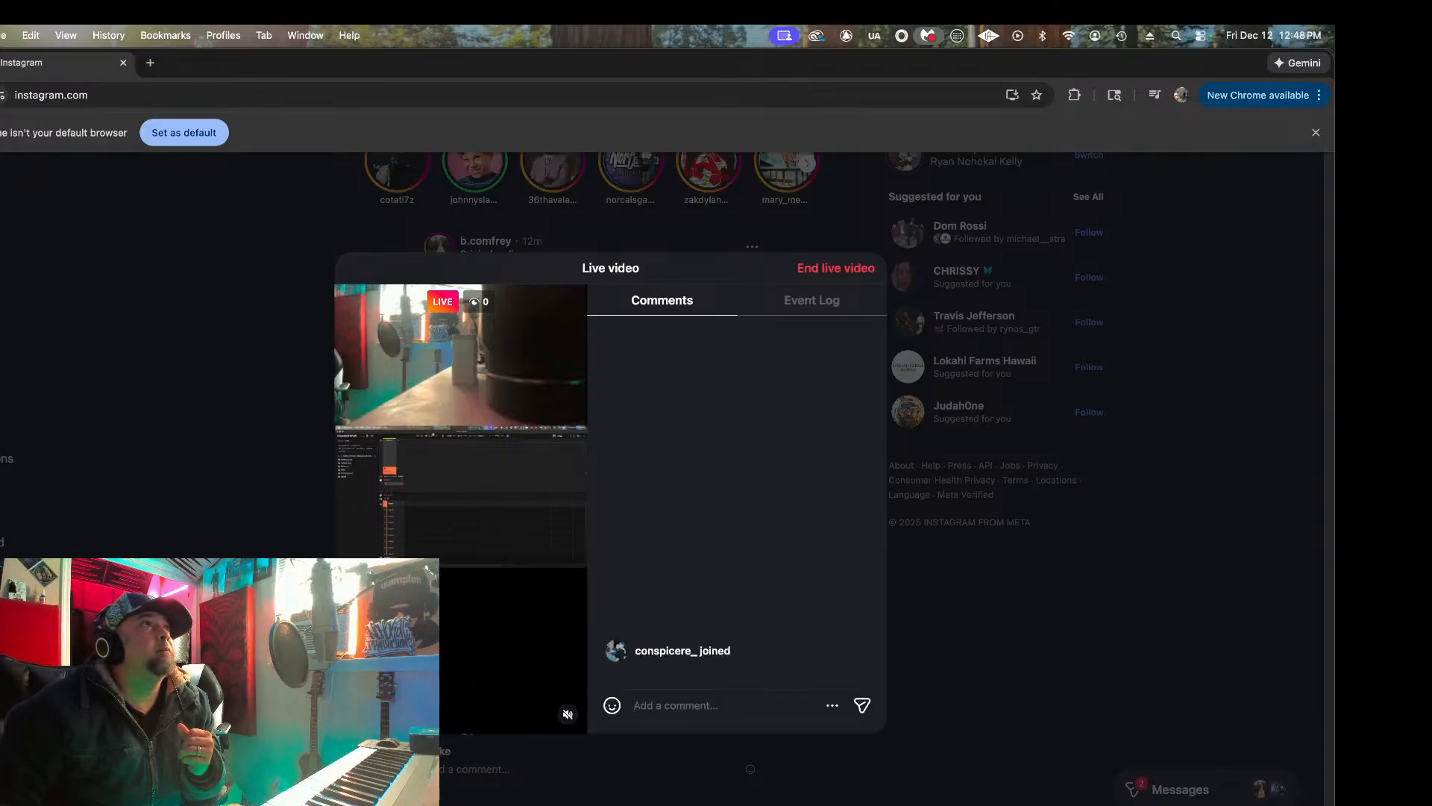
Step: Minimize the browser to return to the "stop it" project and start its playback
{"action": "key", "text": "super+m"}
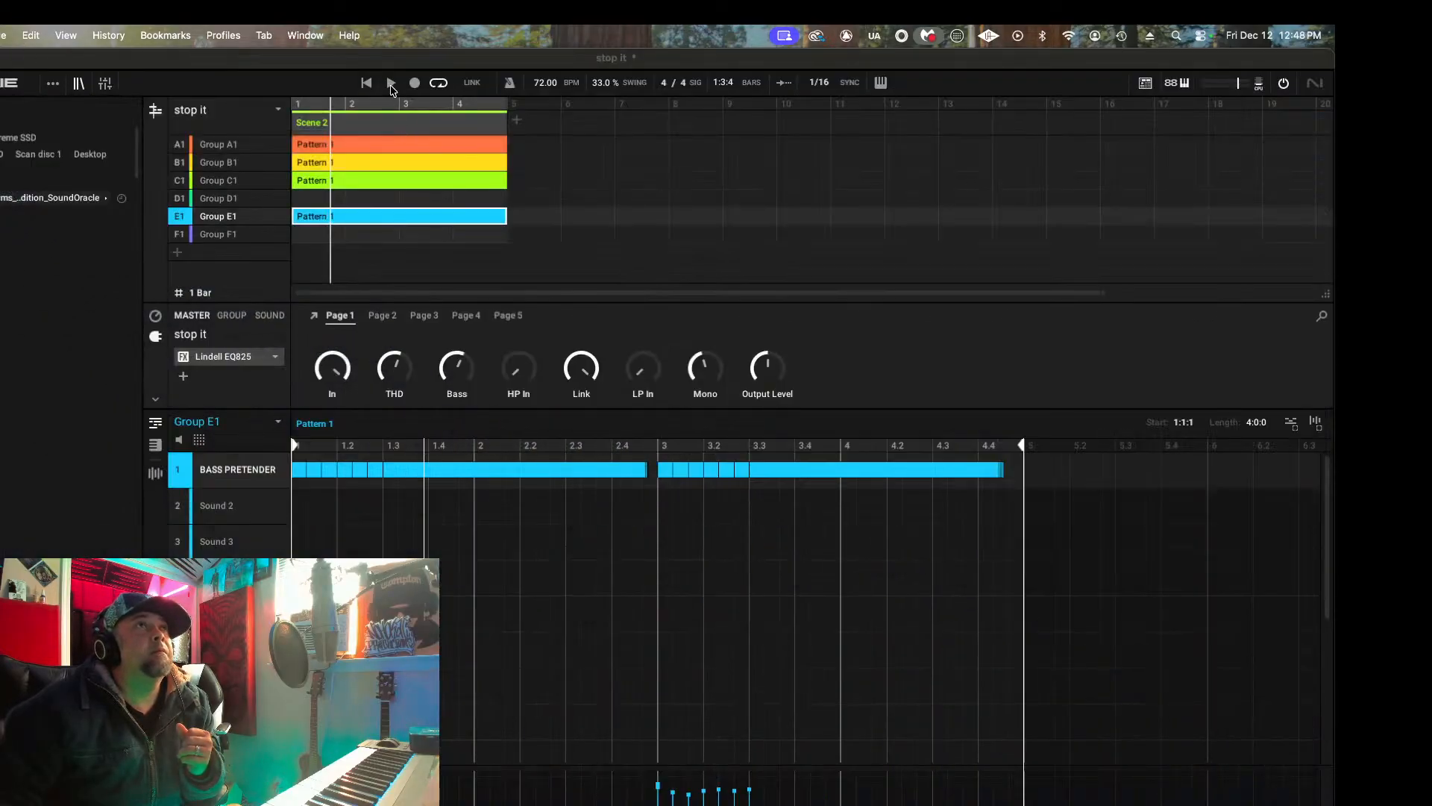
{"action": "left_click", "coordinate": [364, 83]}
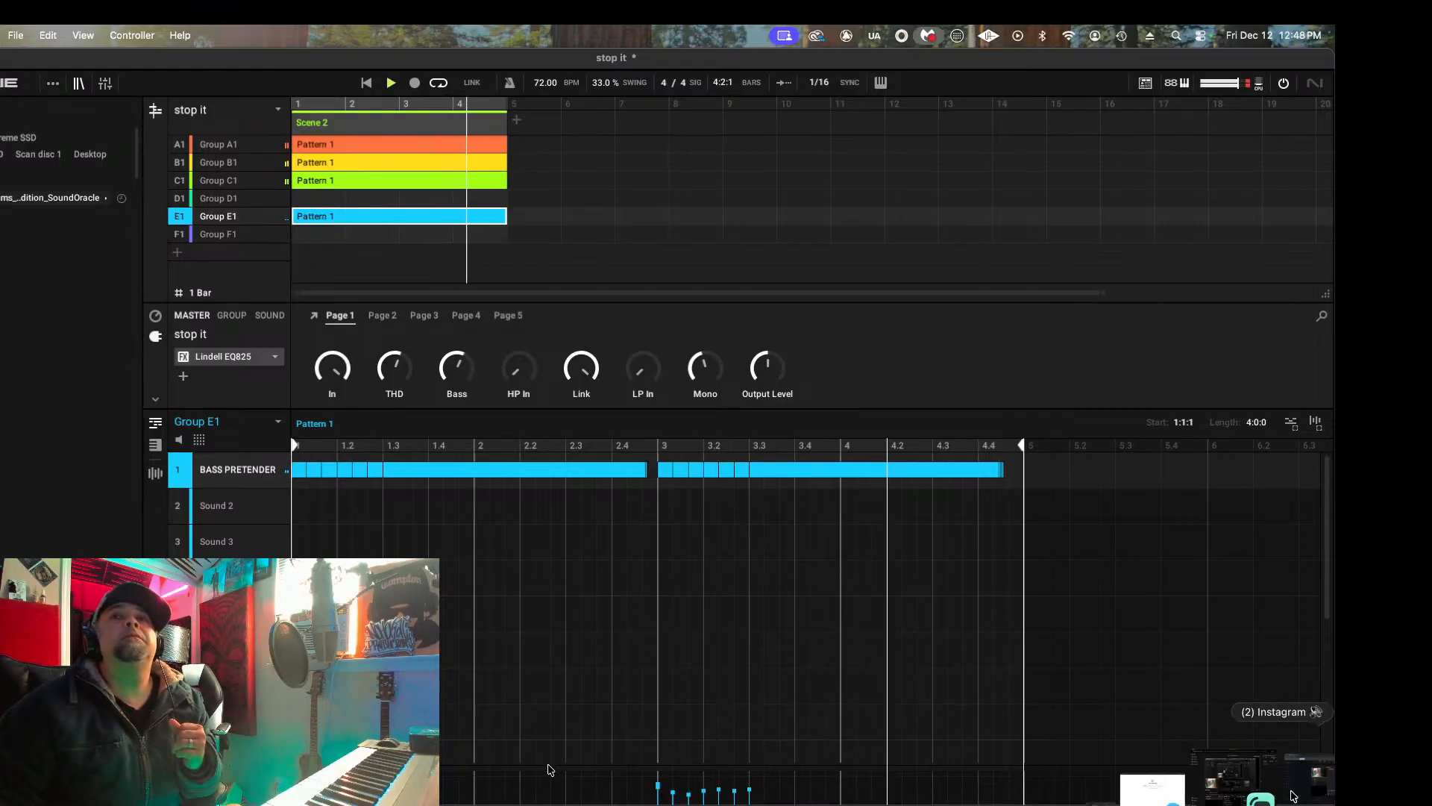
Step: Switch to Streamlabs Desktop, widen its window and enlarge the YouTube chat area
{"action": "left_click", "coordinate": [1286, 792]}
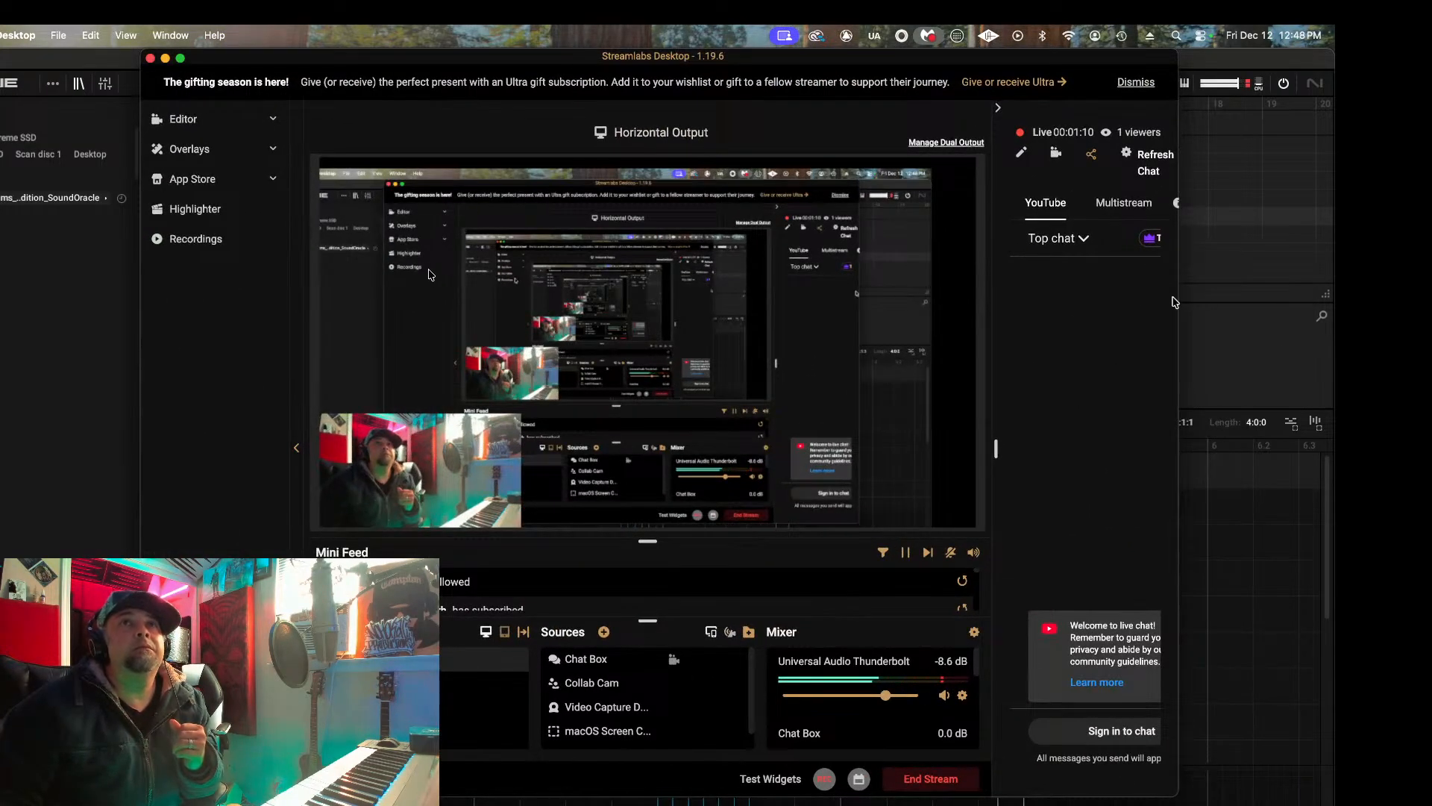
{"action": "left_click_drag", "start_coordinate": [1178, 306], "coordinate": [1329, 323]}
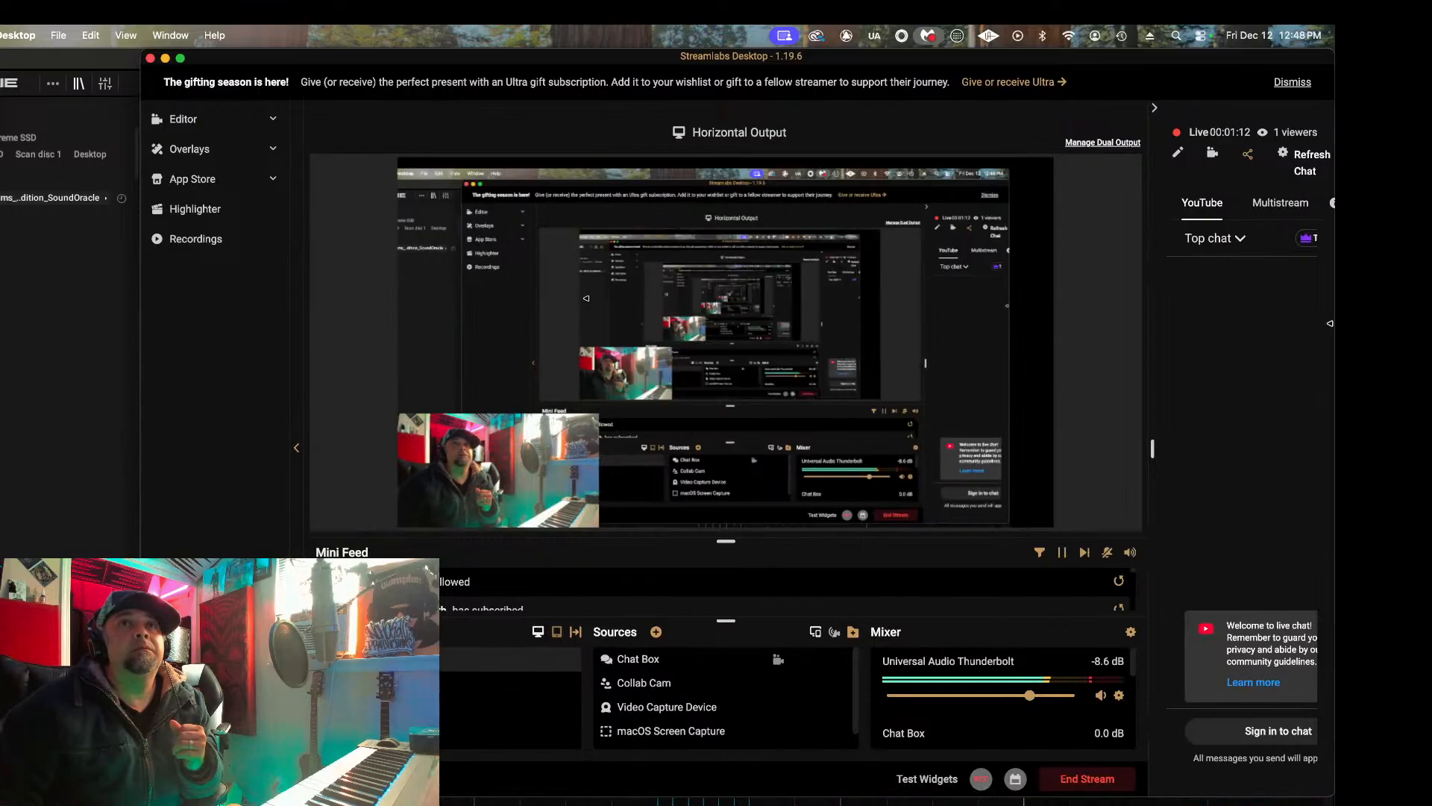
{"action": "left_click_drag", "start_coordinate": [1150, 316], "coordinate": [1036, 333]}
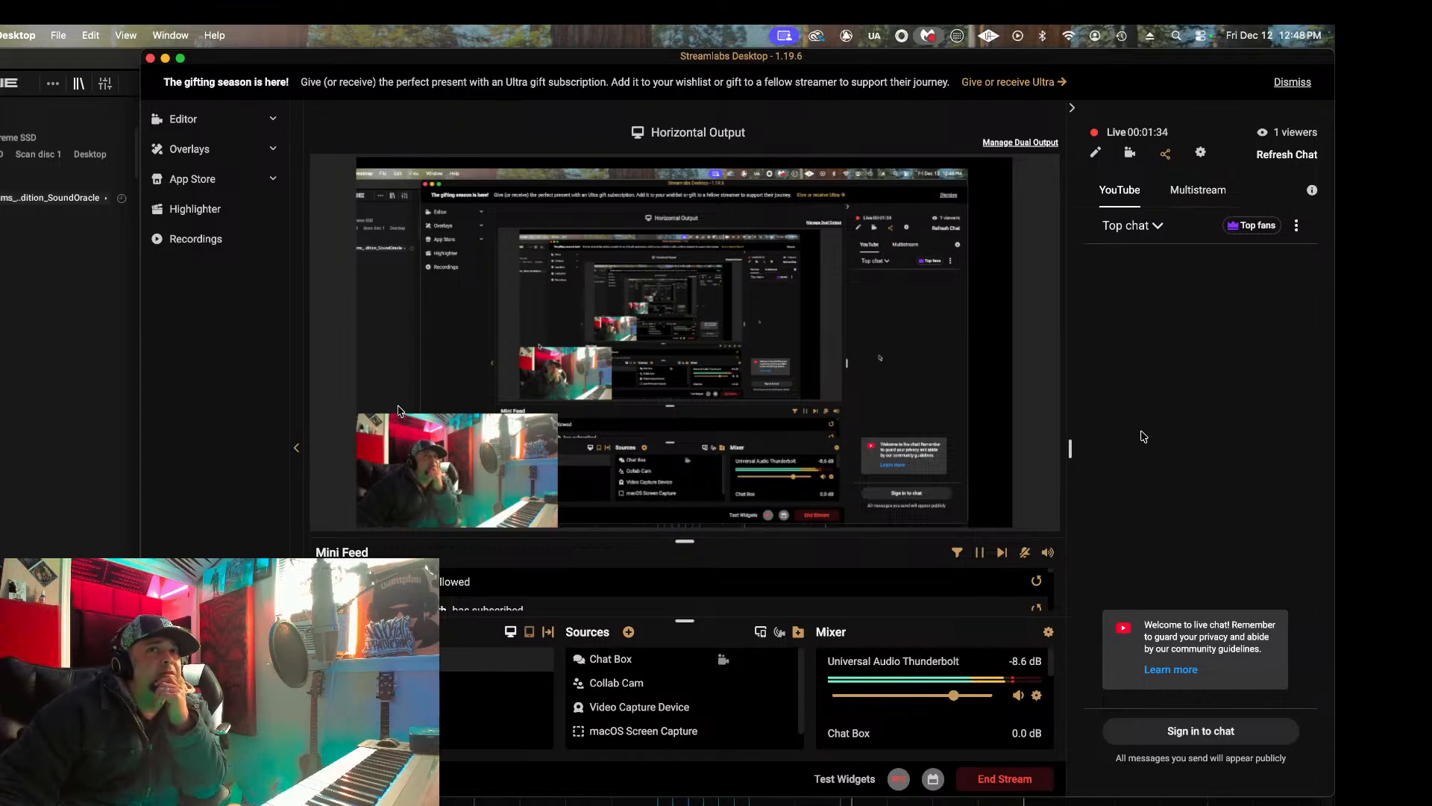
{"action": "left_click", "coordinate": [1203, 731]}
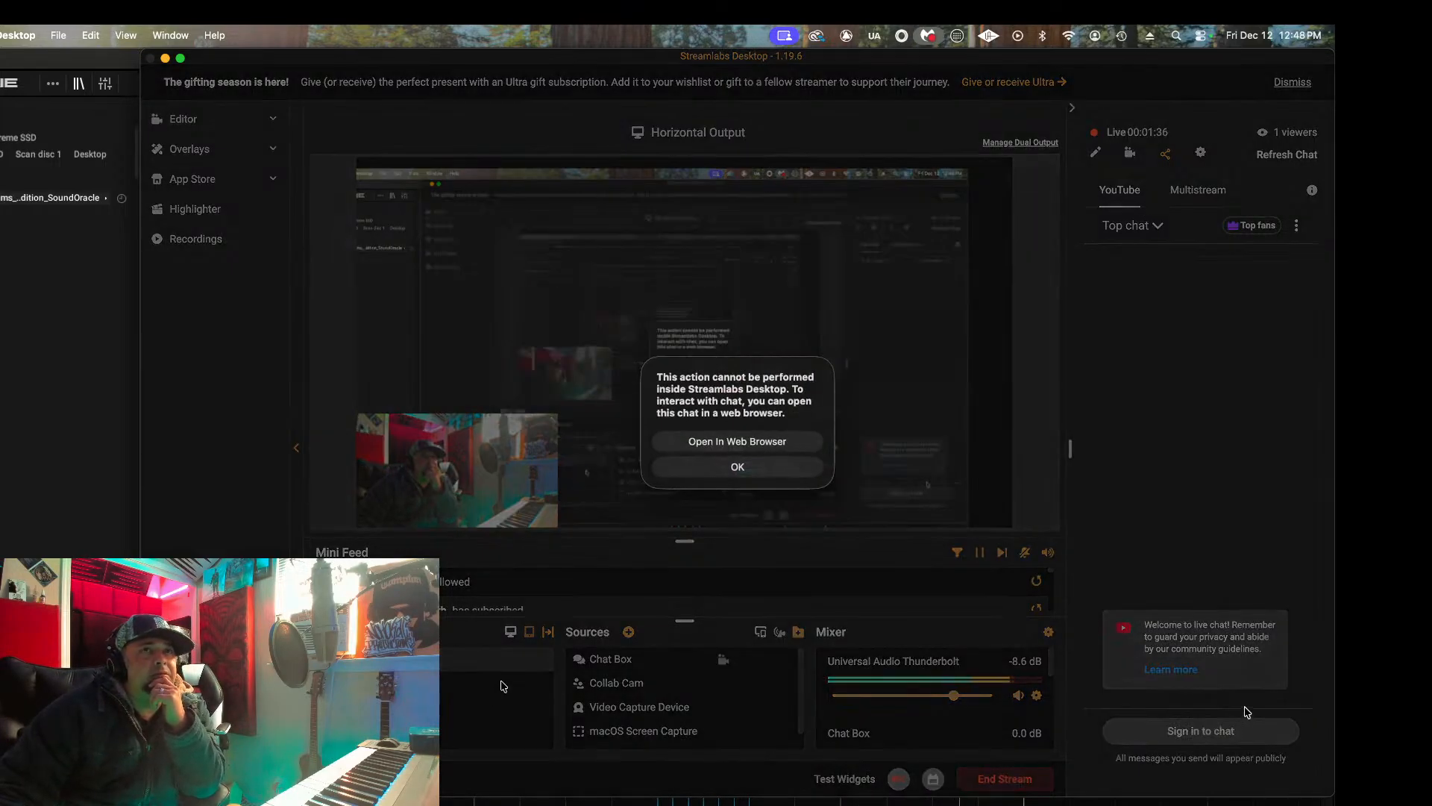
{"action": "left_click", "coordinate": [751, 442]}
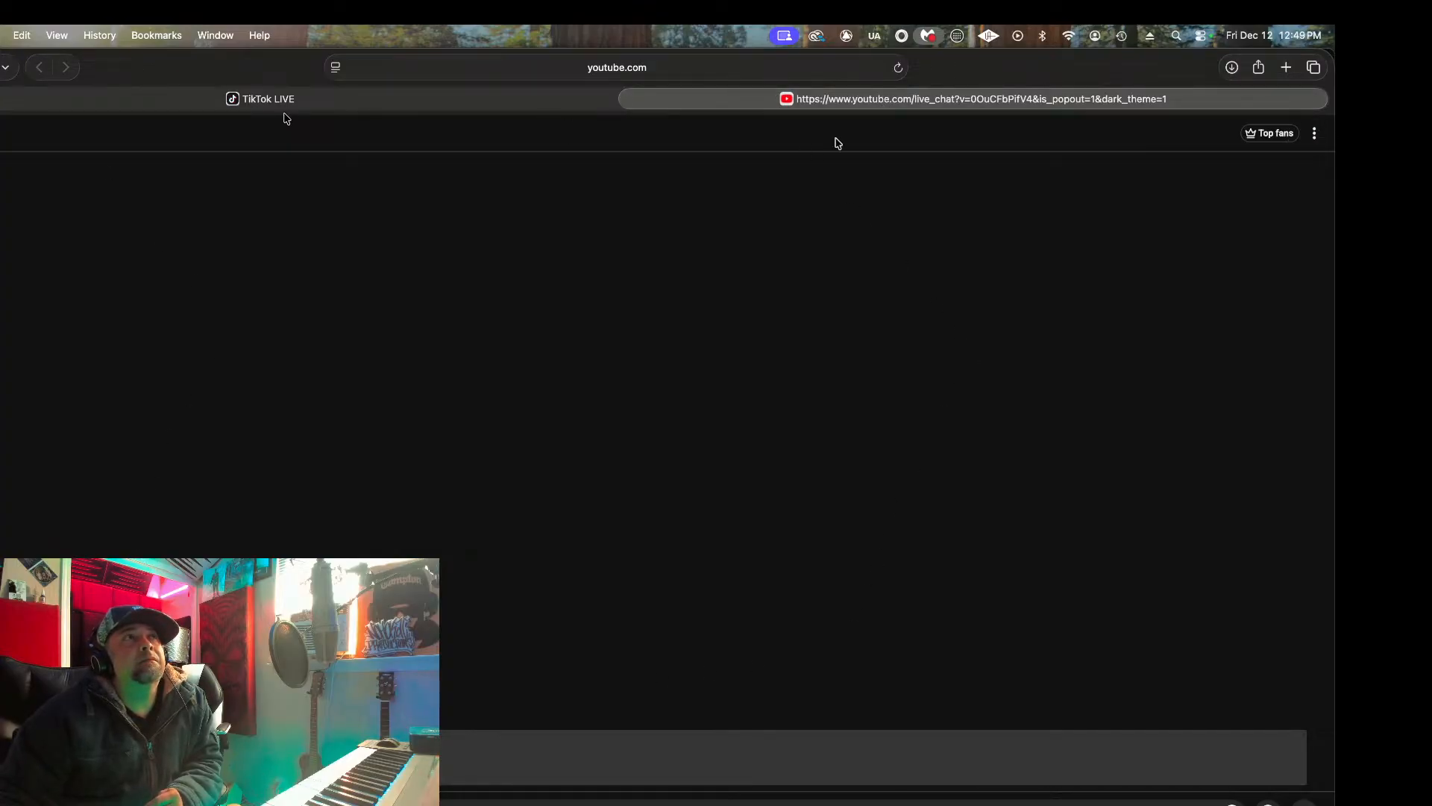
{"action": "left_click", "coordinate": [0, 67]}
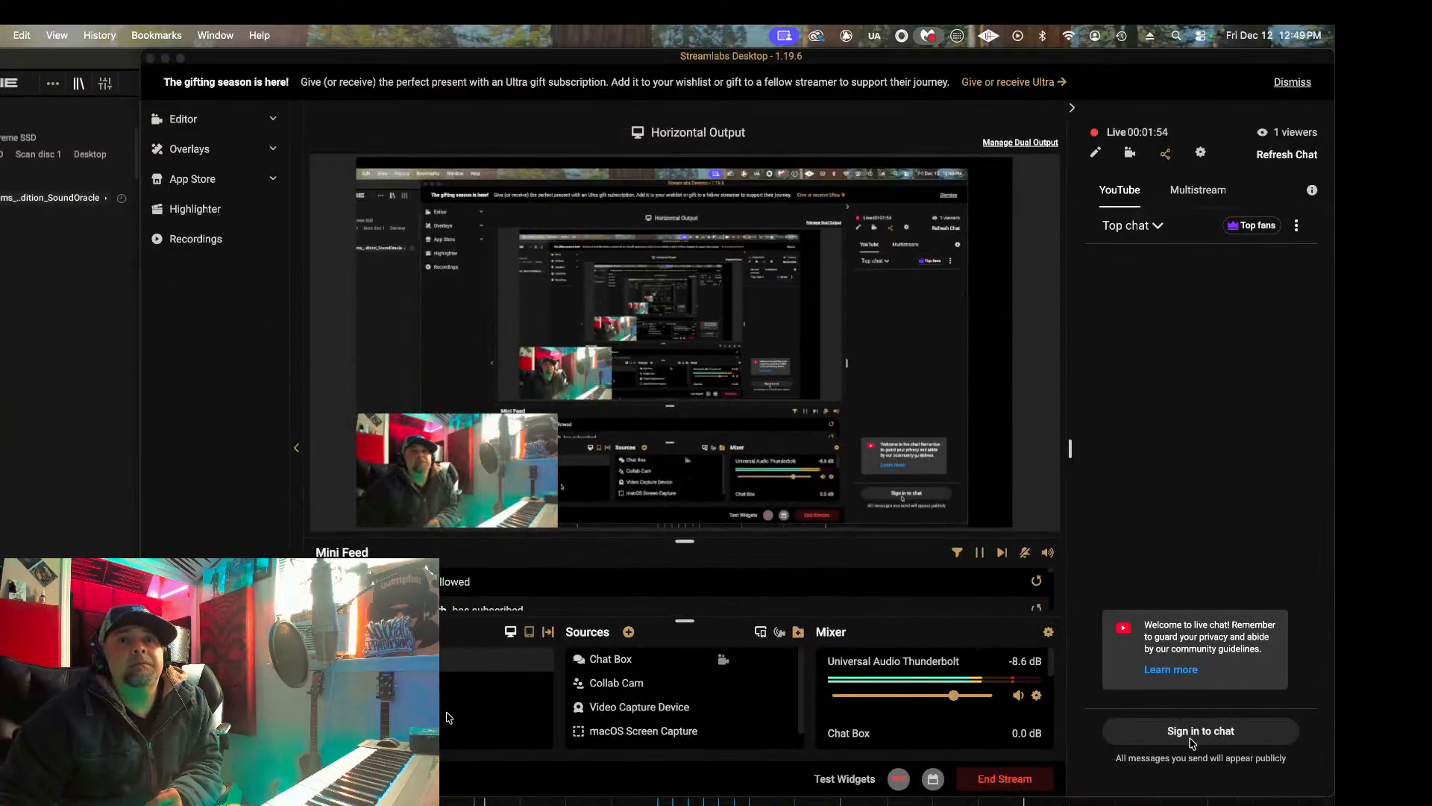
{"action": "left_click", "coordinate": [1197, 731]}
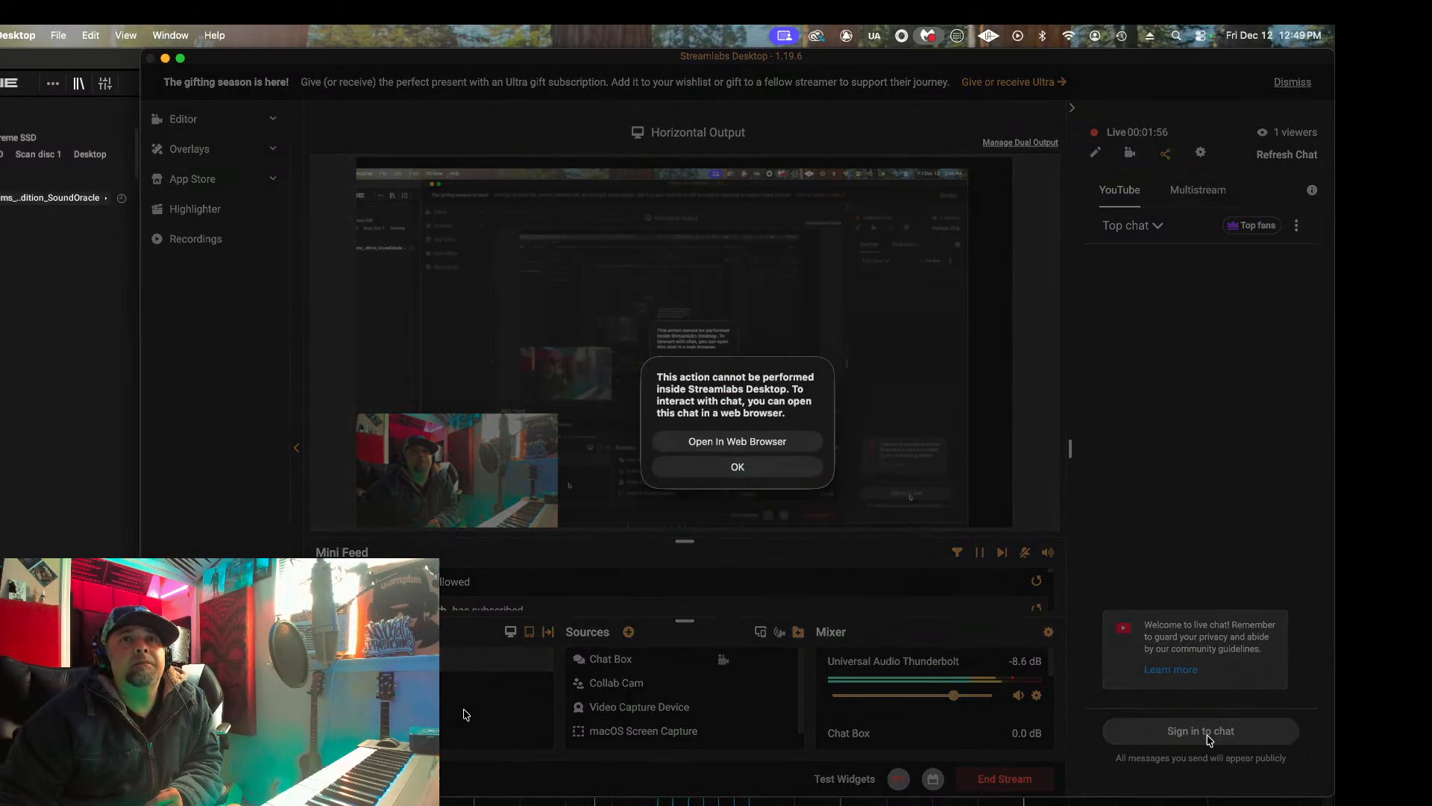
{"action": "left_click", "coordinate": [737, 467]}
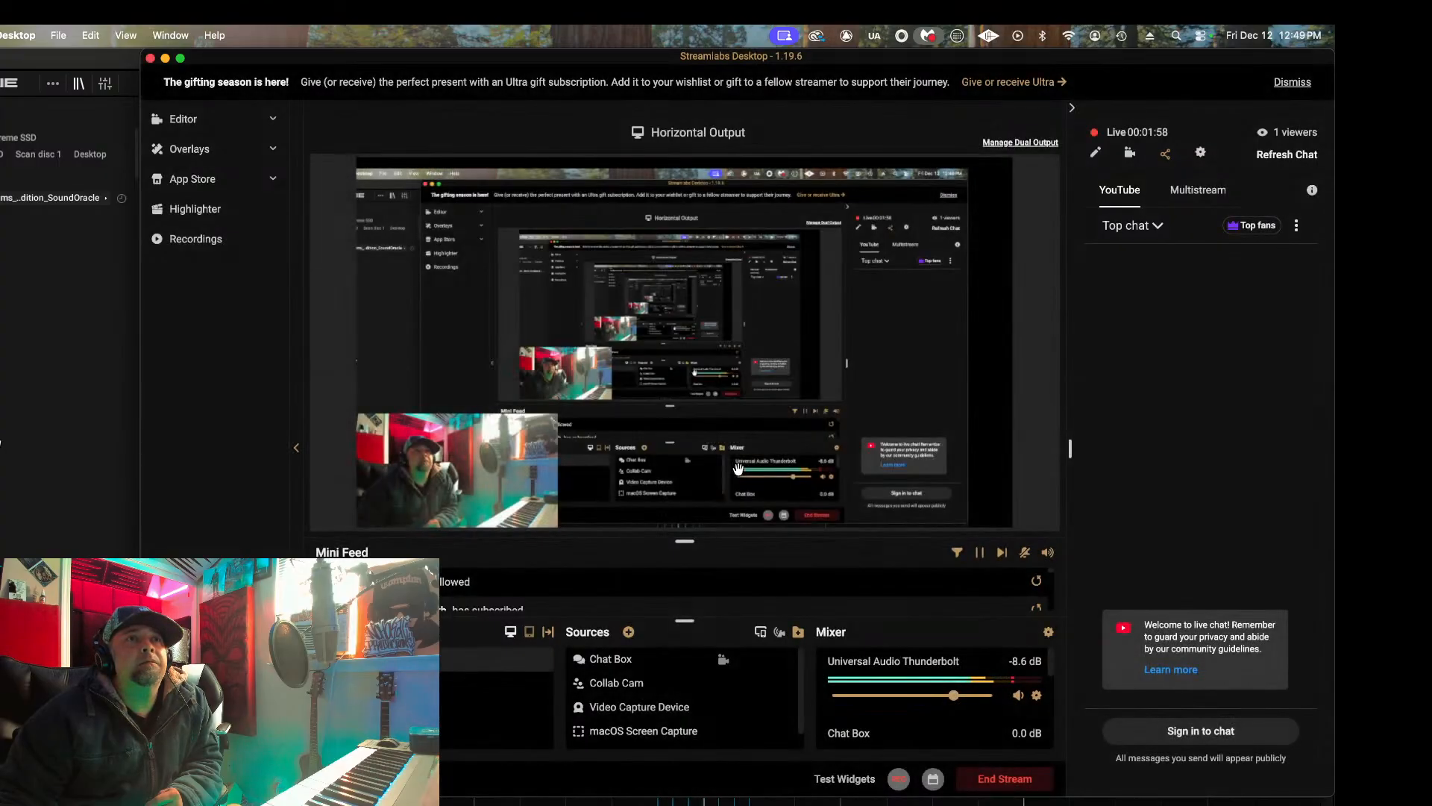
Step: Open the stream's YouTube chat in the web browser in Live chat view, and narrow the browser window so Streamlabs shows beside it
{"action": "left_click", "coordinate": [1201, 731]}
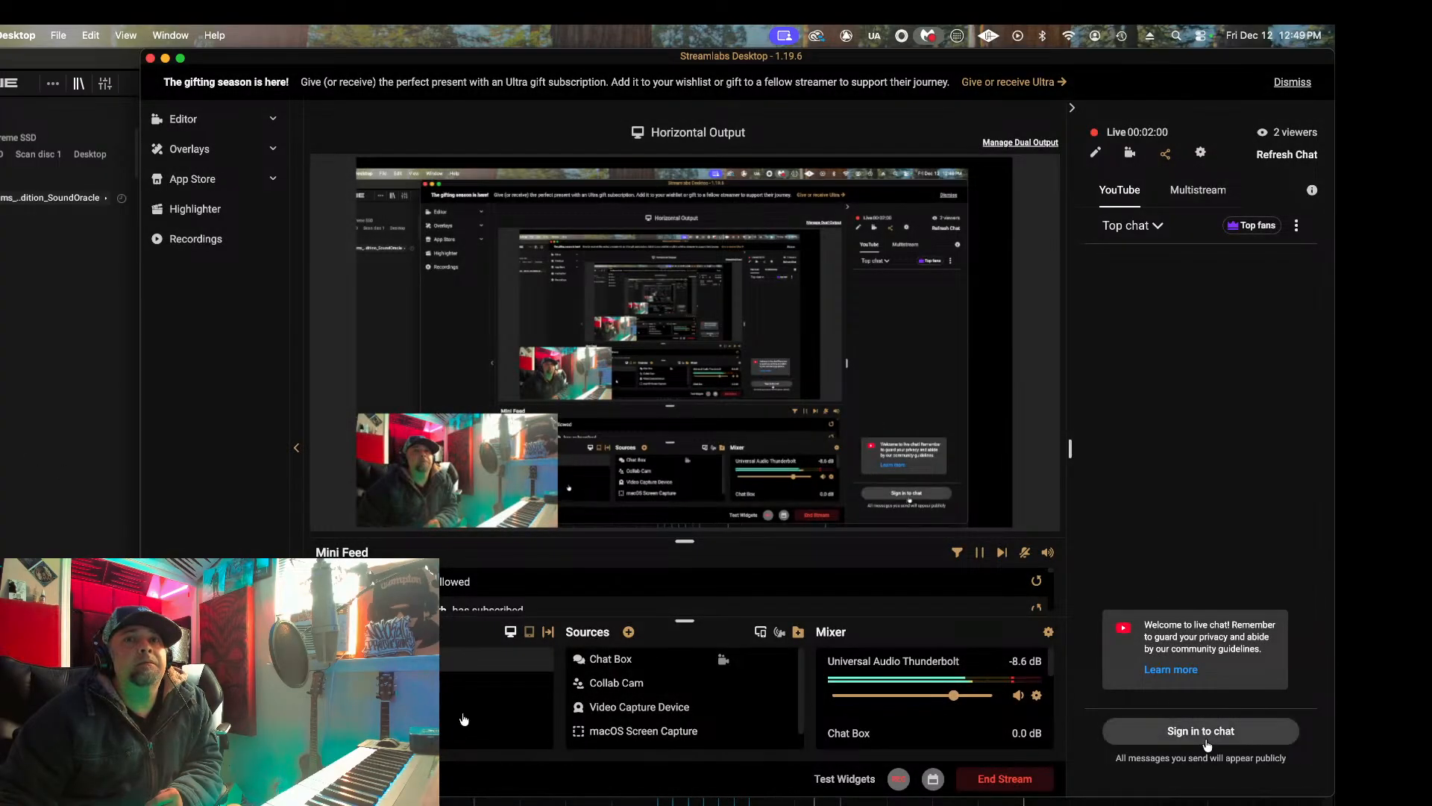
{"action": "left_click", "coordinate": [727, 441]}
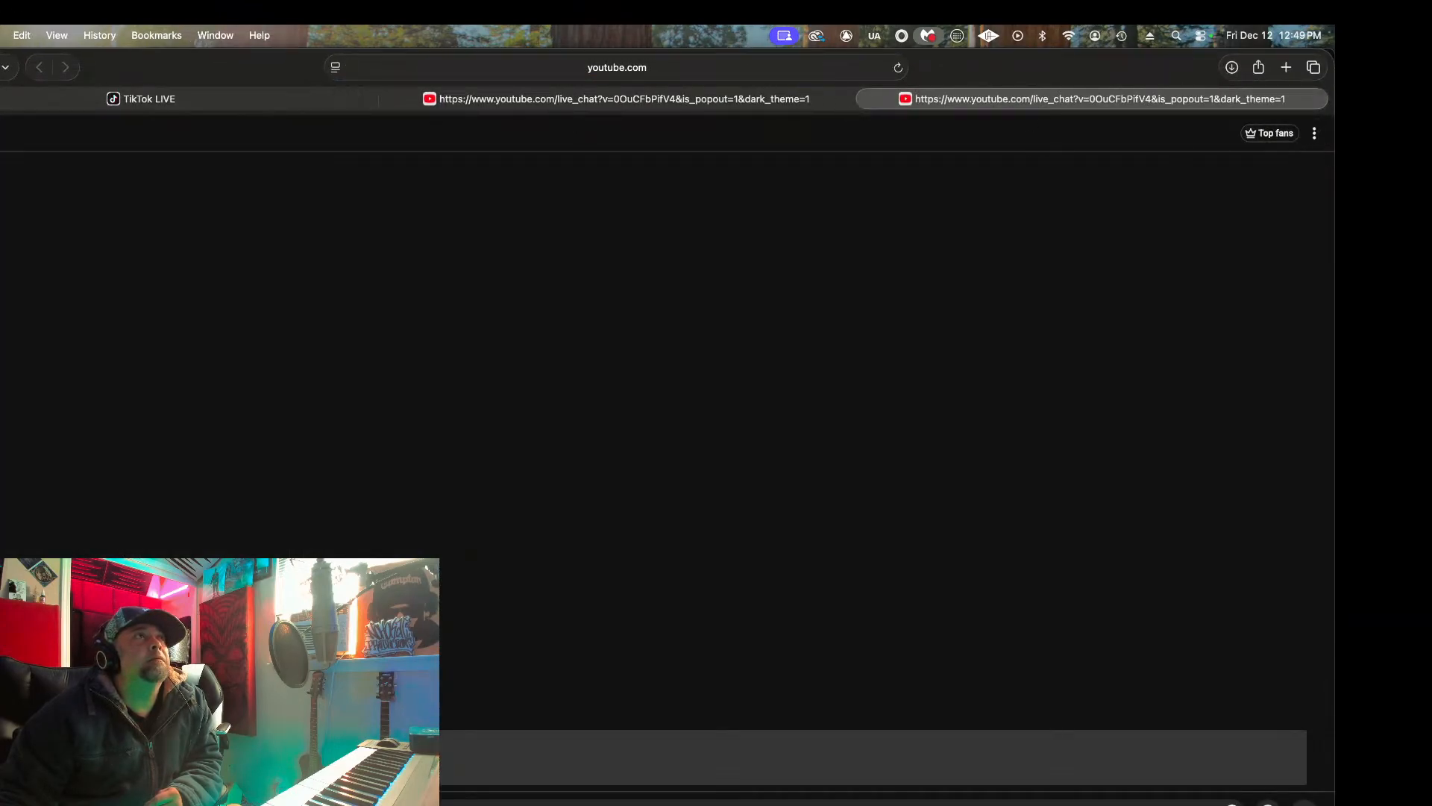
{"action": "left_click", "coordinate": [0, 133]}
{"action": "left_click", "coordinate": [1, 217]}
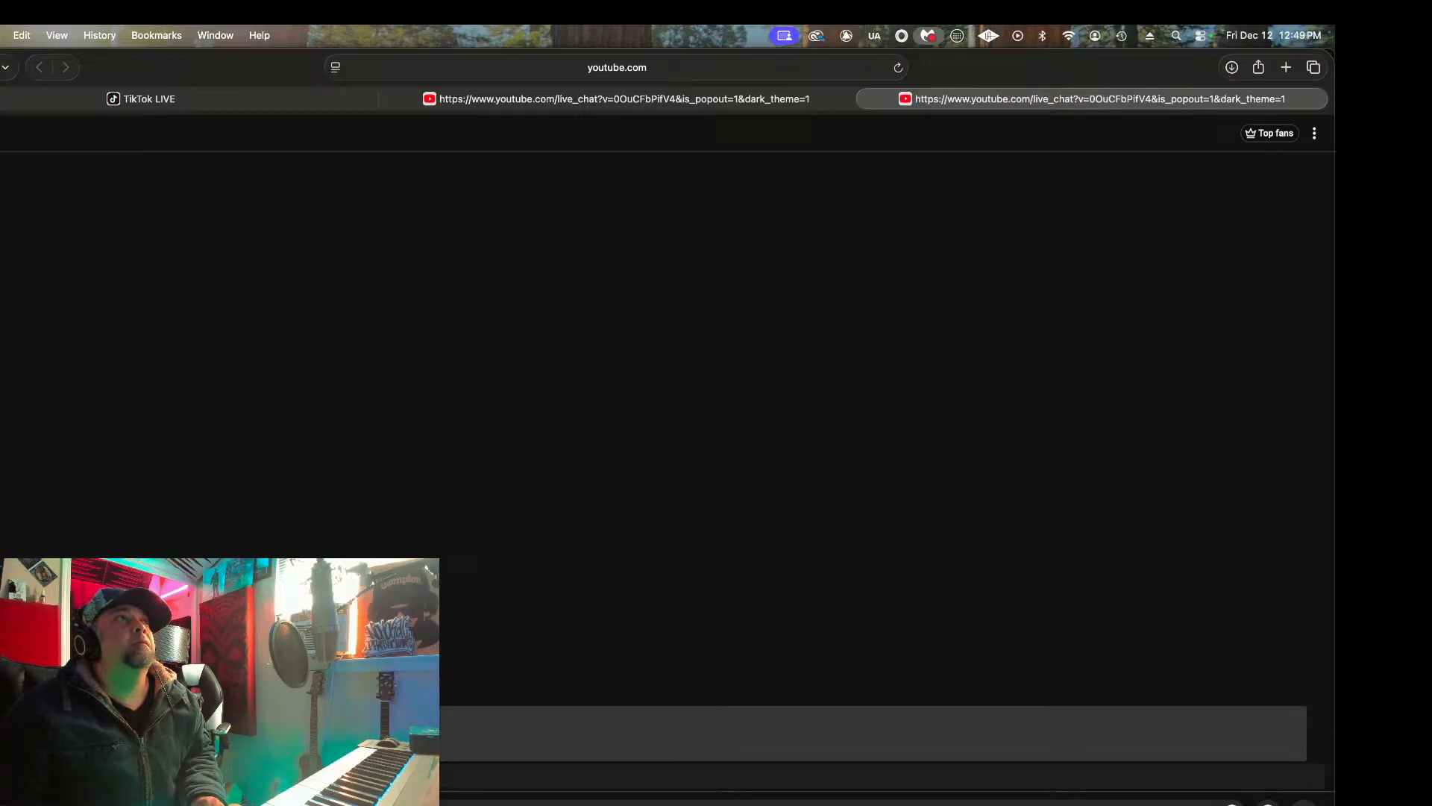
{"action": "left_click_drag", "start_coordinate": [0, 211], "coordinate": [1104, 215]}
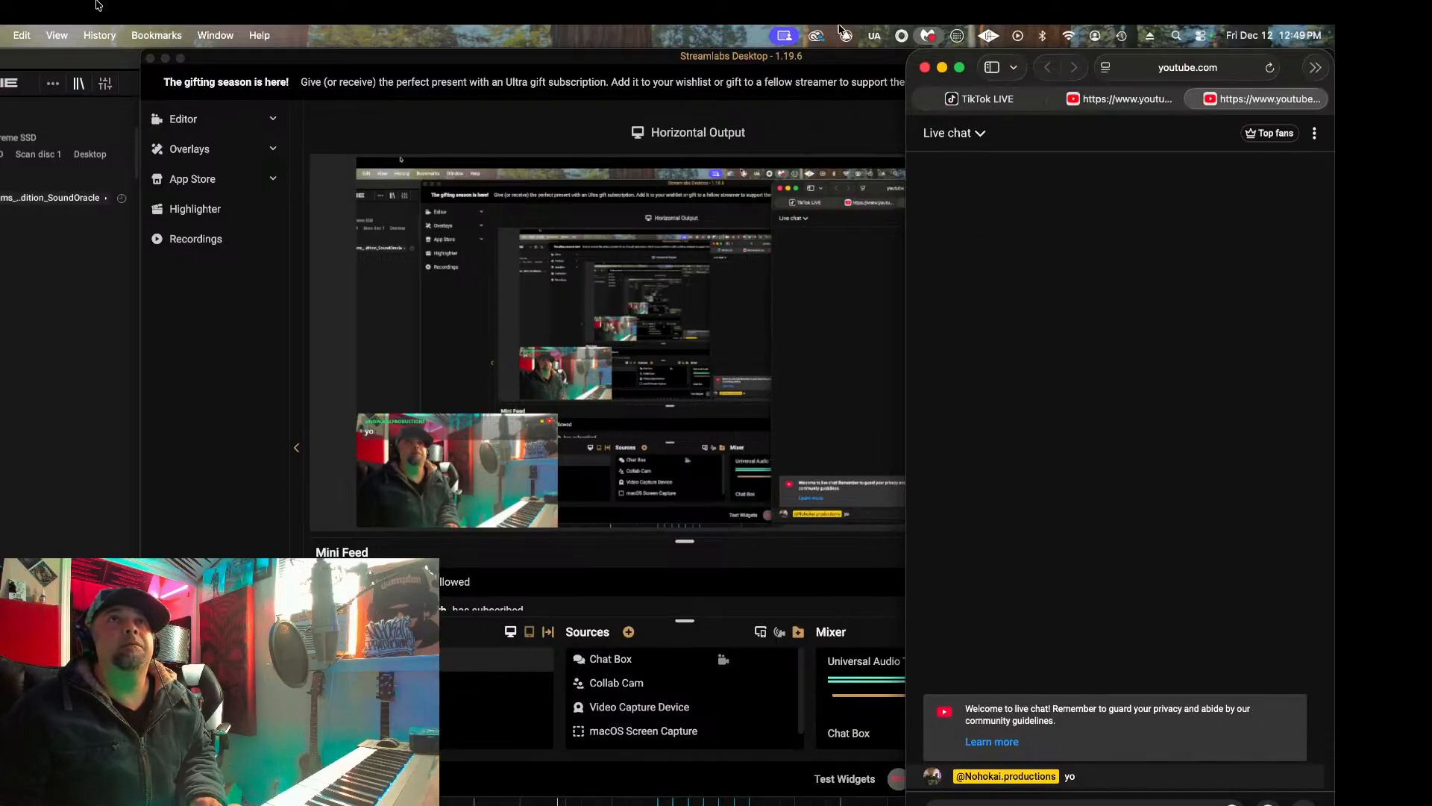
Step: Send the message "can everyone hear me" from the stream's YouTube chat in the browser
{"action": "left_click", "coordinate": [845, 65]}
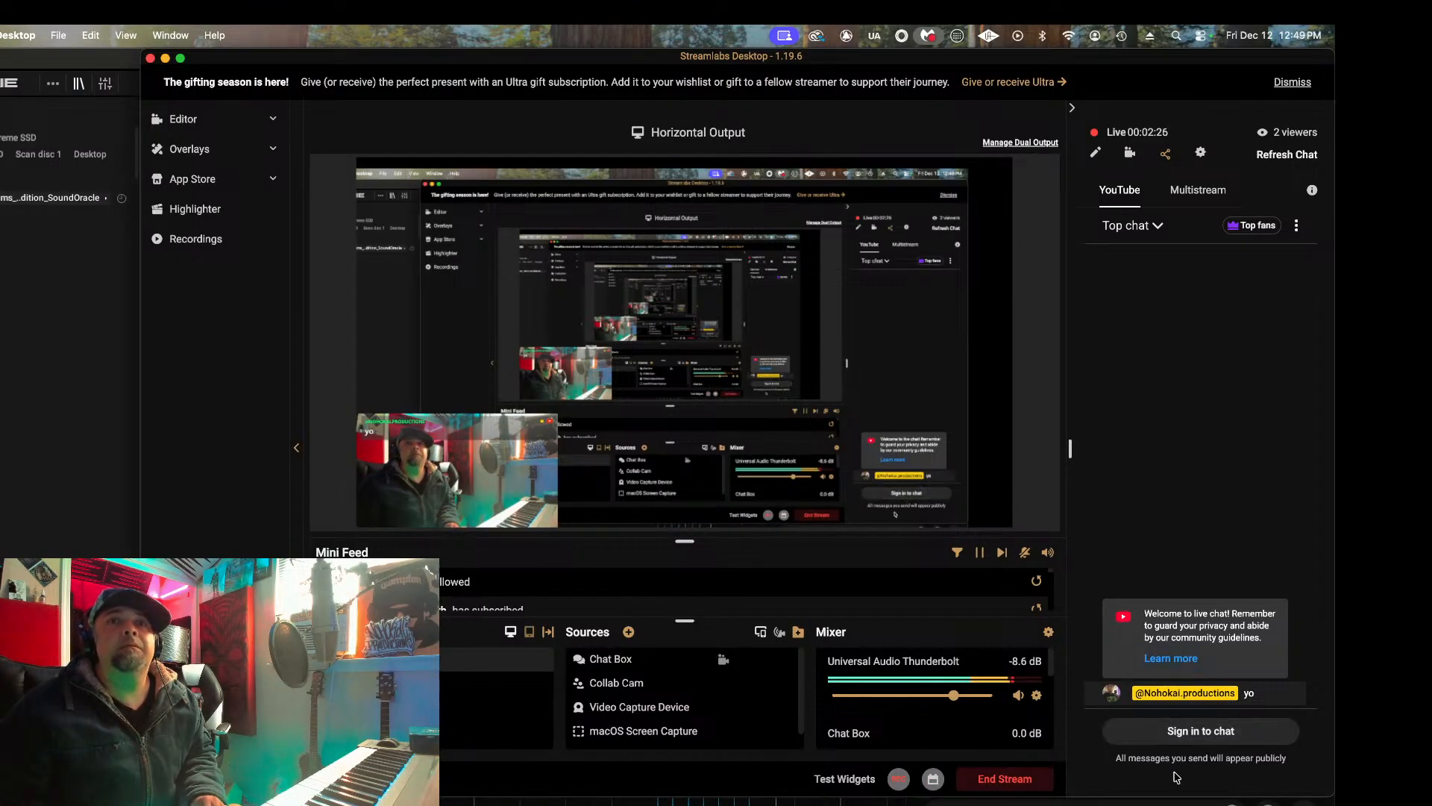
{"action": "key", "text": "super+Tab"}
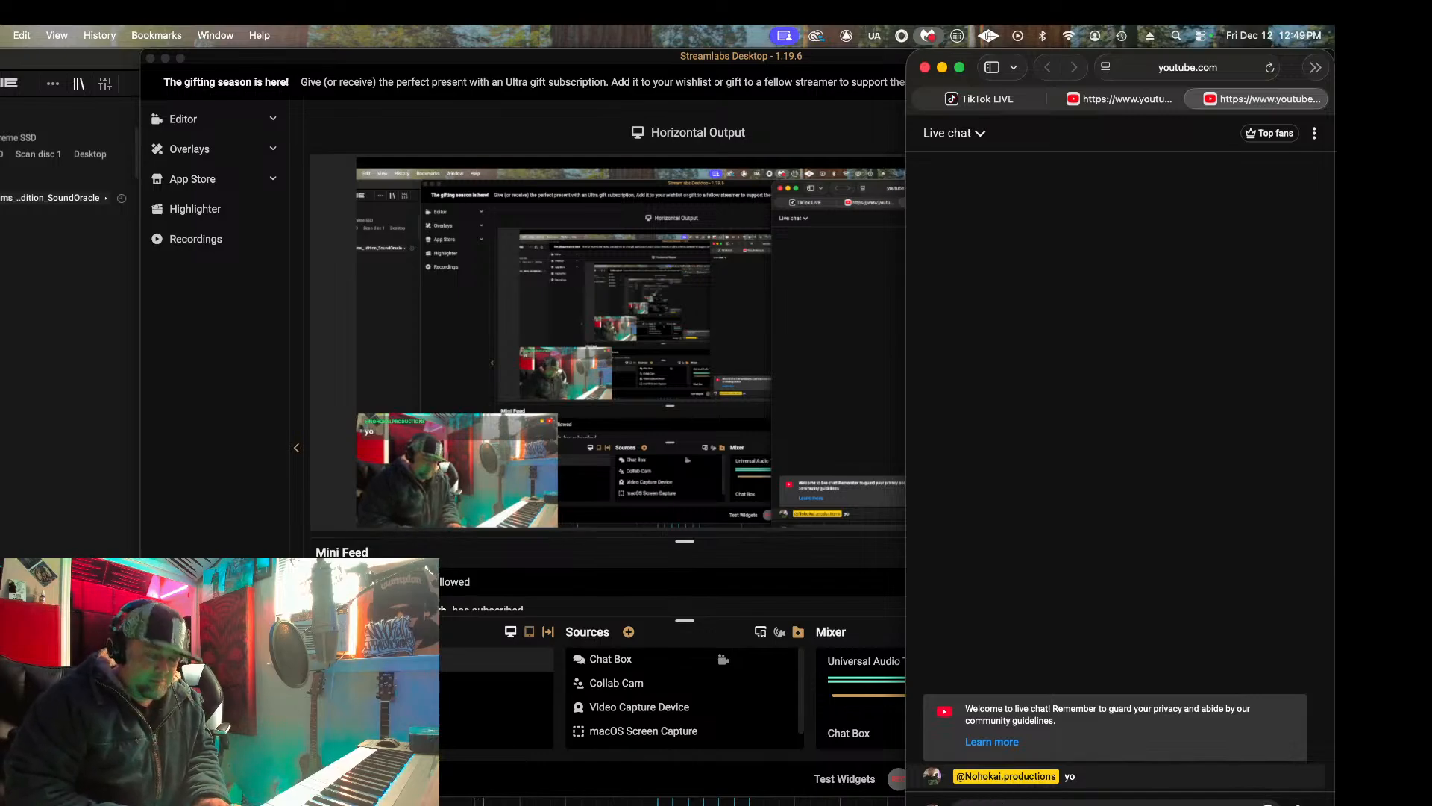
{"action": "key", "text": "Return"}
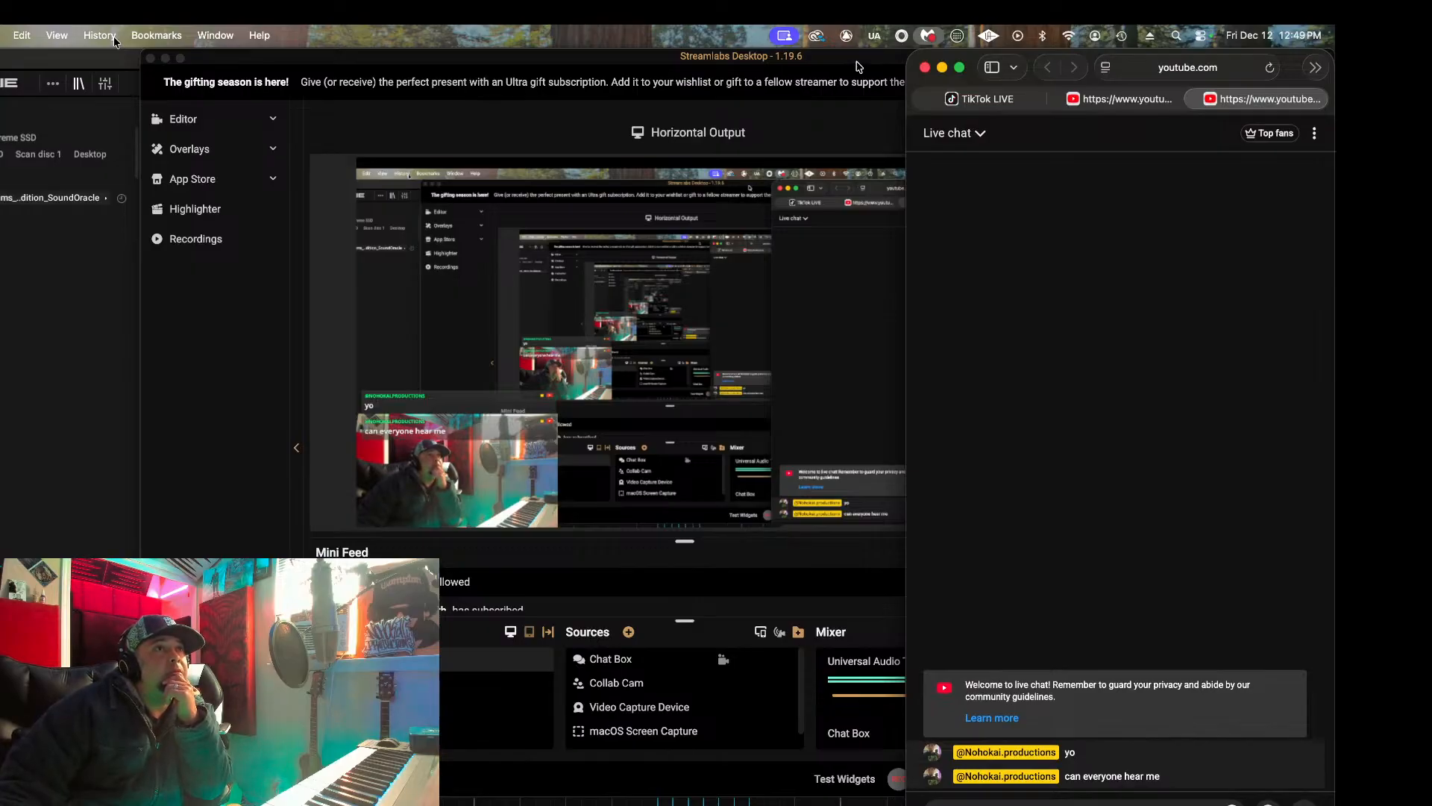
Step: Switch back to the "stop it" project and show the sound-level plug-in controls of Group F1's Violins 1 Essential
{"action": "left_click", "coordinate": [103, 57]}
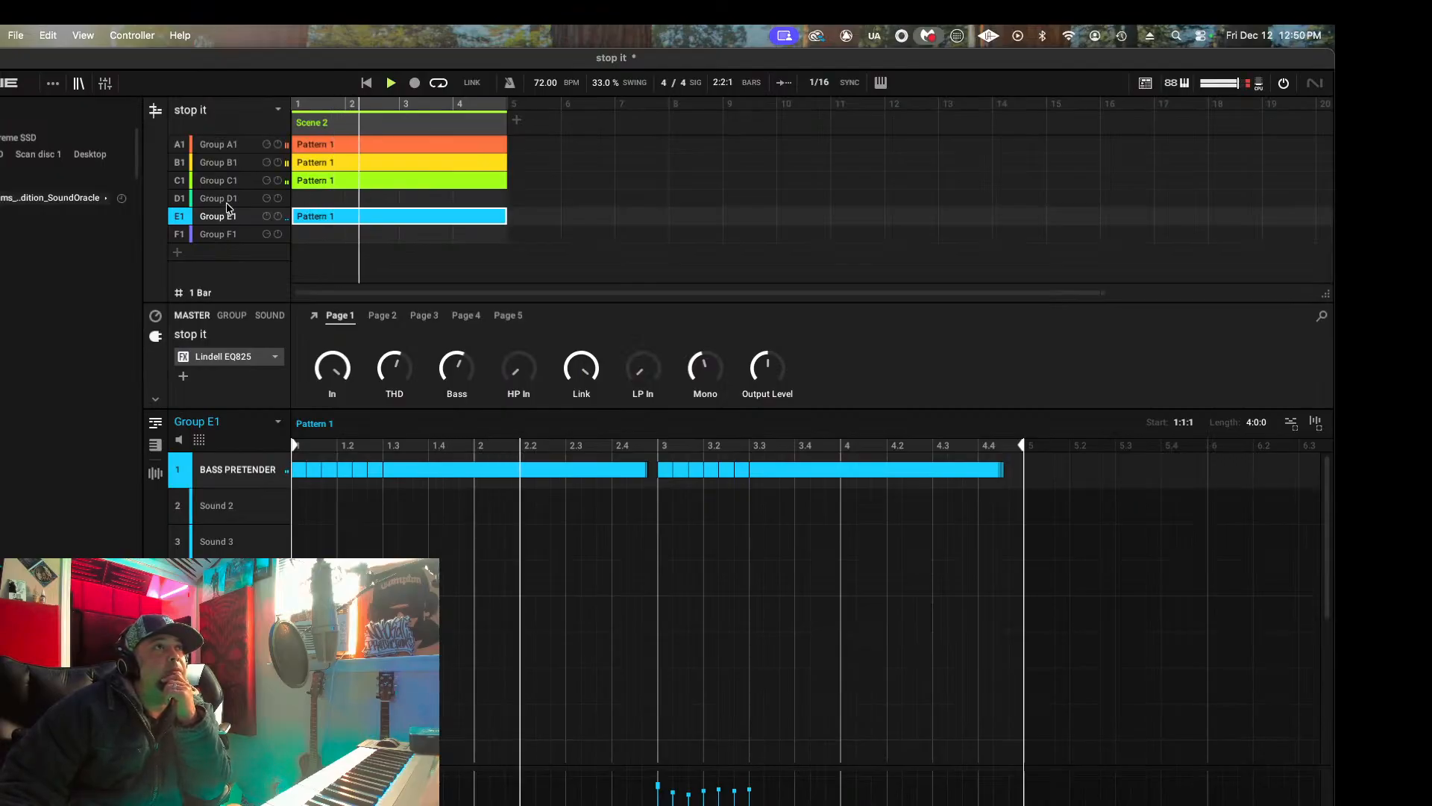
{"action": "left_click", "coordinate": [216, 234]}
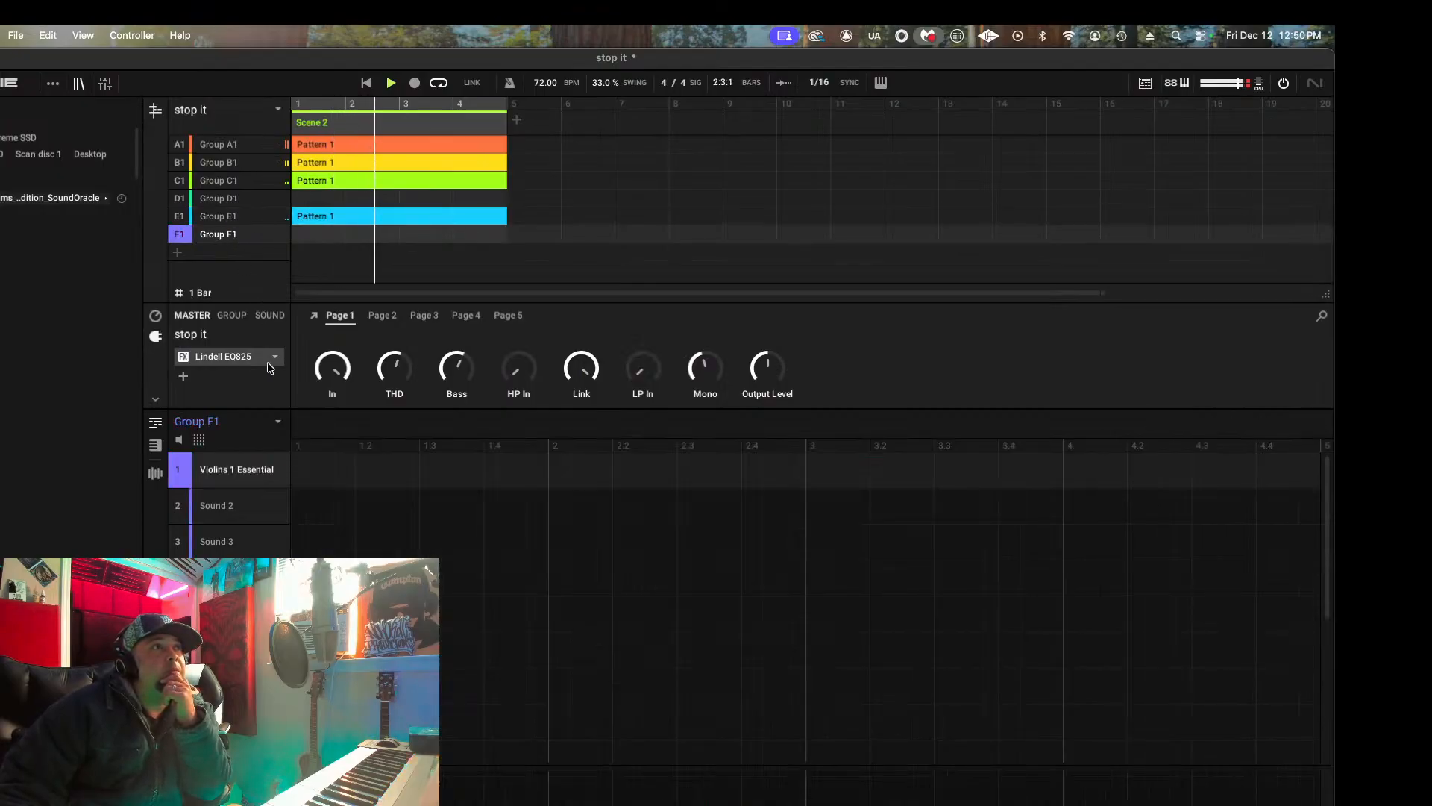
{"action": "left_click", "coordinate": [275, 317]}
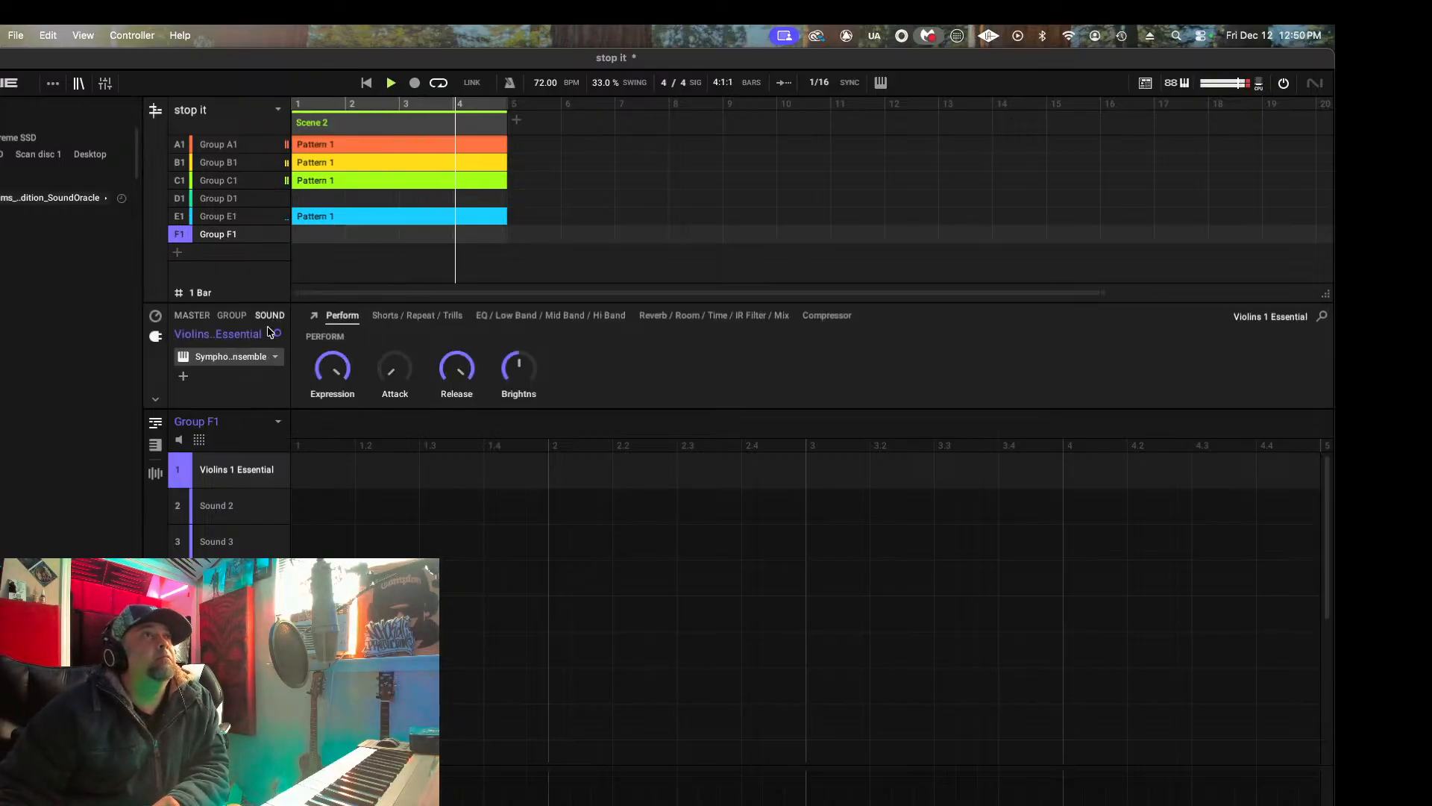
Step: Add a new group below Group F1 and load the VST3 instrument Nexus on its first sound
{"action": "left_click", "coordinate": [253, 252]}
{"action": "left_click", "coordinate": [260, 365]}
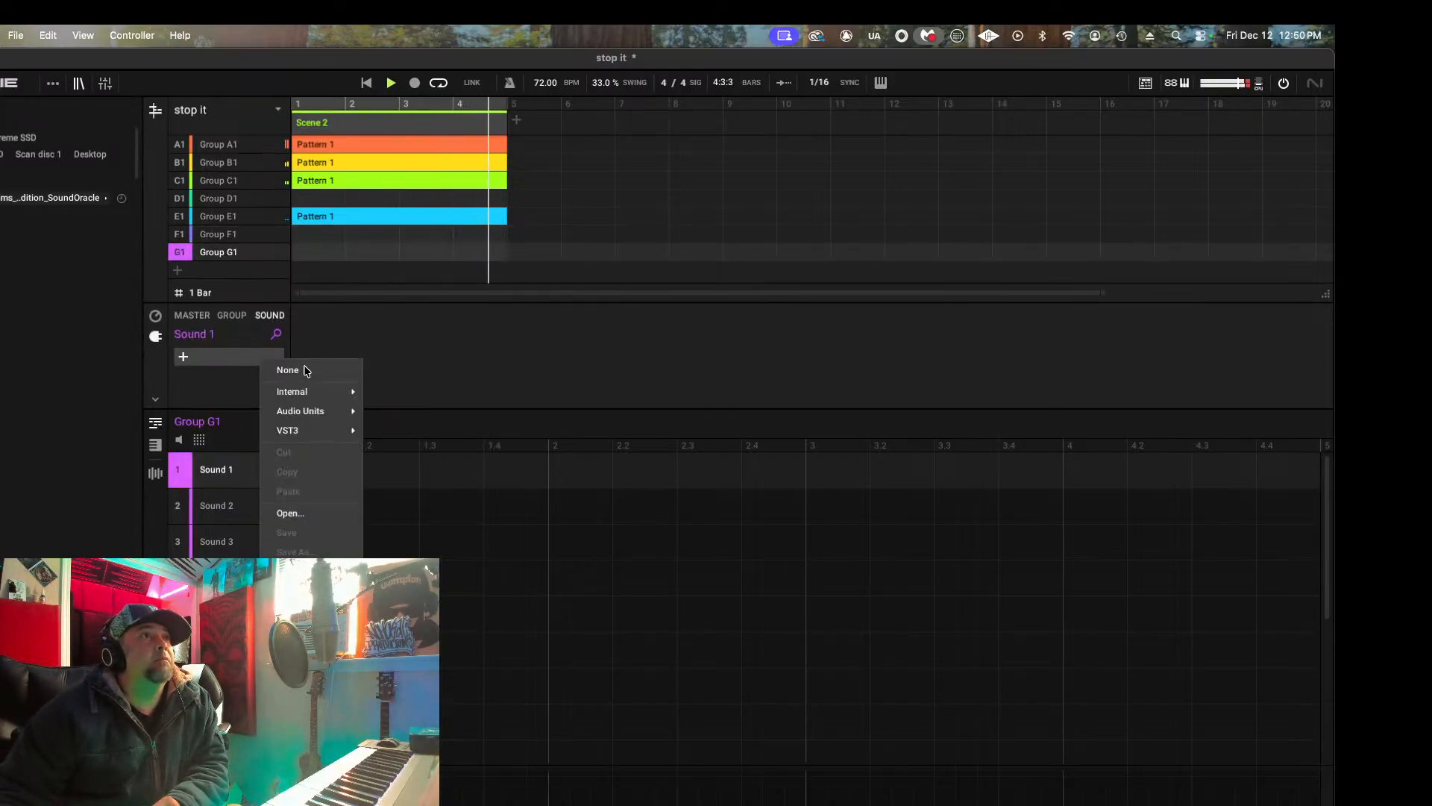
{"action": "mouse_move", "coordinate": [313, 430]}
{"action": "mouse_move", "coordinate": [446, 613]}
{"action": "scroll", "coordinate": [445, 613], "scroll_direction": "down", "scroll_amount": 10}
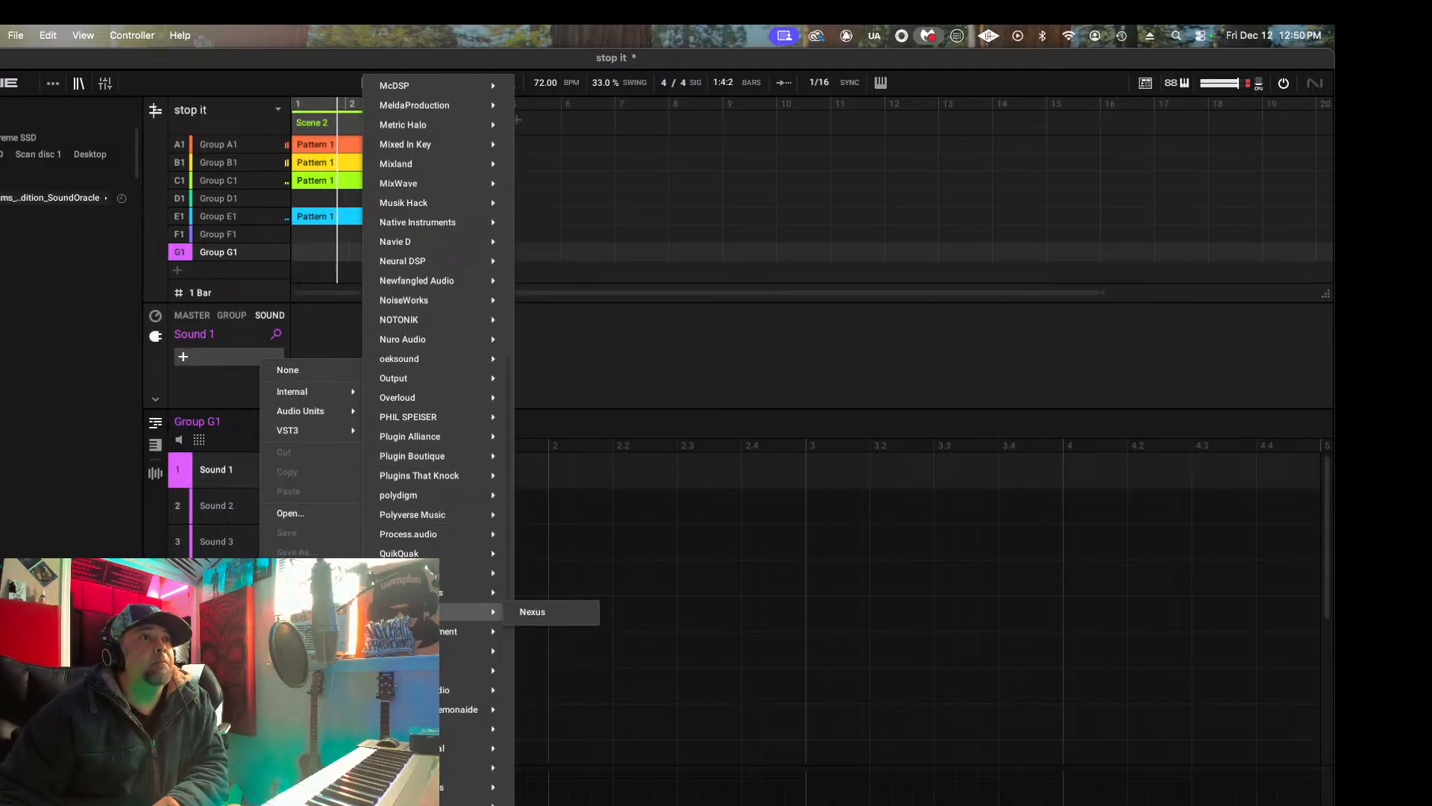
{"action": "left_click", "coordinate": [533, 611]}
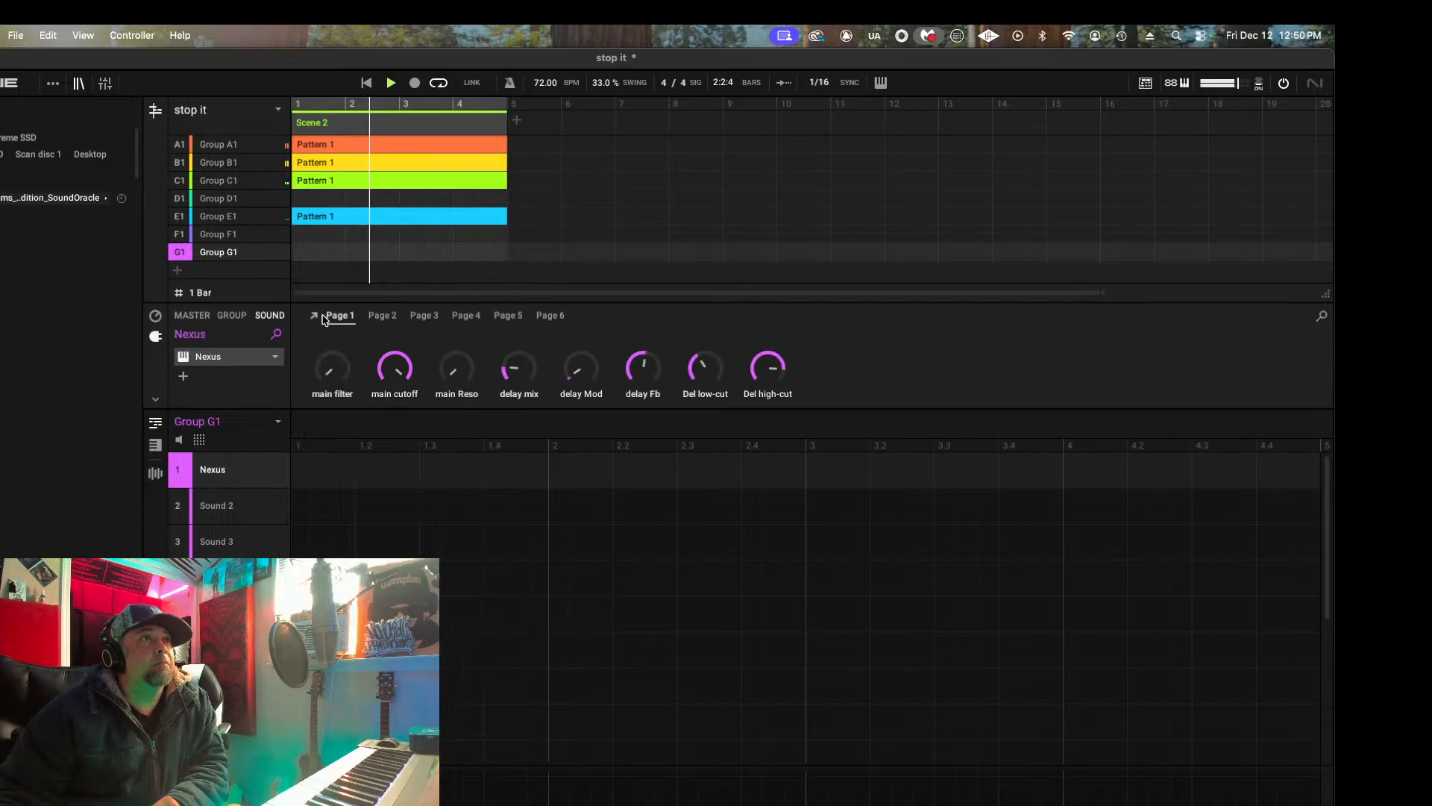
Step: Load the Black Crow preset from the Halloween folder in the Nexus interface, and close the plug-in window
{"action": "left_click", "coordinate": [313, 317]}
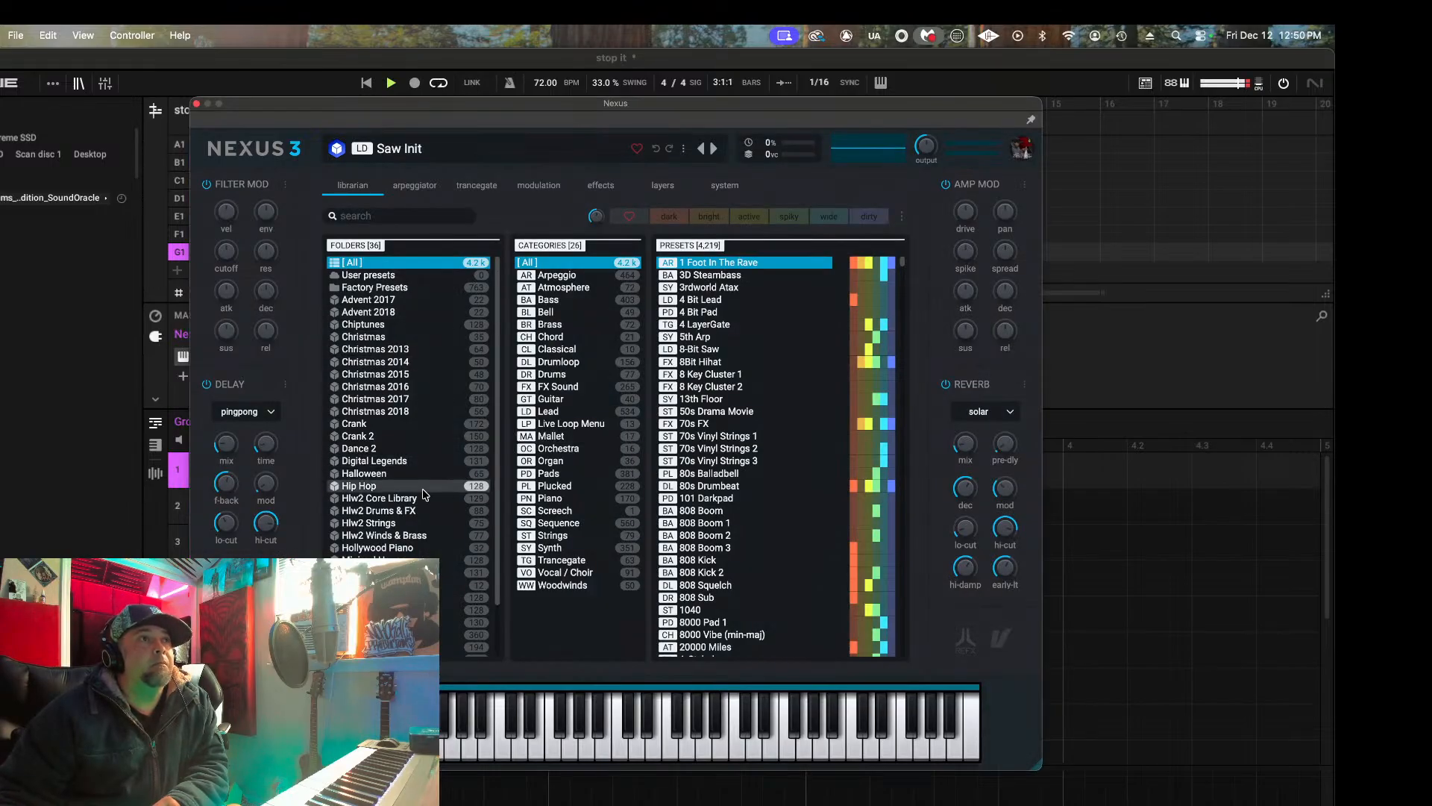
{"action": "left_click", "coordinate": [386, 474]}
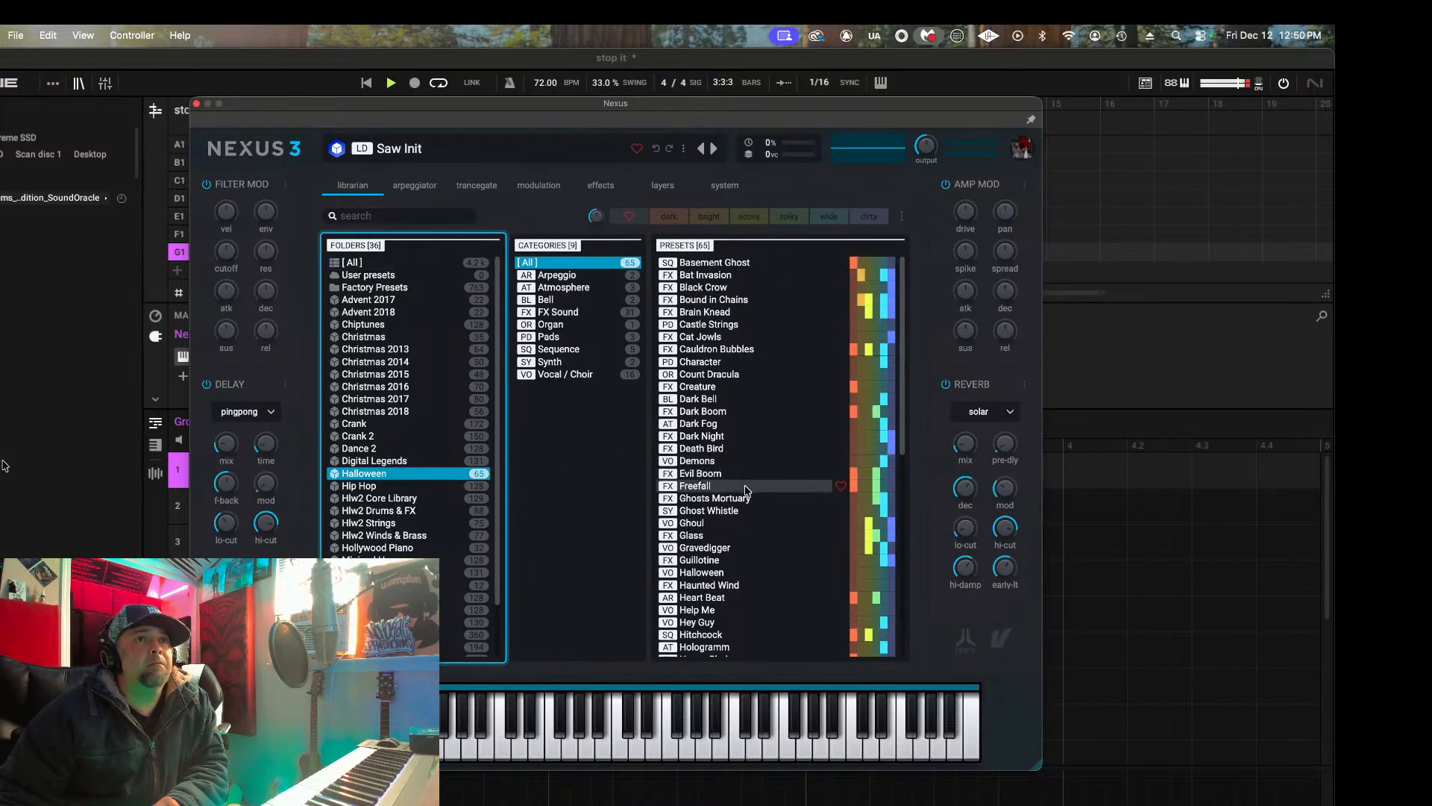
{"action": "left_click", "coordinate": [719, 342]}
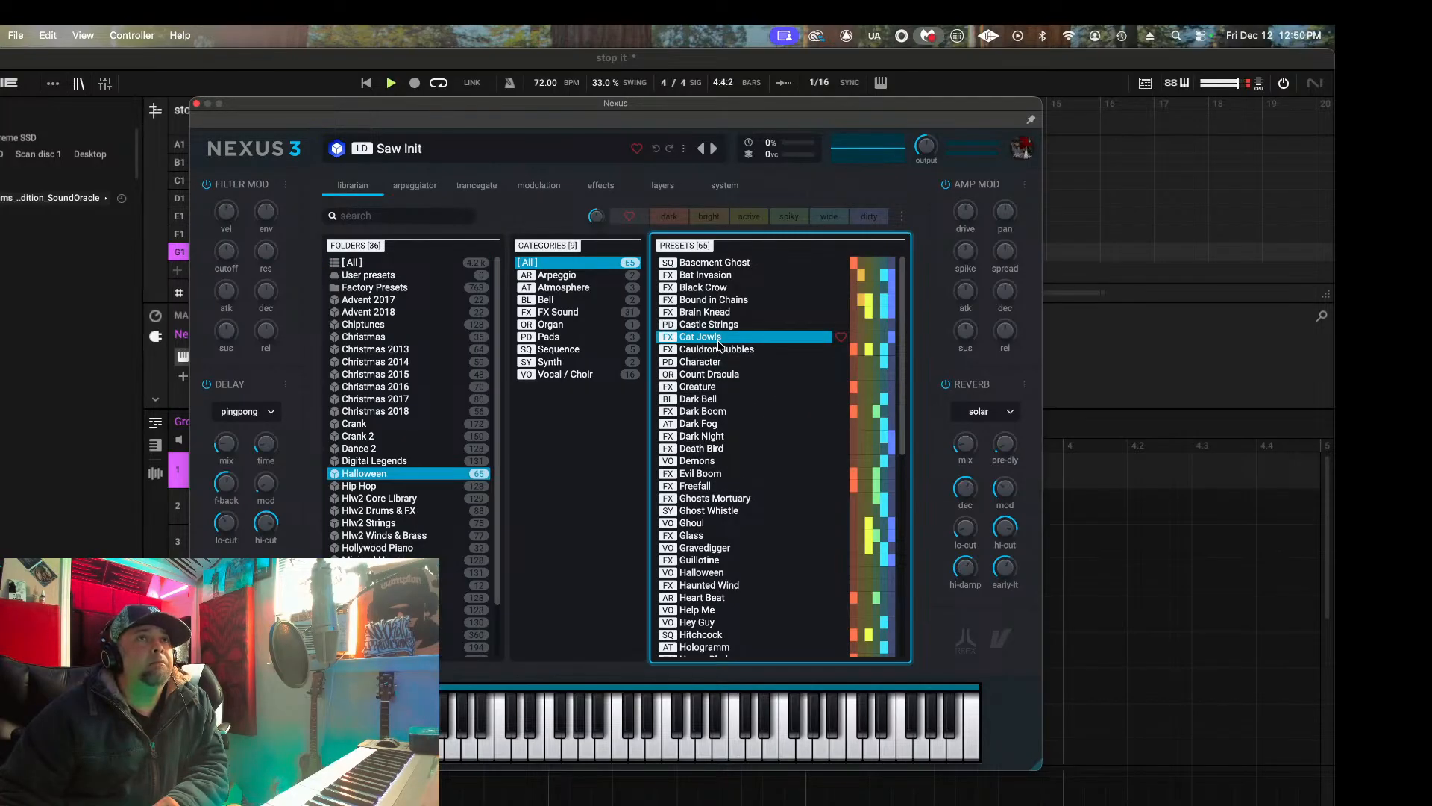
{"action": "left_click", "coordinate": [735, 511]}
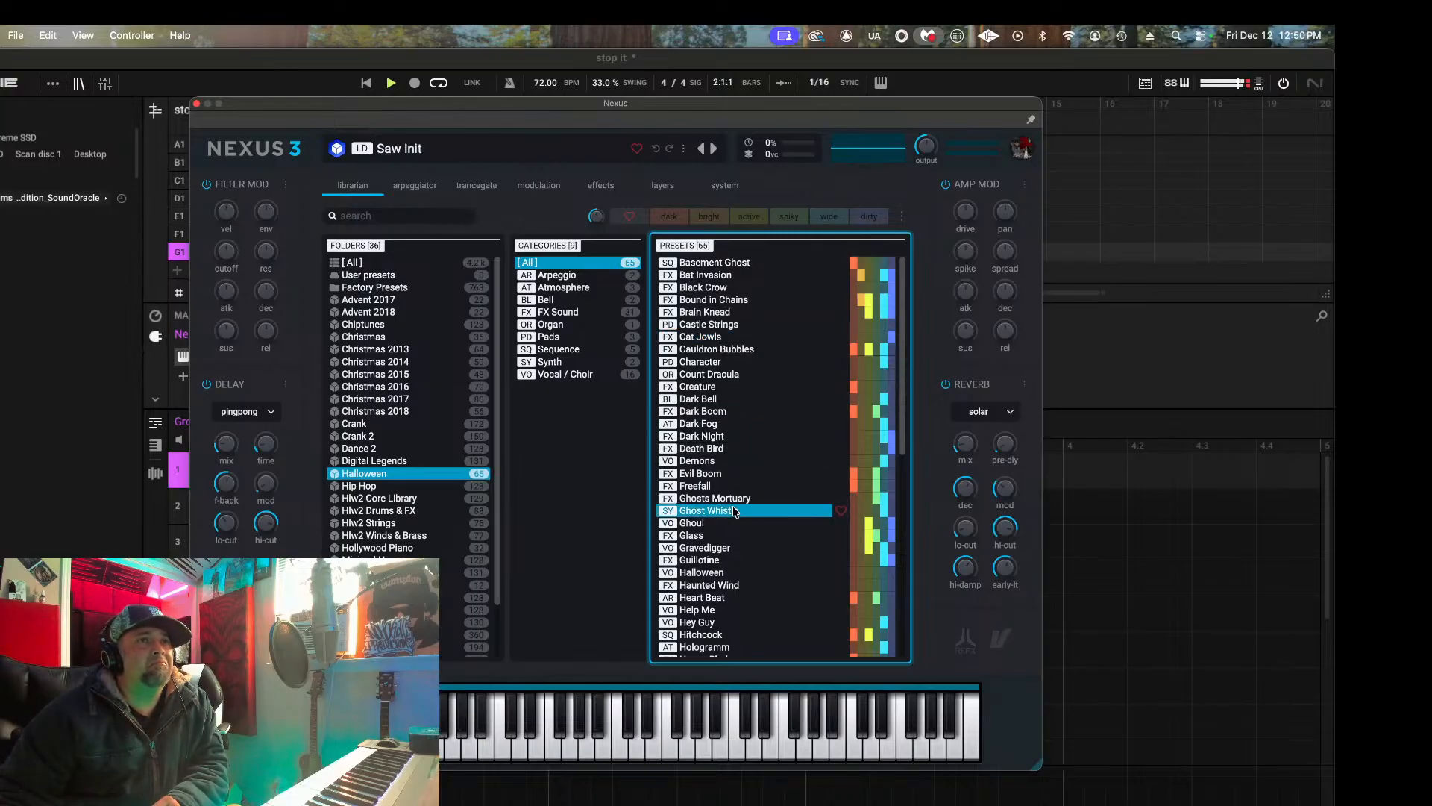
{"action": "left_click", "coordinate": [722, 289]}
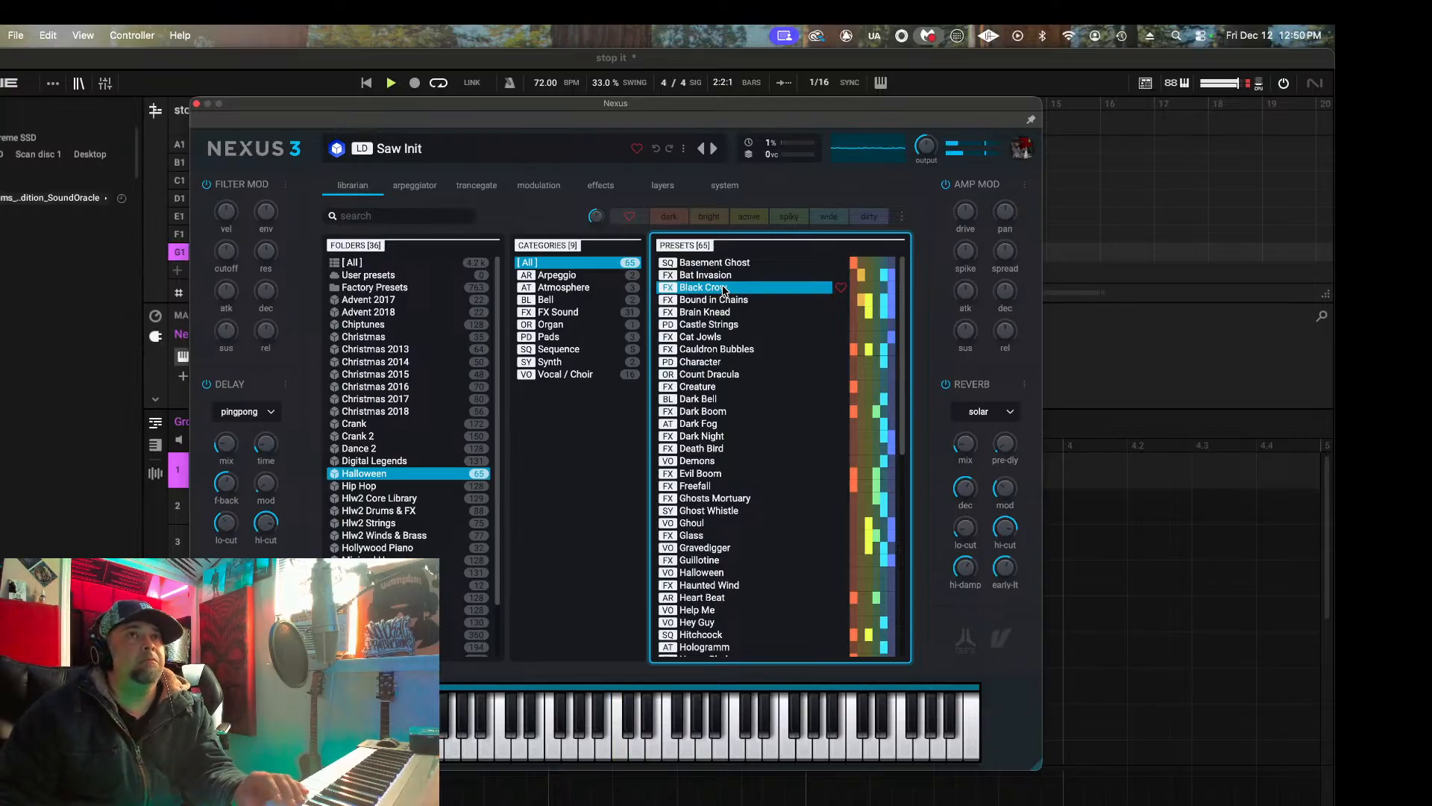
{"action": "left_click", "coordinate": [723, 289]}
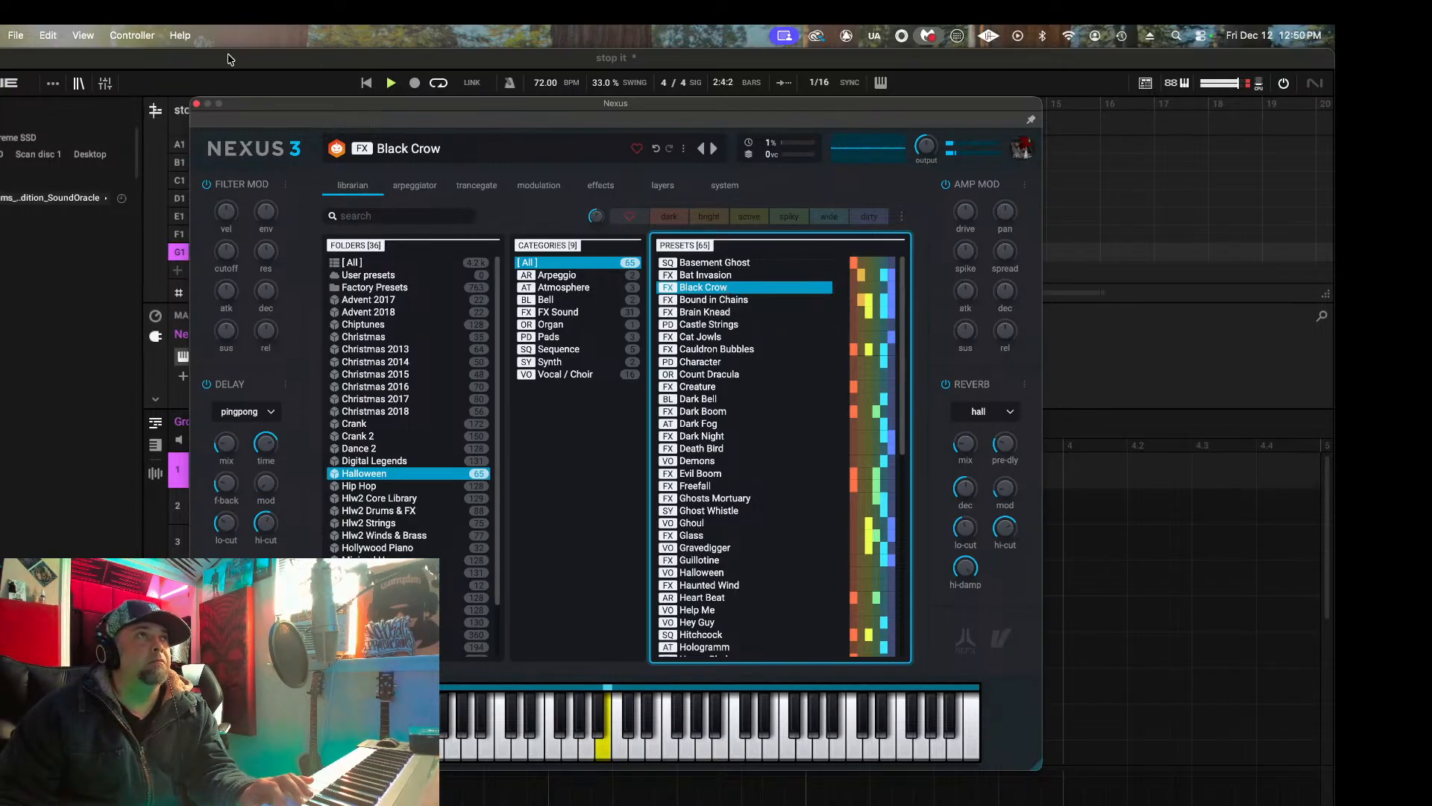
{"action": "left_click", "coordinate": [197, 104]}
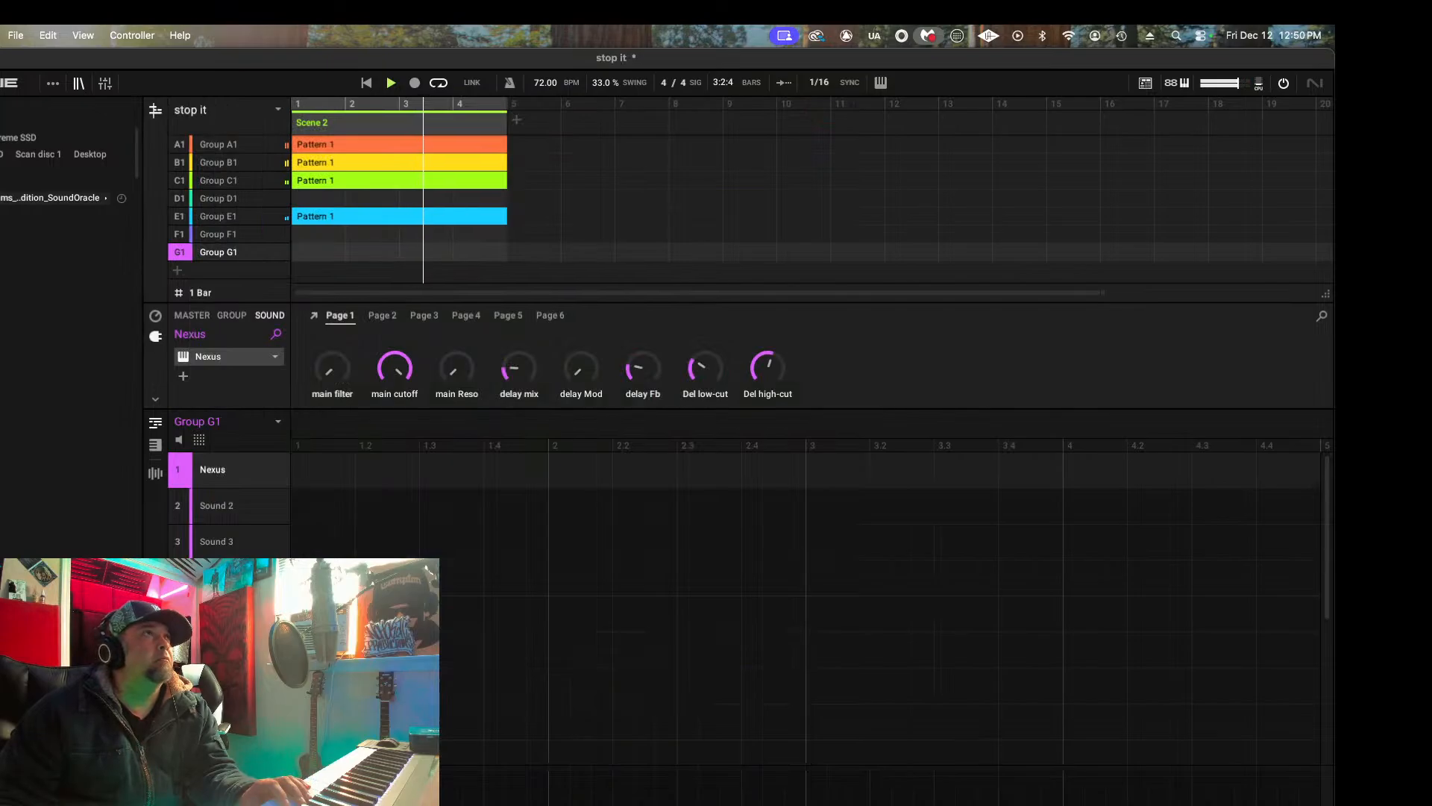
{"action": "key", "text": "super+m"}
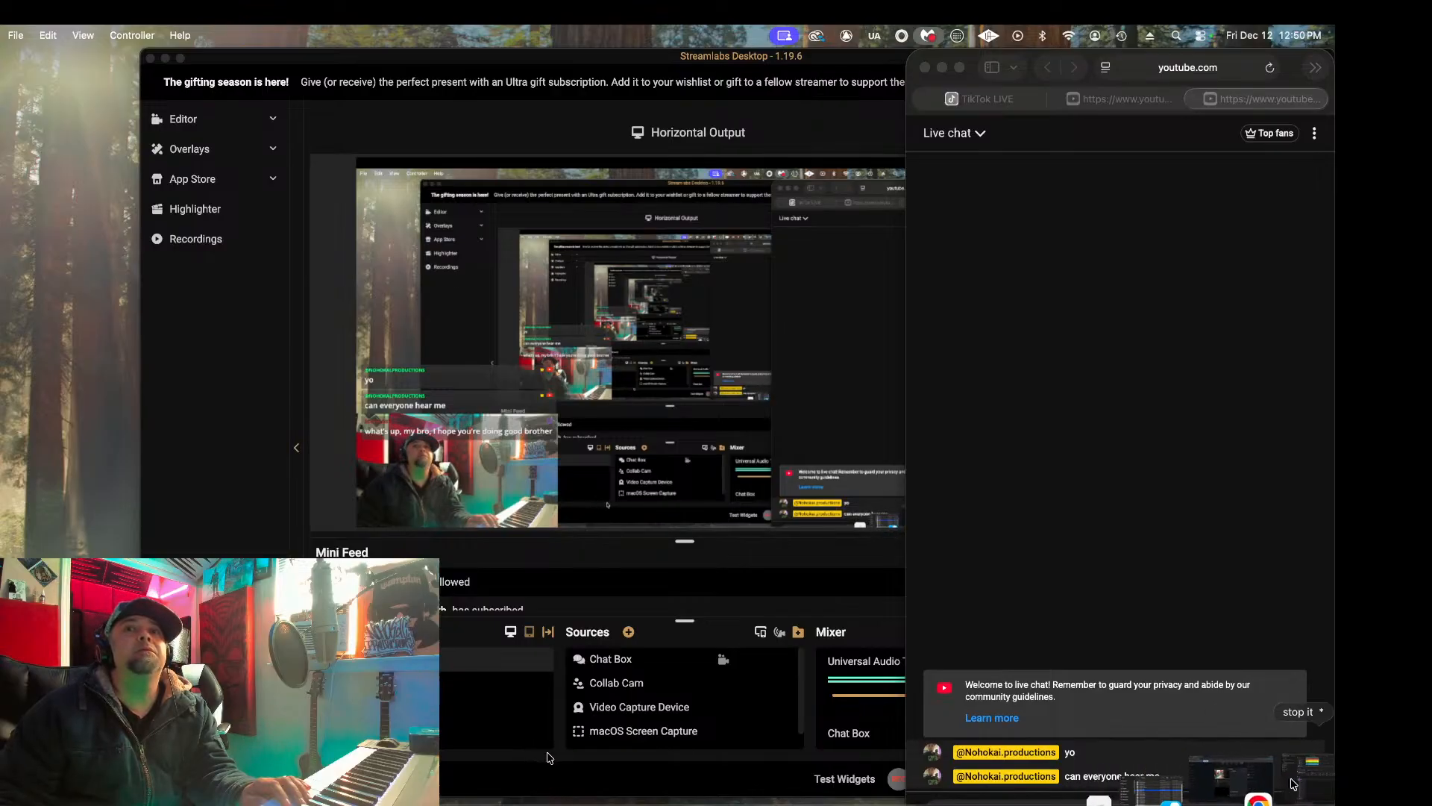
{"action": "left_click", "coordinate": [1293, 783]}
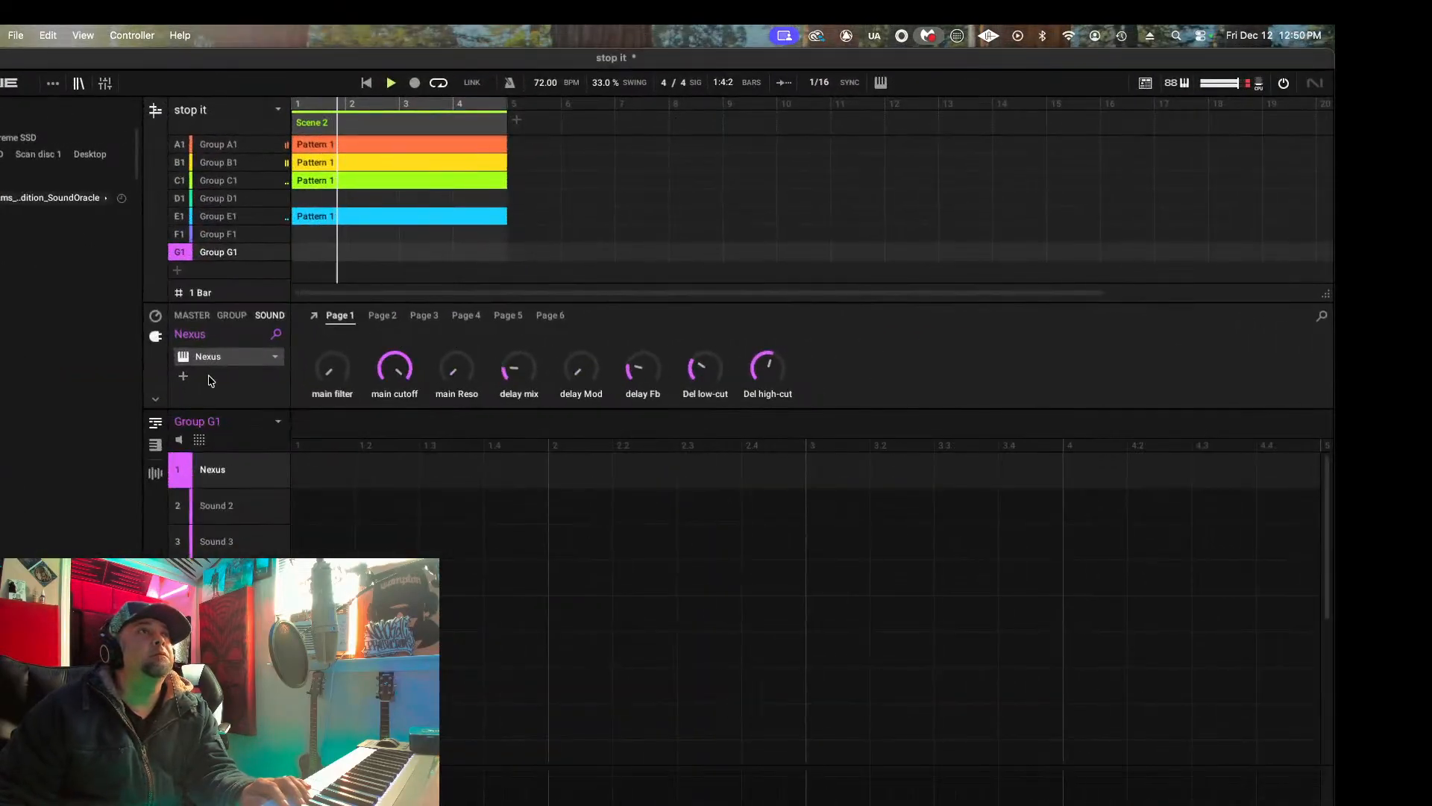
Step: Add D16 Group's Audio Units effect Repeater after Nexus on Group G1's first sound, with Ping Pong on, and close its window
{"action": "left_click", "coordinate": [229, 381]}
{"action": "mouse_move", "coordinate": [306, 426]}
{"action": "mouse_move", "coordinate": [403, 401]}
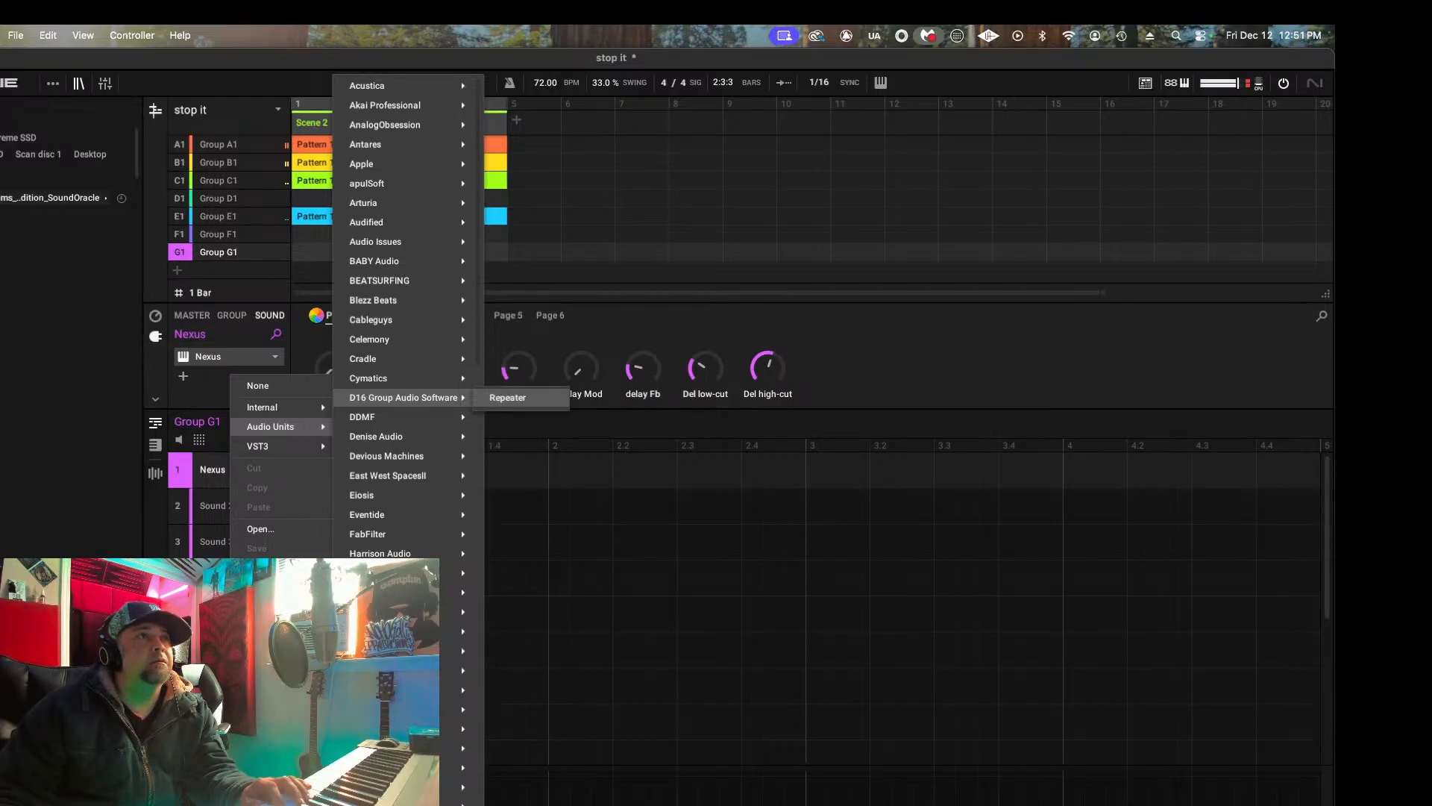
{"action": "left_click", "coordinate": [314, 317]}
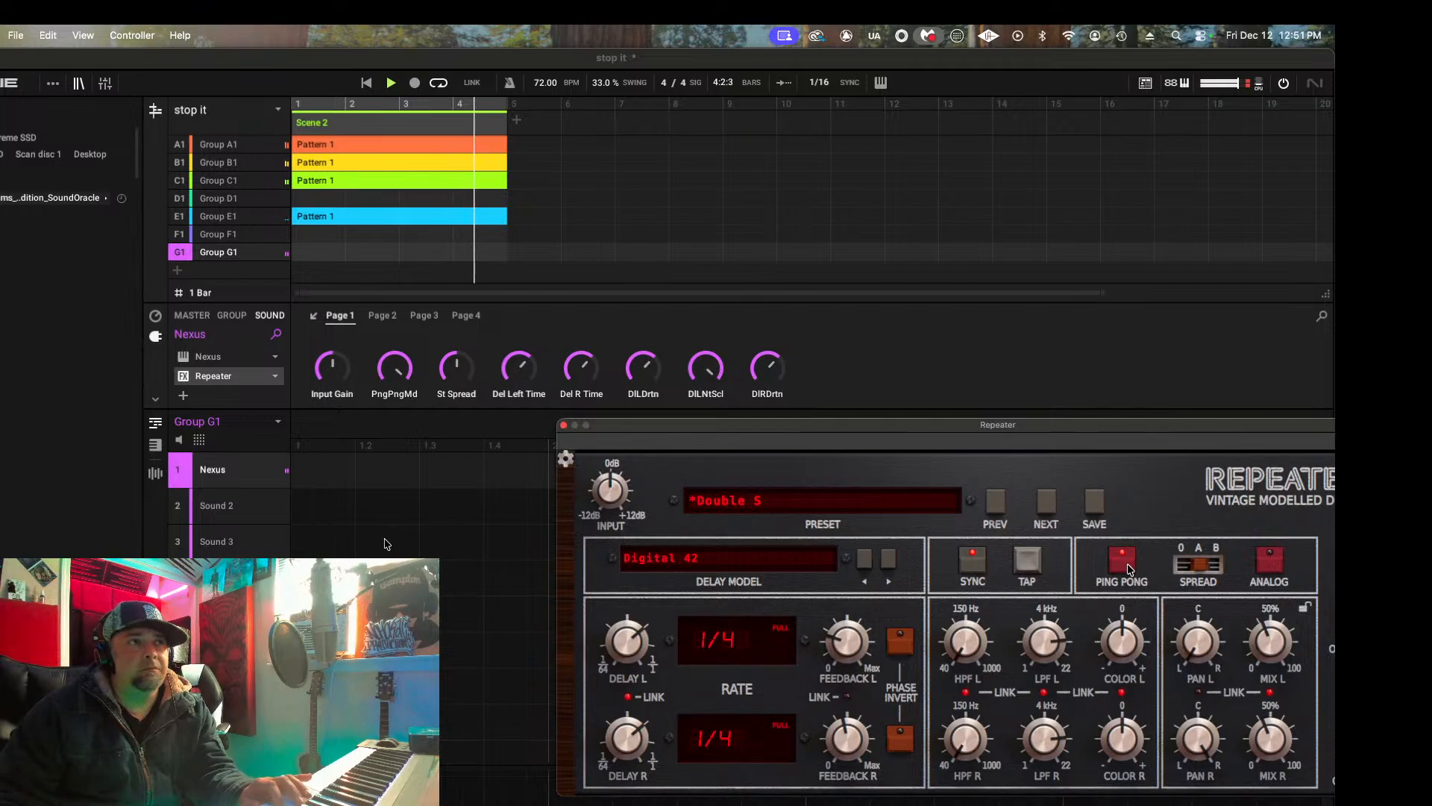
{"action": "left_click", "coordinate": [563, 425]}
Step: Create a pattern for Group G1 in Scene 2 and record a Nexus note in its fourth bar
{"action": "double_click", "coordinate": [297, 257]}
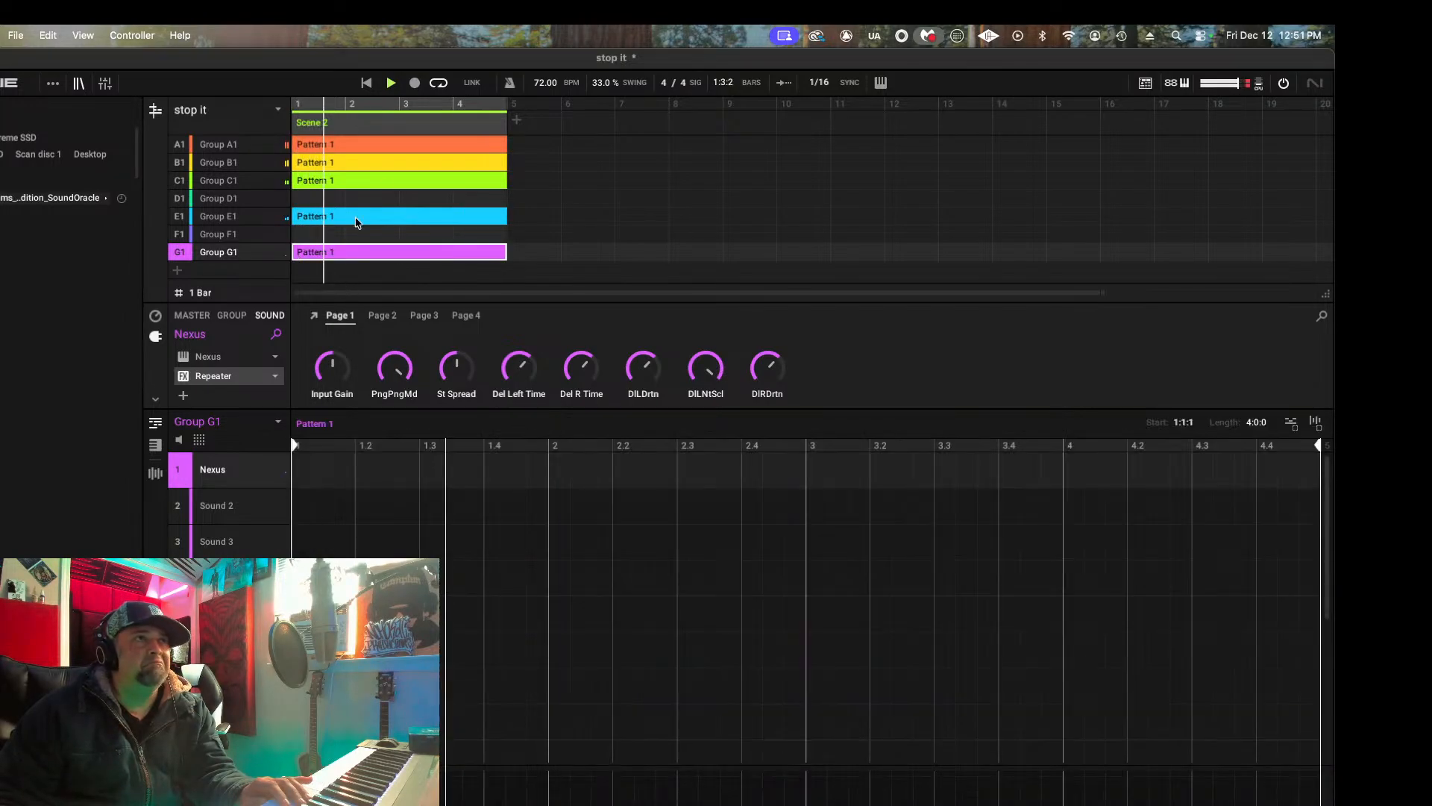
{"action": "left_click", "coordinate": [414, 83]}
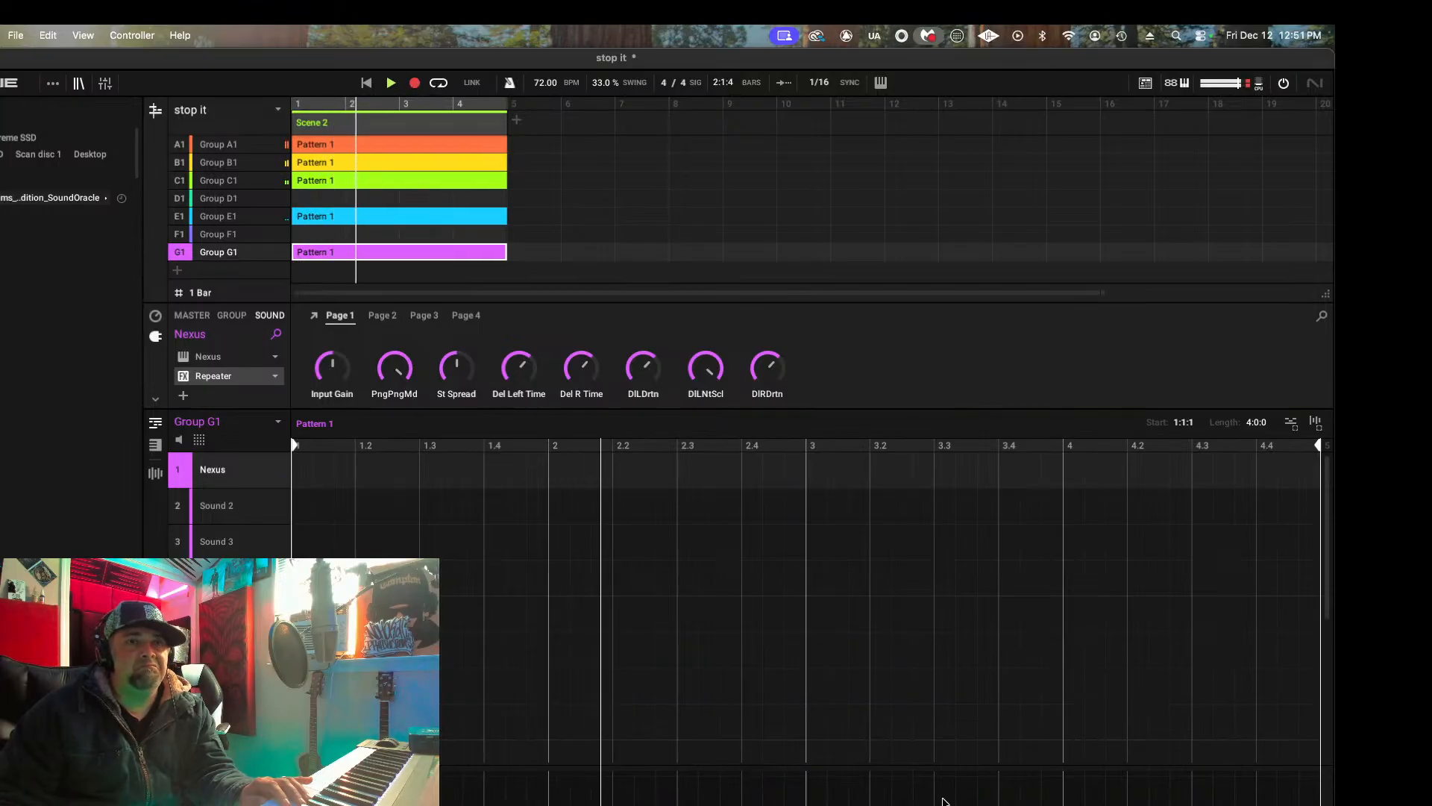
{"action": "left_click_drag", "start_coordinate": [494, 805], "coordinate": [590, 805]}
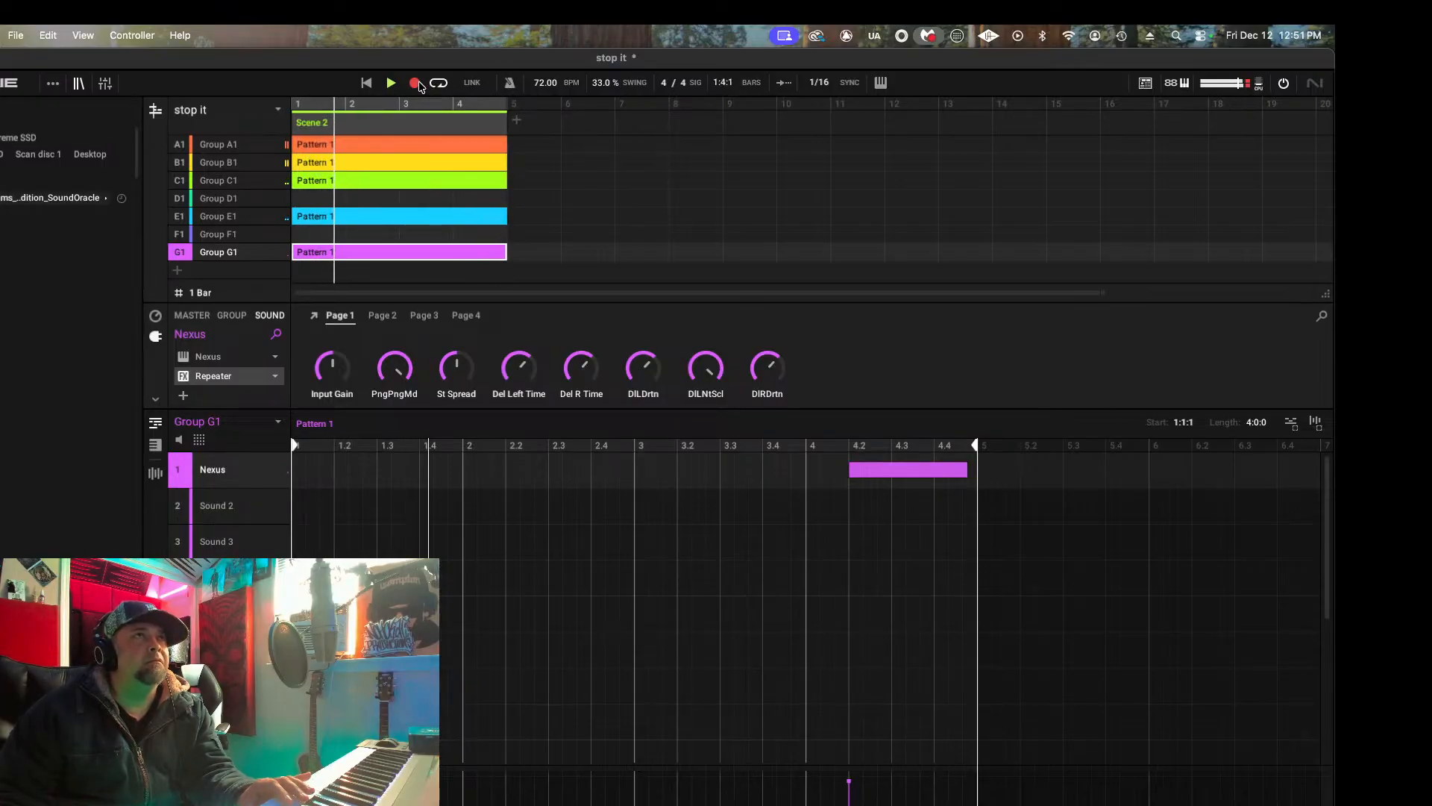
{"action": "left_click", "coordinate": [420, 85]}
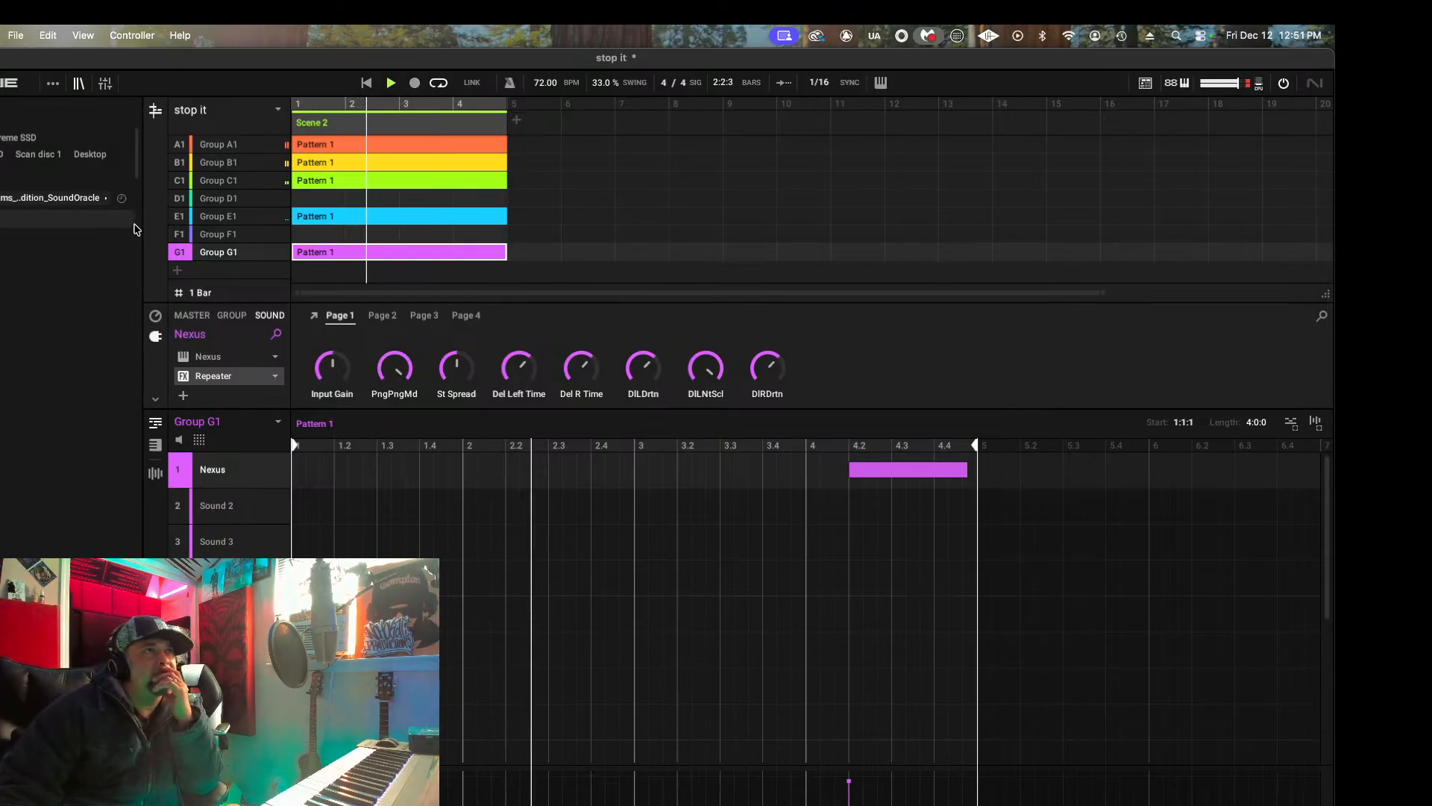
Step: Select Group E1, switch to Streamlabs Desktop and set the Multistream chat's message target to Youtube
{"action": "left_click", "coordinate": [206, 216]}
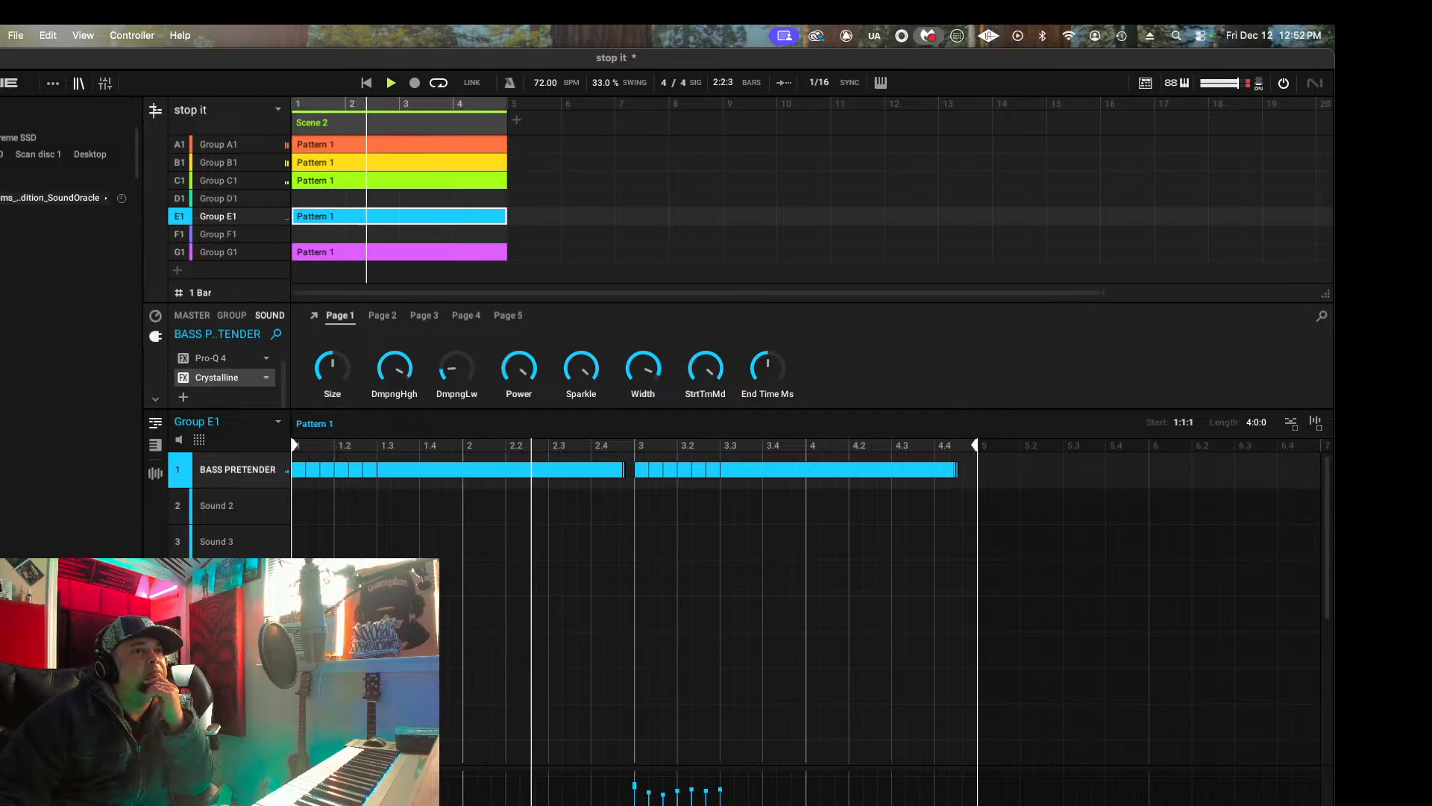
{"action": "mouse_move", "coordinate": [655, 801]}
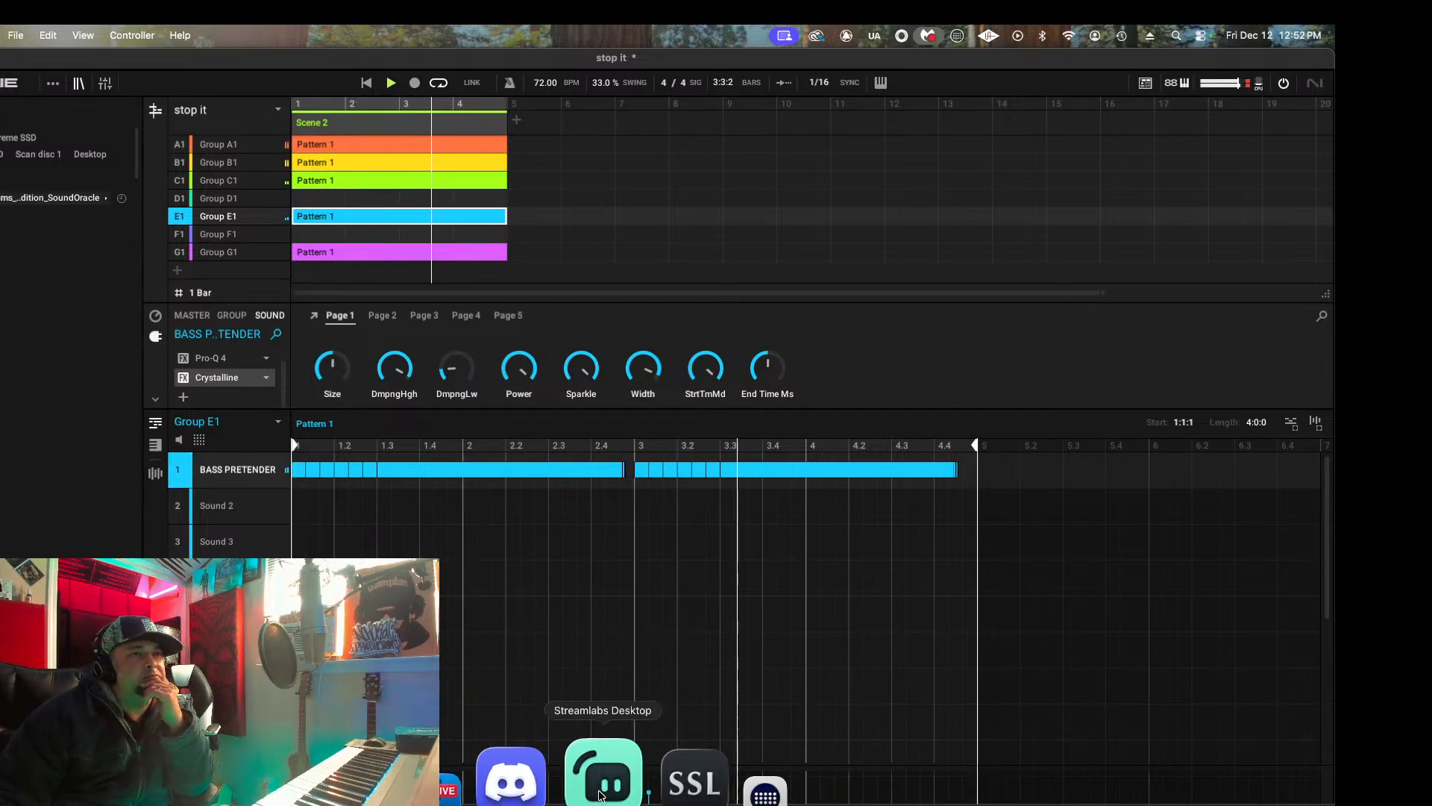
{"action": "left_click", "coordinate": [599, 794]}
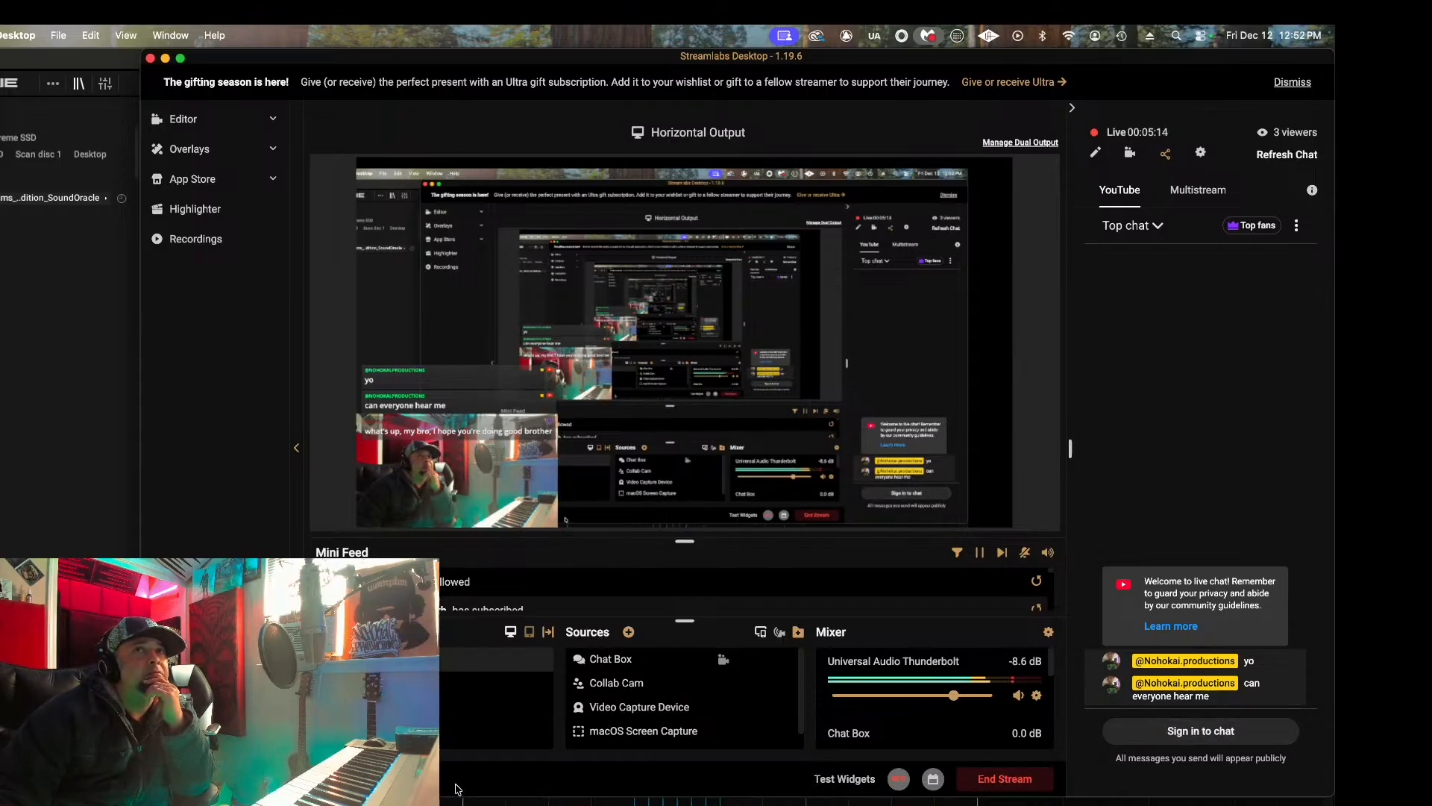
{"action": "left_click", "coordinate": [1213, 193]}
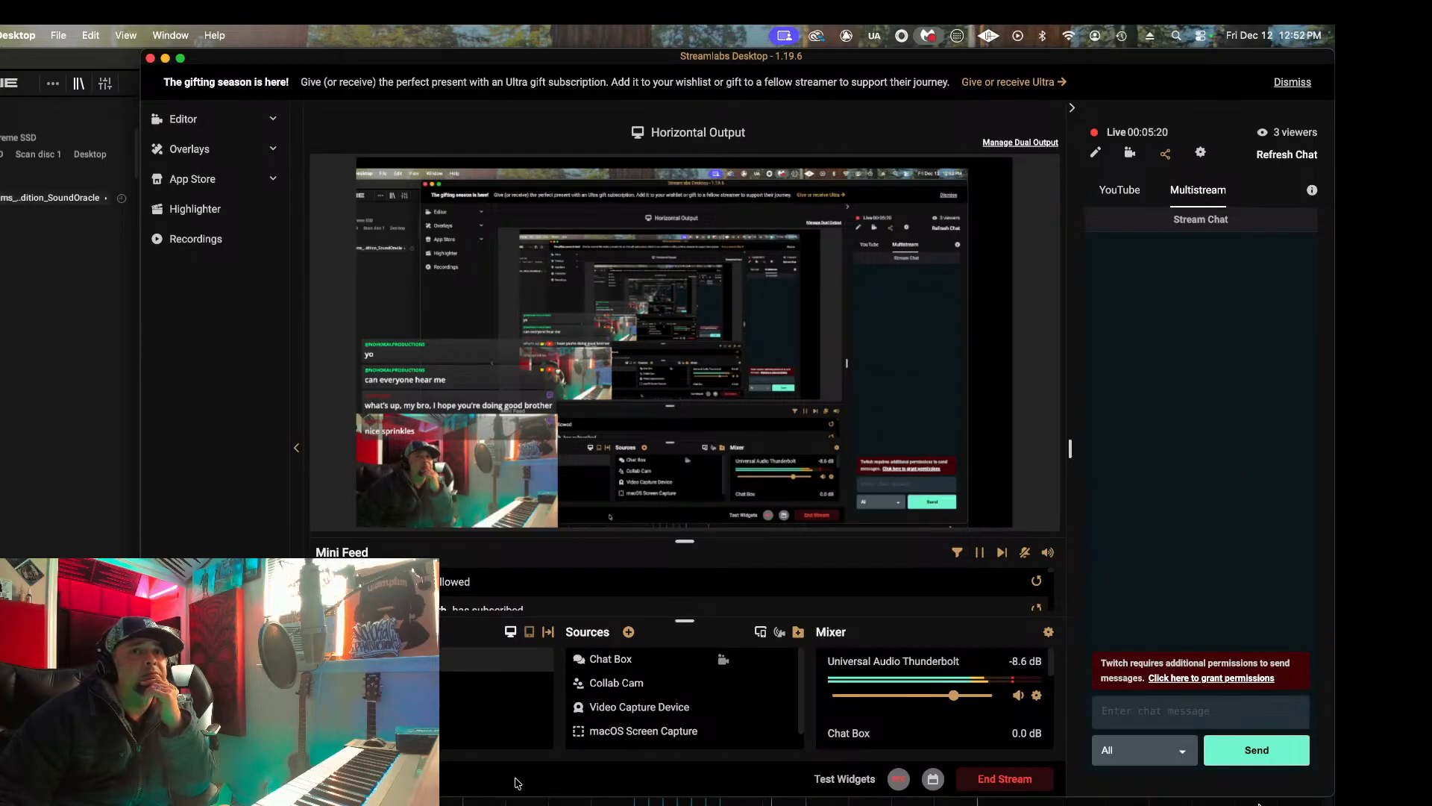
{"action": "left_click", "coordinate": [1190, 751]}
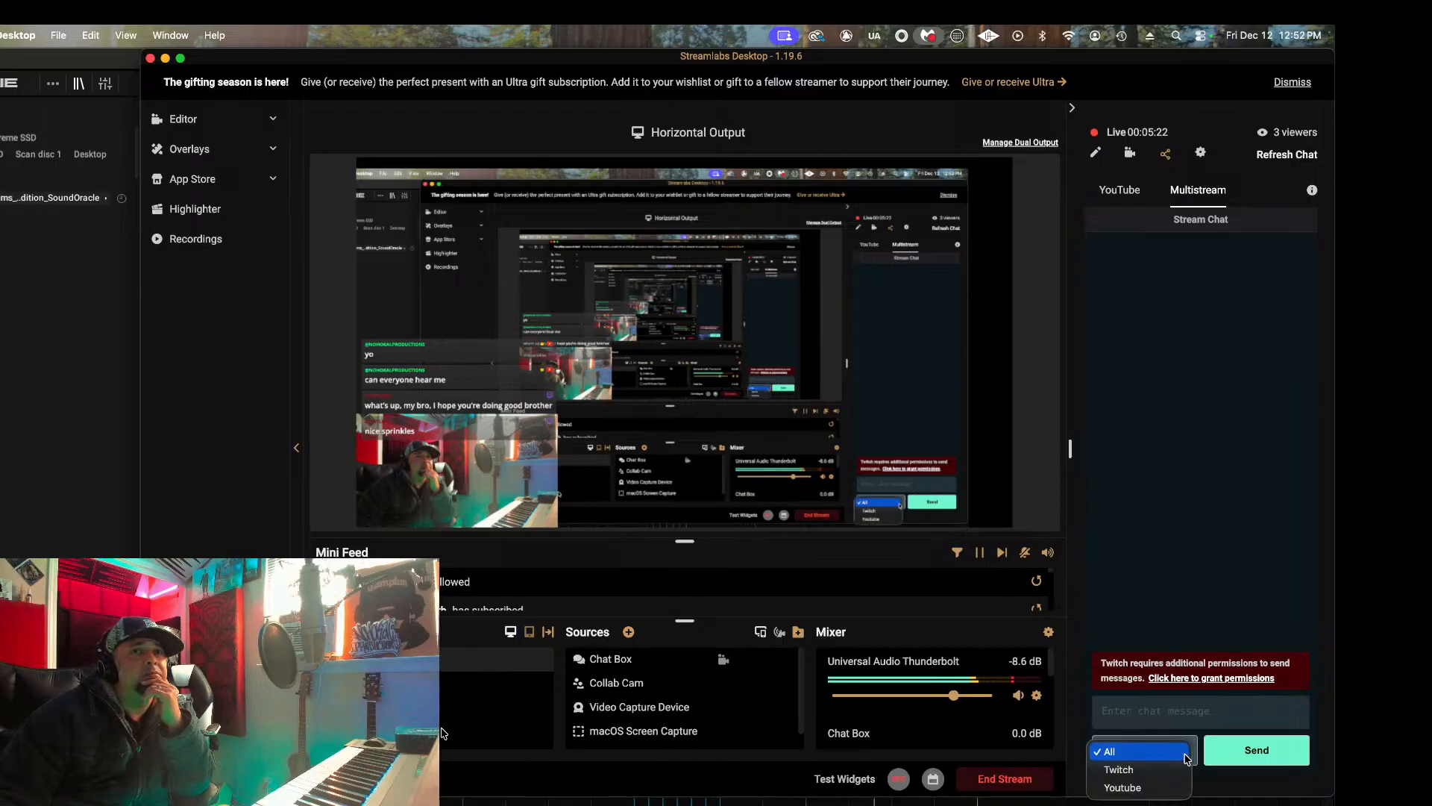
{"action": "left_click", "coordinate": [1130, 787]}
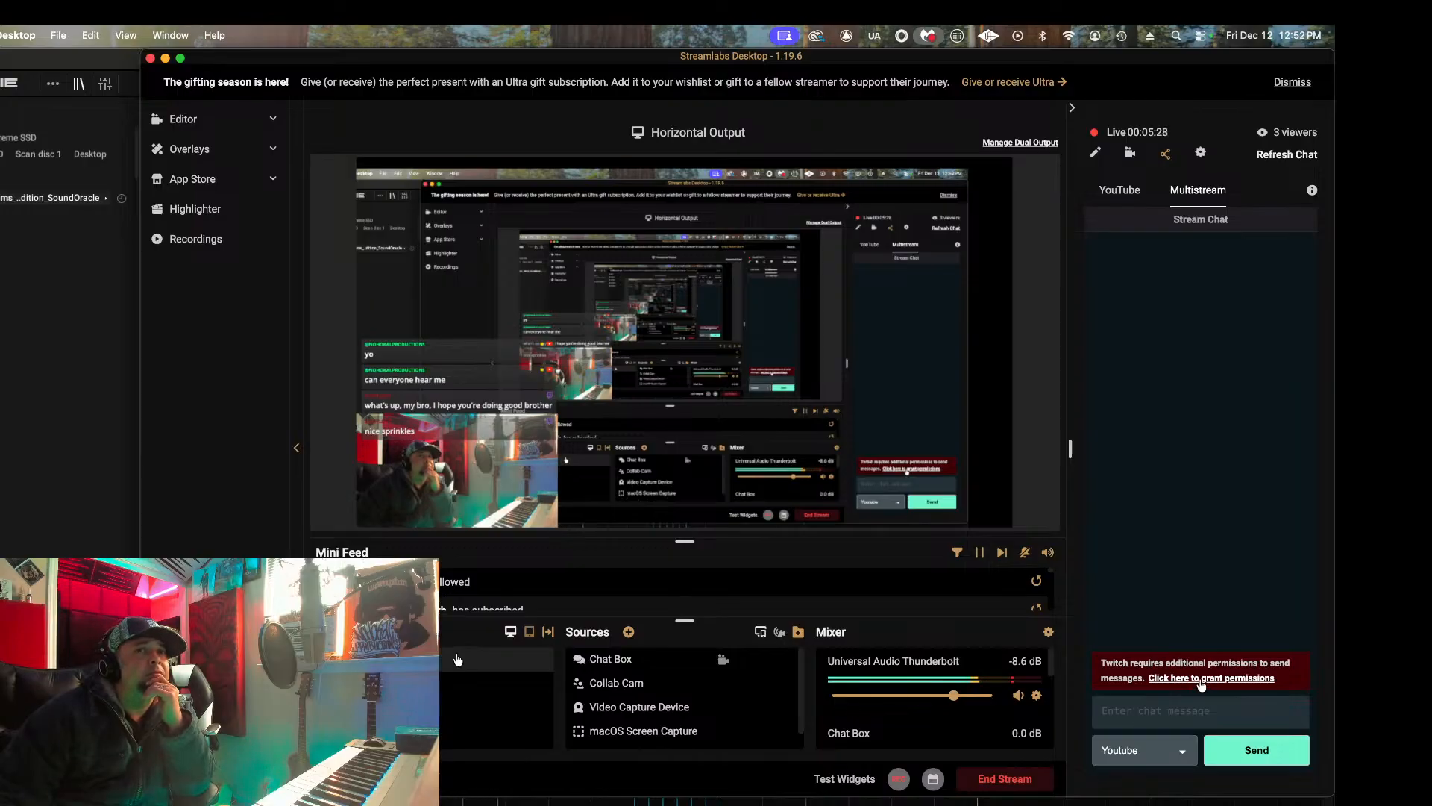
Step: Request the missing Twitch chat permissions, log in with the saved username and password, and authorize Streamlabs
{"action": "left_click", "coordinate": [1200, 679]}
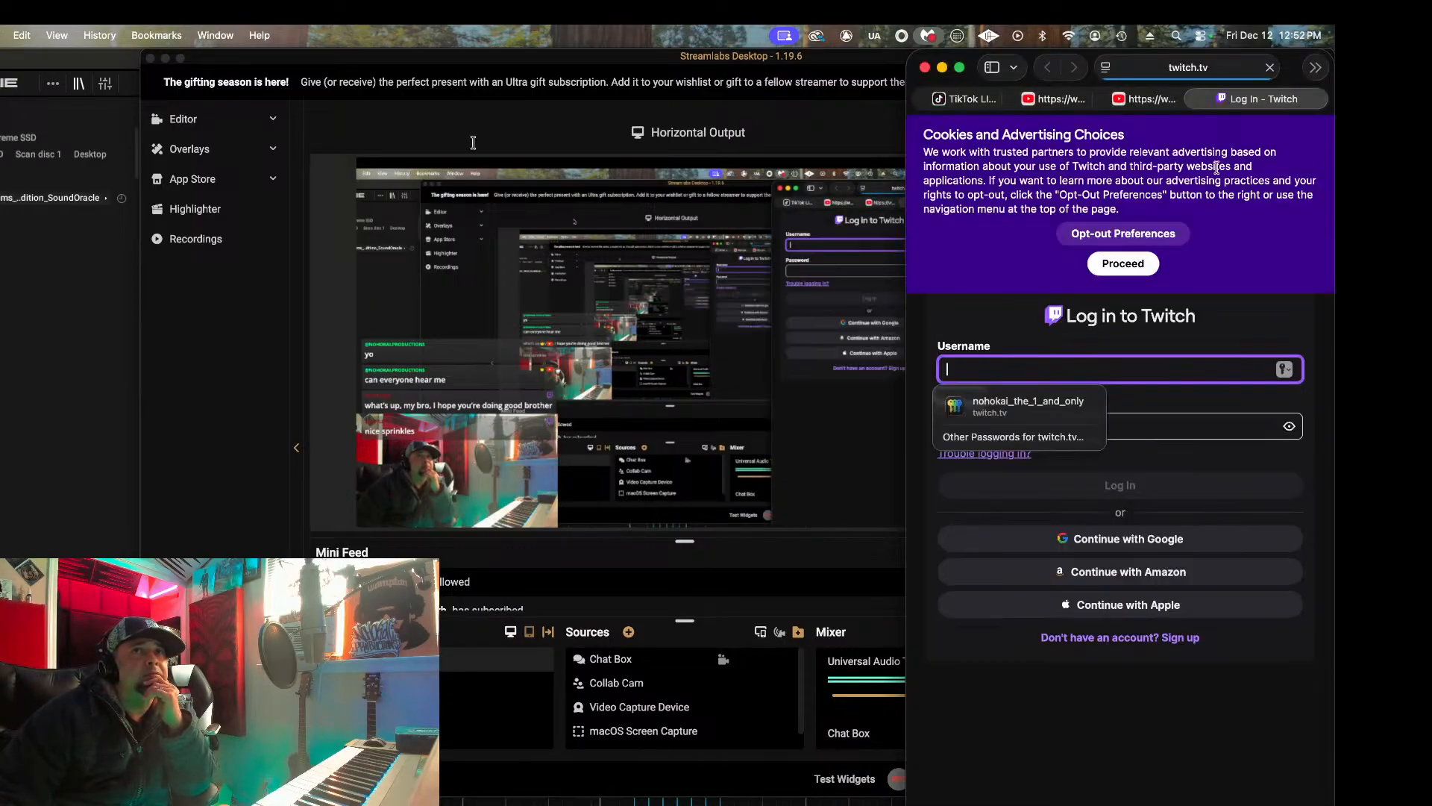
{"action": "left_click", "coordinate": [1048, 406]}
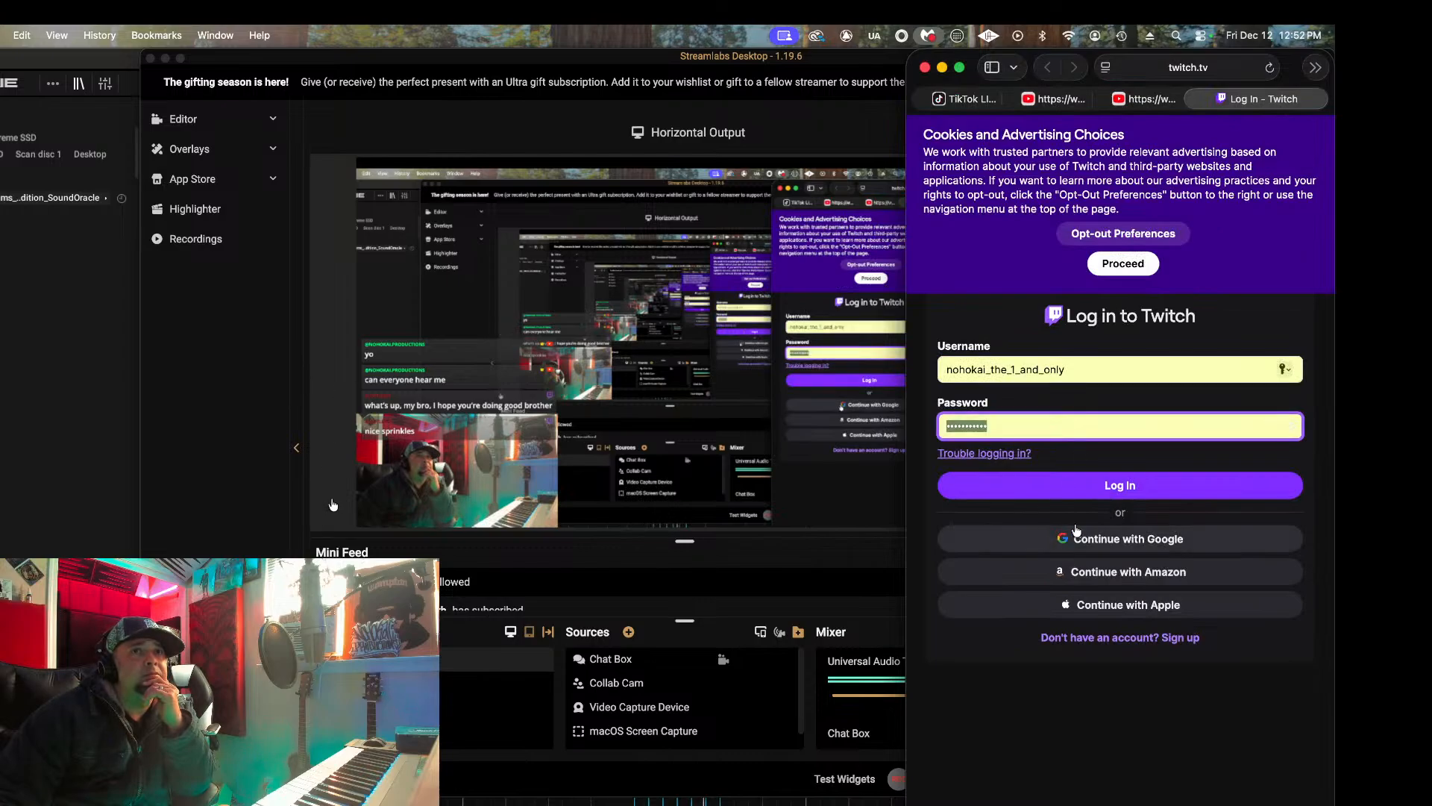
{"action": "left_click", "coordinate": [1119, 485]}
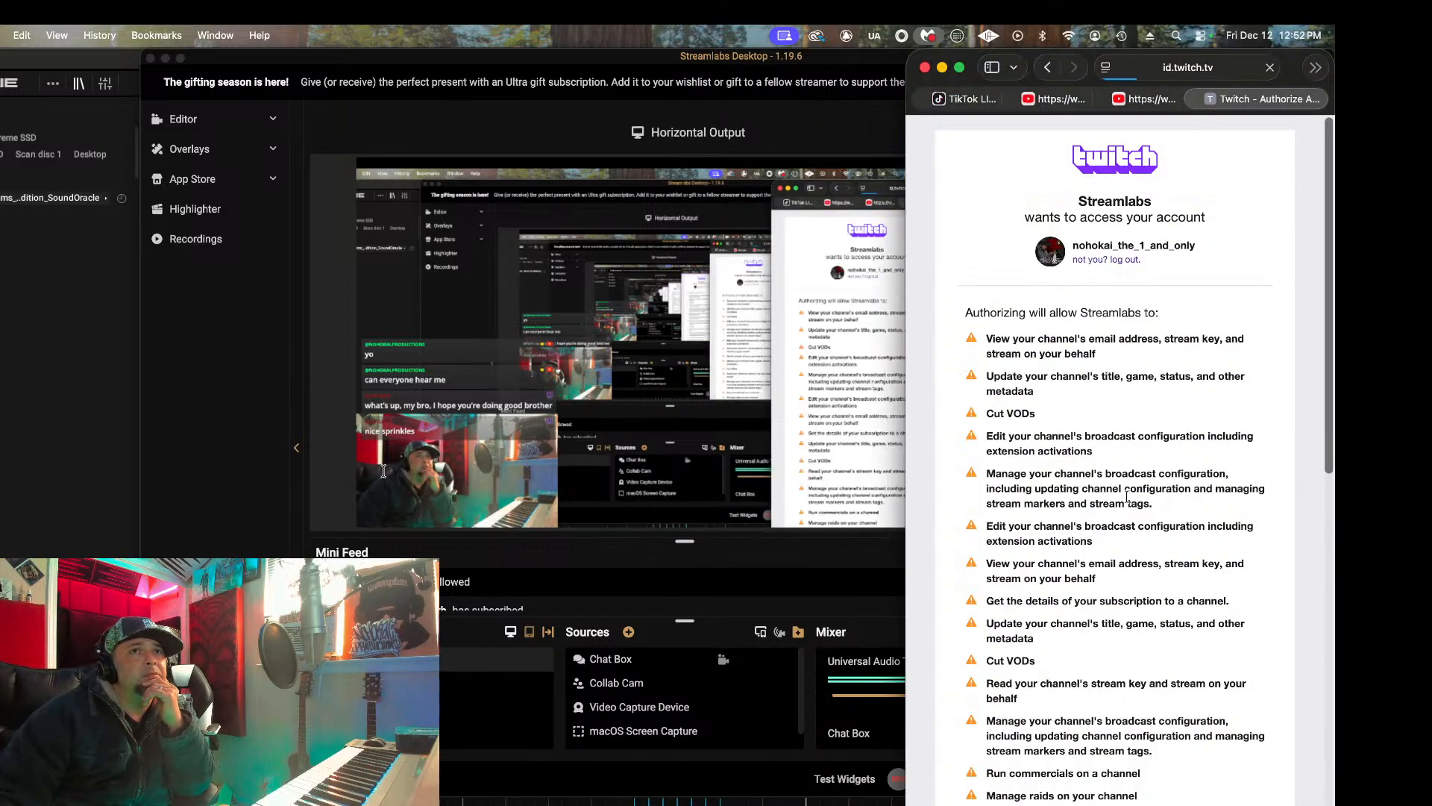
{"action": "scroll", "coordinate": [1128, 499], "scroll_direction": "down", "scroll_amount": 15}
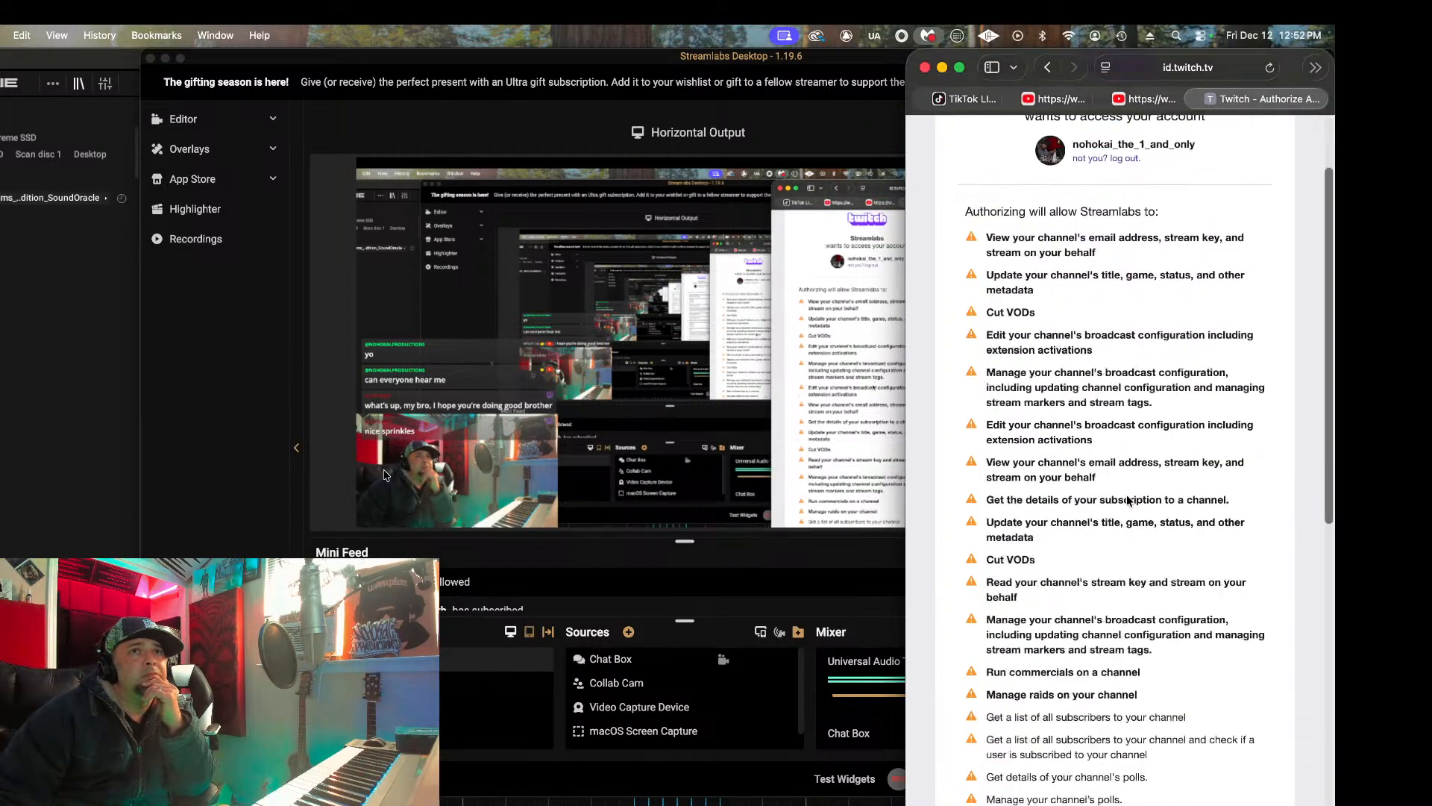
{"action": "left_click", "coordinate": [1118, 673]}
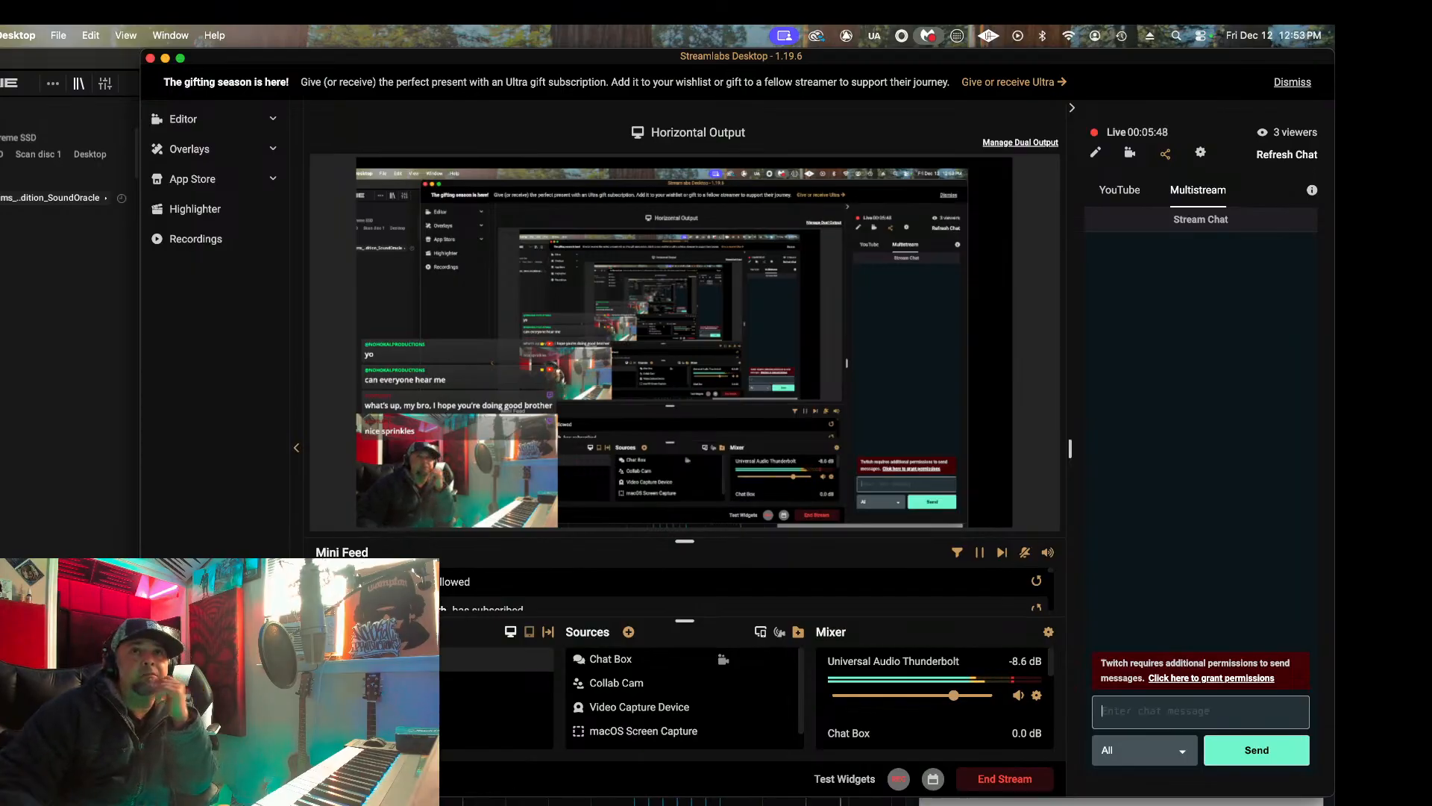
Step: Refresh the Streamlabs chat, and minimize the Streamlabs and browser windows to return to the "stop it" project
{"action": "left_click", "coordinate": [1280, 158]}
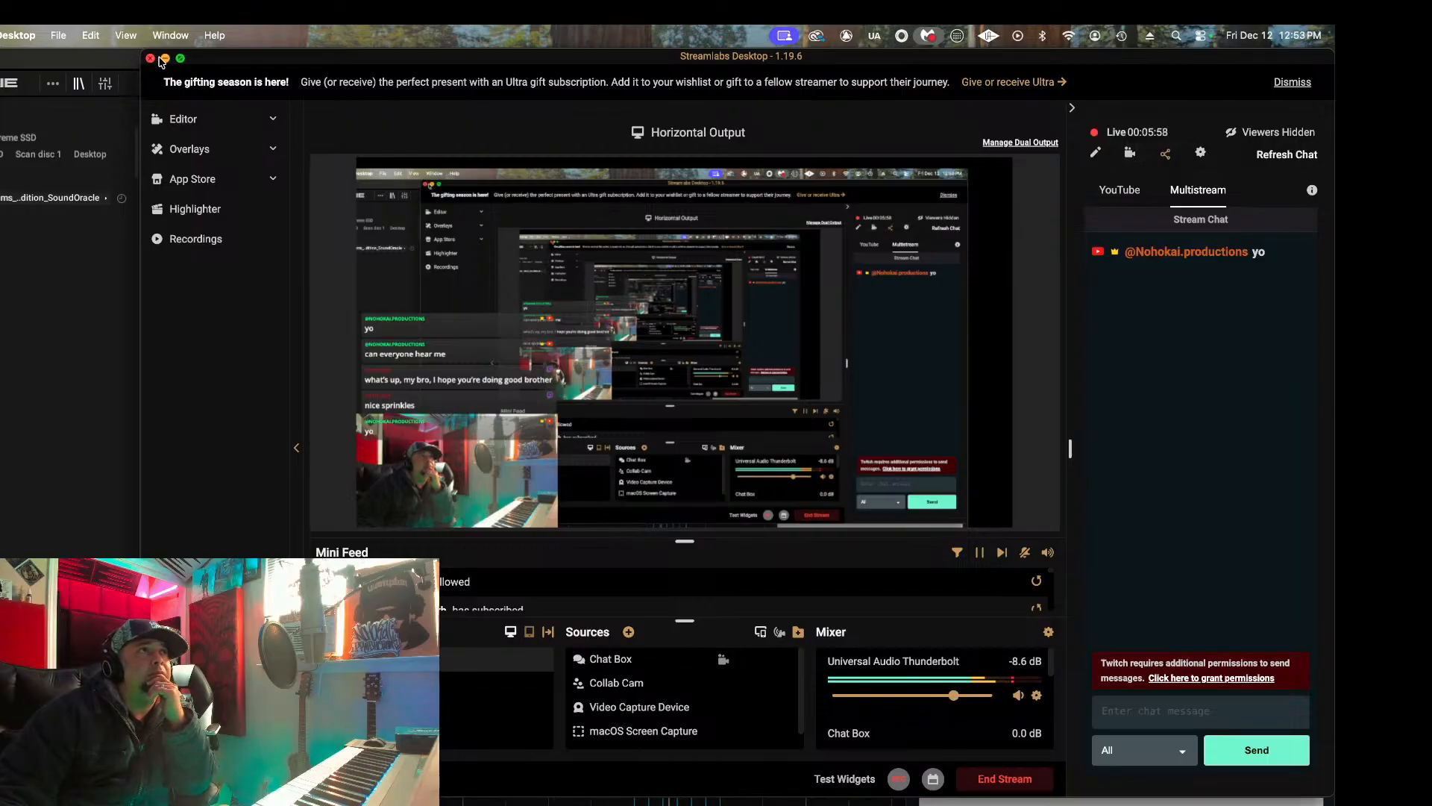
{"action": "left_click", "coordinate": [166, 58]}
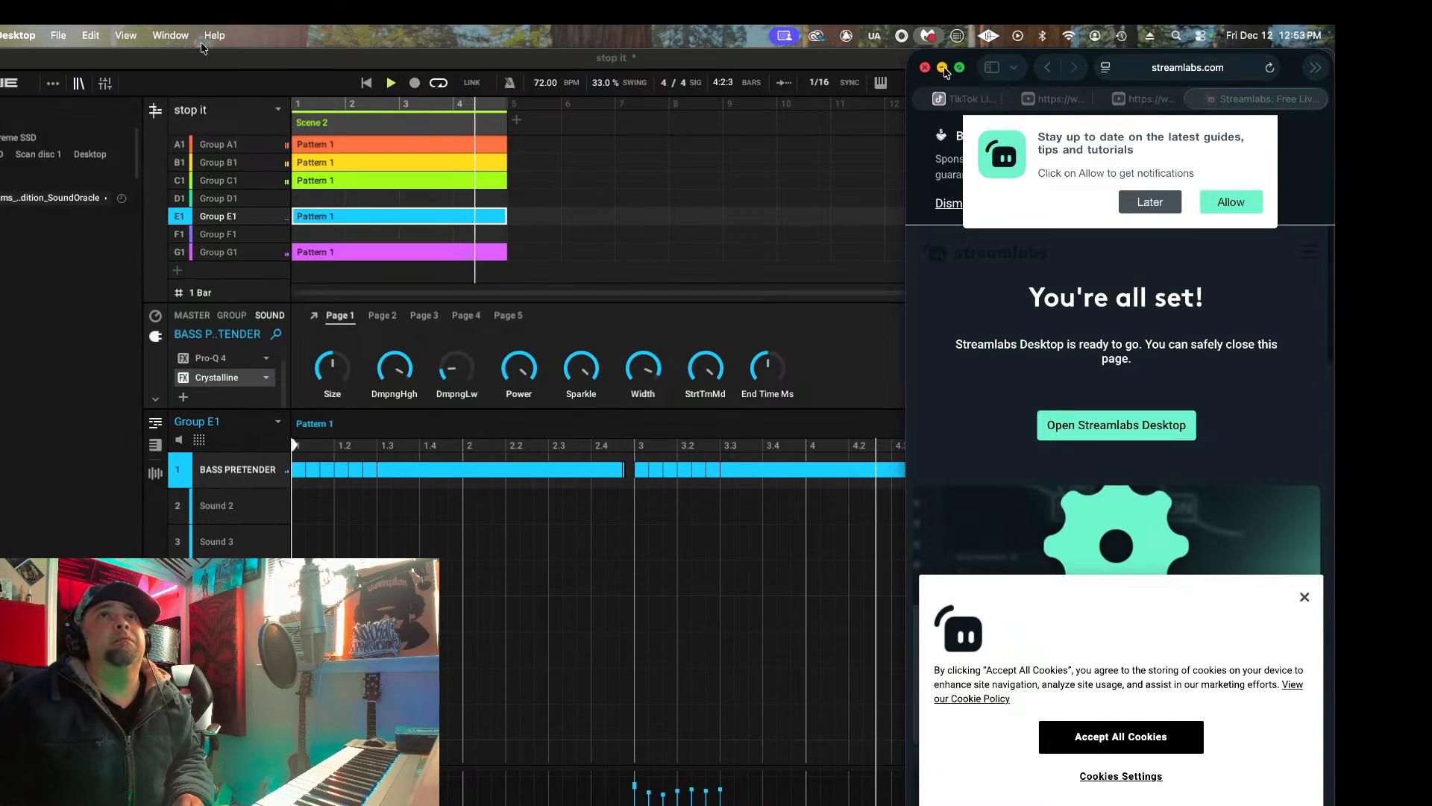
{"action": "left_click", "coordinate": [942, 67]}
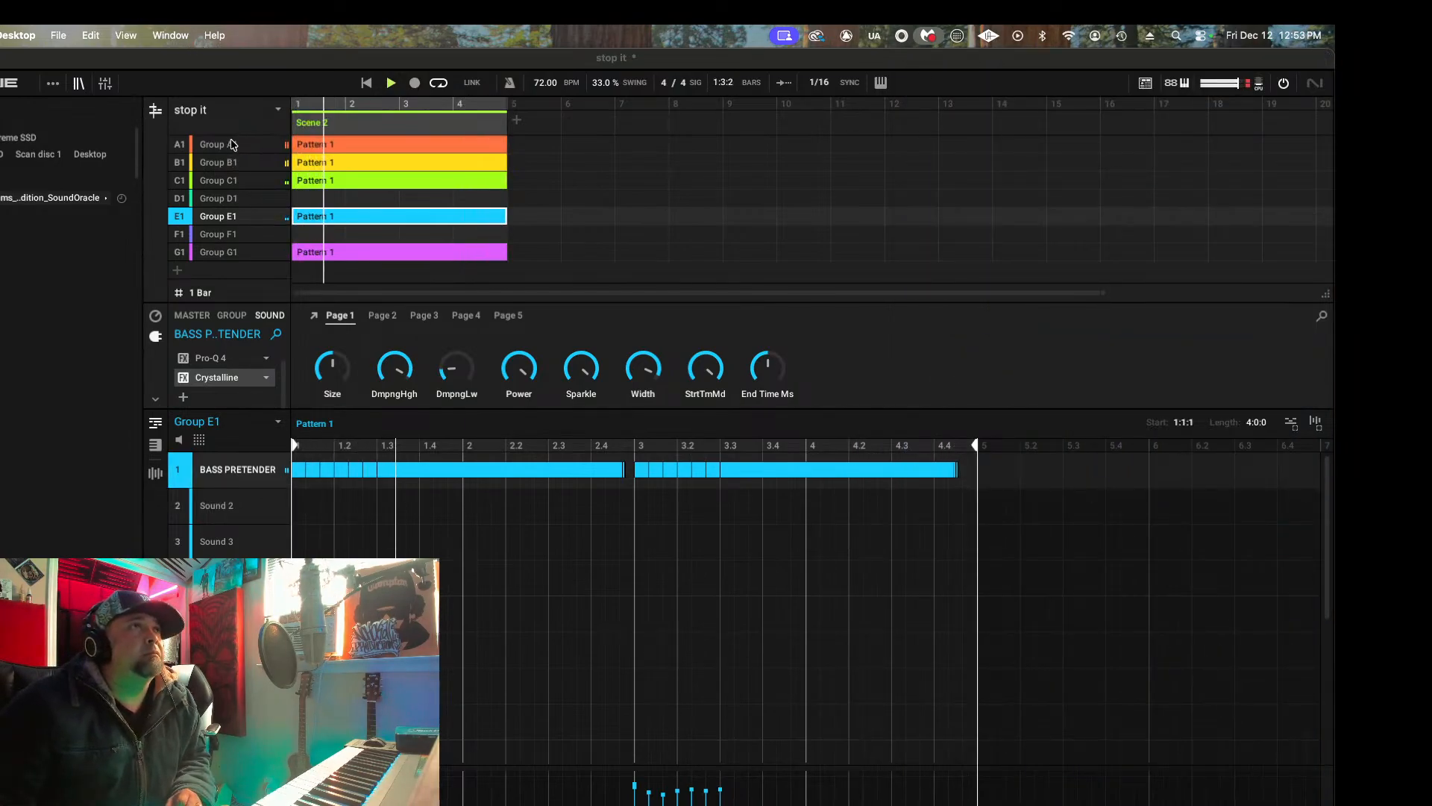
Step: Try to load Eventide's Audio Units effect Omnipressor on Group A1's kick cute sound, and dismiss the expired-licence dialog
{"action": "left_click", "coordinate": [232, 144]}
{"action": "left_click", "coordinate": [218, 469]}
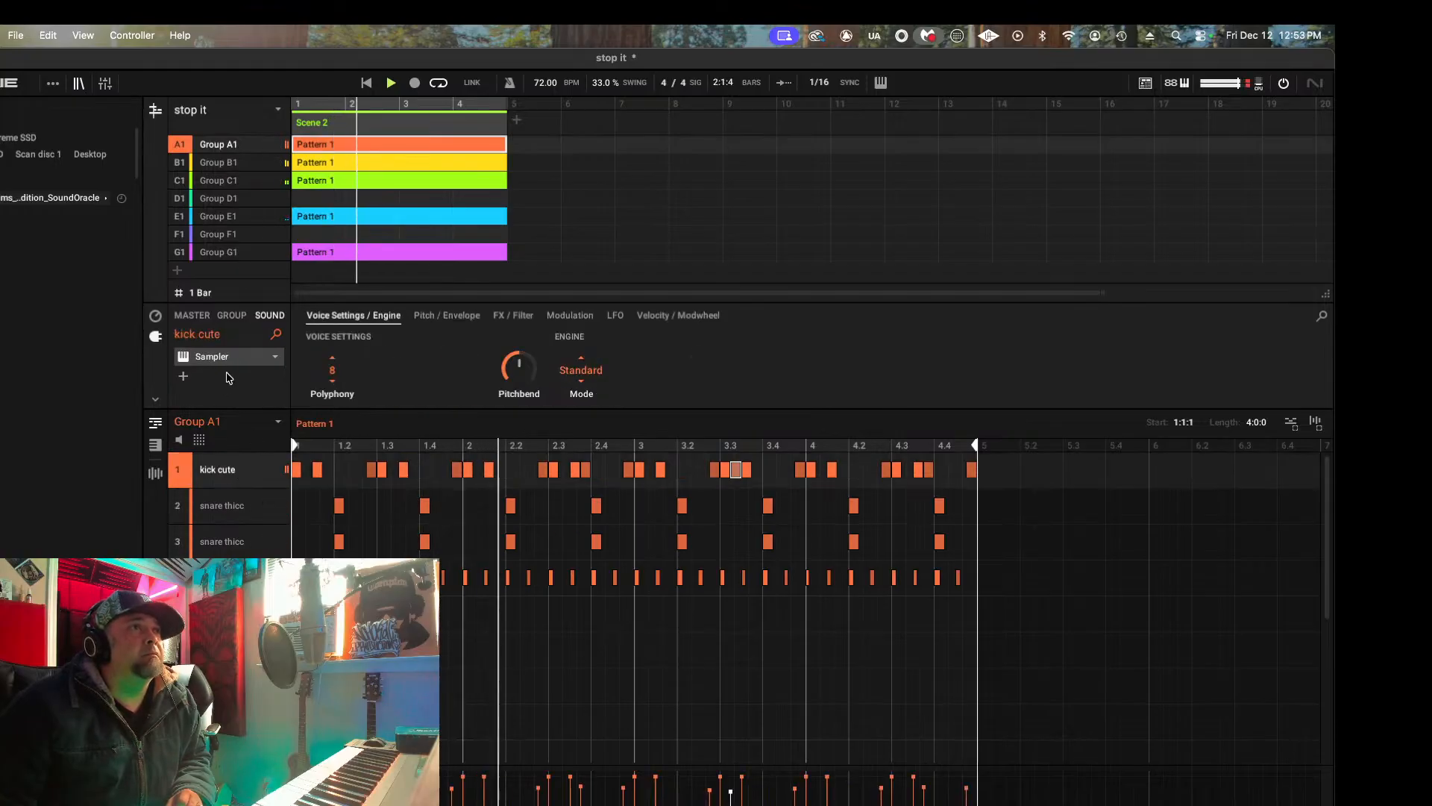
{"action": "left_click", "coordinate": [226, 376]}
{"action": "mouse_move", "coordinate": [315, 428]}
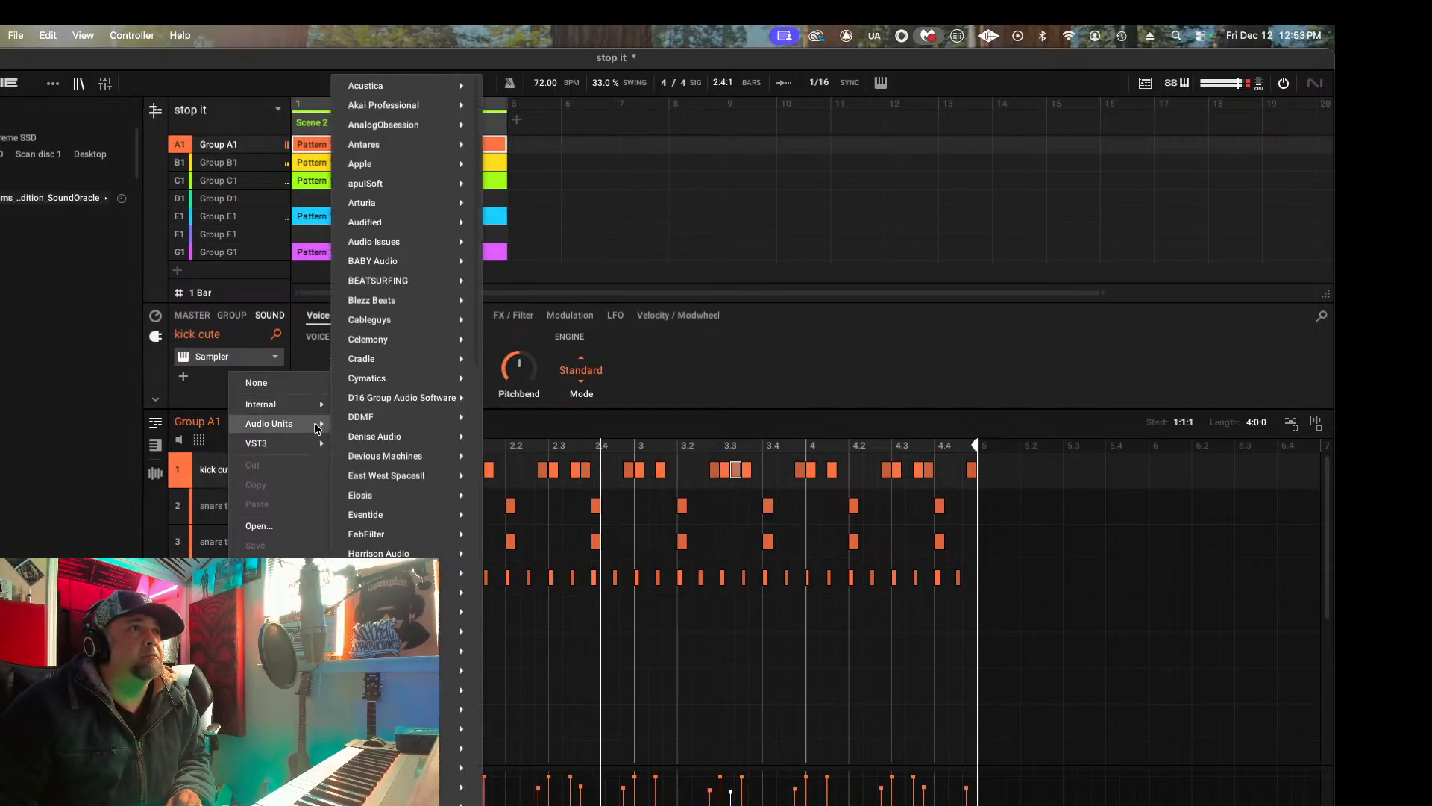
{"action": "mouse_move", "coordinate": [455, 690]}
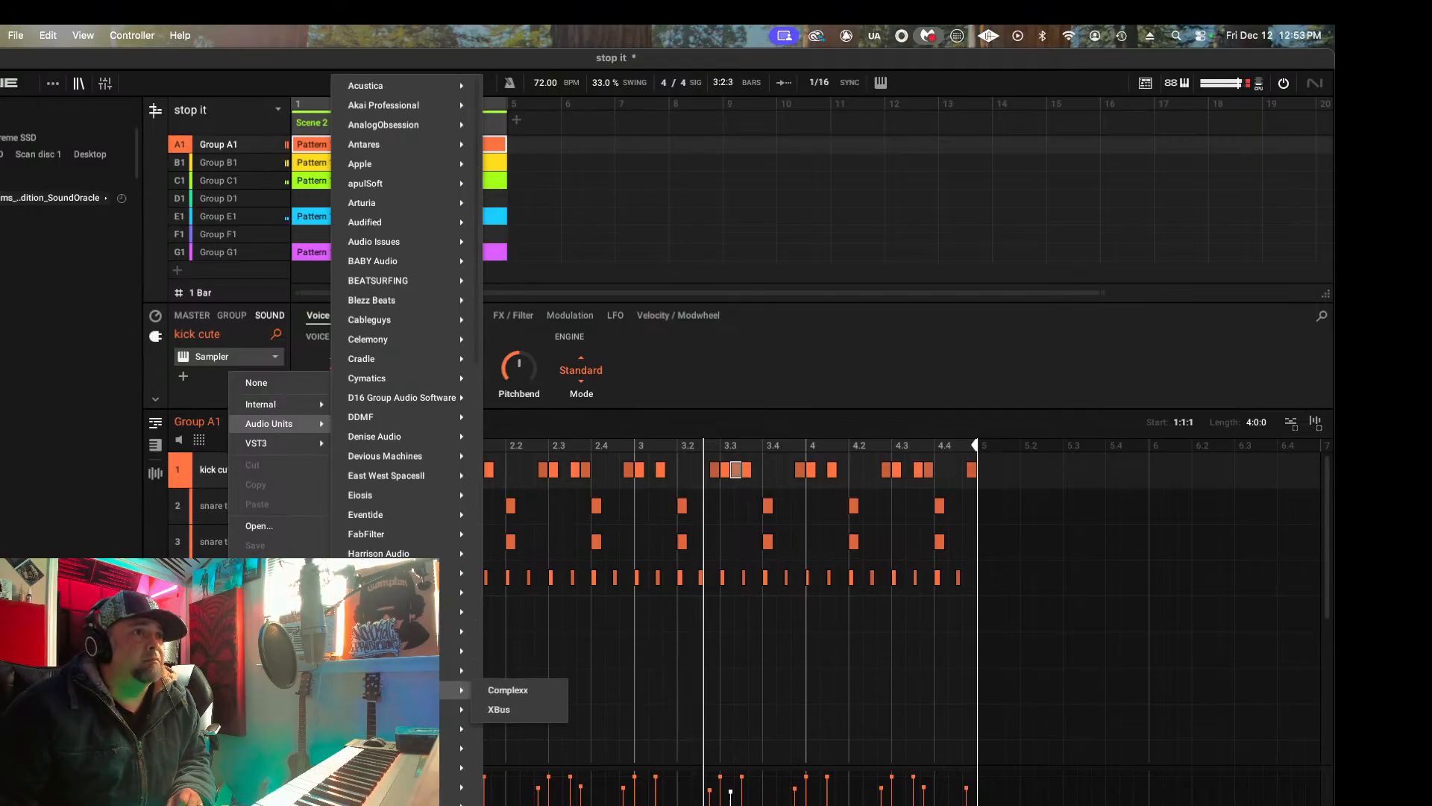
{"action": "mouse_move", "coordinate": [387, 514]}
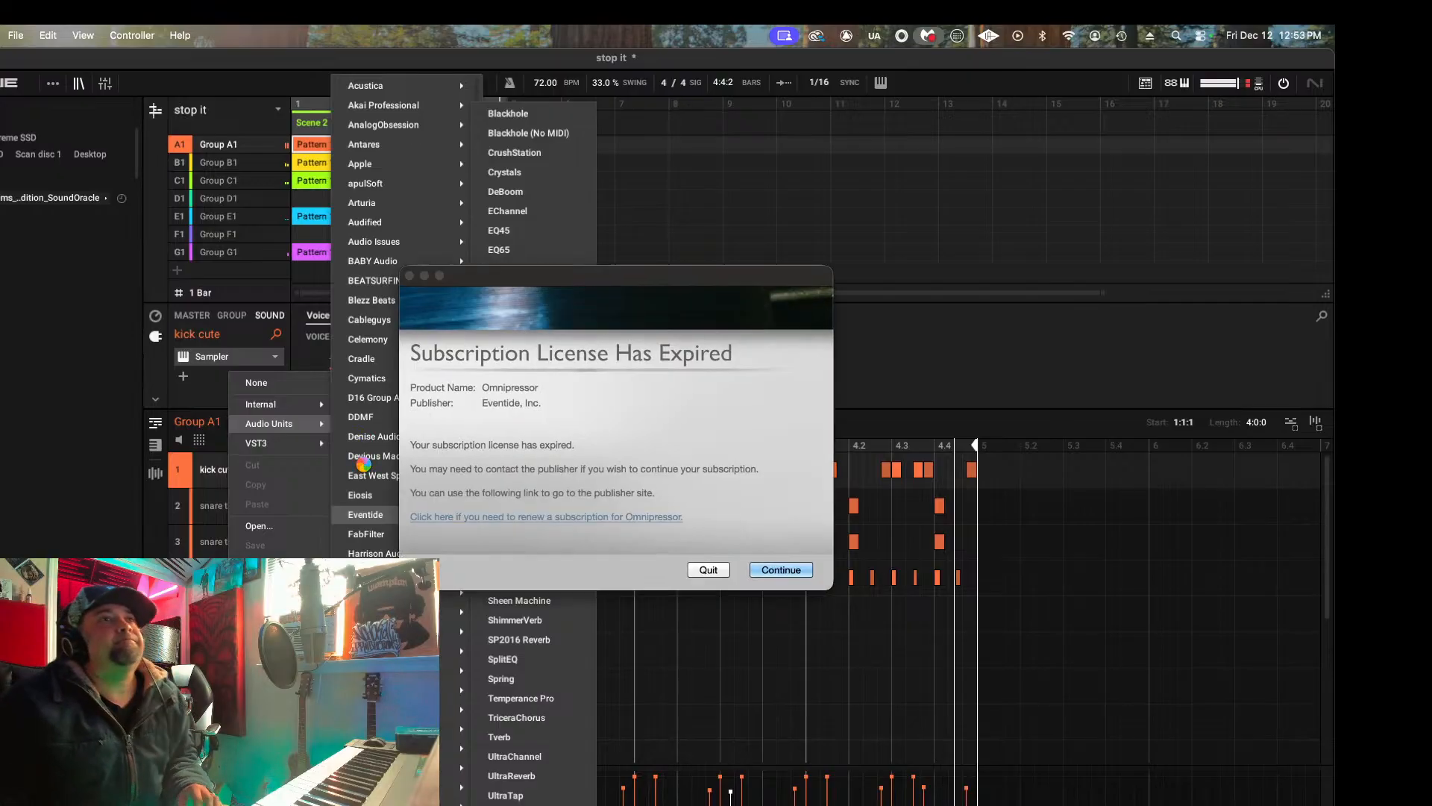
{"action": "left_click", "coordinate": [708, 570]}
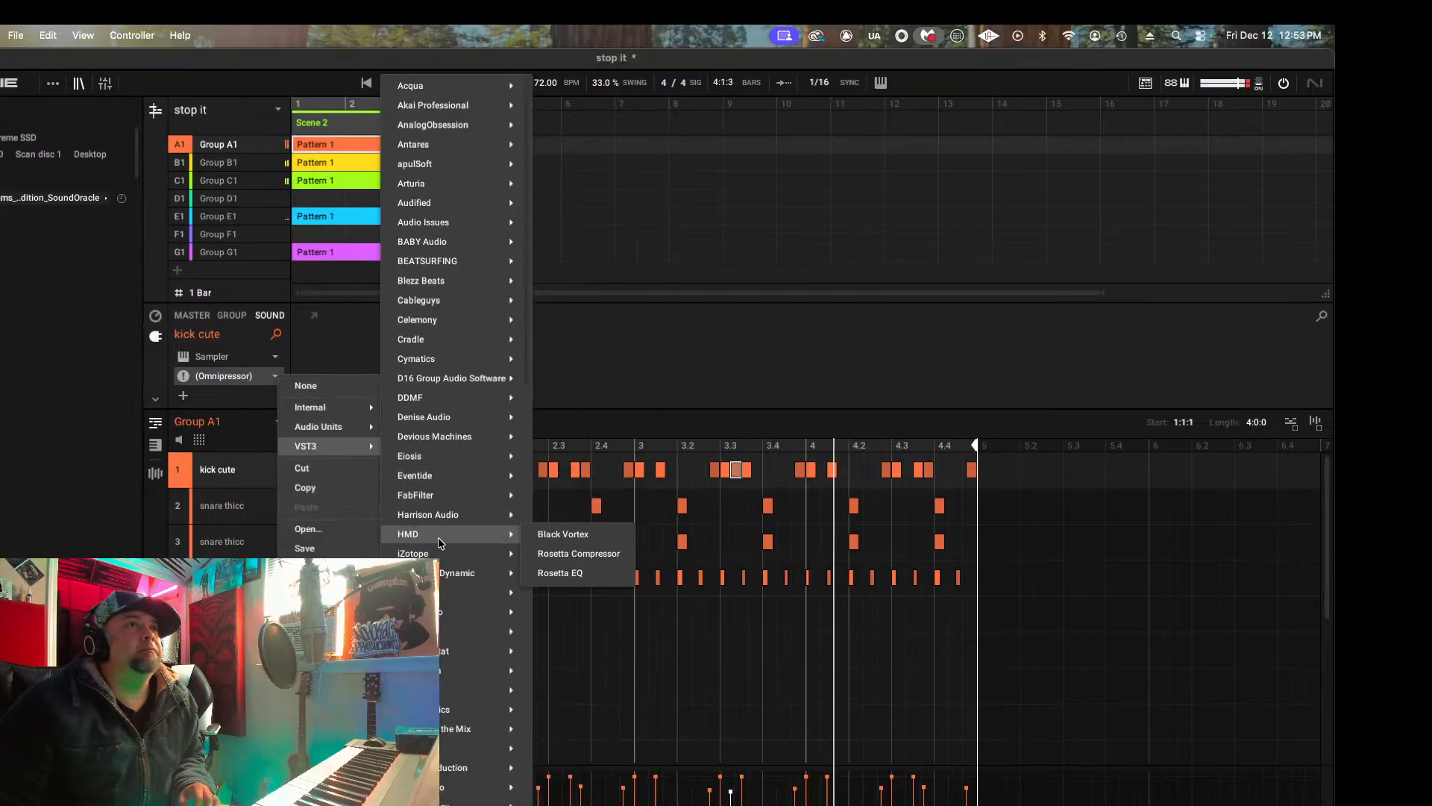
Step: Replace Omnipressor on the kick cute sound with iZotope's VST3 Neutron 4 Compressor
{"action": "mouse_move", "coordinate": [477, 553]}
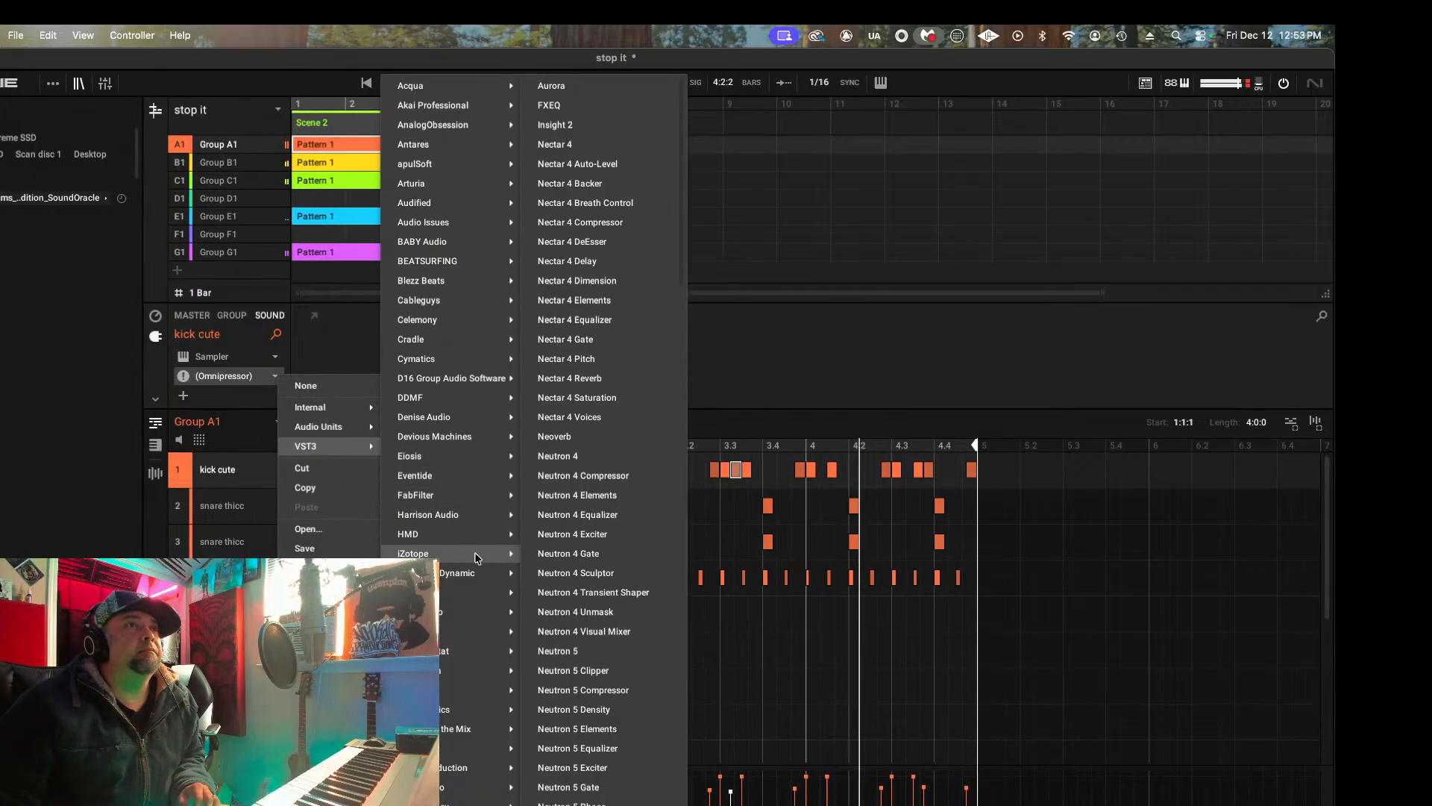
{"action": "left_click", "coordinate": [619, 477]}
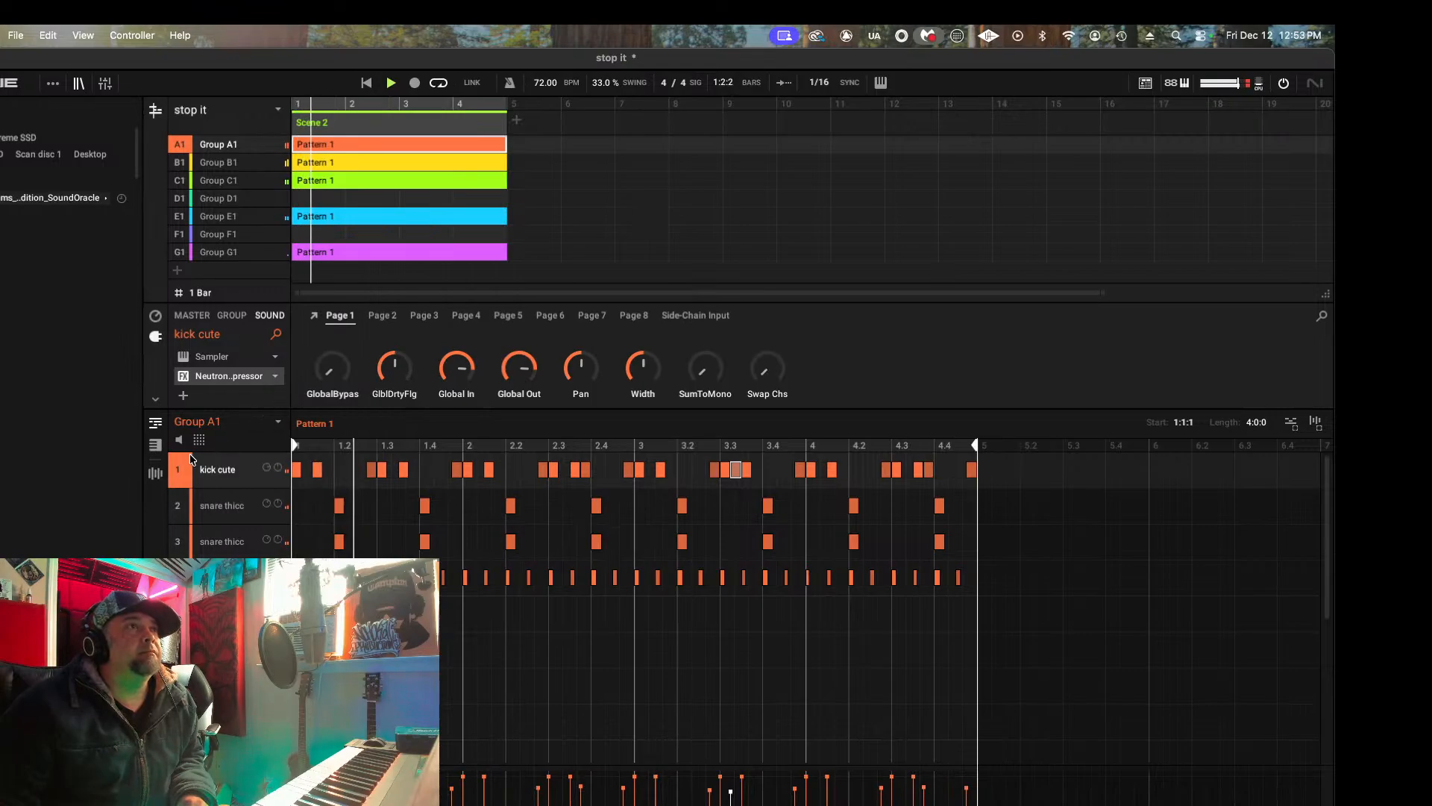
Step: Solo Group A1, unmute Group C1 so the drums and bass play together, and reselect Group A1
{"action": "right_click", "coordinate": [179, 148]}
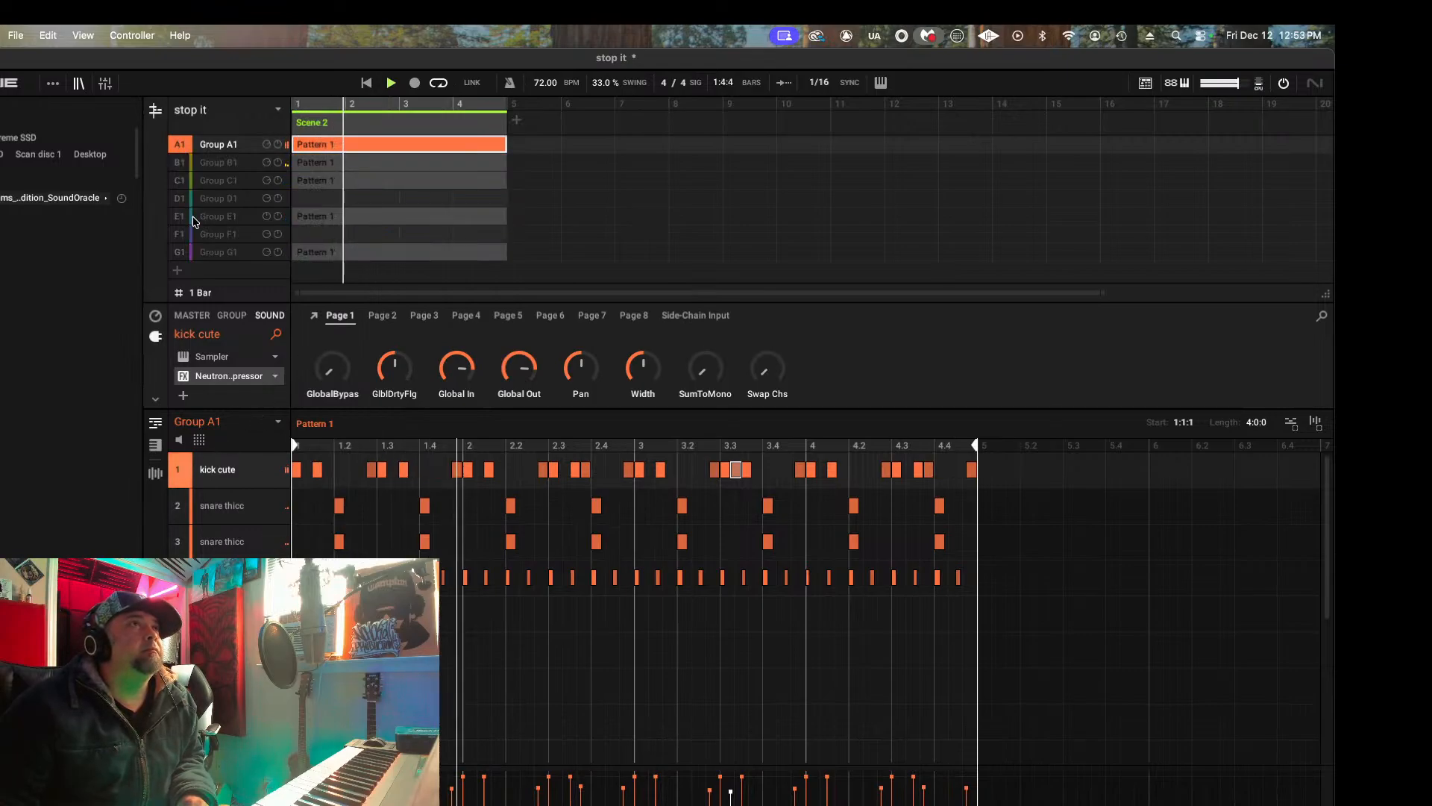
{"action": "left_click", "coordinate": [236, 184]}
{"action": "left_click", "coordinate": [181, 182]}
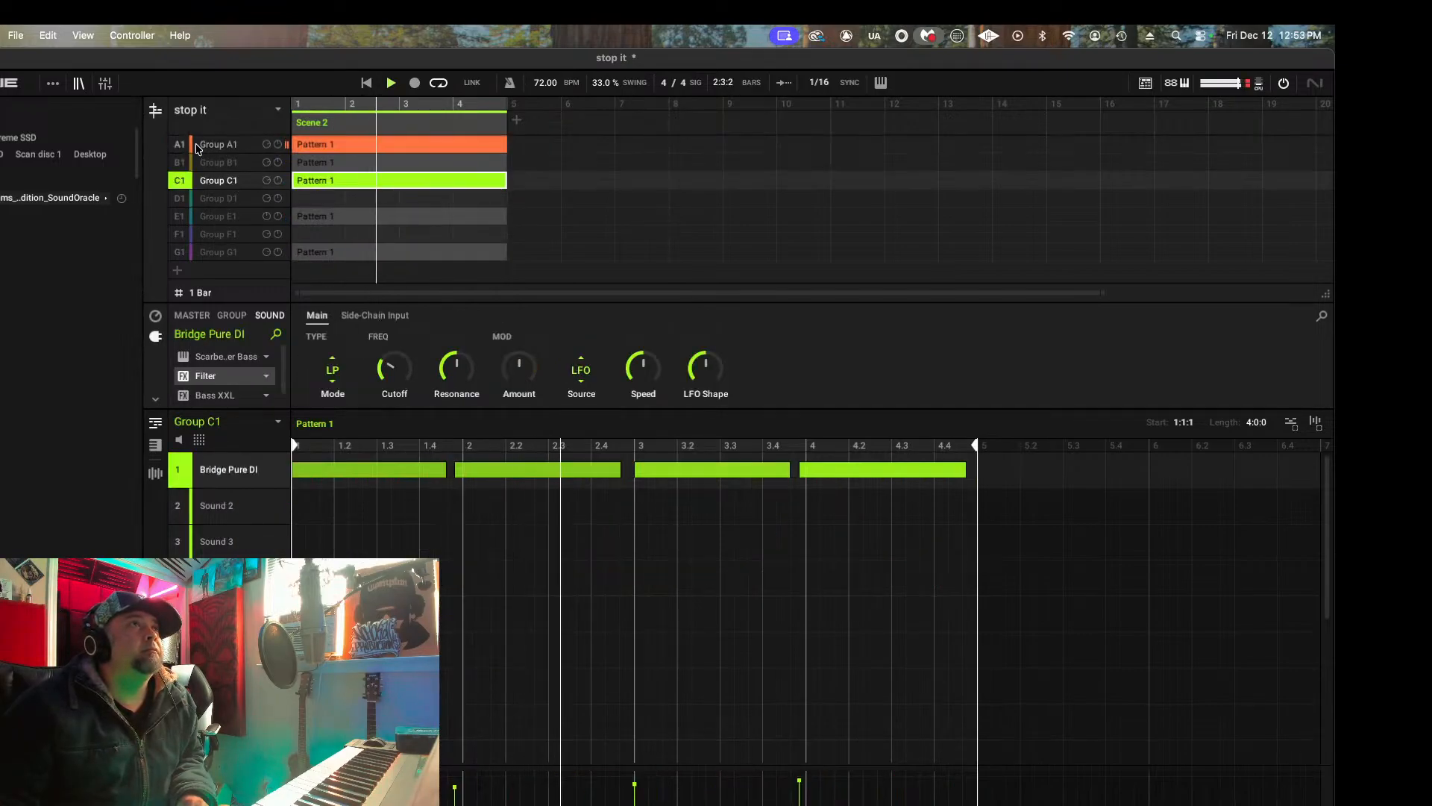
{"action": "left_click", "coordinate": [232, 145]}
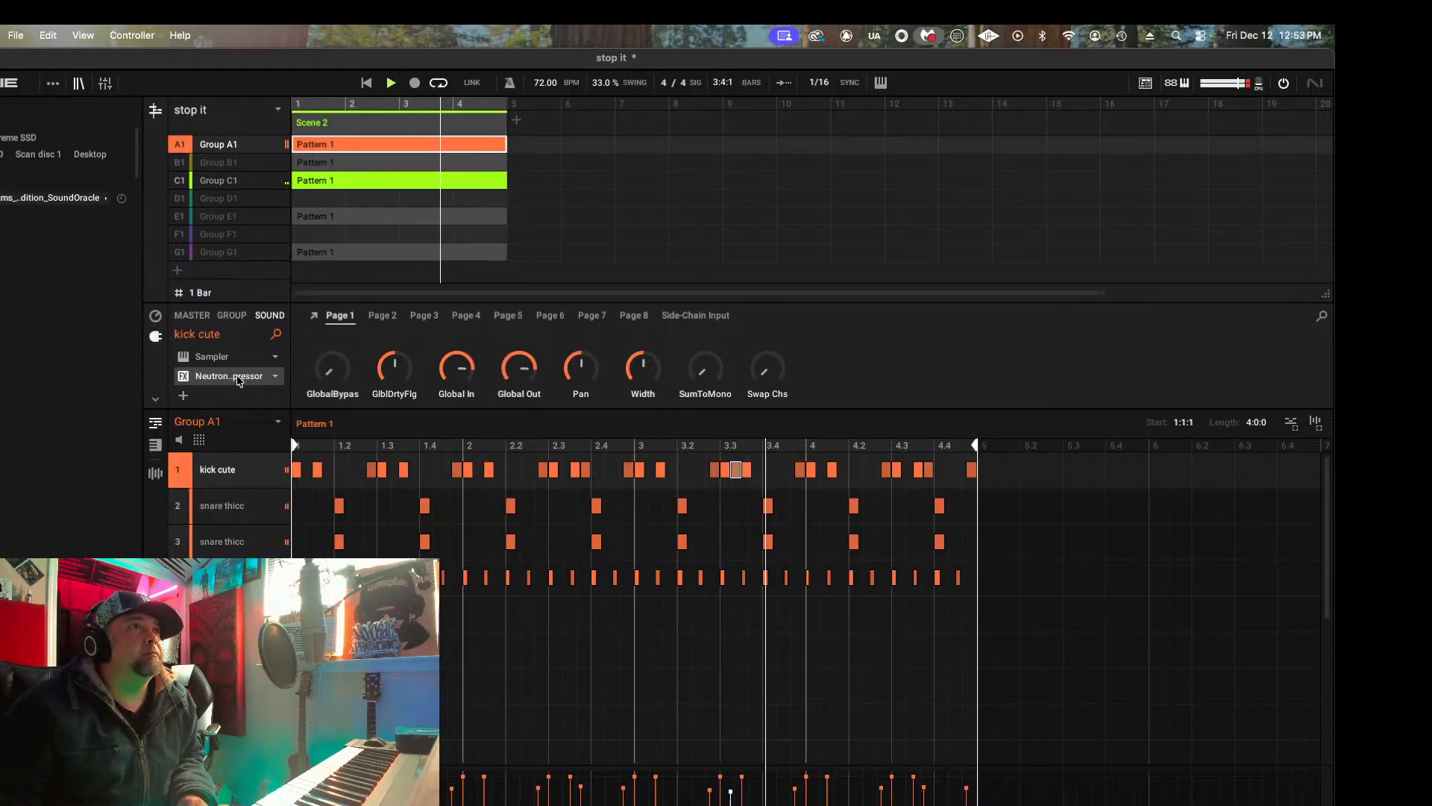
Step: Open the kick cute sound's Neutron 4 Compressor interface and set the Punch amount to 140
{"action": "left_click", "coordinate": [314, 316]}
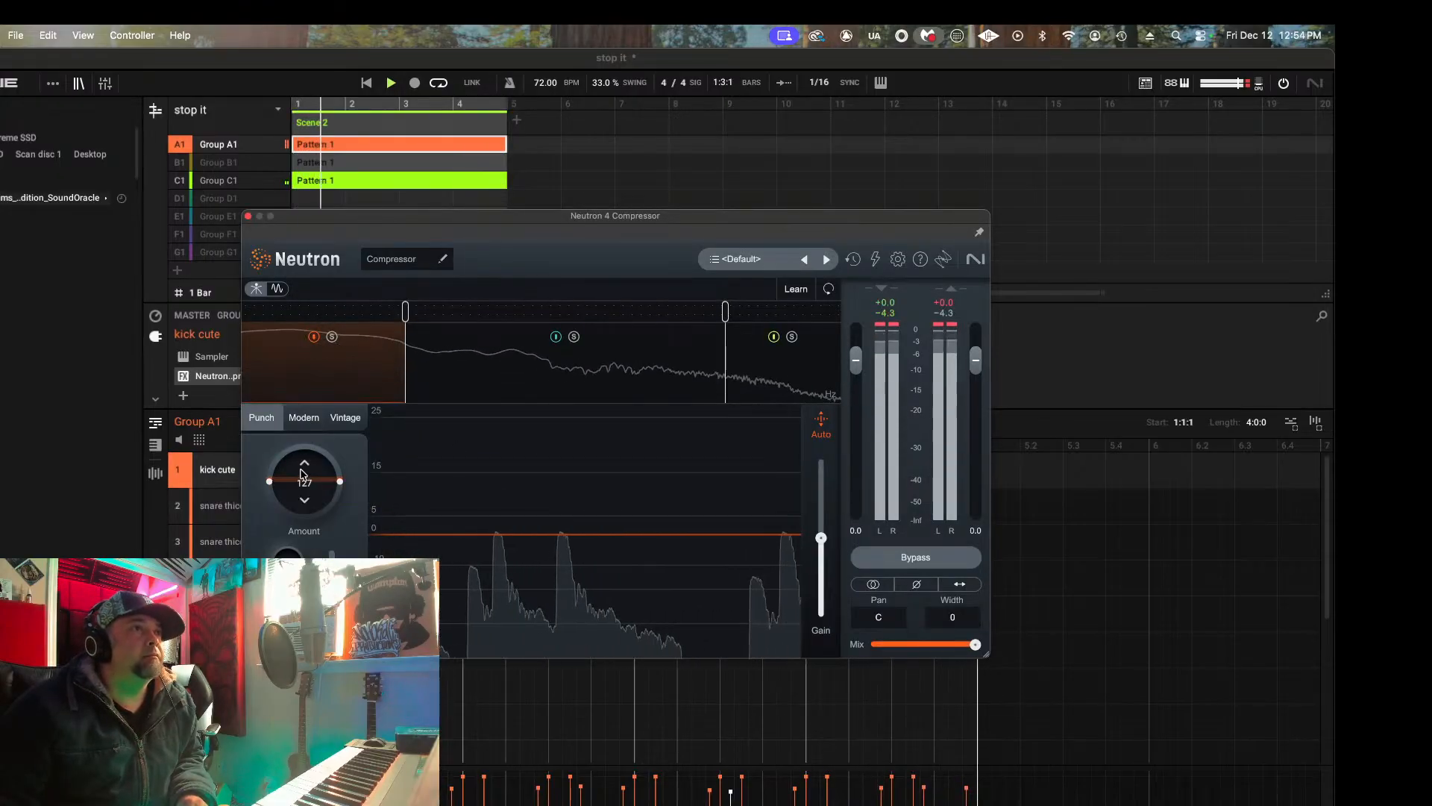
{"action": "mouse_move", "coordinate": [297, 490]}
{"action": "left_mouse_down"}
{"action": "mouse_move", "coordinate": [304, 458]}
{"action": "mouse_move", "coordinate": [304, 471]}
{"action": "left_mouse_up"}
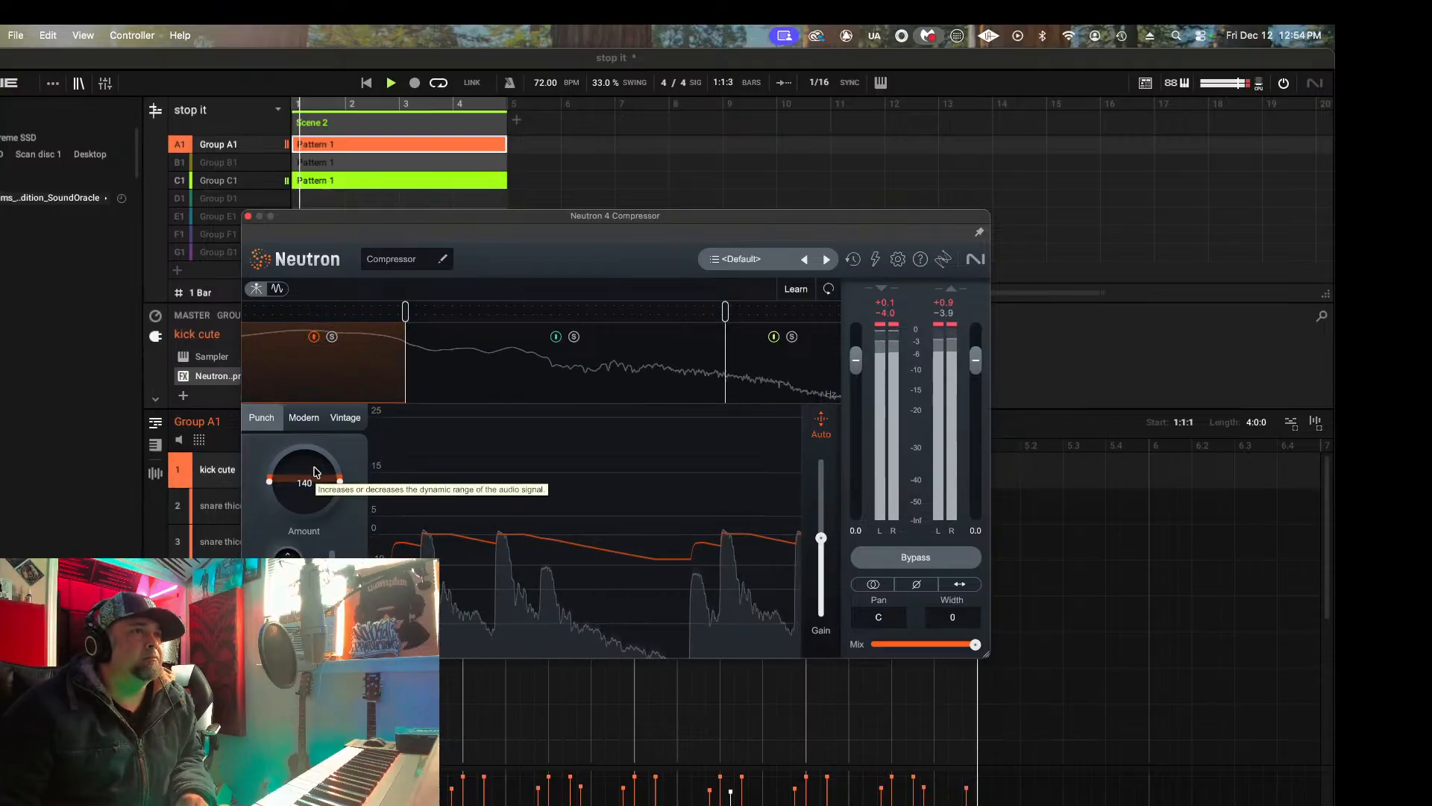
Step: Switch the compressor to Modern mode and set its detection filter's low cutoff to 64 Hz
{"action": "left_click", "coordinate": [303, 417]}
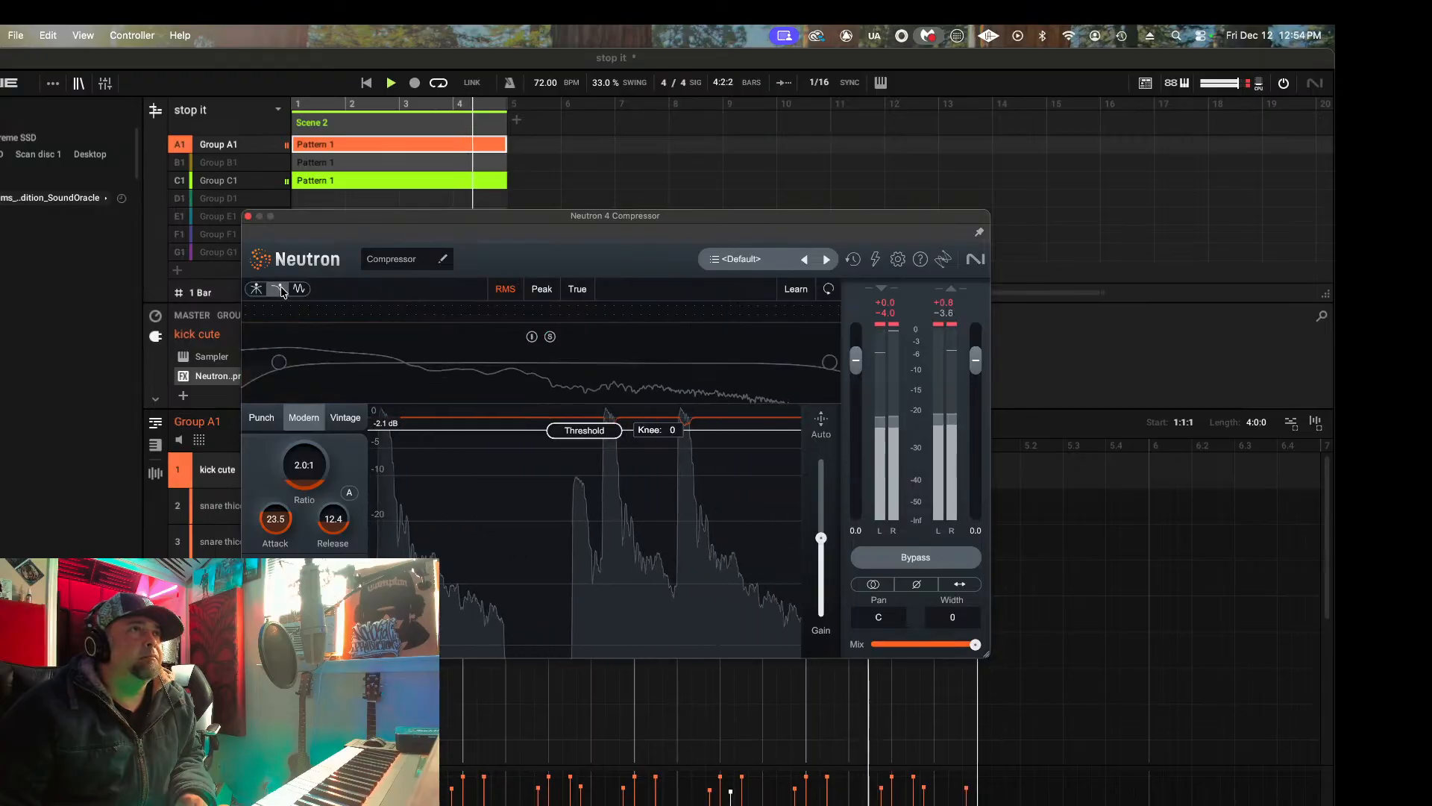
{"action": "left_click_drag", "start_coordinate": [311, 367], "coordinate": [363, 361]}
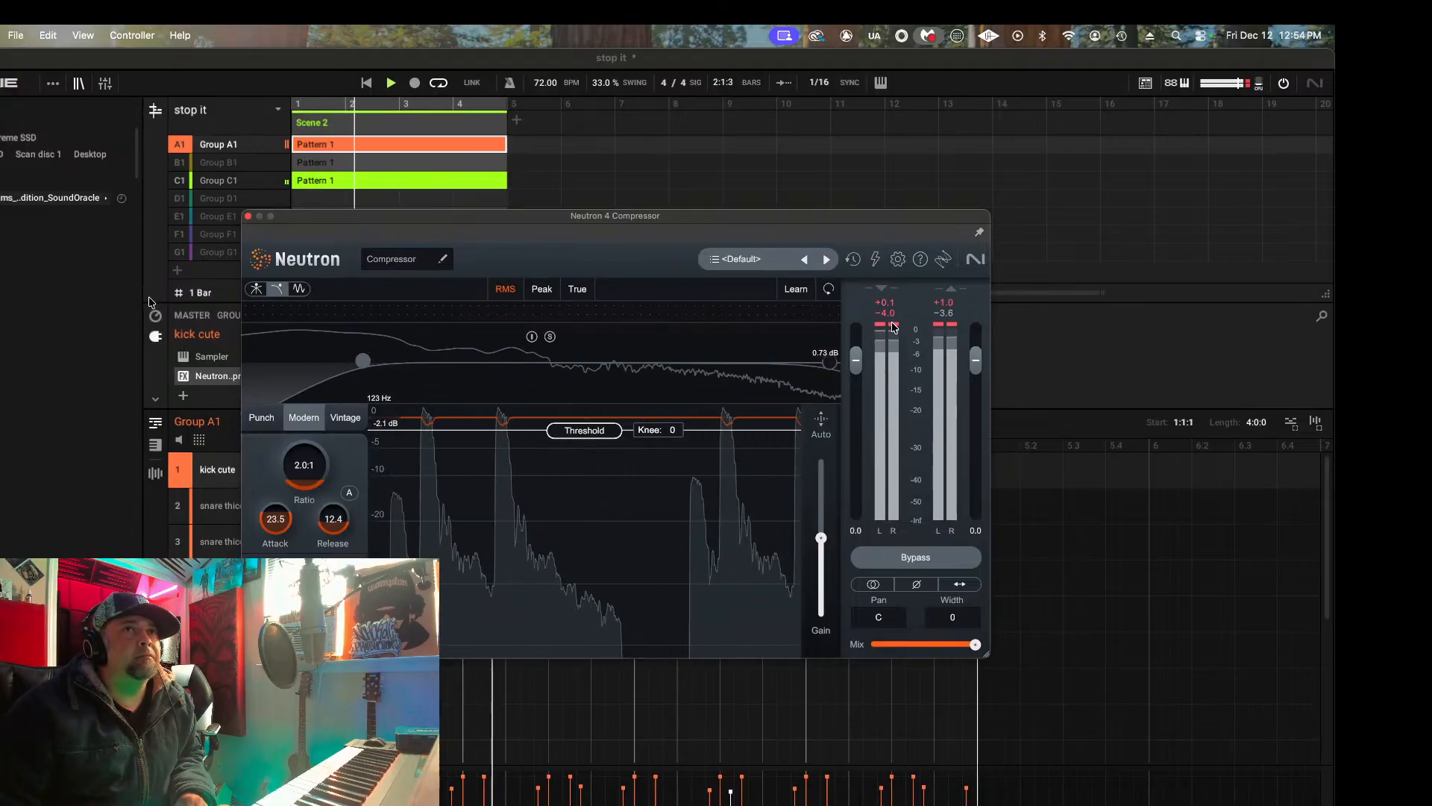
{"action": "left_click_drag", "start_coordinate": [363, 361], "coordinate": [312, 366]}
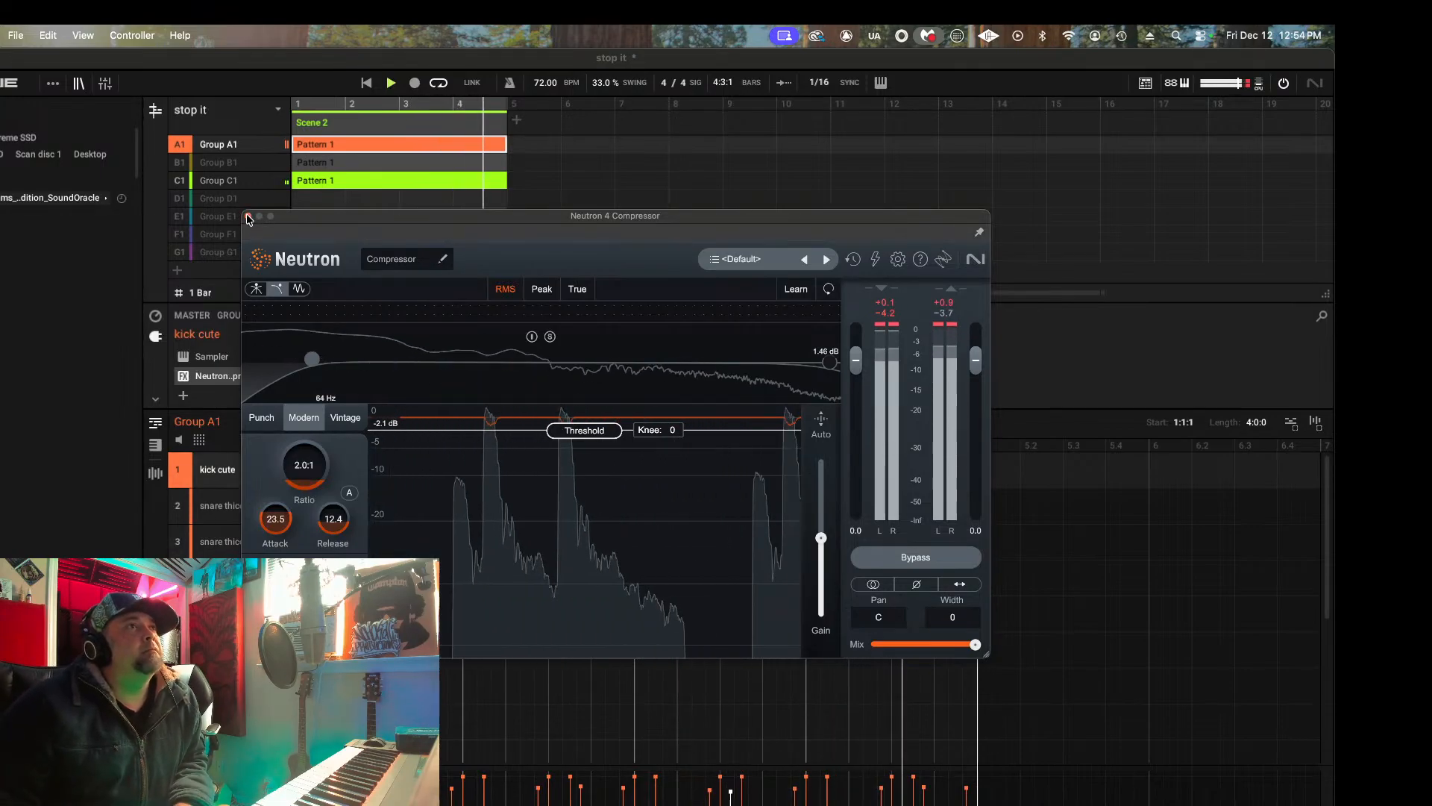
Step: Close the Neutron 4 Compressor interface and add FabFilter's Audio Units Pro-Q 3 to the kick cute sound's effects
{"action": "left_click", "coordinate": [250, 218]}
{"action": "left_click", "coordinate": [224, 376]}
{"action": "mouse_move", "coordinate": [267, 453]}
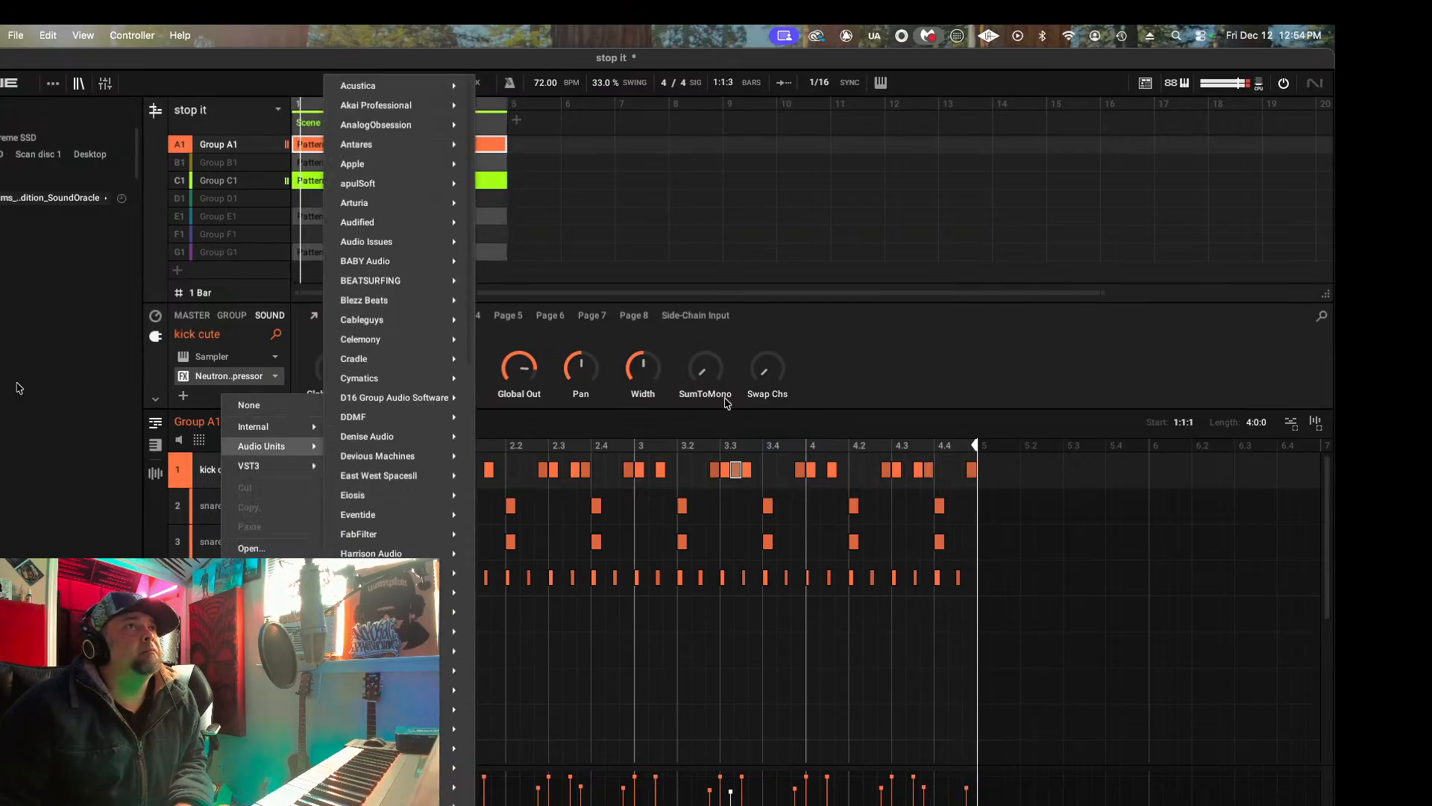
{"action": "mouse_move", "coordinate": [403, 534]}
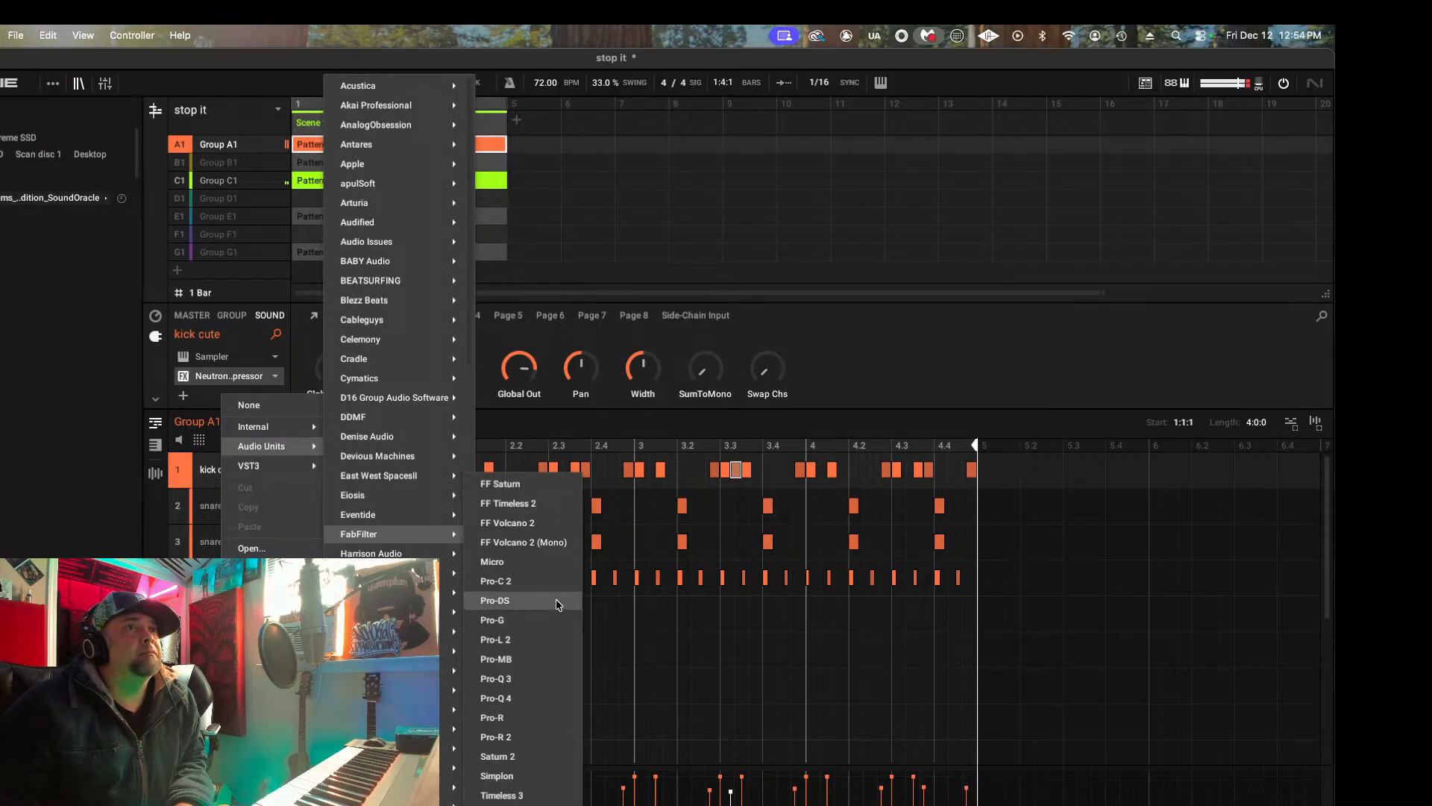
{"action": "left_click", "coordinate": [496, 679]}
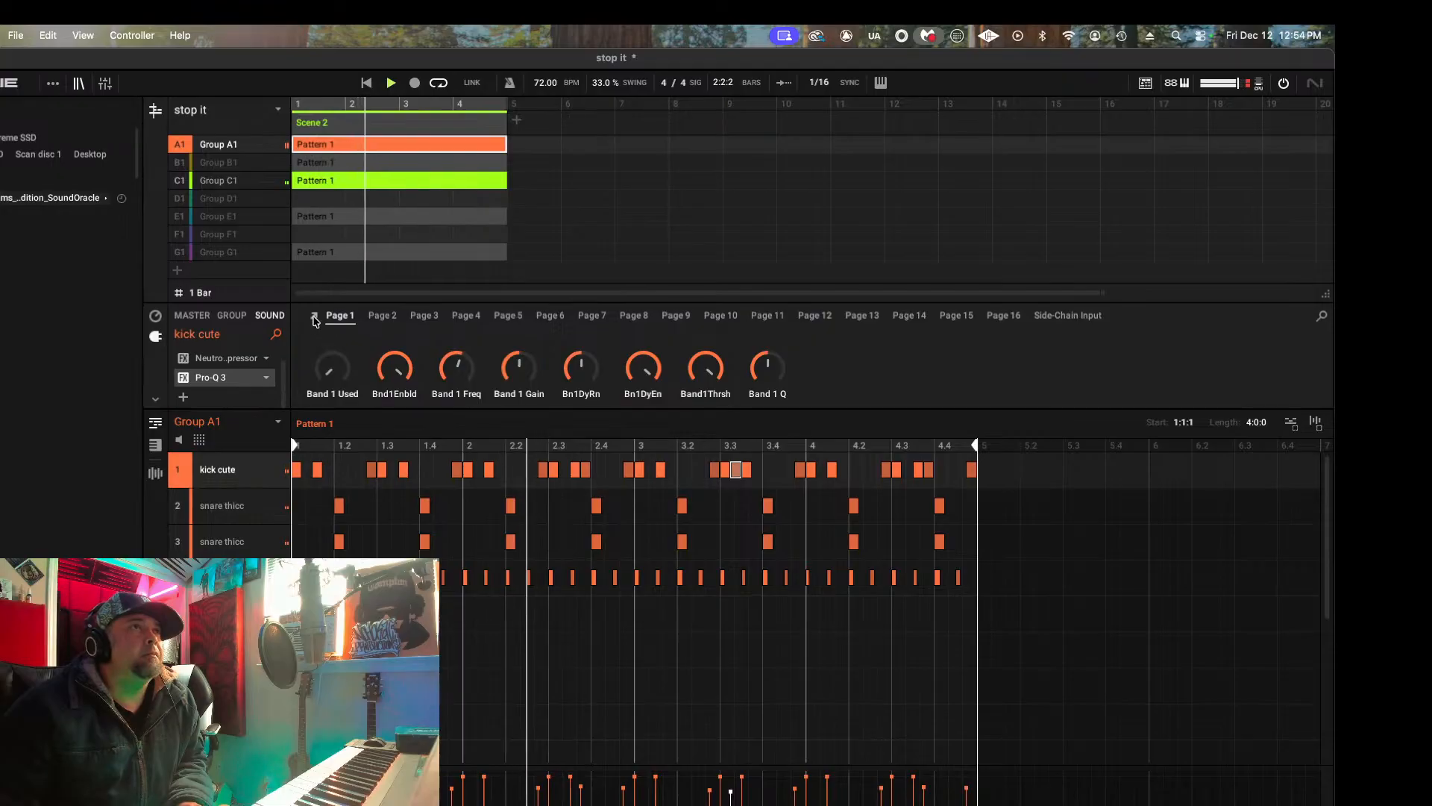
Step: Open the kick's Pro-Q 3 and shape a low shelf cut at about 25 Hz and -6.7 dB with a Q of 1
{"action": "left_click_drag", "start_coordinate": [298, 393], "coordinate": [332, 425]}
{"action": "mouse_move", "coordinate": [478, 610]}
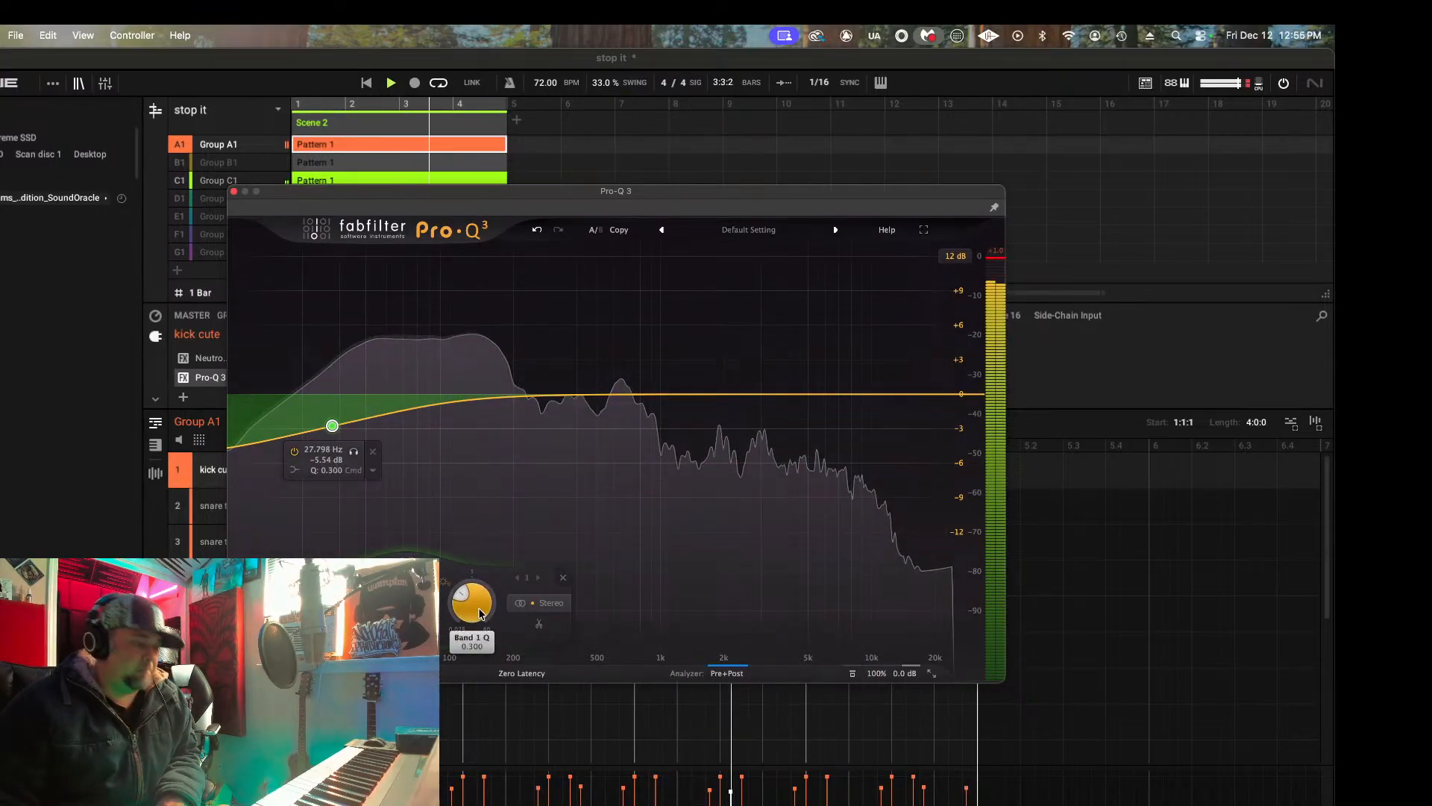
{"action": "double_click", "coordinate": [478, 610]}
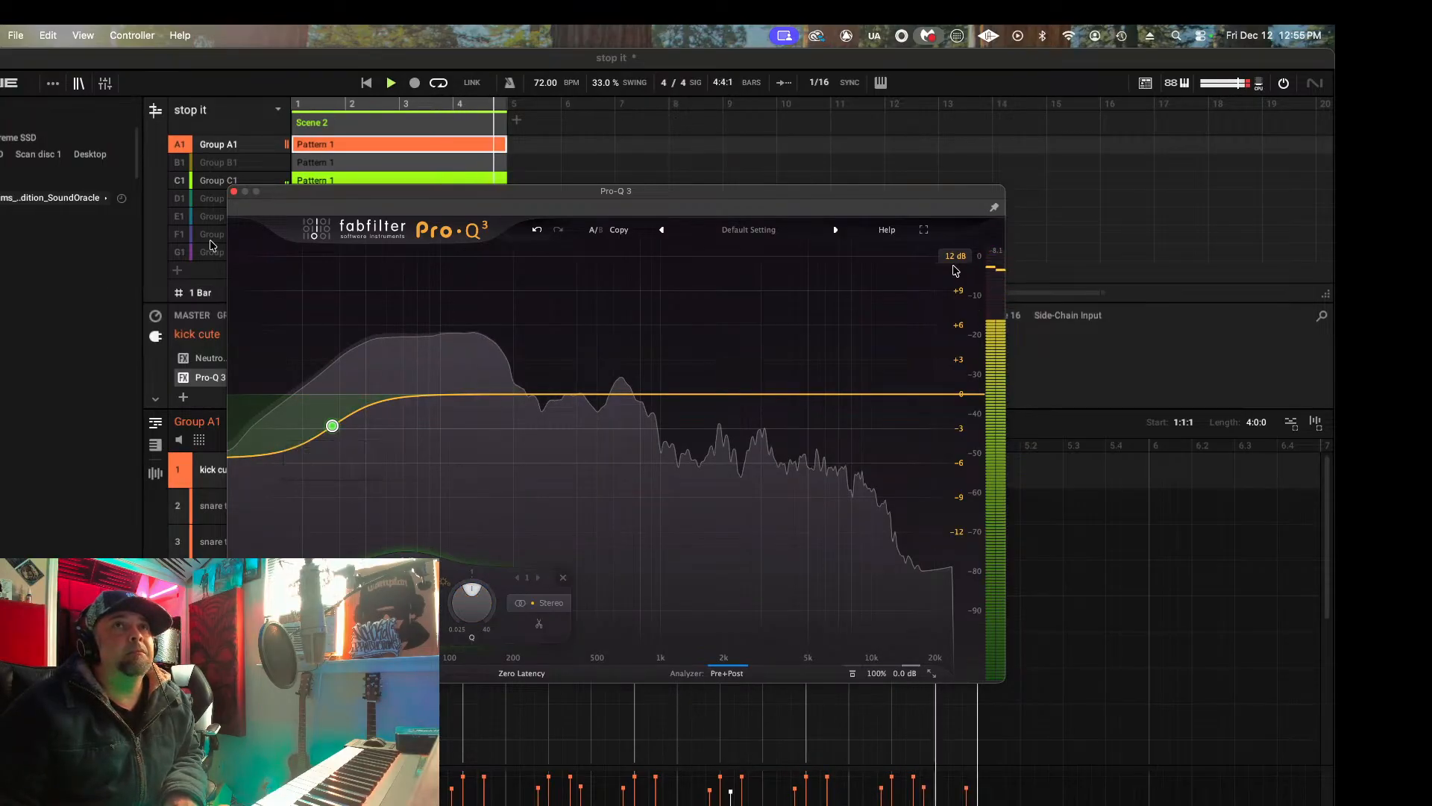
{"action": "left_click_drag", "start_coordinate": [333, 428], "coordinate": [323, 441]}
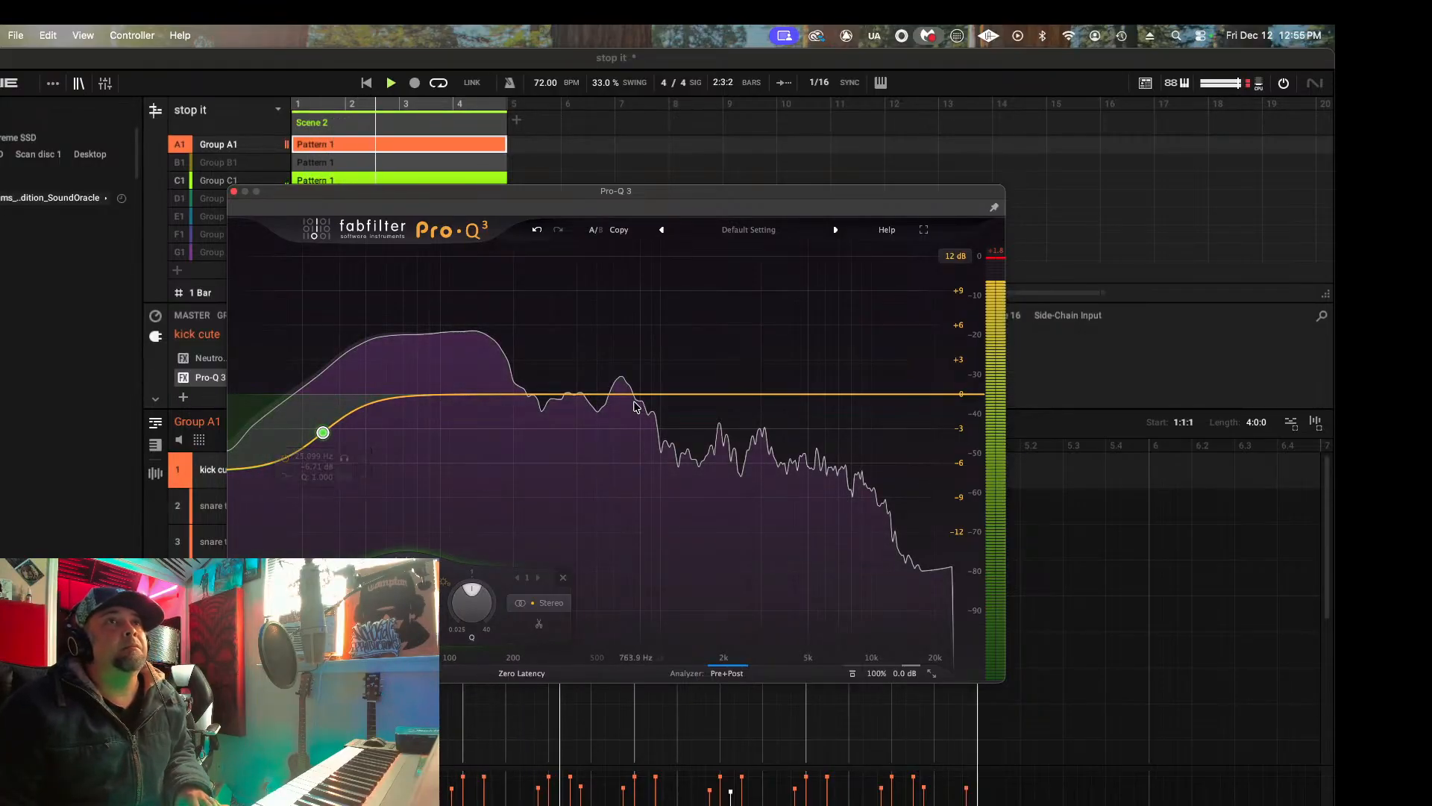
Step: Add narrow bell cuts of about 1 dB at about 665 Hz and 386 Hz on the kick, auditioning the 386 Hz band
{"action": "left_click_drag", "start_coordinate": [620, 393], "coordinate": [625, 455]}
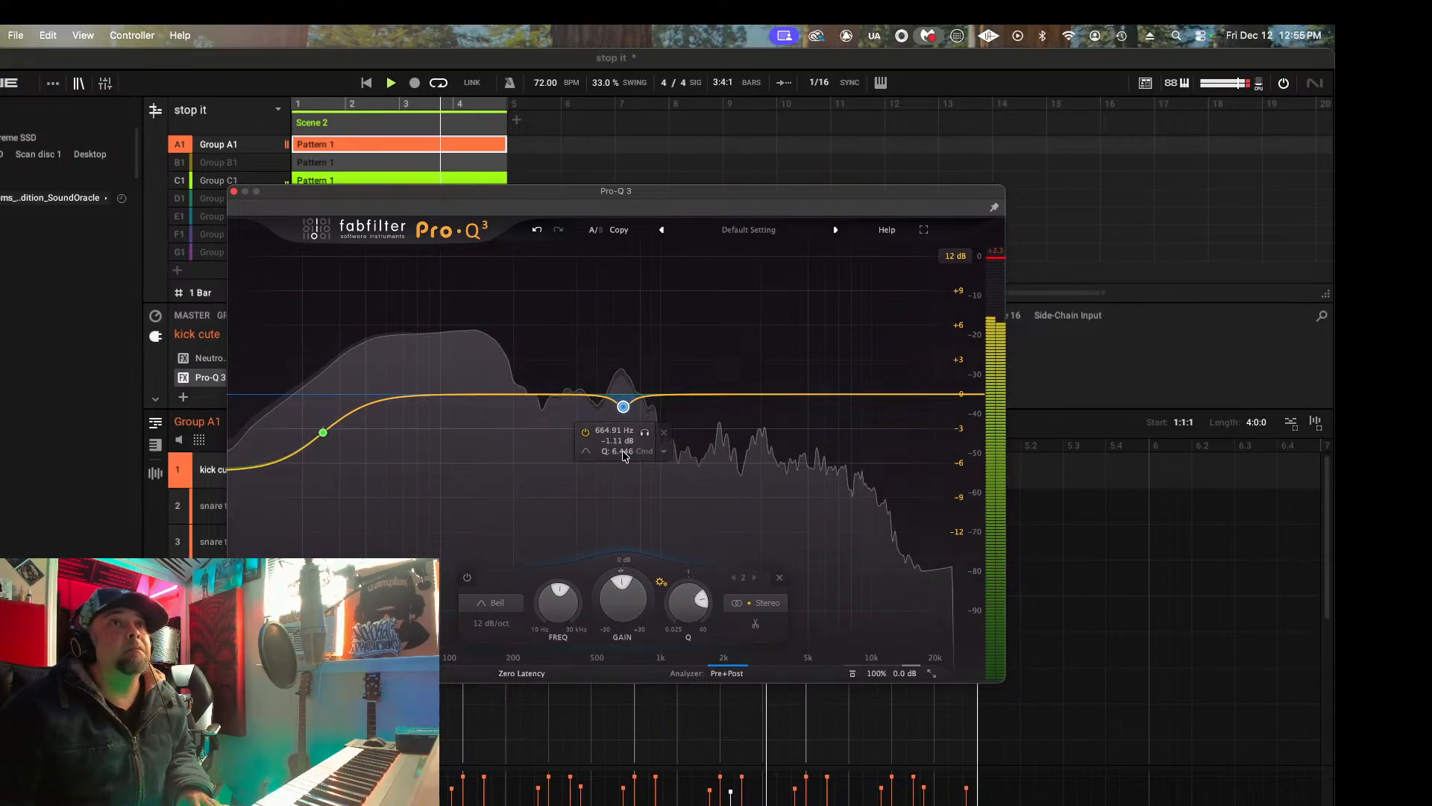
{"action": "left_click_drag", "start_coordinate": [575, 394], "coordinate": [572, 351]}
{"action": "left_click", "coordinate": [596, 282]}
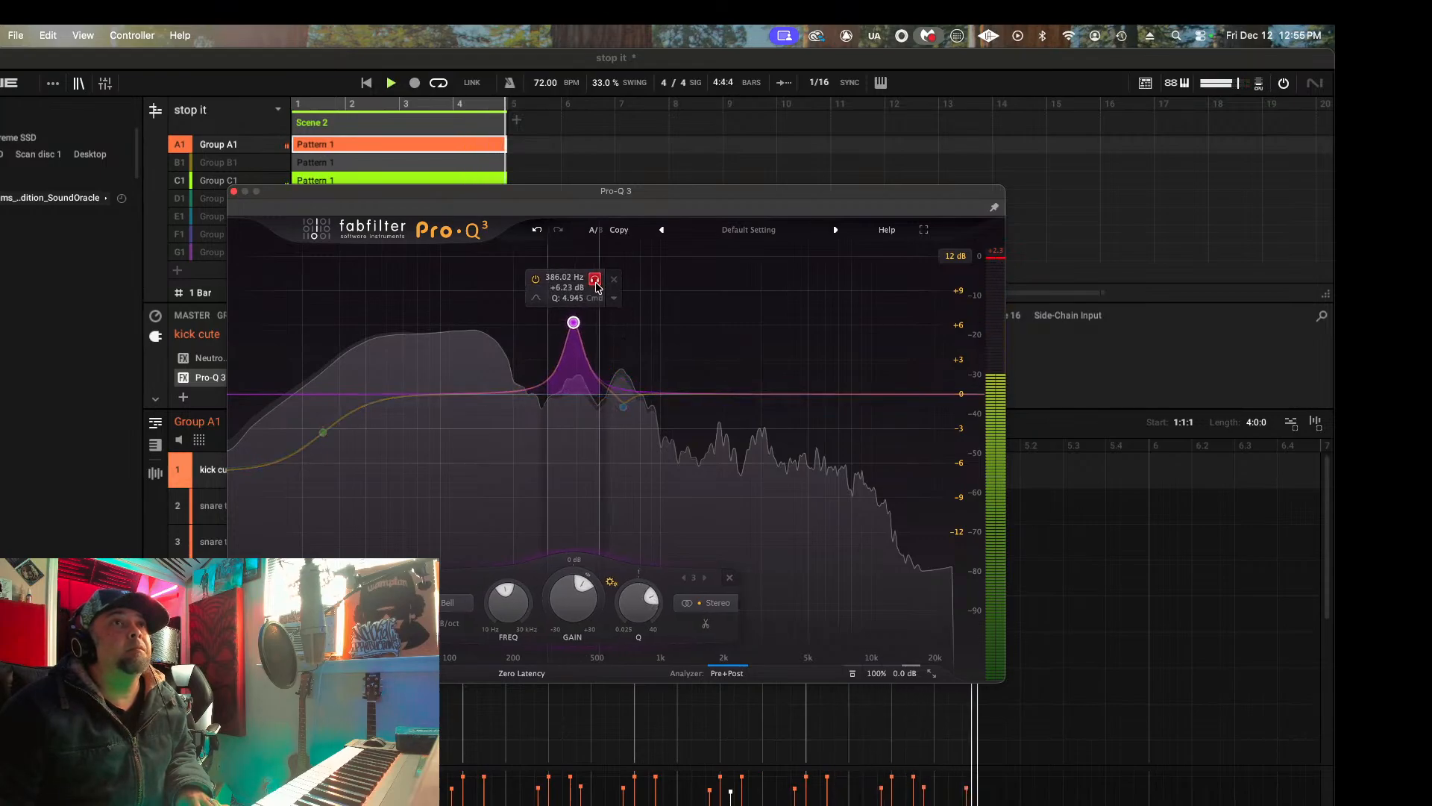
{"action": "left_click", "coordinate": [596, 282]}
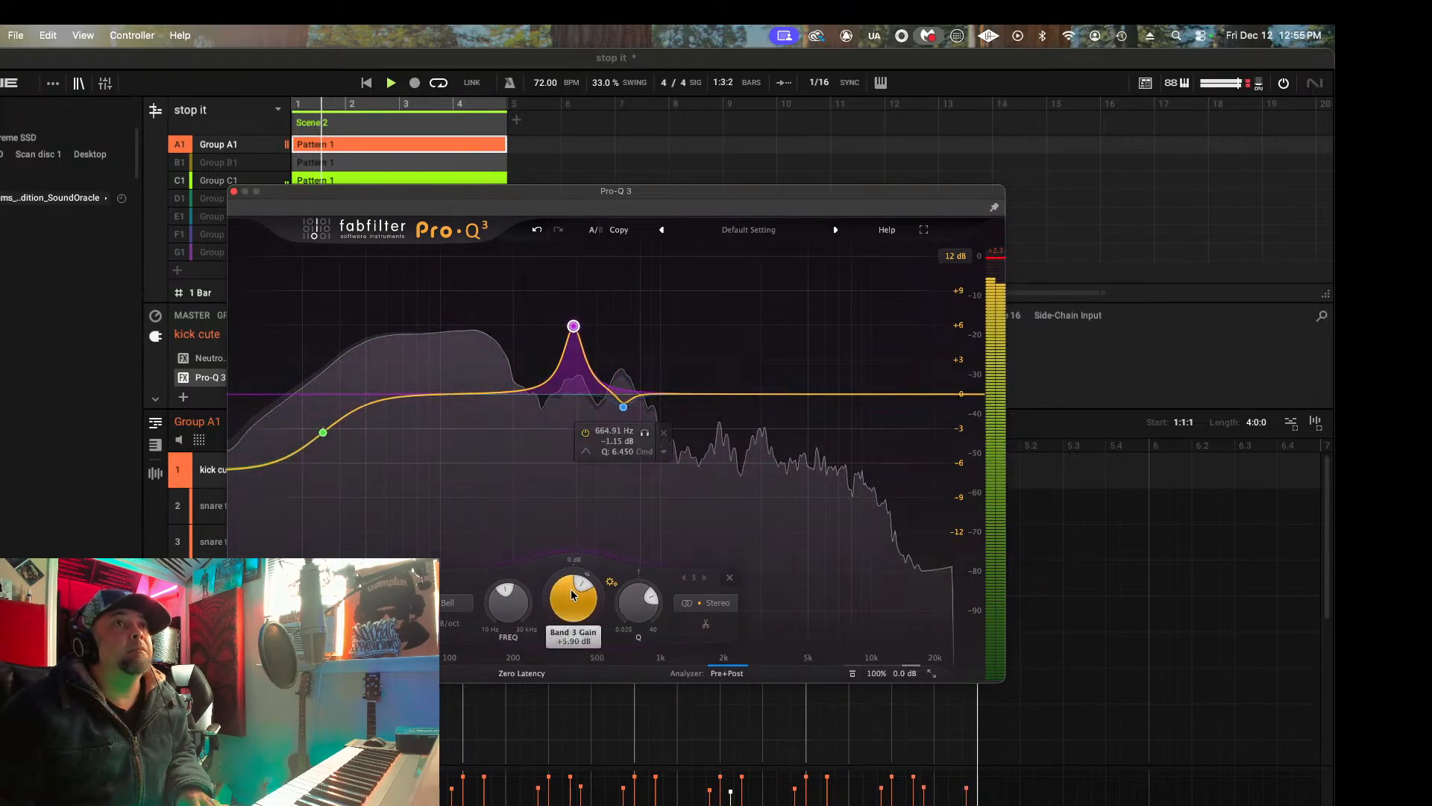
{"action": "left_click_drag", "start_coordinate": [573, 600], "coordinate": [575, 647]}
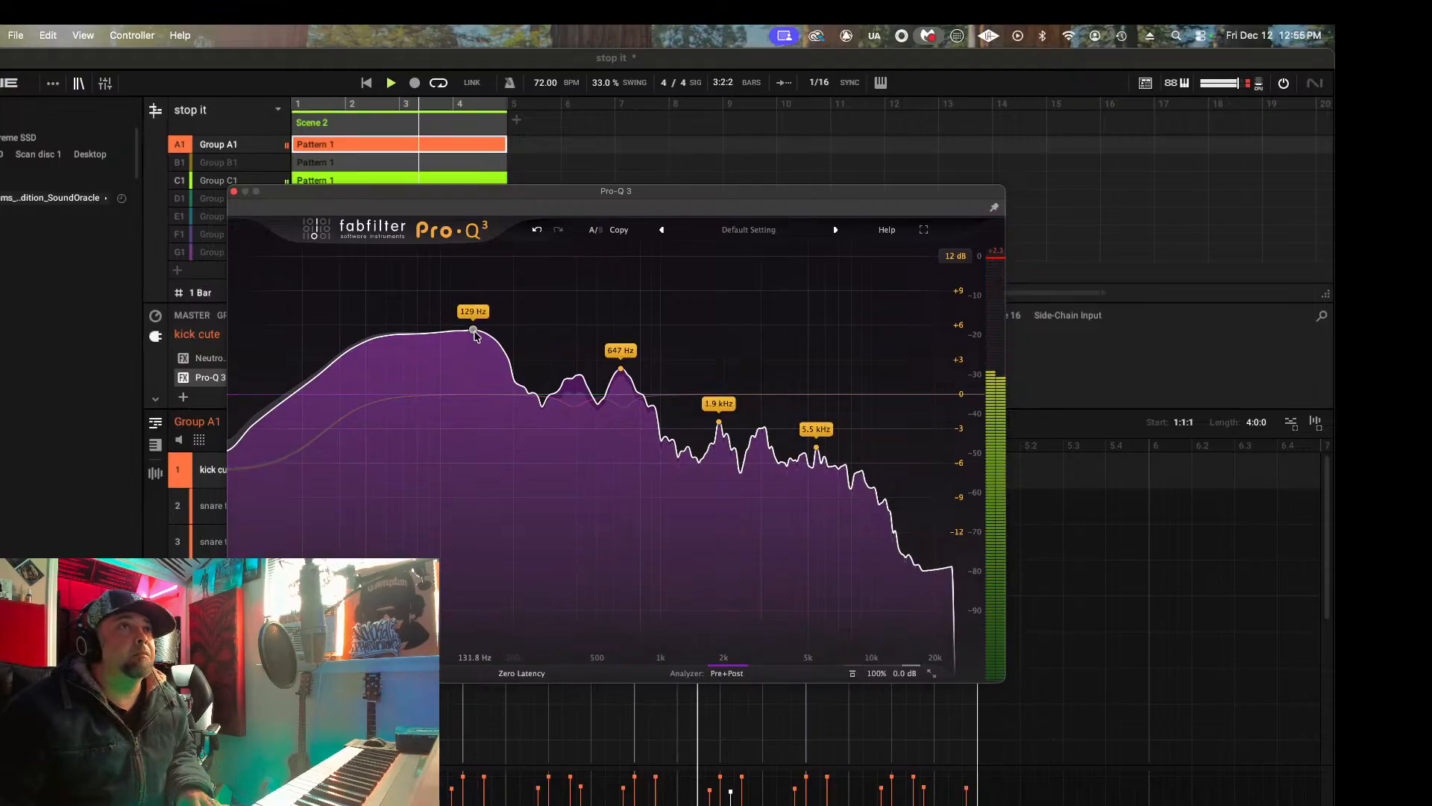
Step: Cut the kick's peak near 129 Hz by about 1 dB and add a high cut at about 4 kHz
{"action": "left_click_drag", "start_coordinate": [475, 330], "coordinate": [476, 338]}
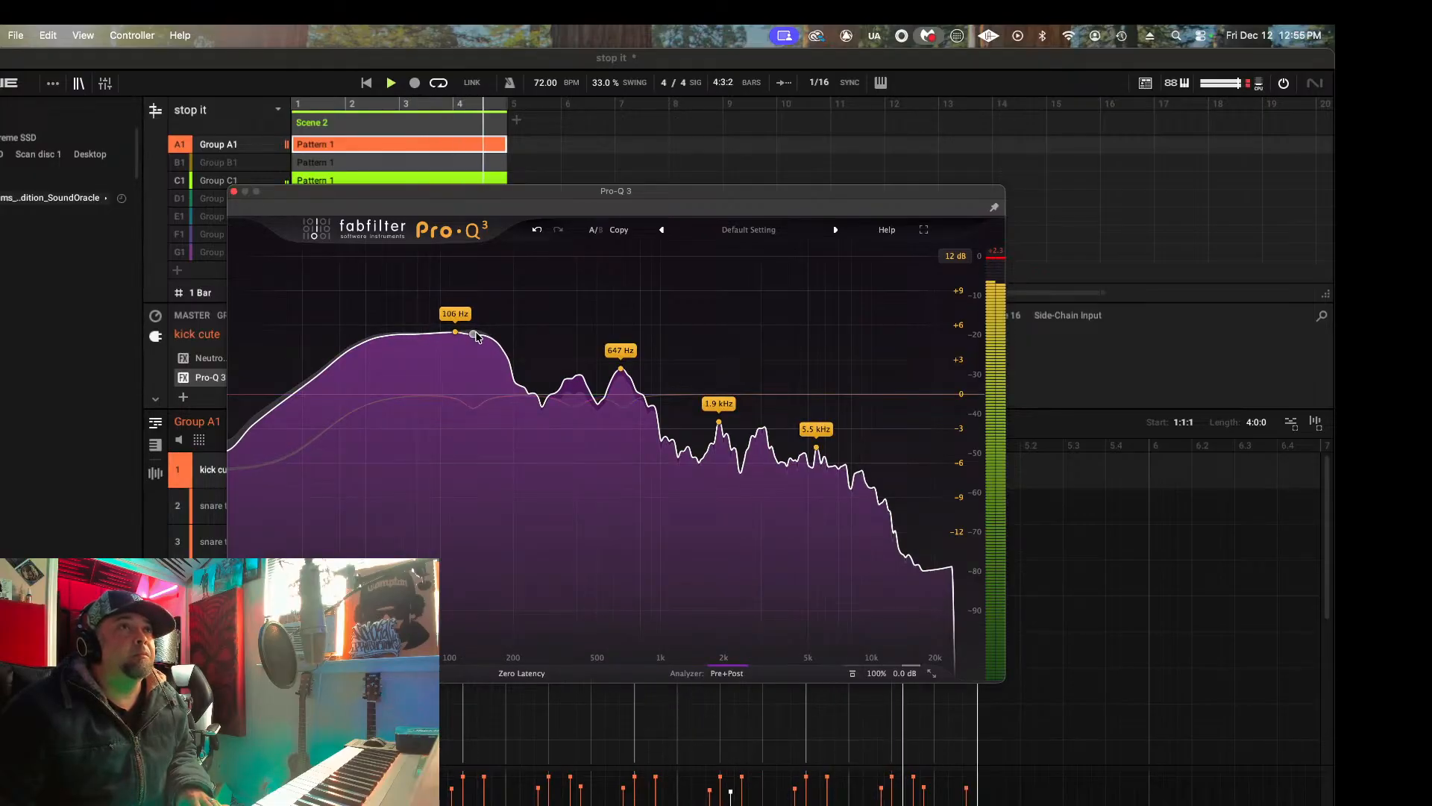
{"action": "left_click_drag", "start_coordinate": [476, 337], "coordinate": [474, 339]}
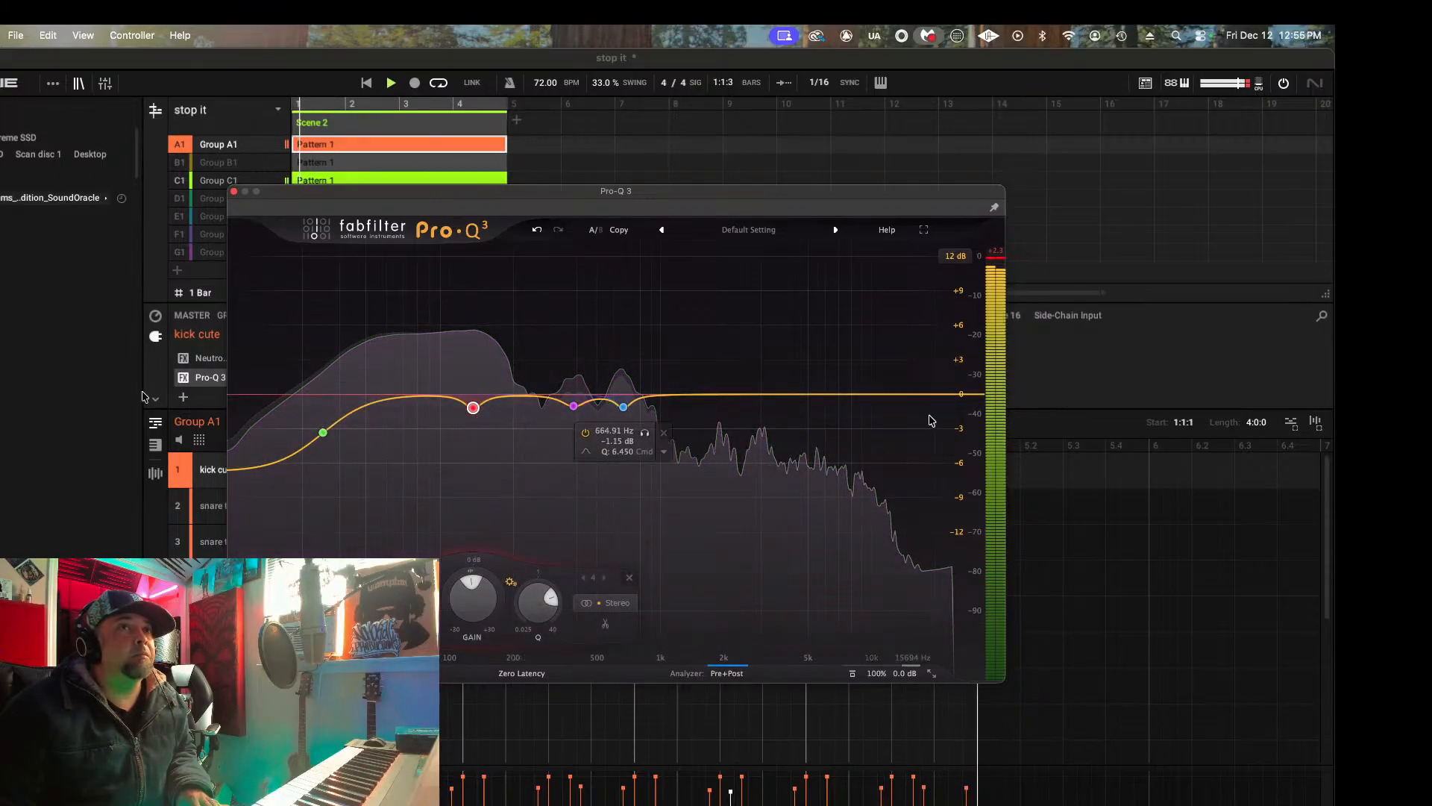
{"action": "left_click_drag", "start_coordinate": [981, 398], "coordinate": [795, 400]}
{"action": "scroll", "coordinate": [831, 395], "scroll_direction": "up", "scroll_amount": 1}
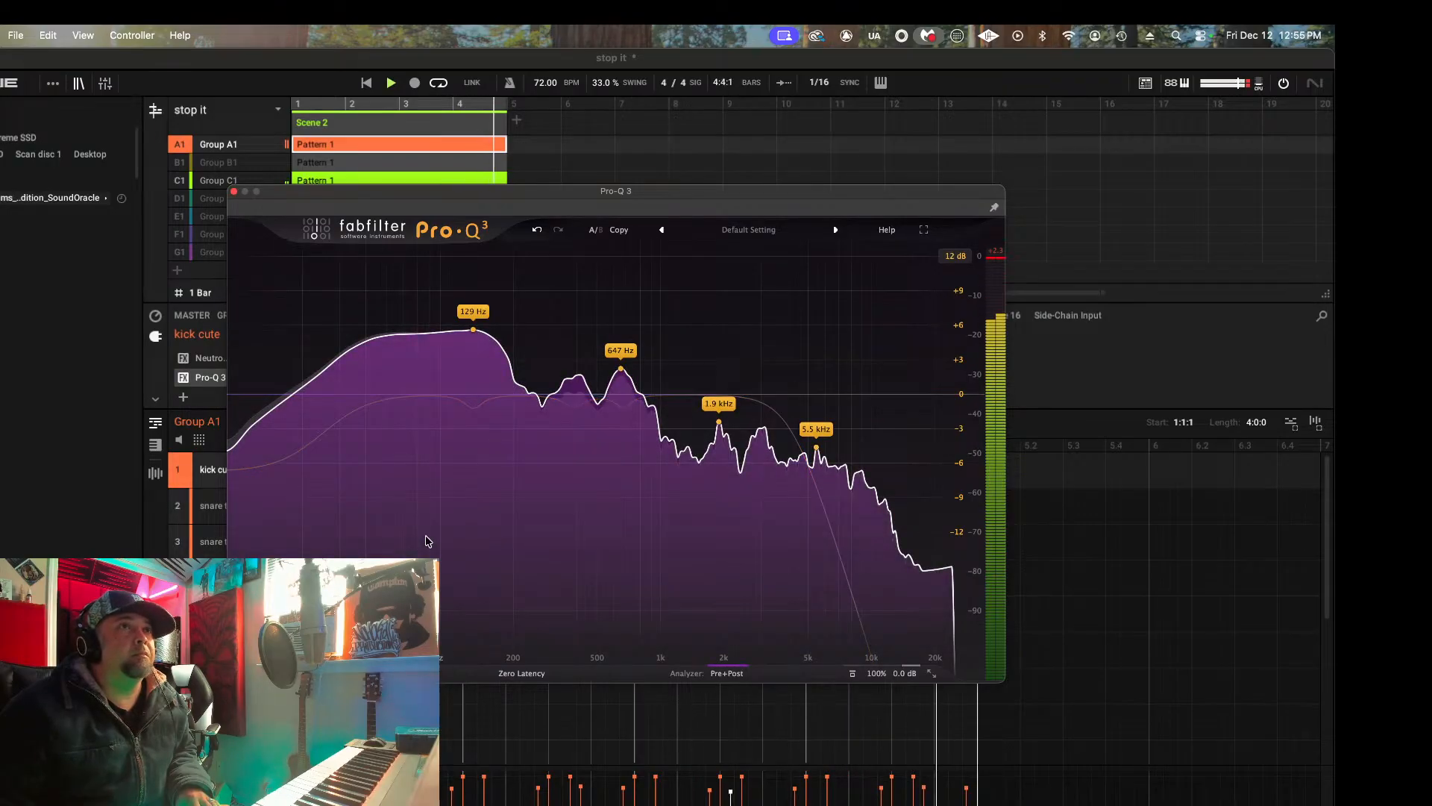
Step: Select Group C1 and add the Audio Units UADx 1176AE Compressor to the Bridge Pure DI sound's effects
{"action": "left_click", "coordinate": [234, 181]}
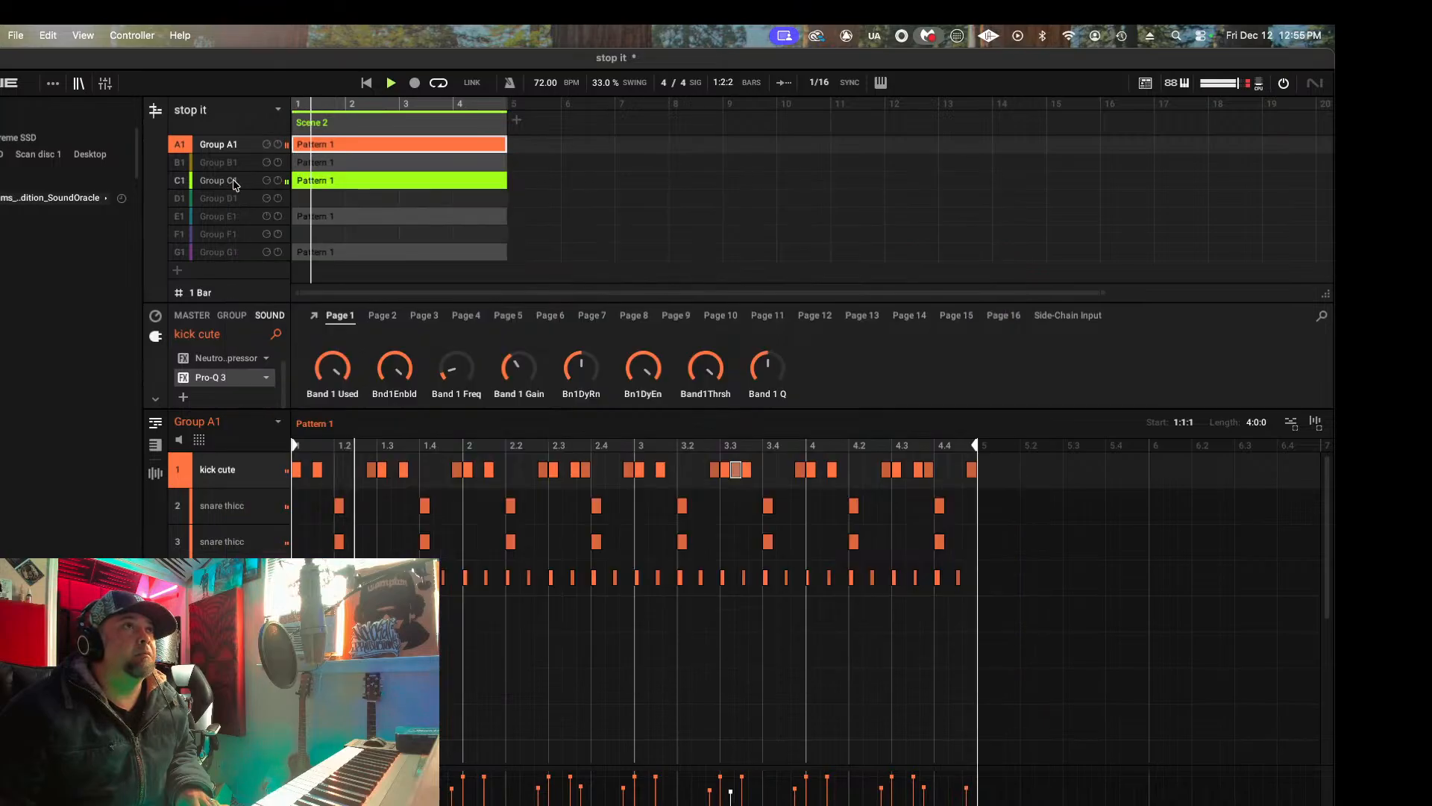
{"action": "left_click", "coordinate": [232, 397]}
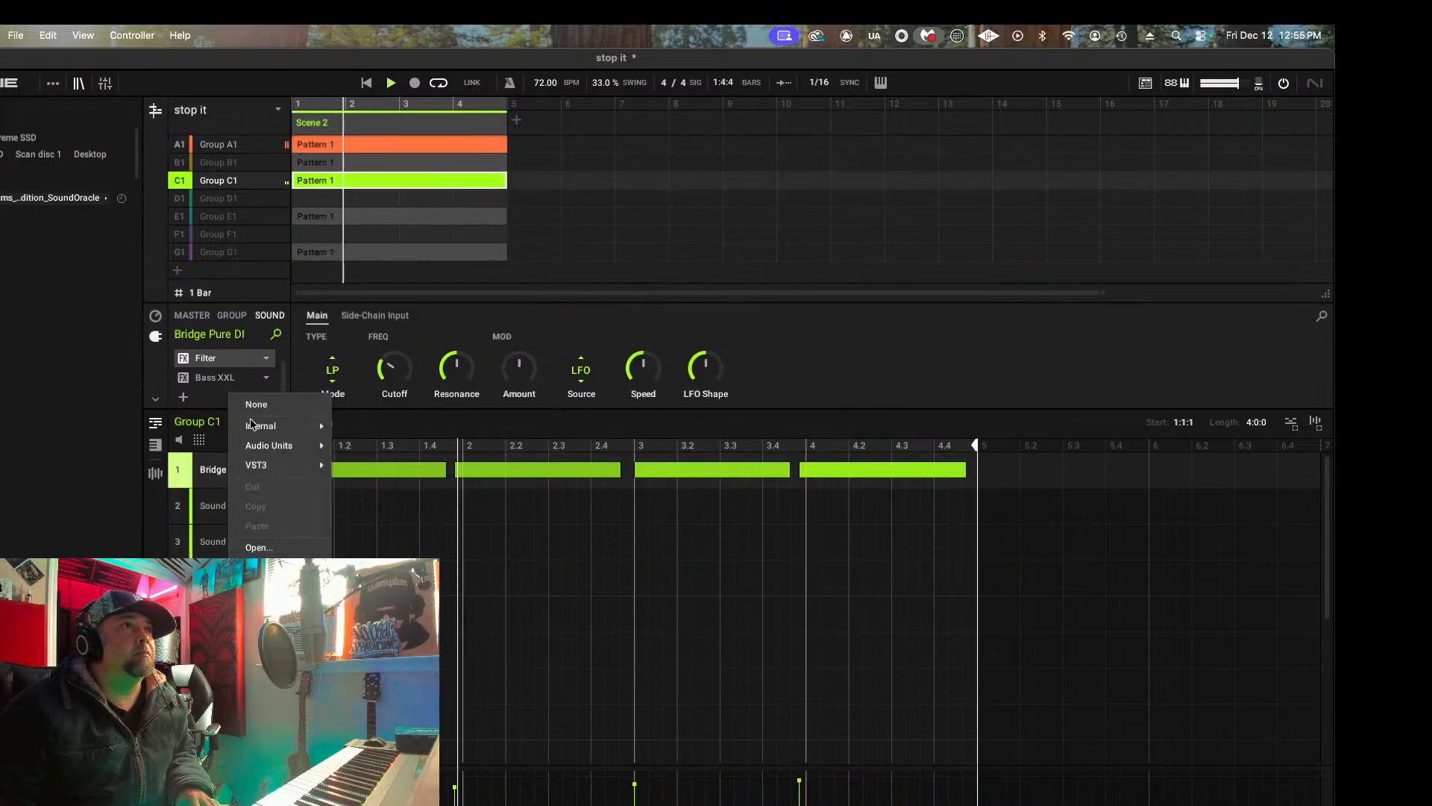
{"action": "mouse_move", "coordinate": [268, 445]}
{"action": "mouse_move", "coordinate": [388, 572]}
{"action": "scroll", "coordinate": [417, 597], "scroll_direction": "down", "scroll_amount": 15}
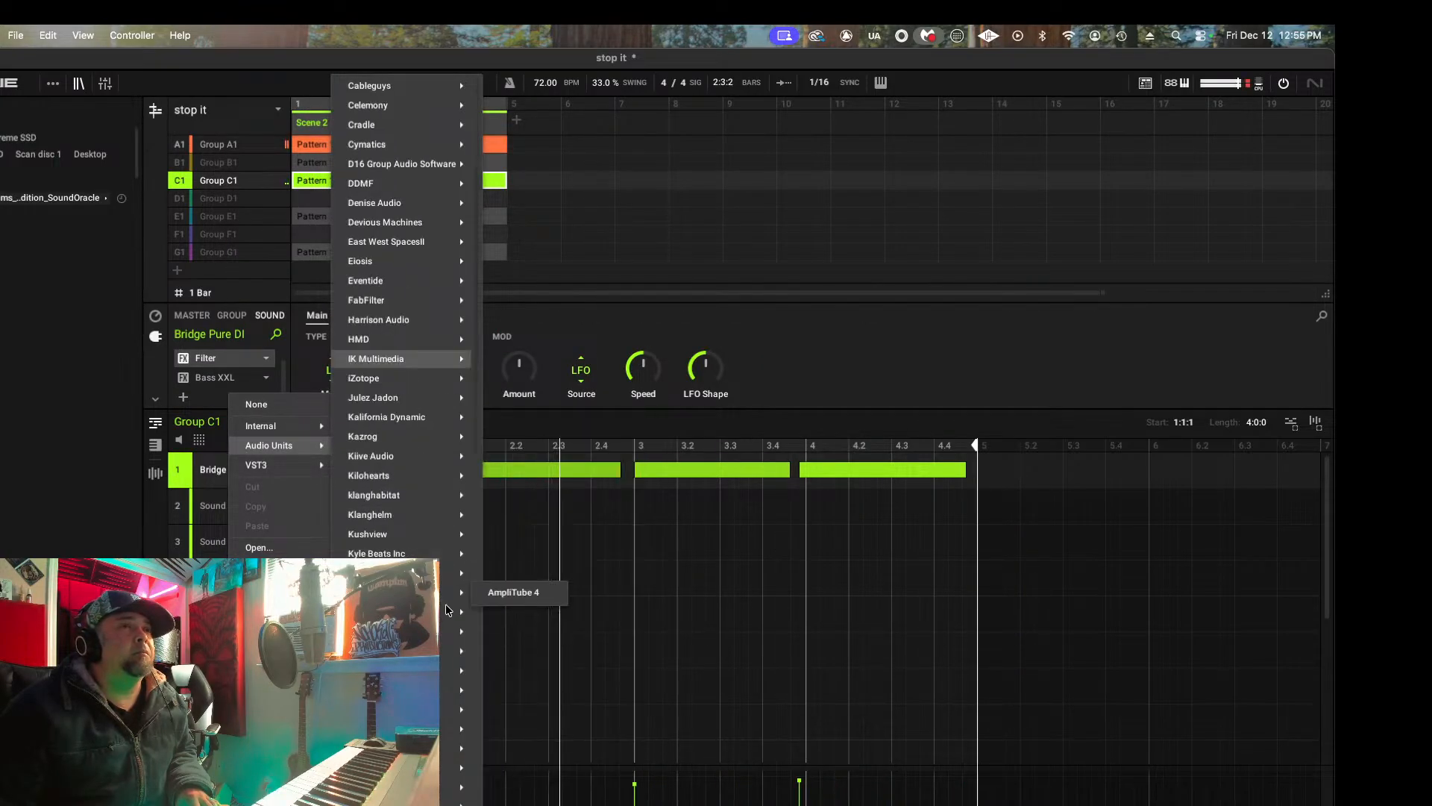
{"action": "mouse_move", "coordinate": [448, 708]}
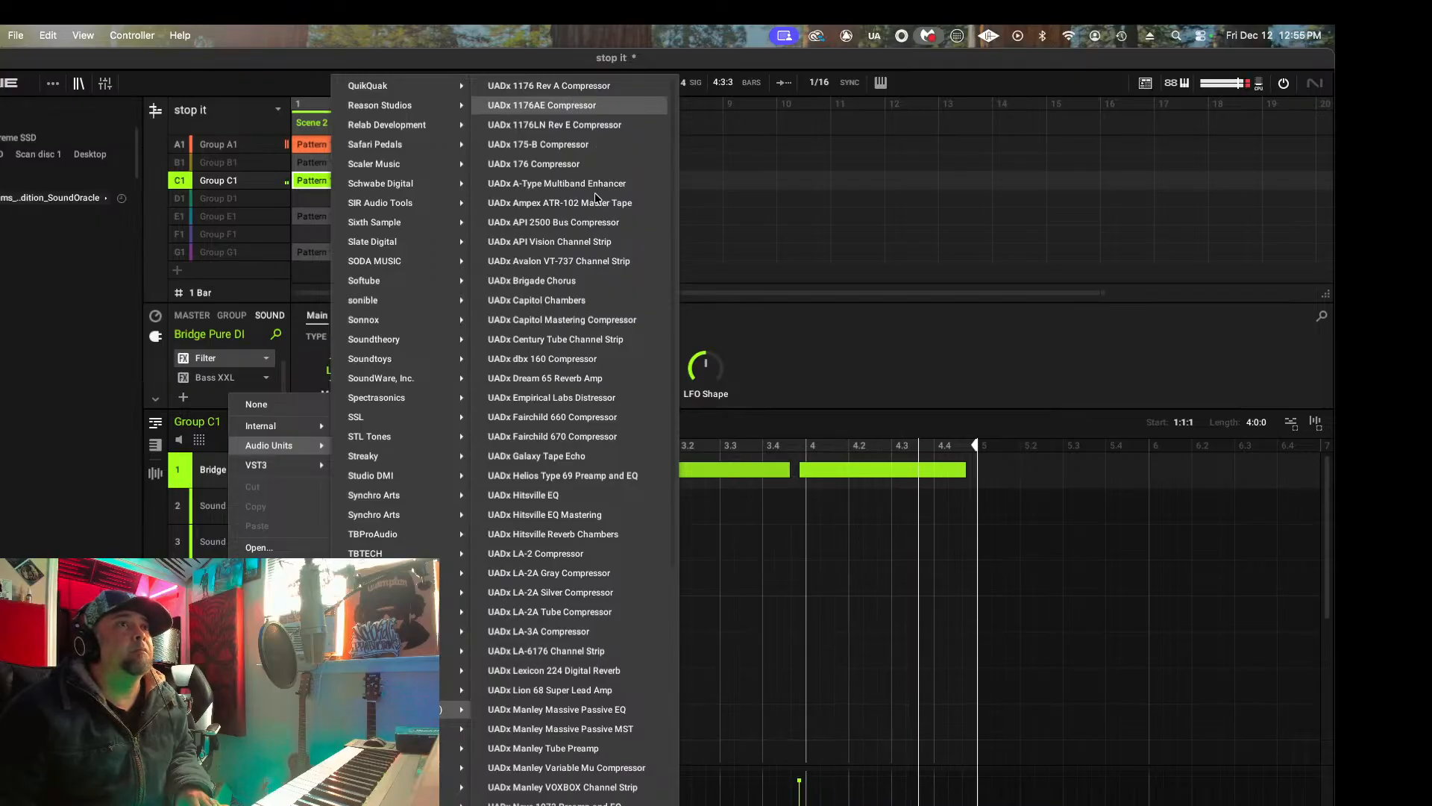
{"action": "left_click", "coordinate": [541, 105]}
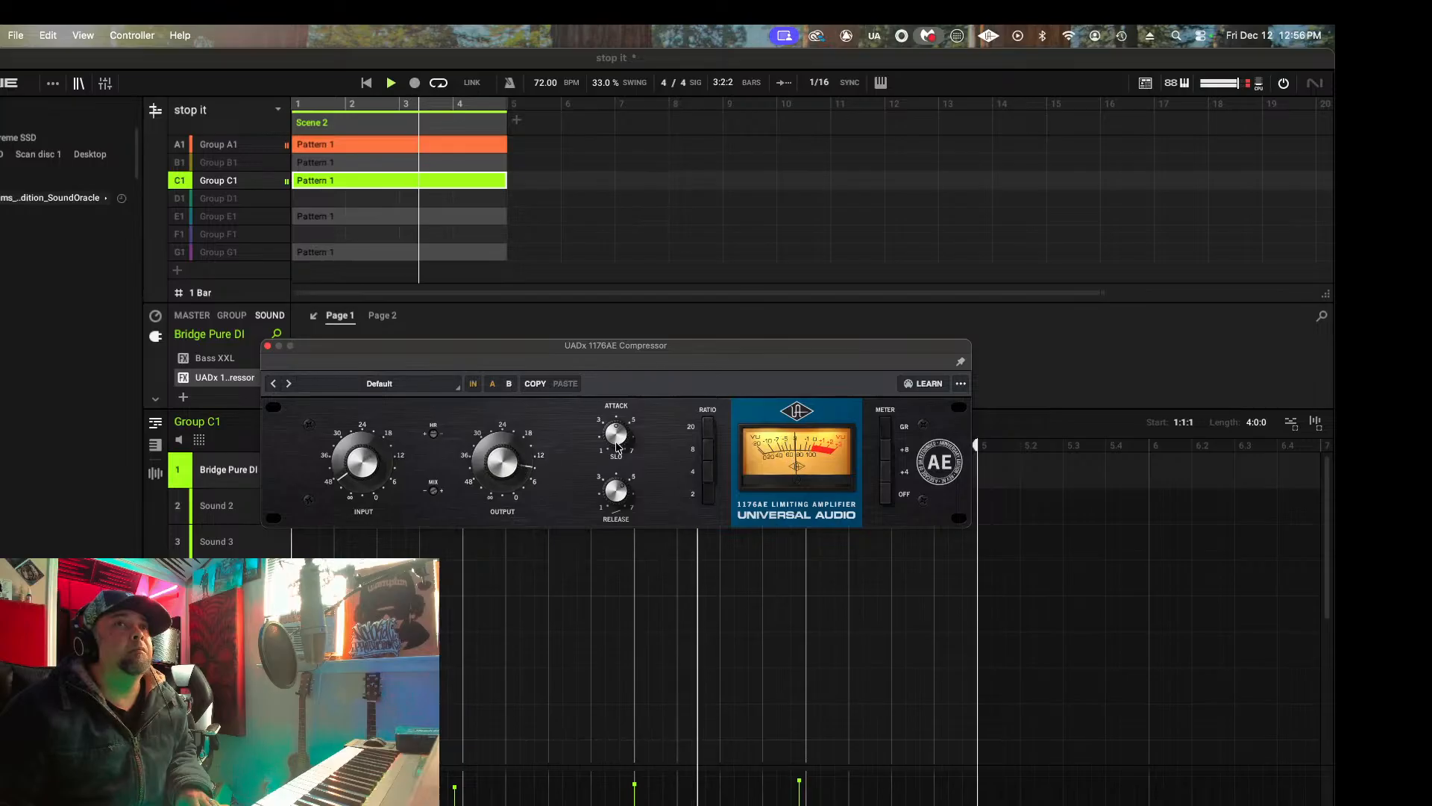
Step: Adjust the bass's 1176AE compressor attack and input levels, and close its interface
{"action": "left_click_drag", "start_coordinate": [616, 434], "coordinate": [616, 492]}
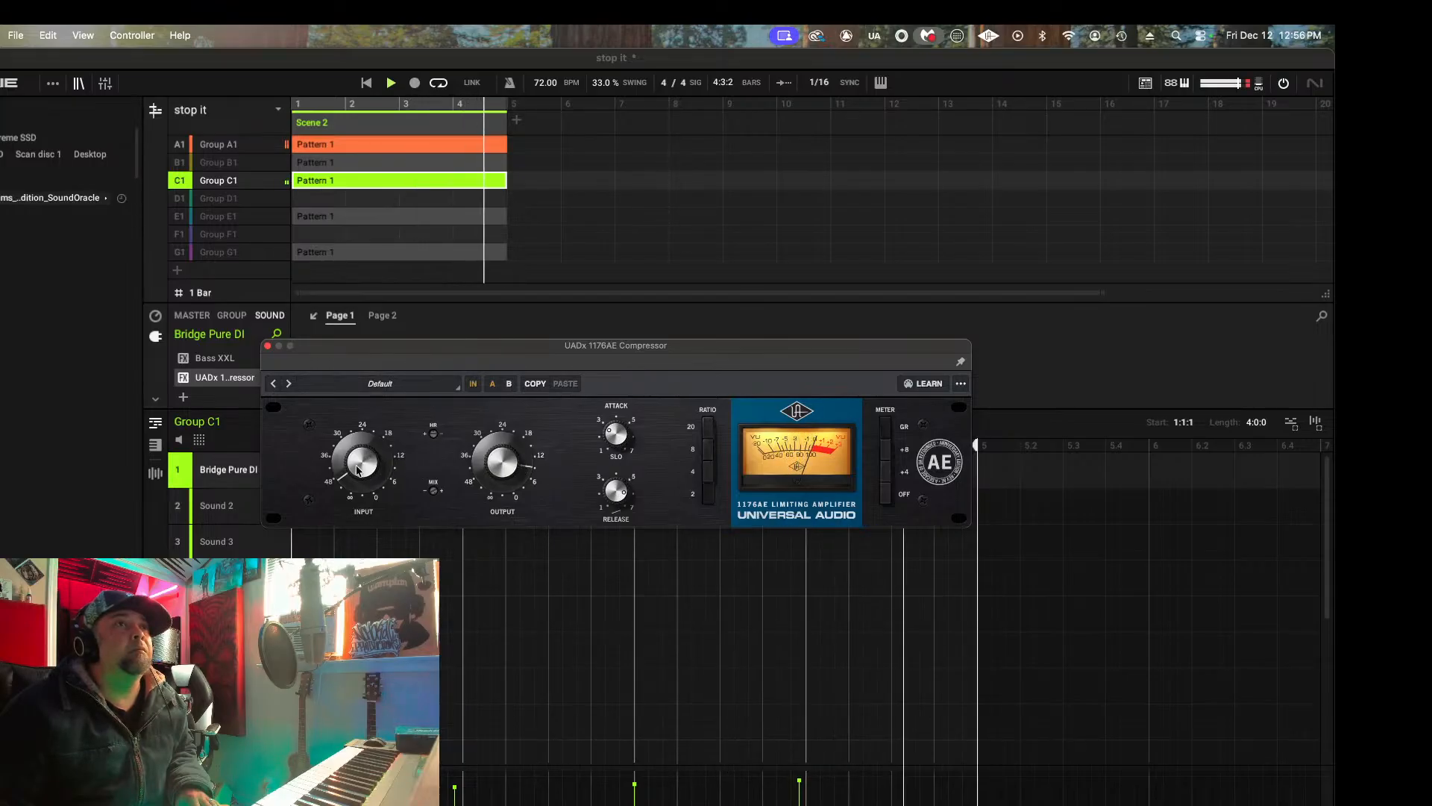
{"action": "left_click_drag", "start_coordinate": [356, 469], "coordinate": [380, 488]}
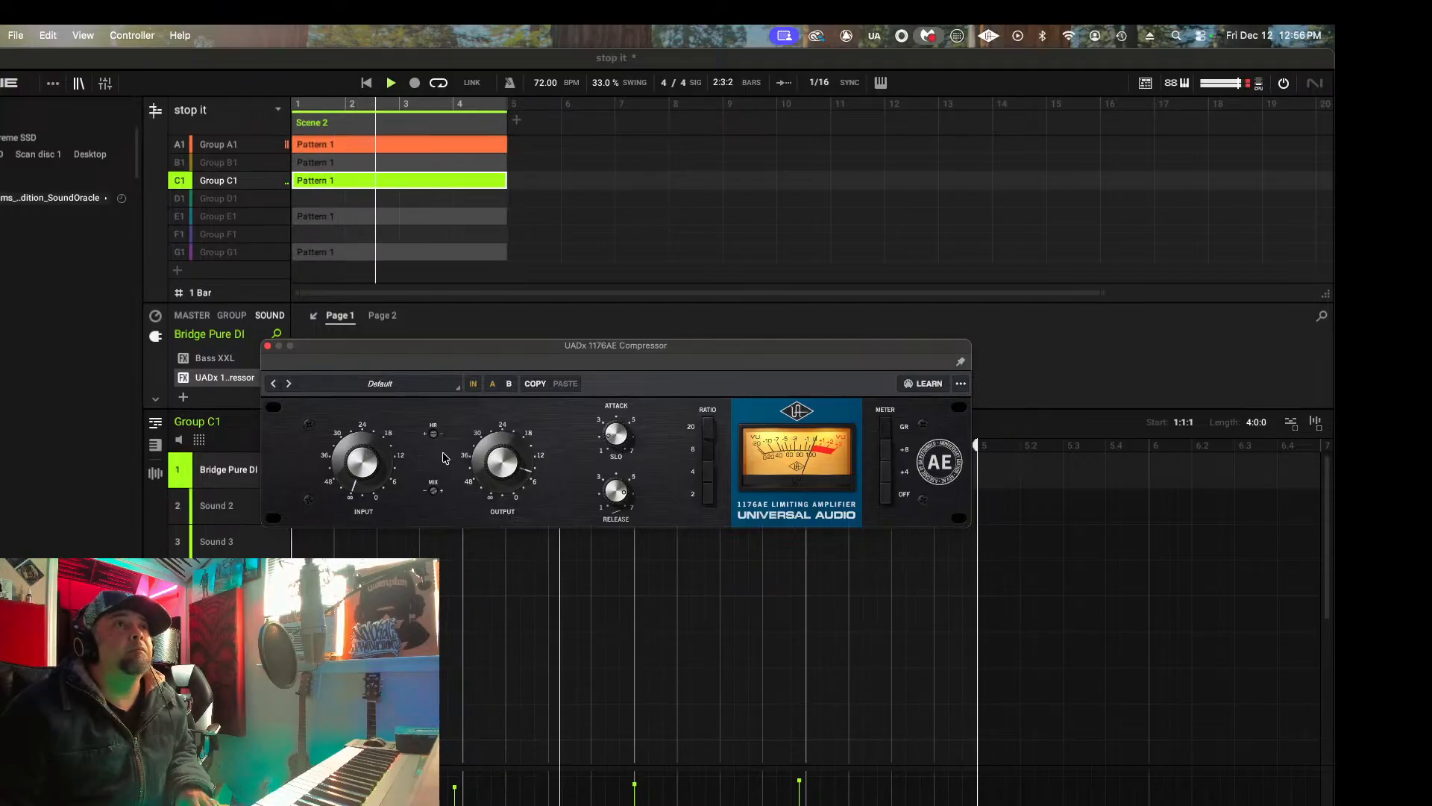
{"action": "left_click_drag", "start_coordinate": [378, 454], "coordinate": [381, 445]}
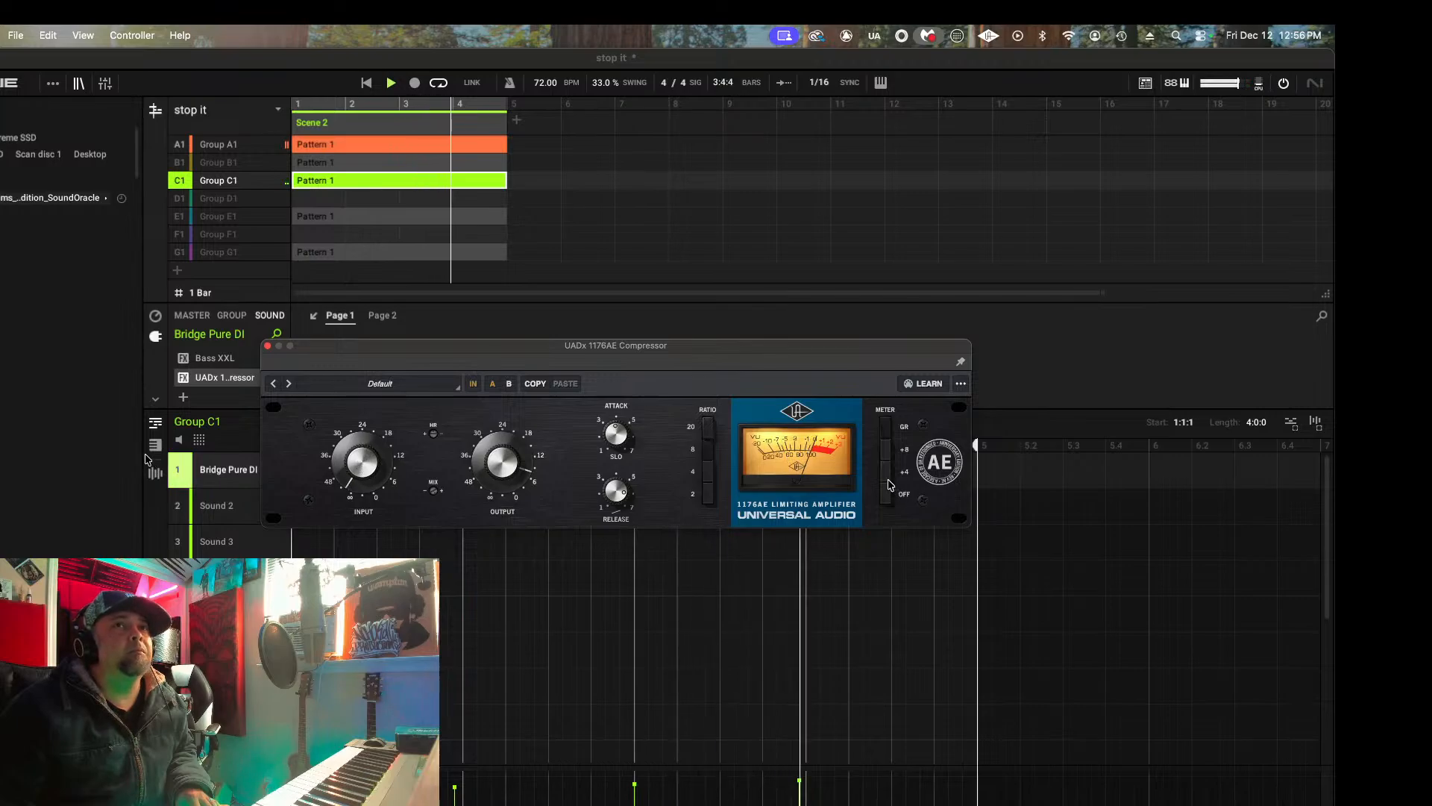
{"action": "left_click", "coordinate": [268, 345]}
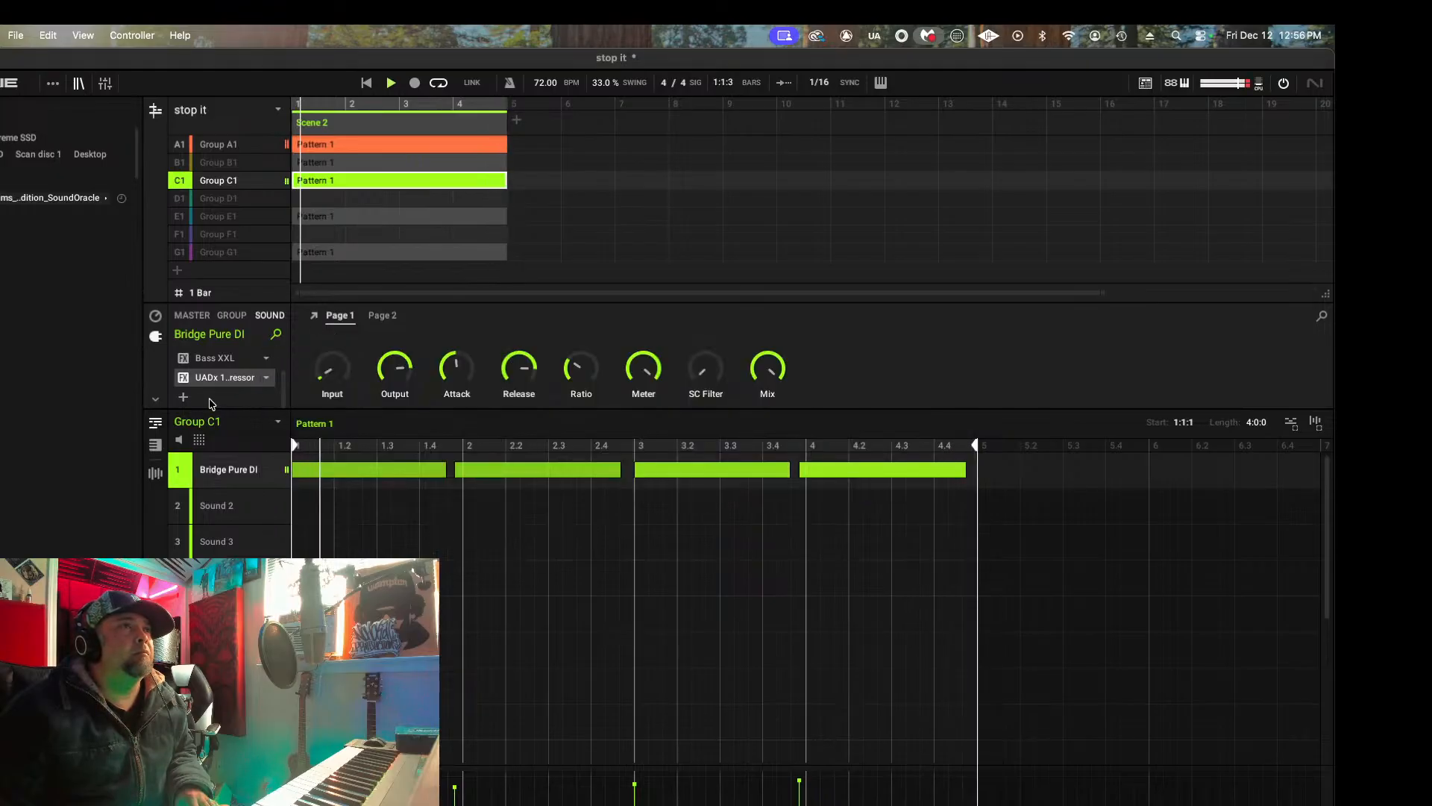
Step: Add FabFilter's Audio Units Pro-Q 4 after the 1176AE compressor on the Bridge Pure DI sound
{"action": "left_click", "coordinate": [214, 401]}
{"action": "mouse_move", "coordinate": [257, 448]}
{"action": "mouse_move", "coordinate": [380, 552]}
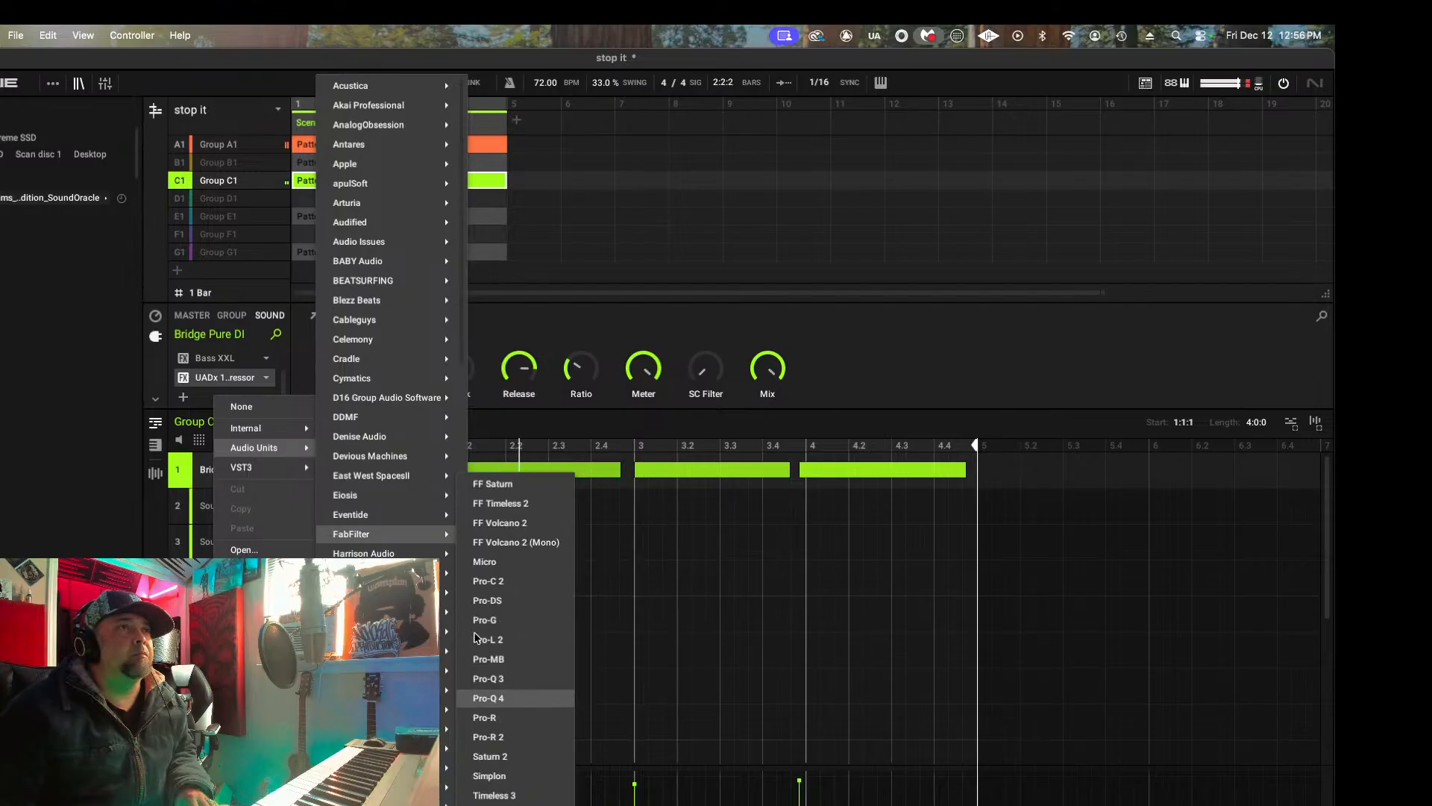
{"action": "left_click", "coordinate": [488, 698]}
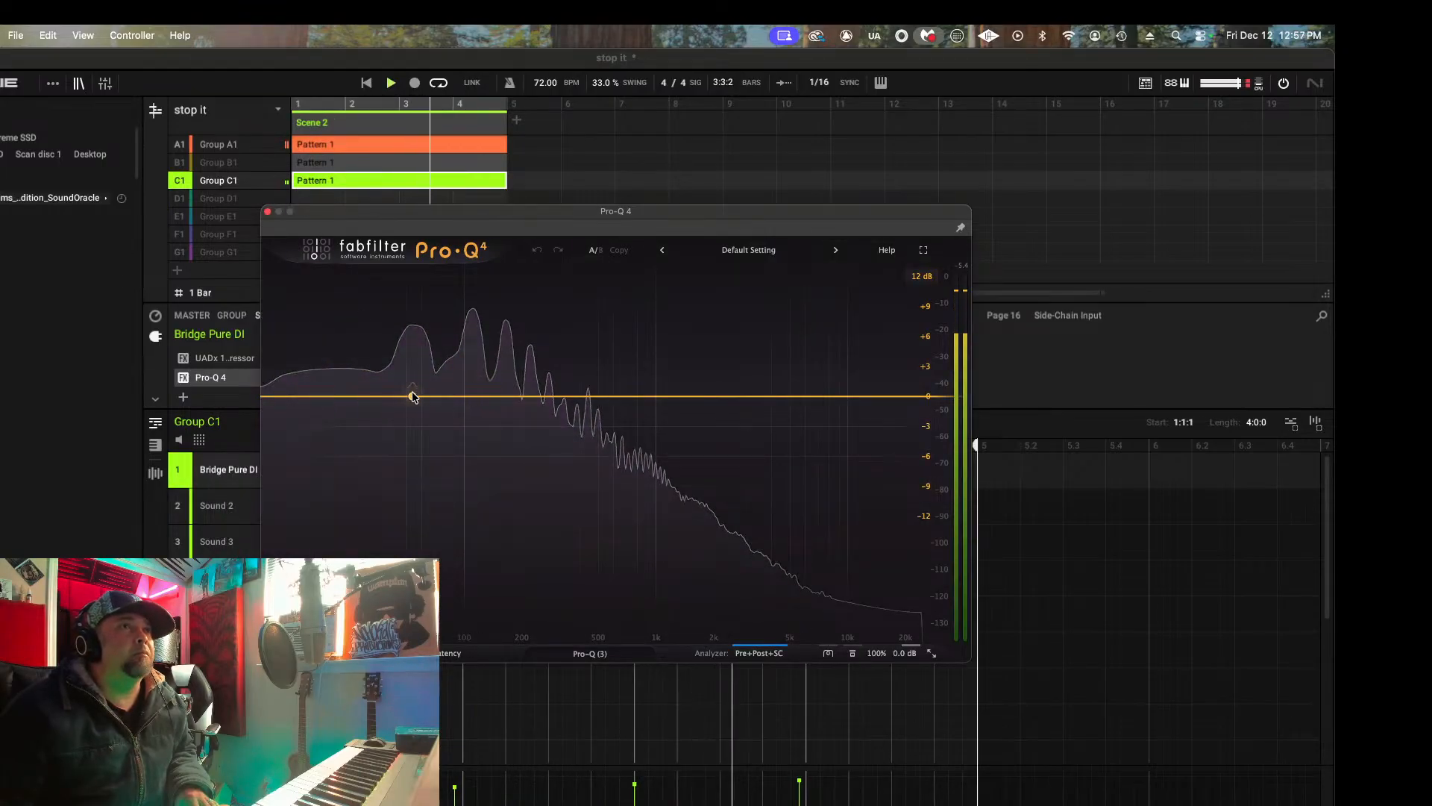
Step: Add dynamic cuts with 0 dB static gain at the bass's two lowest prominent peaks, placing the second at 111.90 Hz
{"action": "left_click_drag", "start_coordinate": [413, 396], "coordinate": [434, 282]}
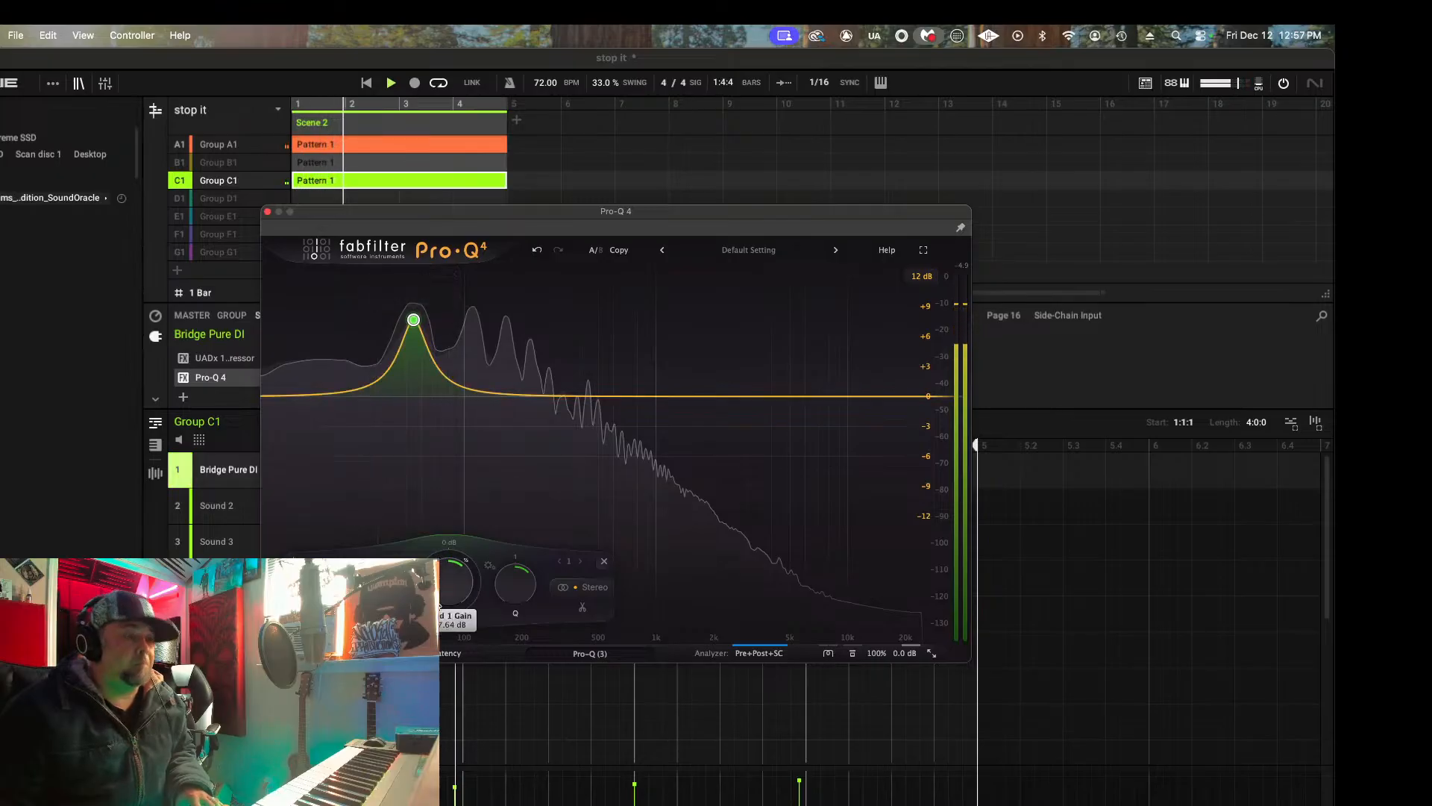
{"action": "double_click", "coordinate": [446, 583]}
{"action": "left_click_drag", "start_coordinate": [445, 584], "coordinate": [445, 589]}
{"action": "double_click", "coordinate": [442, 577]}
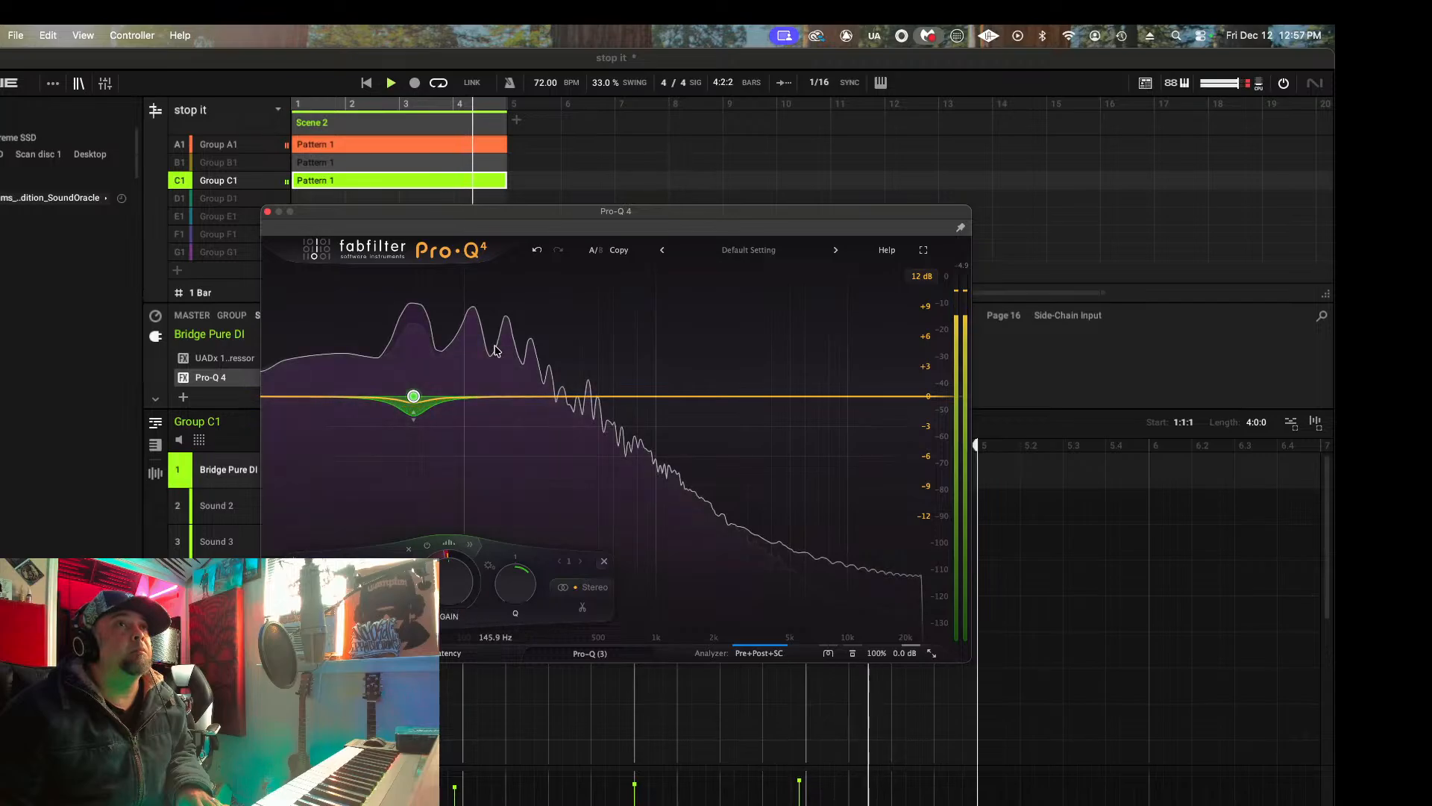
{"action": "left_click_drag", "start_coordinate": [482, 396], "coordinate": [473, 332]}
{"action": "double_click", "coordinate": [473, 578]}
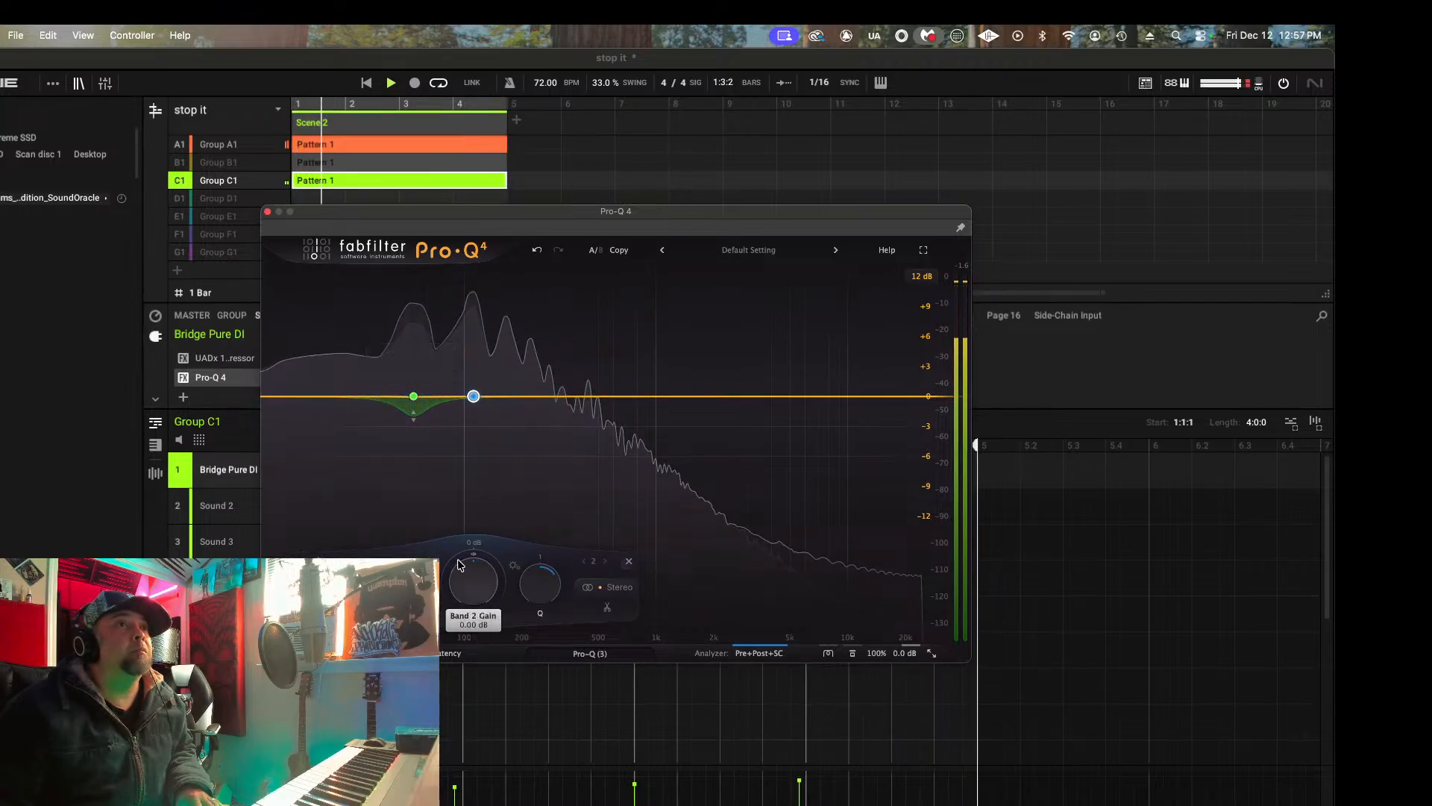
{"action": "left_click_drag", "start_coordinate": [452, 586], "coordinate": [453, 592]}
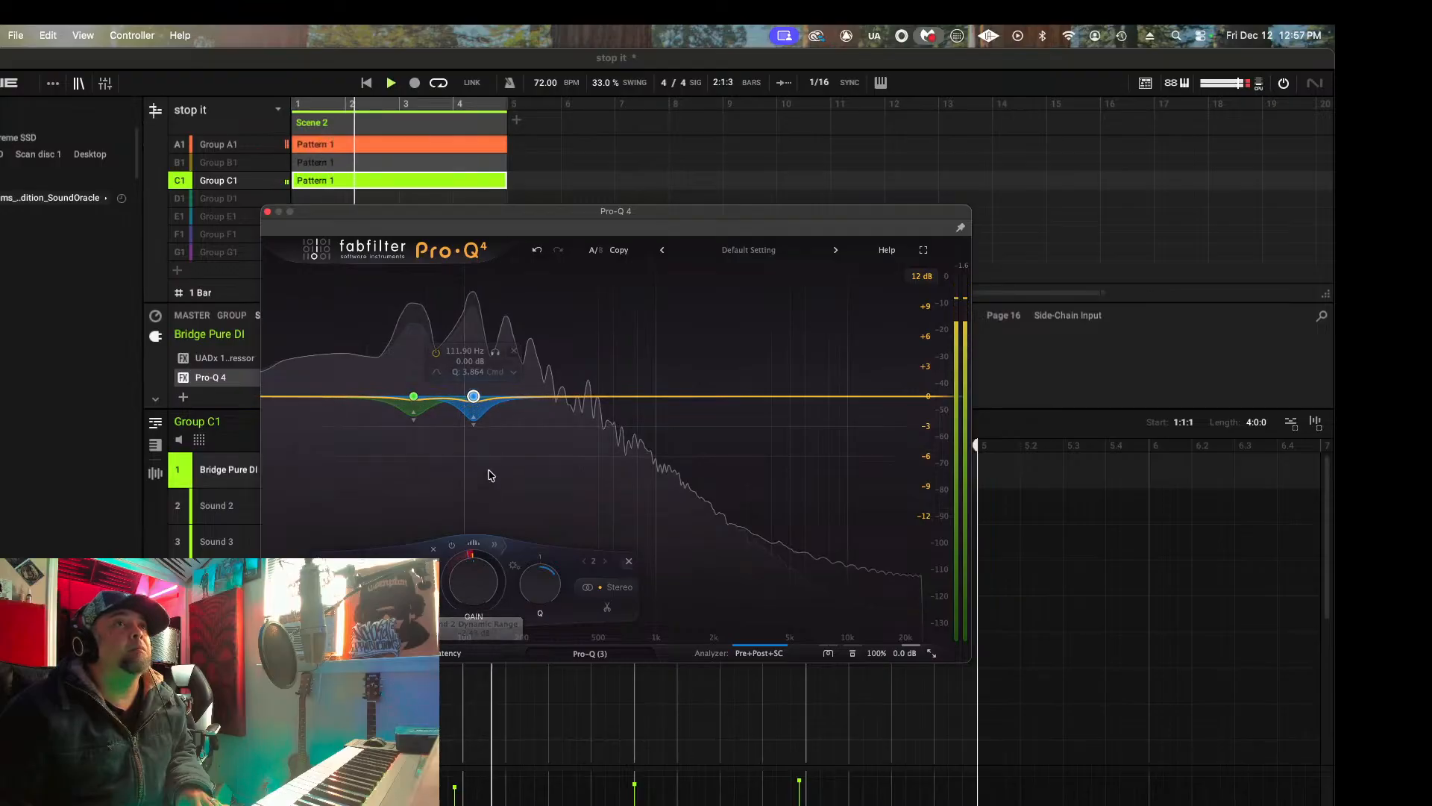
Step: Add a flat band just below the first dynamic cut on the bass, and roll off its lowest frequencies with a low cut
{"action": "left_click_drag", "start_coordinate": [350, 396], "coordinate": [383, 375]}
{"action": "left_click_drag", "start_coordinate": [382, 365], "coordinate": [385, 395]}
{"action": "left_click_drag", "start_coordinate": [290, 395], "coordinate": [333, 395]}
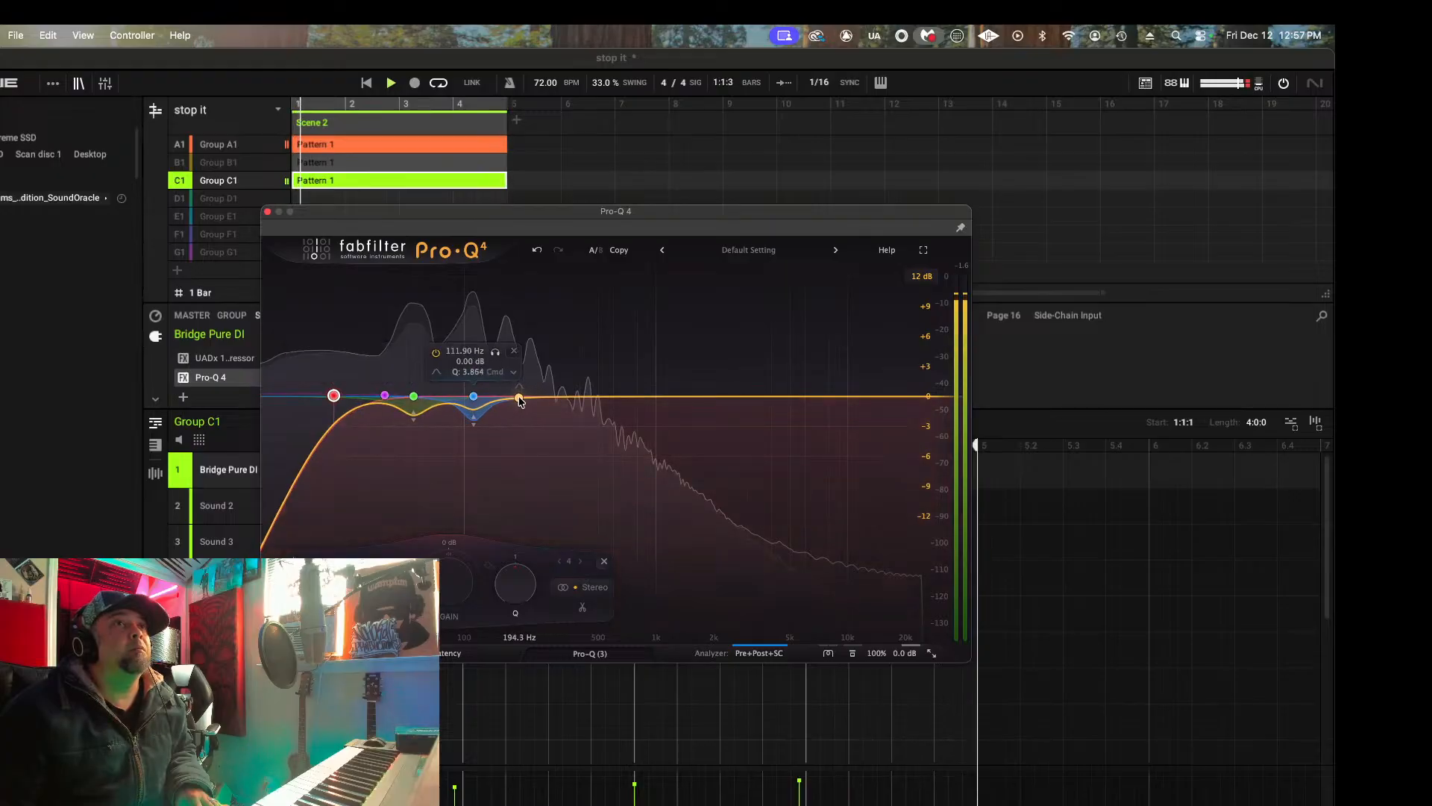
Step: Add a band at the bass's third peak with 0 dB gain and a dynamic range of -1.92 dB
{"action": "left_click_drag", "start_coordinate": [519, 400], "coordinate": [529, 287]}
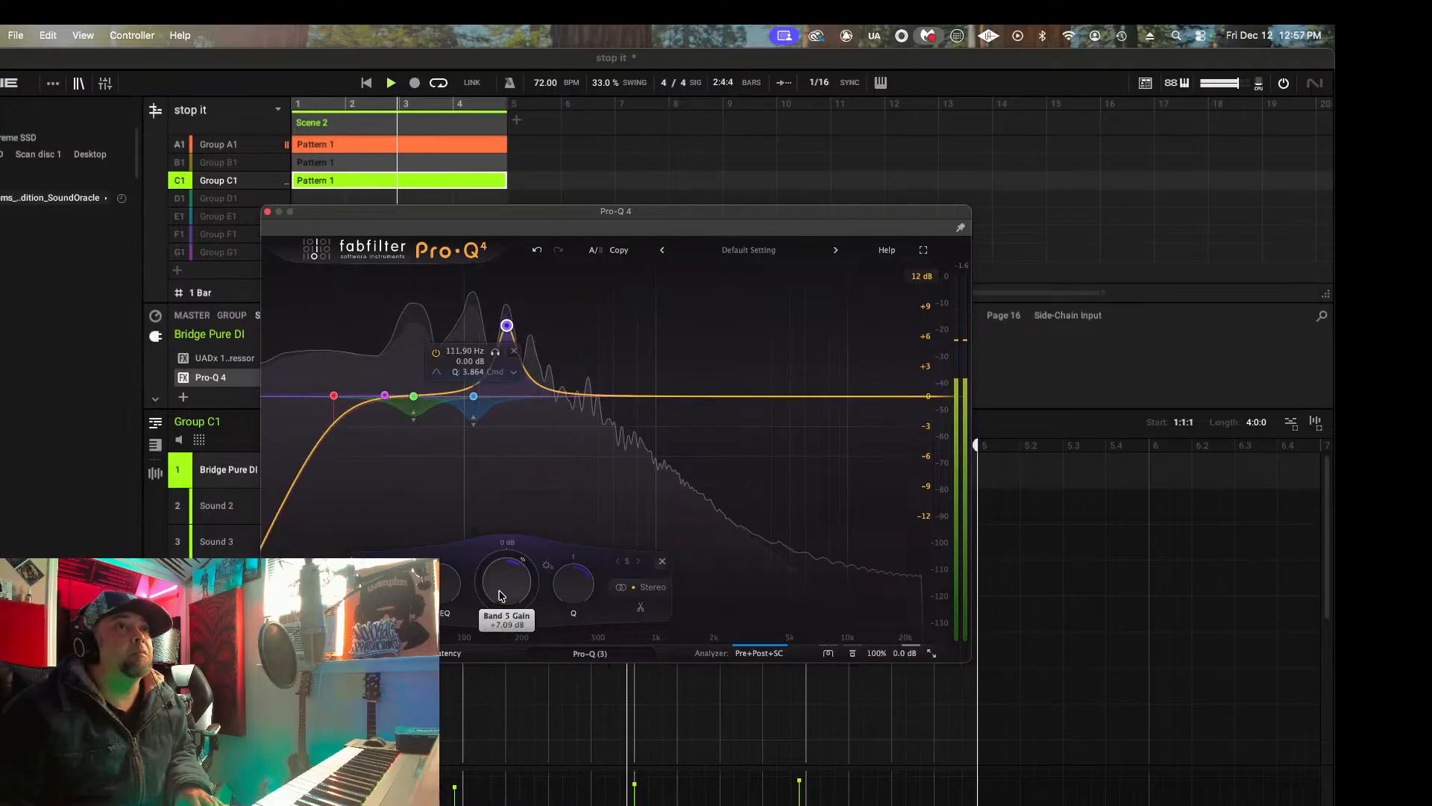
{"action": "double_click", "coordinate": [501, 594]}
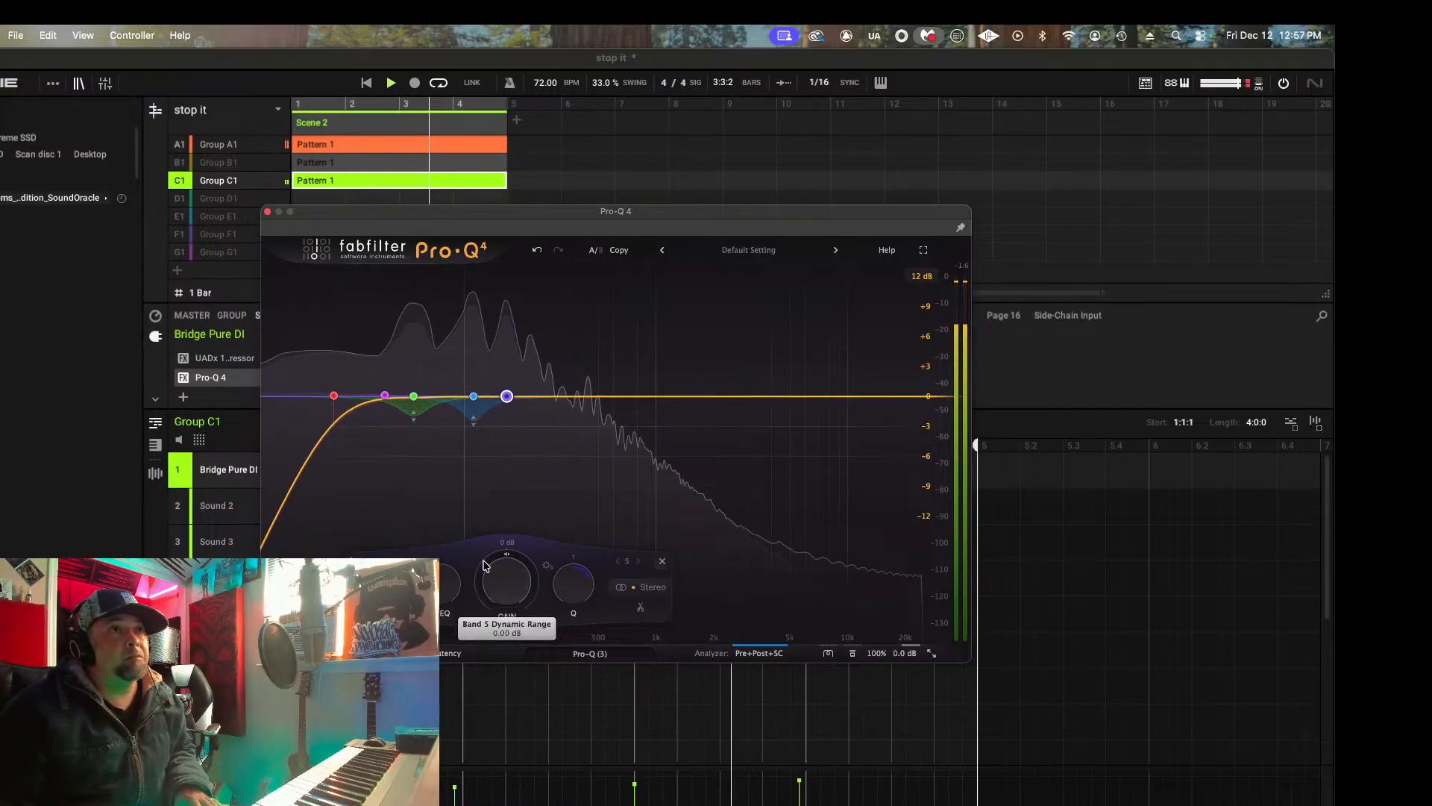
{"action": "left_click_drag", "start_coordinate": [481, 593], "coordinate": [481, 612]}
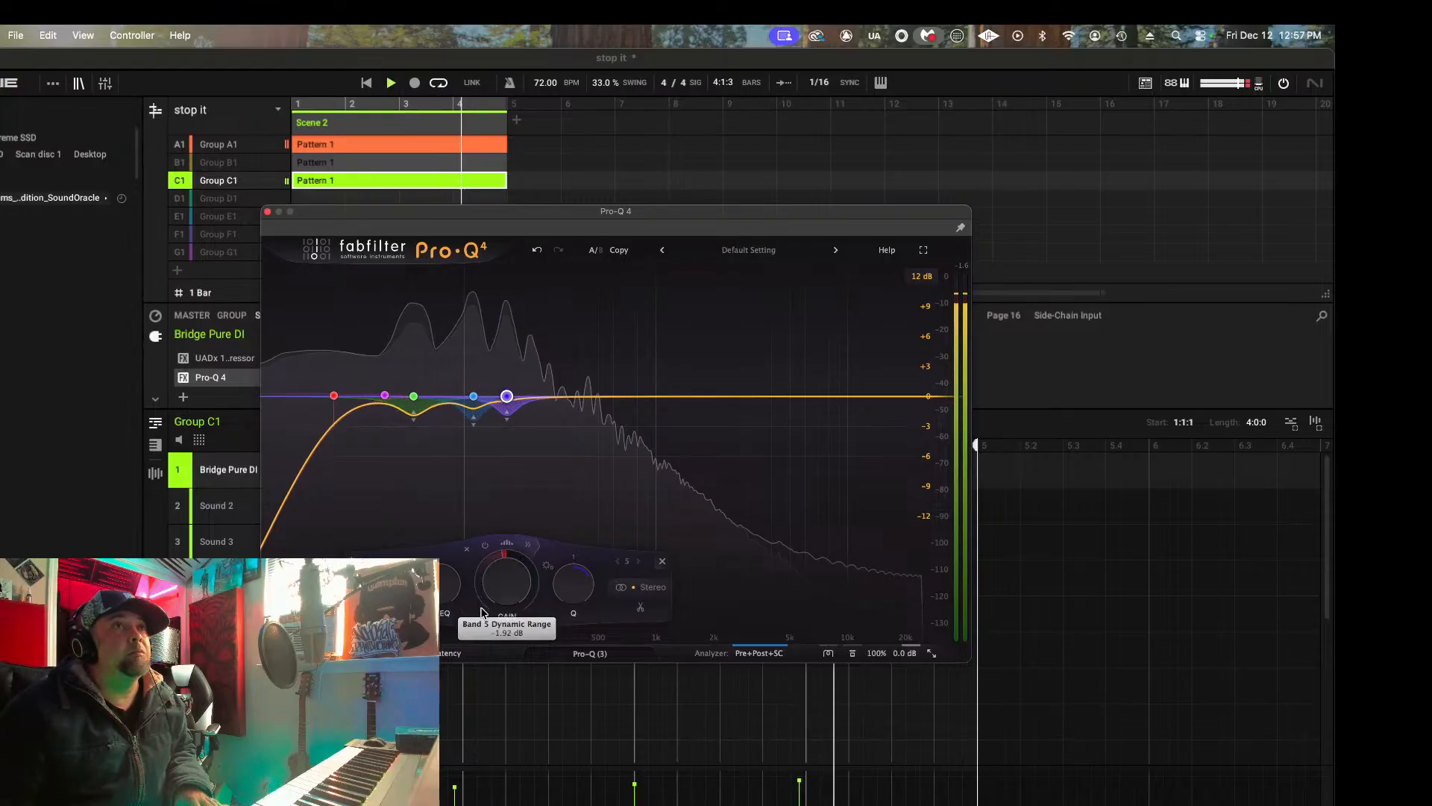
Step: Audition a band at 223.16 Hz on the bass, reset its gain to 0 dB, and give it a dynamic cut
{"action": "left_click_drag", "start_coordinate": [543, 405], "coordinate": [532, 344]}
{"action": "left_click", "coordinate": [553, 285]}
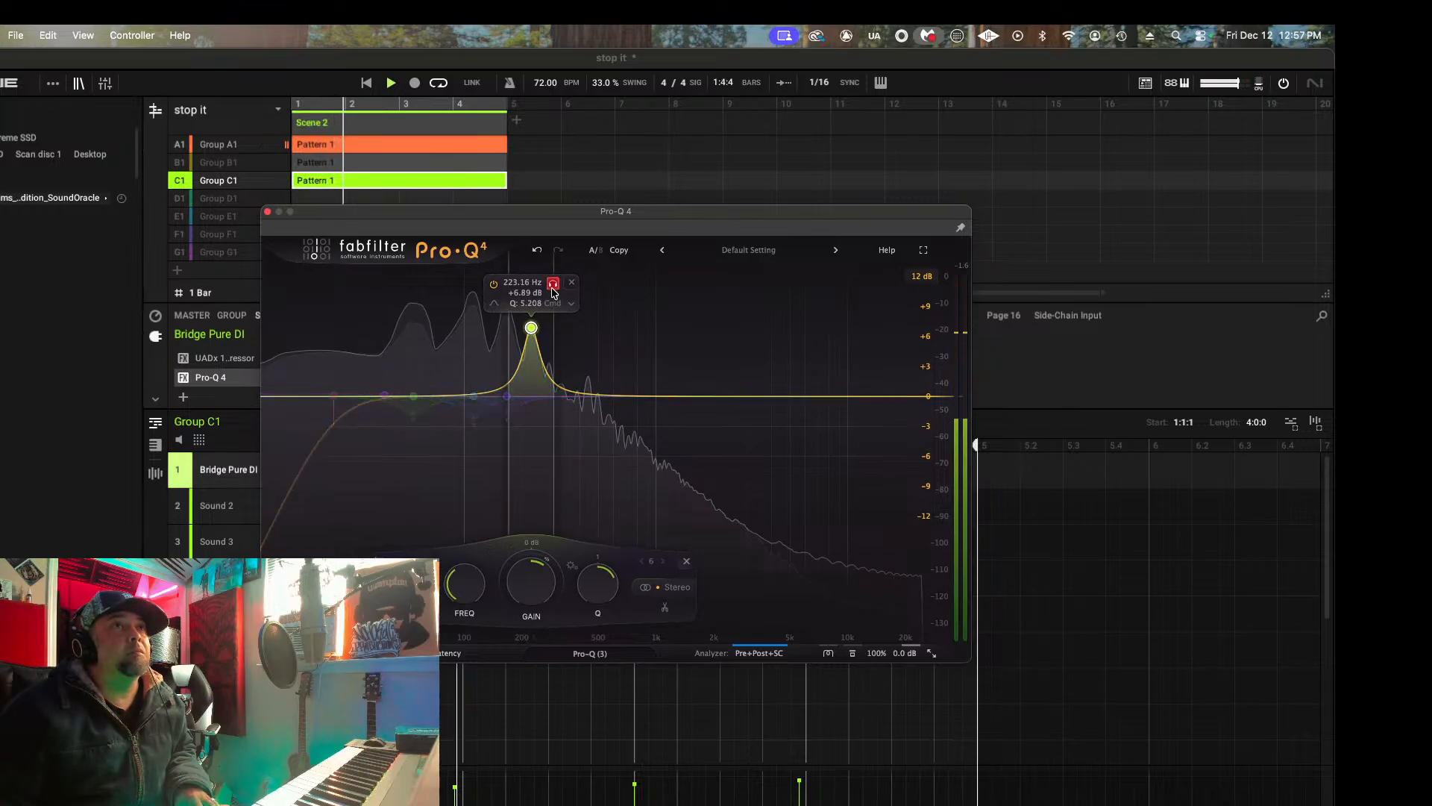
{"action": "left_click", "coordinate": [552, 290]}
{"action": "double_click", "coordinate": [516, 586]}
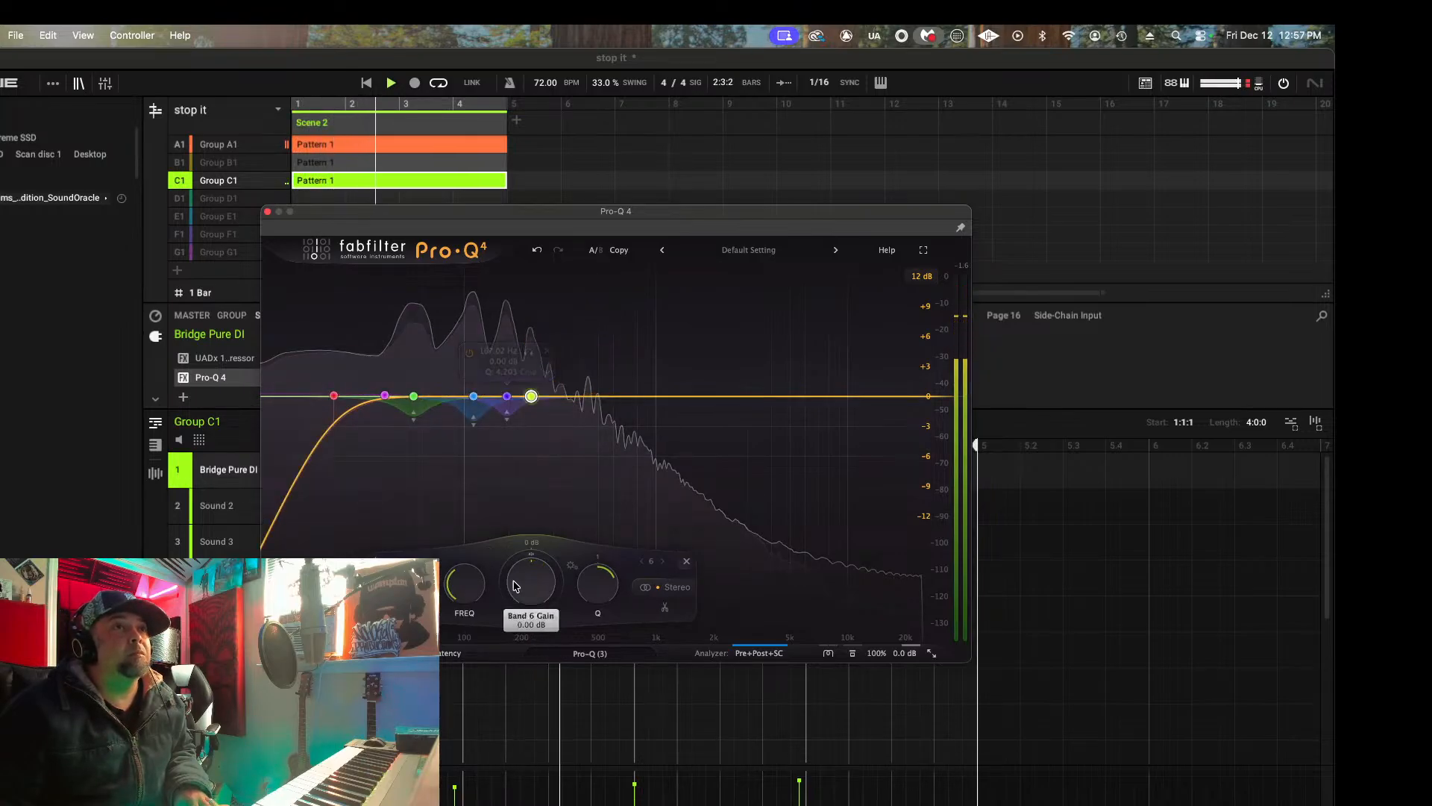
{"action": "left_click_drag", "start_coordinate": [502, 613], "coordinate": [505, 604]}
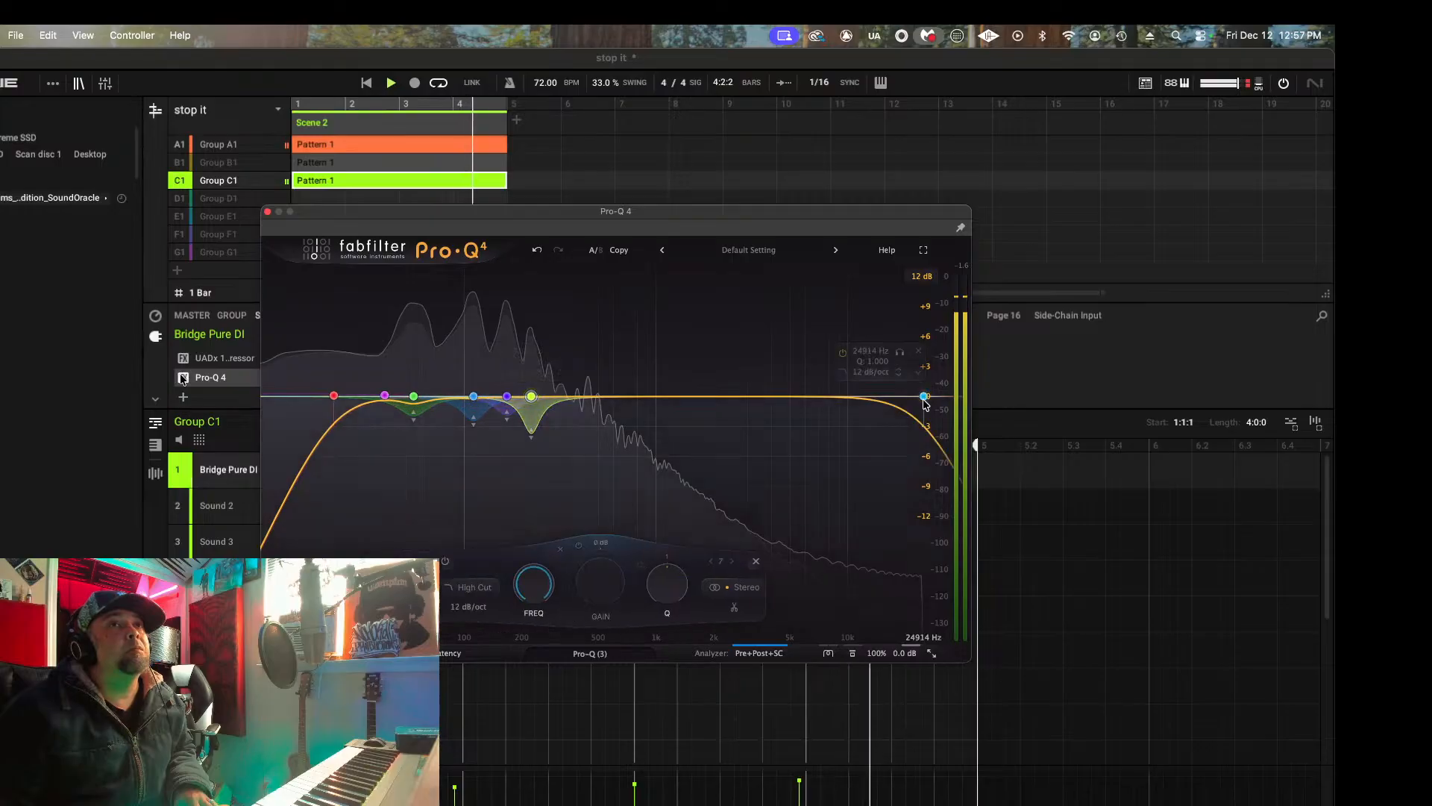
Step: Lower the bass's high cut and add a bell at 620.63 Hz boosted by 1.58 dB
{"action": "left_click_drag", "start_coordinate": [925, 403], "coordinate": [617, 385]}
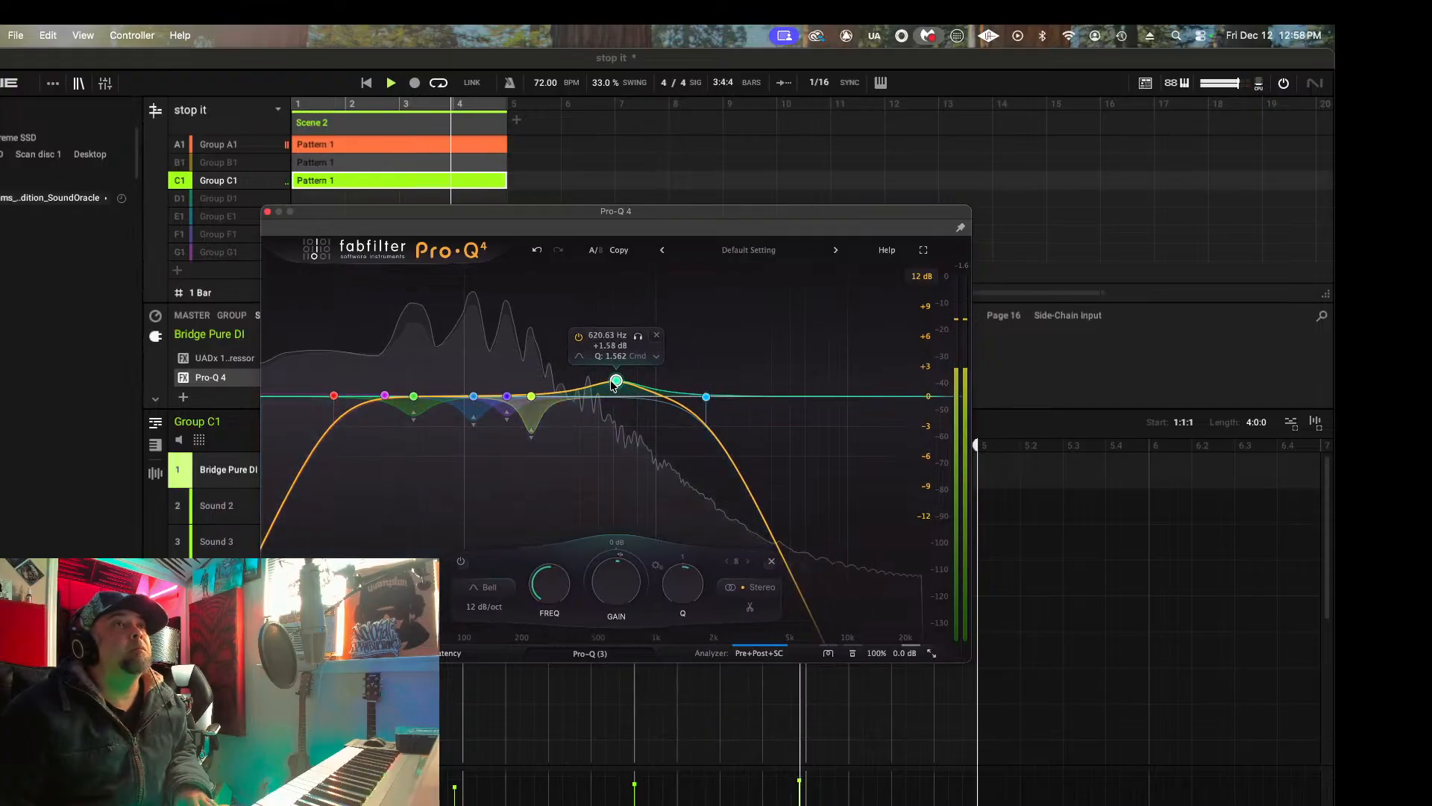
Step: Boost the bass's low shelf at 38.302 Hz by about 3.12 dB and set its stereo placement to Mid
{"action": "left_click_drag", "start_coordinate": [386, 396], "coordinate": [384, 381]}
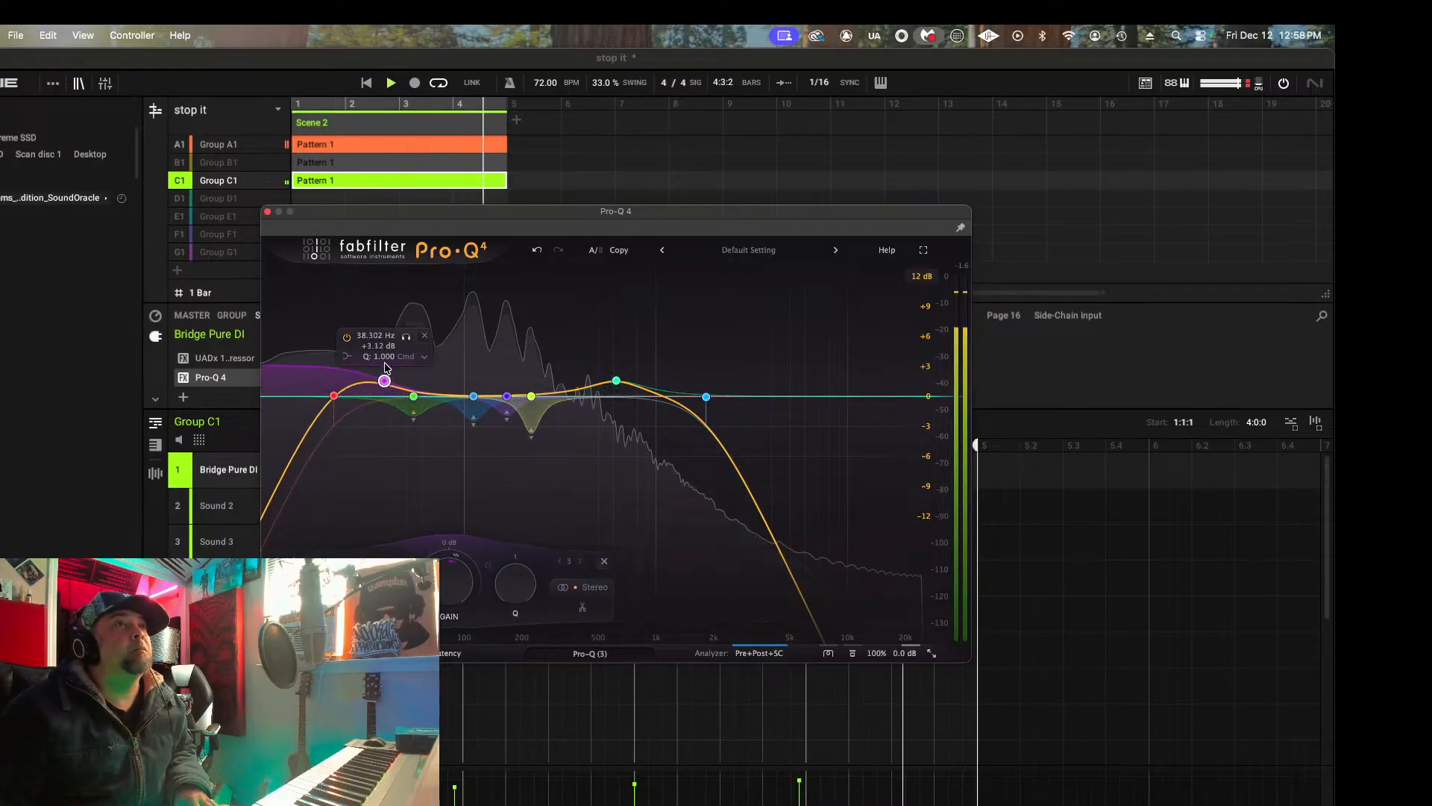
{"action": "right_click", "coordinate": [385, 382]}
{"action": "mouse_move", "coordinate": [478, 515]}
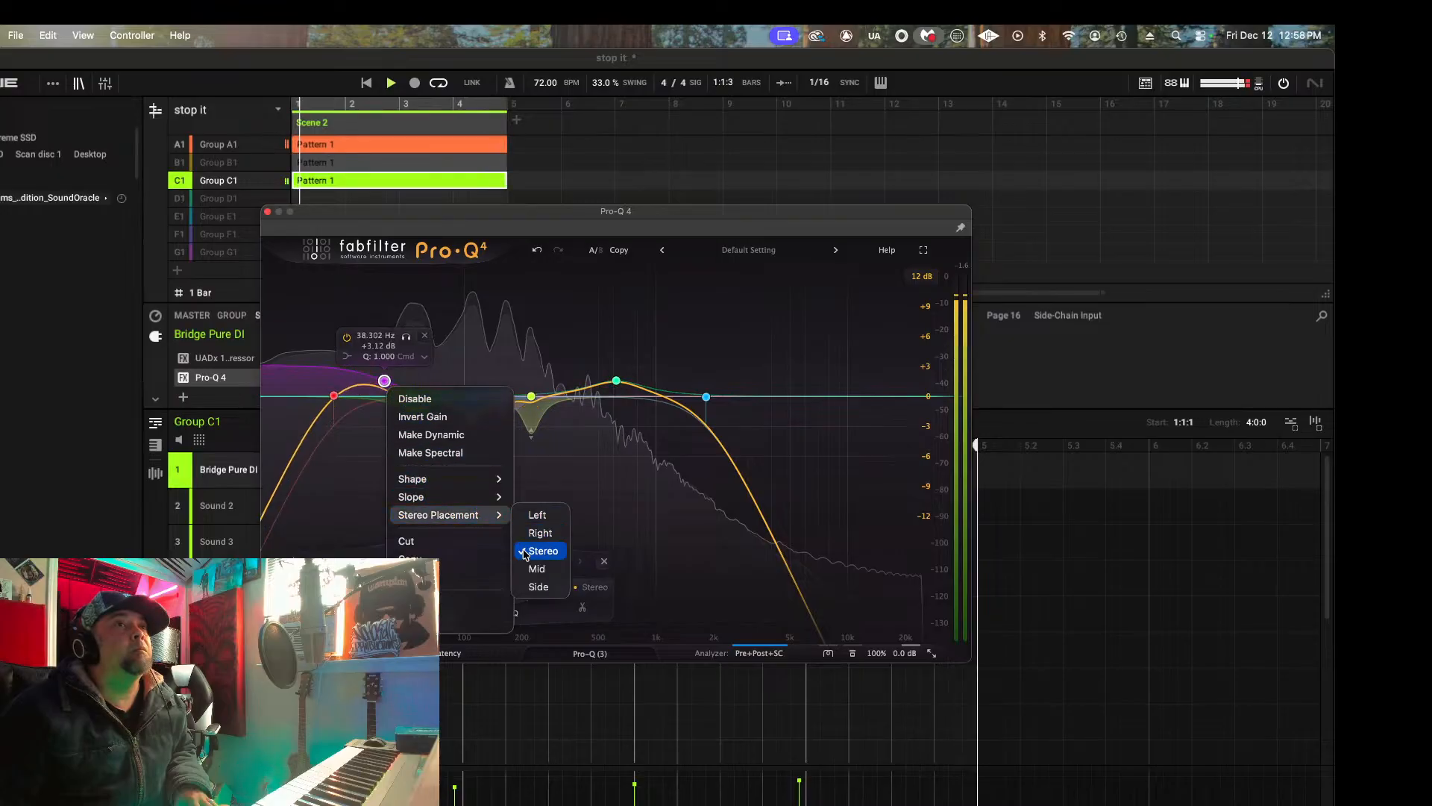
{"action": "left_click", "coordinate": [537, 567]}
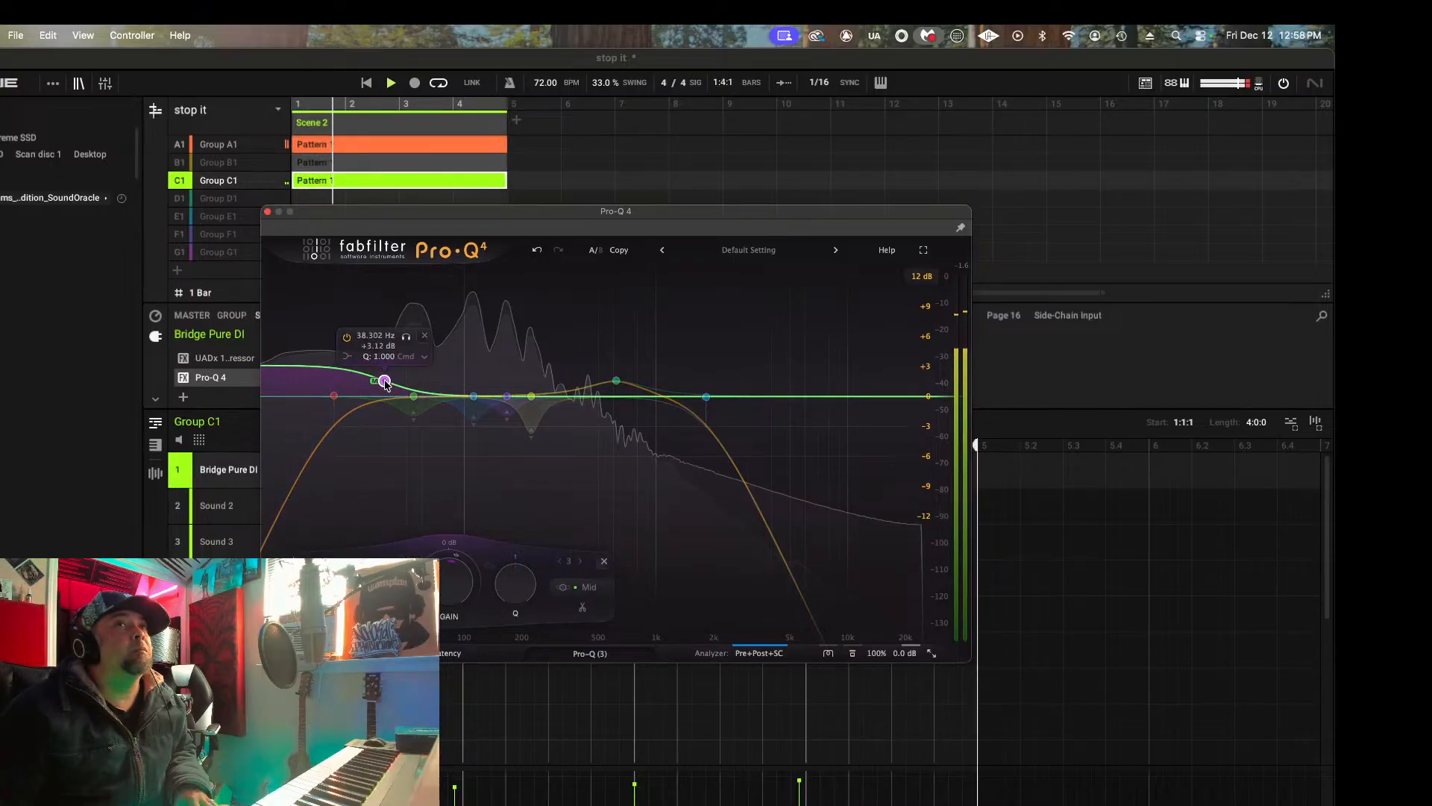
{"action": "left_click_drag", "start_coordinate": [384, 382], "coordinate": [385, 381]}
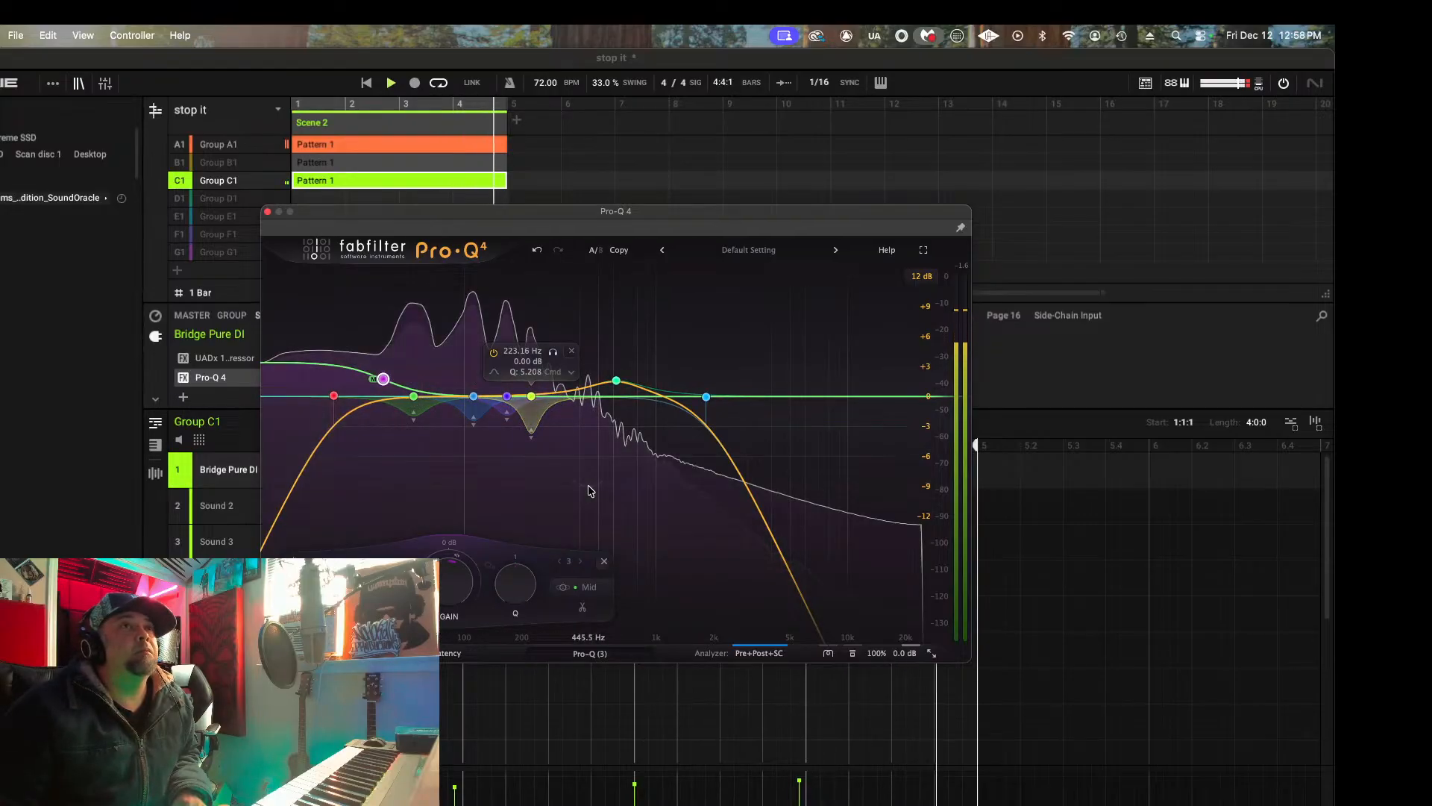
Step: Cut the bass's resonant spectrum peak near 446 Hz with a narrow bell, and close the equalizer
{"action": "mouse_move", "coordinate": [587, 387]}
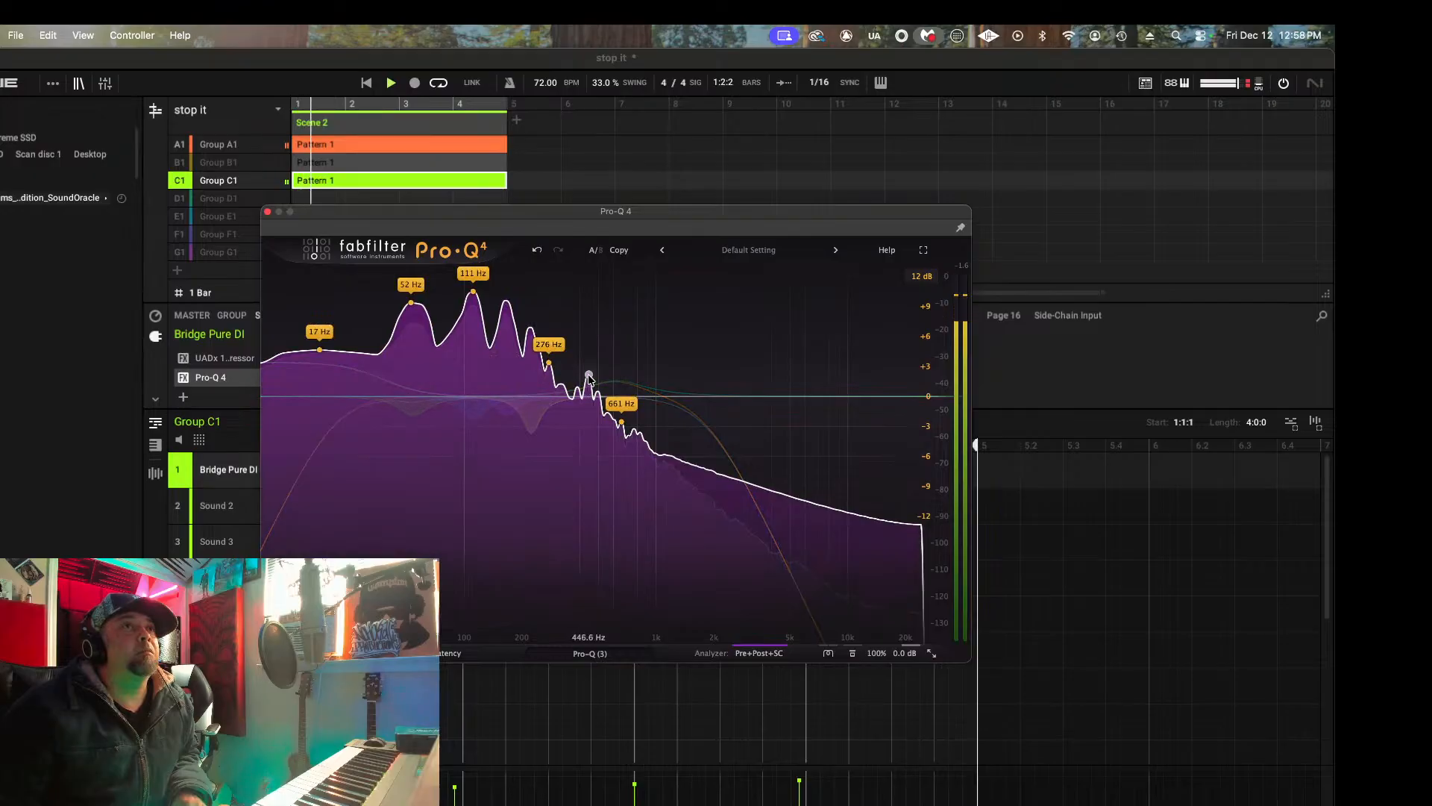
{"action": "left_click_drag", "start_coordinate": [589, 383], "coordinate": [589, 416]}
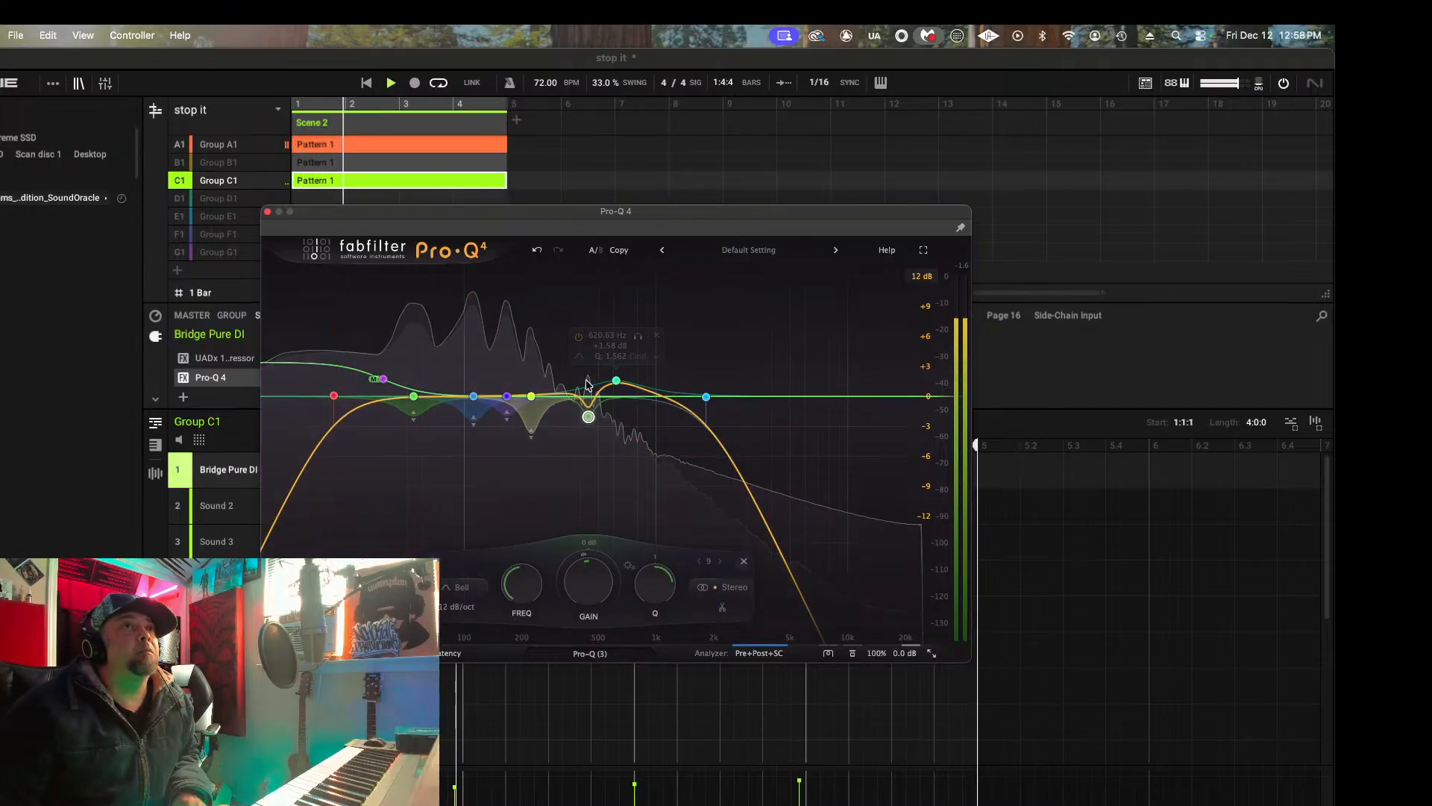
{"action": "left_click", "coordinate": [267, 212]}
Step: Add the Audio Units version of UADx Pultec EQP-1A EQ after Pro-Q 4 on the Bridge Pure DI bass
{"action": "left_click", "coordinate": [214, 396]}
{"action": "mouse_move", "coordinate": [240, 448]}
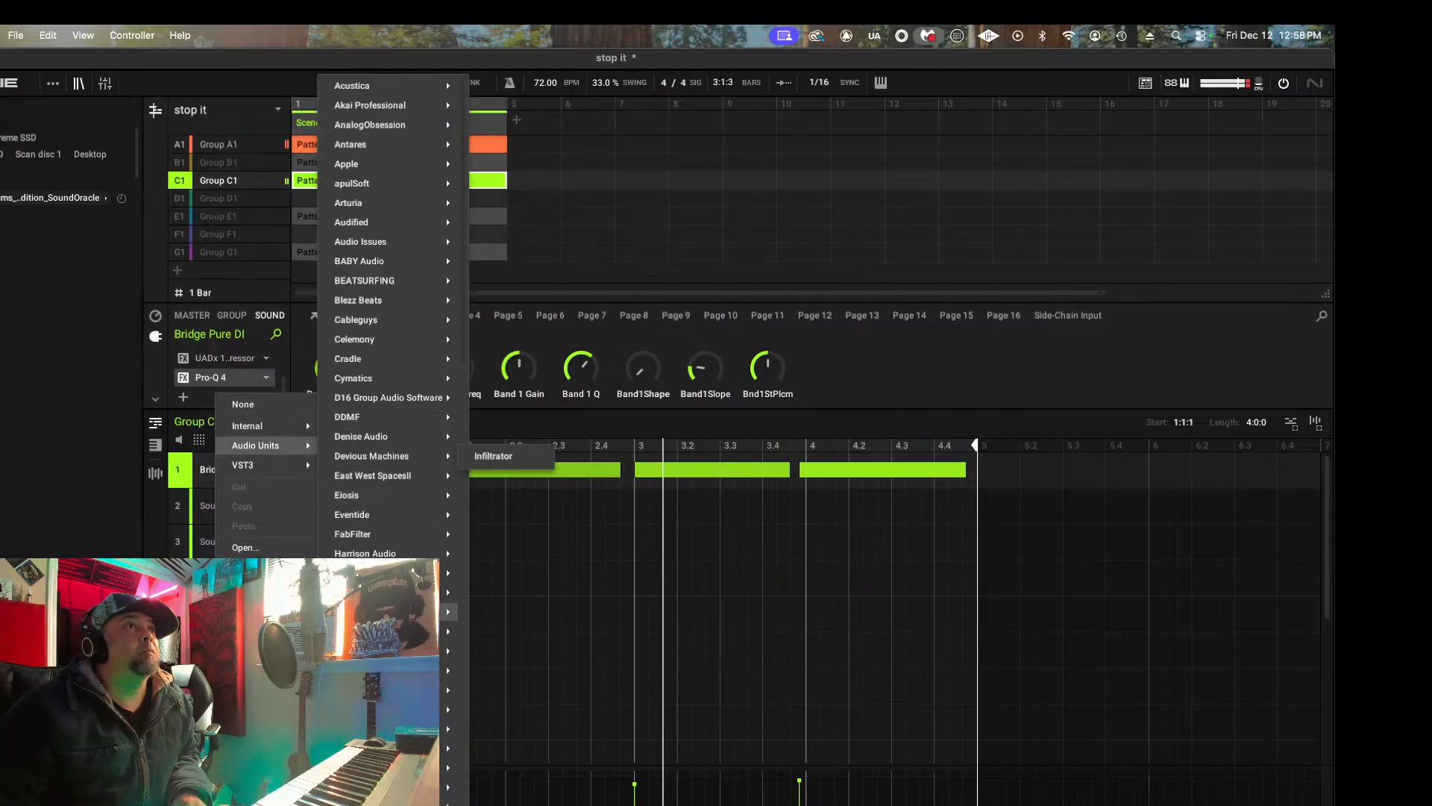
{"action": "scroll", "coordinate": [366, 457], "scroll_direction": "down", "scroll_amount": 10}
{"action": "mouse_move", "coordinate": [396, 709]}
{"action": "scroll", "coordinate": [545, 720], "scroll_direction": "down", "scroll_amount": 3}
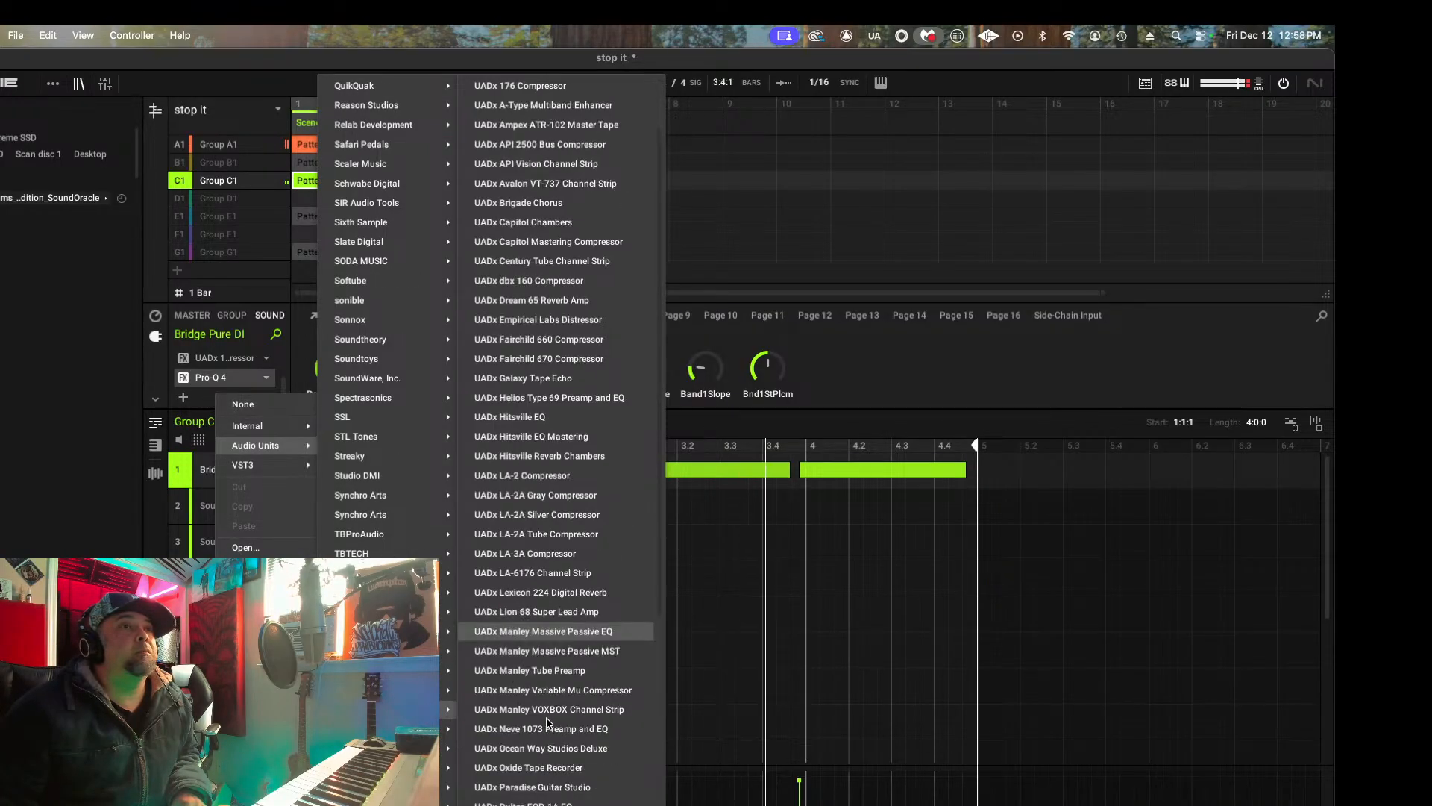
{"action": "scroll", "coordinate": [568, 729], "scroll_direction": "down", "scroll_amount": 3}
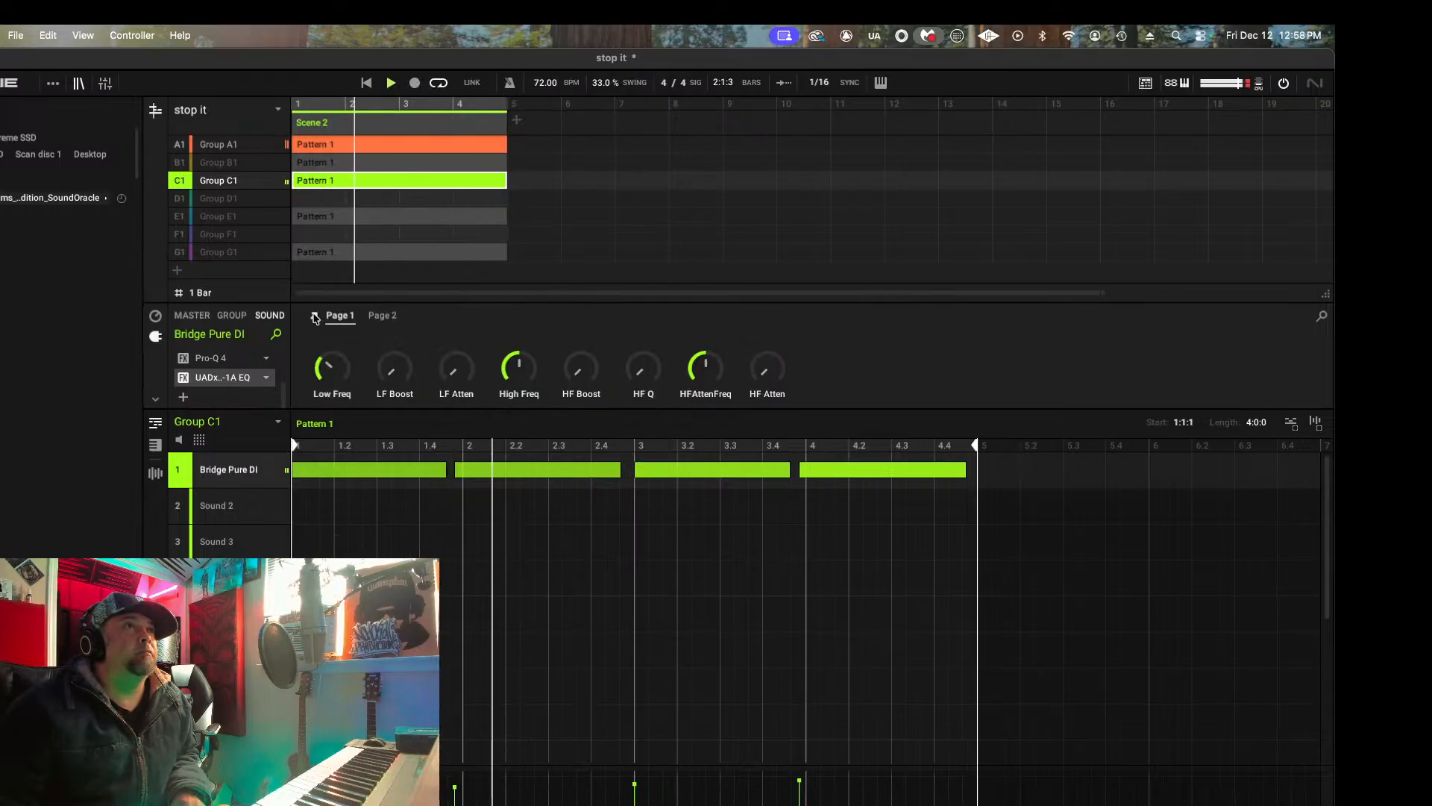
Step: Set the Pultec's low frequency to 60 and high frequency to 5, raise its low boost and attenuation, and close it
{"action": "left_click_drag", "start_coordinate": [520, 512], "coordinate": [519, 486]}
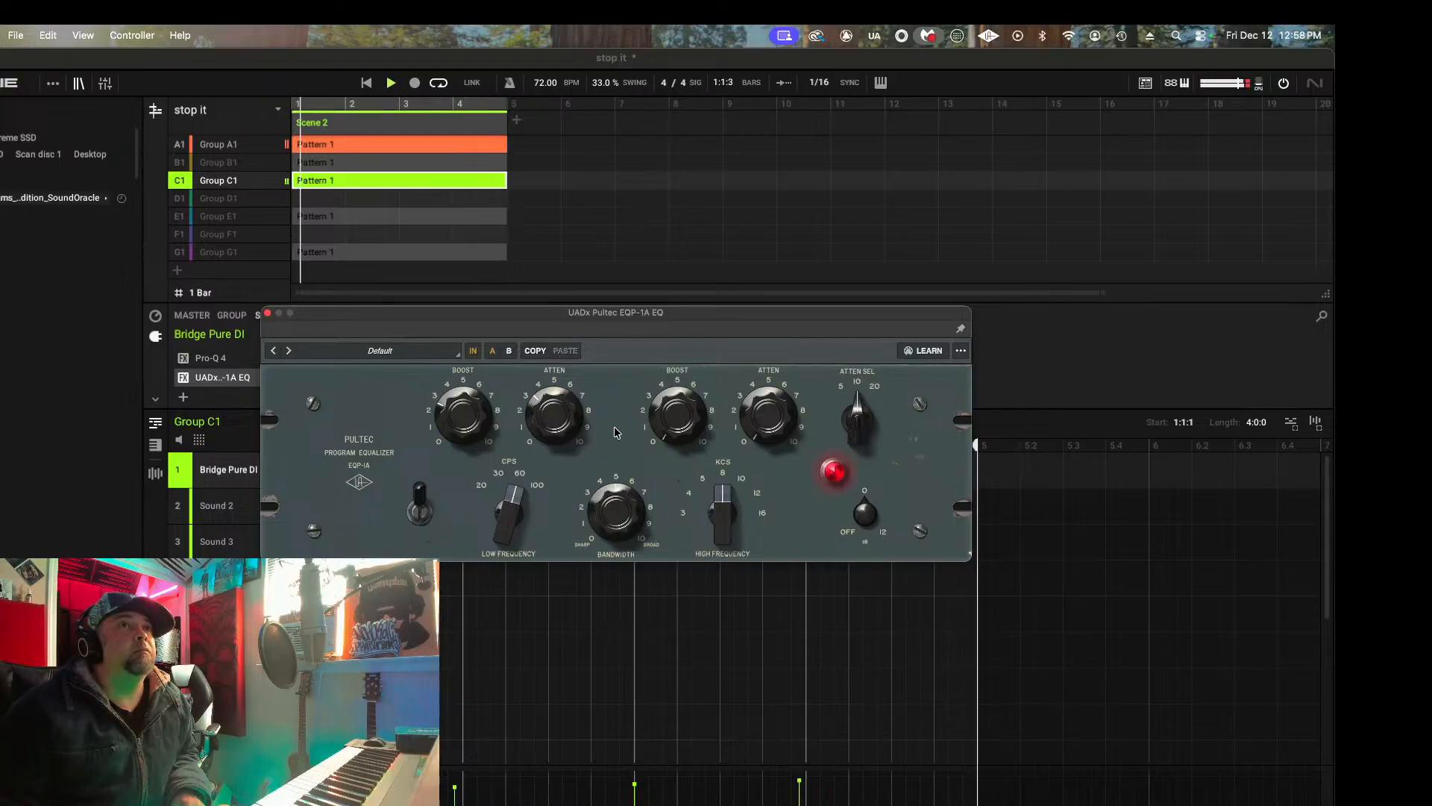
{"action": "left_click_drag", "start_coordinate": [720, 517], "coordinate": [724, 558]}
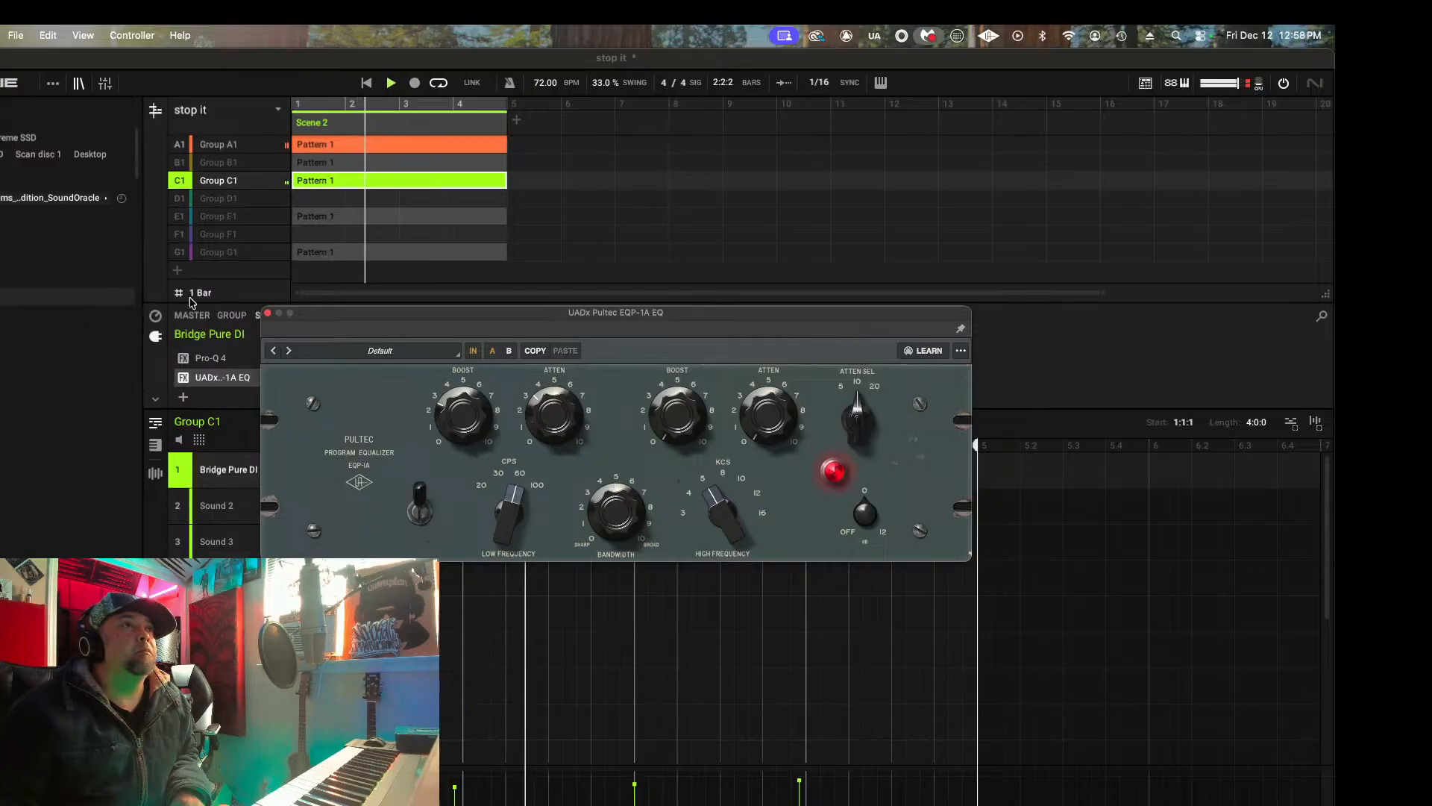
{"action": "left_click", "coordinate": [267, 313]}
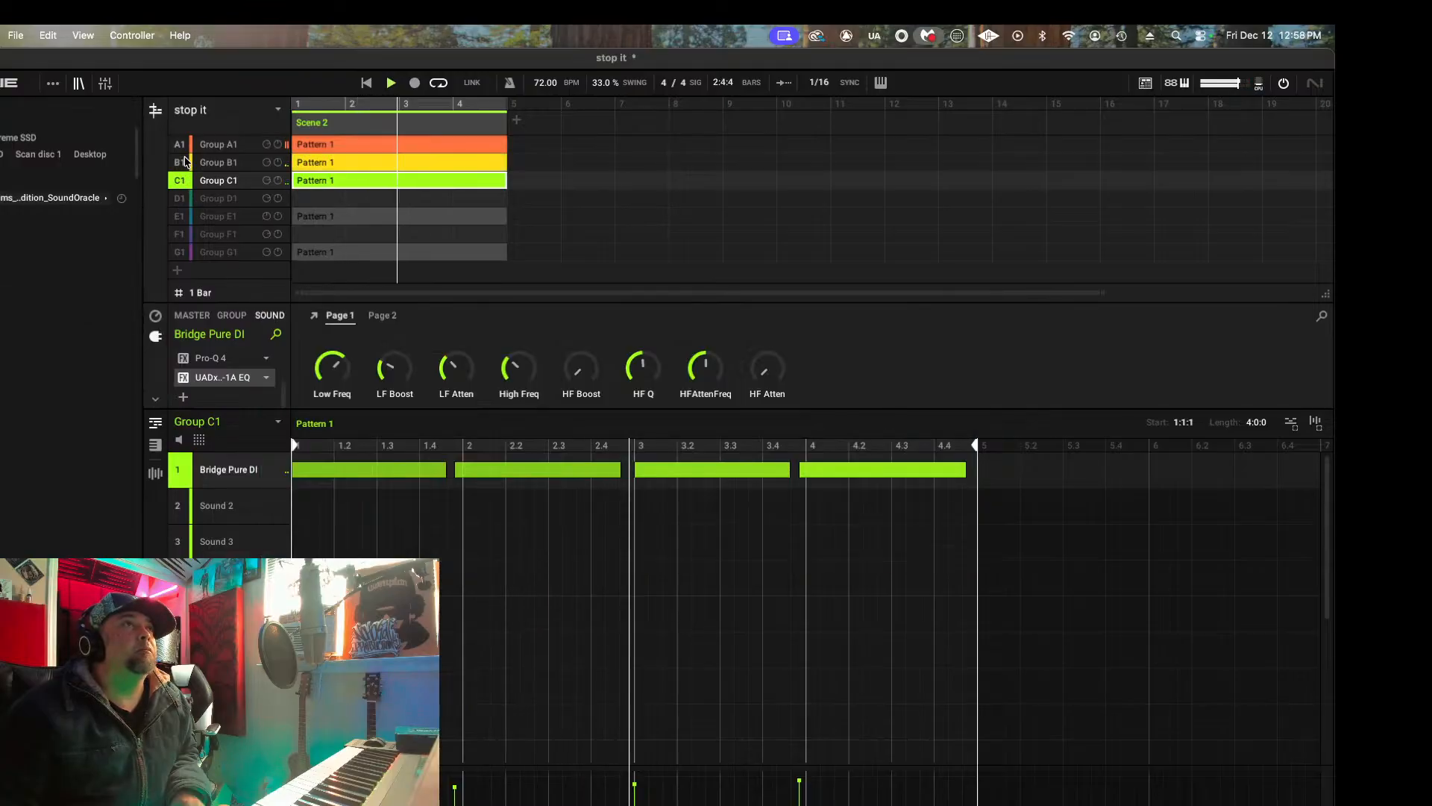
Step: Move the Bandpass Keys group to the first group slot
{"action": "left_click", "coordinate": [221, 163]}
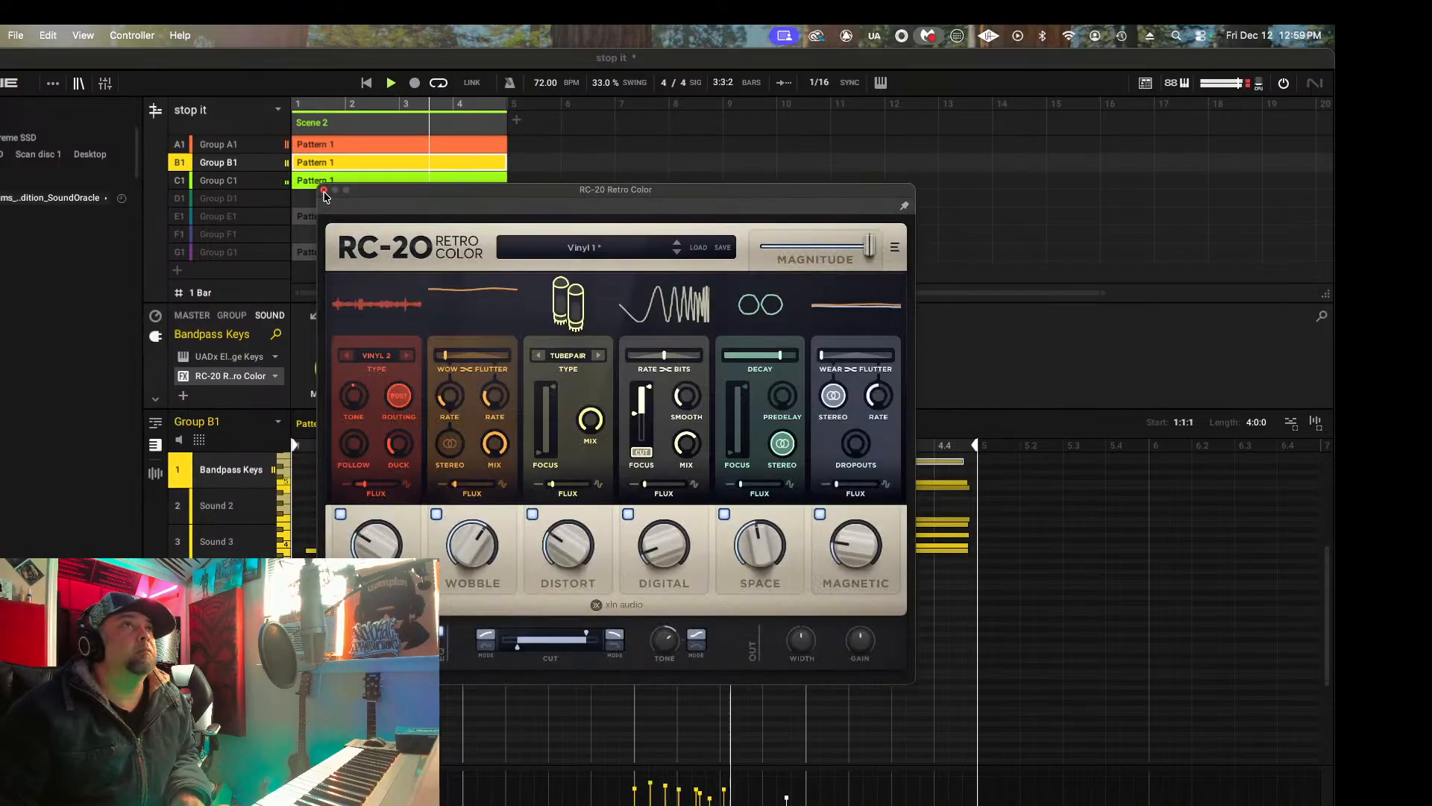
{"action": "left_click", "coordinate": [324, 191]}
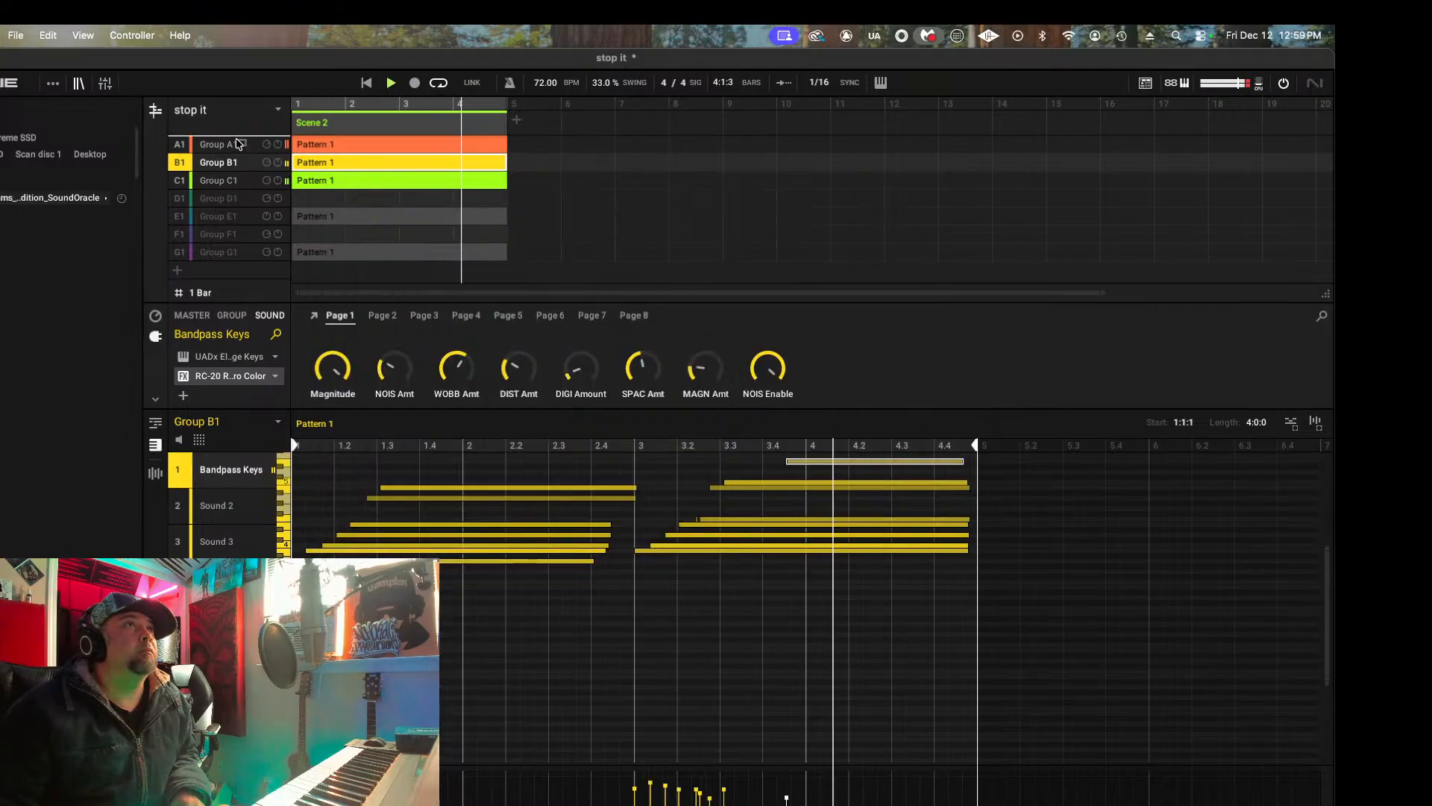
{"action": "left_click", "coordinate": [237, 144]}
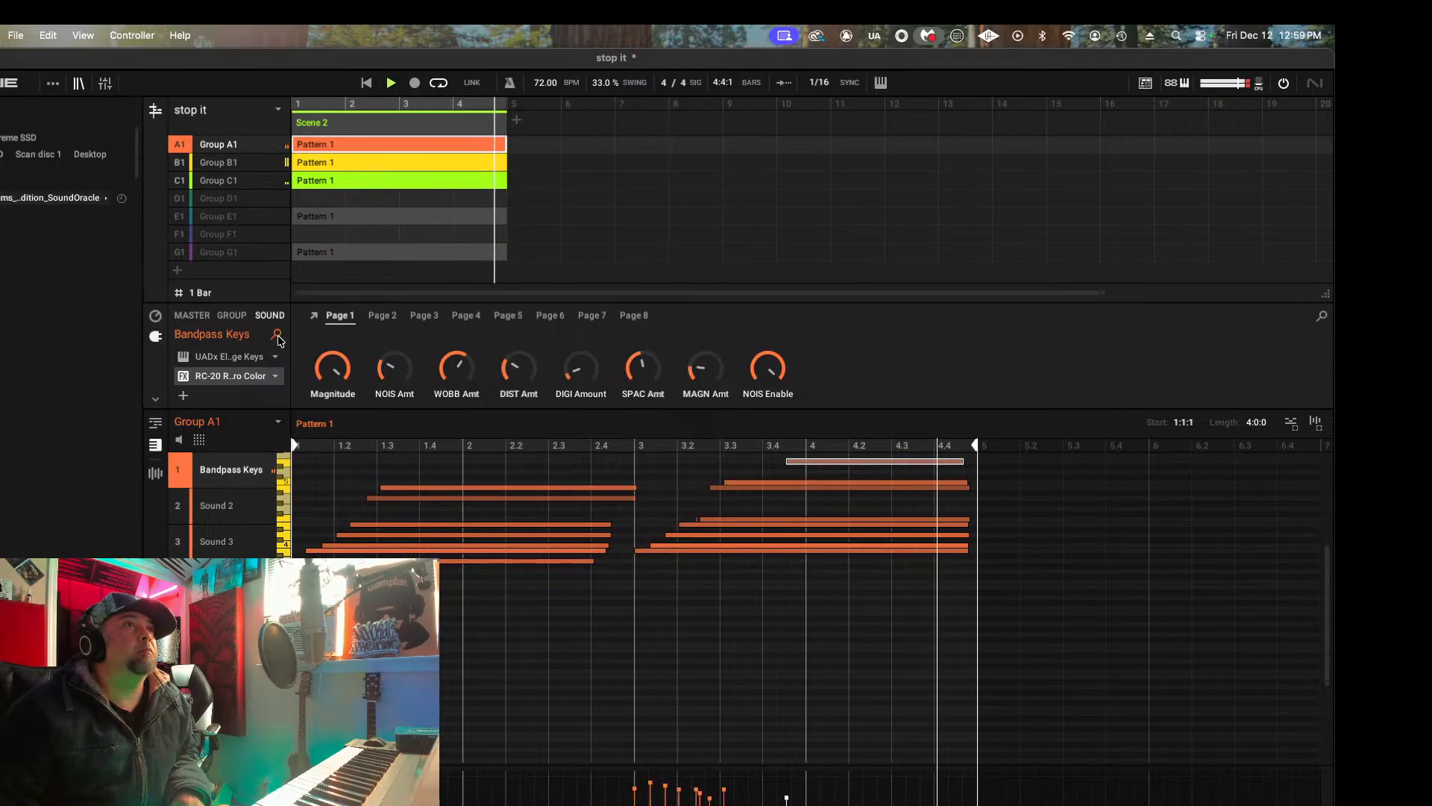
Step: Raise the low-cut frequency of RC-20 Retro Color on the Bandpass Keys, nudge its Digital amount, and close the plugin
{"action": "left_click", "coordinate": [310, 321]}
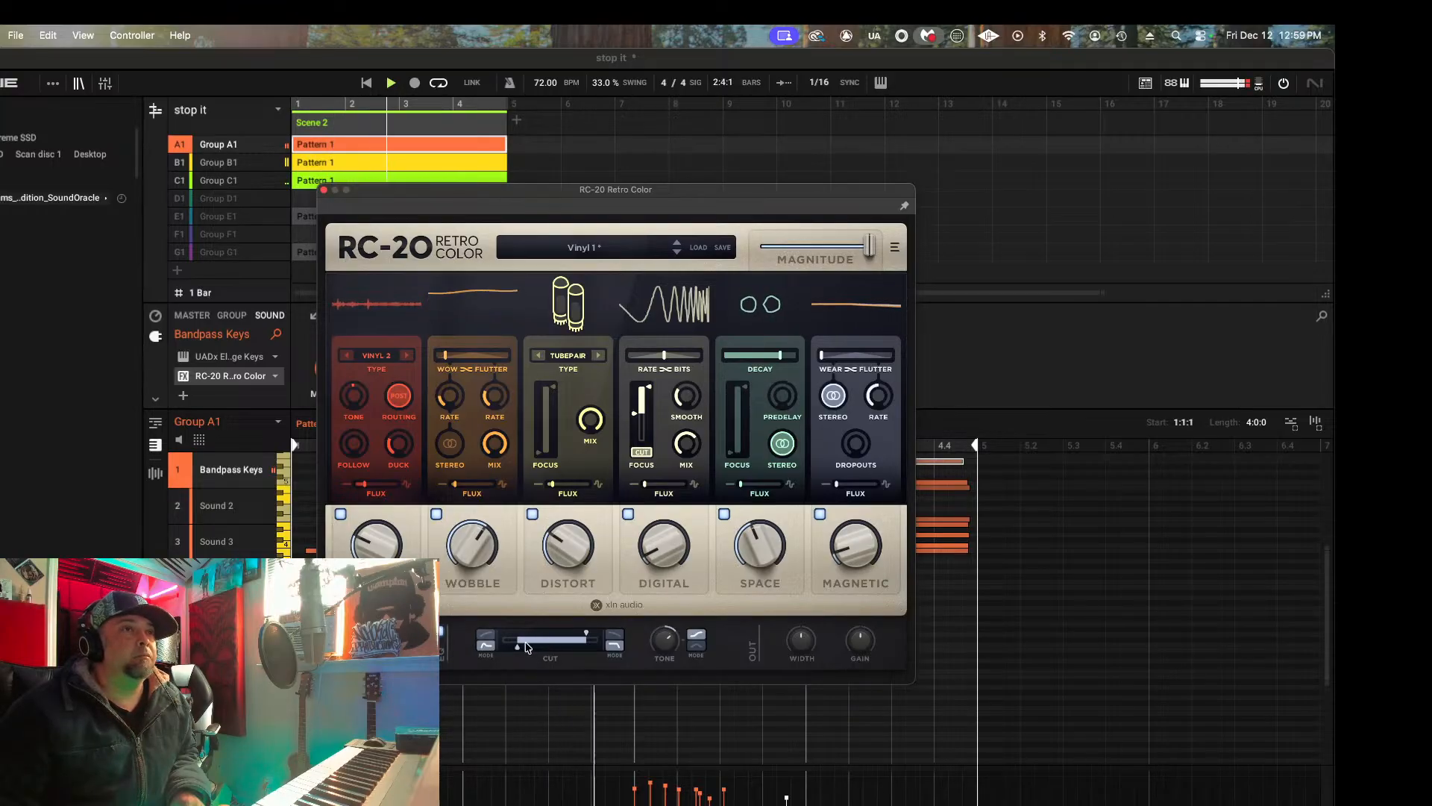
{"action": "left_click_drag", "start_coordinate": [528, 651], "coordinate": [532, 651]}
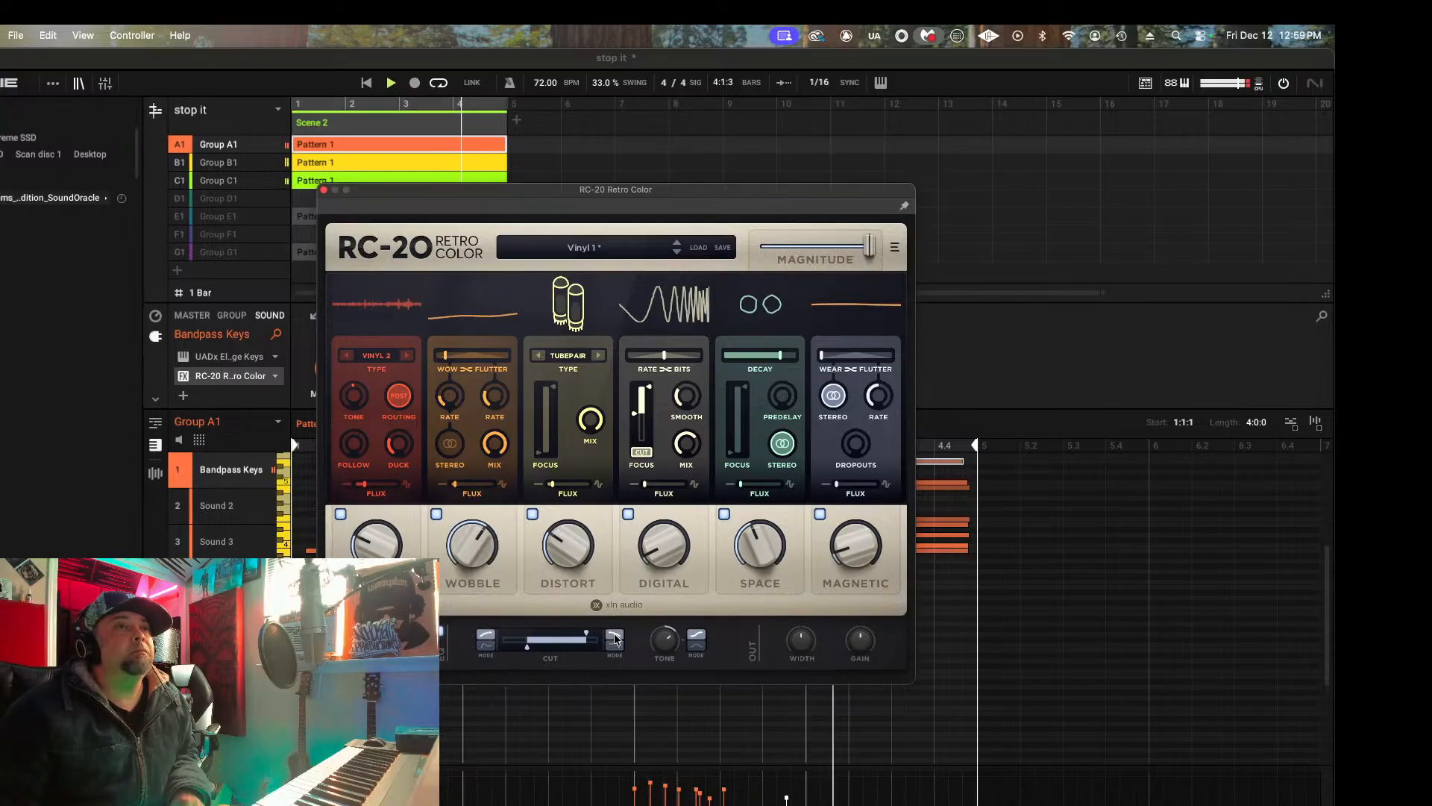
{"action": "left_click_drag", "start_coordinate": [648, 544], "coordinate": [654, 536]}
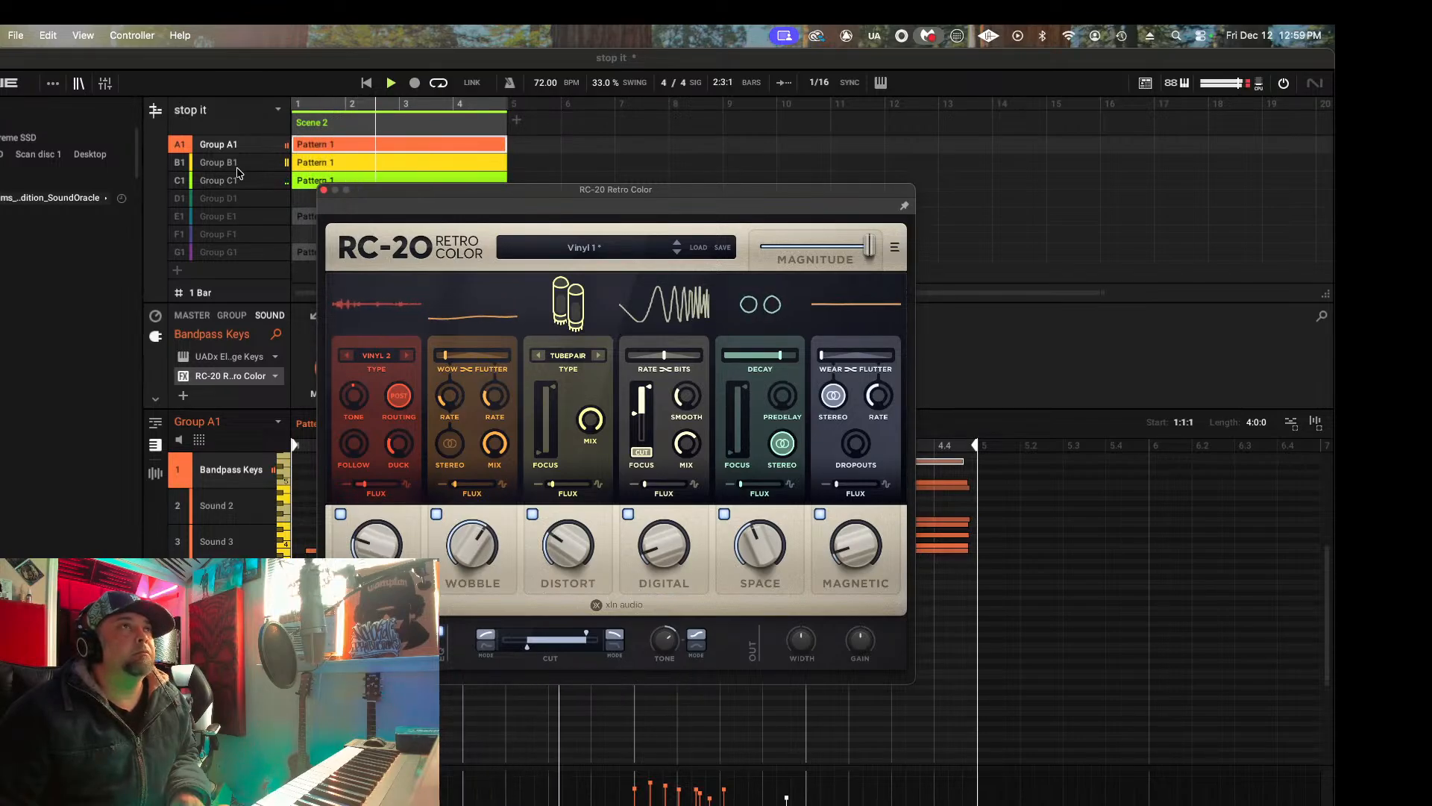
{"action": "left_click", "coordinate": [324, 190]}
Step: Move the BASS PRETENDER group to the second group slot and unmute it
{"action": "left_click", "coordinate": [224, 218]}
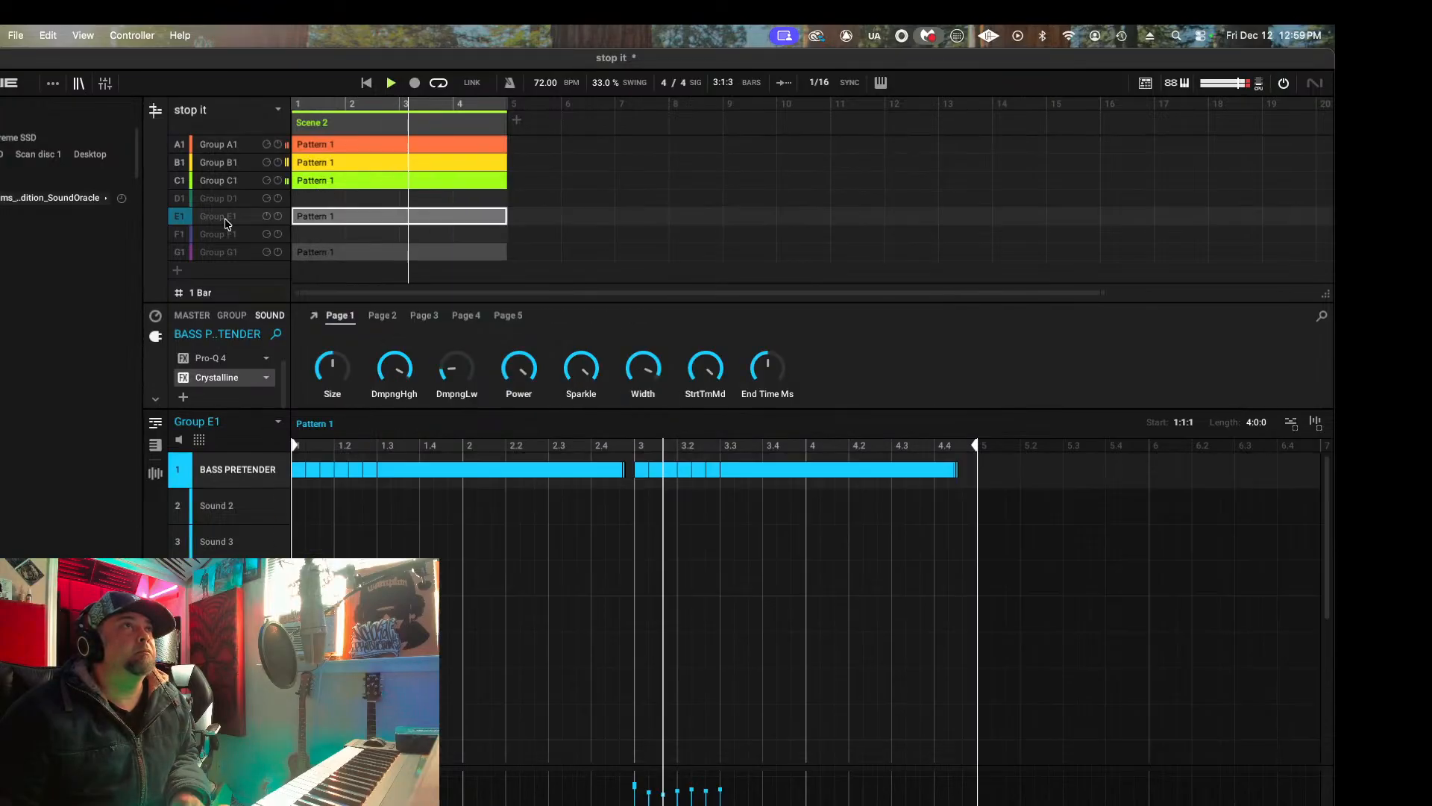
{"action": "left_click", "coordinate": [226, 164]}
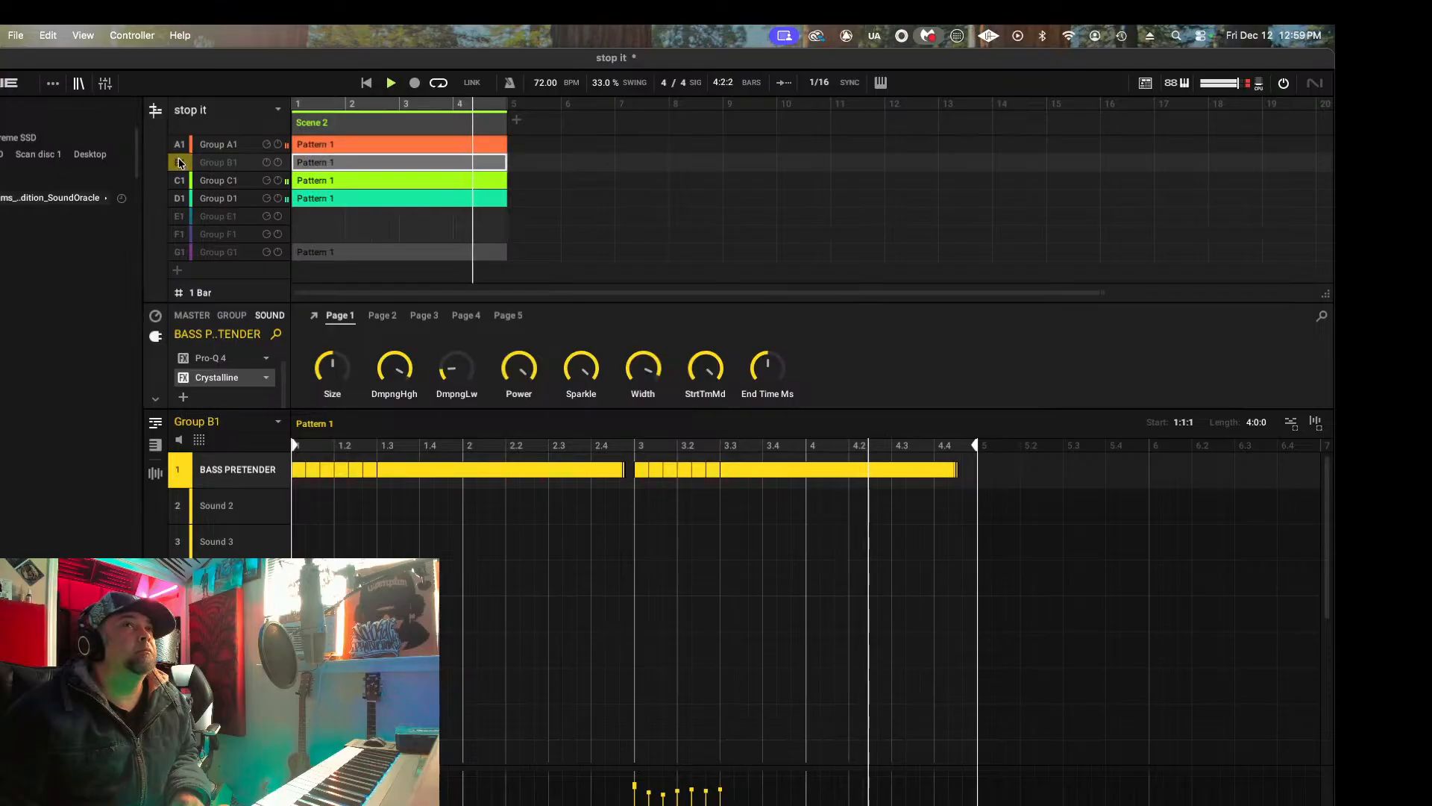
{"action": "left_click", "coordinate": [180, 163]}
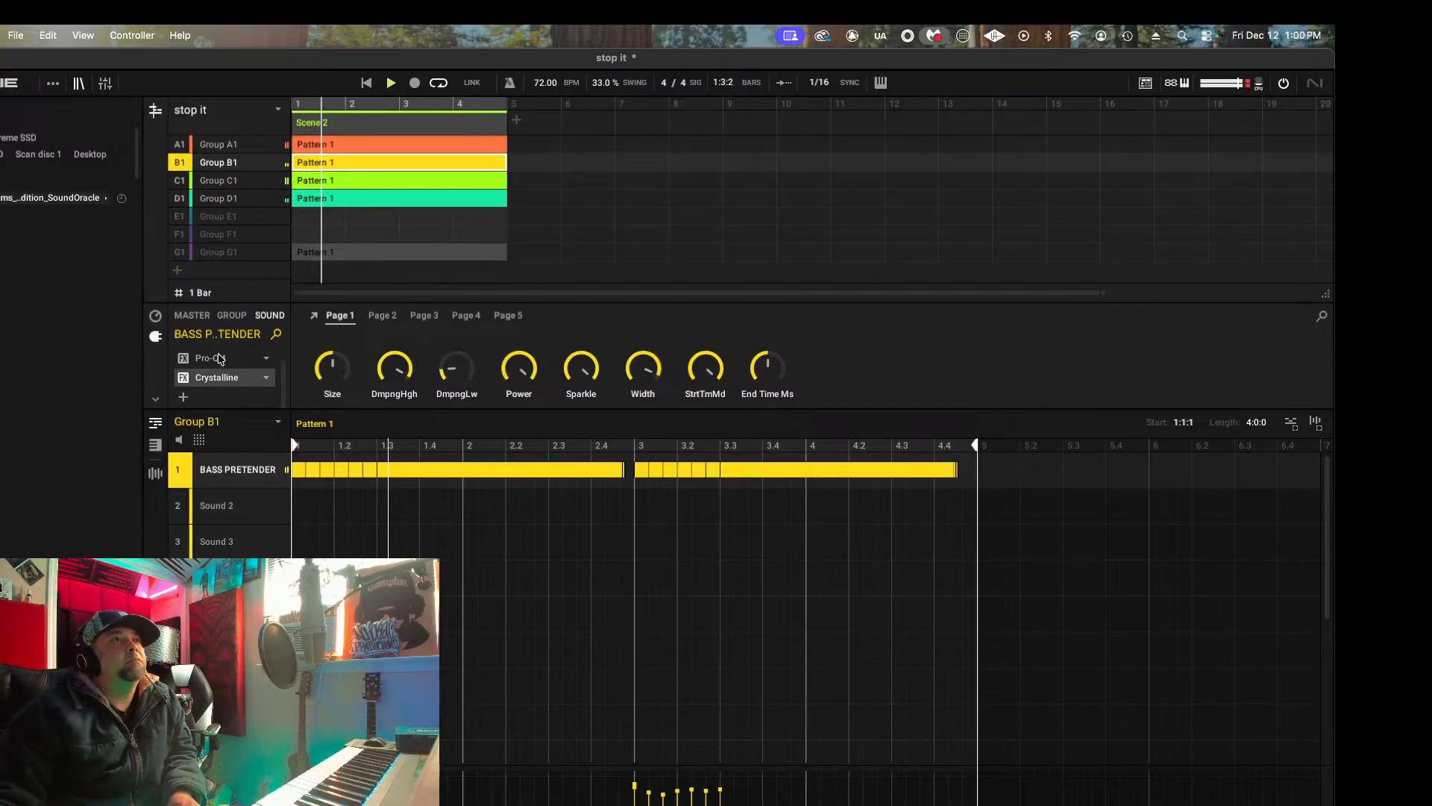
Step: In BASS PRETENDER's Pro-Q 4, lower the low cut and add two low-frequency cuts plus a -2.74 dB bell at 296.82 Hz
{"action": "left_click", "coordinate": [224, 358]}
{"action": "left_click", "coordinate": [314, 318]}
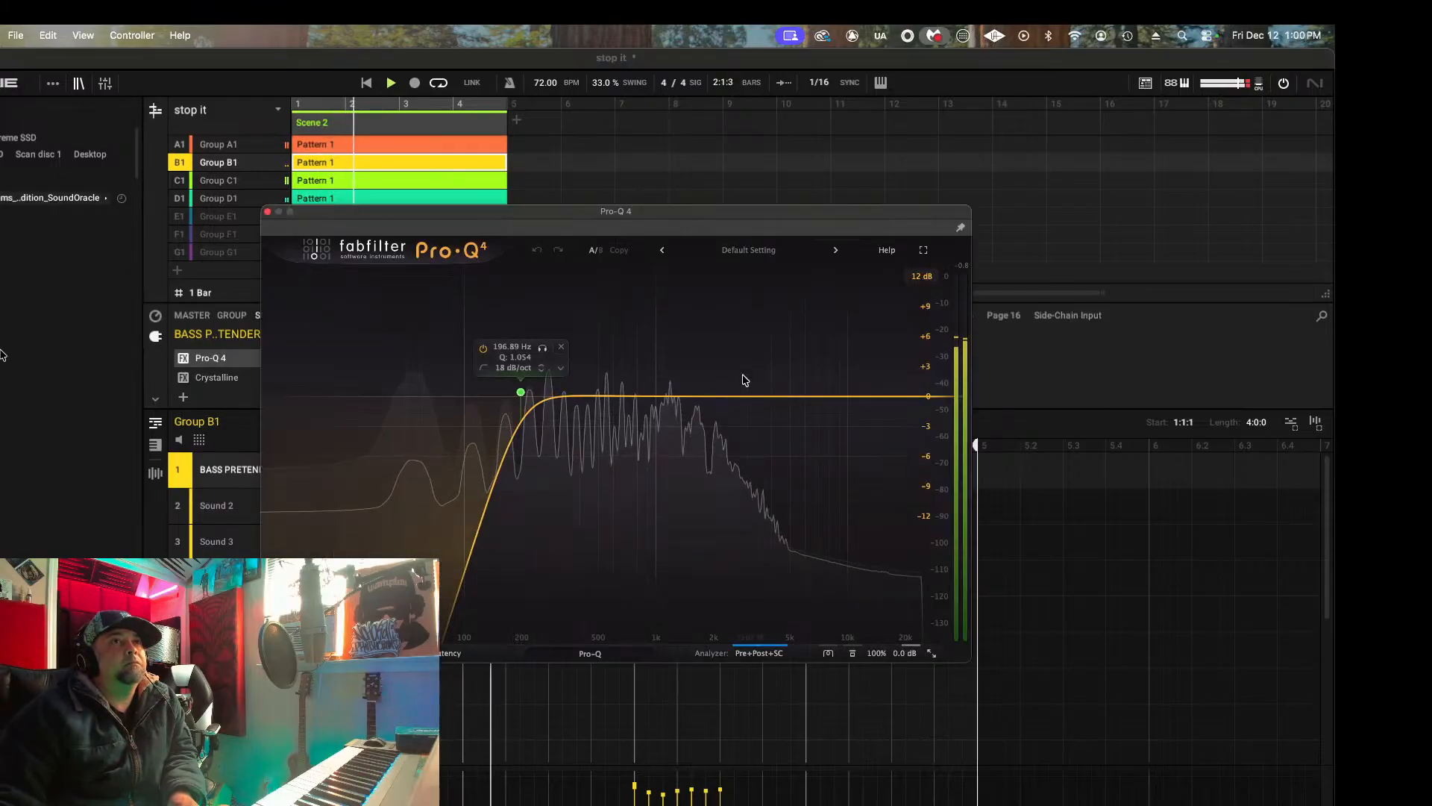
{"action": "left_click_drag", "start_coordinate": [563, 404], "coordinate": [473, 407]}
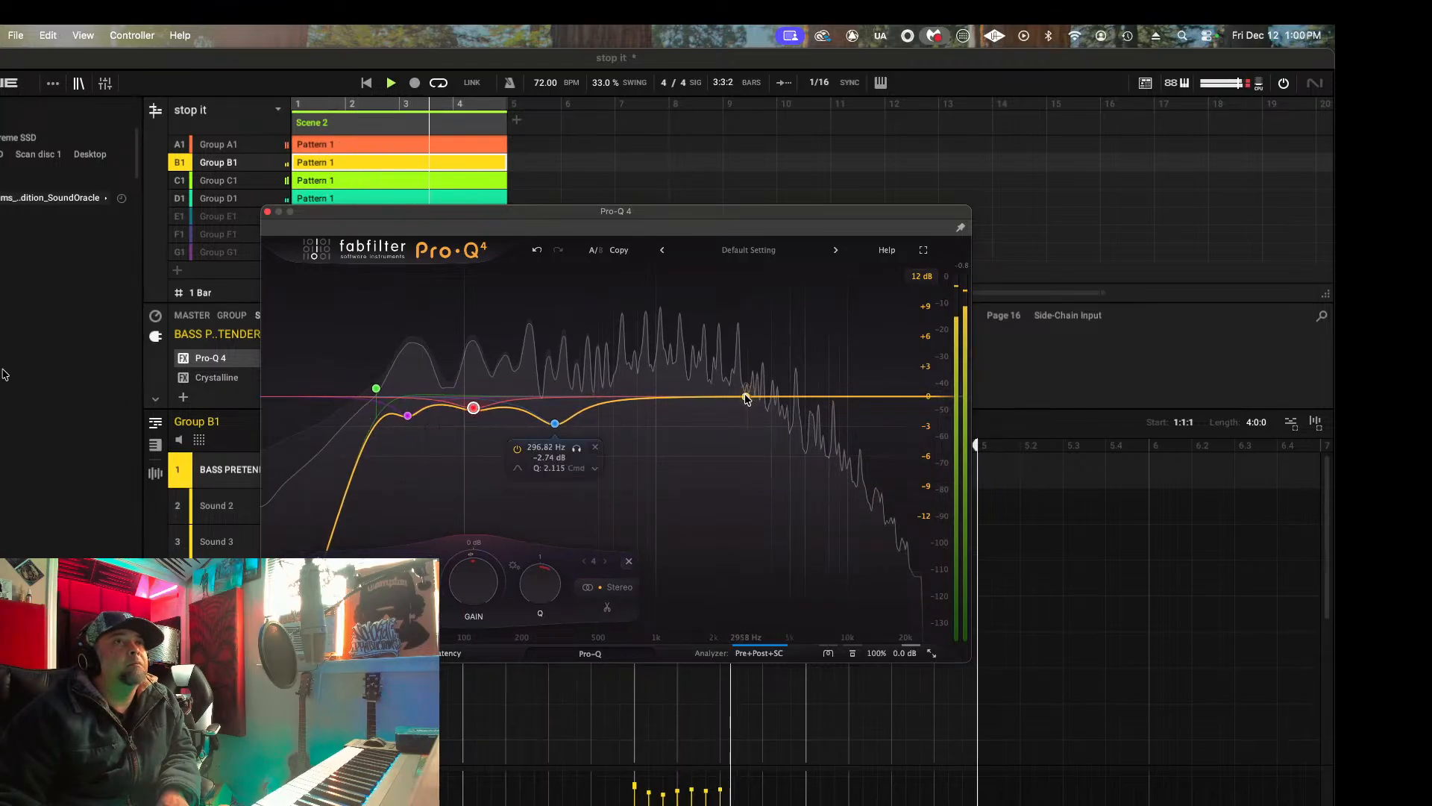
Step: Add a 0 dB bell at 1376.5 Hz with -1.76 dB dynamic range and a high-shelf cut on BASS PRETENDER
{"action": "left_click", "coordinate": [683, 396]}
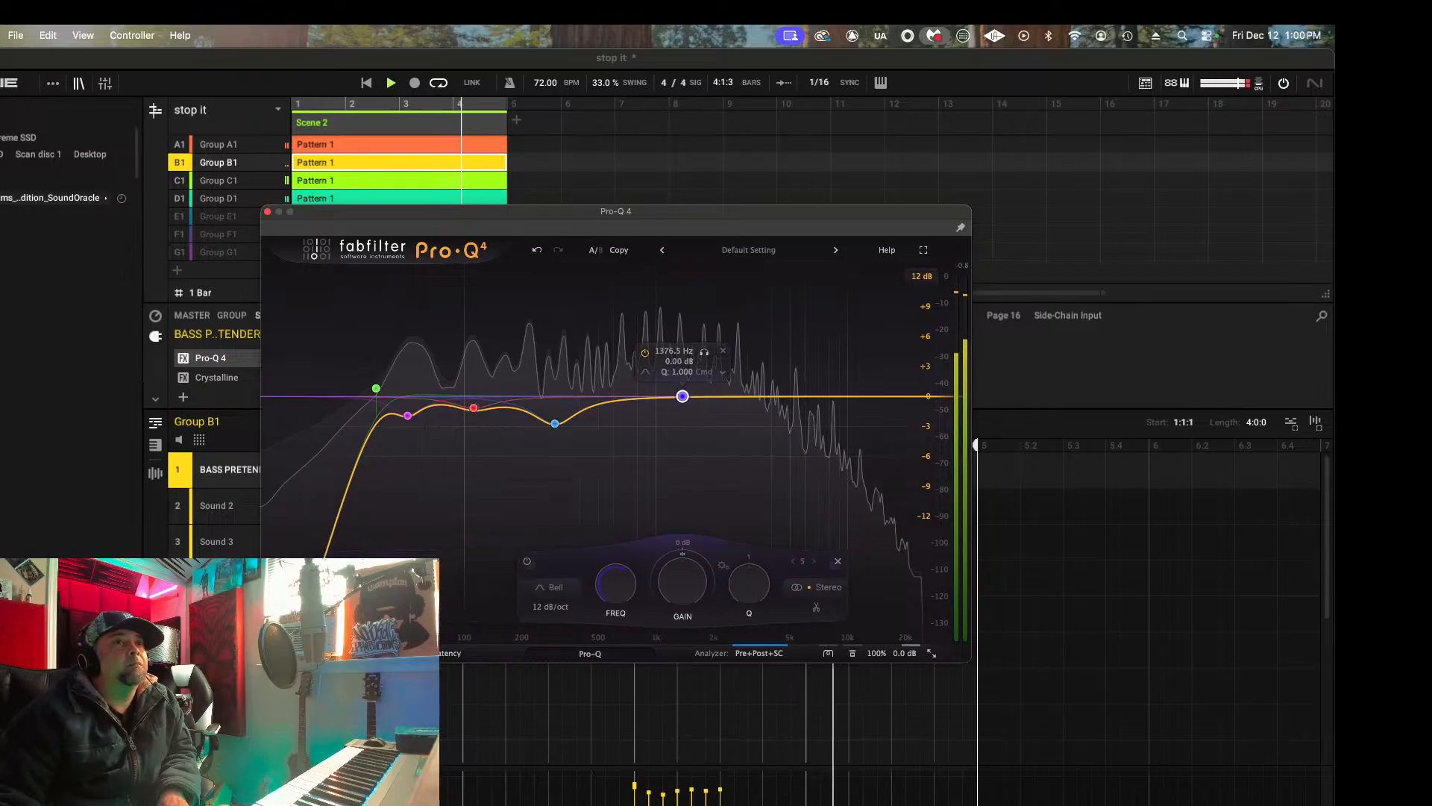
{"action": "left_click_drag", "start_coordinate": [661, 566], "coordinate": [666, 609]}
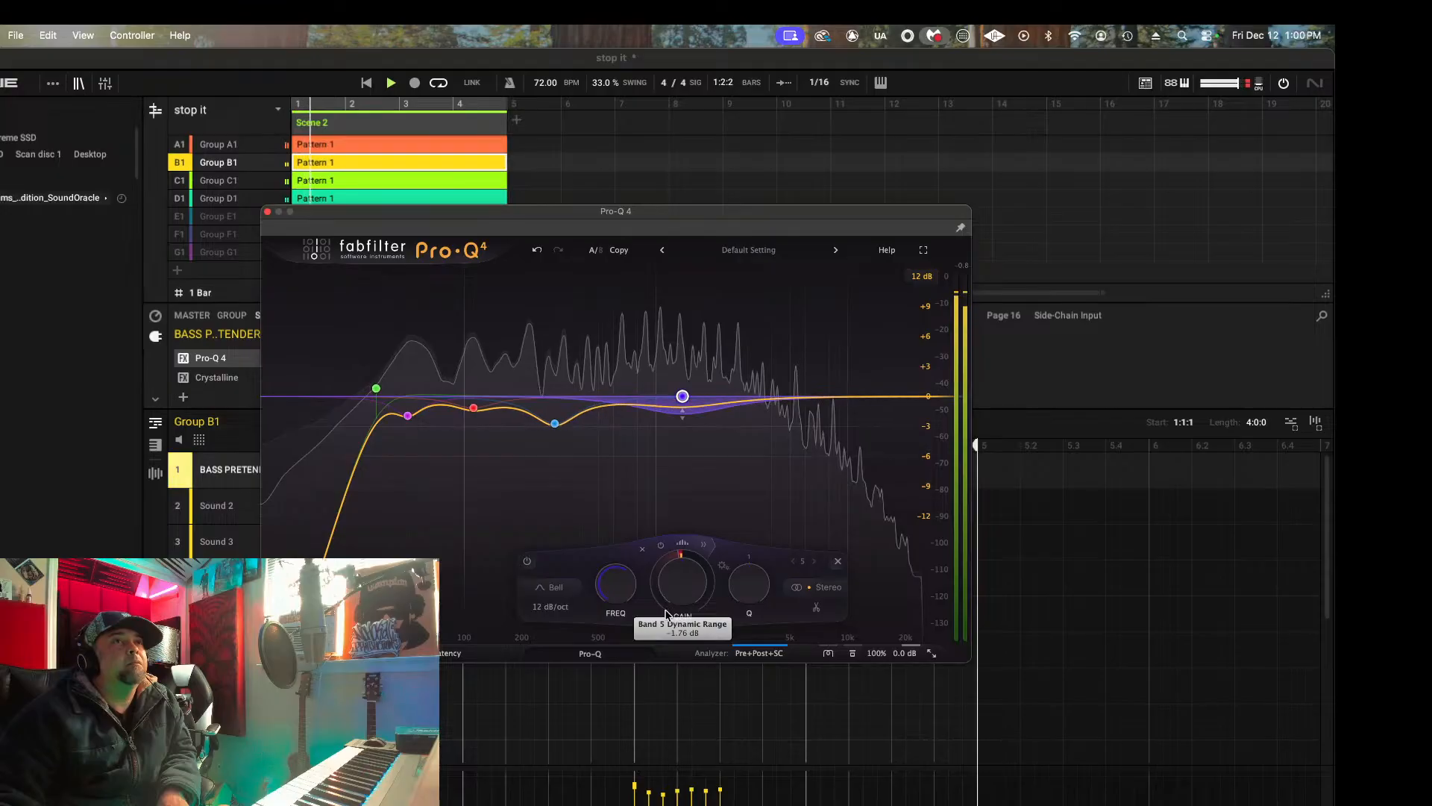
{"action": "left_click", "coordinate": [848, 396]}
{"action": "left_click_drag", "start_coordinate": [847, 396], "coordinate": [776, 410]}
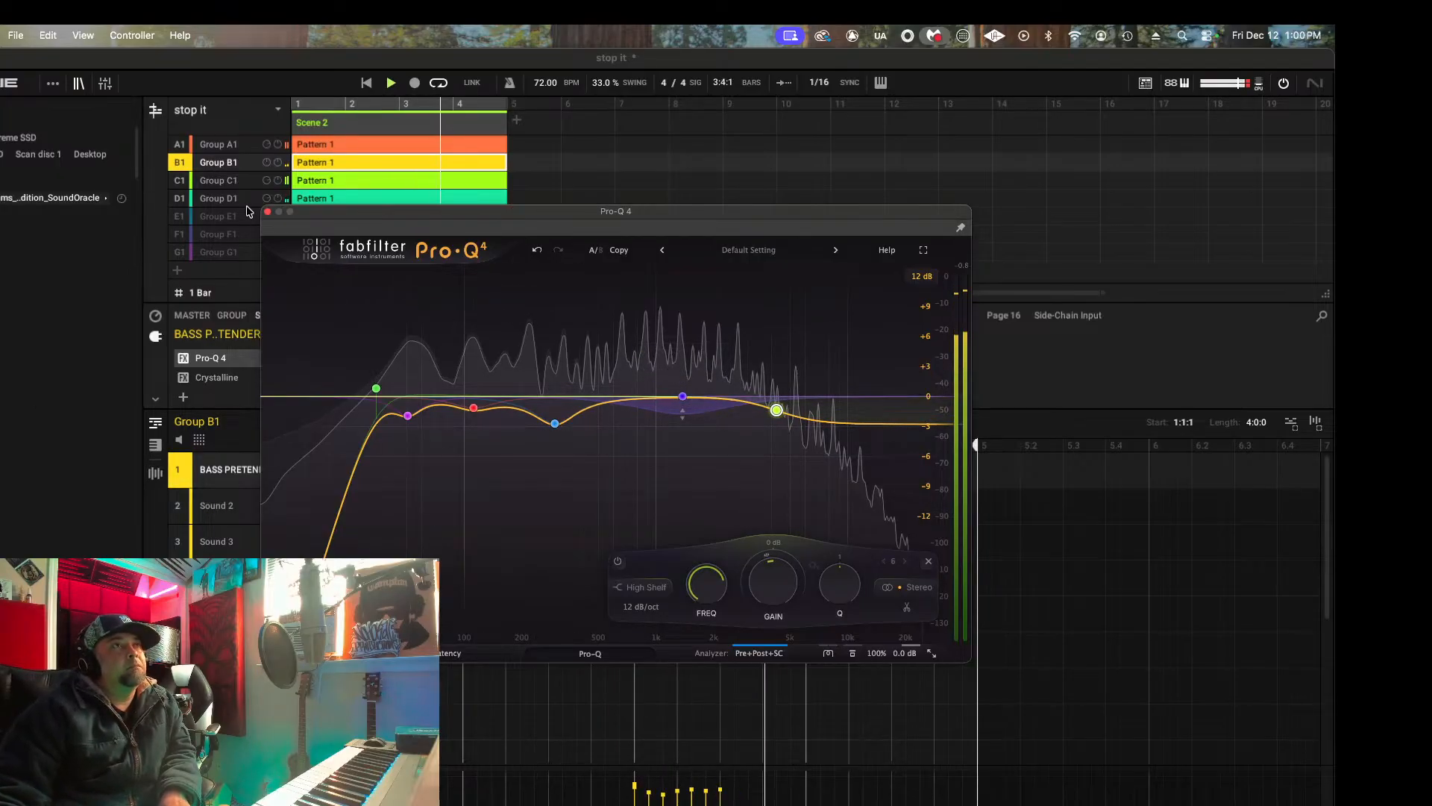
{"action": "left_click", "coordinate": [274, 214]}
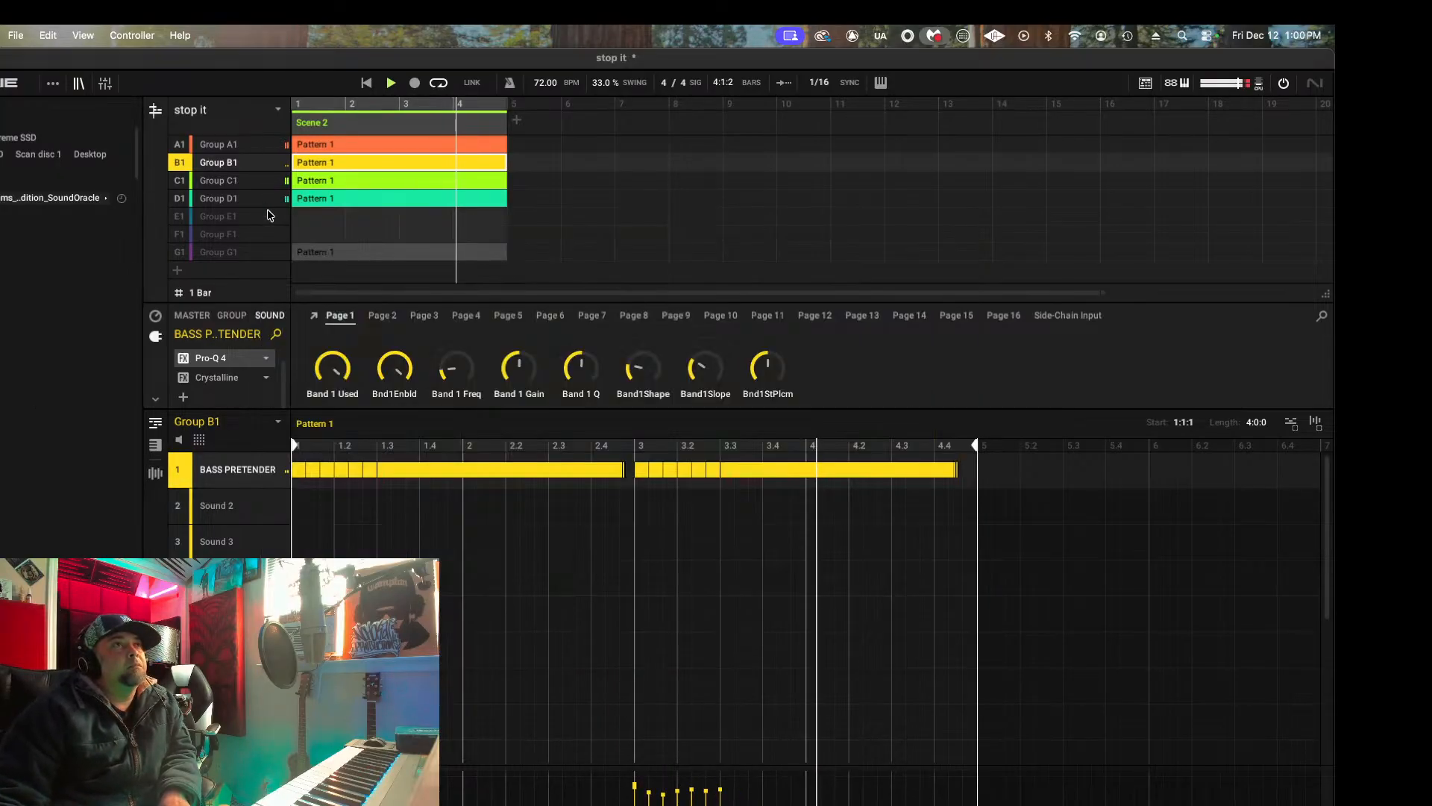
Step: Add the Denise Audio Bass XXL plugin after Pro-Q 3 on the kick cute sound
{"action": "left_click", "coordinate": [231, 183]}
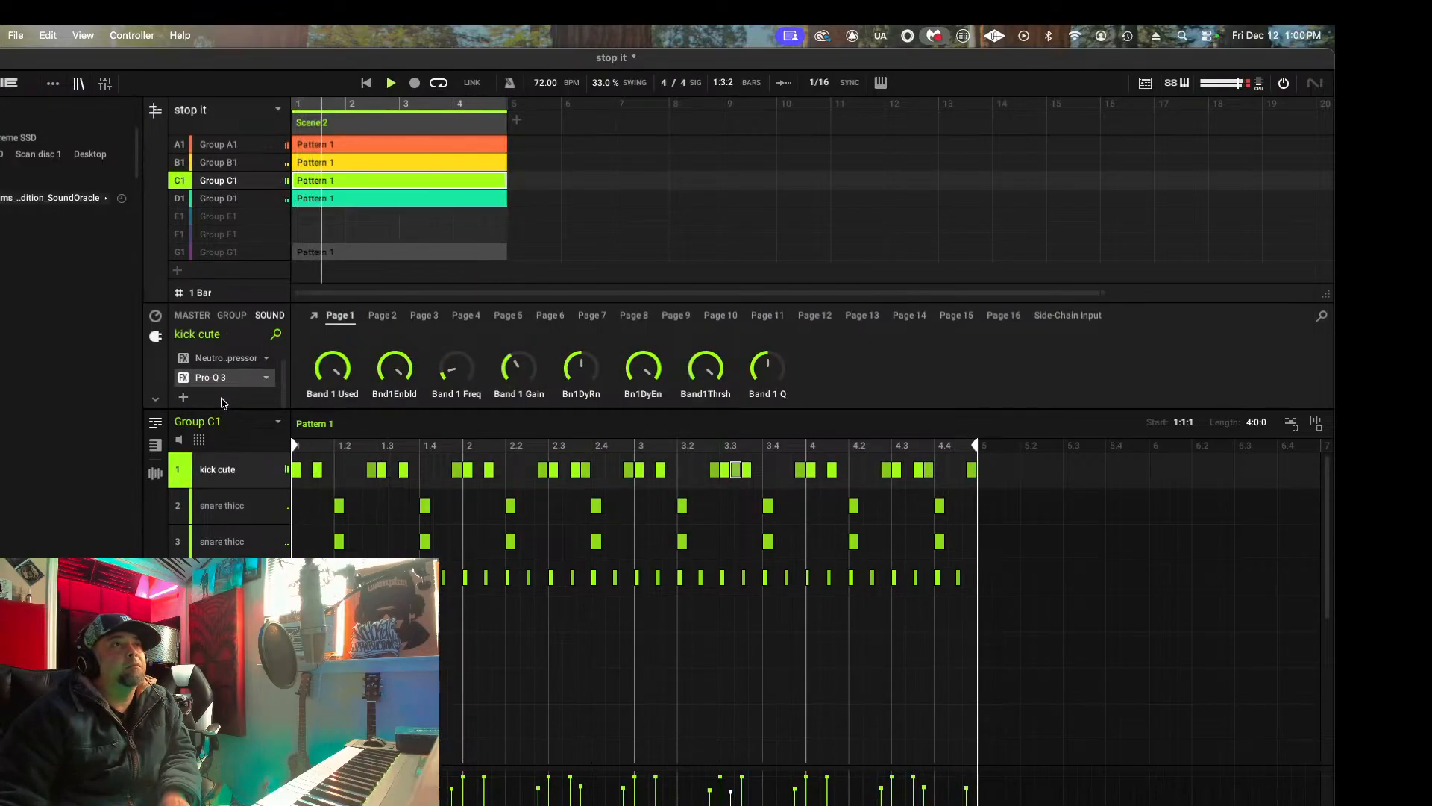
{"action": "left_click", "coordinate": [224, 397]}
{"action": "mouse_move", "coordinate": [276, 445]}
{"action": "mouse_move", "coordinate": [368, 444]}
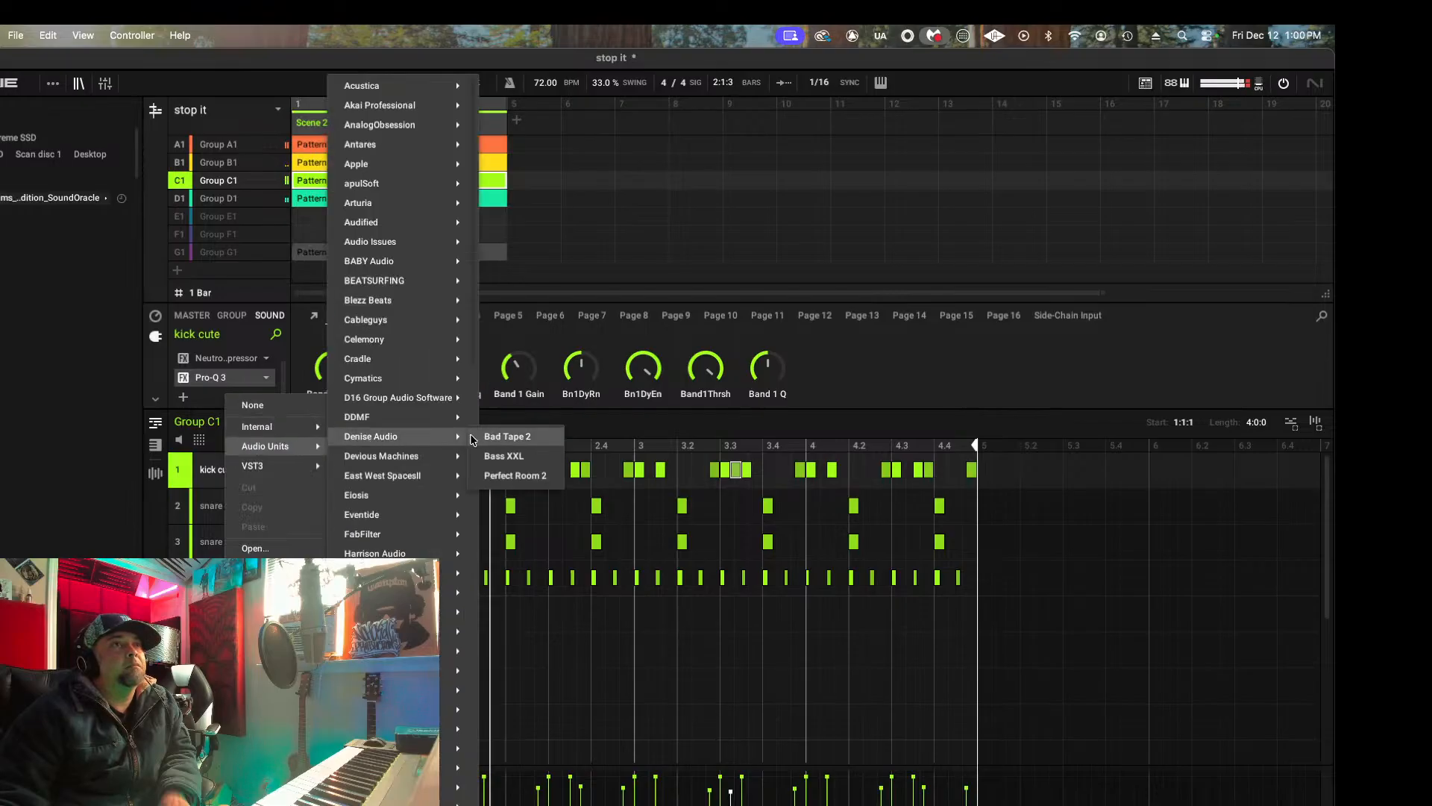
{"action": "left_click", "coordinate": [501, 455]}
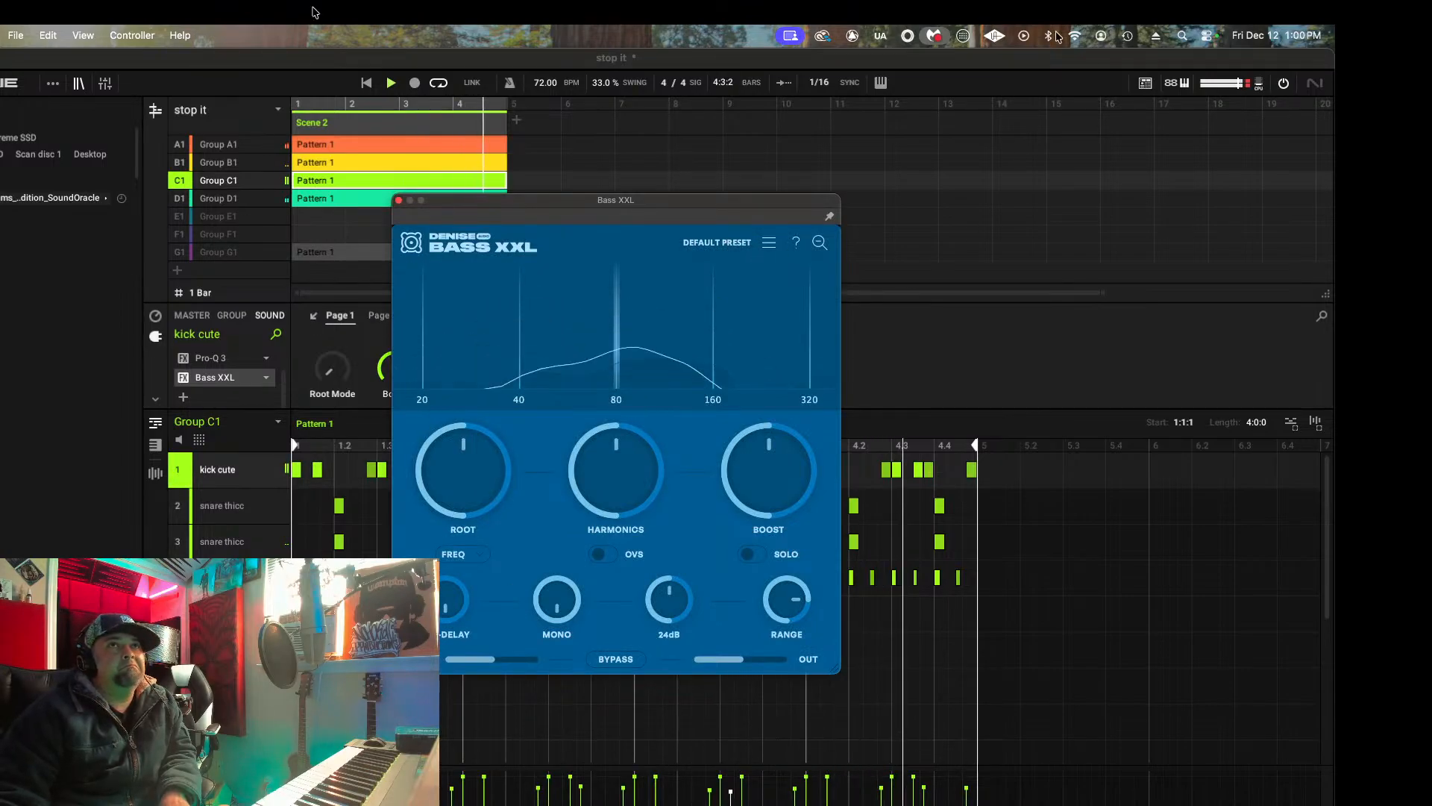
Step: Switch to Mixed In Key Live, analyze the playing beat's key, and return to Bass XXL in Maschine
{"action": "left_click", "coordinate": [907, 37]}
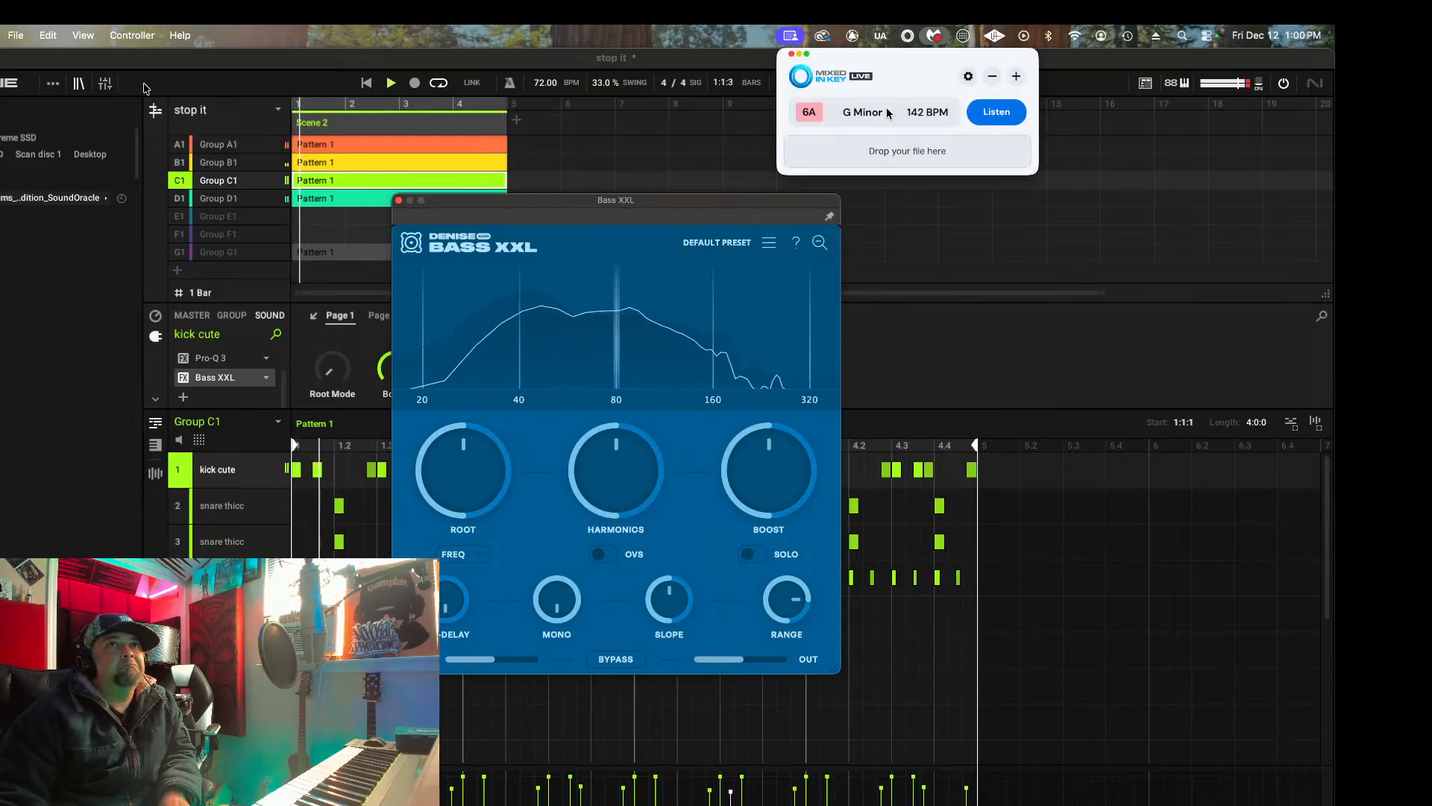
{"action": "left_click", "coordinate": [981, 116]}
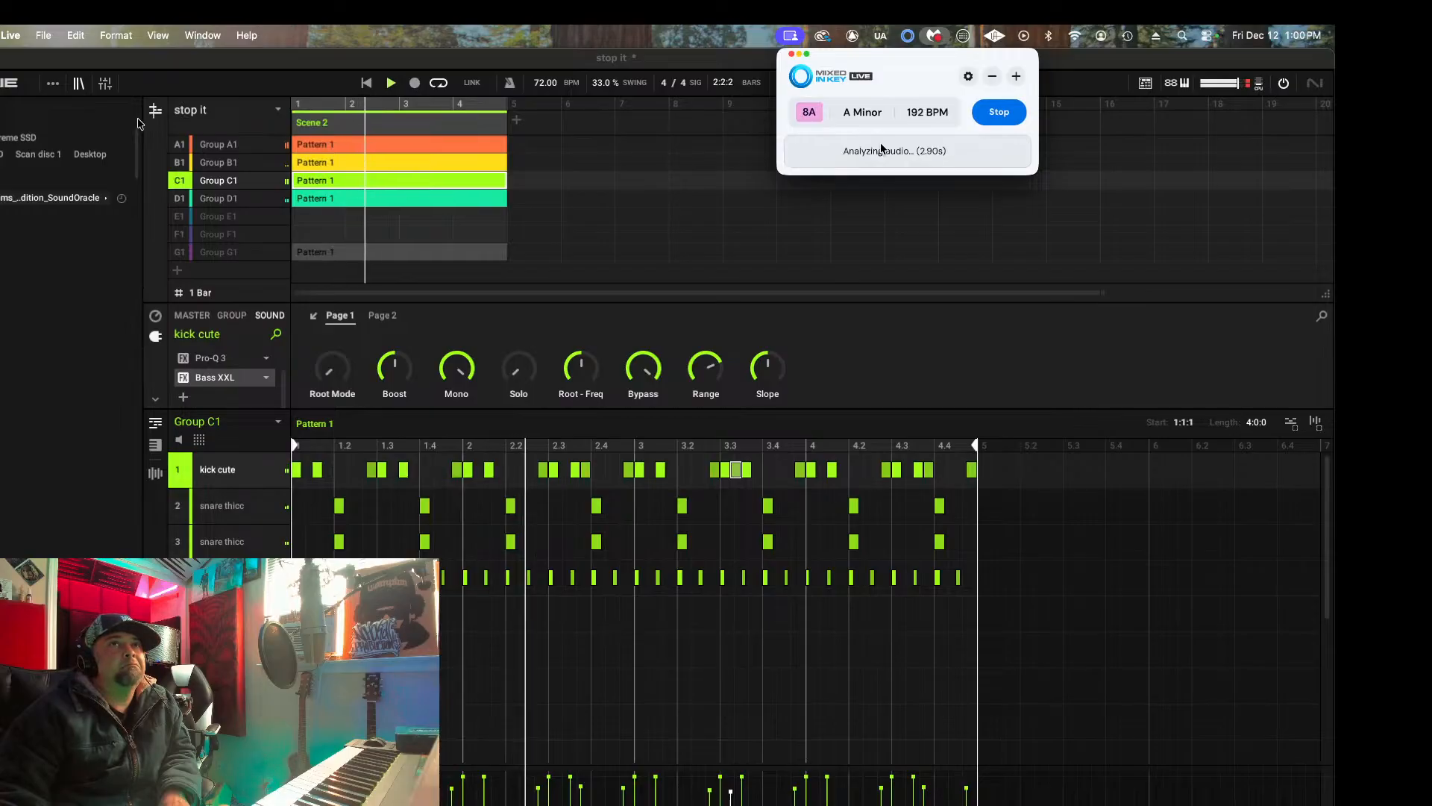
{"action": "left_click", "coordinate": [999, 111]}
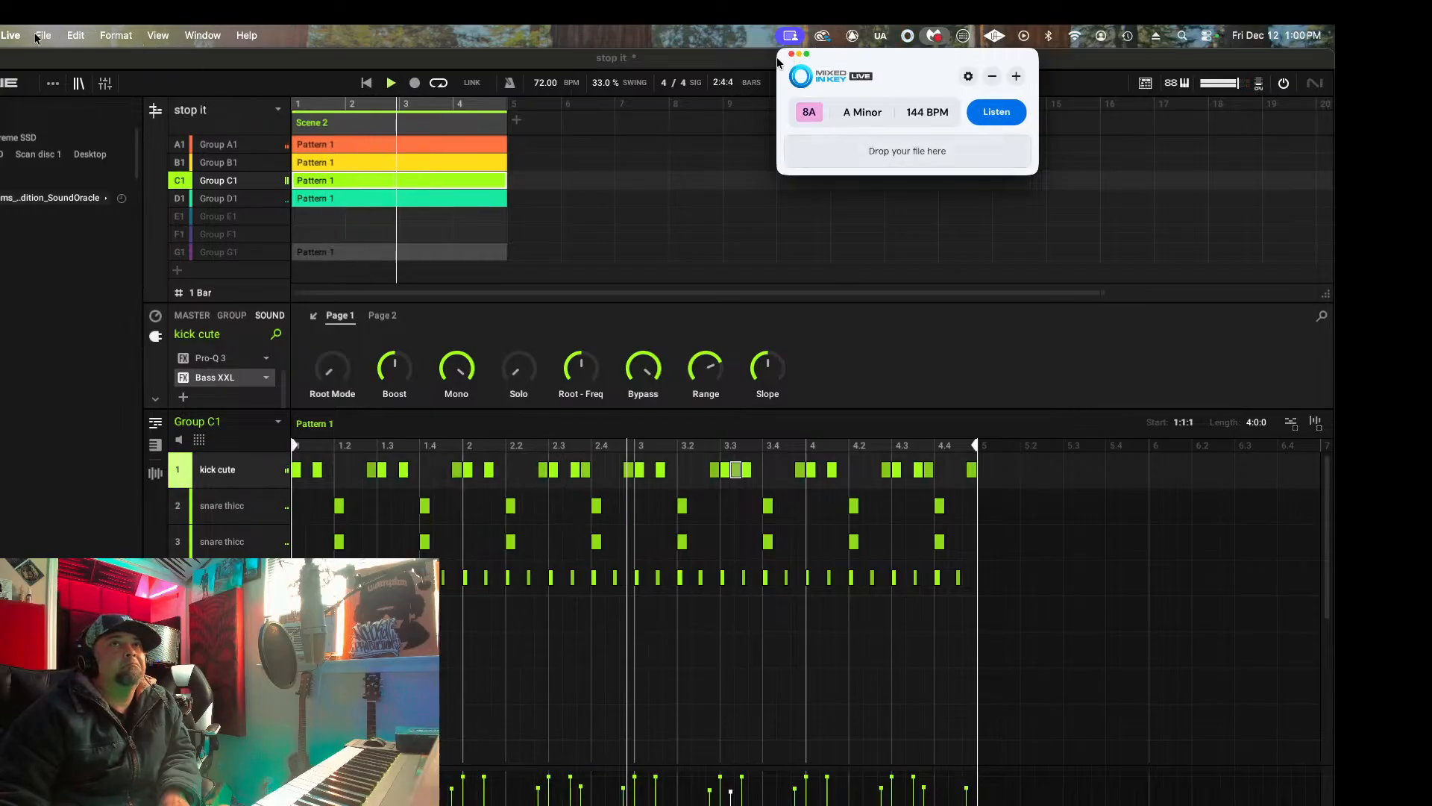
{"action": "left_click", "coordinate": [729, 82]}
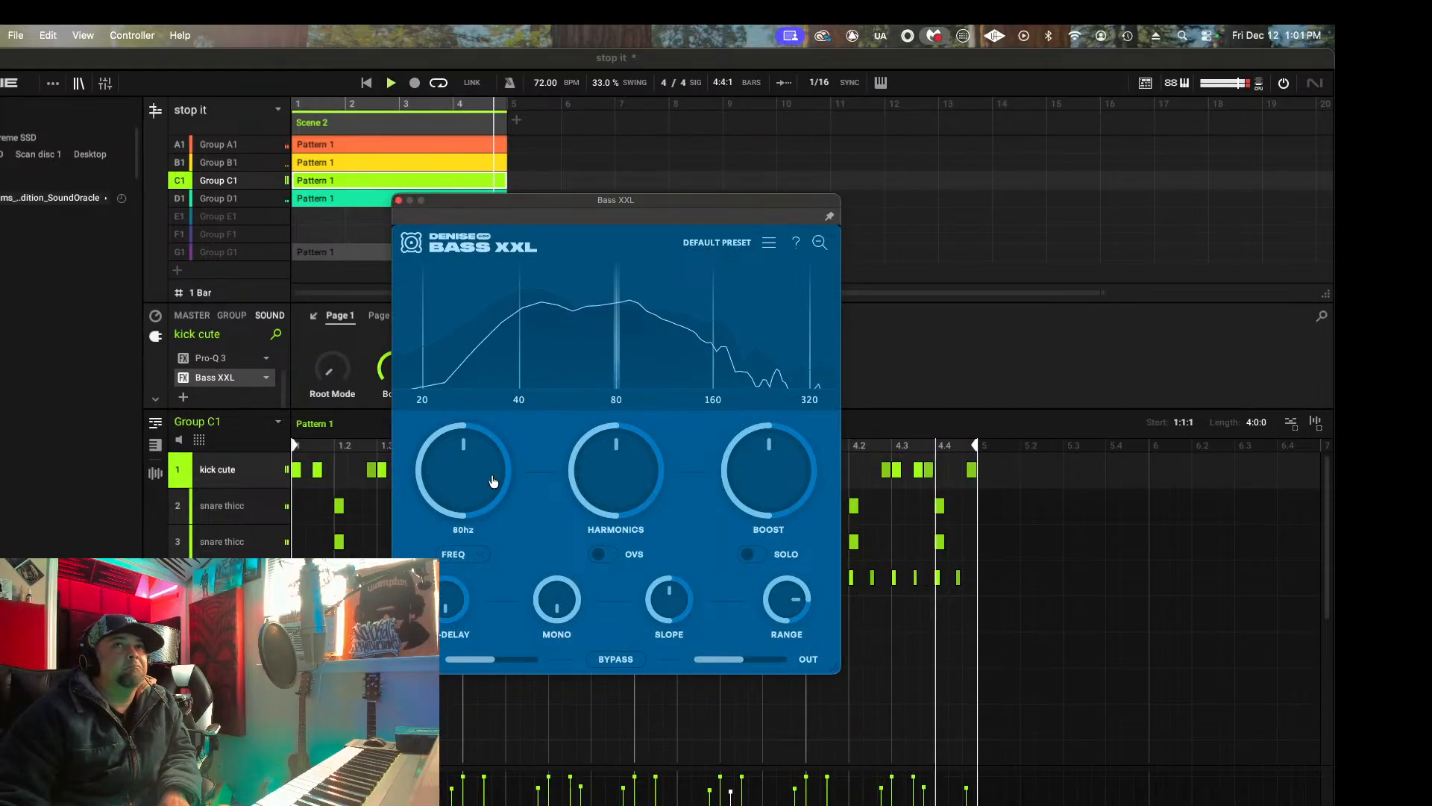
Step: In the kick cute sound's Bass XXL, set the root to note A2 and harmonics to 72%, lower the boost, and adjust the mono amount
{"action": "left_click", "coordinate": [472, 558]}
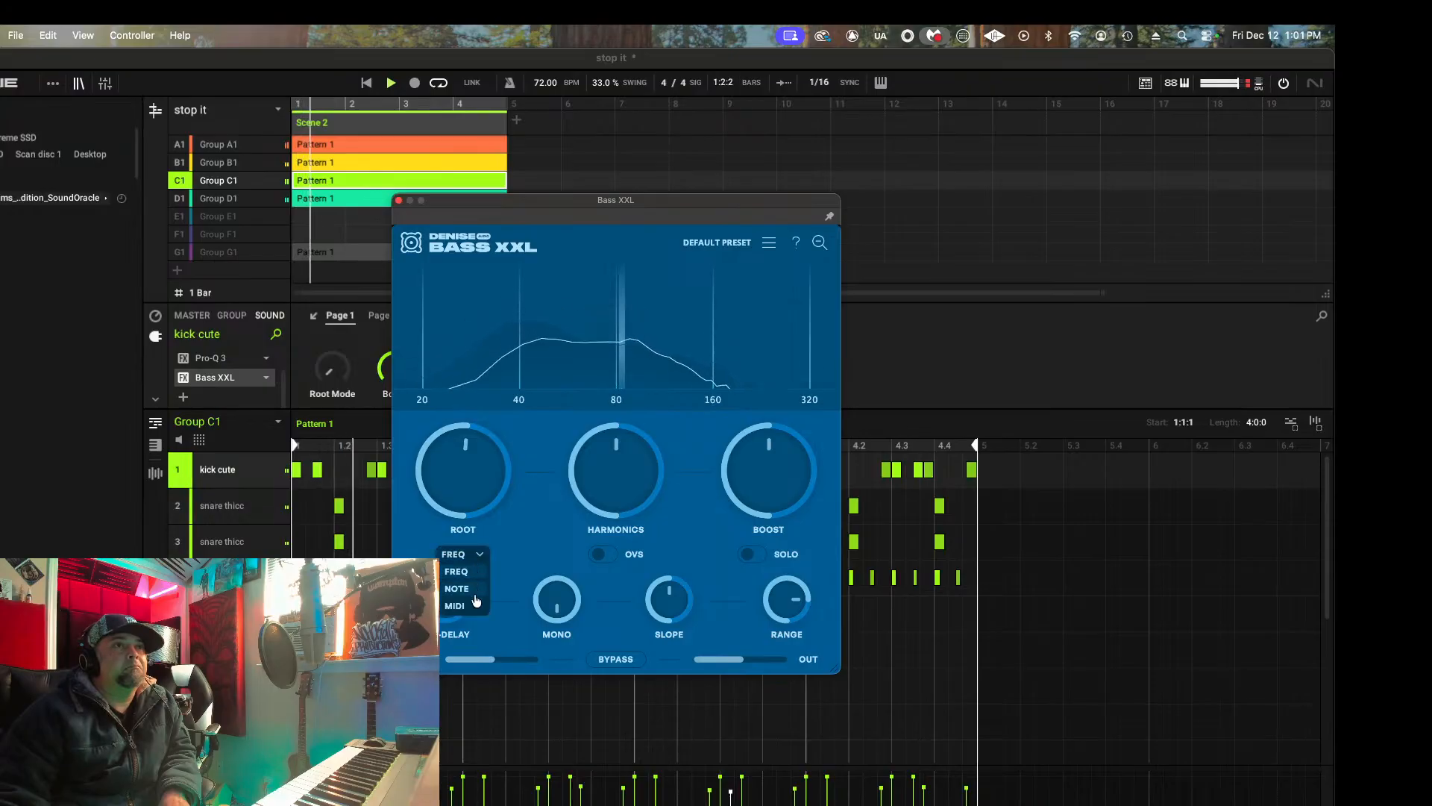
{"action": "left_click", "coordinate": [451, 574]}
{"action": "left_click_drag", "start_coordinate": [483, 441], "coordinate": [485, 433]}
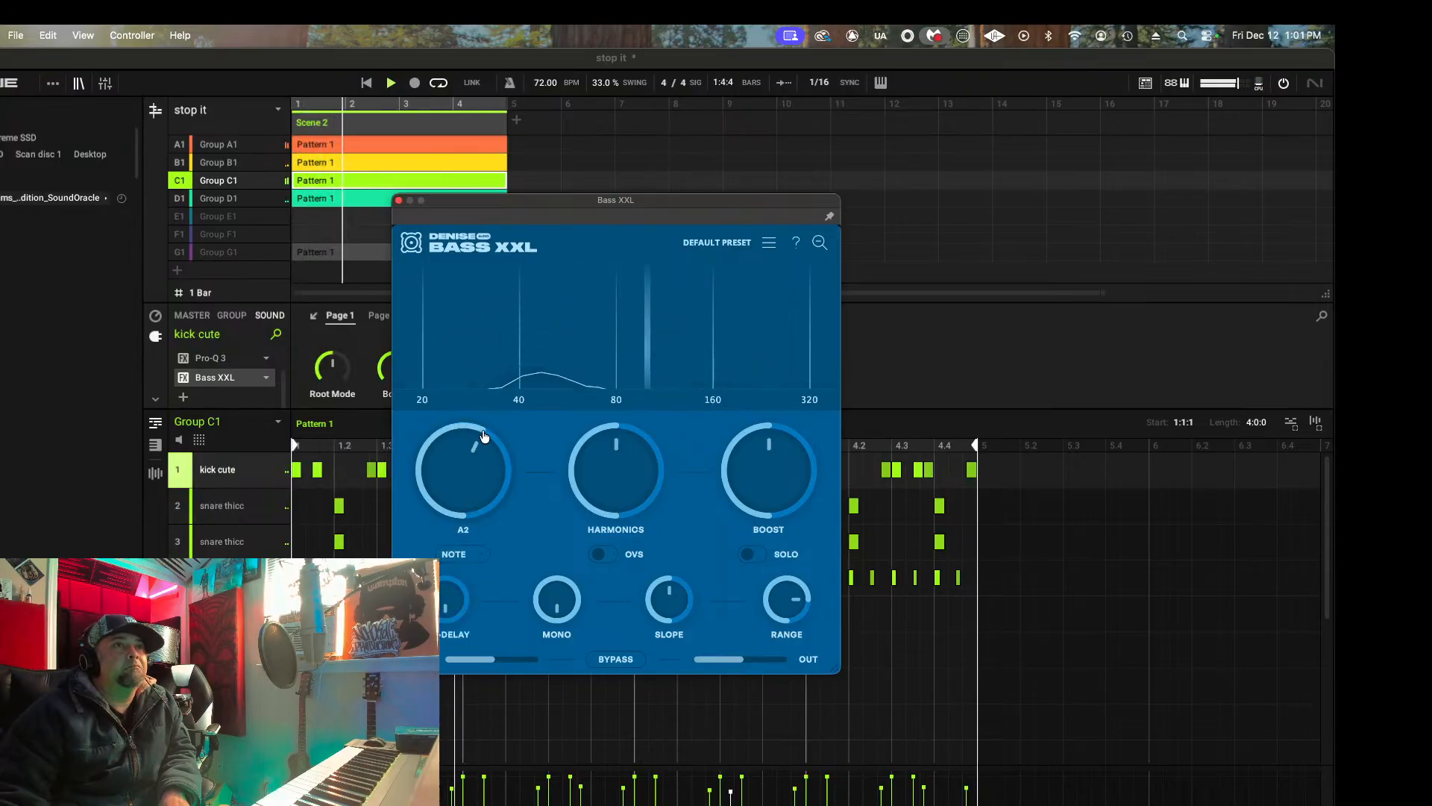
{"action": "left_click_drag", "start_coordinate": [639, 458], "coordinate": [644, 431]}
{"action": "mouse_move", "coordinate": [755, 465]}
{"action": "left_mouse_down"}
{"action": "mouse_move", "coordinate": [764, 411]}
{"action": "mouse_move", "coordinate": [757, 475]}
{"action": "left_mouse_up"}
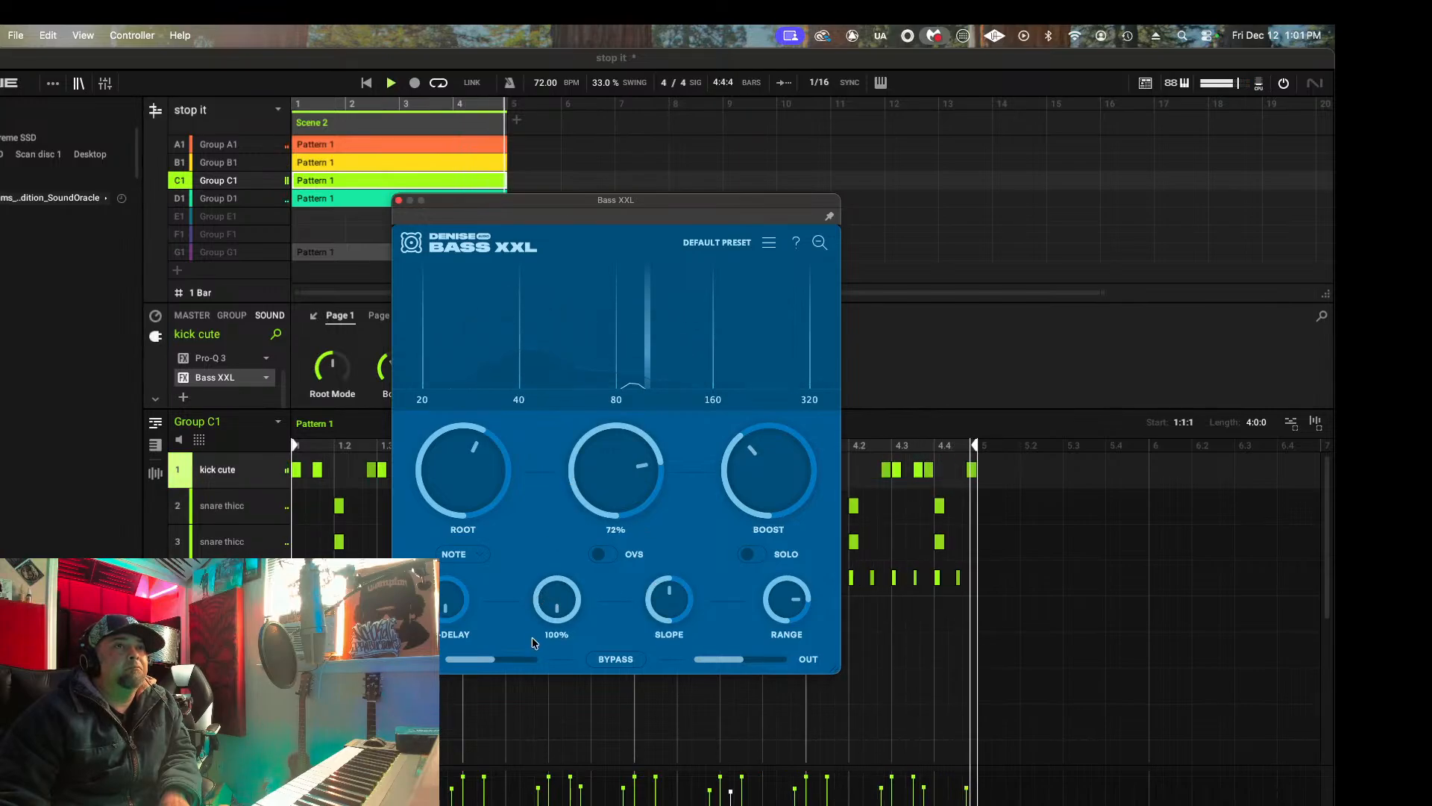
{"action": "left_click_drag", "start_coordinate": [552, 600], "coordinate": [585, 624]}
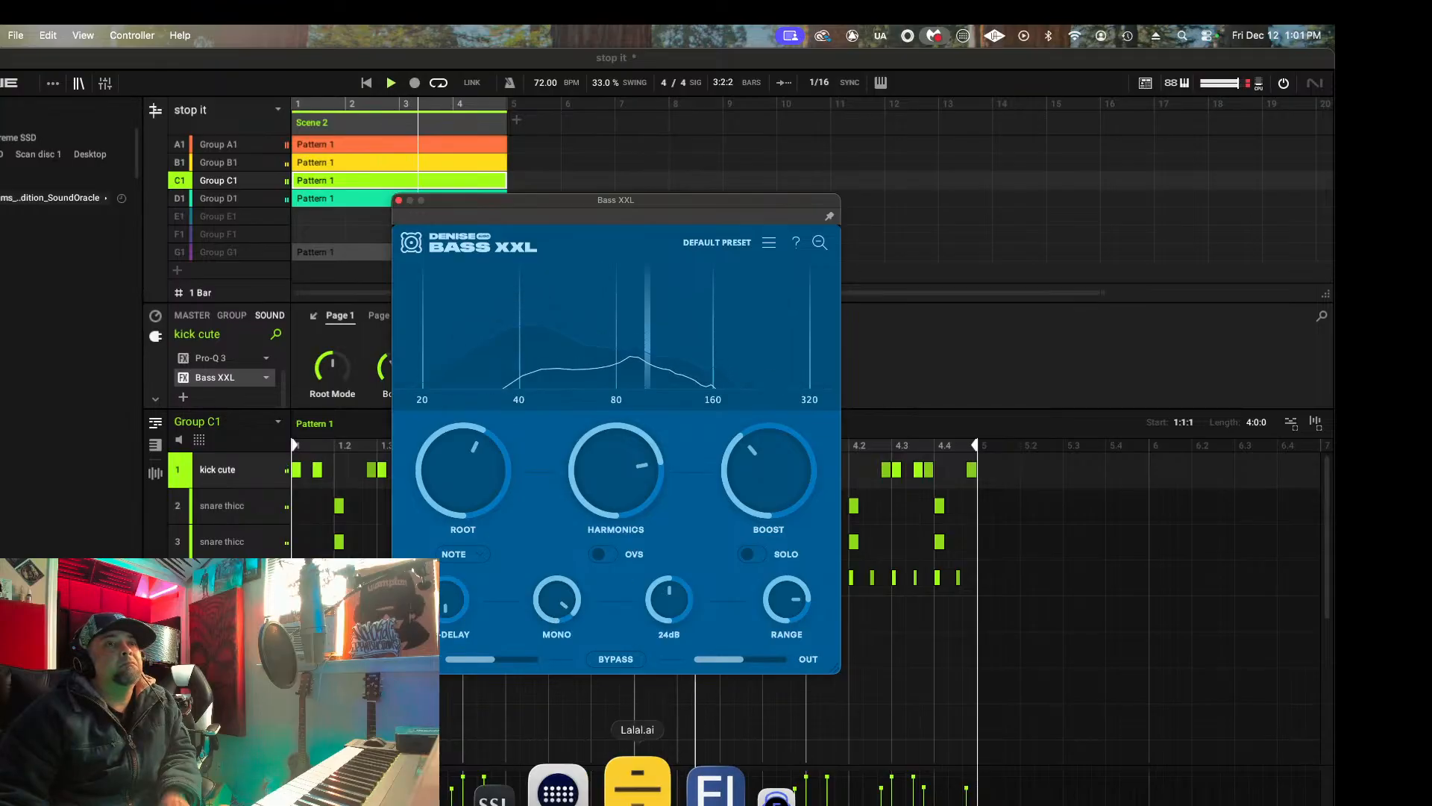
Step: Switch to Streamlabs Desktop and open the stream's YouTube chat in a web browser
{"action": "left_click", "coordinate": [586, 795]}
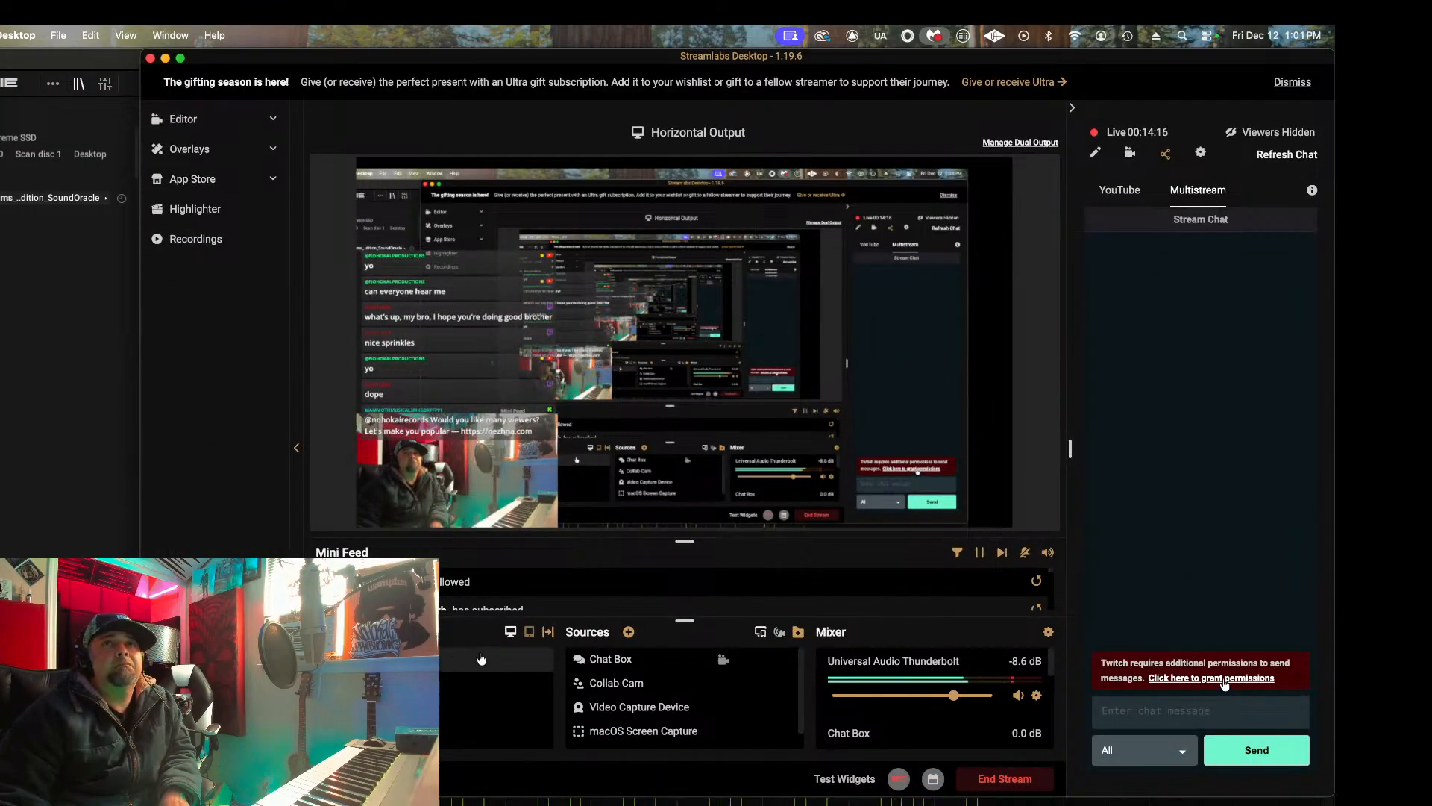
{"action": "left_click", "coordinate": [1125, 193]}
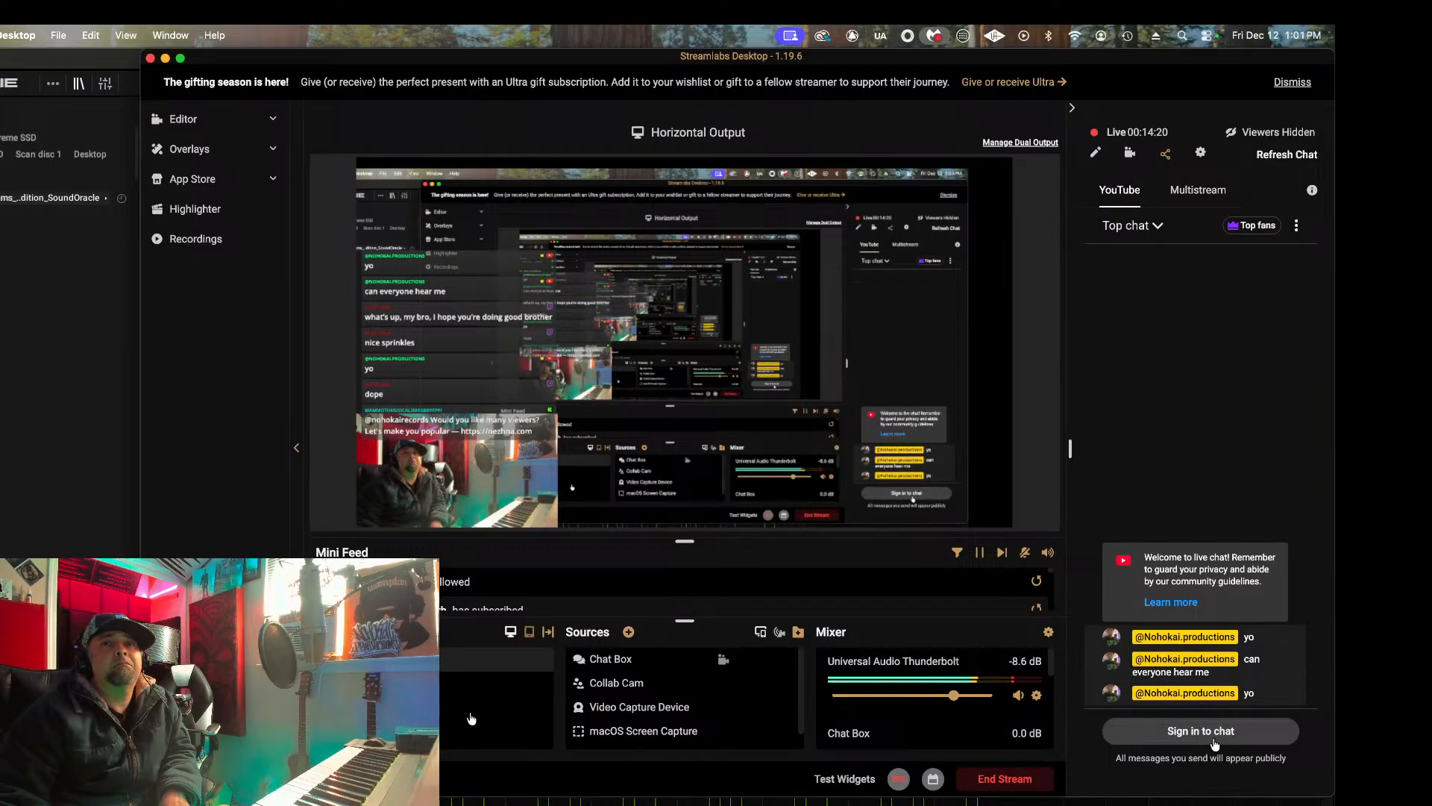
{"action": "left_click", "coordinate": [1214, 735]}
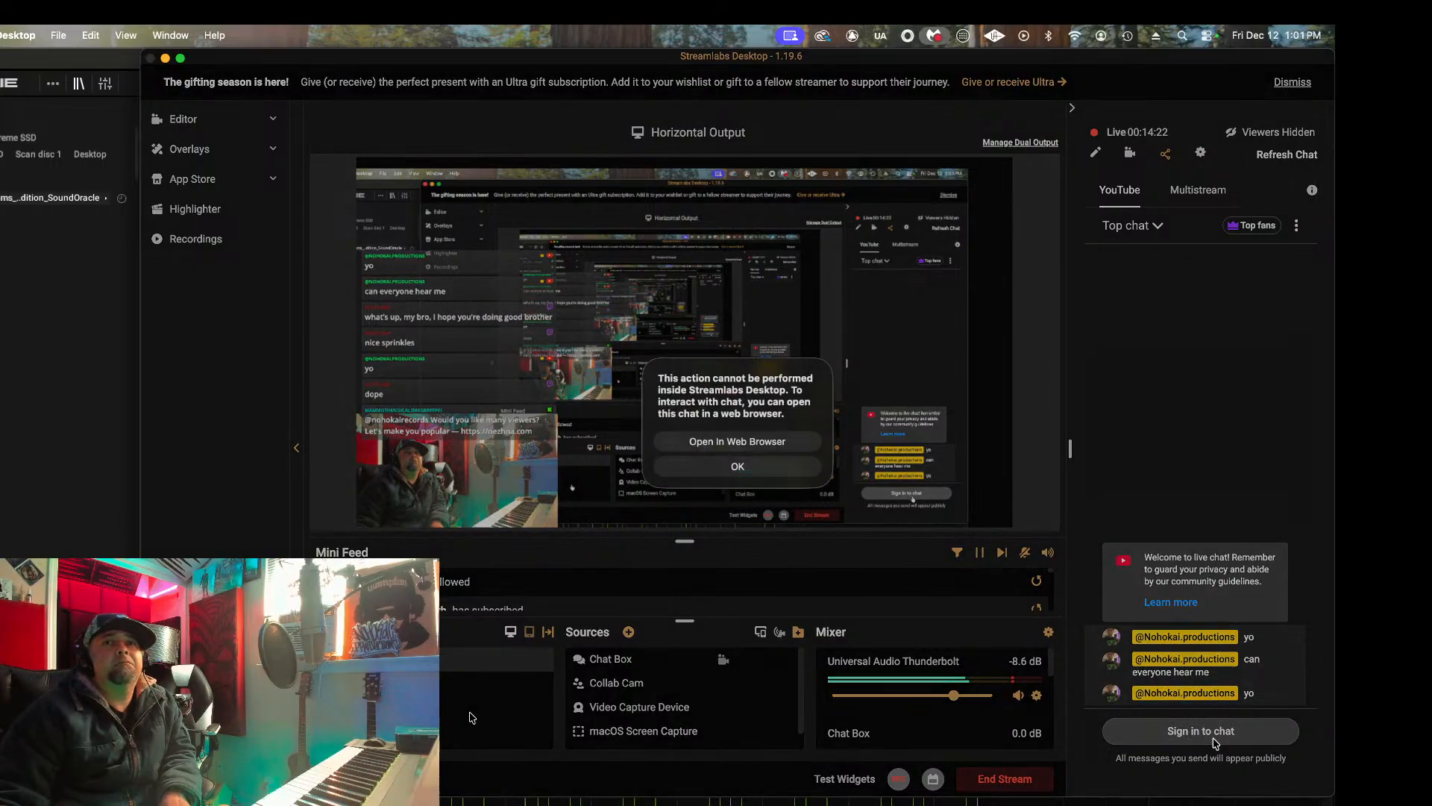
{"action": "left_click", "coordinate": [737, 440]}
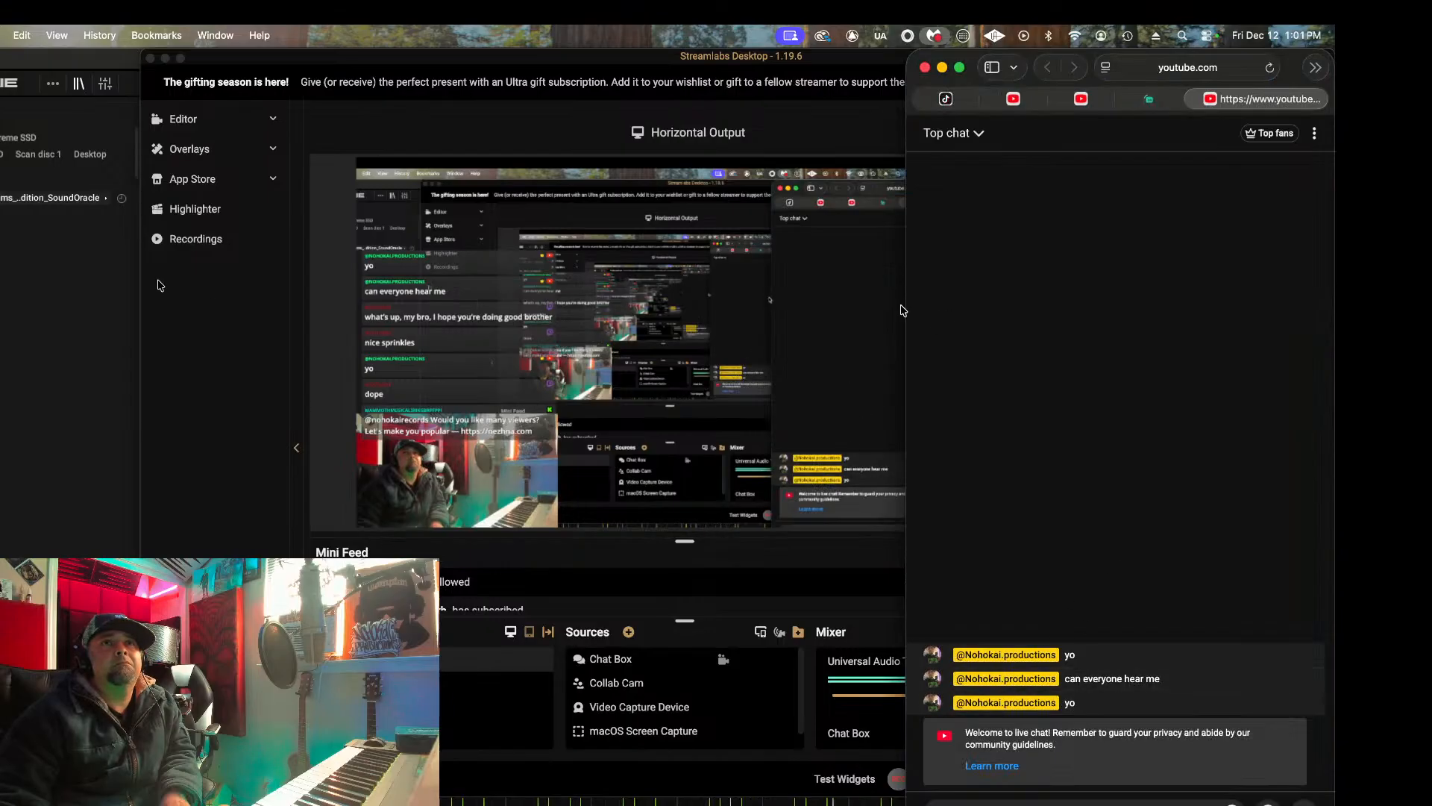
Step: Widen the chat browser window, check the Top Fans leaderboard, and switch the message view to Live chat
{"action": "left_click_drag", "start_coordinate": [905, 308], "coordinate": [337, 309]}
{"action": "left_click", "coordinate": [1314, 135]}
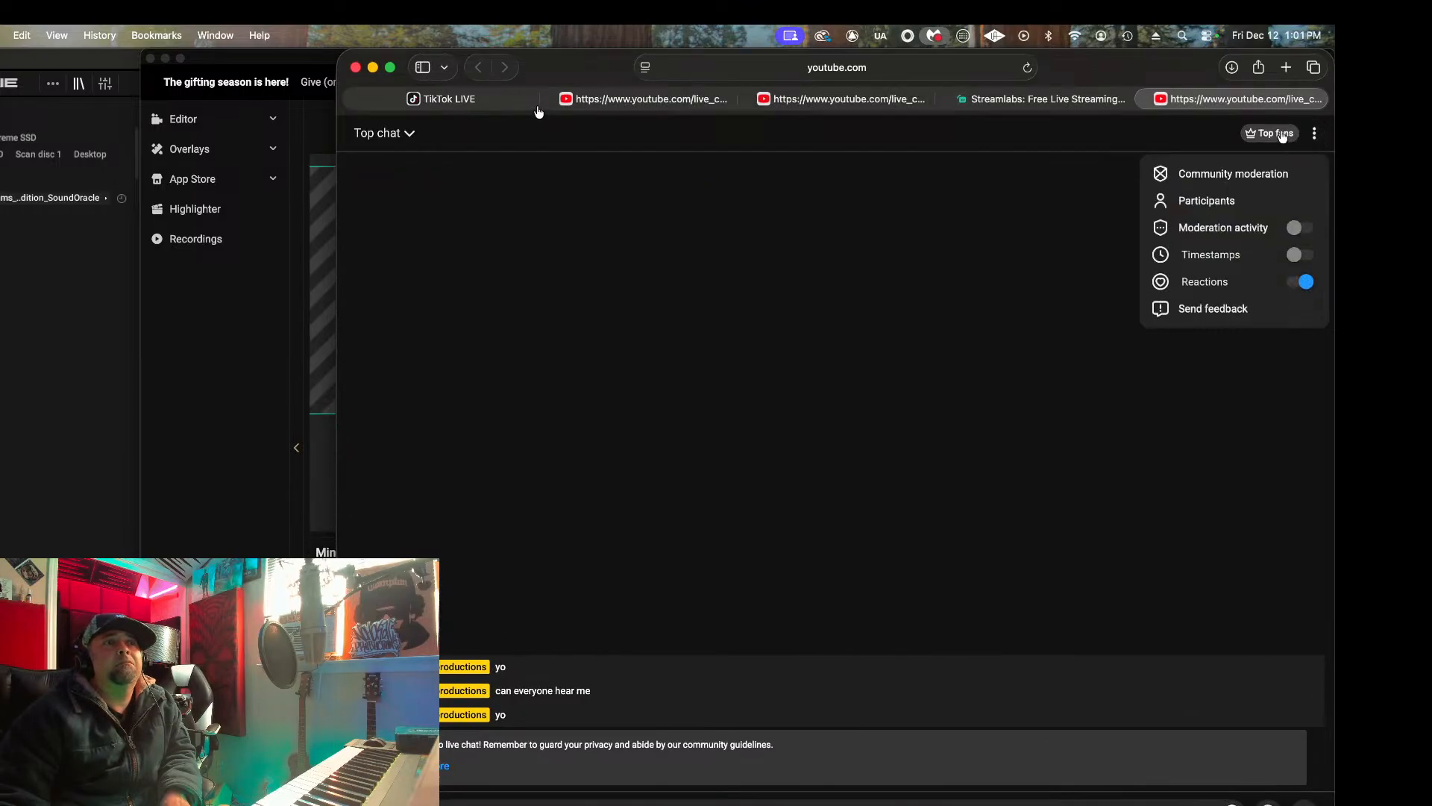
{"action": "left_click", "coordinate": [1283, 135]}
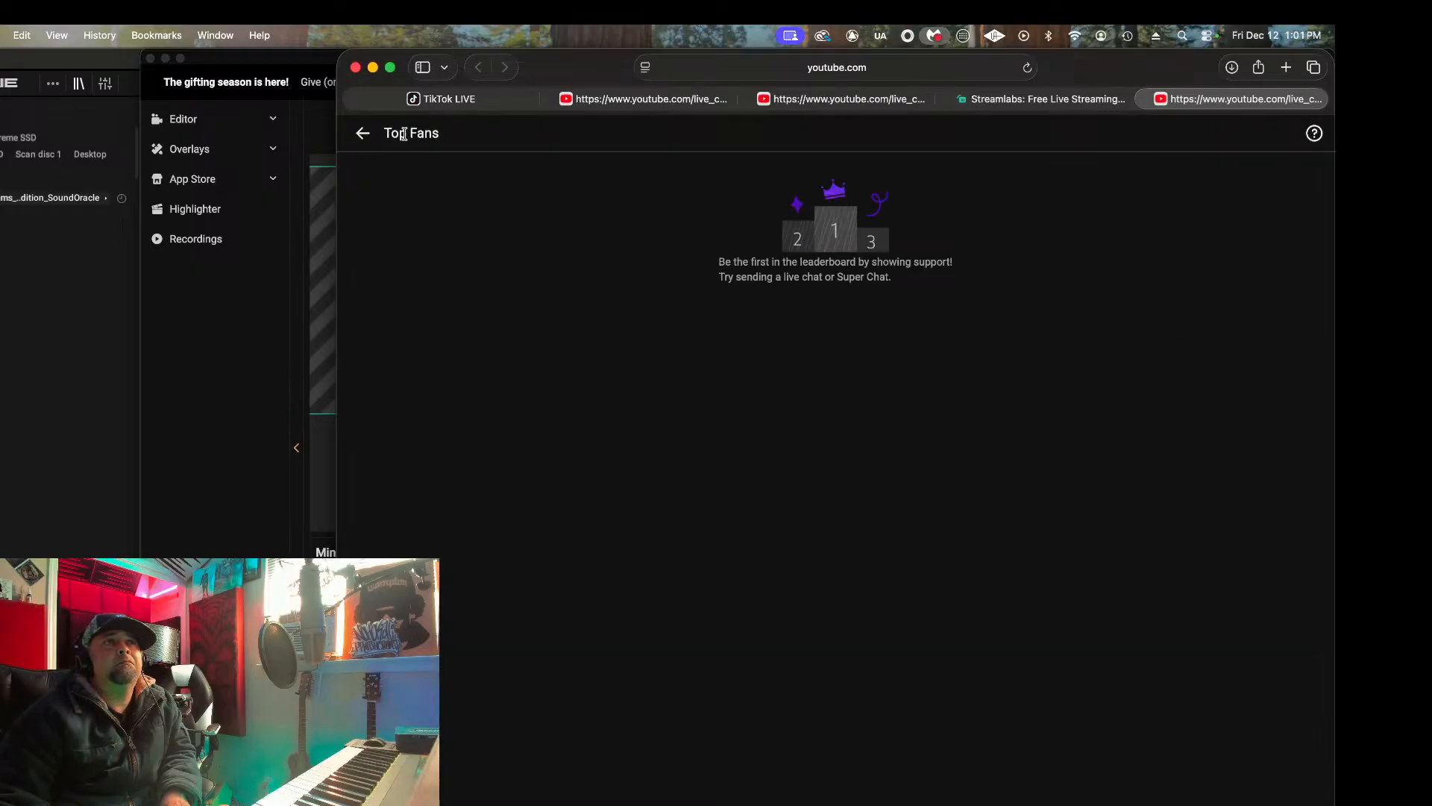
{"action": "left_click", "coordinate": [363, 135]}
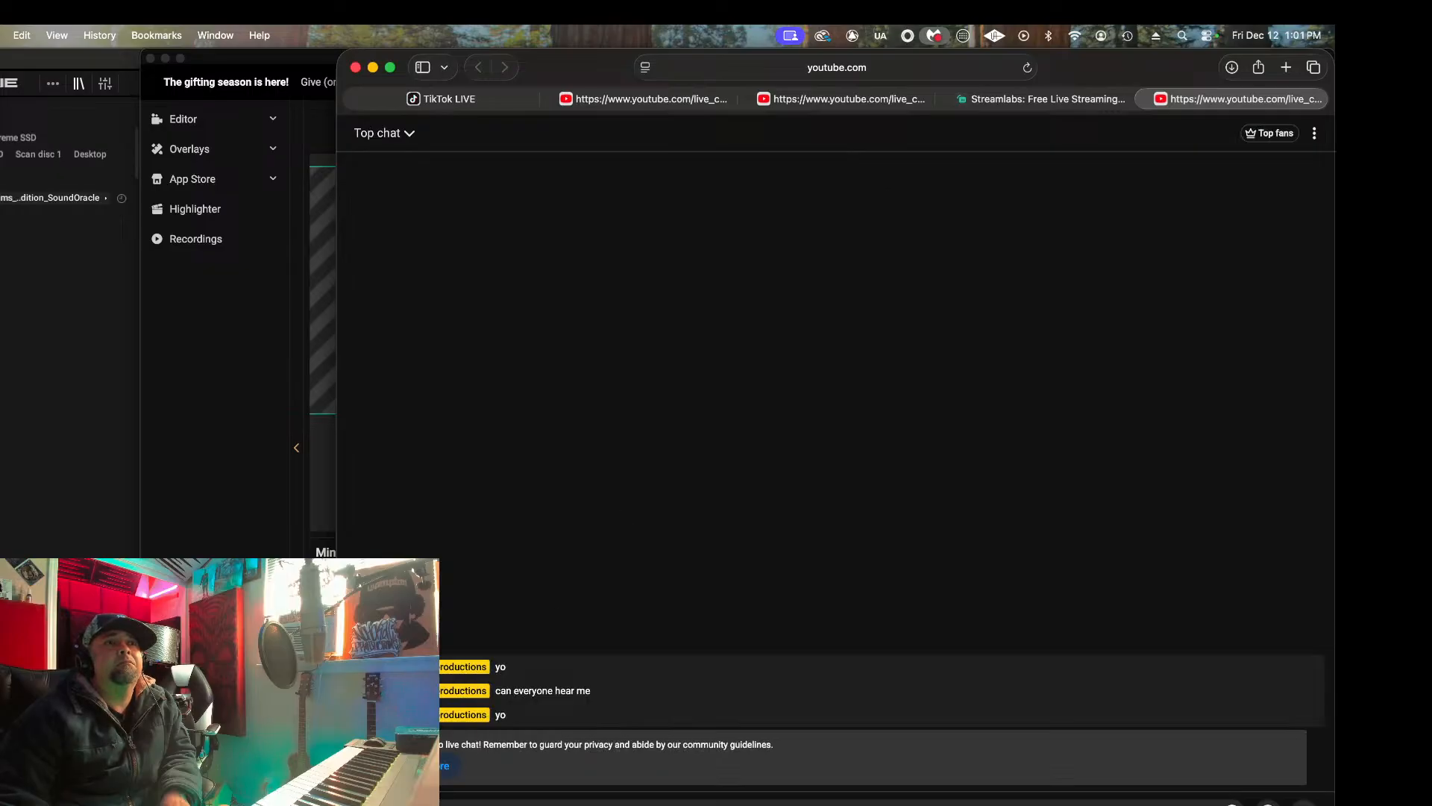
{"action": "left_click", "coordinate": [409, 134]}
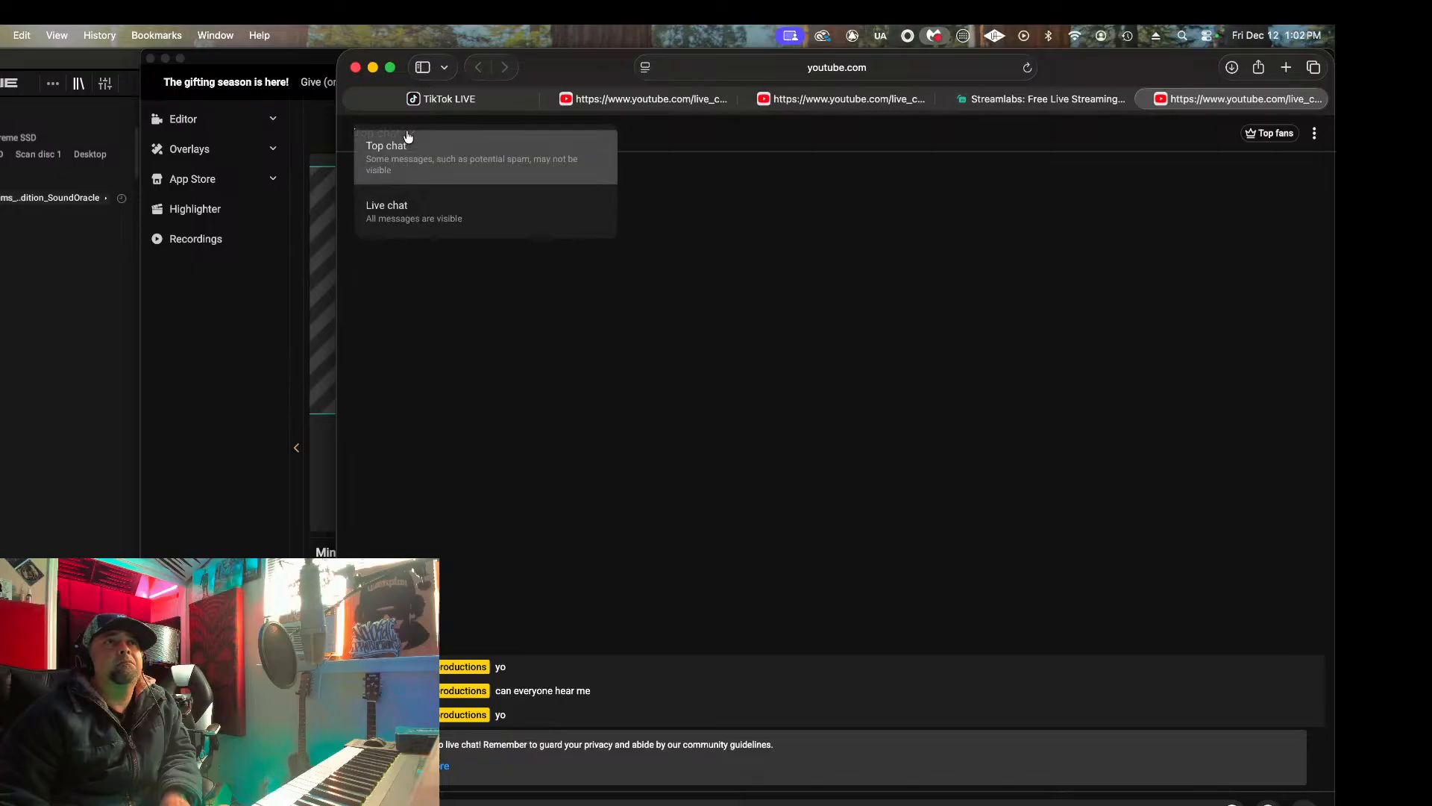
{"action": "left_click", "coordinate": [425, 219]}
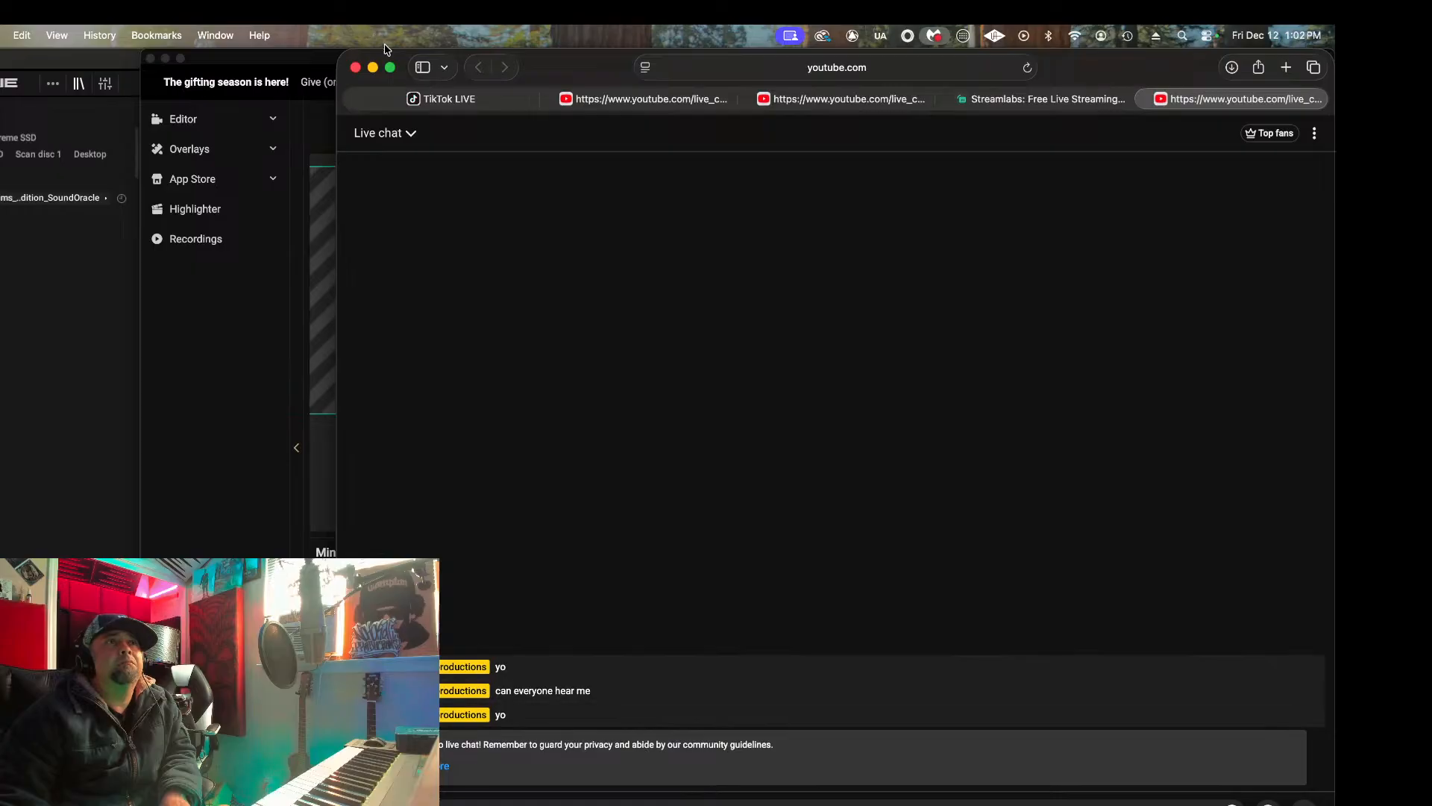
Step: Minimize the chat browser and Streamlabs Desktop windows to return to the Maschine project
{"action": "left_click", "coordinate": [372, 68]}
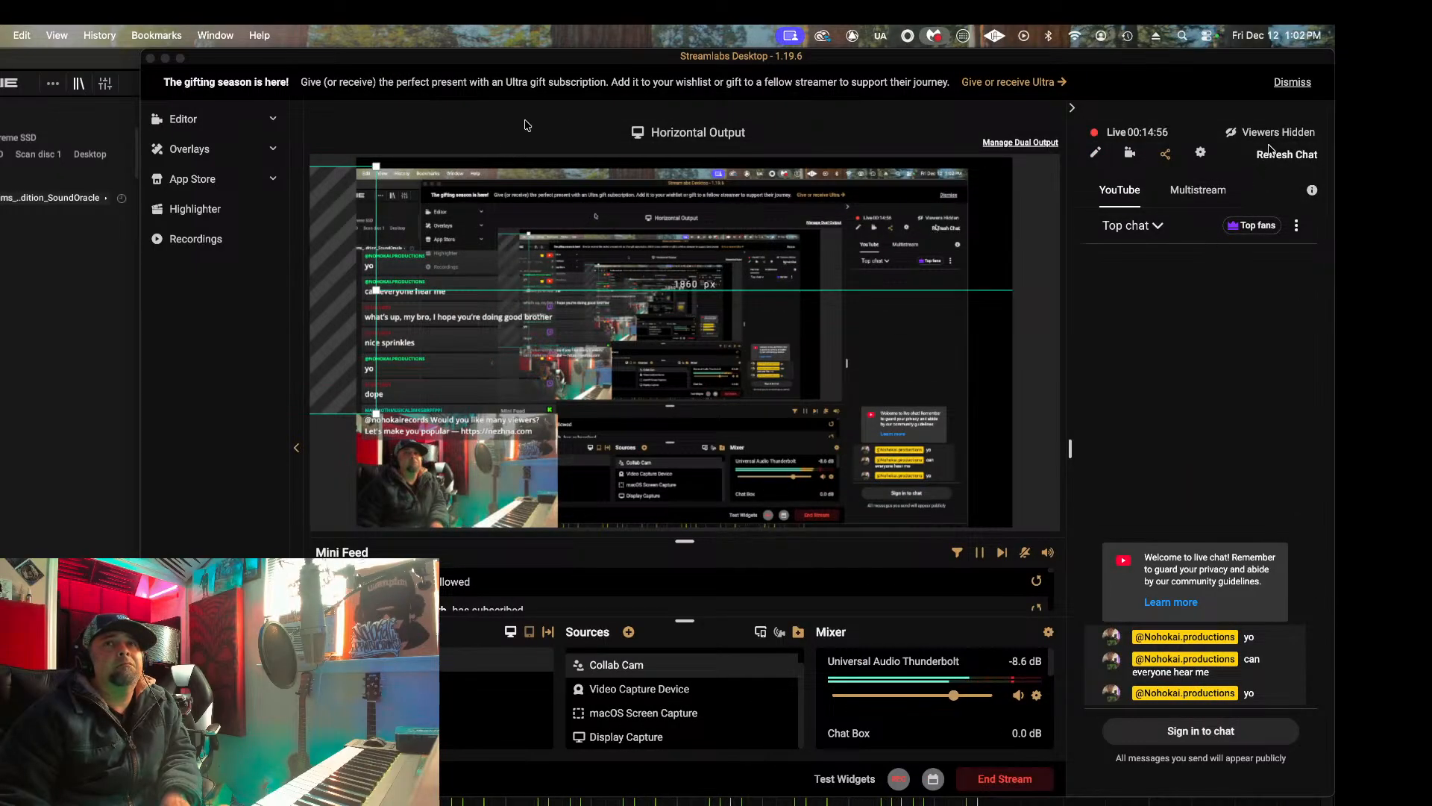
{"action": "left_click", "coordinate": [478, 105]}
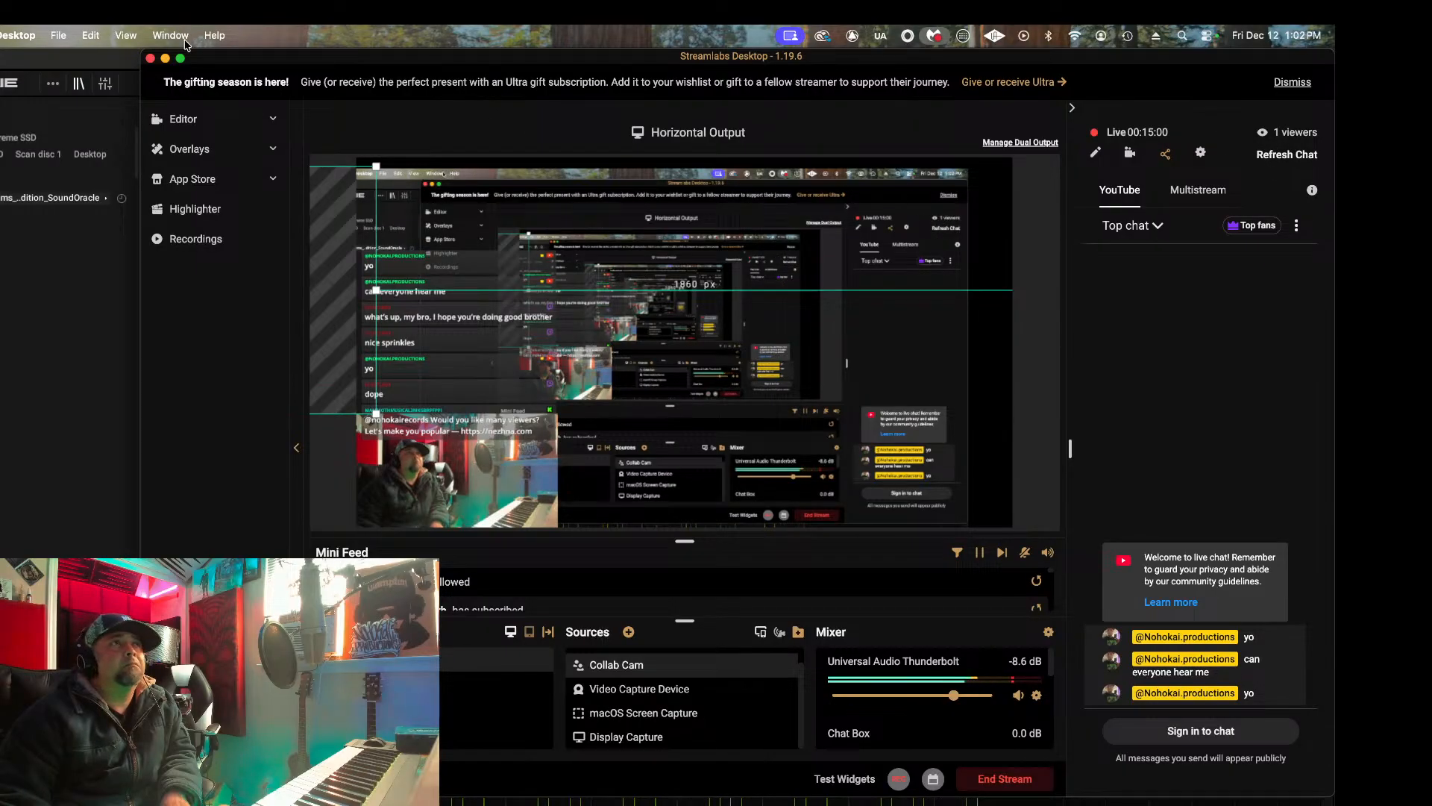
{"action": "left_click", "coordinate": [166, 59]}
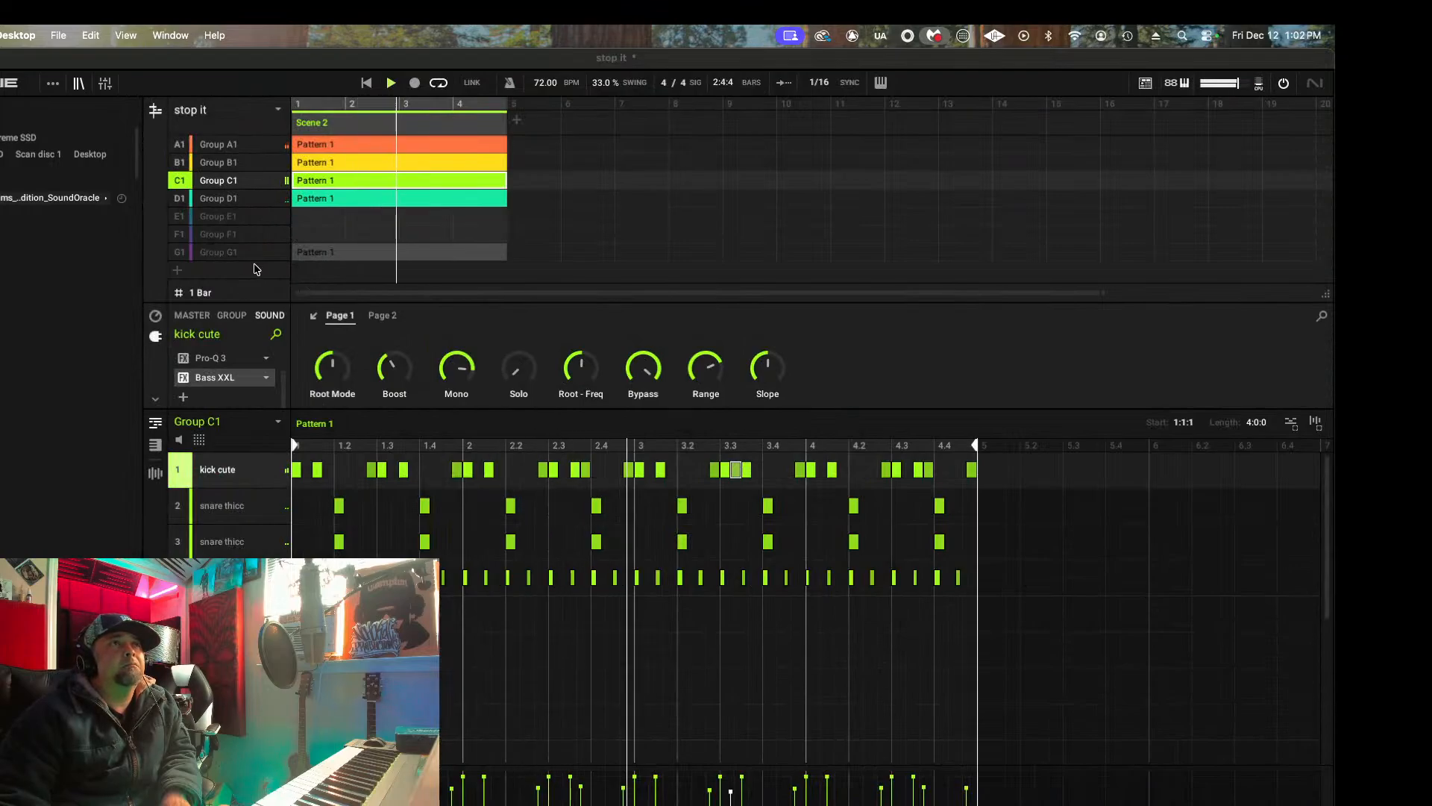
Step: Add the Waves L4 Ultramaximizer (s) Audio Unit after Lindell EQ825 on the master channel
{"action": "left_click", "coordinate": [196, 316]}
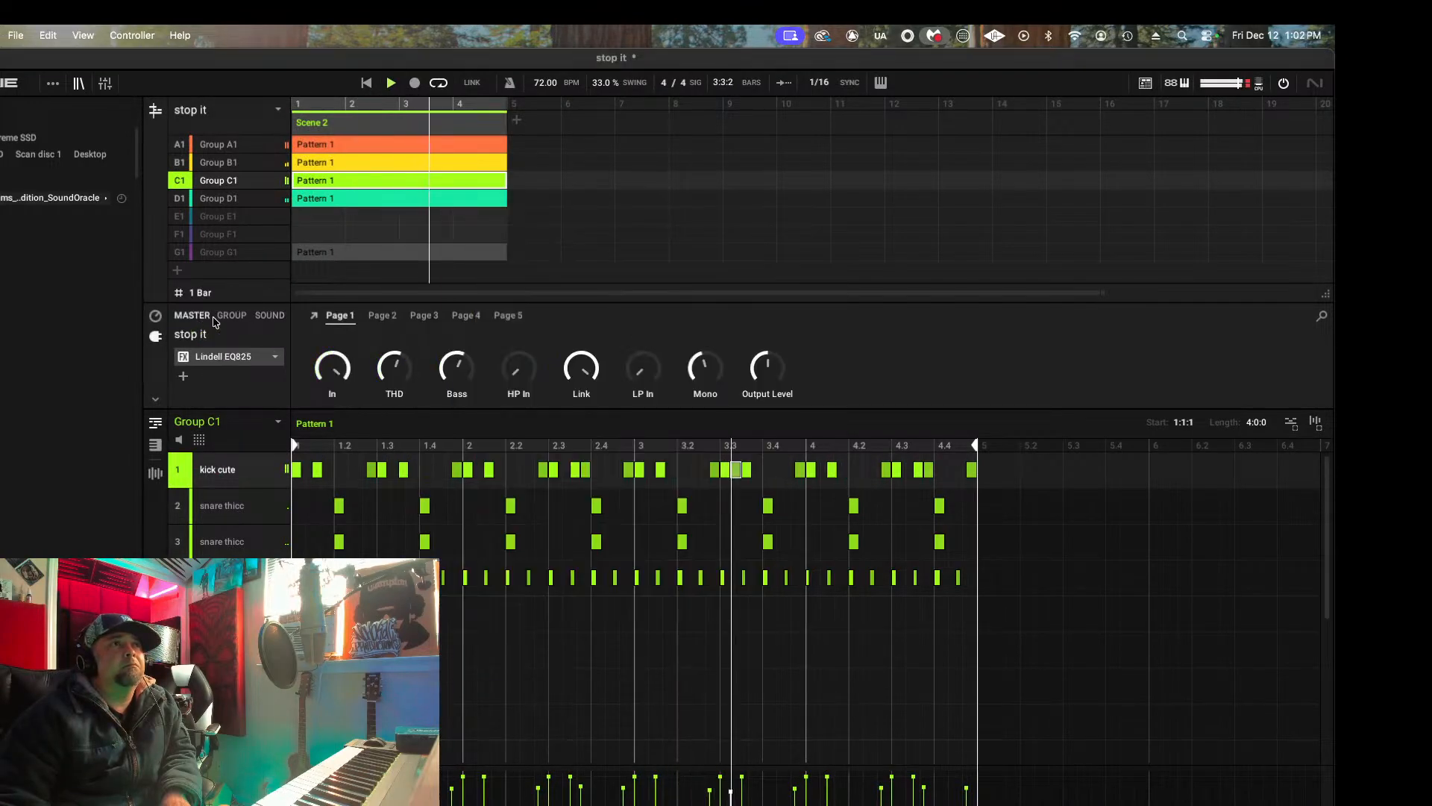
{"action": "left_click", "coordinate": [235, 376]}
{"action": "mouse_move", "coordinate": [270, 428]}
{"action": "scroll", "coordinate": [404, 517], "scroll_direction": "down", "scroll_amount": 15}
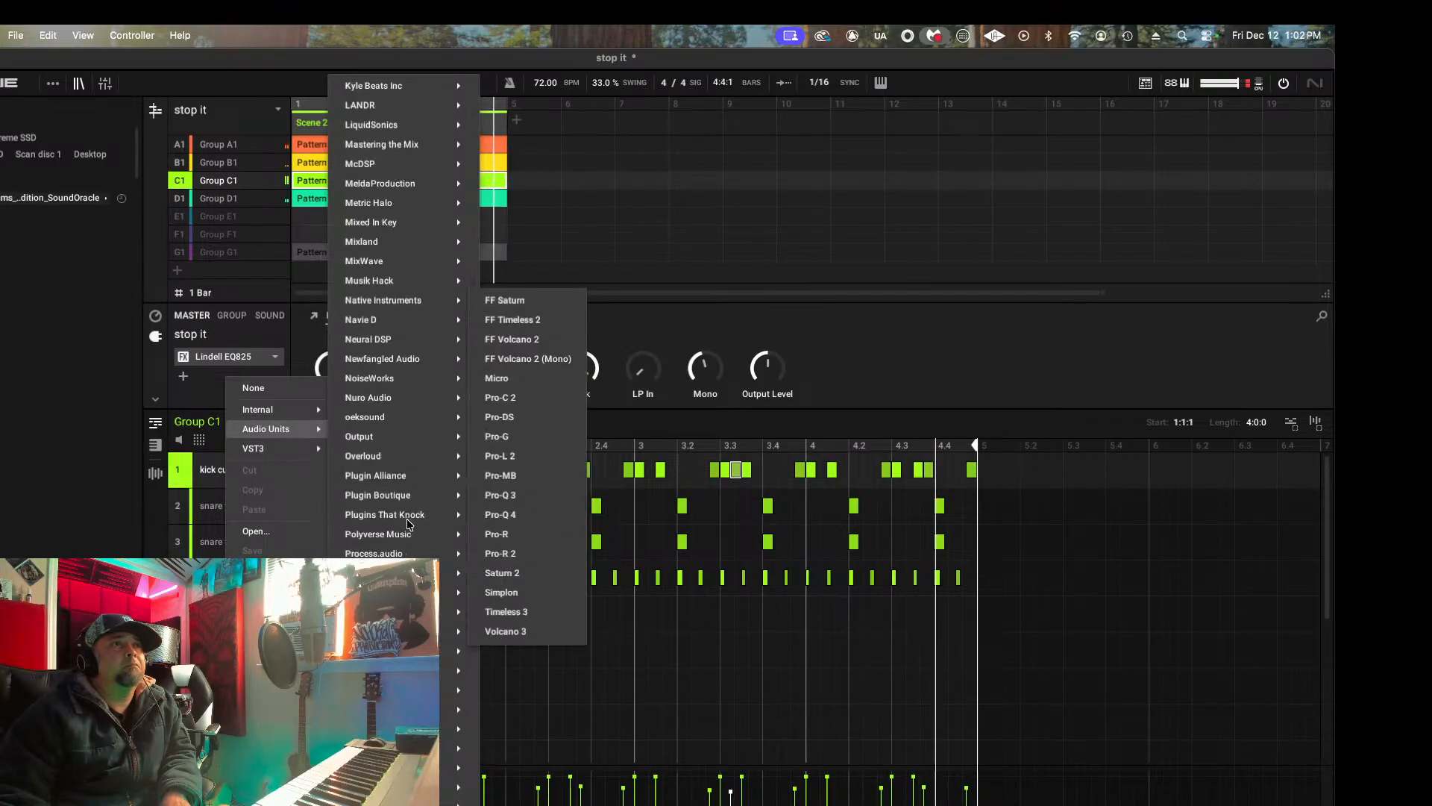
{"action": "mouse_move", "coordinate": [447, 767]}
{"action": "scroll", "coordinate": [546, 751], "scroll_direction": "down", "scroll_amount": 15}
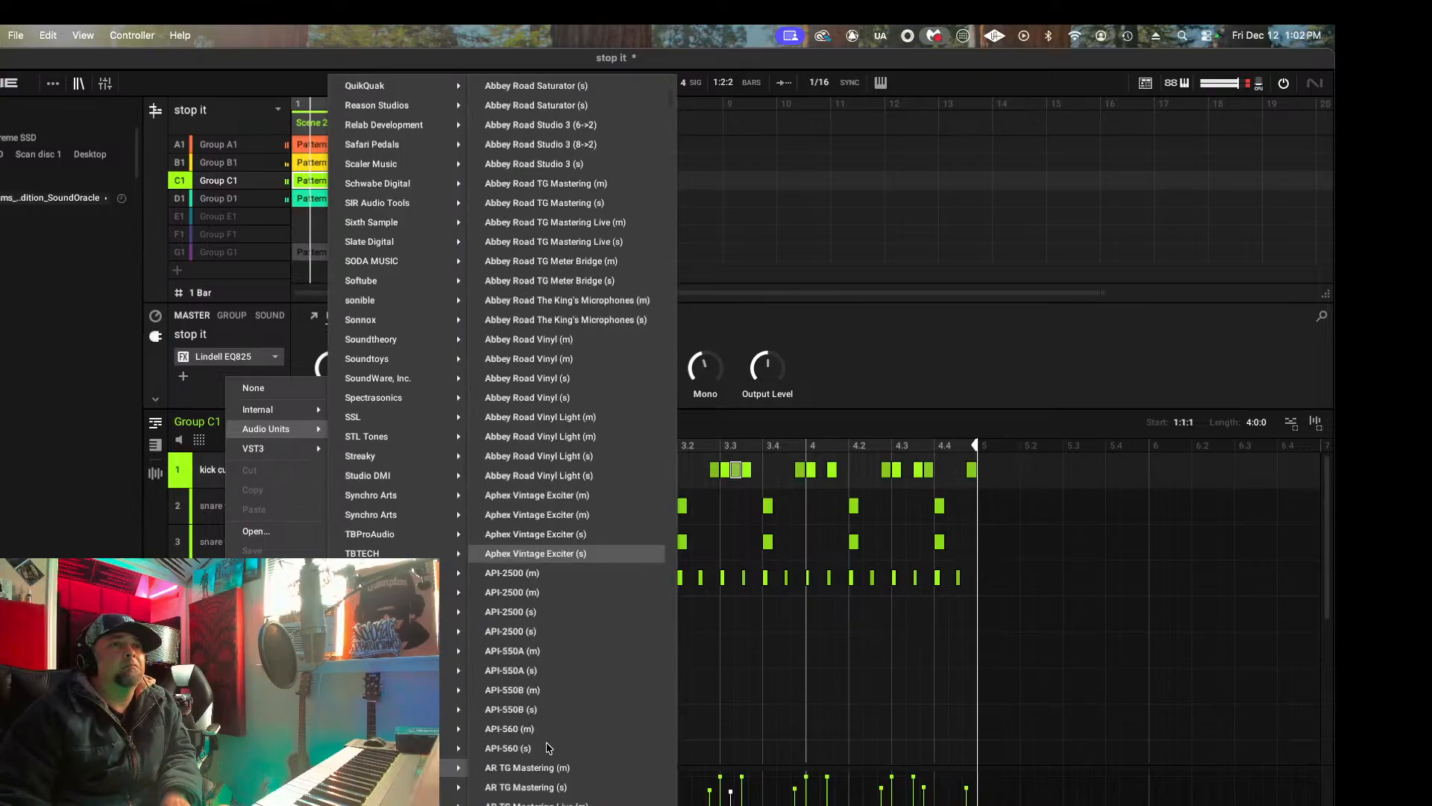
{"action": "scroll", "coordinate": [548, 748], "scroll_direction": "down", "scroll_amount": 20}
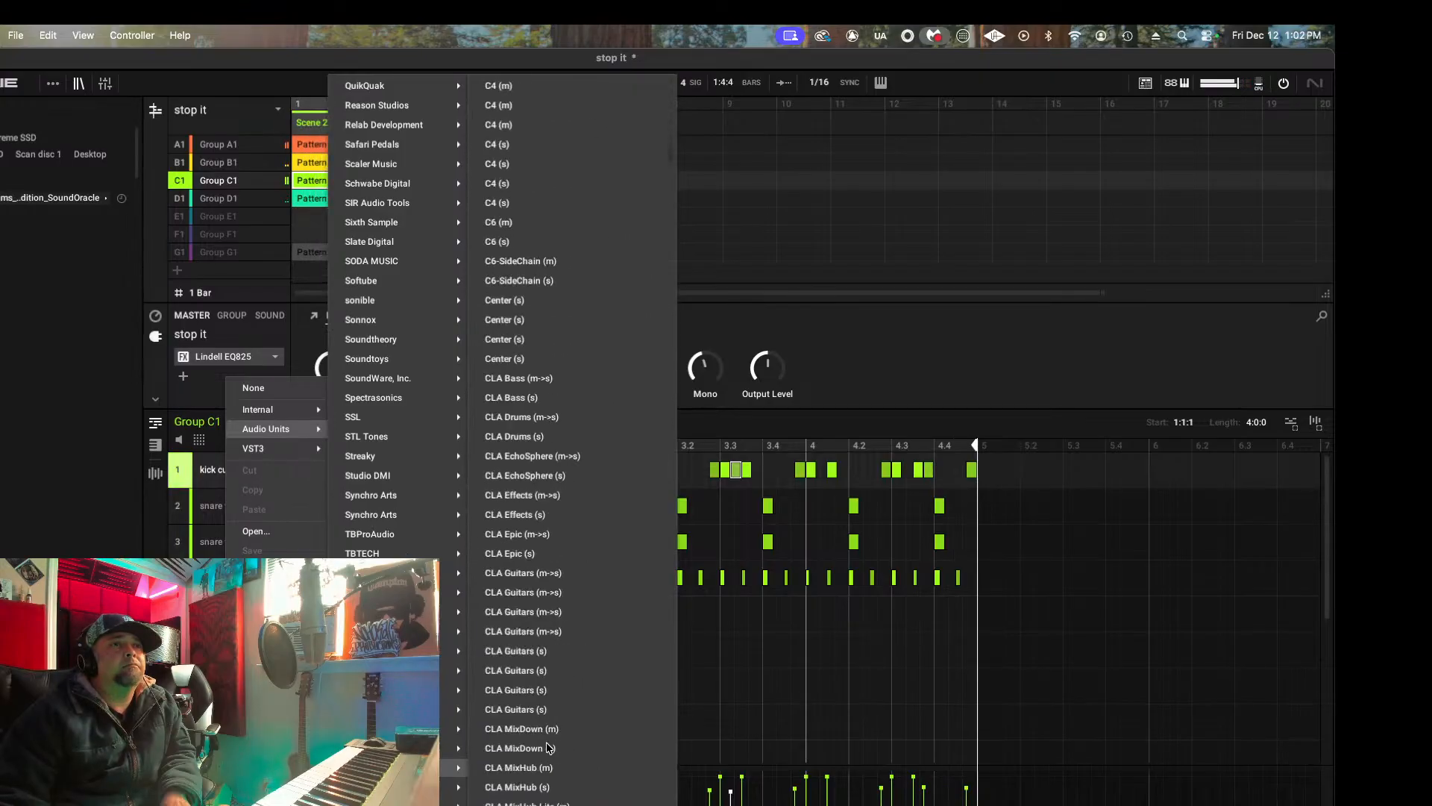
{"action": "scroll", "coordinate": [548, 748], "scroll_direction": "down", "scroll_amount": 20}
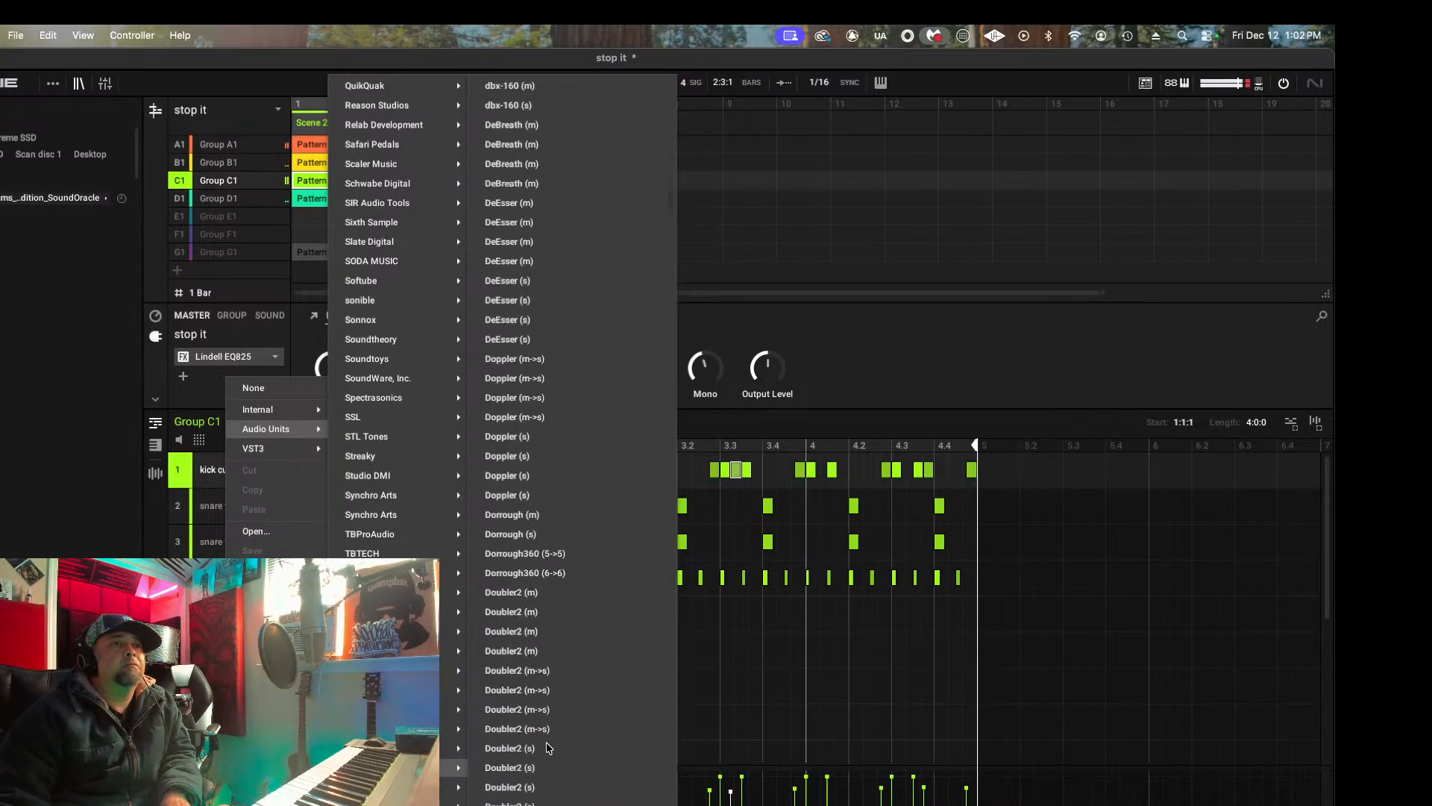
{"action": "scroll", "coordinate": [548, 748], "scroll_direction": "down", "scroll_amount": 20}
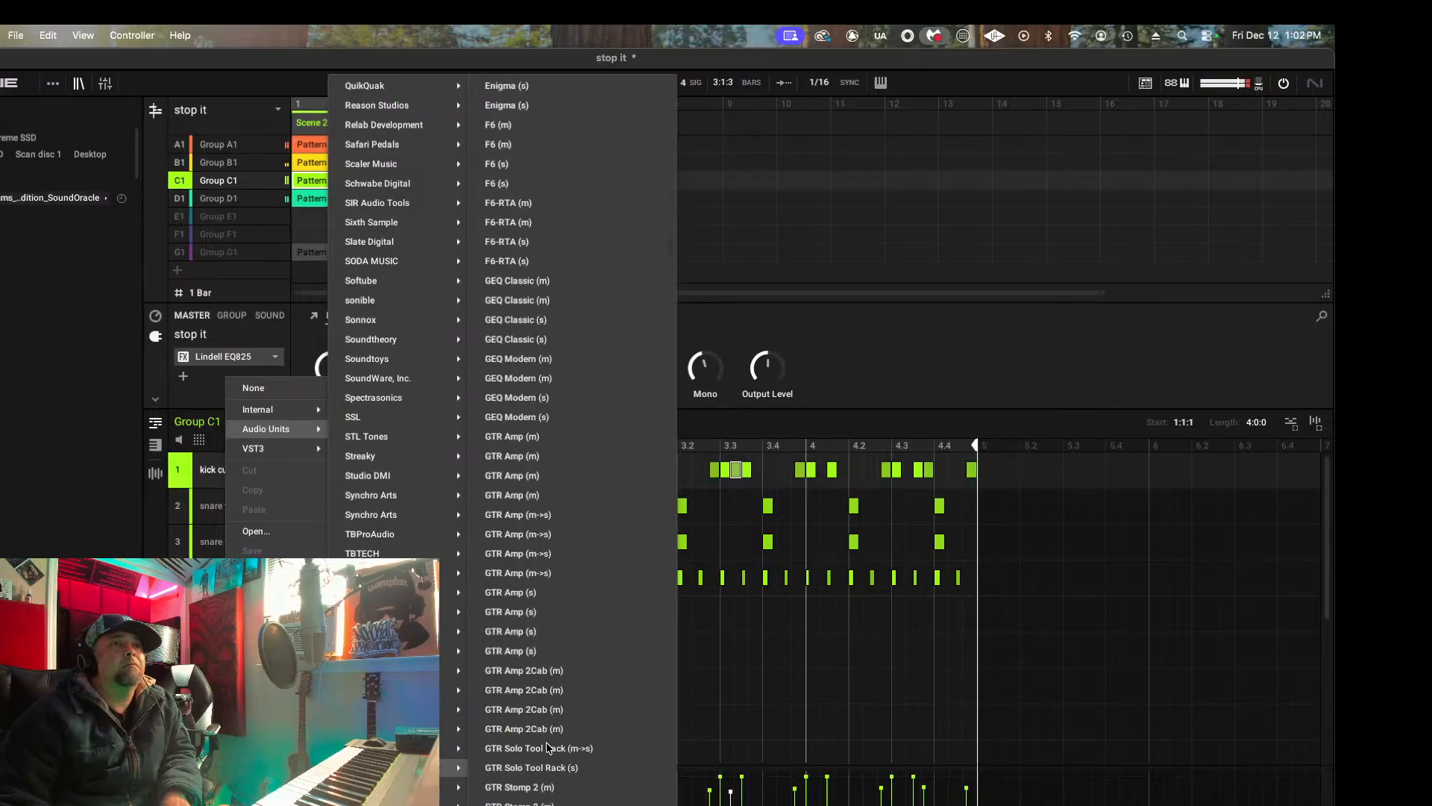
{"action": "scroll", "coordinate": [548, 748], "scroll_direction": "down", "scroll_amount": 20}
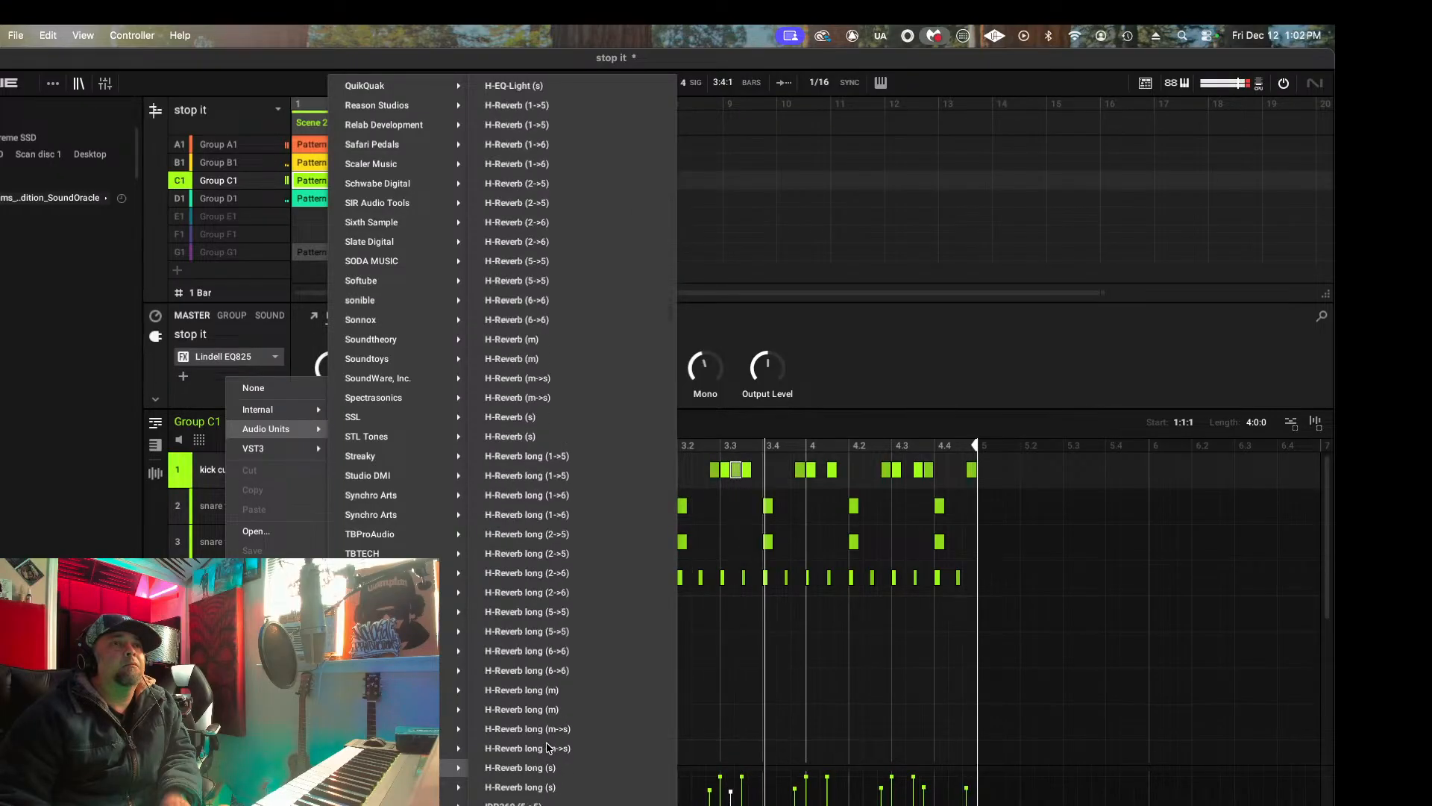
{"action": "scroll", "coordinate": [549, 749], "scroll_direction": "down", "scroll_amount": 5}
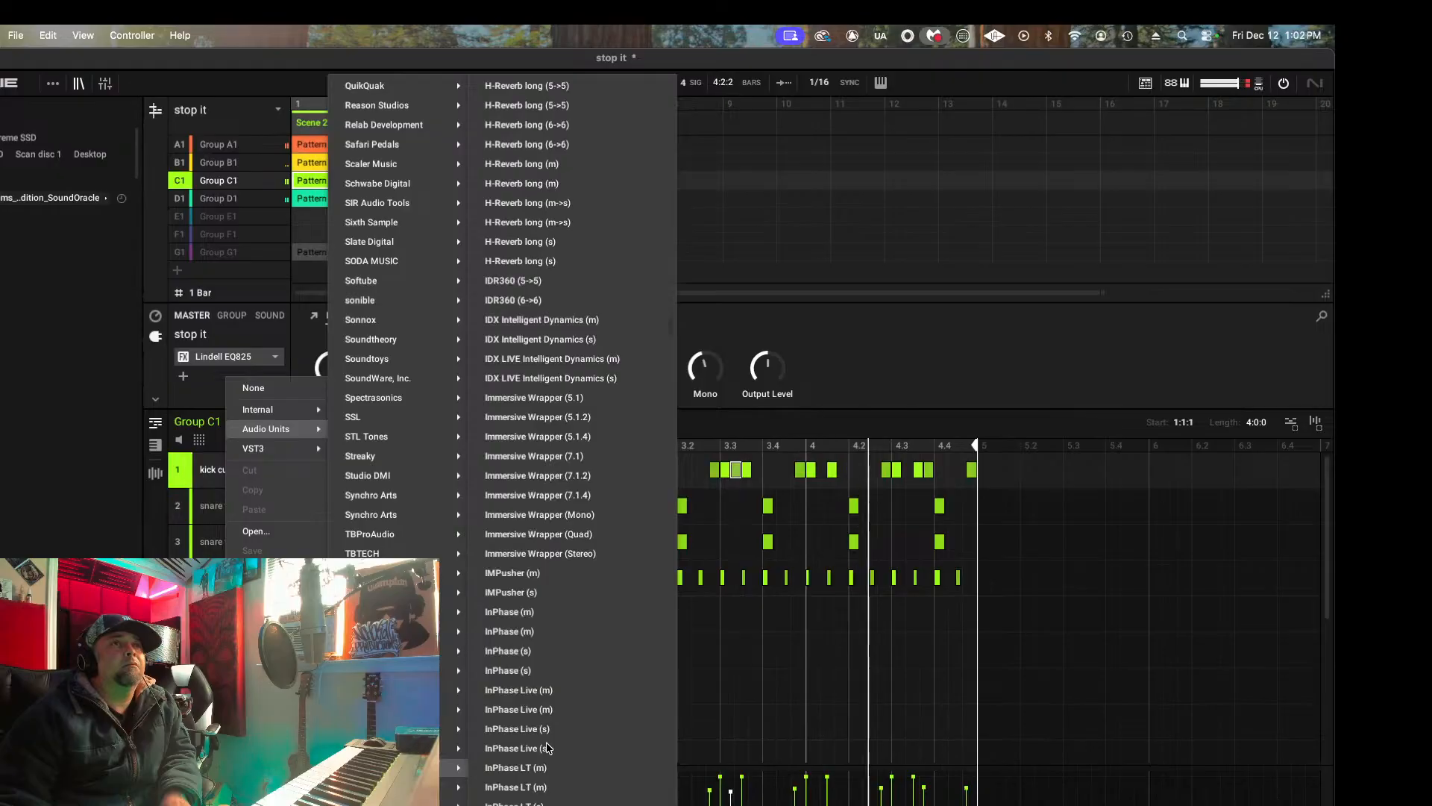
{"action": "scroll", "coordinate": [548, 748], "scroll_direction": "down", "scroll_amount": 20}
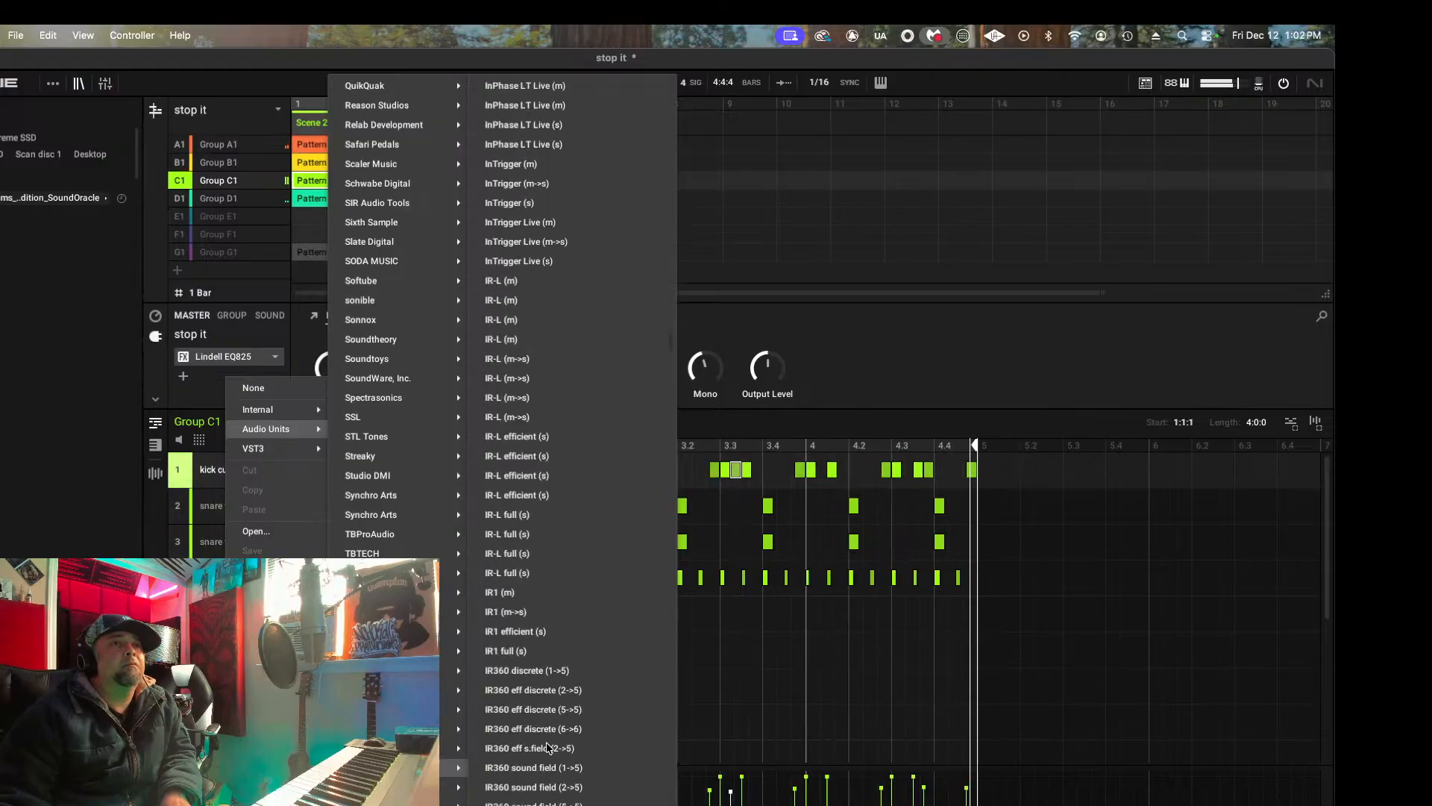
{"action": "scroll", "coordinate": [548, 748], "scroll_direction": "down", "scroll_amount": 5}
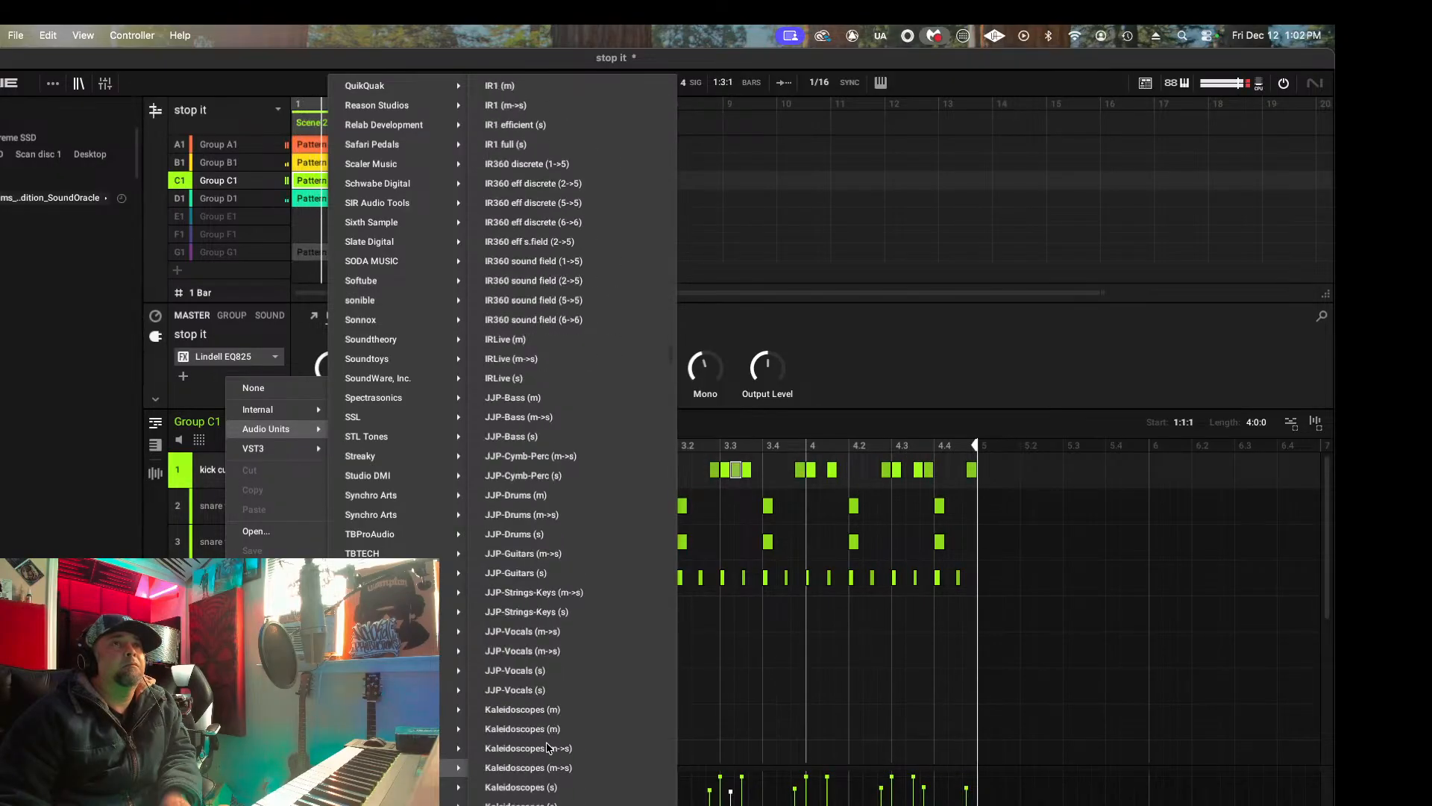
{"action": "scroll", "coordinate": [548, 748], "scroll_direction": "down", "scroll_amount": 15}
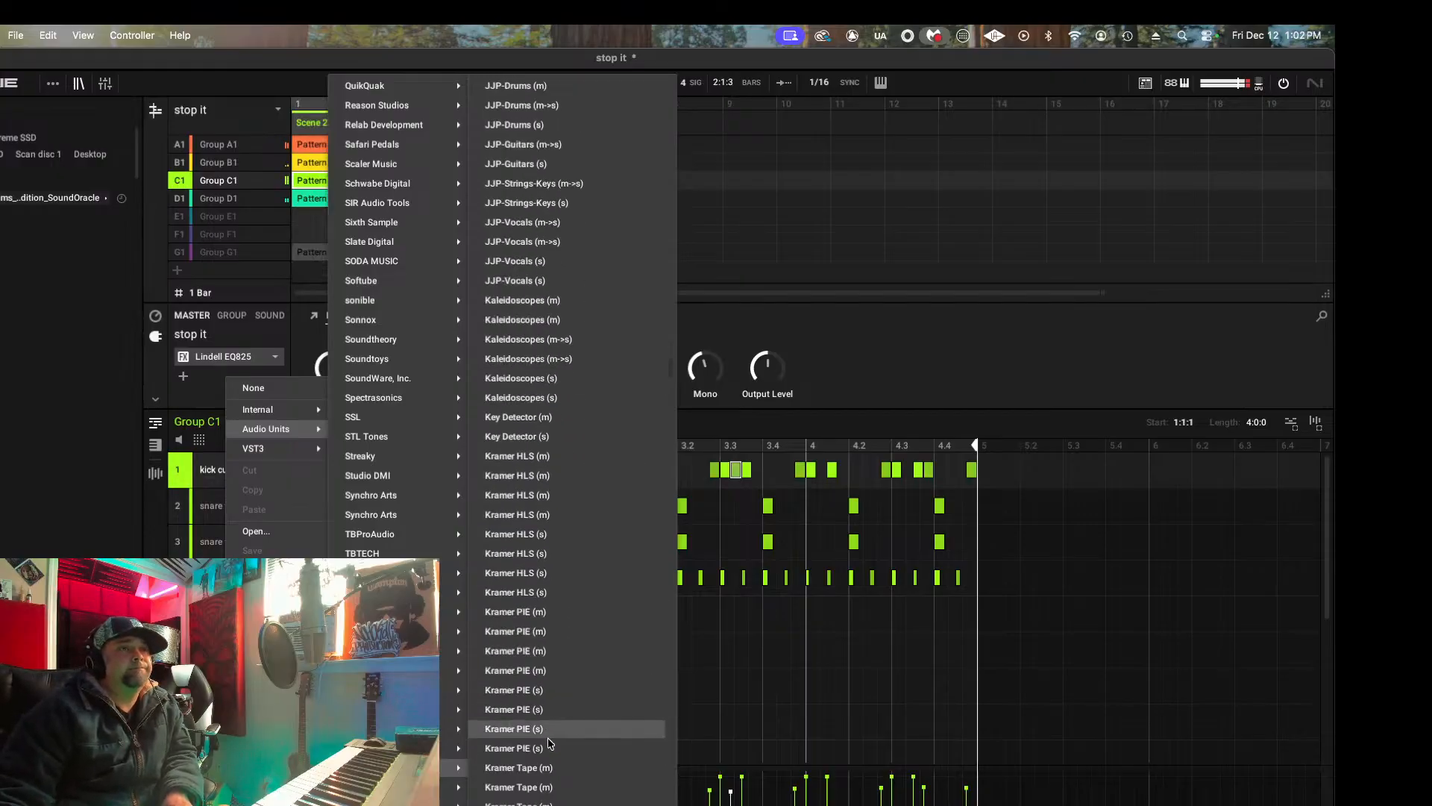
{"action": "scroll", "coordinate": [549, 741], "scroll_direction": "down", "scroll_amount": 5}
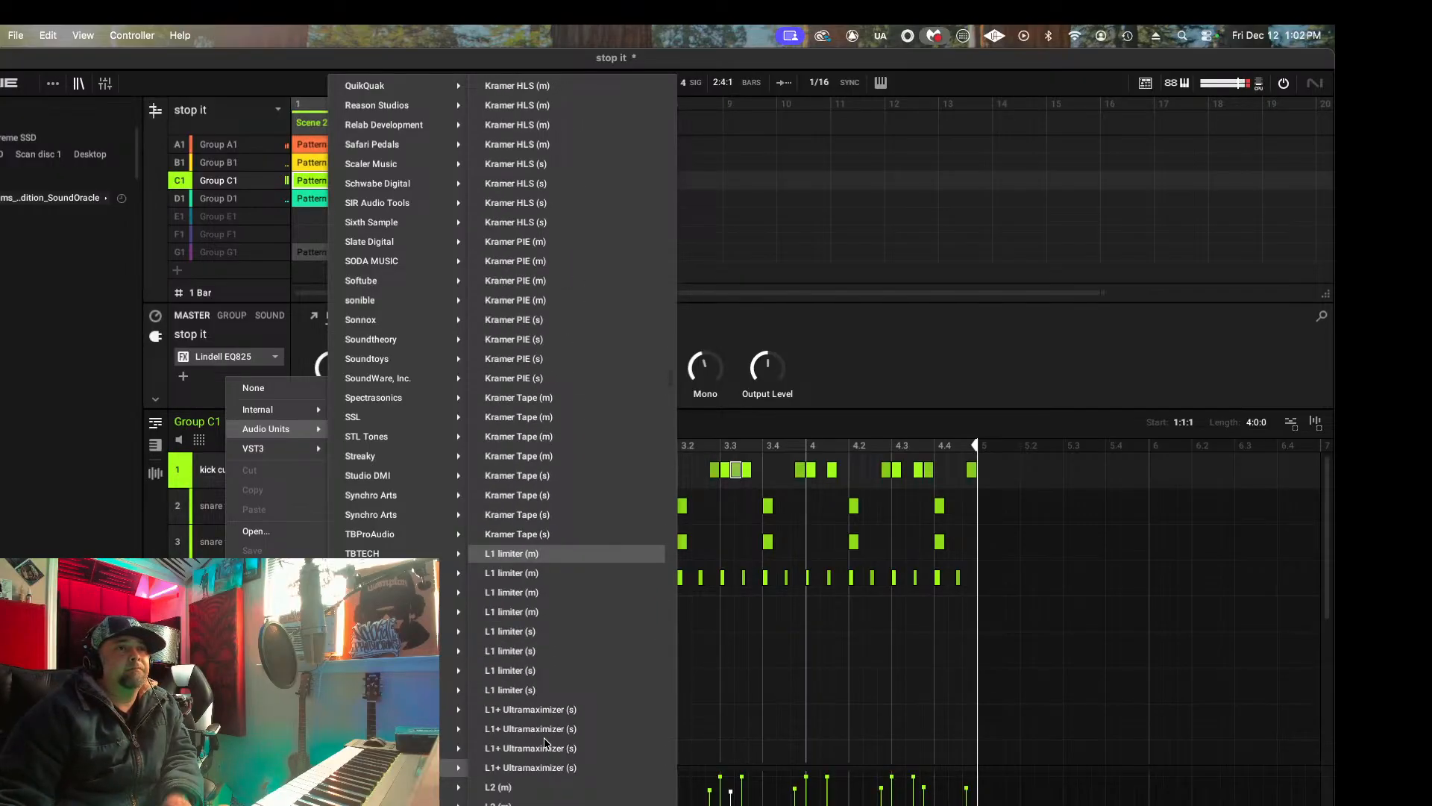
{"action": "scroll", "coordinate": [544, 743], "scroll_direction": "down", "scroll_amount": 18}
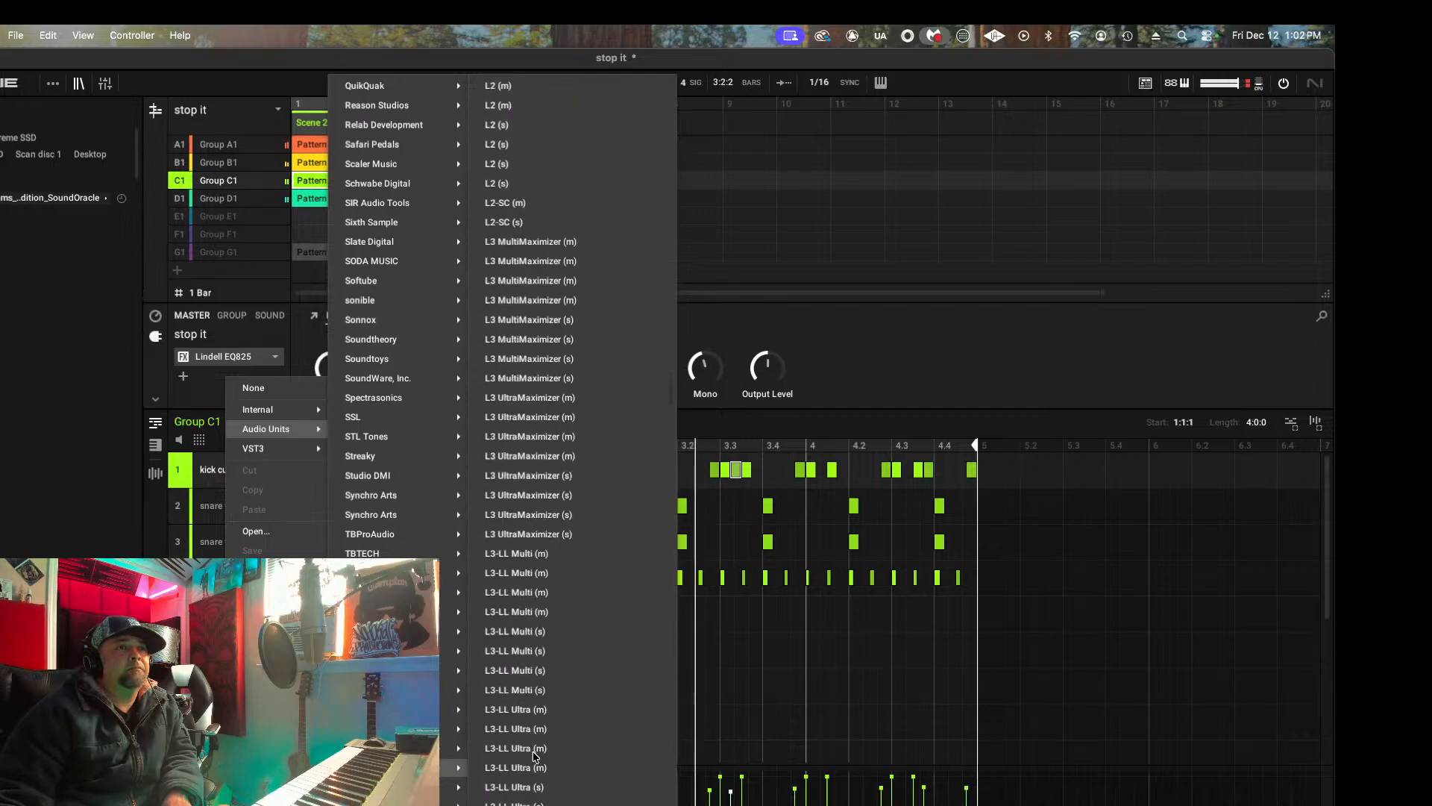
{"action": "scroll", "coordinate": [535, 754], "scroll_direction": "down", "scroll_amount": 8}
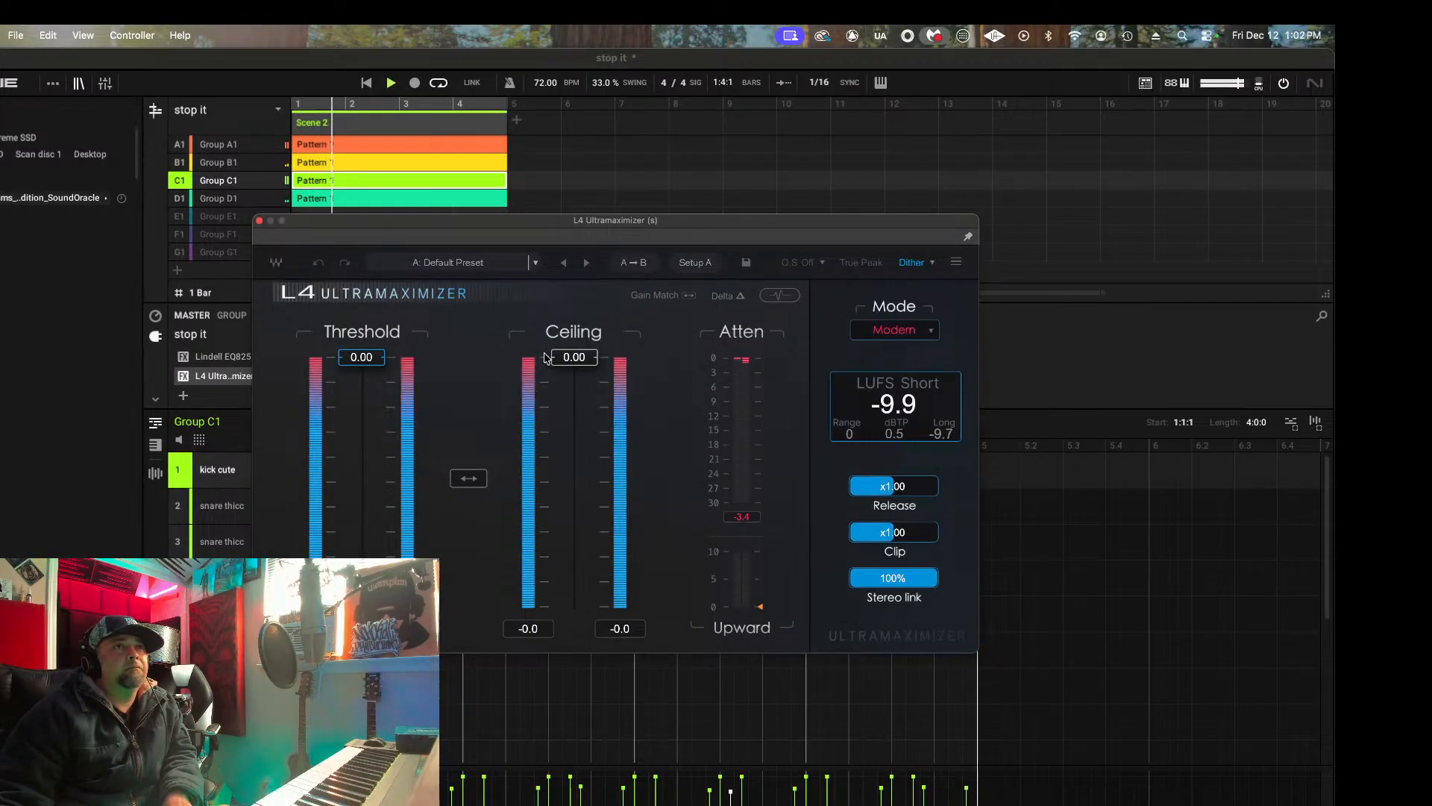
Step: Set the L4 Ultramaximizer's ceiling to -0.37, threshold to -0.82, clip to x1.49 and mode to Smooth, with a slight upward compression increase
{"action": "left_click_drag", "start_coordinate": [574, 357], "coordinate": [574, 362]}
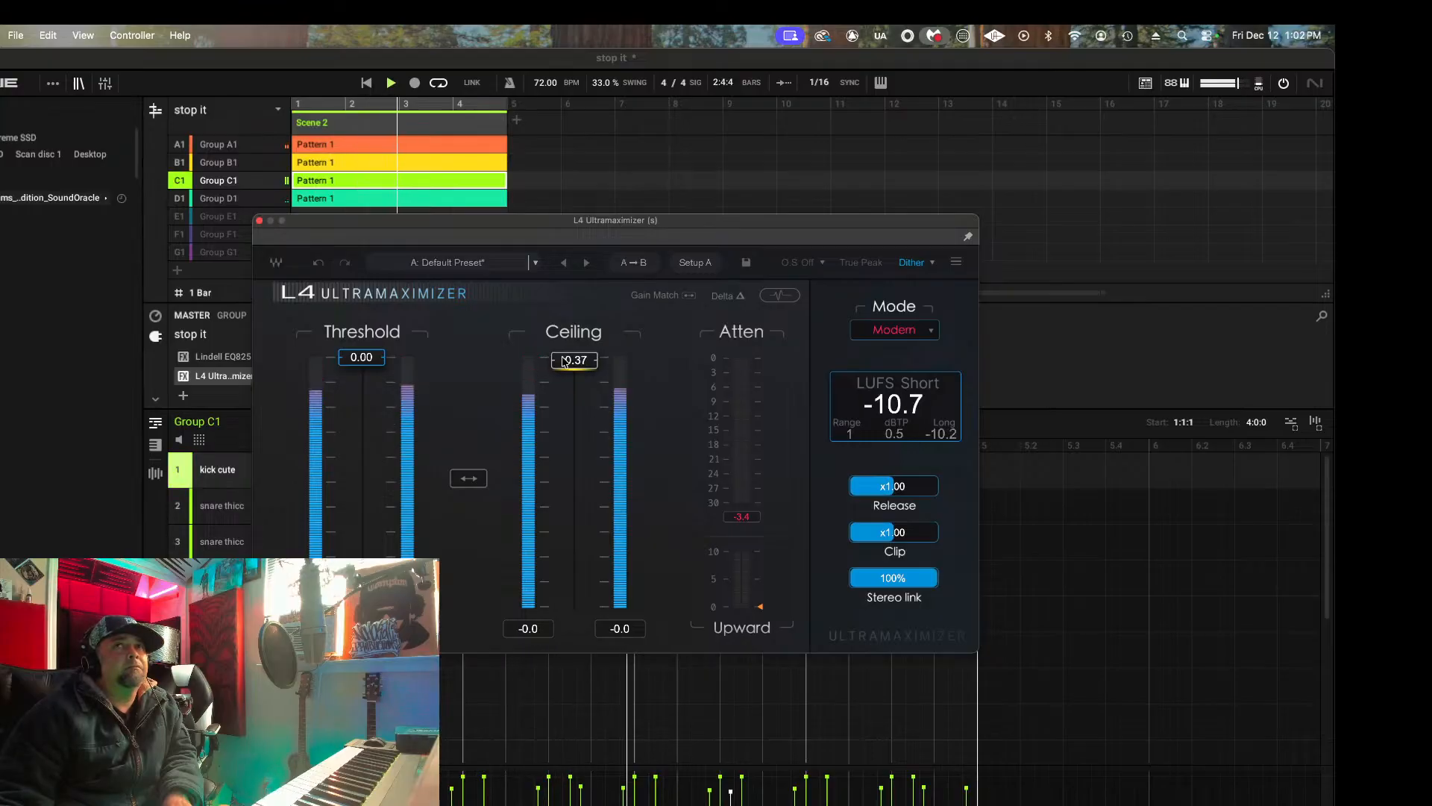
{"action": "left_click_drag", "start_coordinate": [371, 366], "coordinate": [361, 369]}
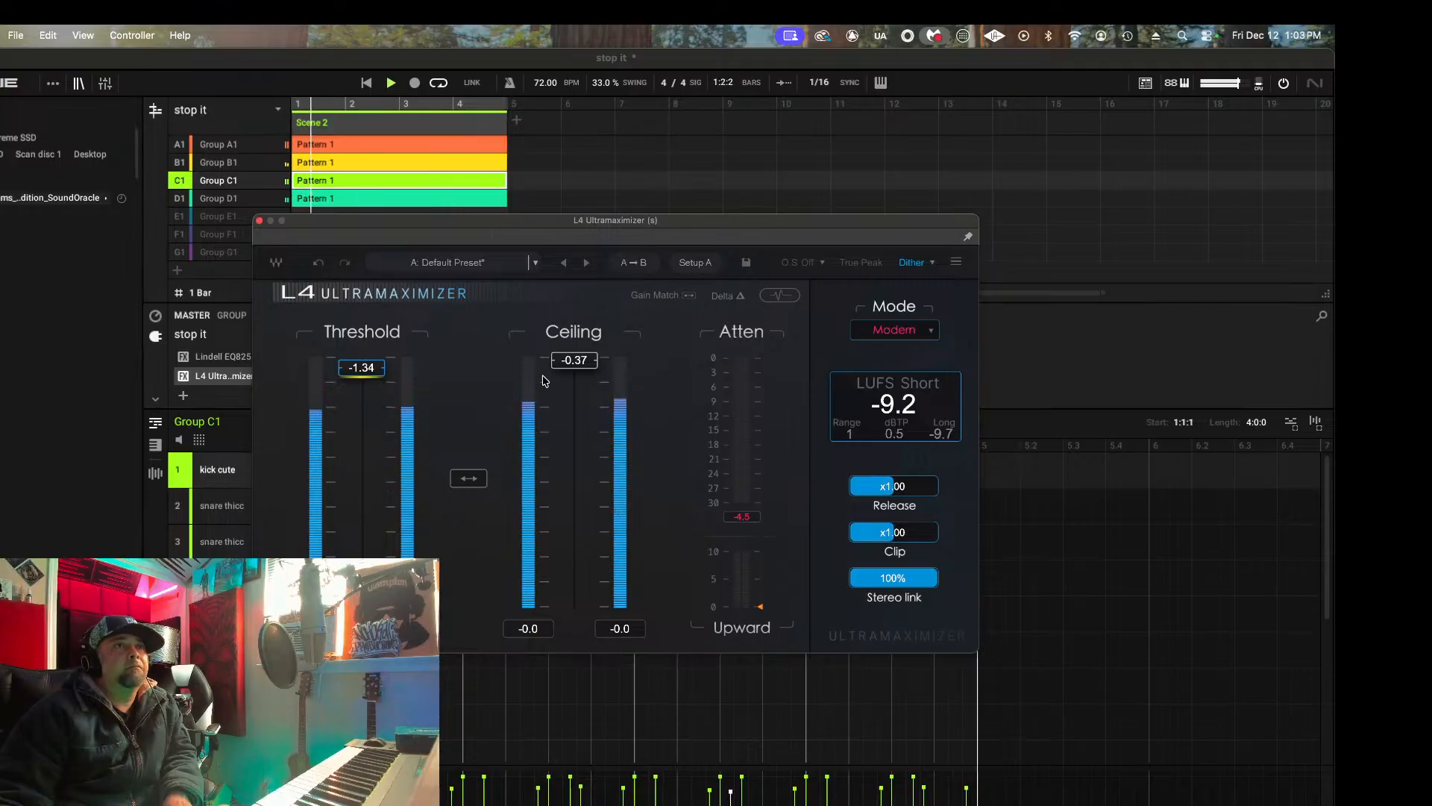
{"action": "left_click_drag", "start_coordinate": [361, 363], "coordinate": [361, 364]}
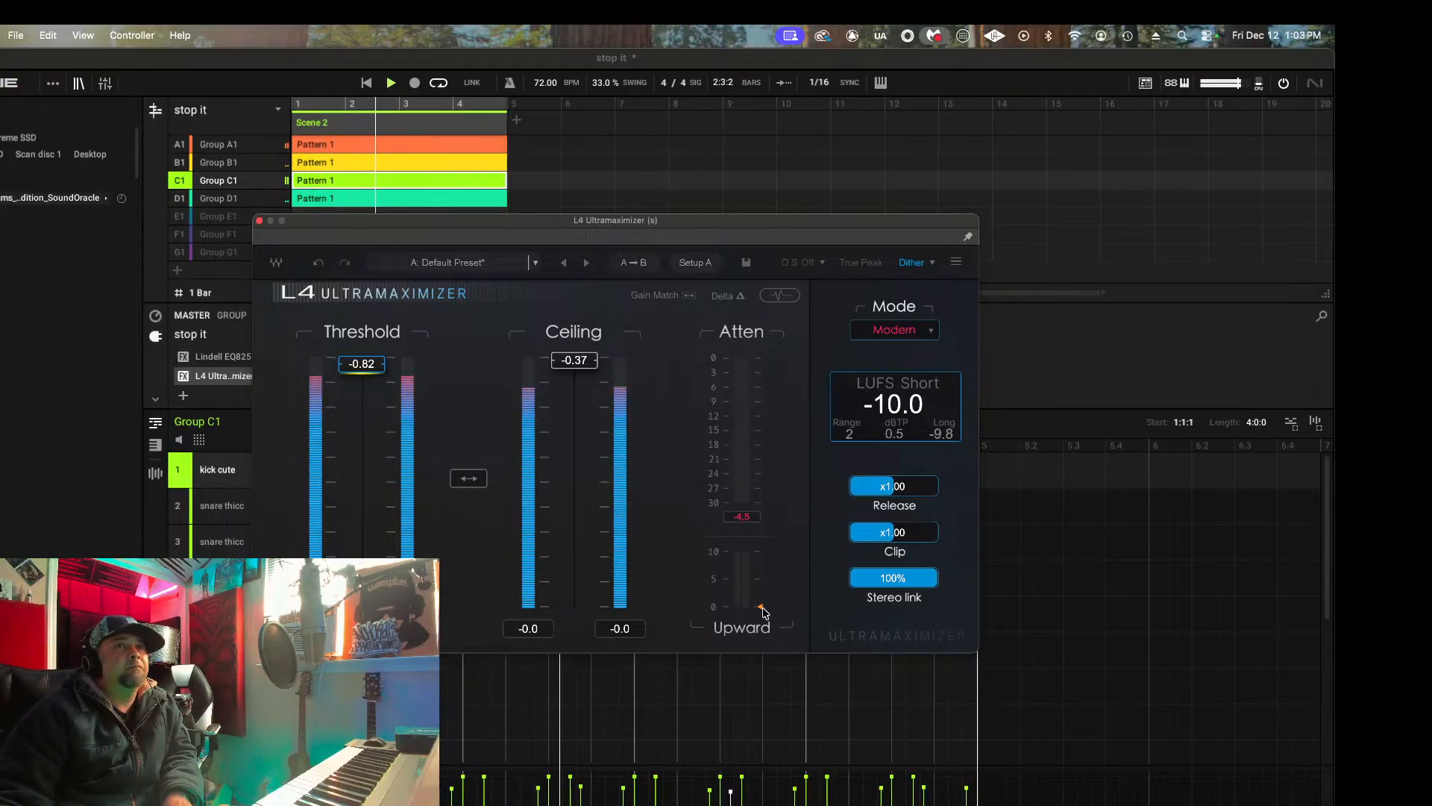
{"action": "left_click_drag", "start_coordinate": [760, 607], "coordinate": [760, 604]}
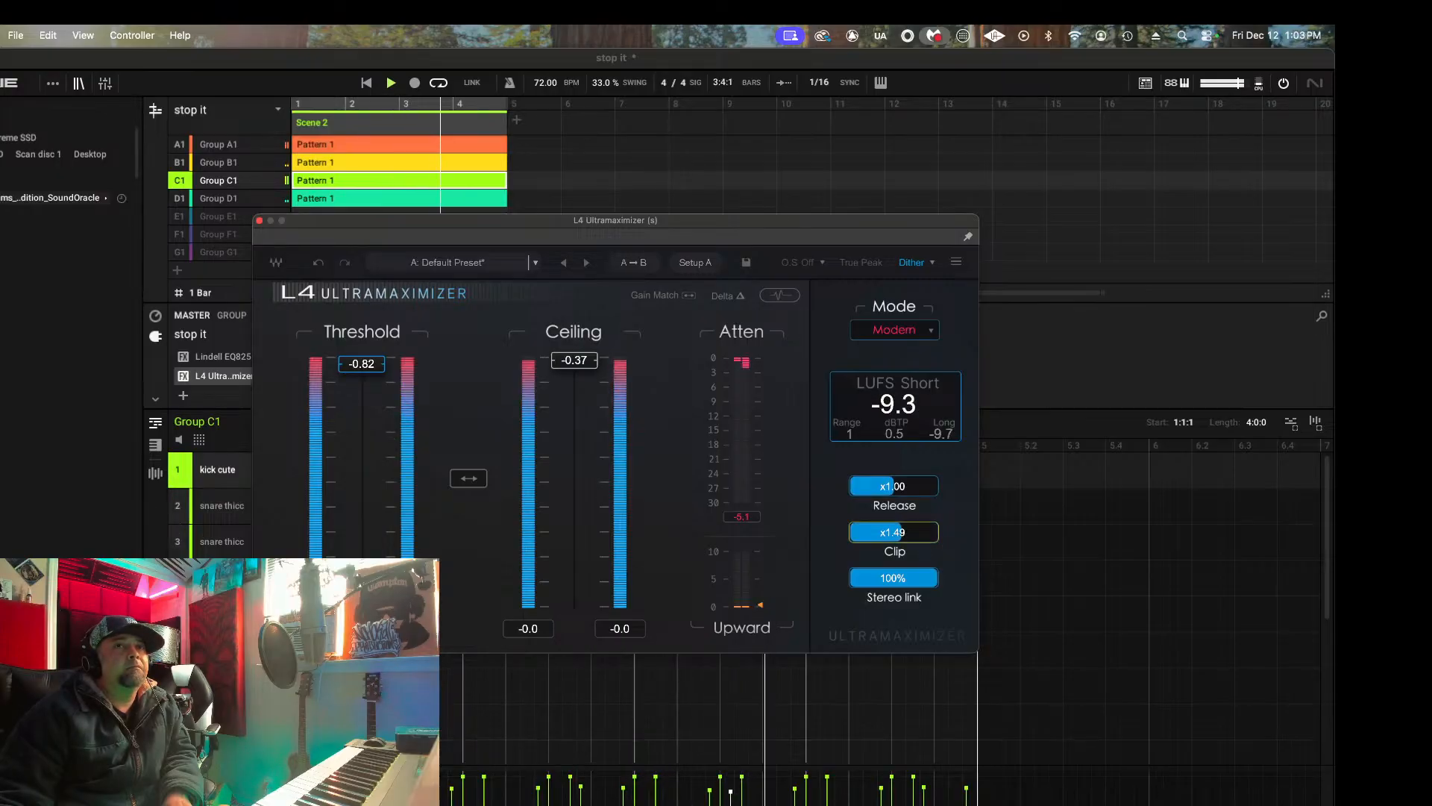
{"action": "left_click", "coordinate": [911, 333]}
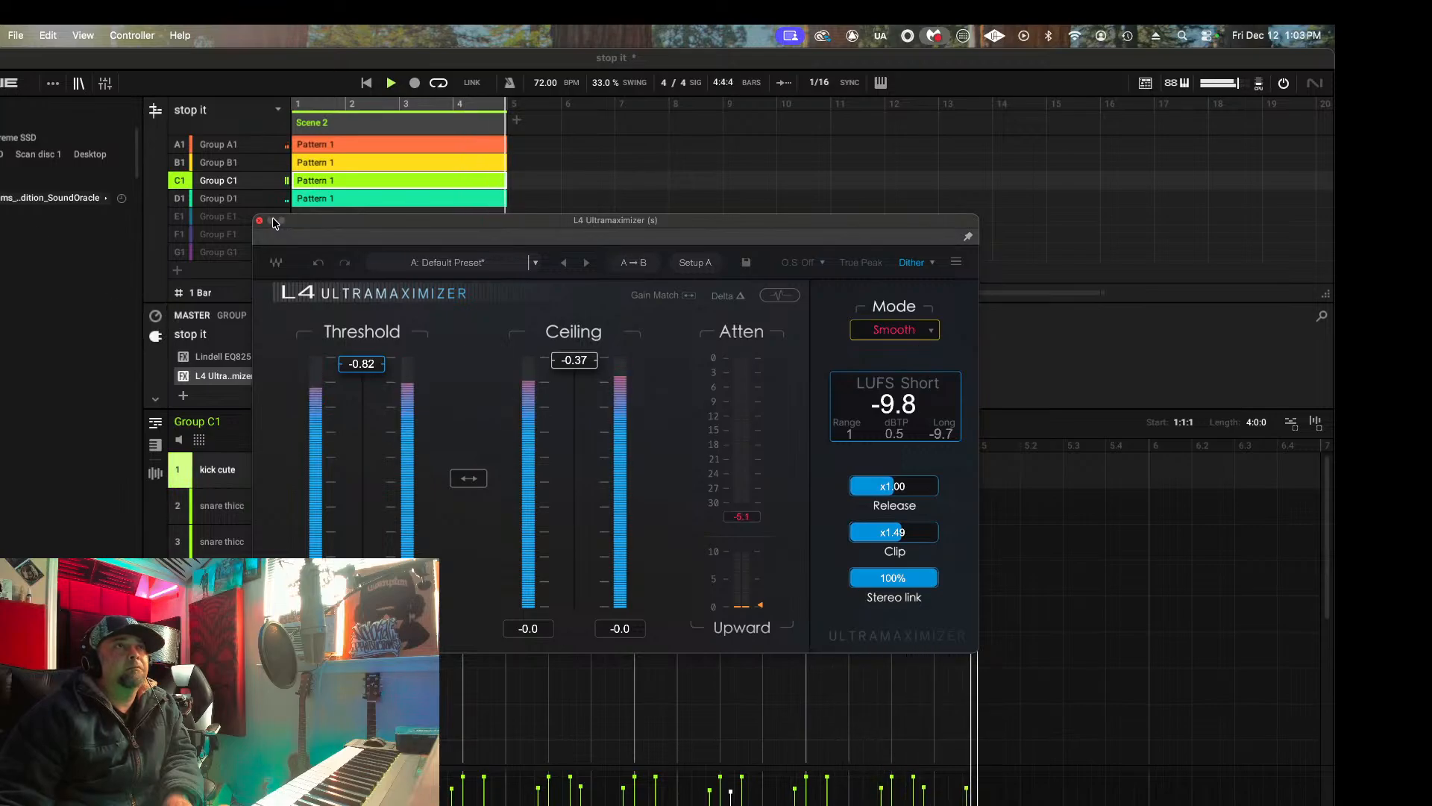
Step: Close the L4 Ultramaximizer window and show the effect chain of the Bridge Pure DI sound in Group D1
{"action": "left_click", "coordinate": [259, 222]}
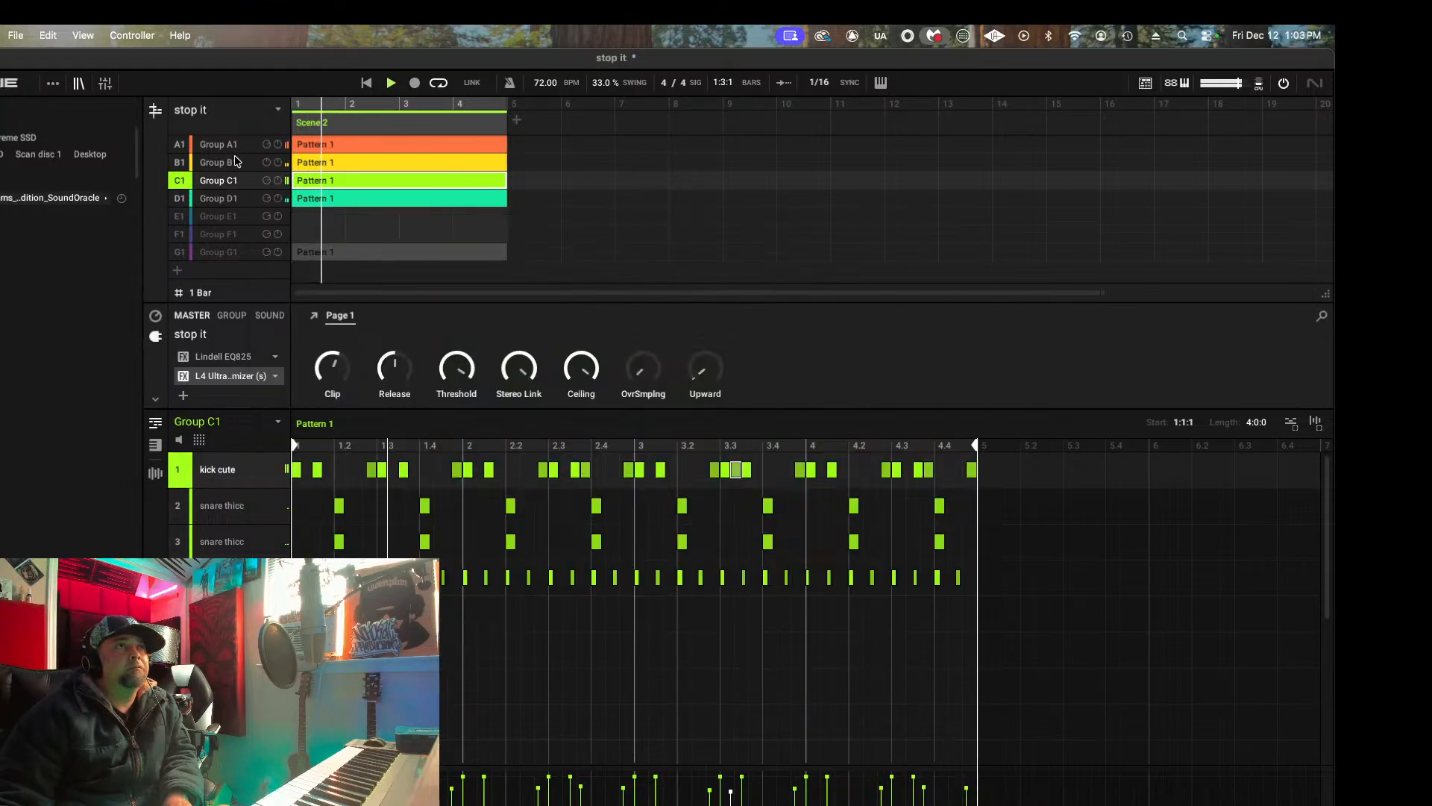
{"action": "left_click", "coordinate": [217, 162]}
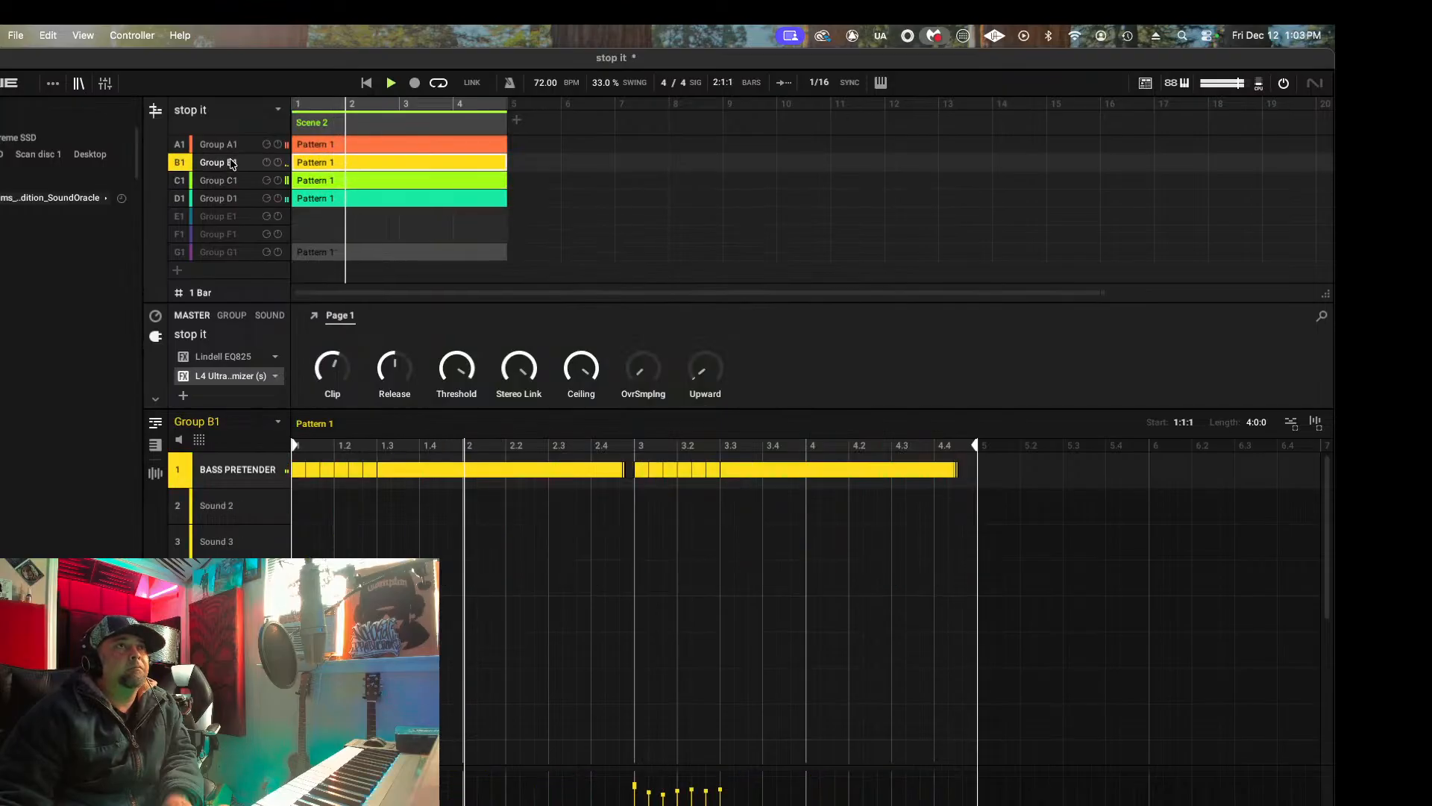
{"action": "left_click", "coordinate": [217, 198]}
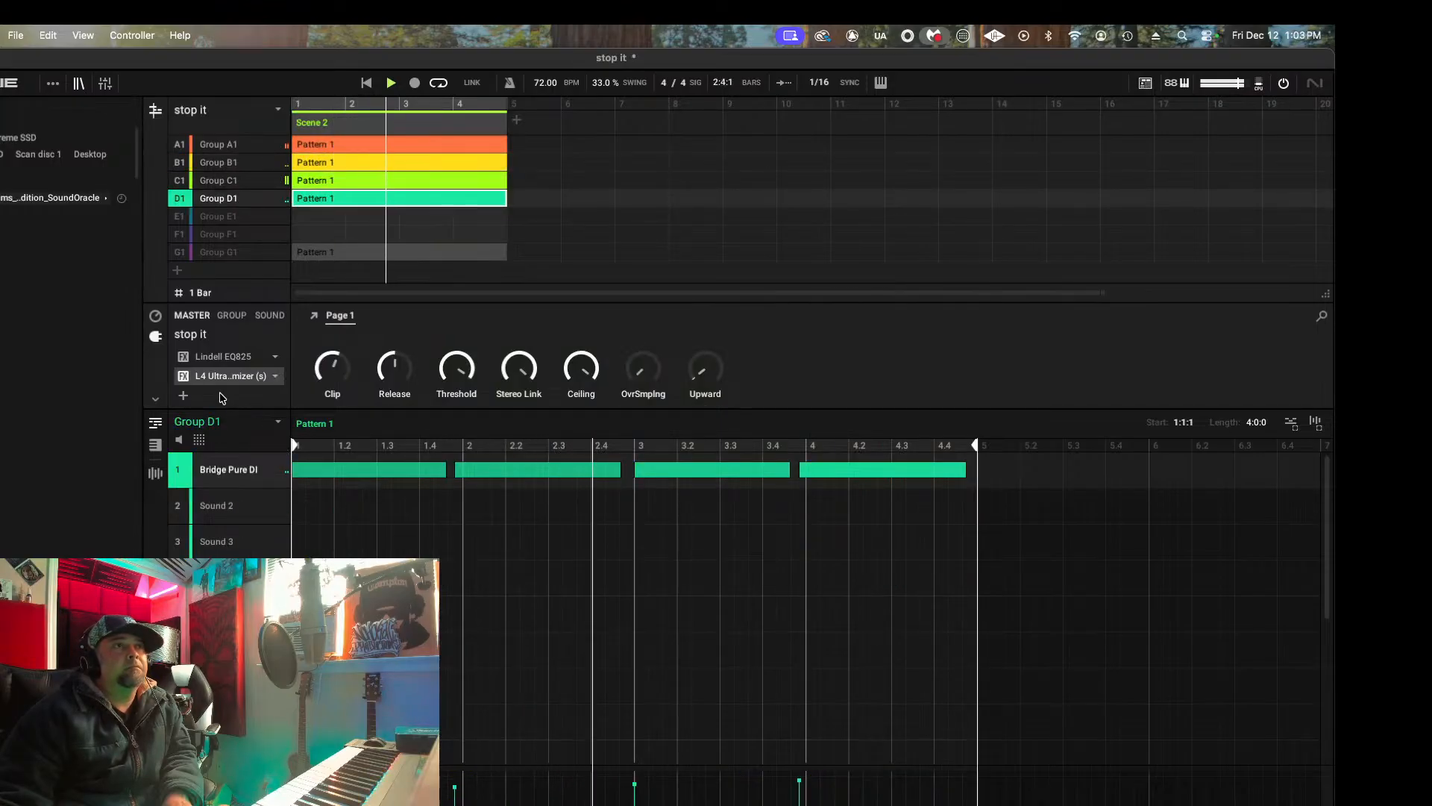
{"action": "left_click", "coordinate": [268, 315]}
Step: Add the soothe2 VST3 plugin after the UADx EQ on the Bridge Pure DI sound and open its window
{"action": "left_click", "coordinate": [247, 393]}
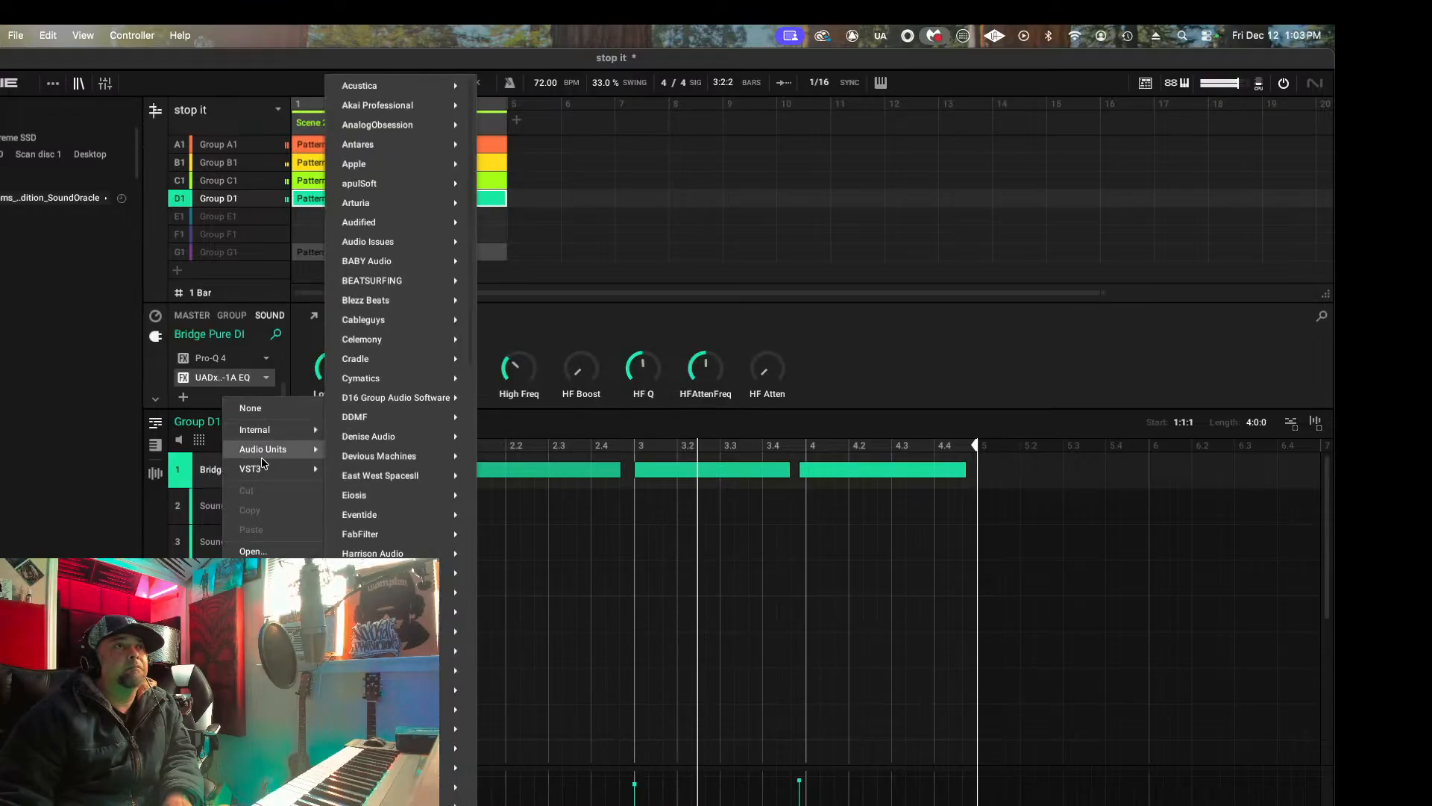
{"action": "mouse_move", "coordinate": [269, 469]}
{"action": "mouse_move", "coordinate": [447, 612]}
{"action": "scroll", "coordinate": [447, 612], "scroll_direction": "down", "scroll_amount": 5}
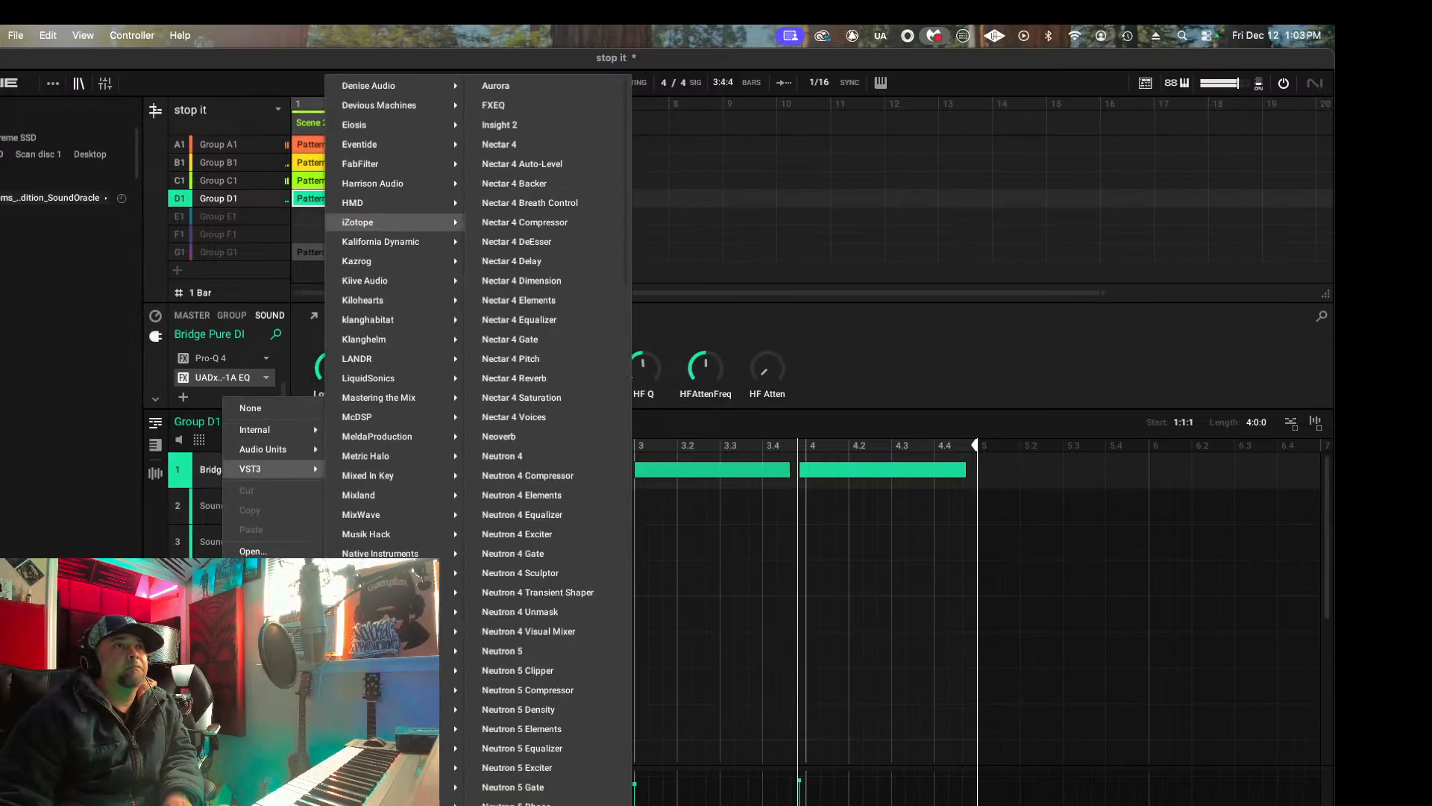
{"action": "mouse_move", "coordinate": [455, 670]}
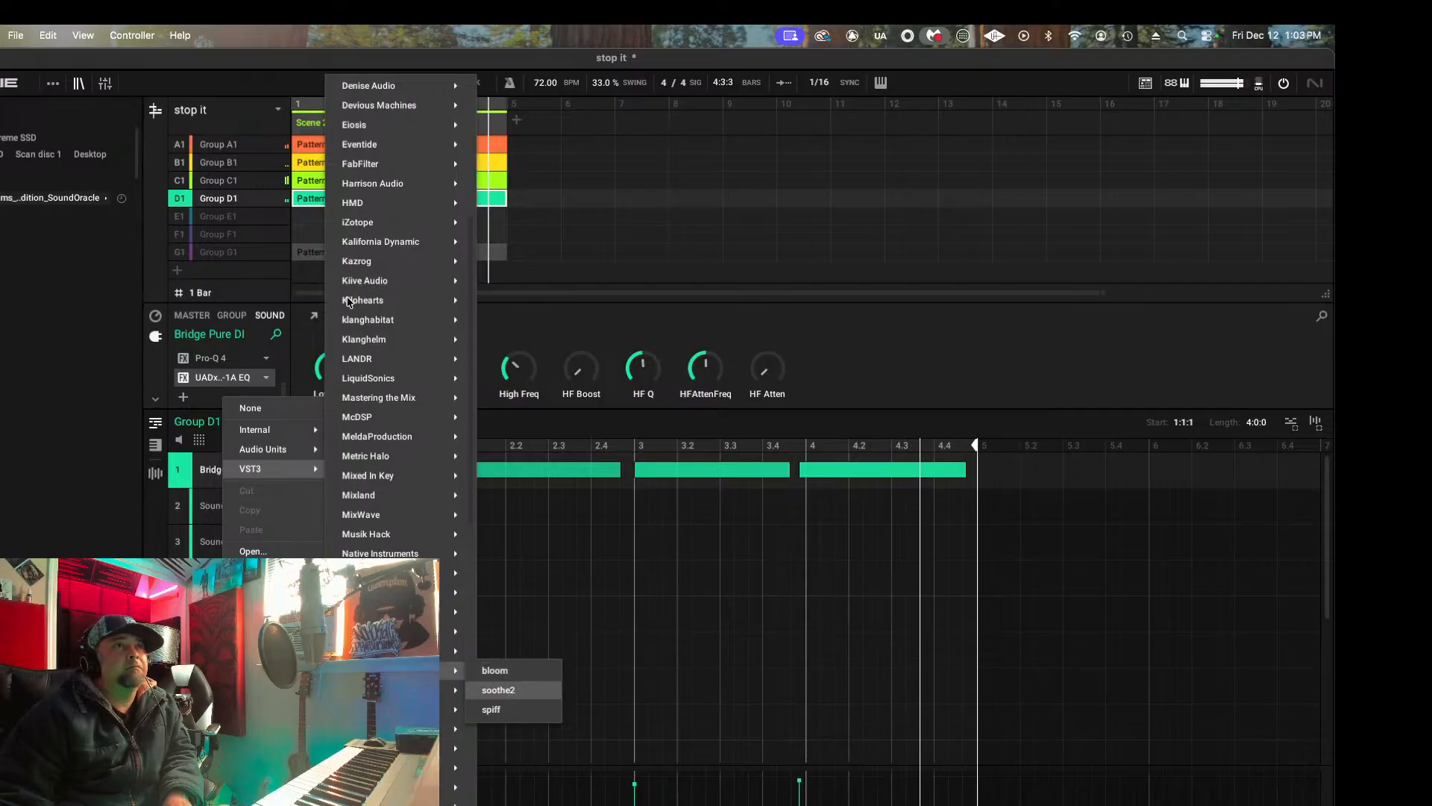
{"action": "left_click", "coordinate": [499, 689]}
{"action": "left_click", "coordinate": [314, 318]}
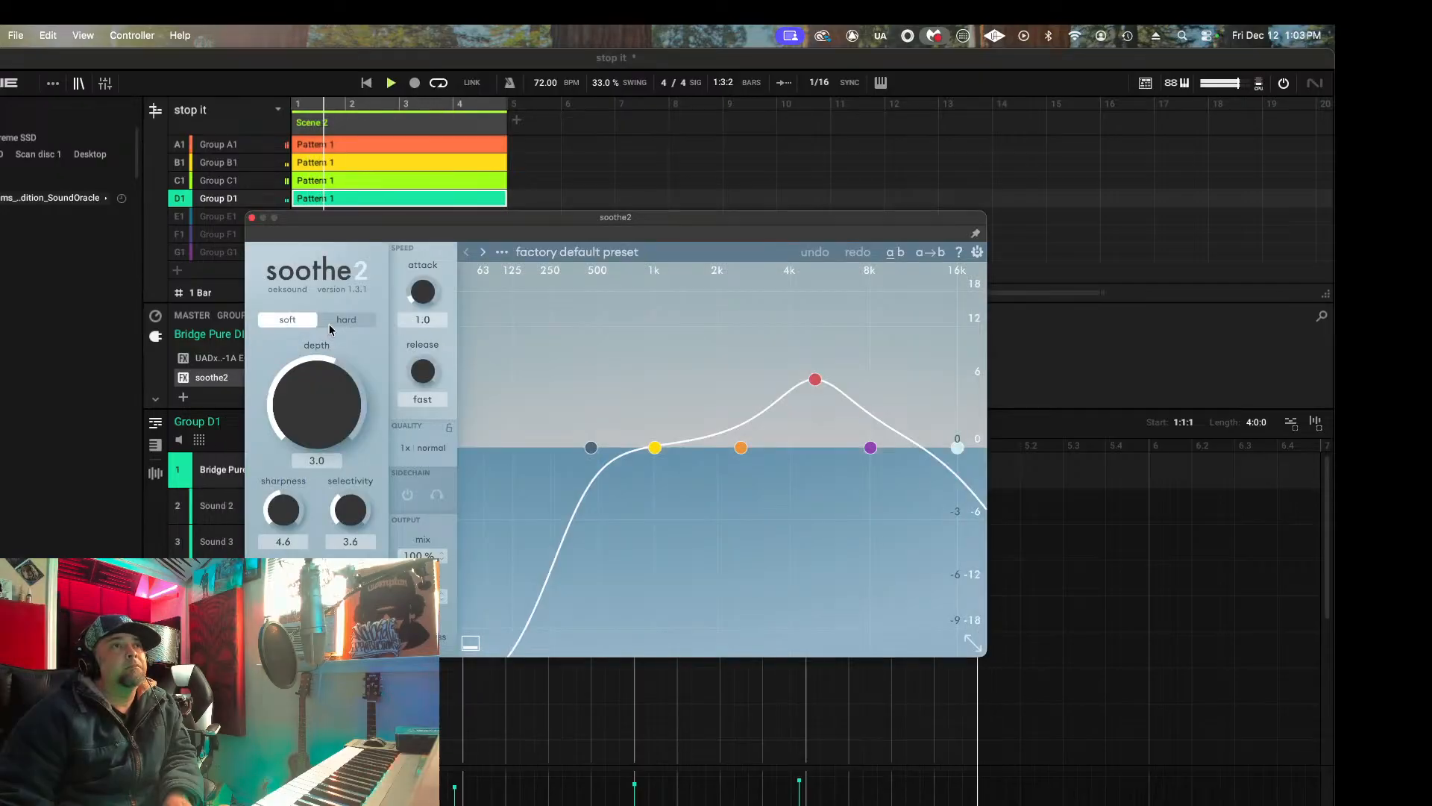
Step: Load the "bass side chian" user preset in soothe2
{"action": "left_click", "coordinate": [502, 251]}
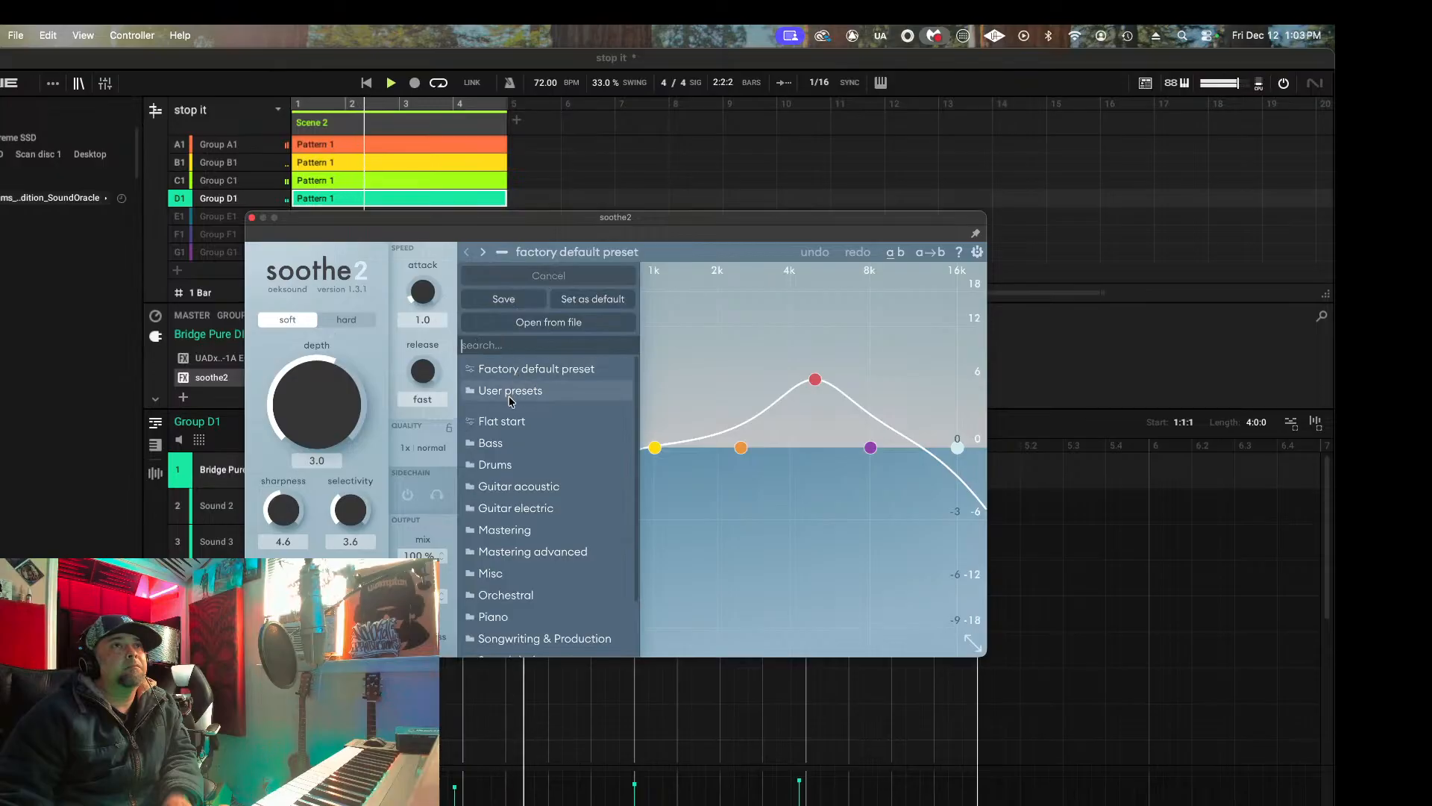
{"action": "mouse_move", "coordinate": [511, 396]}
{"action": "left_click", "coordinate": [693, 277]}
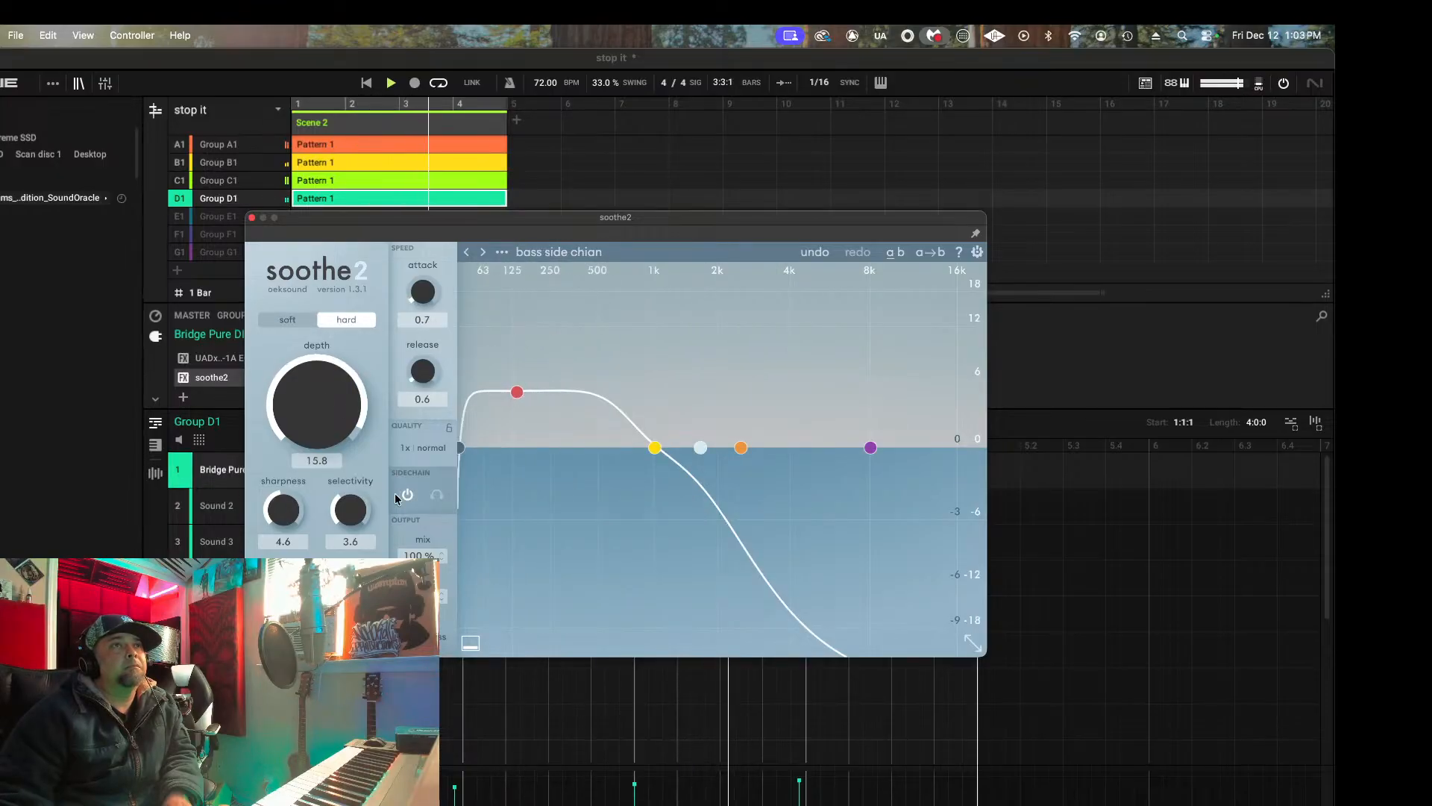
Step: Set soothe2's side-chain input source to C1:S1, the kick cute sound, and reopen the plugin window
{"action": "left_click", "coordinate": [252, 218]}
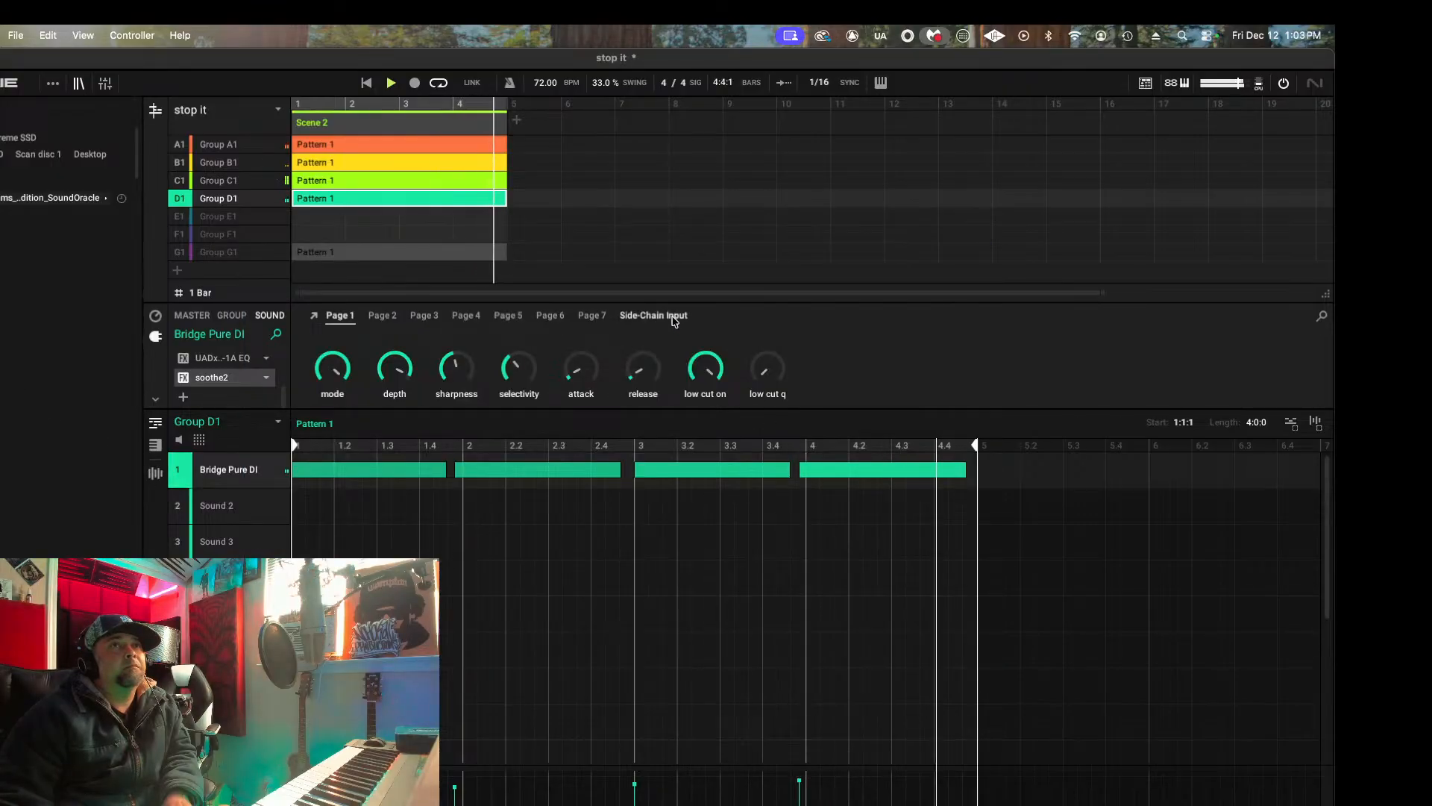
{"action": "left_click", "coordinate": [671, 315]}
{"action": "left_click", "coordinate": [336, 375]}
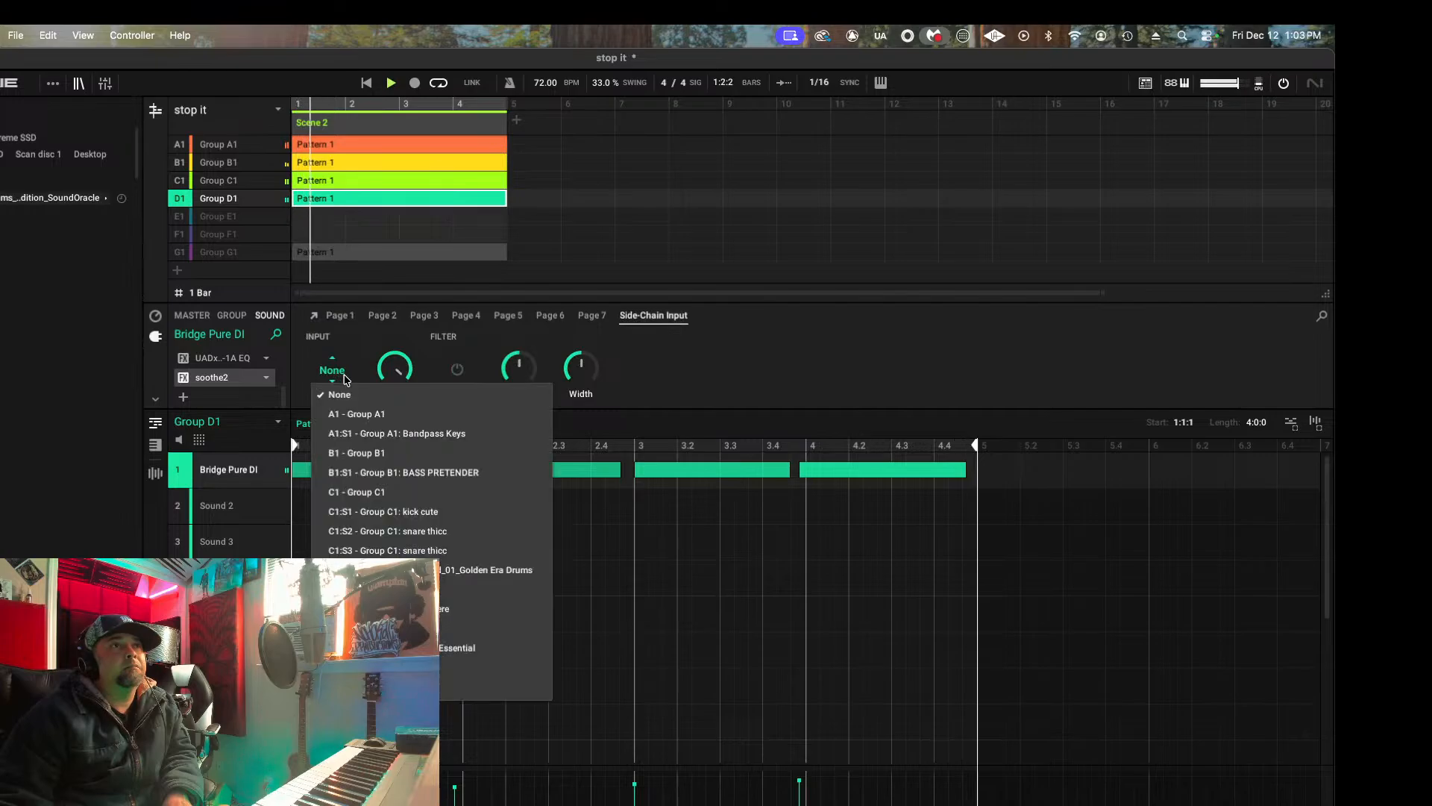
{"action": "left_click", "coordinate": [431, 512]}
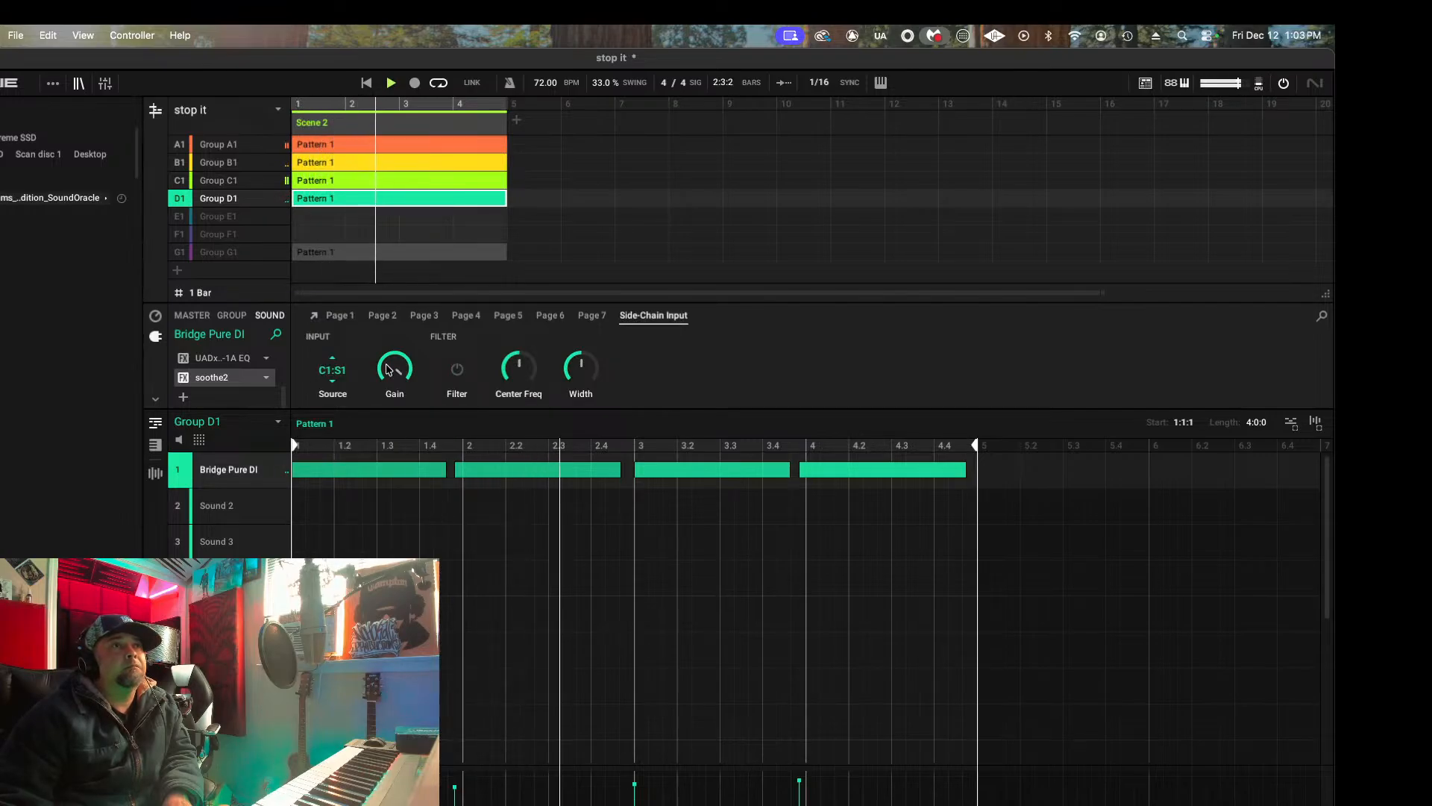
{"action": "left_click", "coordinate": [314, 315]}
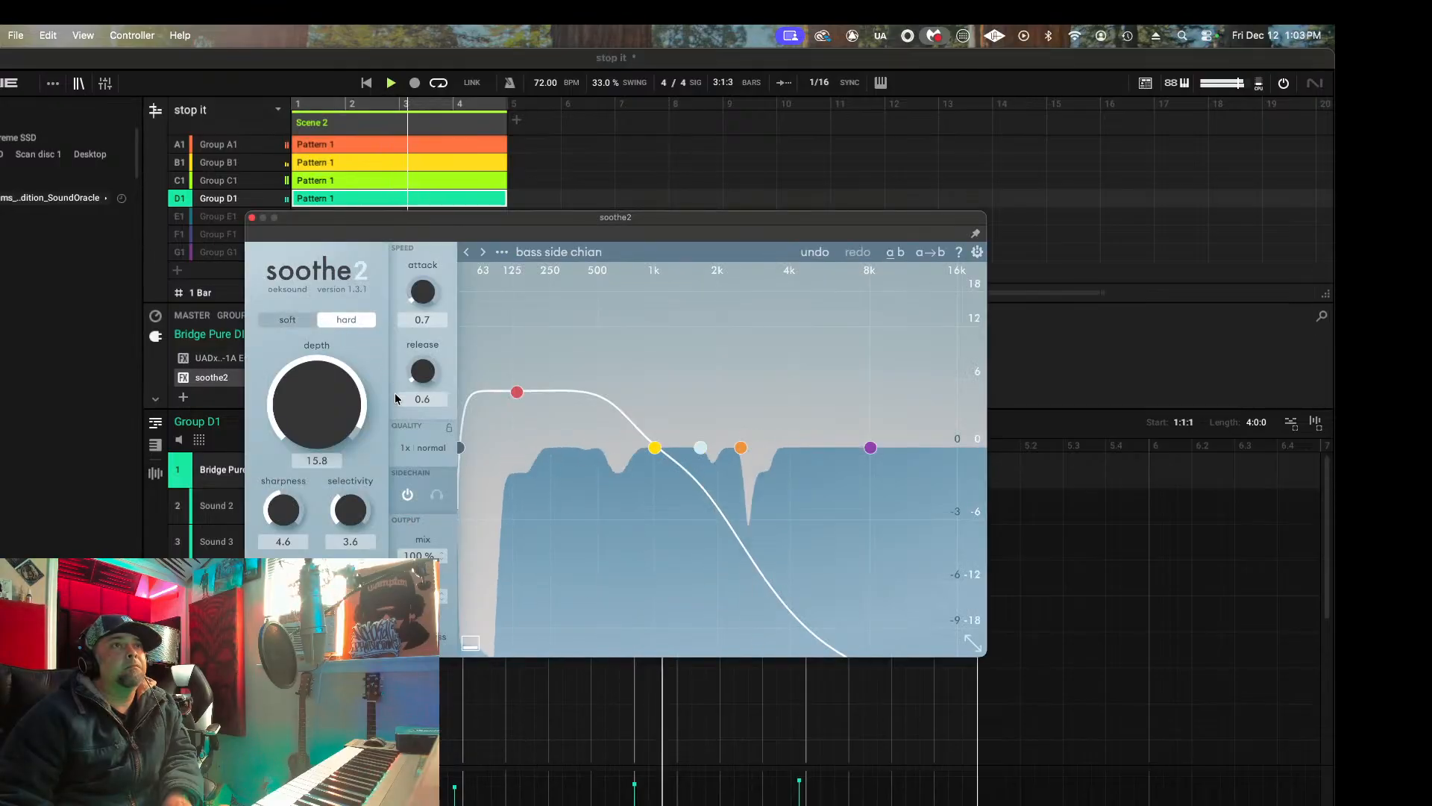
Step: Set soothe2 to soft mode with depth 16.8 and sharpness 0.0, and lower the high cut to 559 Hz
{"action": "left_click_drag", "start_coordinate": [291, 390], "coordinate": [288, 545]}
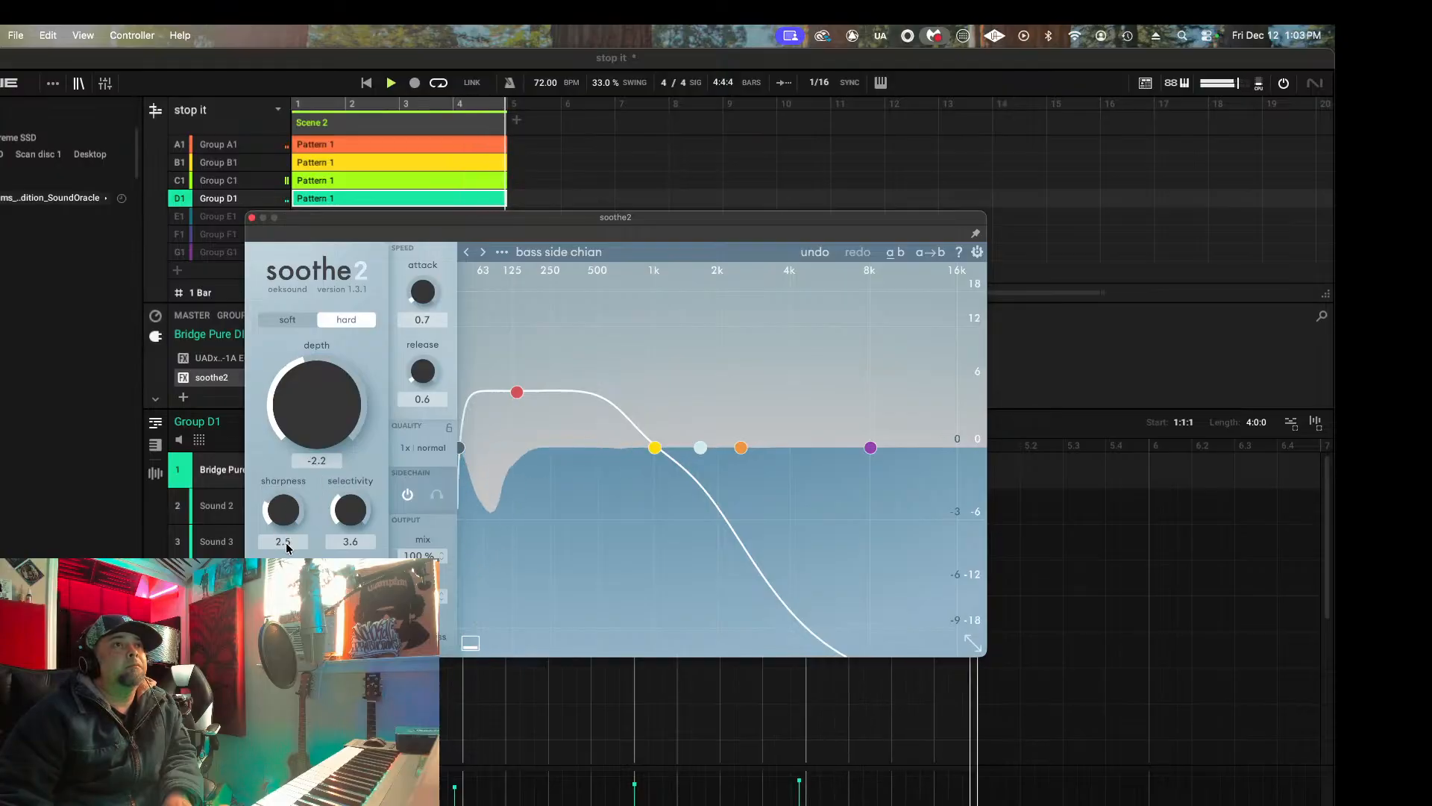
{"action": "left_click", "coordinate": [288, 320]}
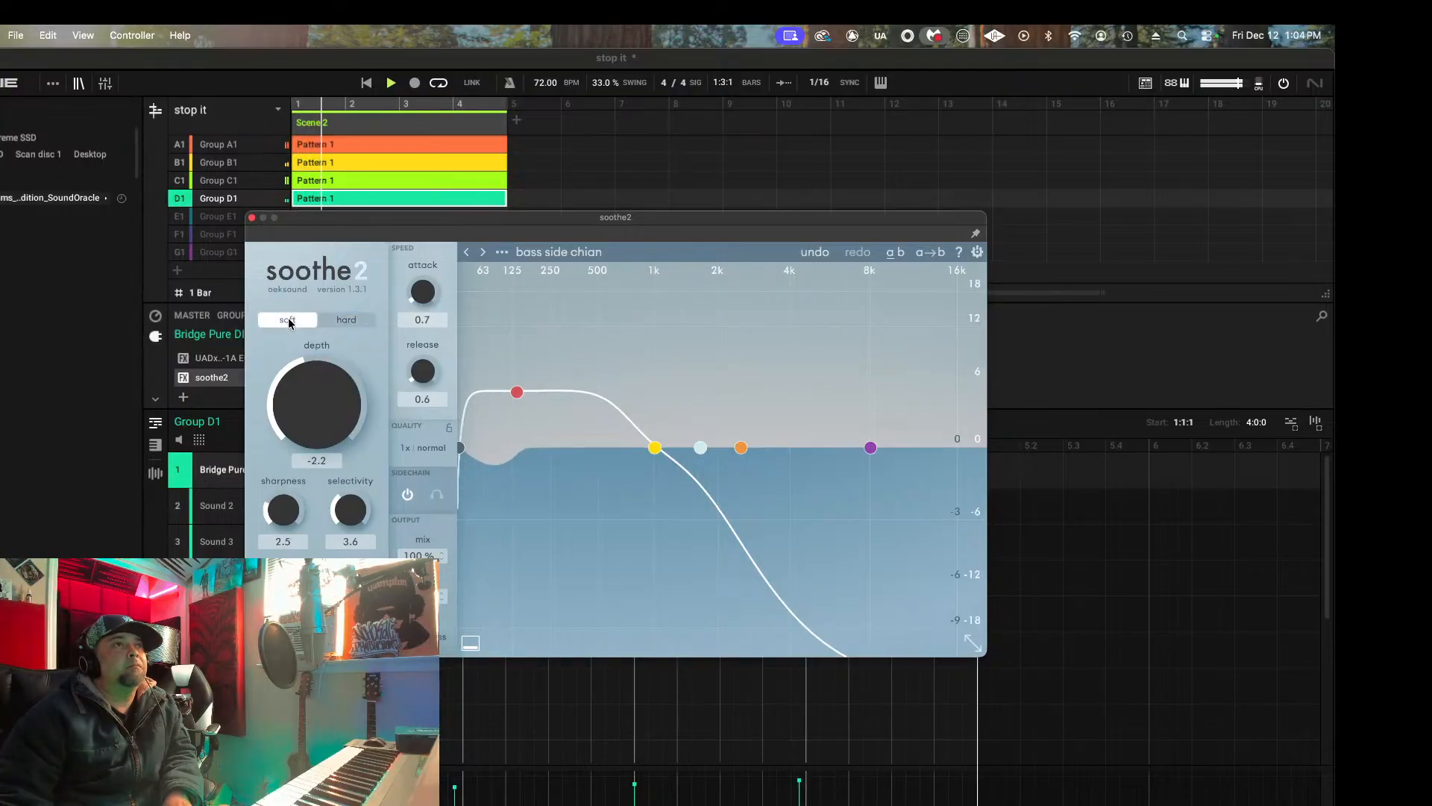
{"action": "left_click_drag", "start_coordinate": [329, 385], "coordinate": [338, 355]}
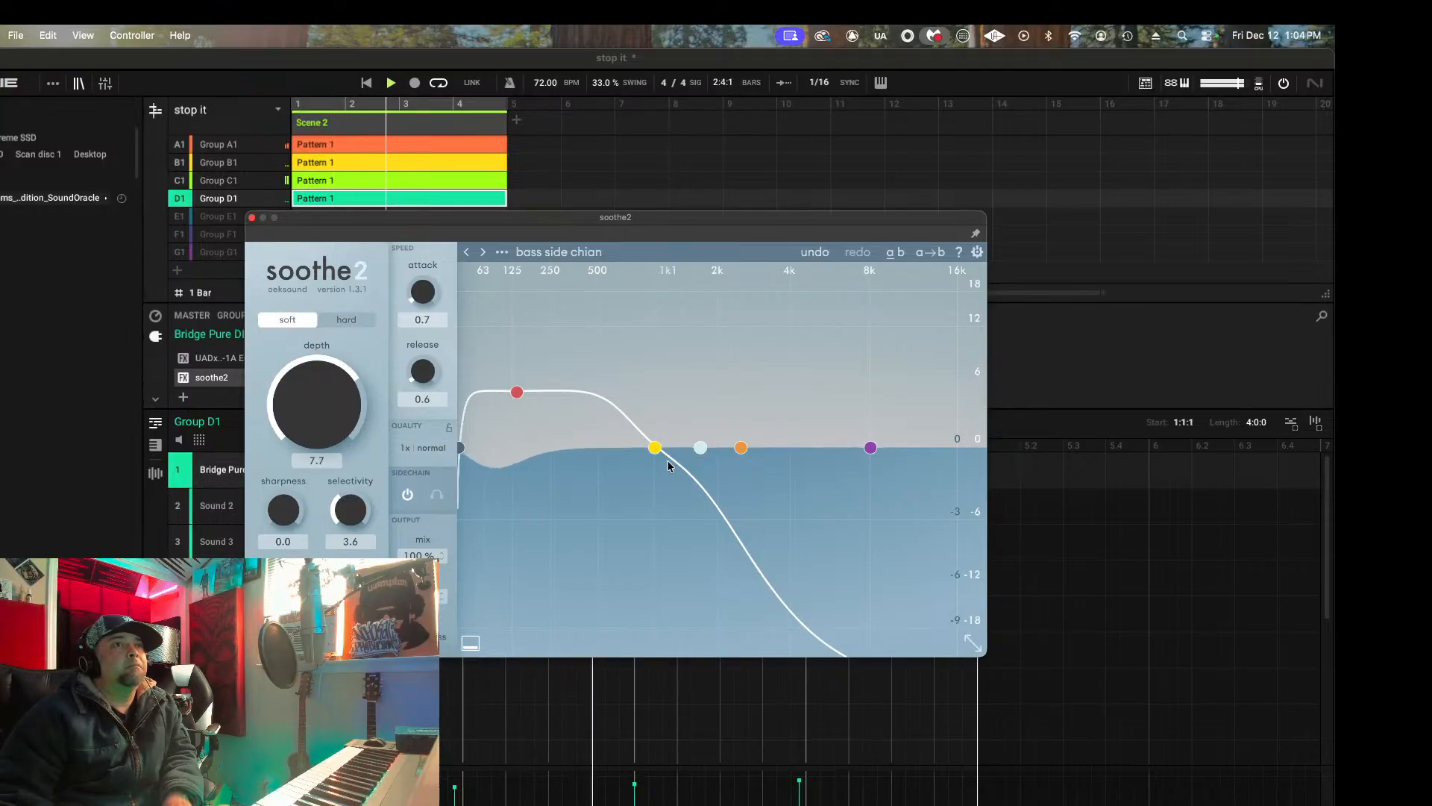
{"action": "left_click_drag", "start_coordinate": [693, 448], "coordinate": [646, 442]}
{"action": "left_click_drag", "start_coordinate": [608, 423], "coordinate": [596, 422]}
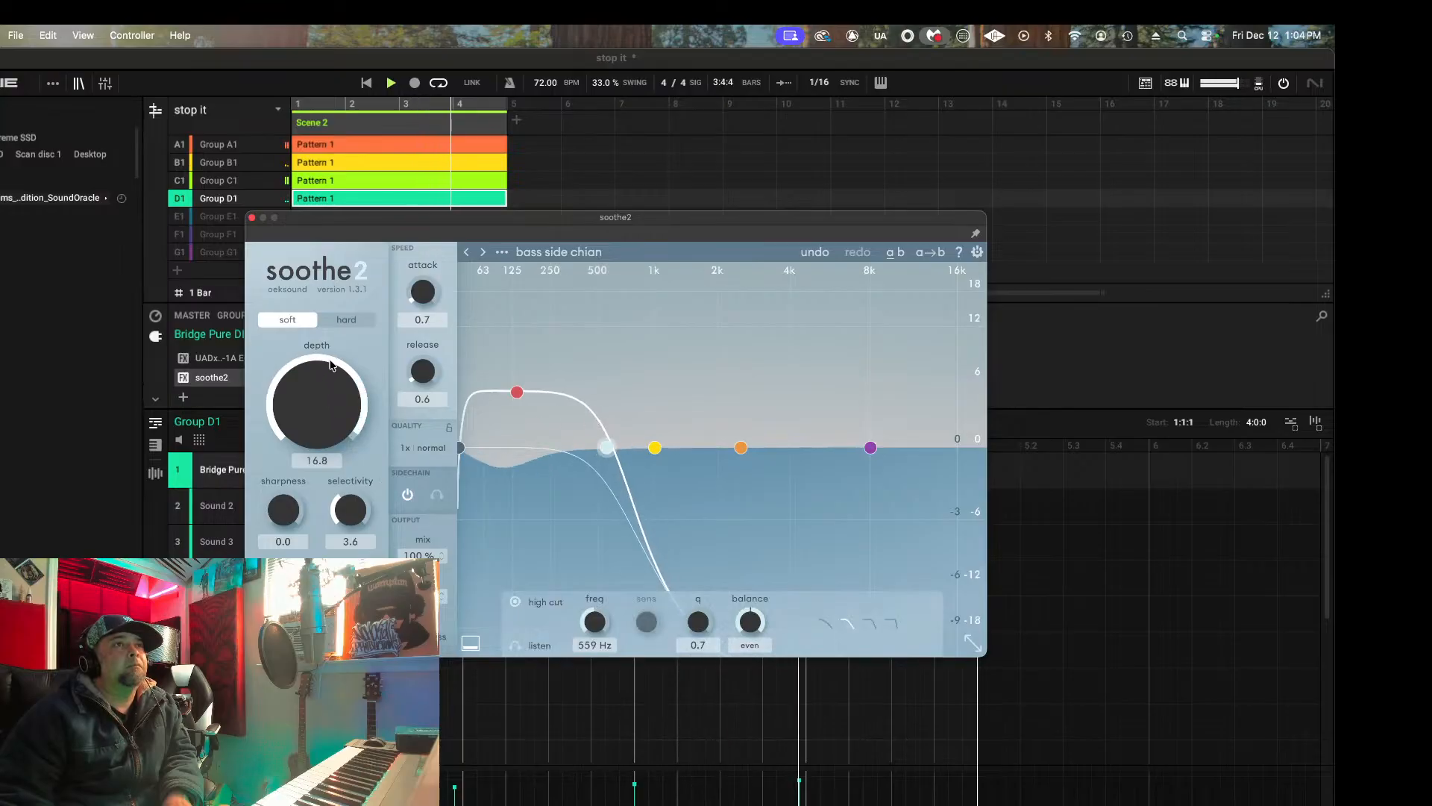
Step: Switch soothe2 to hard mode, set depth to 1.3 and both attack and release to fast, and close its window
{"action": "left_click", "coordinate": [337, 325]}
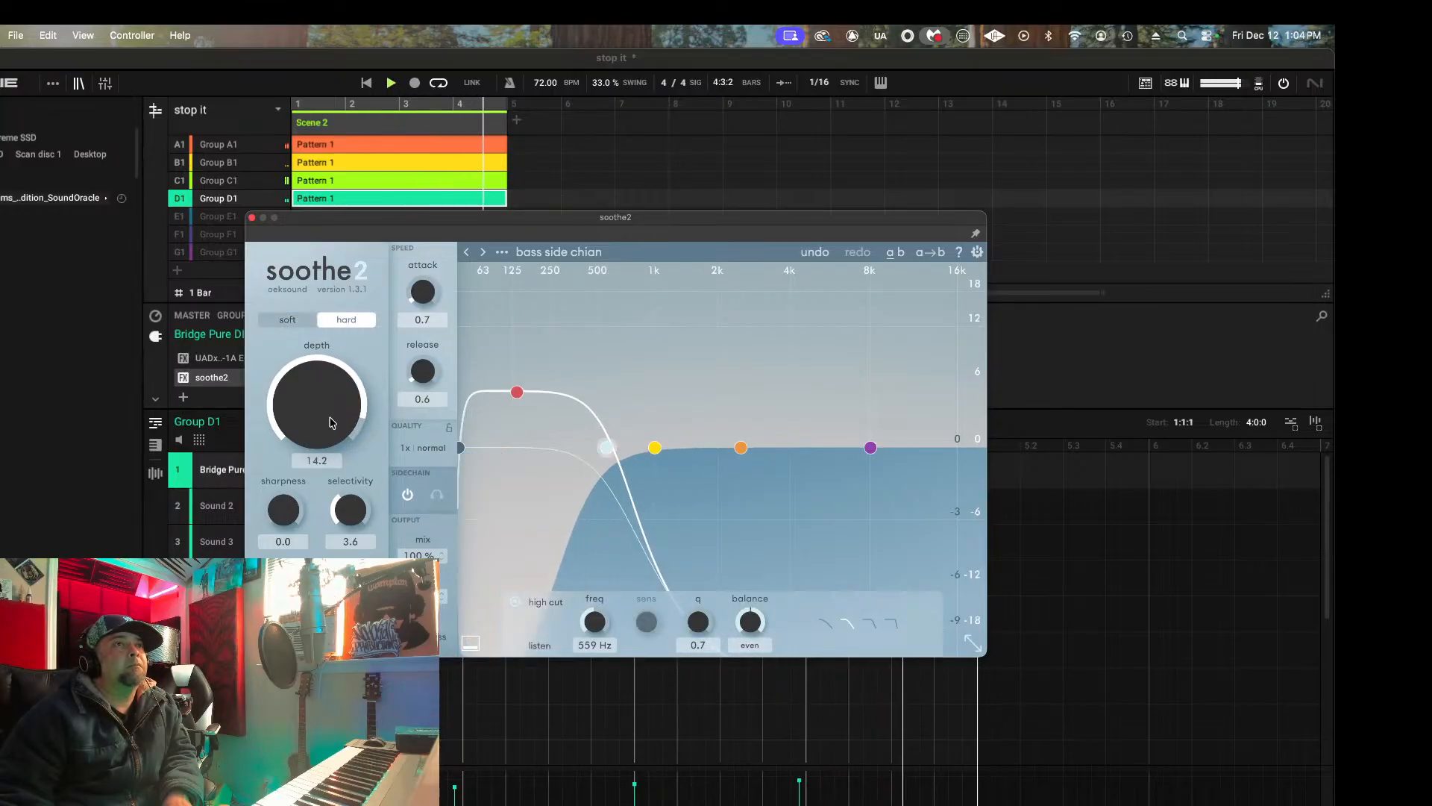
{"action": "left_click_drag", "start_coordinate": [329, 416], "coordinate": [332, 502]}
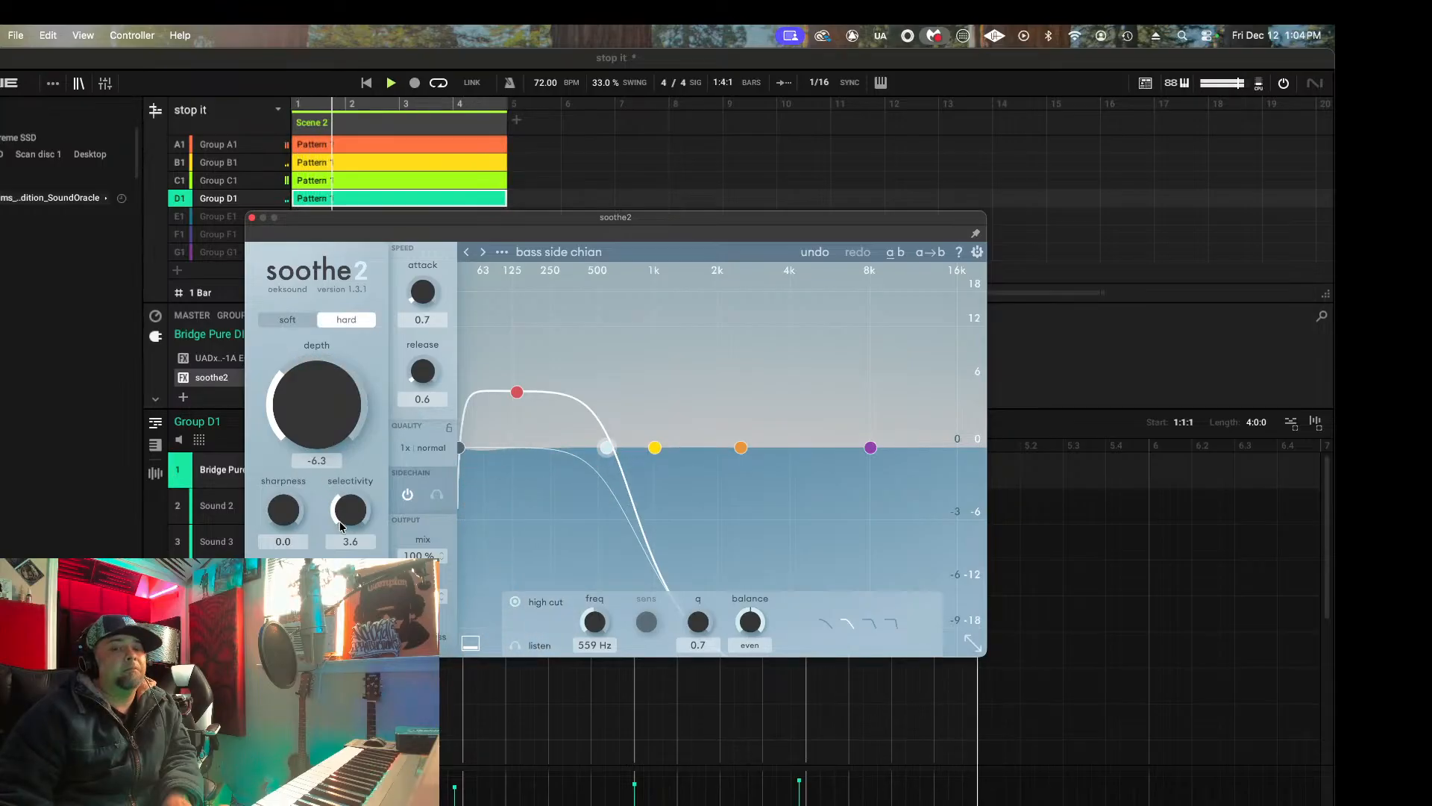
{"action": "mouse_move", "coordinate": [340, 527]}
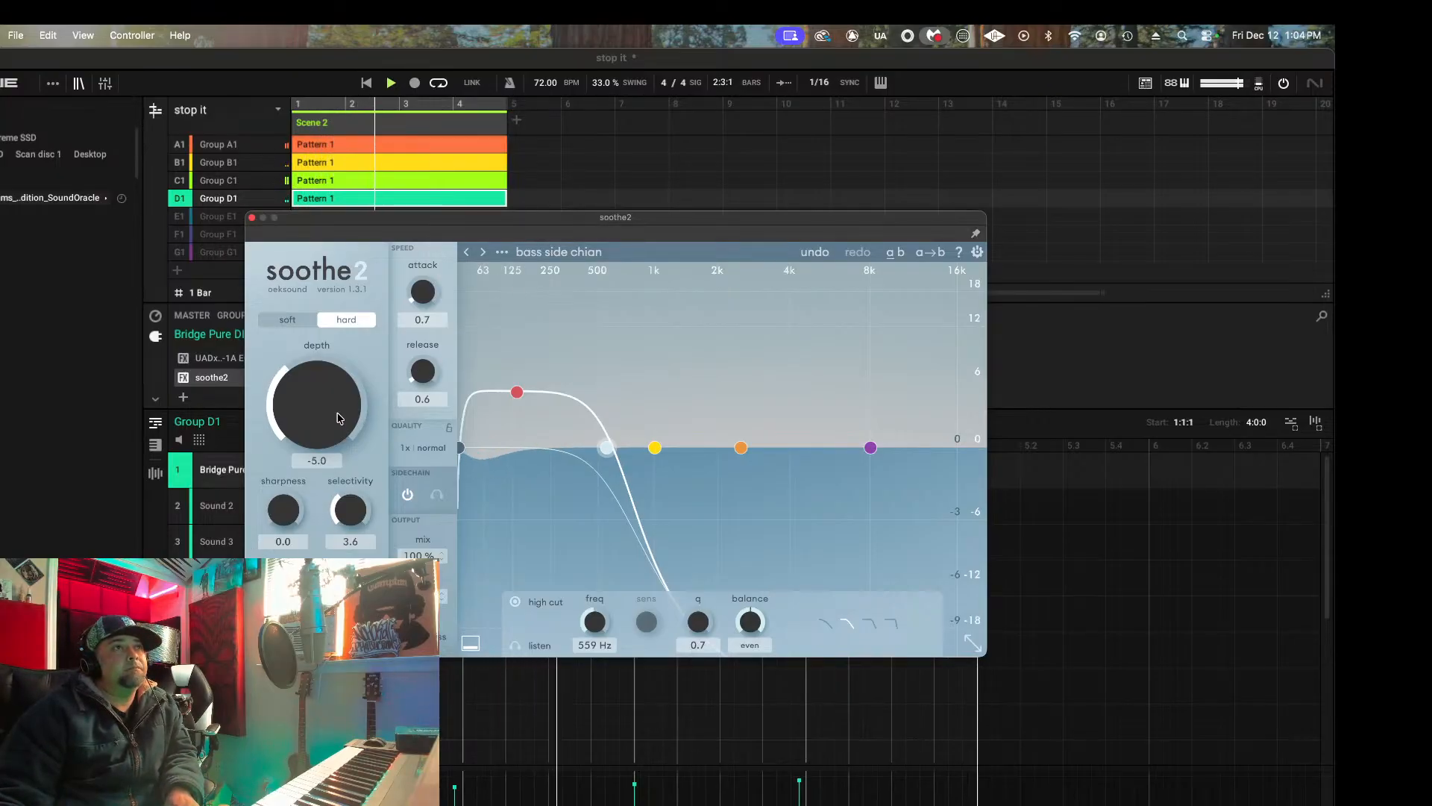
{"action": "left_click_drag", "start_coordinate": [337, 417], "coordinate": [338, 385]}
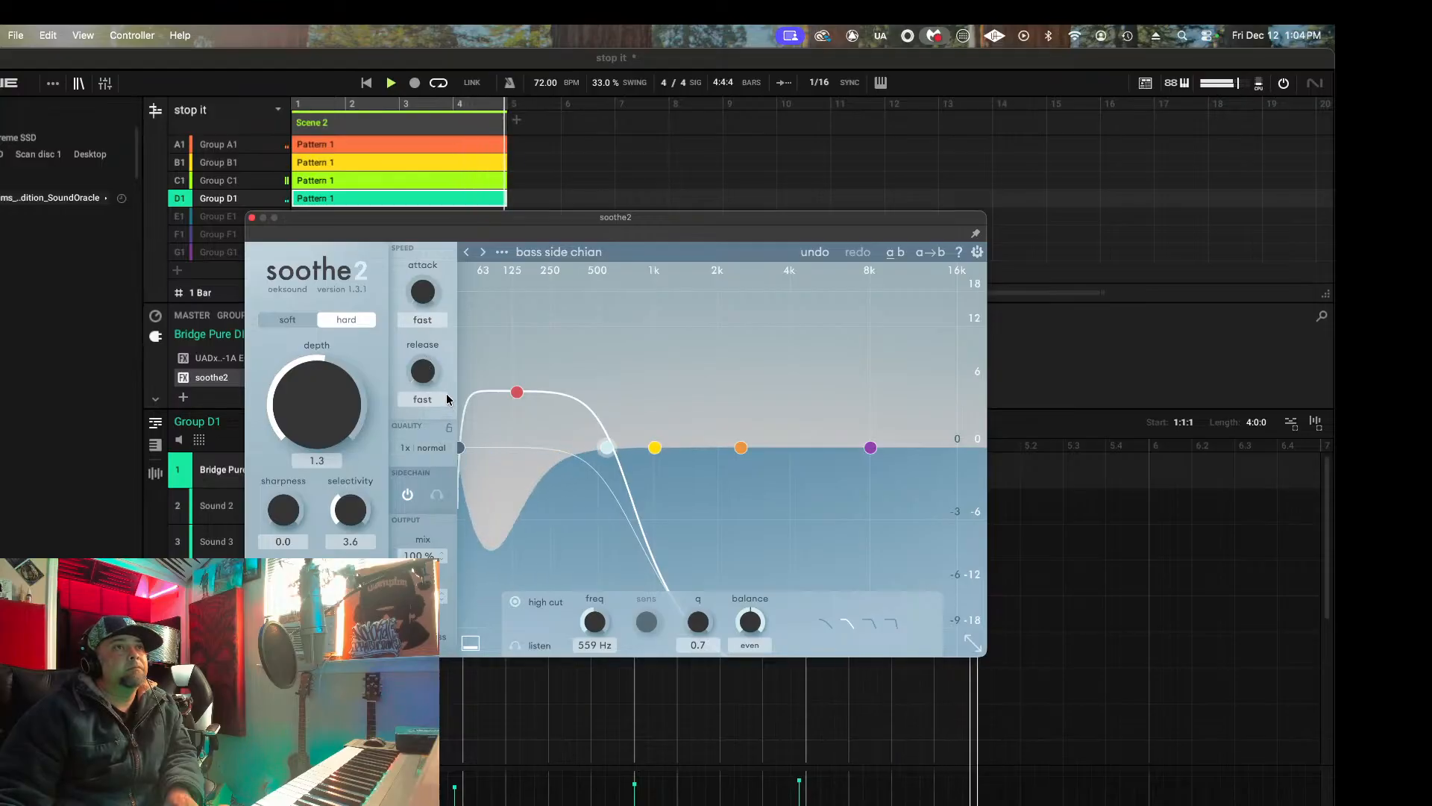
{"action": "left_click", "coordinate": [252, 217]}
Step: Replace soothe2 on the Bridge Pure DI sound with BABY Audio's Smooth Operator Pro VST3
{"action": "left_click", "coordinate": [266, 378]}
{"action": "mouse_move", "coordinate": [298, 445]}
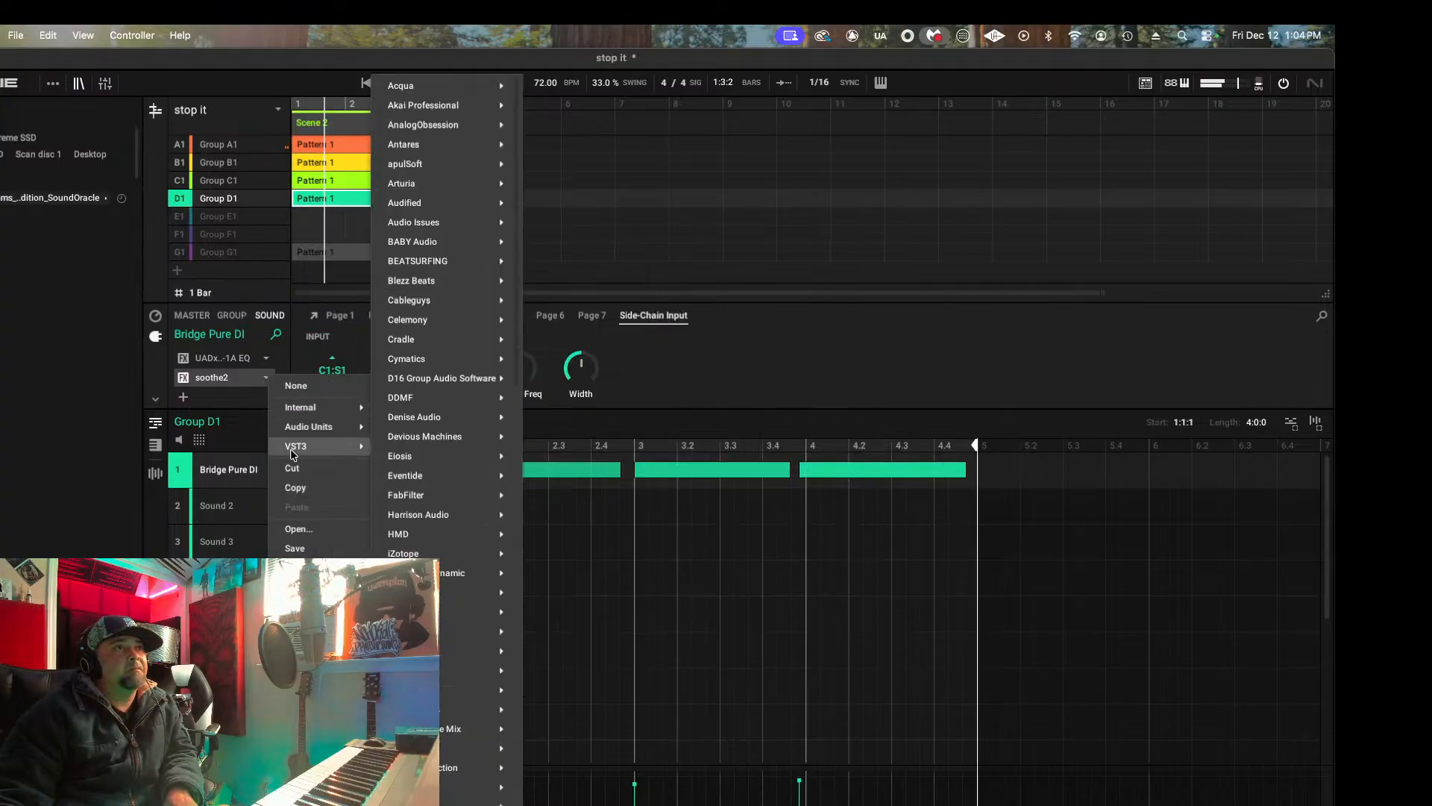
{"action": "mouse_move", "coordinate": [440, 246]}
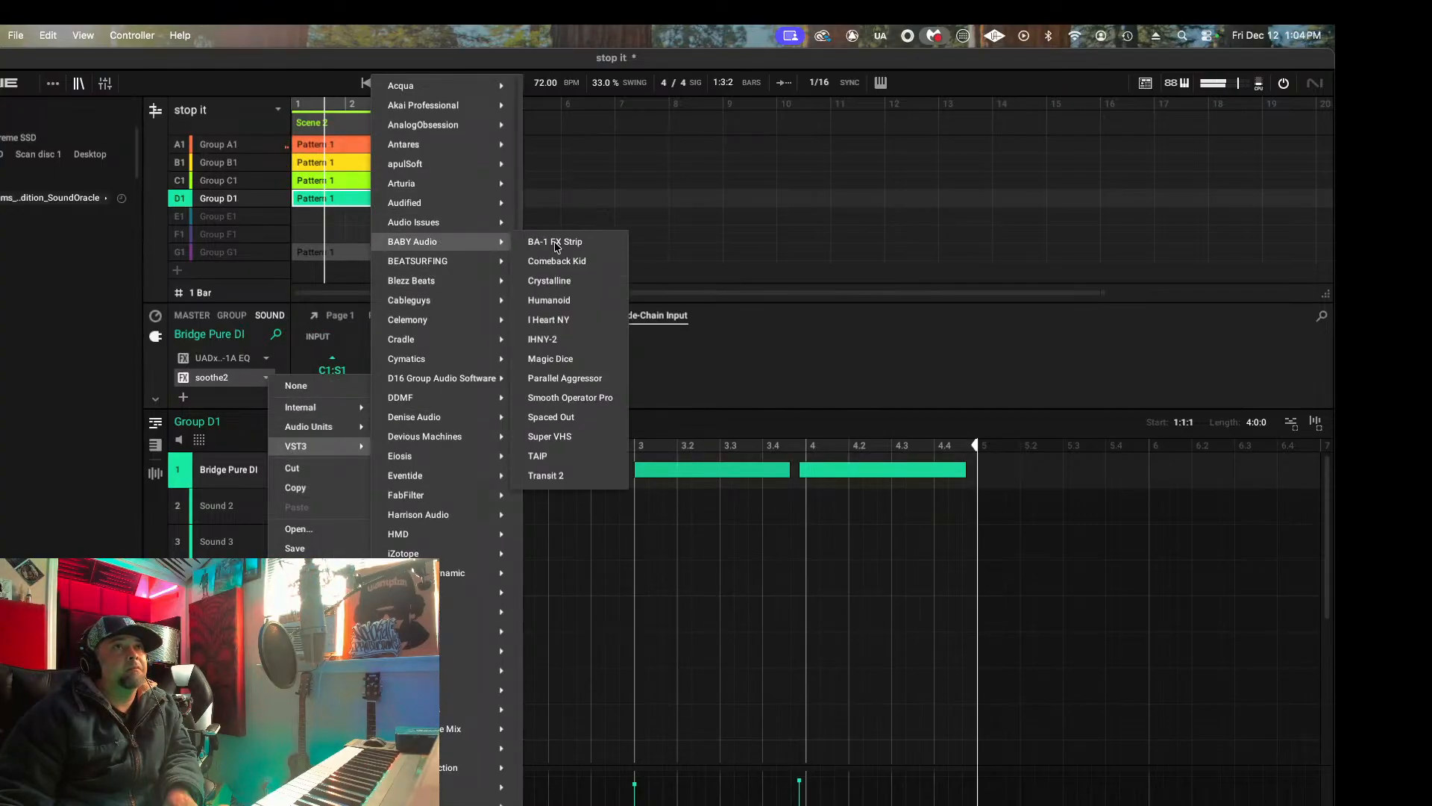
{"action": "left_click", "coordinate": [605, 394]}
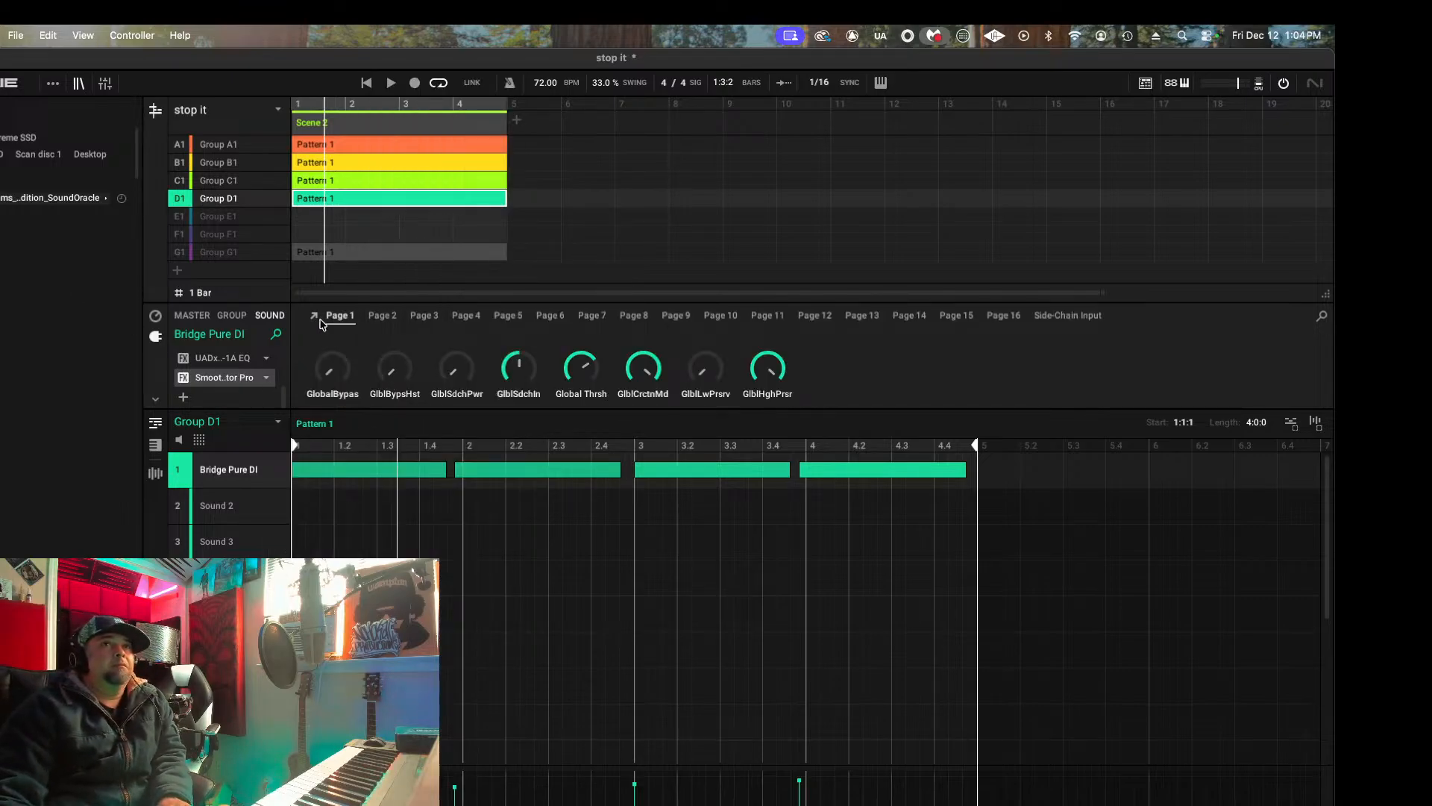
Step: Set Smooth Operator Pro's side-chain input source to the kick cute sound in Group C1 and open the plugin window
{"action": "left_click", "coordinate": [1071, 318]}
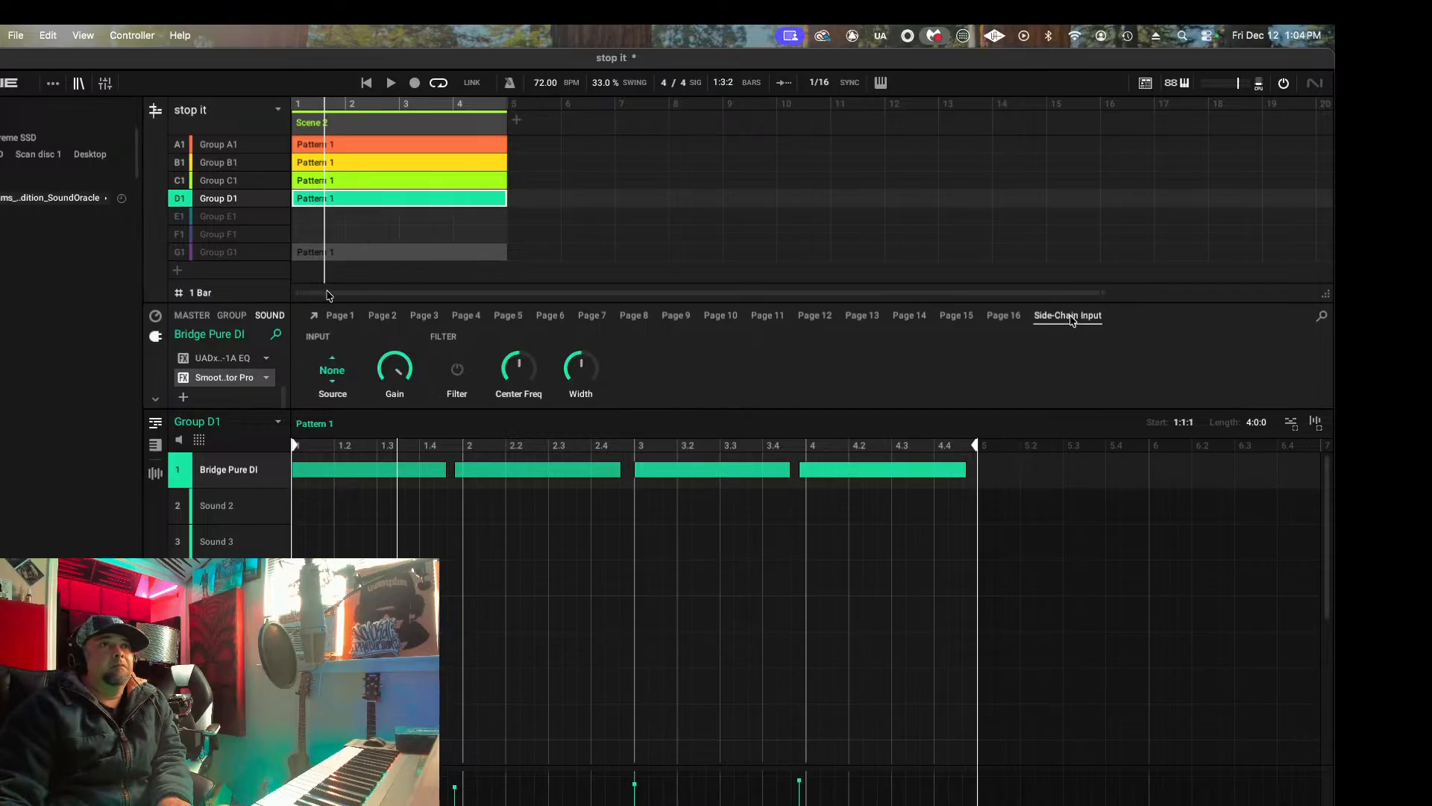
{"action": "left_click", "coordinate": [327, 372]}
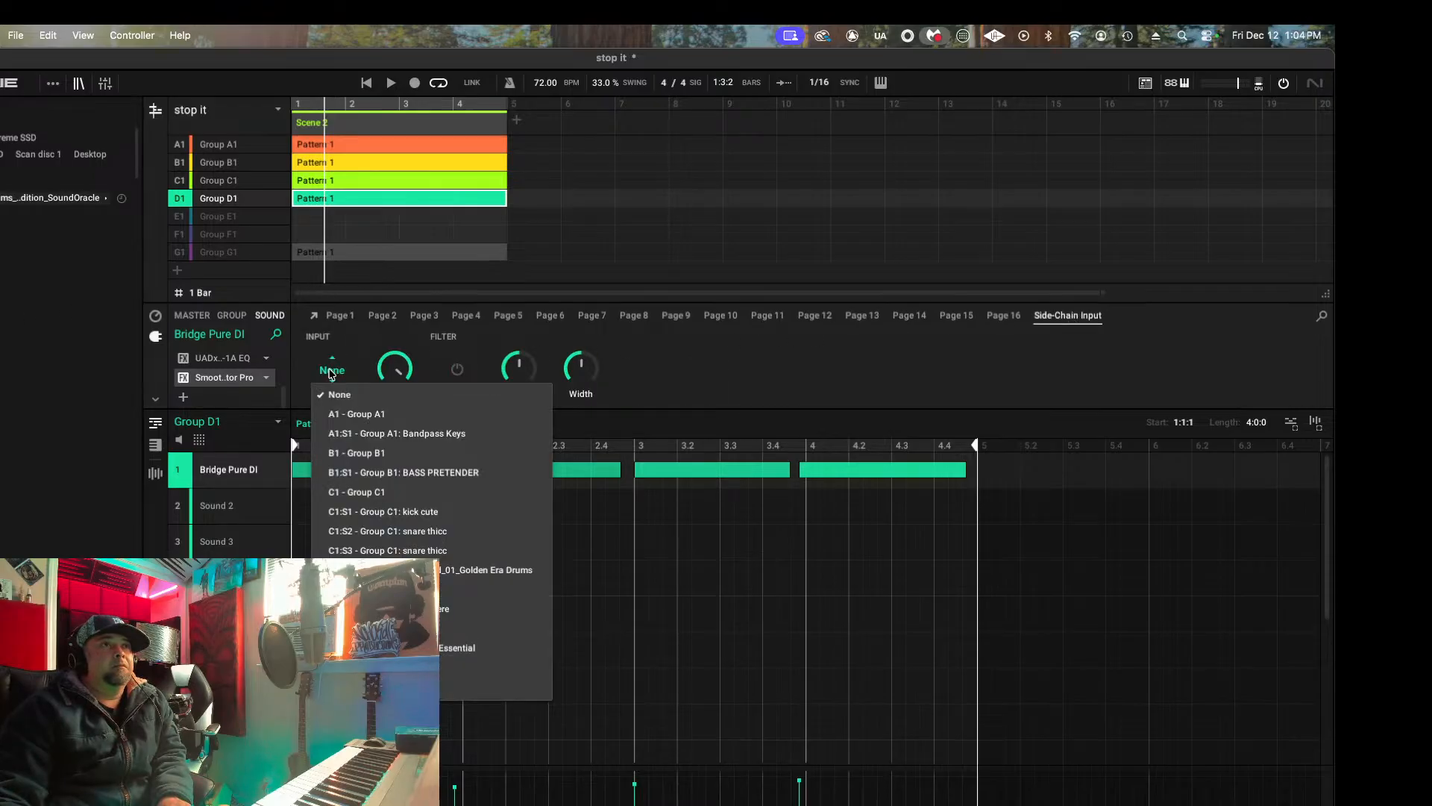
{"action": "left_click", "coordinate": [448, 502]}
{"action": "left_click", "coordinate": [312, 318]}
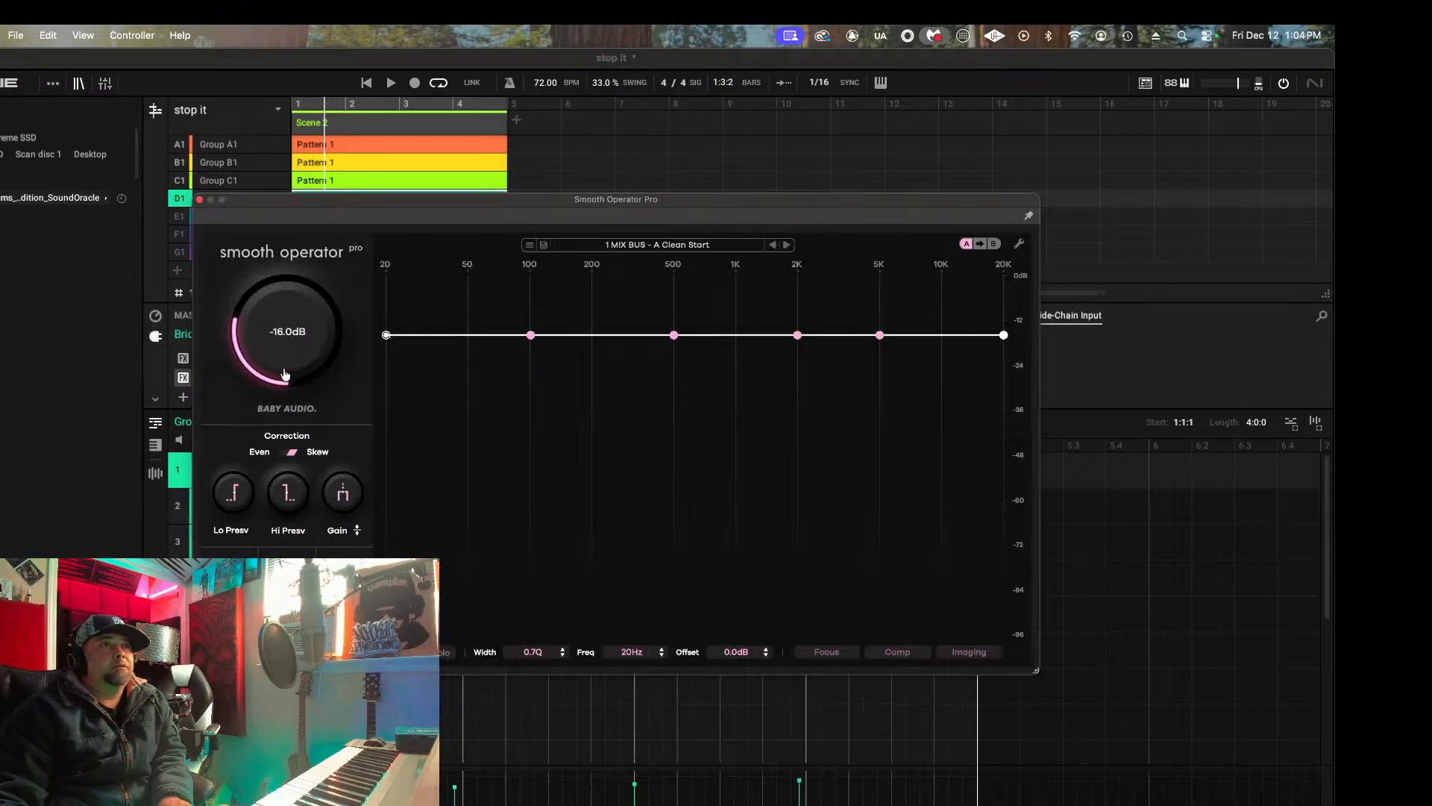
Step: Raise Smooth Operator Pro's Hi Presv, set the main threshold to -14.3 dB during playback, and close its window
{"action": "scroll", "coordinate": [289, 330], "scroll_direction": "down", "scroll_amount": 10}
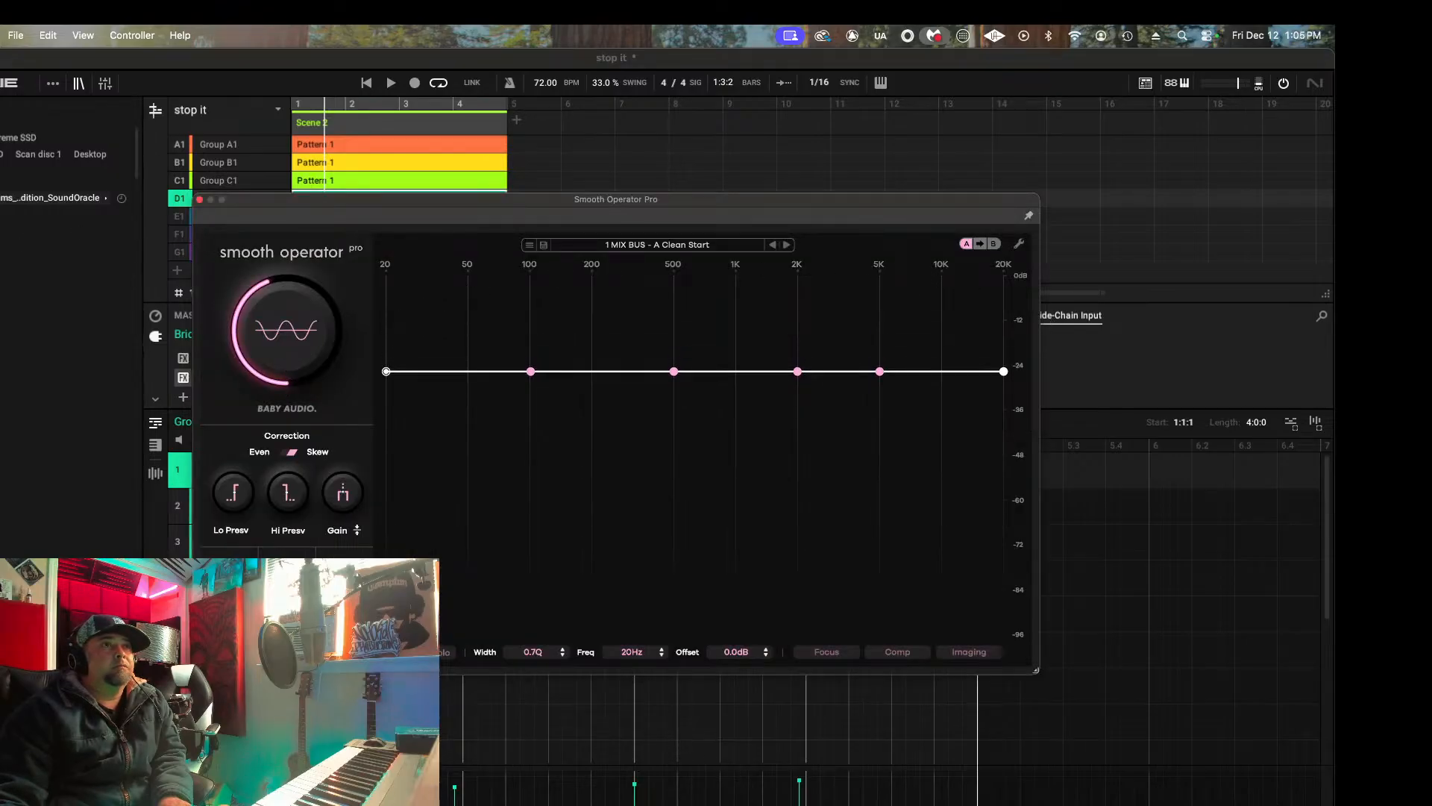
{"action": "left_click", "coordinate": [286, 572]}
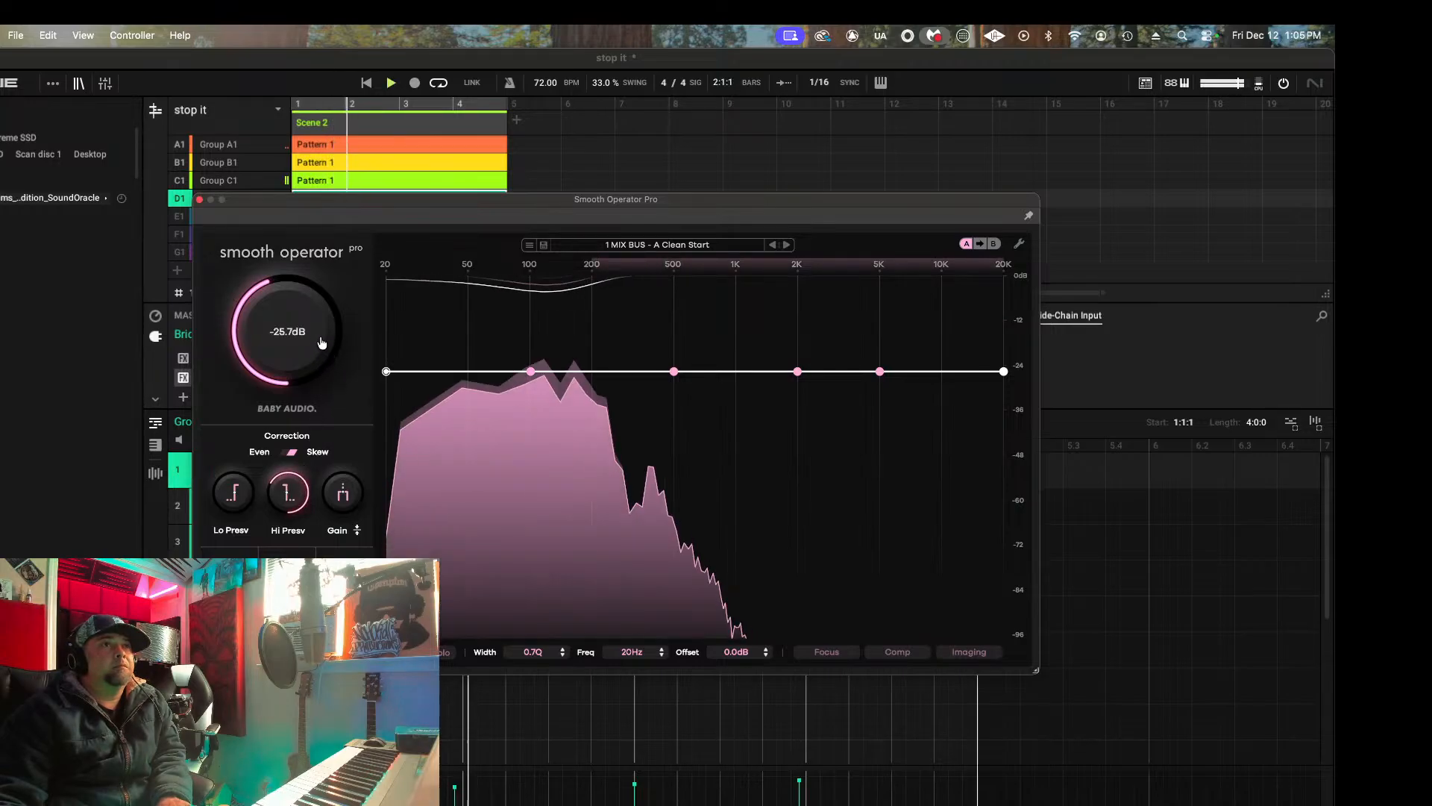
{"action": "left_click_drag", "start_coordinate": [311, 333], "coordinate": [311, 354]}
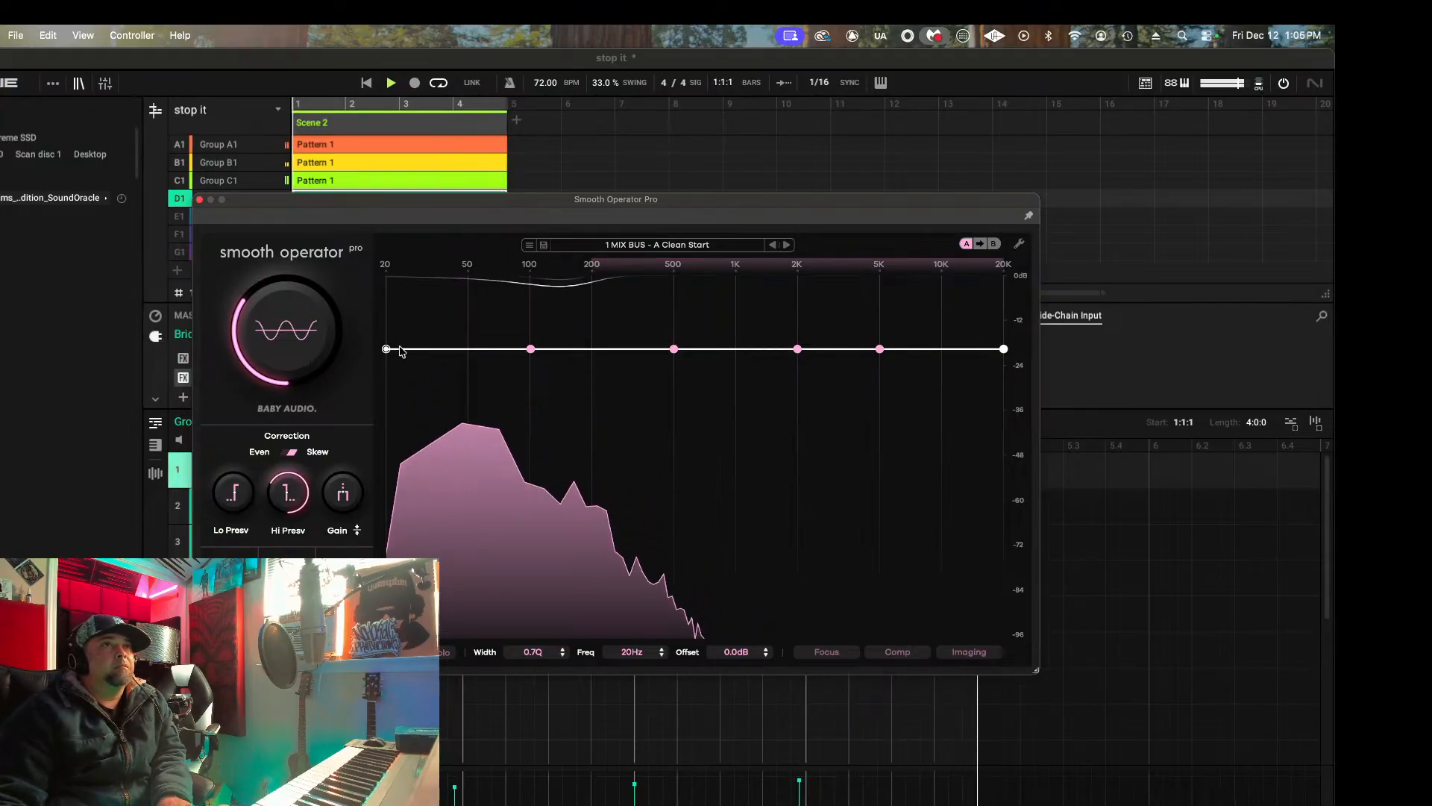
{"action": "mouse_move", "coordinate": [304, 339]}
{"action": "left_mouse_down"}
{"action": "mouse_move", "coordinate": [304, 375]}
{"action": "mouse_move", "coordinate": [306, 359]}
{"action": "left_mouse_up"}
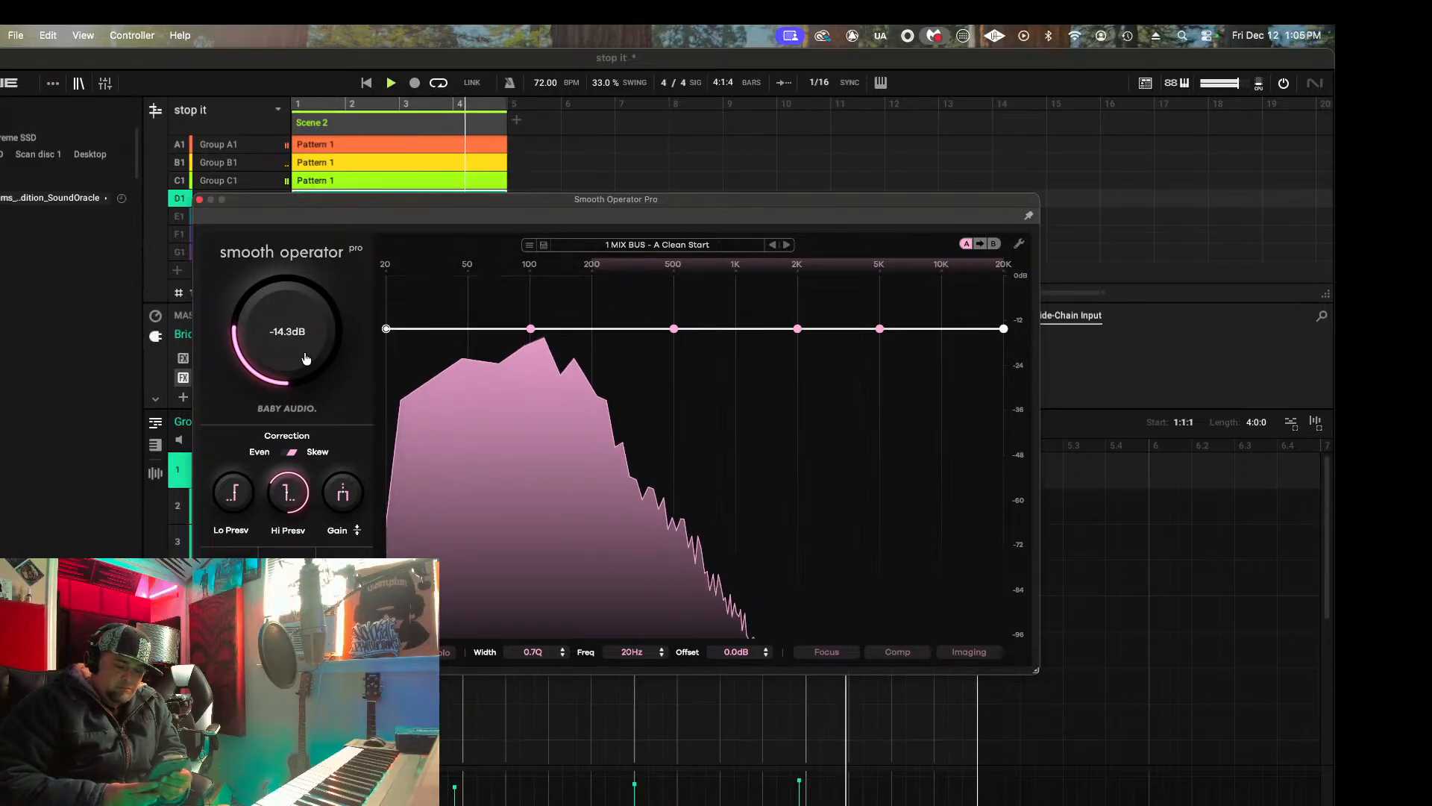
{"action": "left_click", "coordinate": [200, 200]}
Step: Add the Brauer Motion Stereo VST3 after RC-20 on Group A1's Bandpass Keys sound, open its window, and close it
{"action": "left_click", "coordinate": [224, 144]}
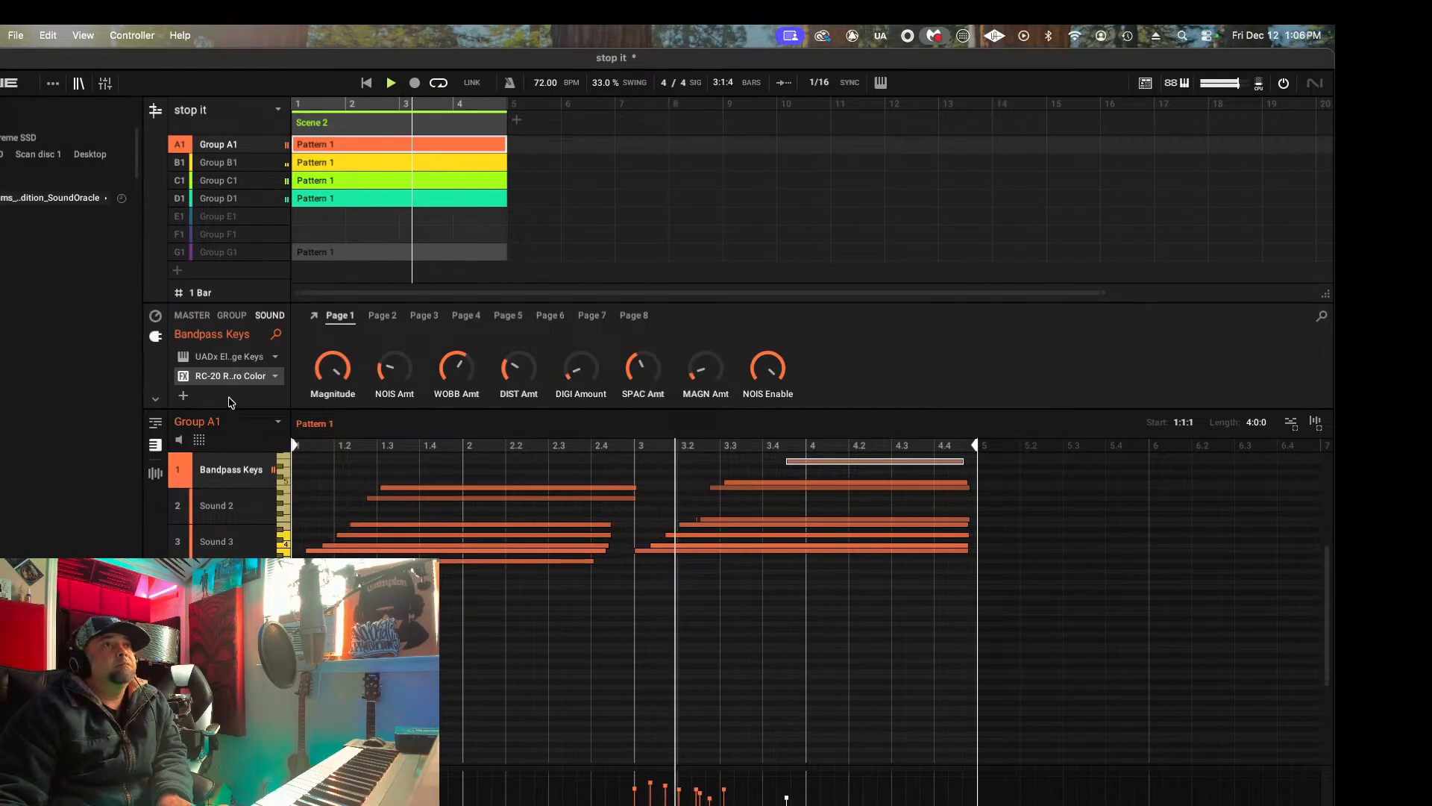
{"action": "left_click", "coordinate": [238, 380]}
{"action": "mouse_move", "coordinate": [262, 459]}
{"action": "scroll", "coordinate": [437, 492], "scroll_direction": "down", "scroll_amount": 10}
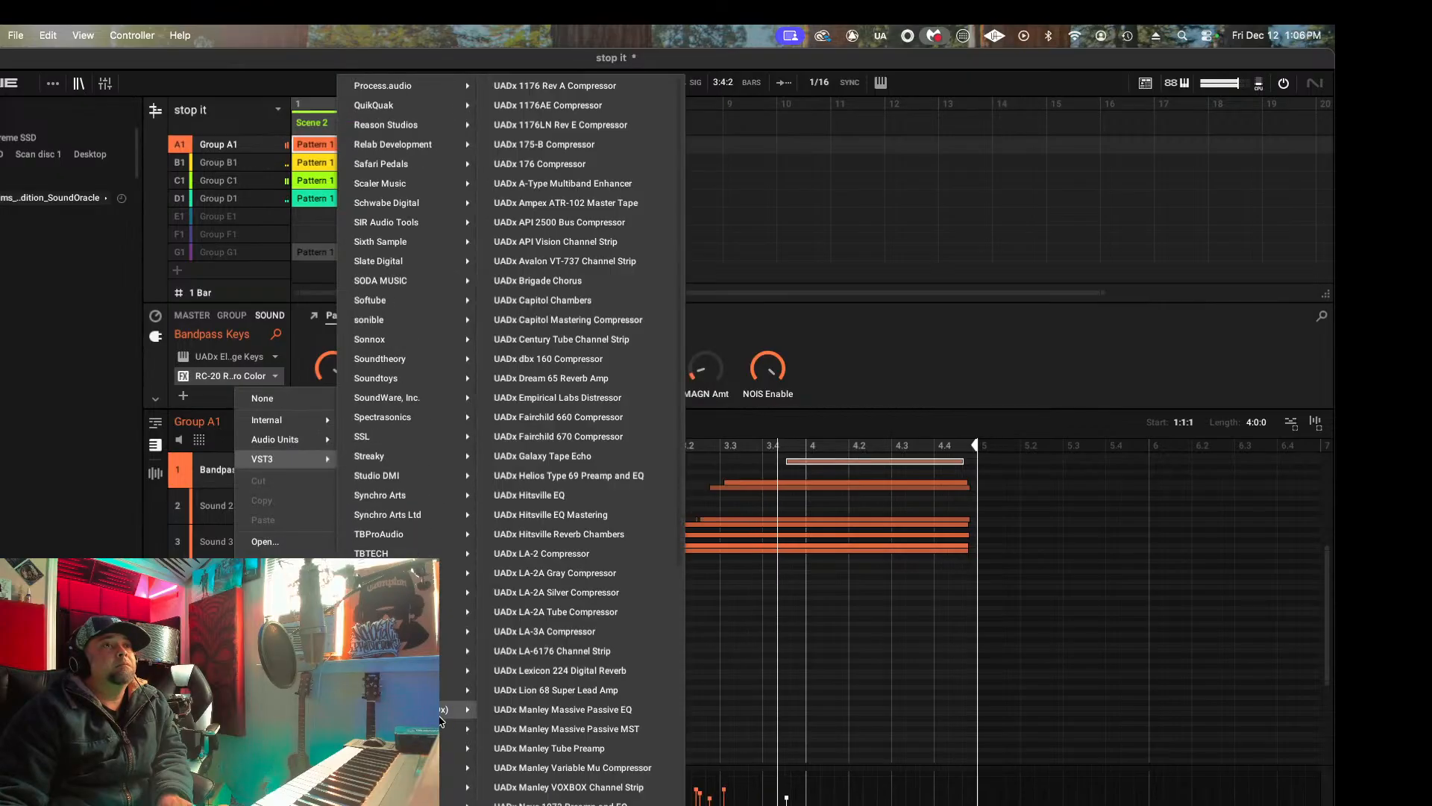
{"action": "mouse_move", "coordinate": [451, 768]}
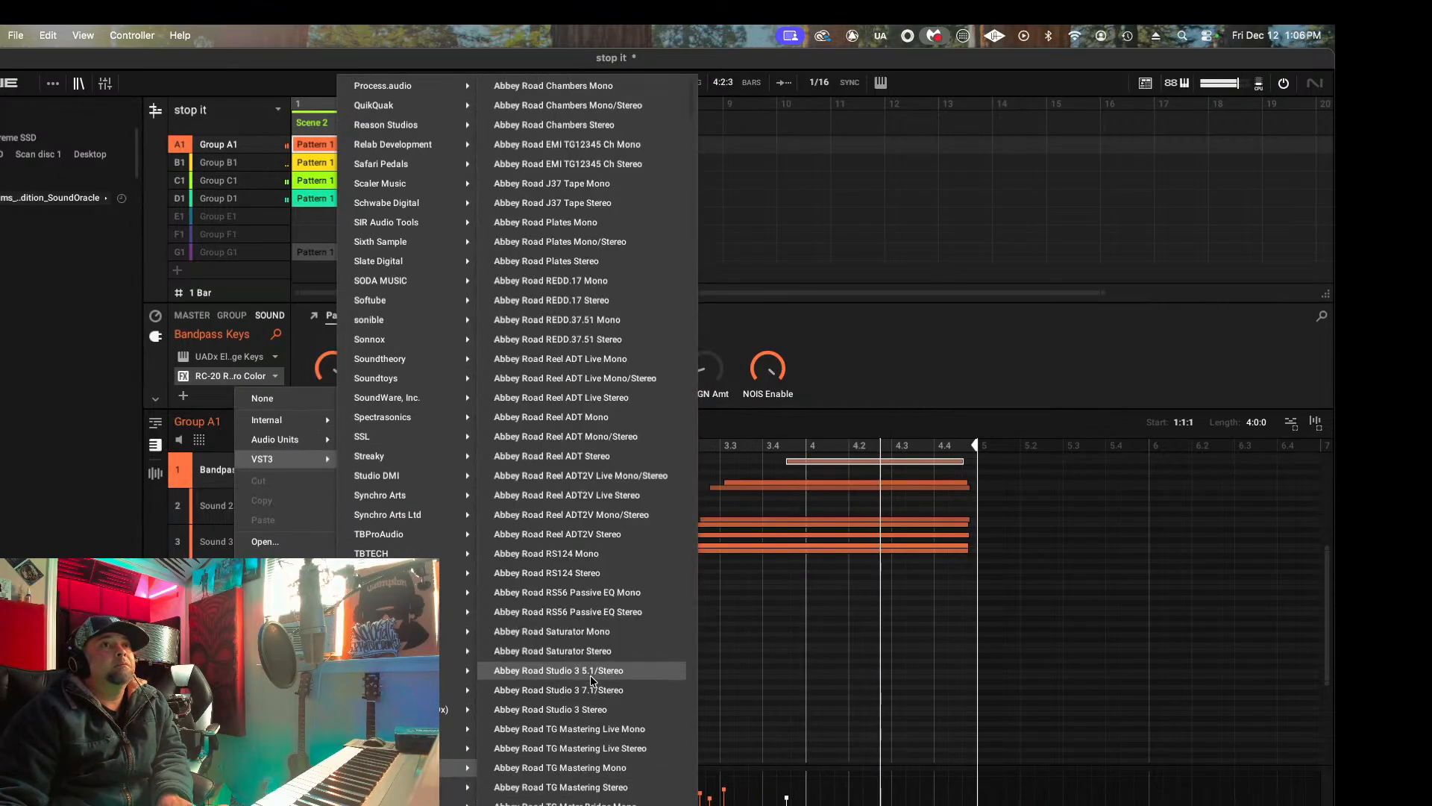
{"action": "scroll", "coordinate": [589, 671], "scroll_direction": "down", "scroll_amount": 3}
{"action": "scroll", "coordinate": [584, 577], "scroll_direction": "down", "scroll_amount": 15}
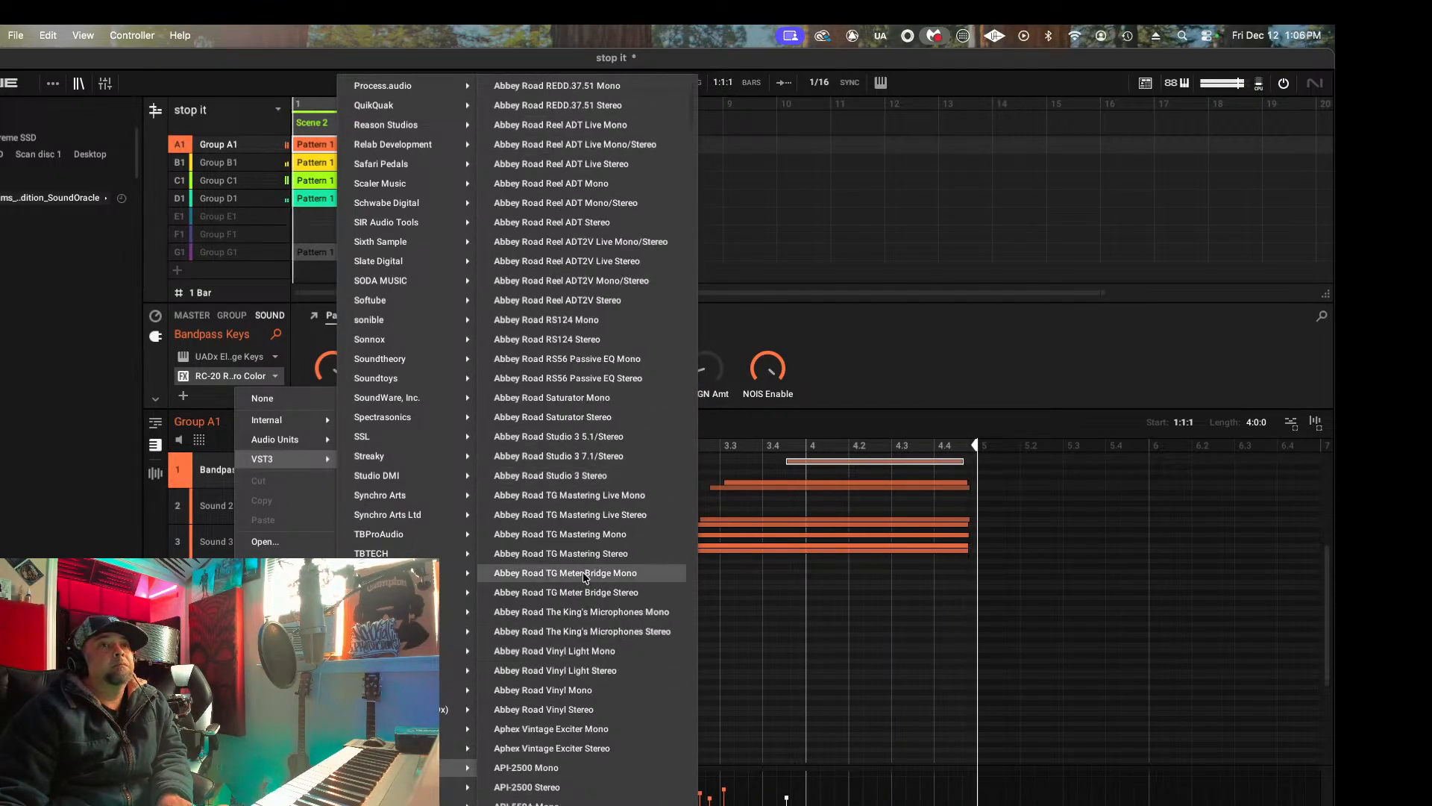
{"action": "scroll", "coordinate": [584, 569], "scroll_direction": "down", "scroll_amount": 5}
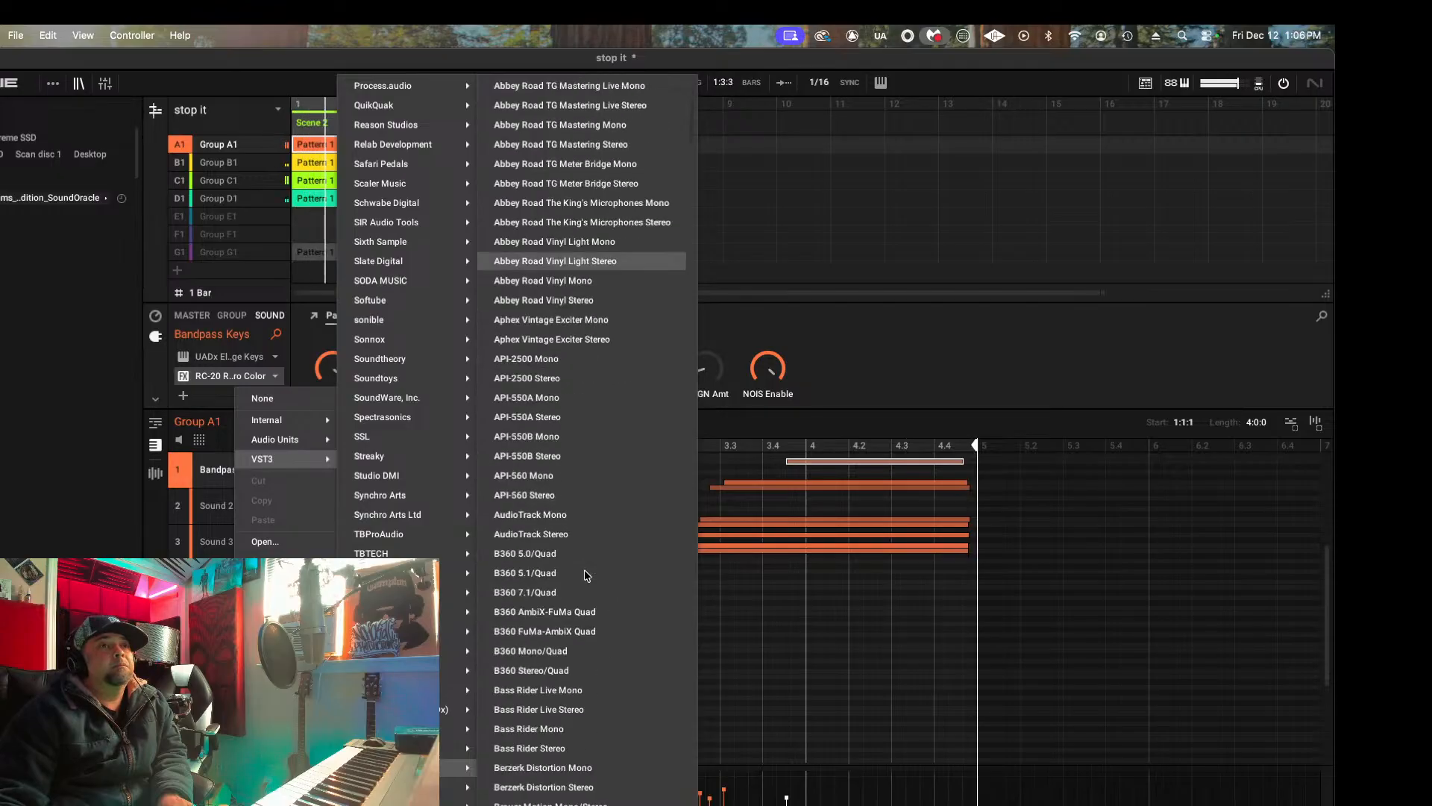
{"action": "scroll", "coordinate": [588, 578], "scroll_direction": "down", "scroll_amount": 3}
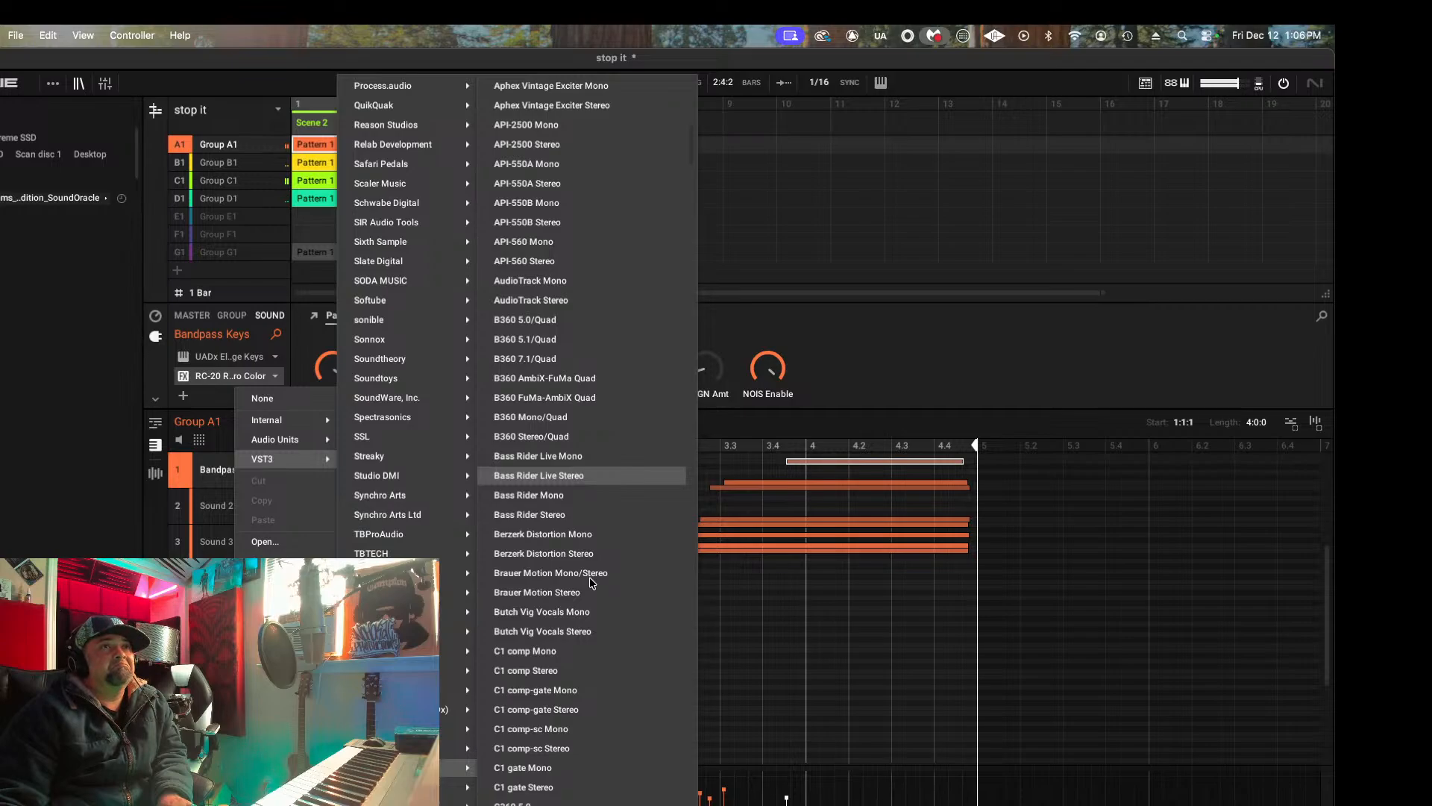
{"action": "scroll", "coordinate": [590, 576], "scroll_direction": "down", "scroll_amount": 1}
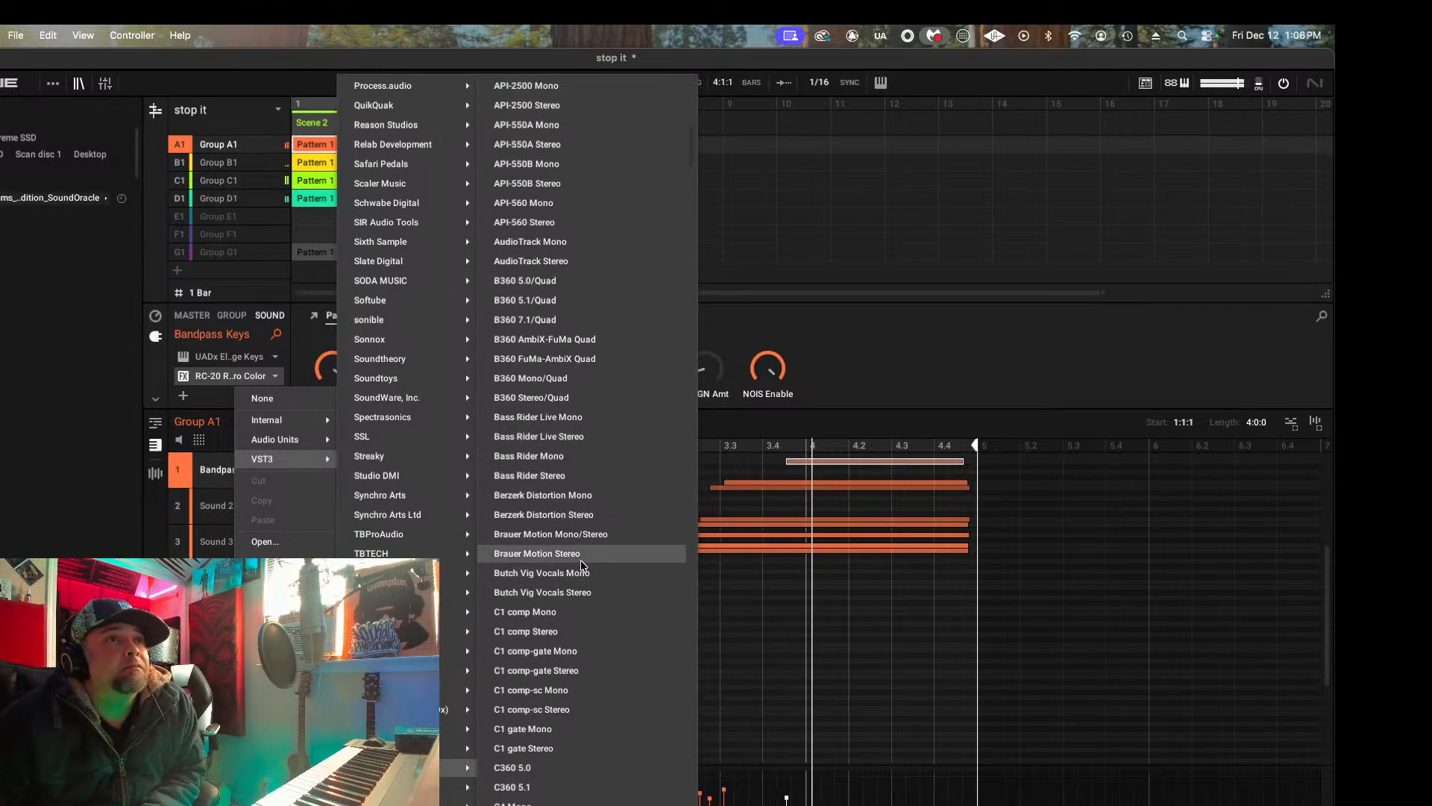
{"action": "left_click", "coordinate": [580, 560]}
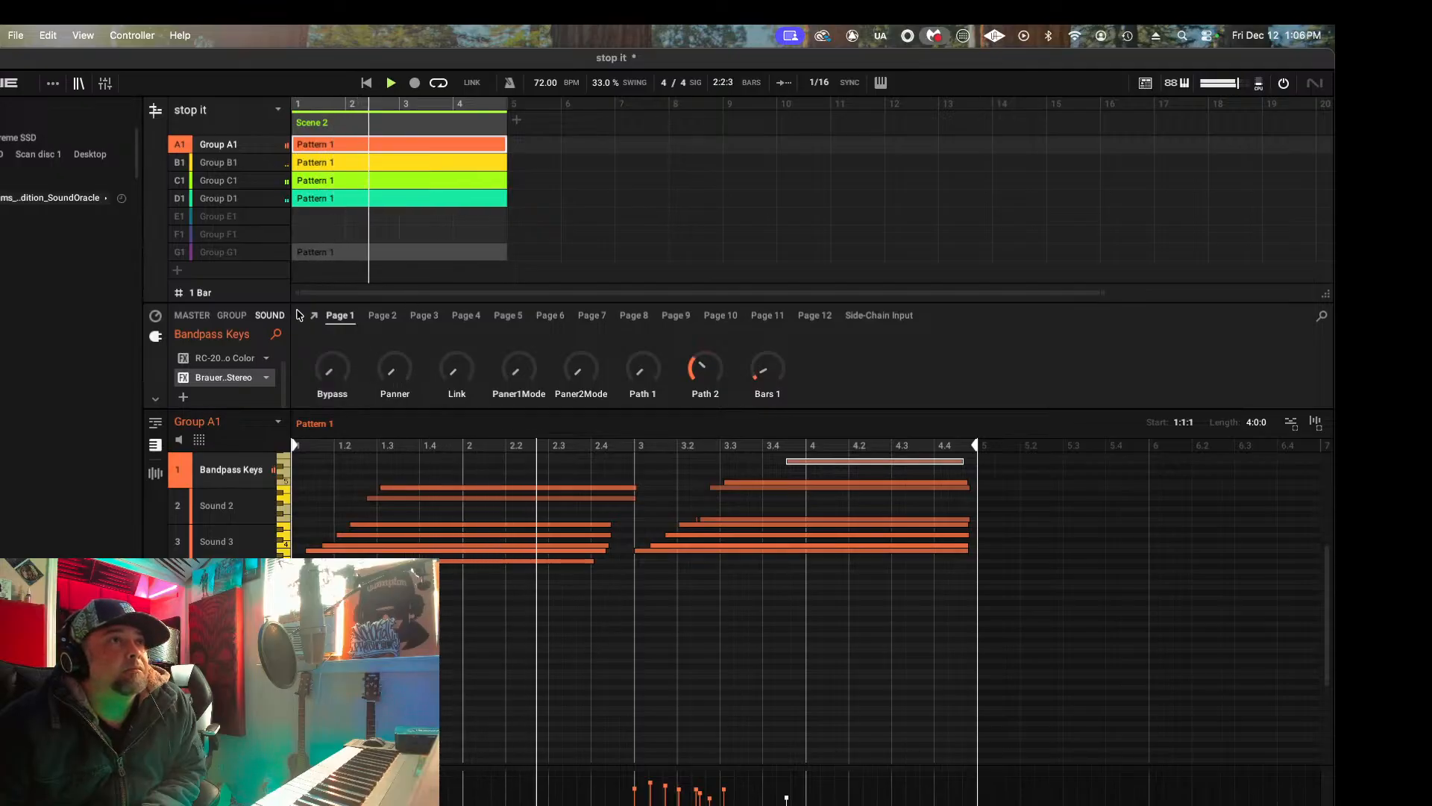
{"action": "left_click", "coordinate": [314, 316]}
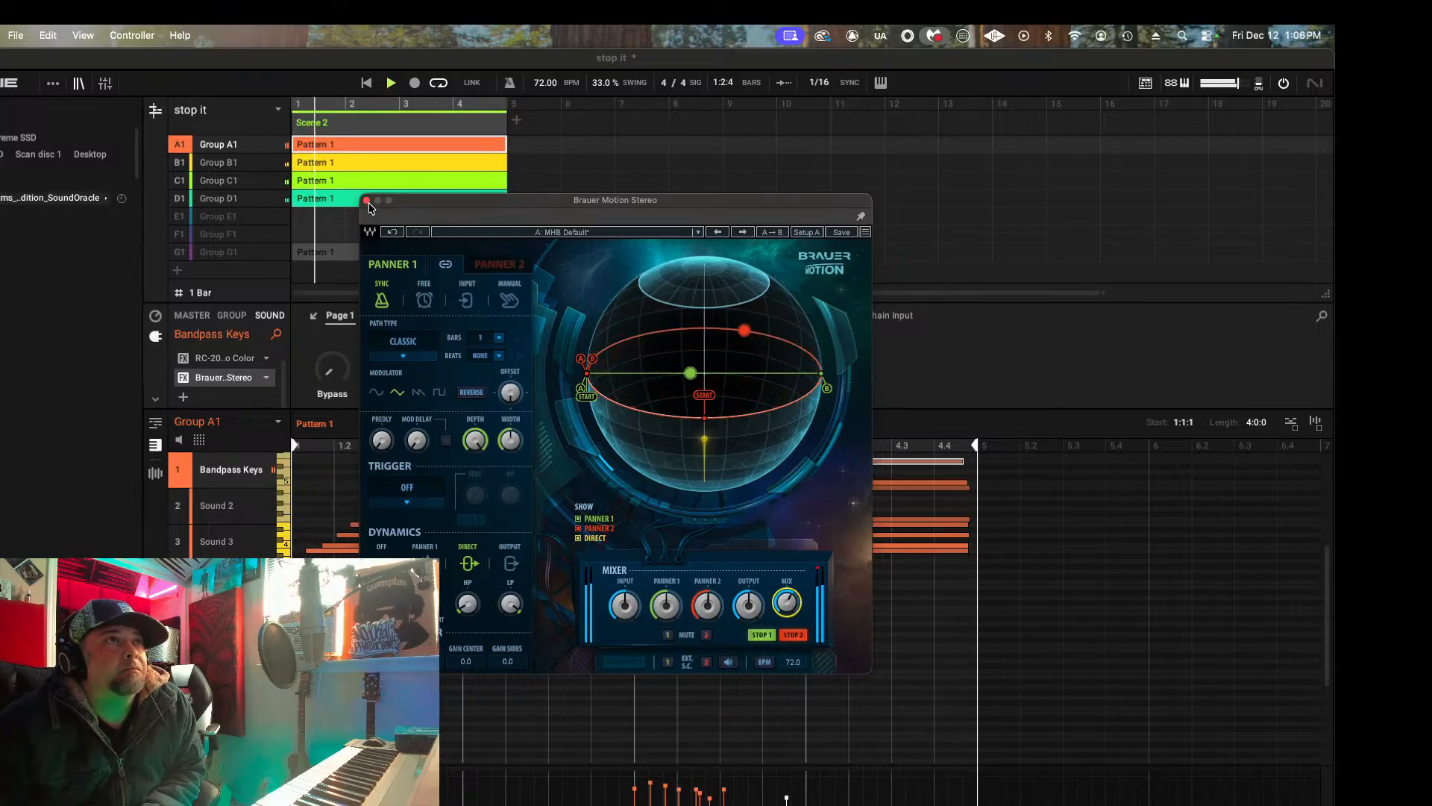
{"action": "left_click", "coordinate": [366, 200]}
Step: In BASS PRETENDER's Pro-Q 4, deepen the 1376.5 Hz band's downward dynamic range, set its stereo placement to Mid, and close the window
{"action": "left_click", "coordinate": [223, 198]}
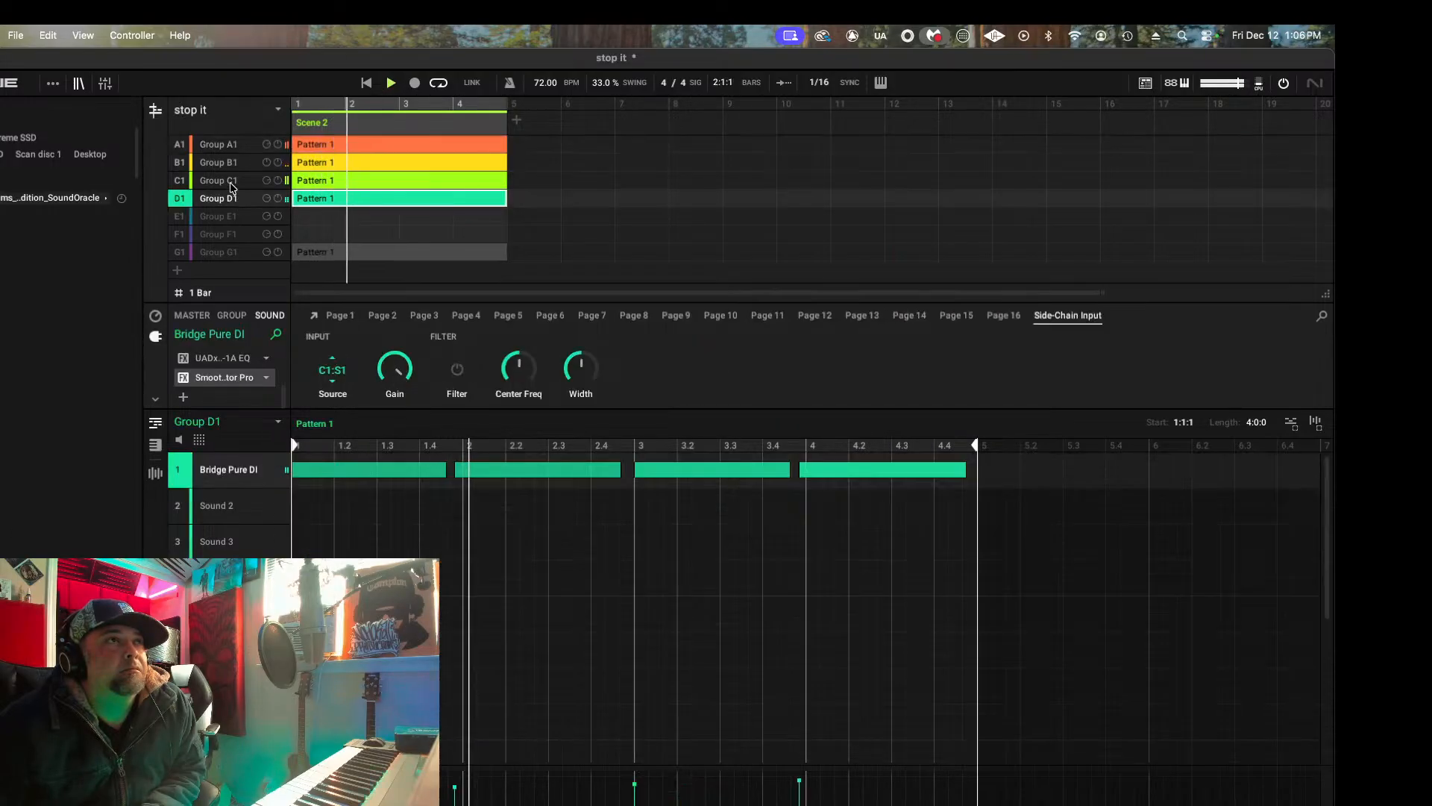
{"action": "left_click", "coordinate": [223, 162]}
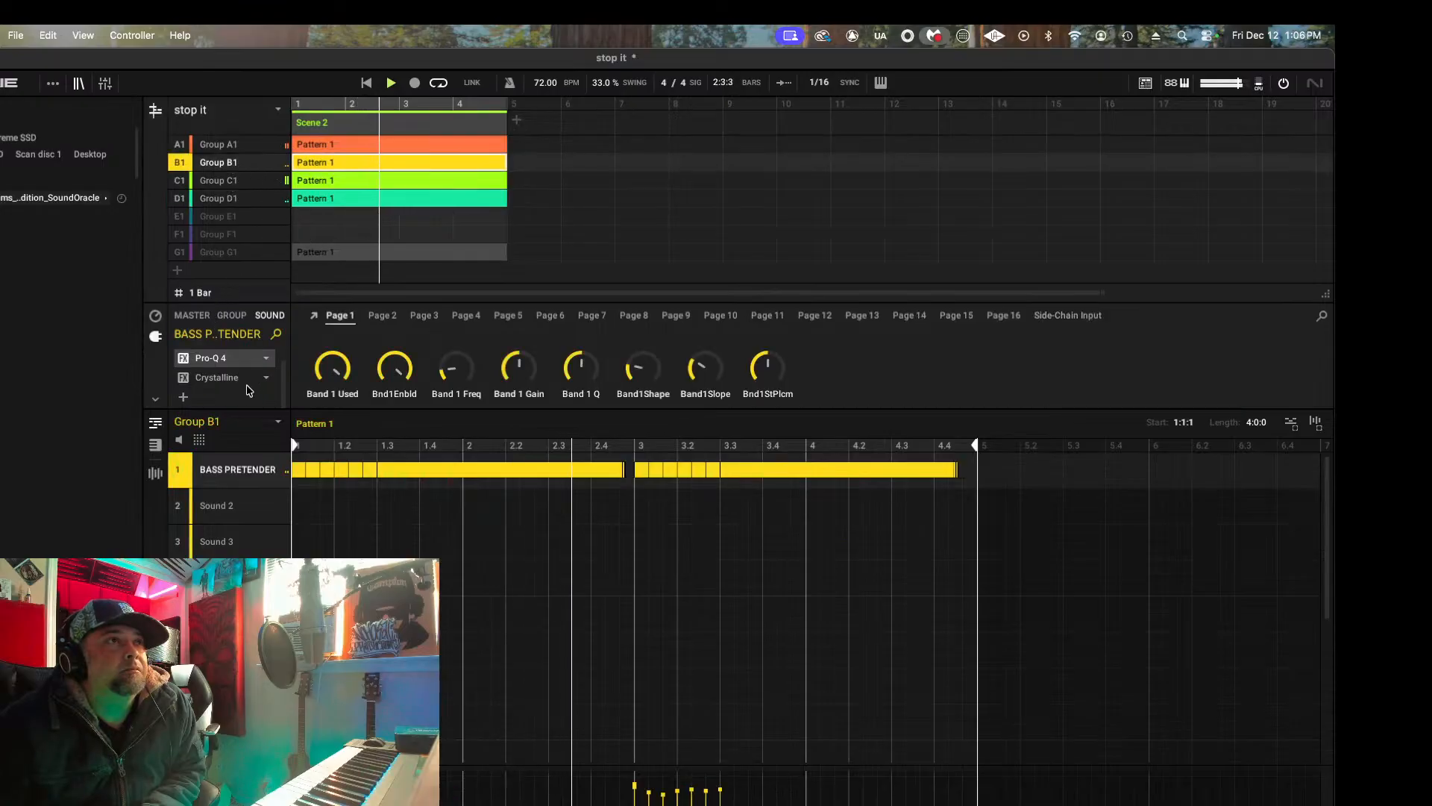
{"action": "double_click", "coordinate": [224, 358]}
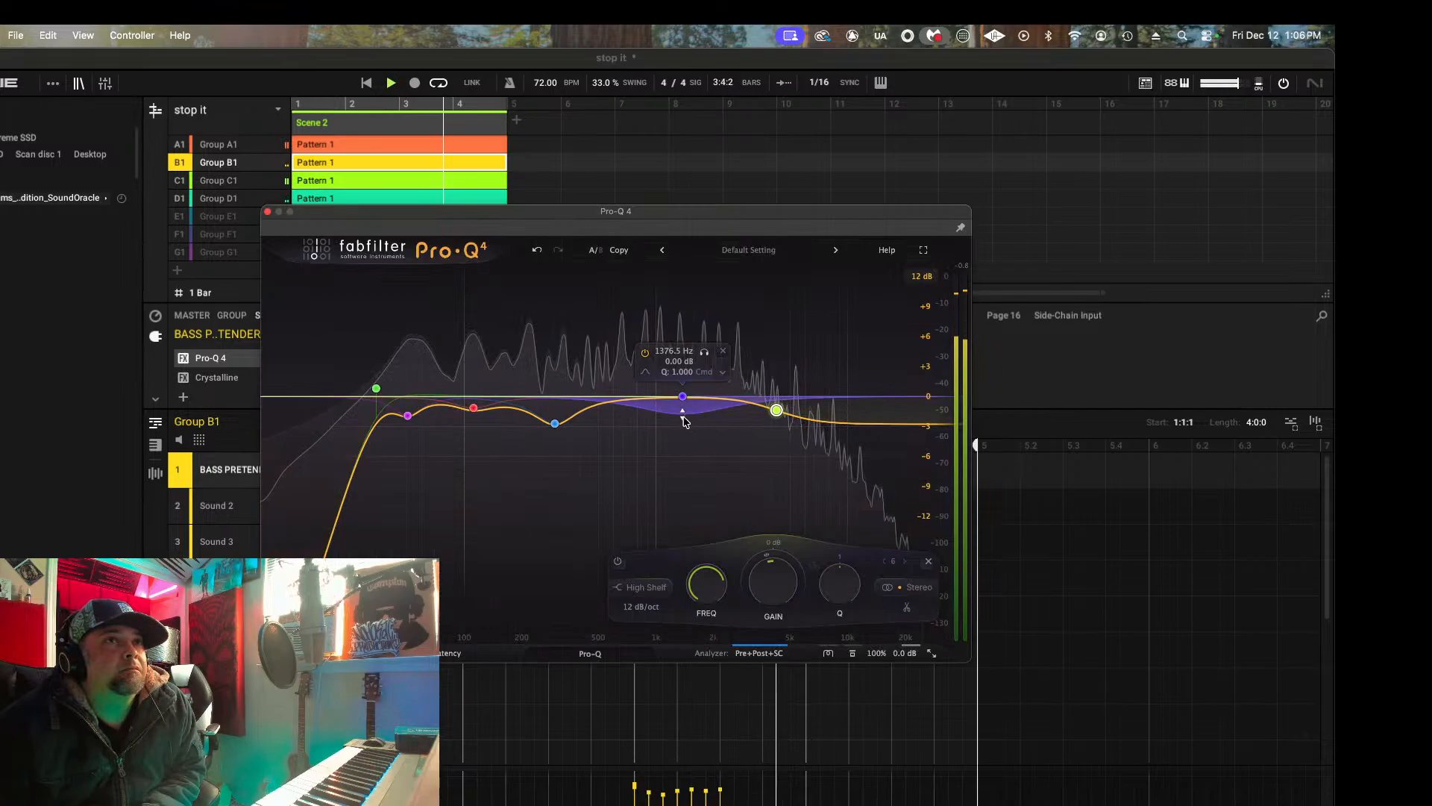
{"action": "left_click_drag", "start_coordinate": [685, 421], "coordinate": [684, 438]}
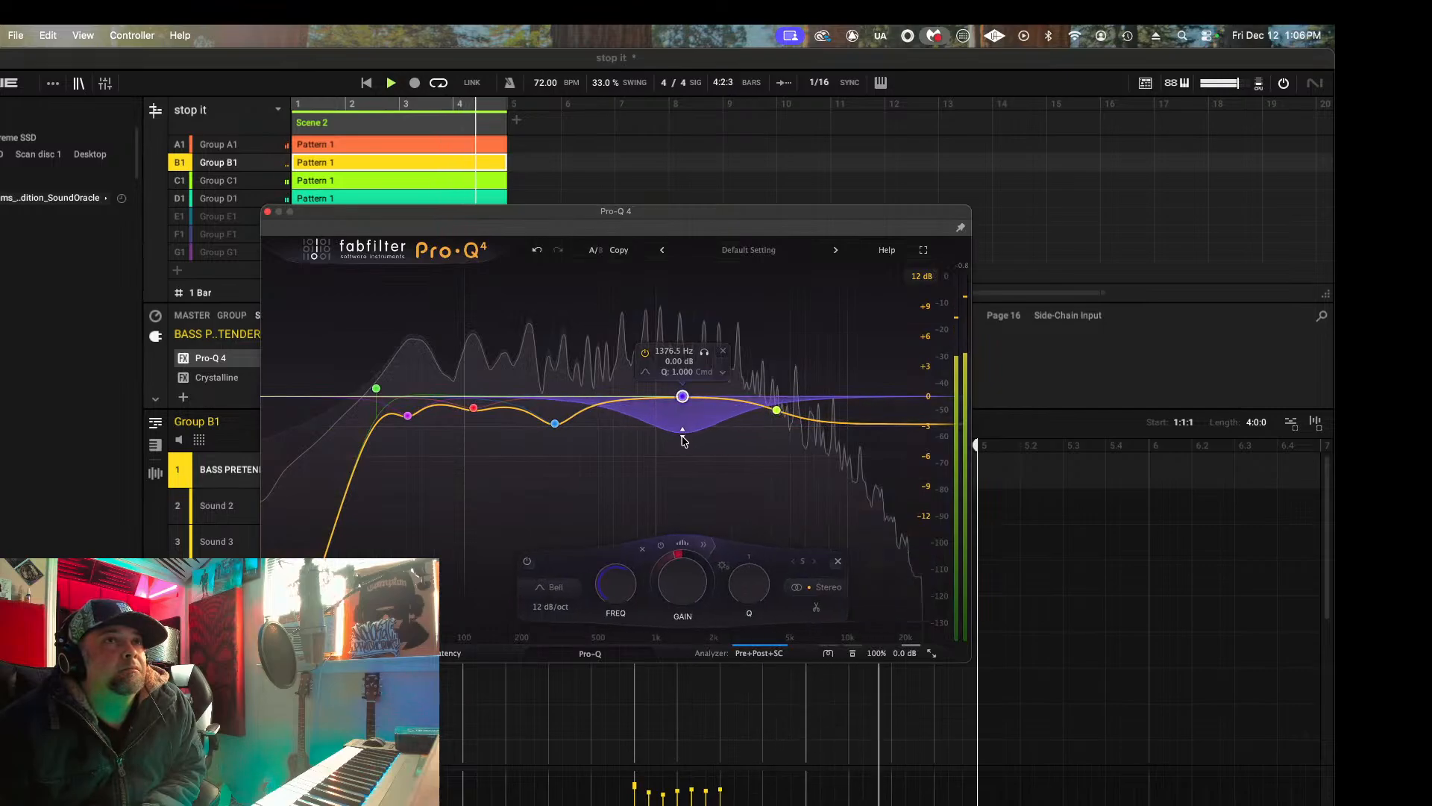
{"action": "right_click", "coordinate": [684, 397]}
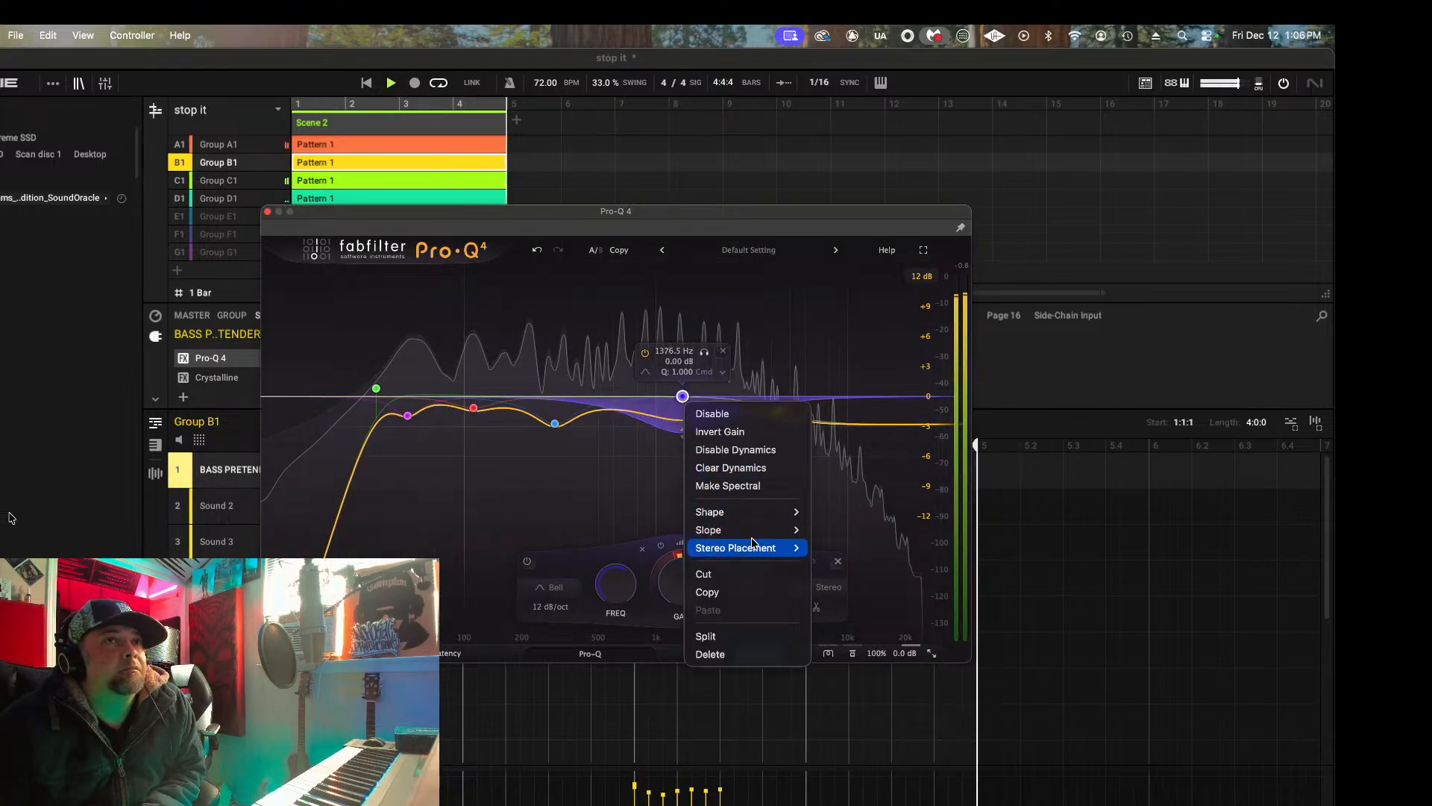
{"action": "mouse_move", "coordinate": [746, 547]}
{"action": "left_click", "coordinate": [833, 601]}
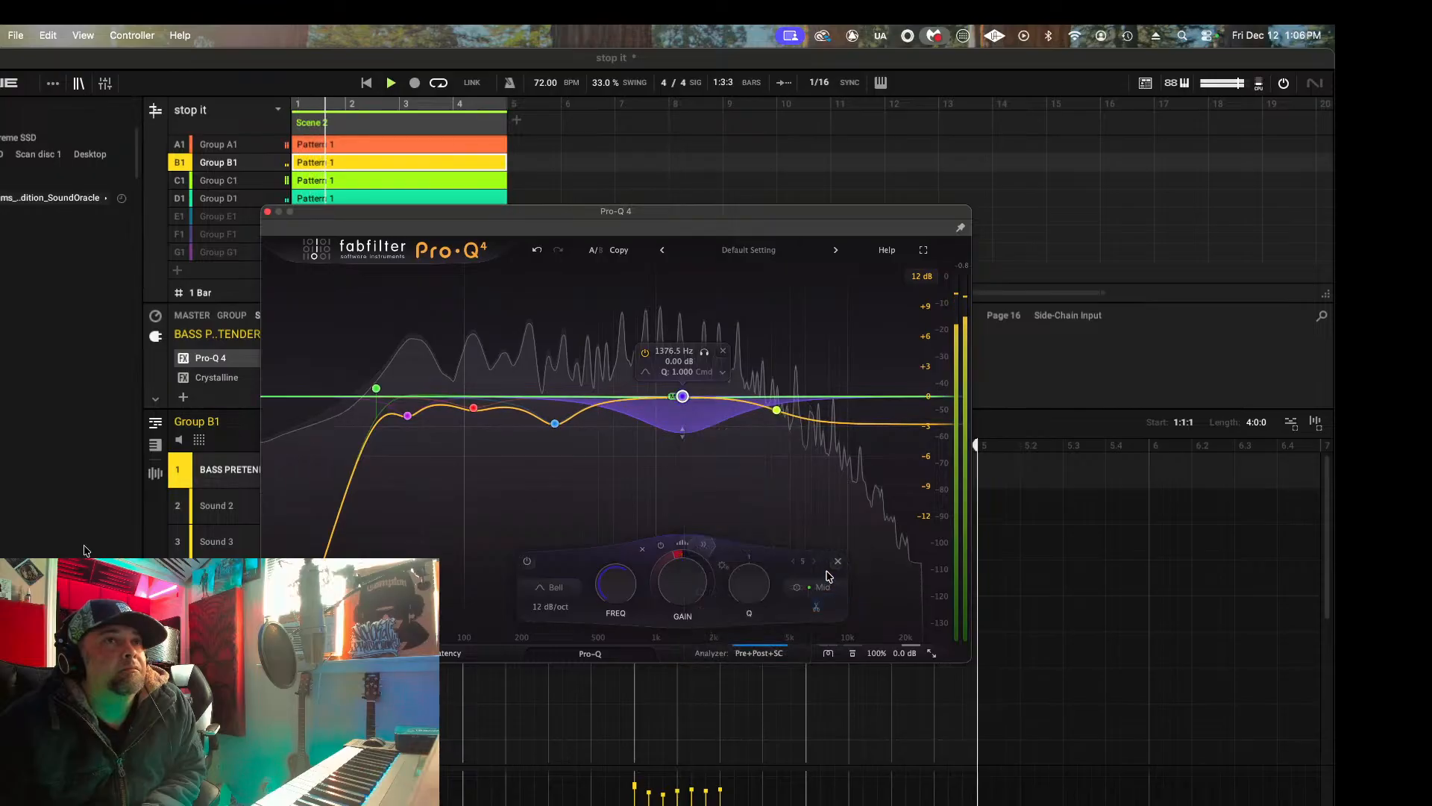
{"action": "left_click", "coordinate": [269, 212]}
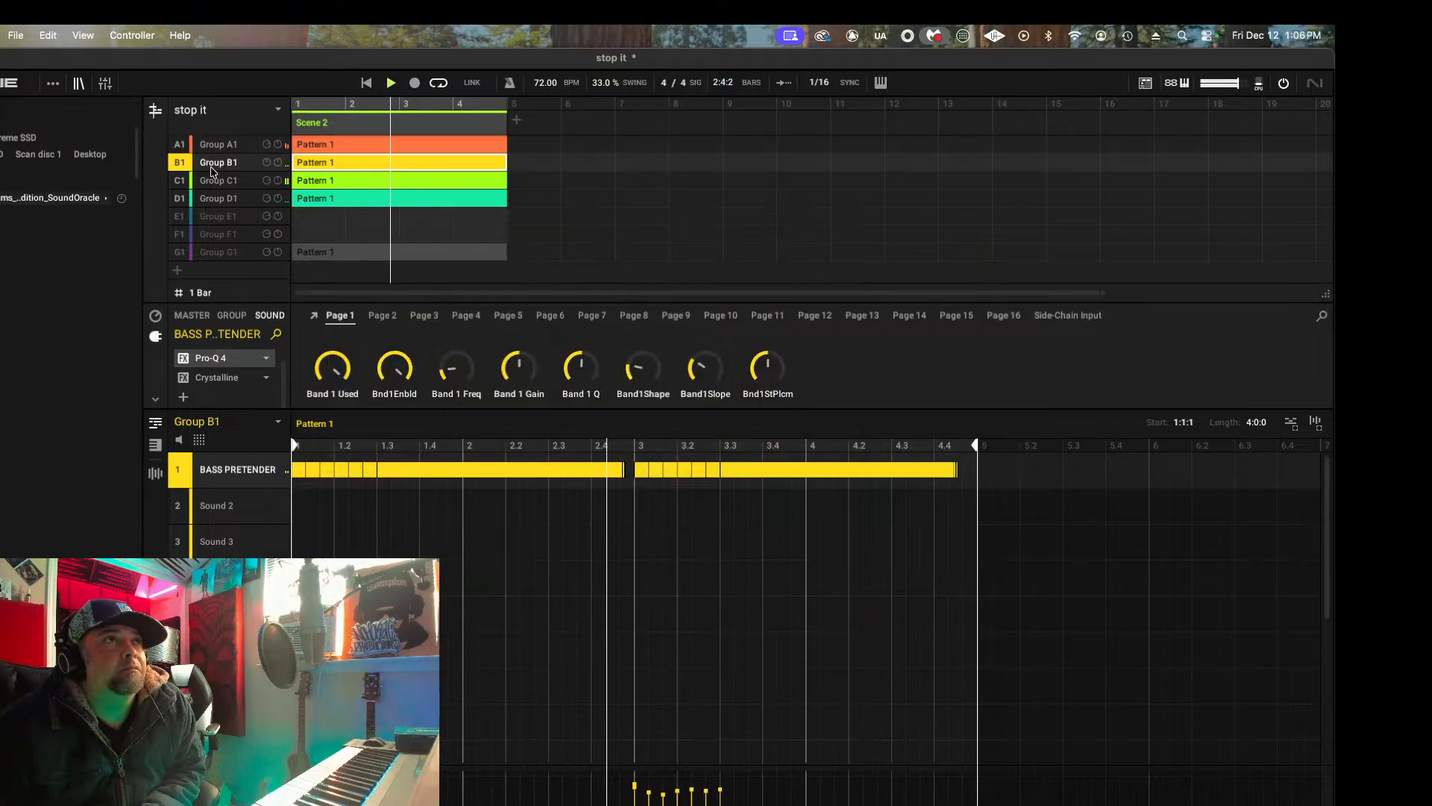
Step: Mute Group A1, close the Bass XXL window in Group C1, and isolate the two snare thicc sounds
{"action": "left_click", "coordinate": [179, 145]}
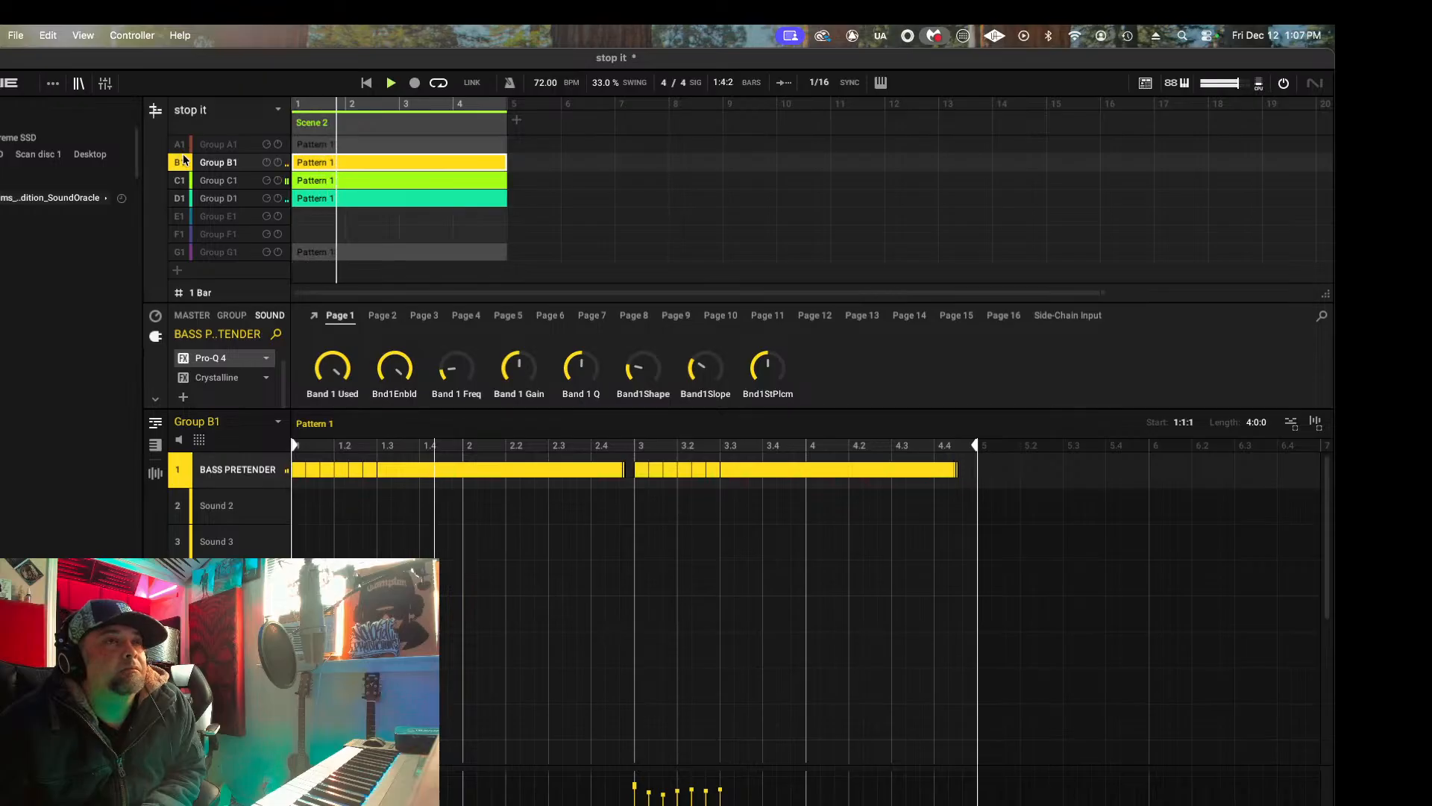
{"action": "left_click", "coordinate": [237, 181]}
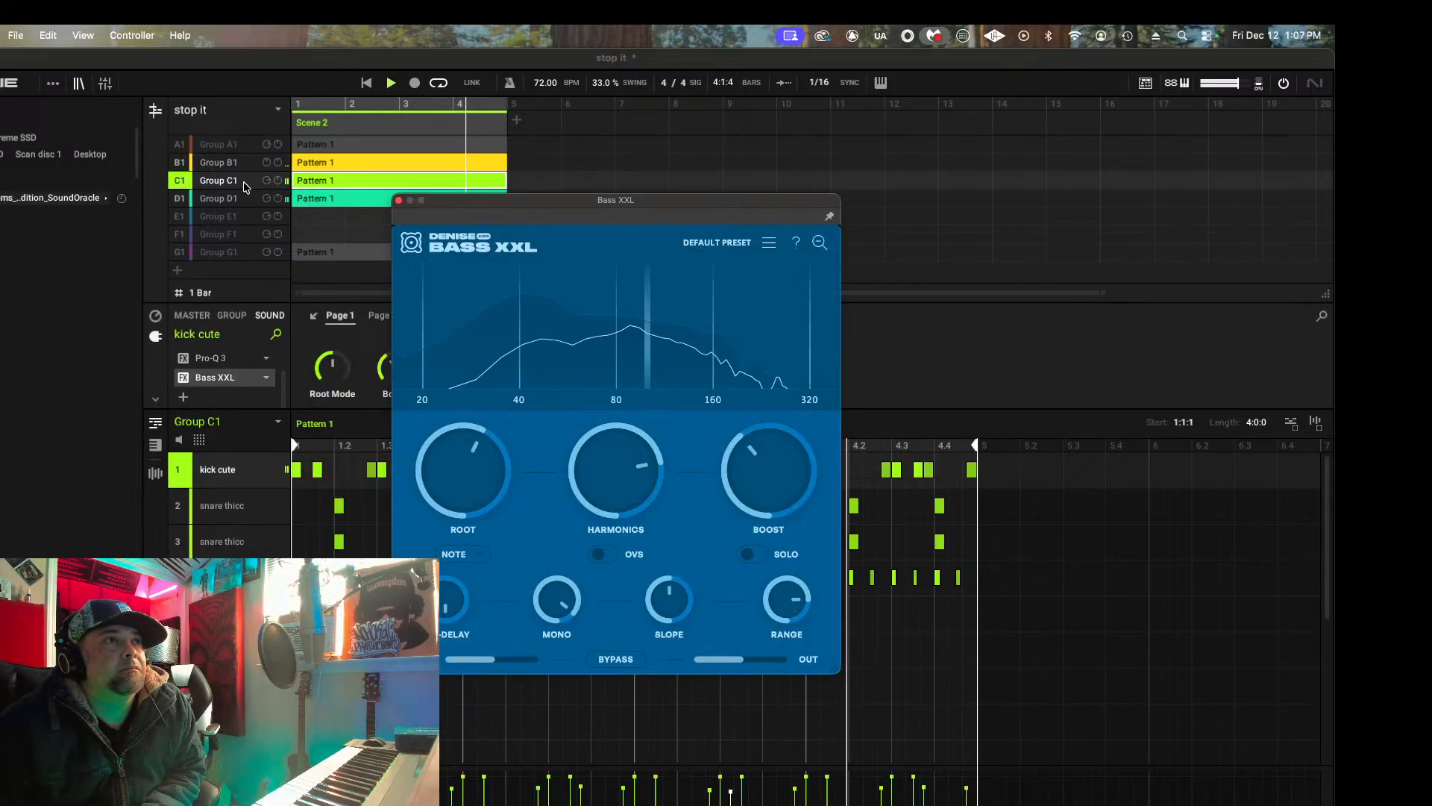
{"action": "left_click", "coordinate": [399, 200]}
{"action": "left_click", "coordinate": [231, 508]}
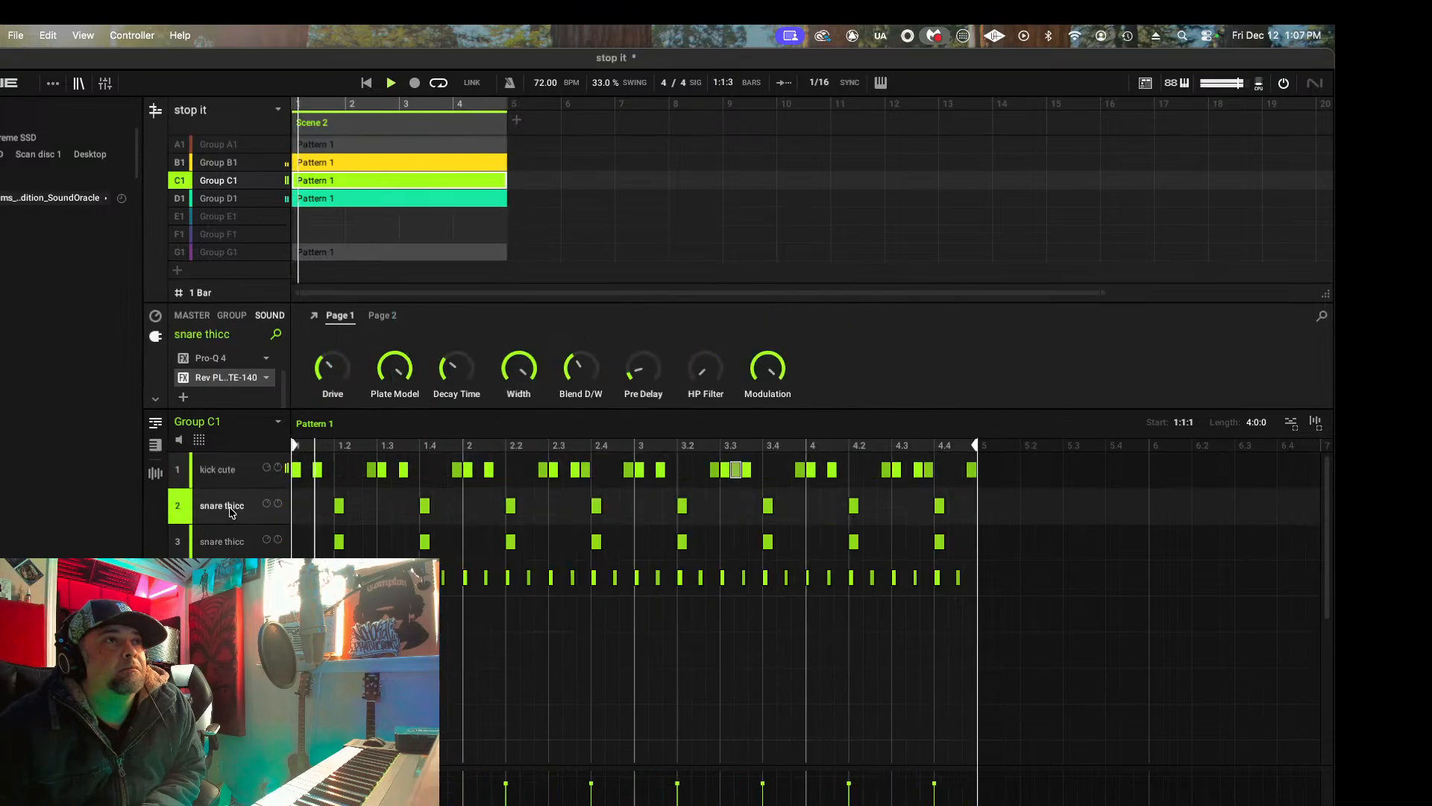
{"action": "right_click", "coordinate": [182, 511]}
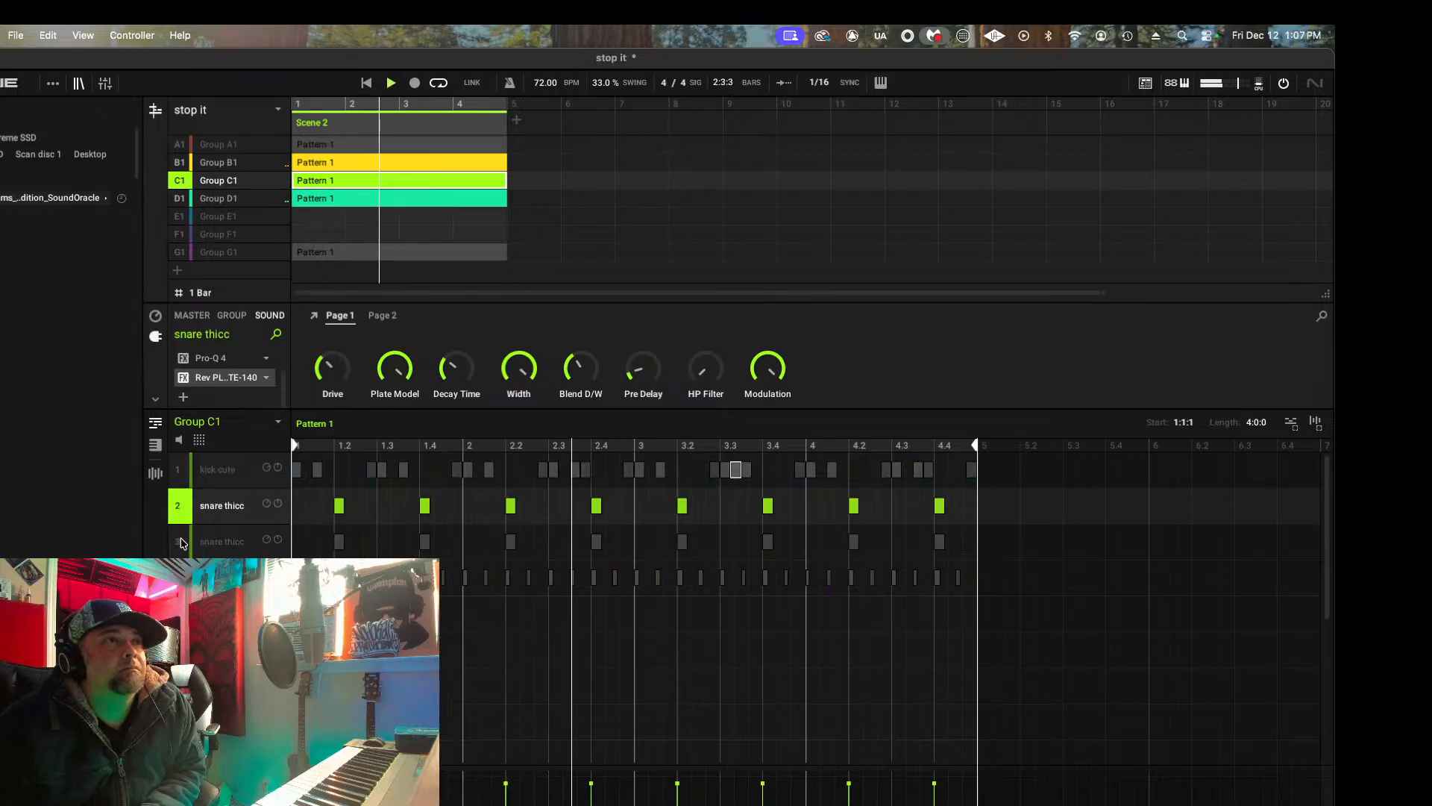
{"action": "left_click", "coordinate": [220, 541]}
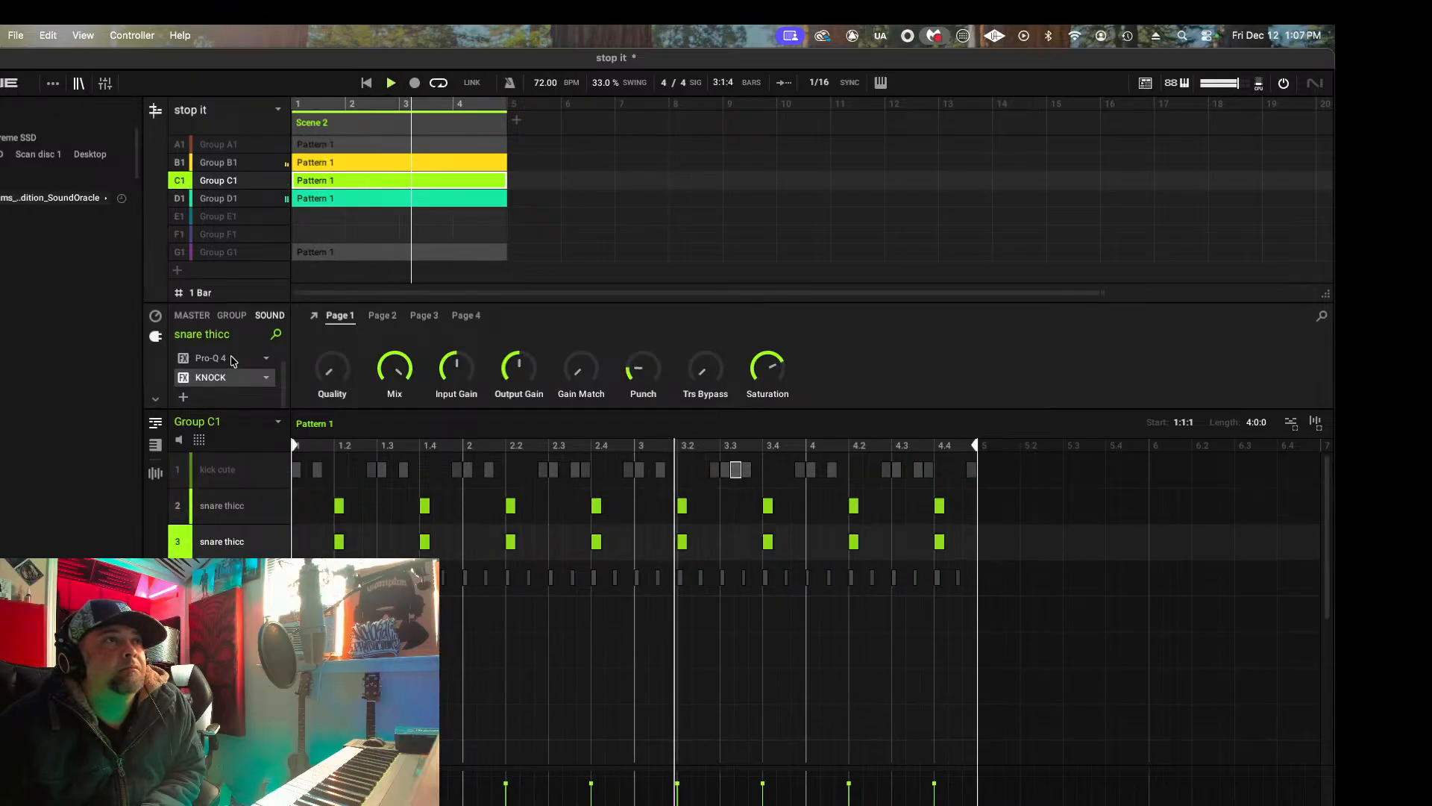
Step: Add a bell cut of about -1.2 dB at 897 Hz with Q 2.647 in Pro-Q 4 on Sound 3's snare thicc
{"action": "left_click", "coordinate": [200, 358]}
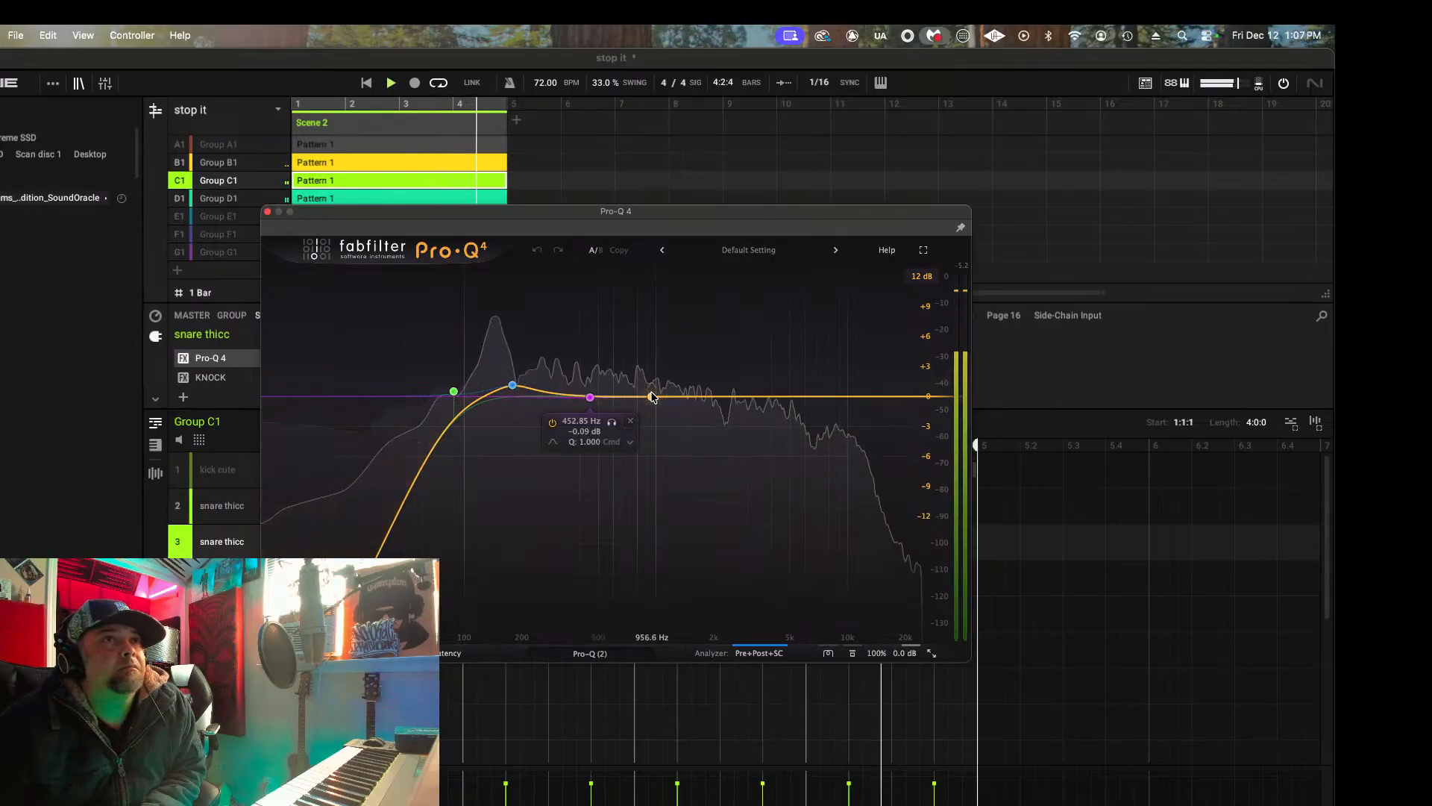
{"action": "left_click_drag", "start_coordinate": [651, 396], "coordinate": [651, 320]}
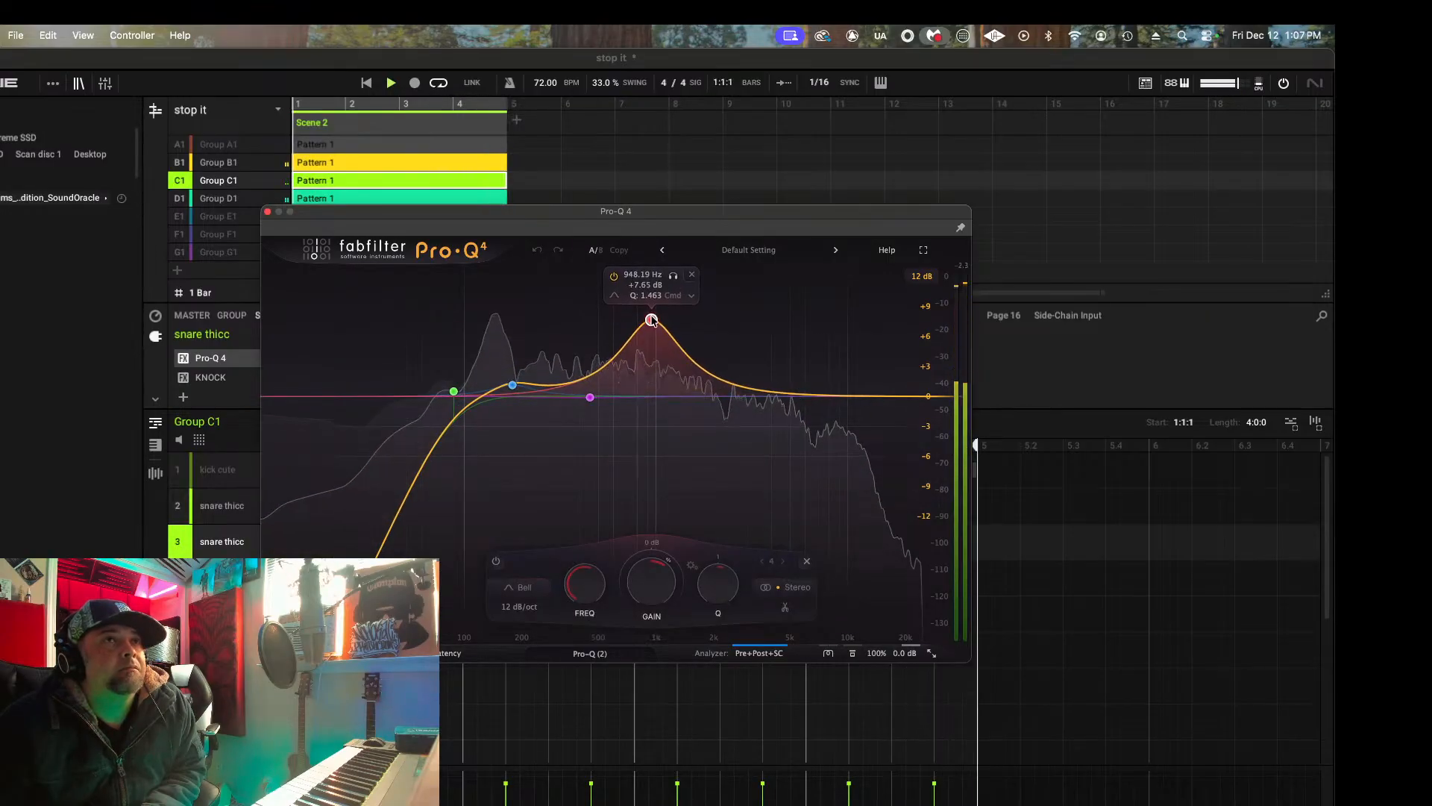
{"action": "scroll", "coordinate": [651, 320], "scroll_direction": "up", "scroll_amount": 5}
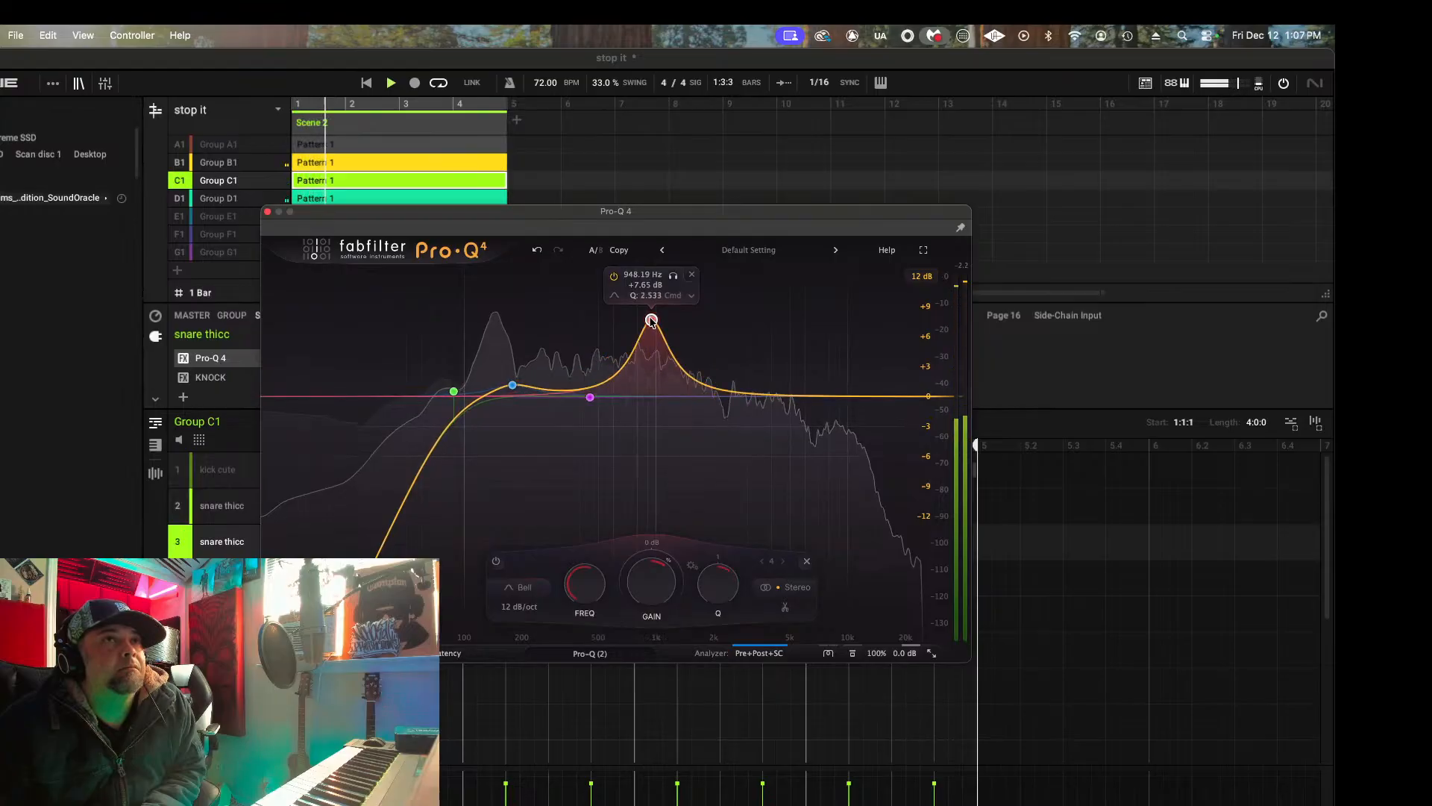
{"action": "left_click_drag", "start_coordinate": [676, 277], "coordinate": [647, 409]}
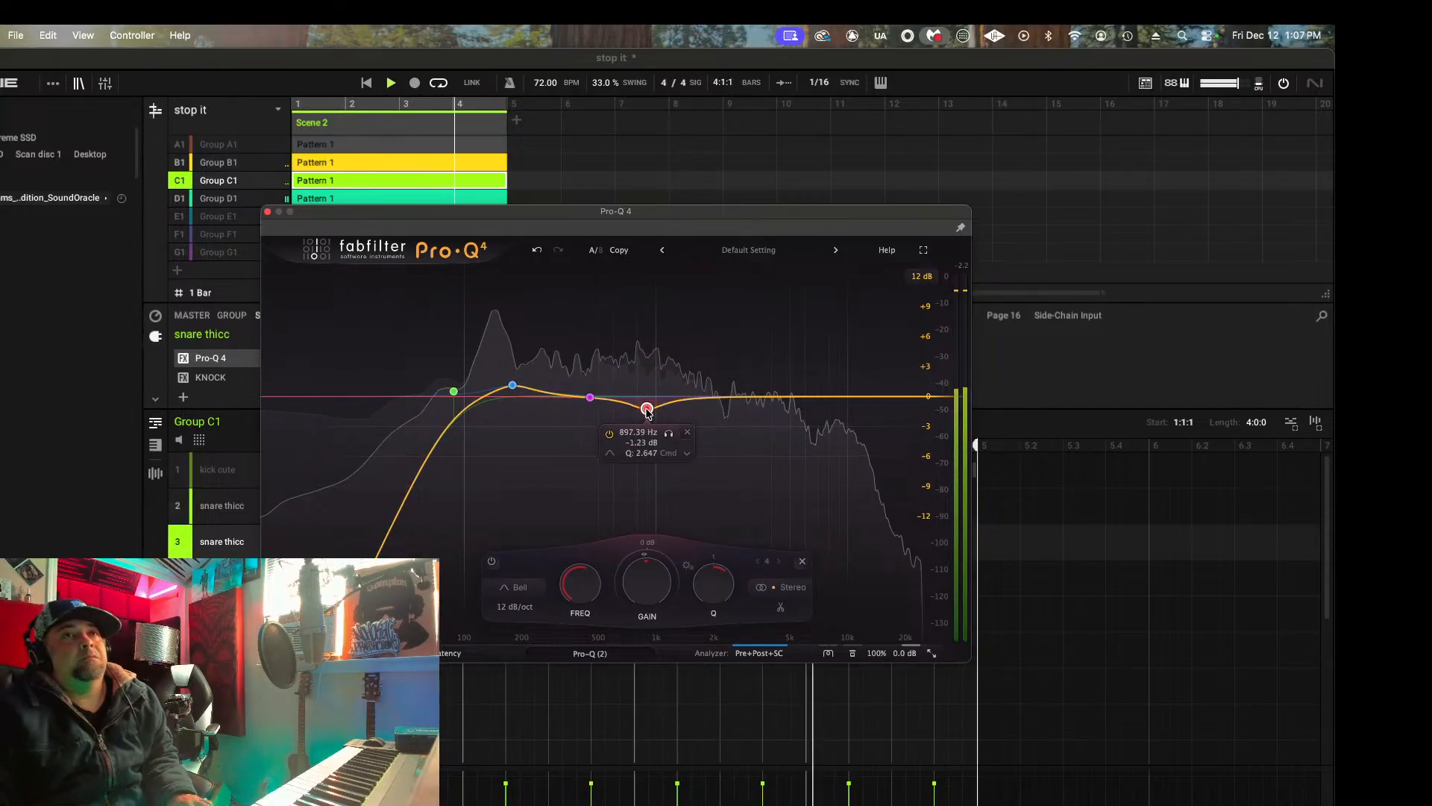
Step: Add a slight bell cut between 1 and 2 kHz and a +1.07 dB bell boost at 3294.2 Hz with Q 1.511
{"action": "left_click", "coordinate": [688, 307]}
{"action": "left_click_drag", "start_coordinate": [688, 306], "coordinate": [756, 387]}
{"action": "scroll", "coordinate": [689, 323], "scroll_direction": "up", "scroll_amount": 5}
{"action": "left_click", "coordinate": [709, 281]}
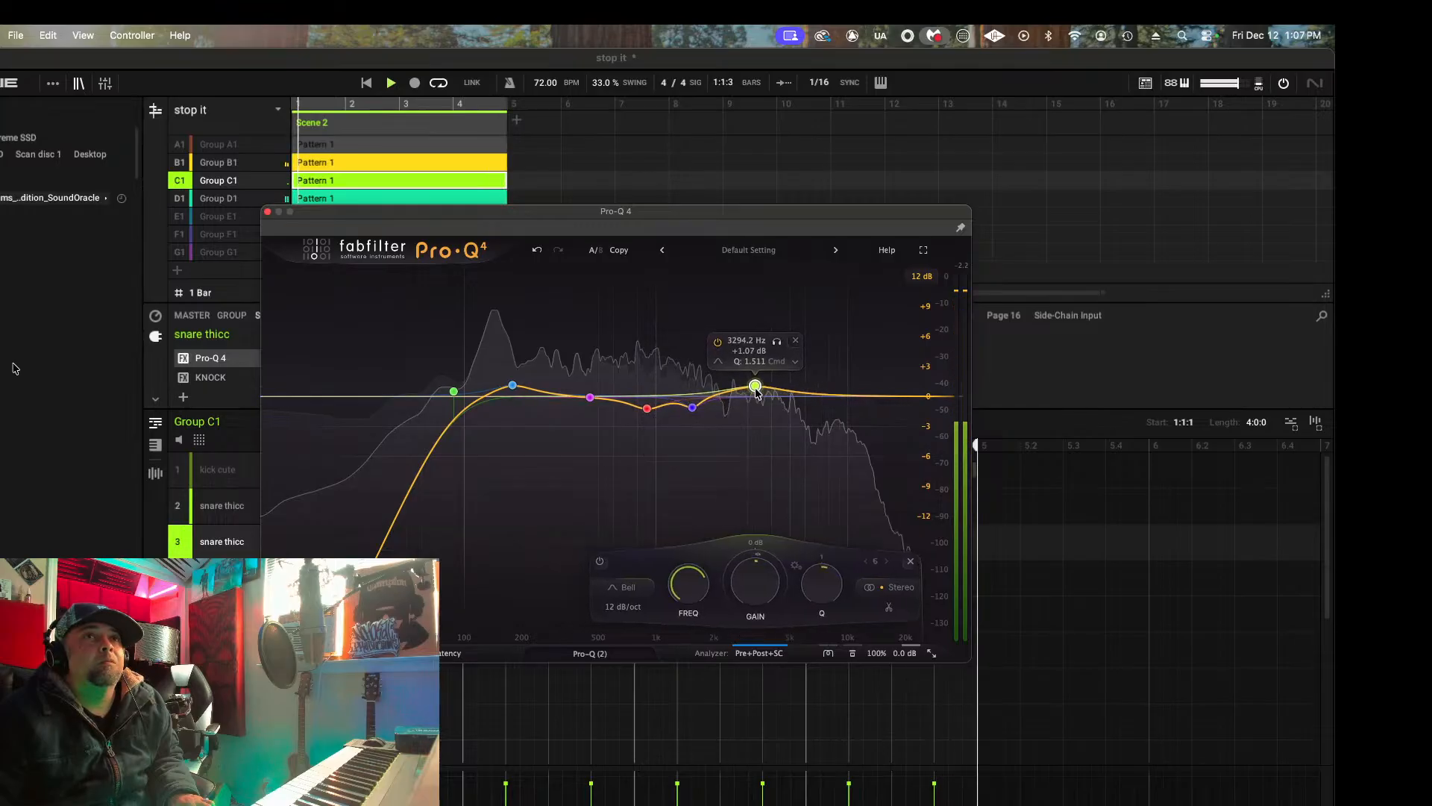
Step: Audition the 3294.2 Hz band in solo, add a 12 dB/oct high cut at about 12576 Hz, and close Pro-Q 4
{"action": "left_click", "coordinate": [777, 342]}
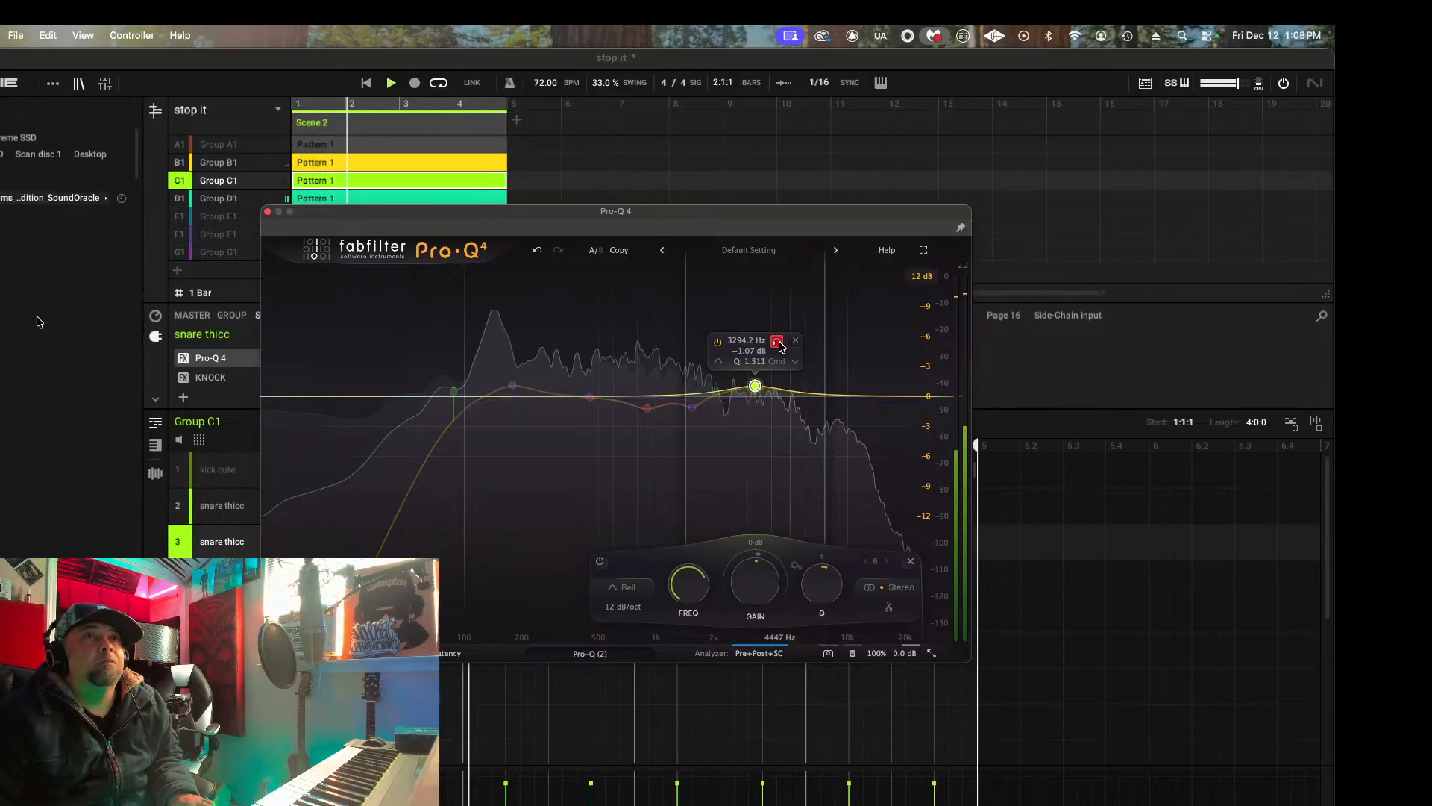
{"action": "left_click", "coordinate": [777, 342]}
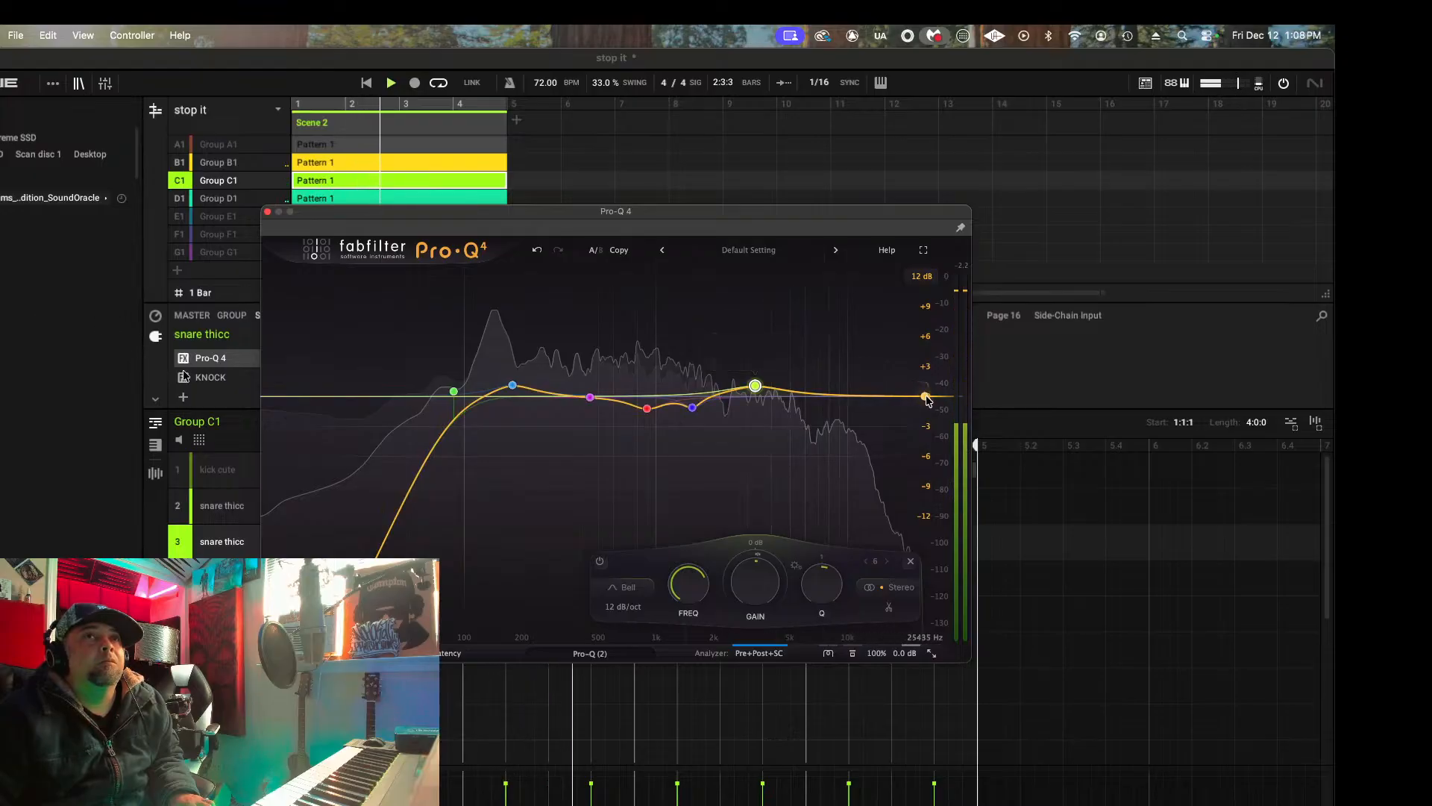
{"action": "left_click_drag", "start_coordinate": [936, 398], "coordinate": [865, 394]}
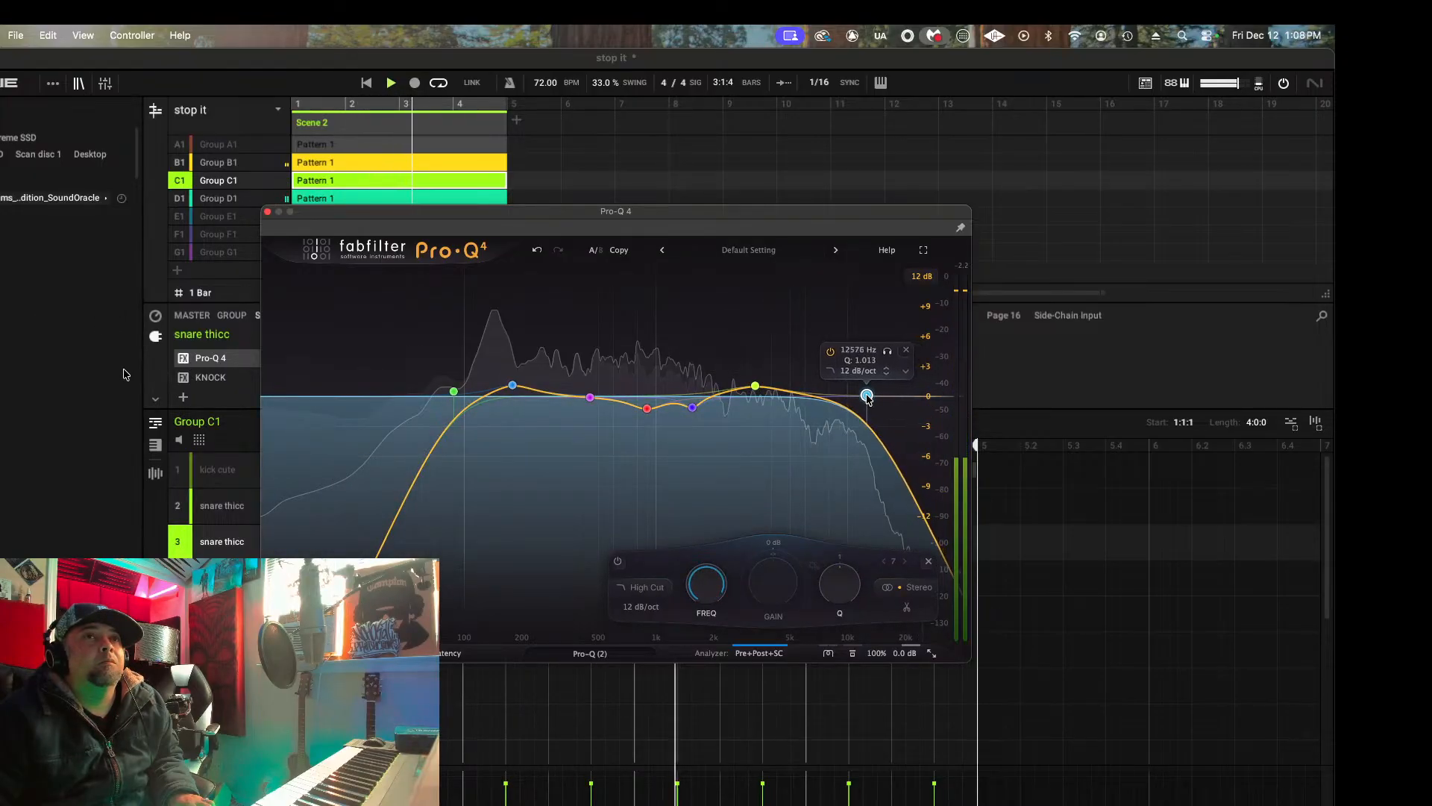
{"action": "left_click", "coordinate": [267, 212]}
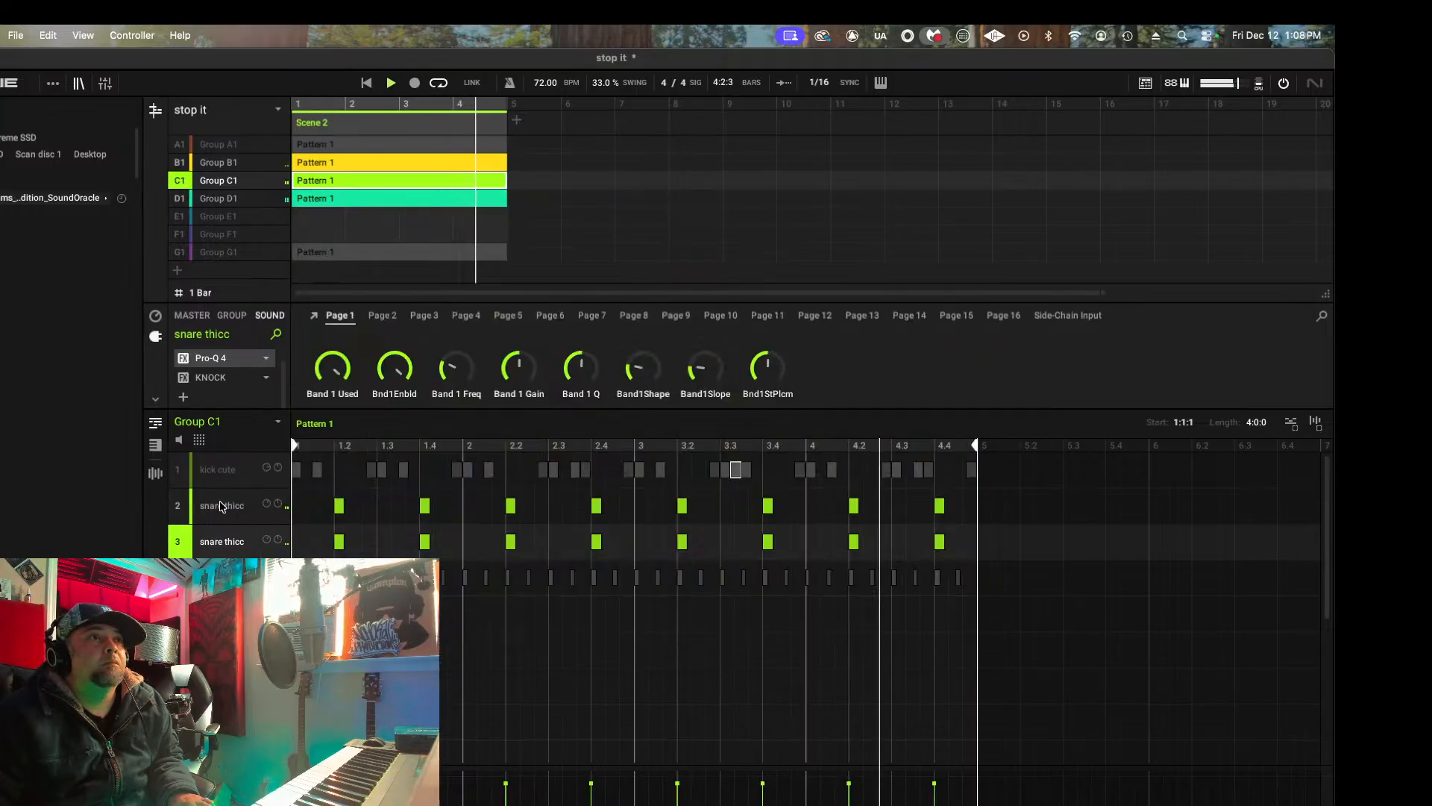
Step: Open Pro-Q 4 on Sound 2's snare thicc and turn the low bell band into a -1.69 dB cut at 177.5 Hz
{"action": "left_click", "coordinate": [216, 505]}
{"action": "left_click", "coordinate": [231, 361]}
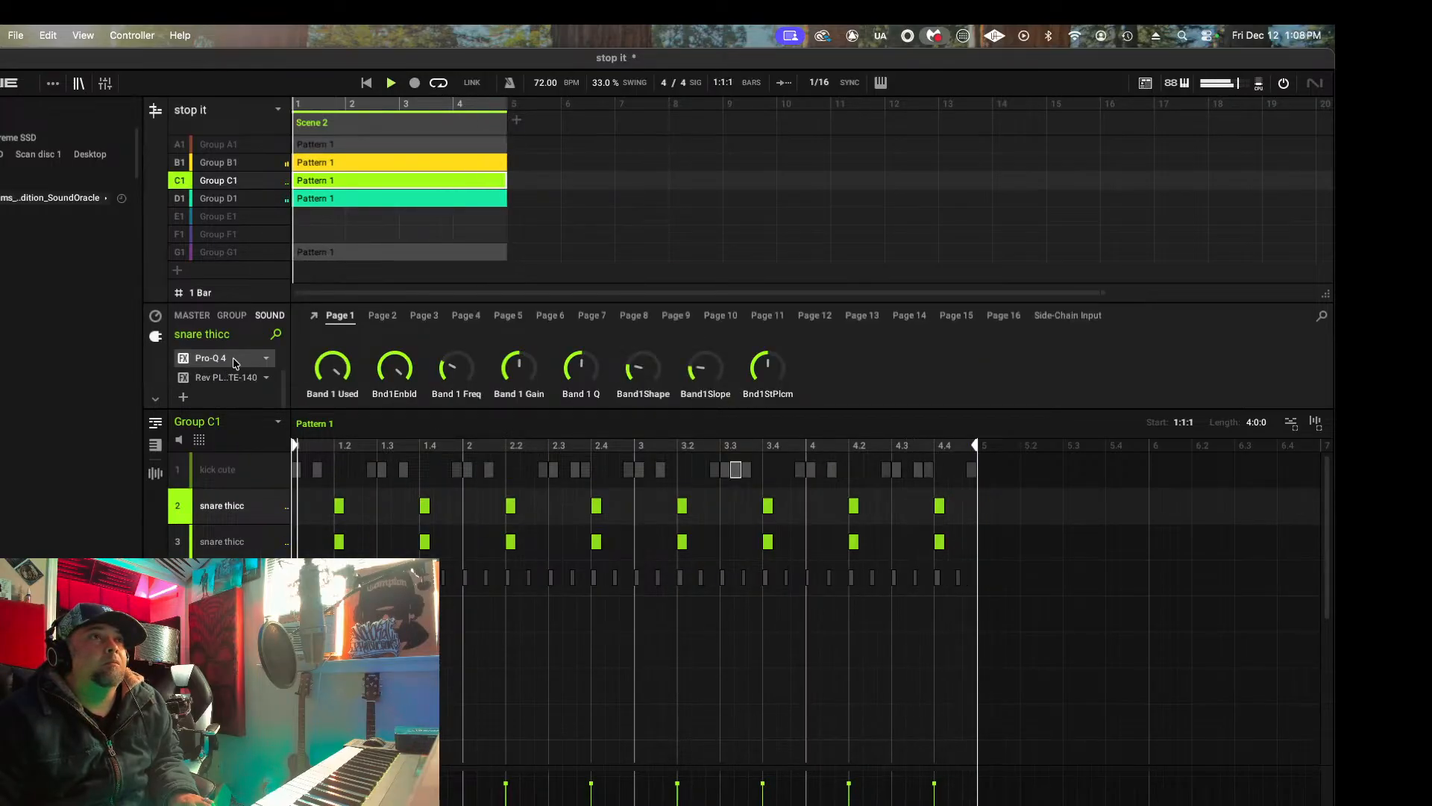
{"action": "left_click", "coordinate": [313, 316]}
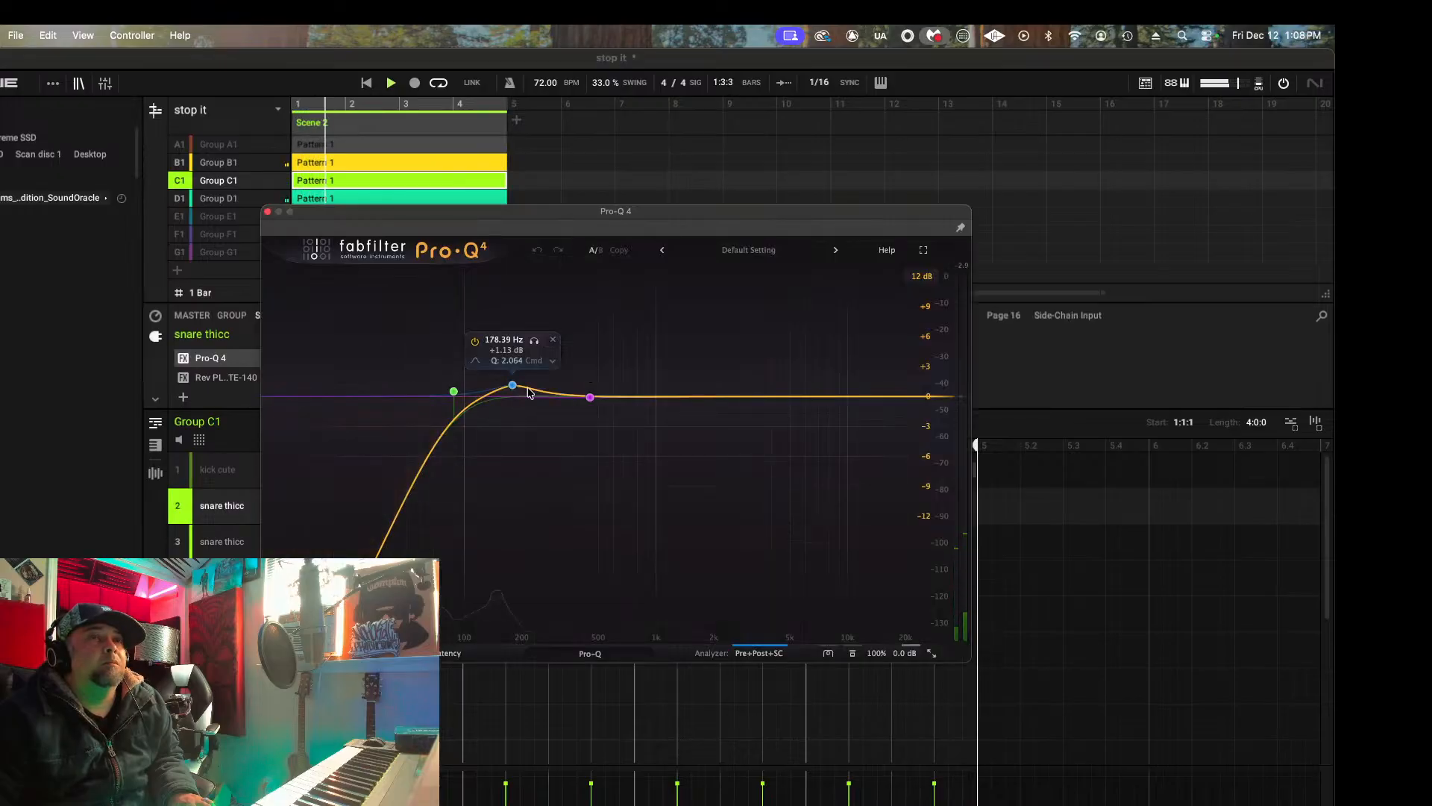
{"action": "left_click_drag", "start_coordinate": [514, 386], "coordinate": [512, 414]}
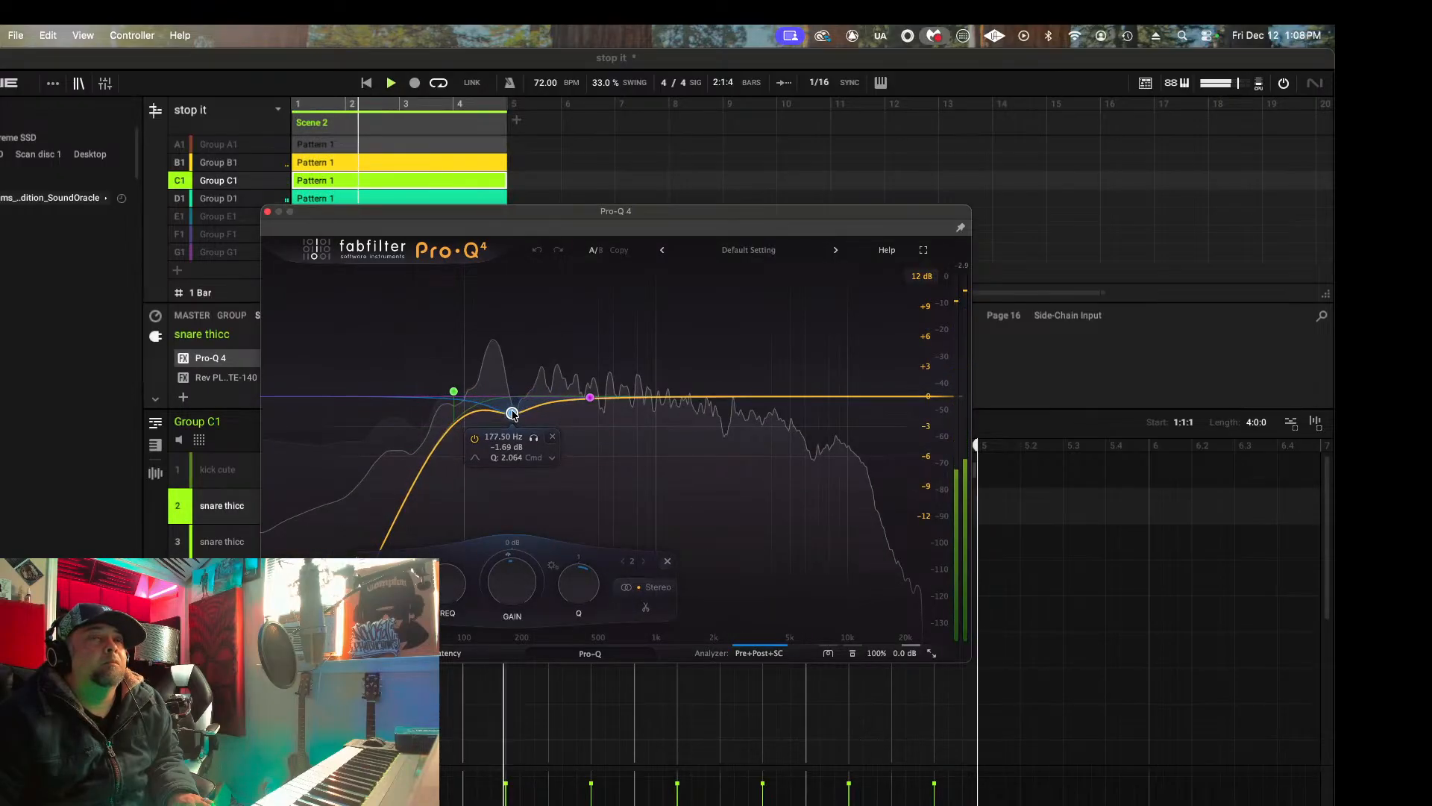
Step: Add a -1.81 dB bell cut at 1804.2 Hz to this snare and set its stereo placement to Mid
{"action": "left_click_drag", "start_coordinate": [678, 403], "coordinate": [705, 420]}
{"action": "right_click", "coordinate": [705, 418]}
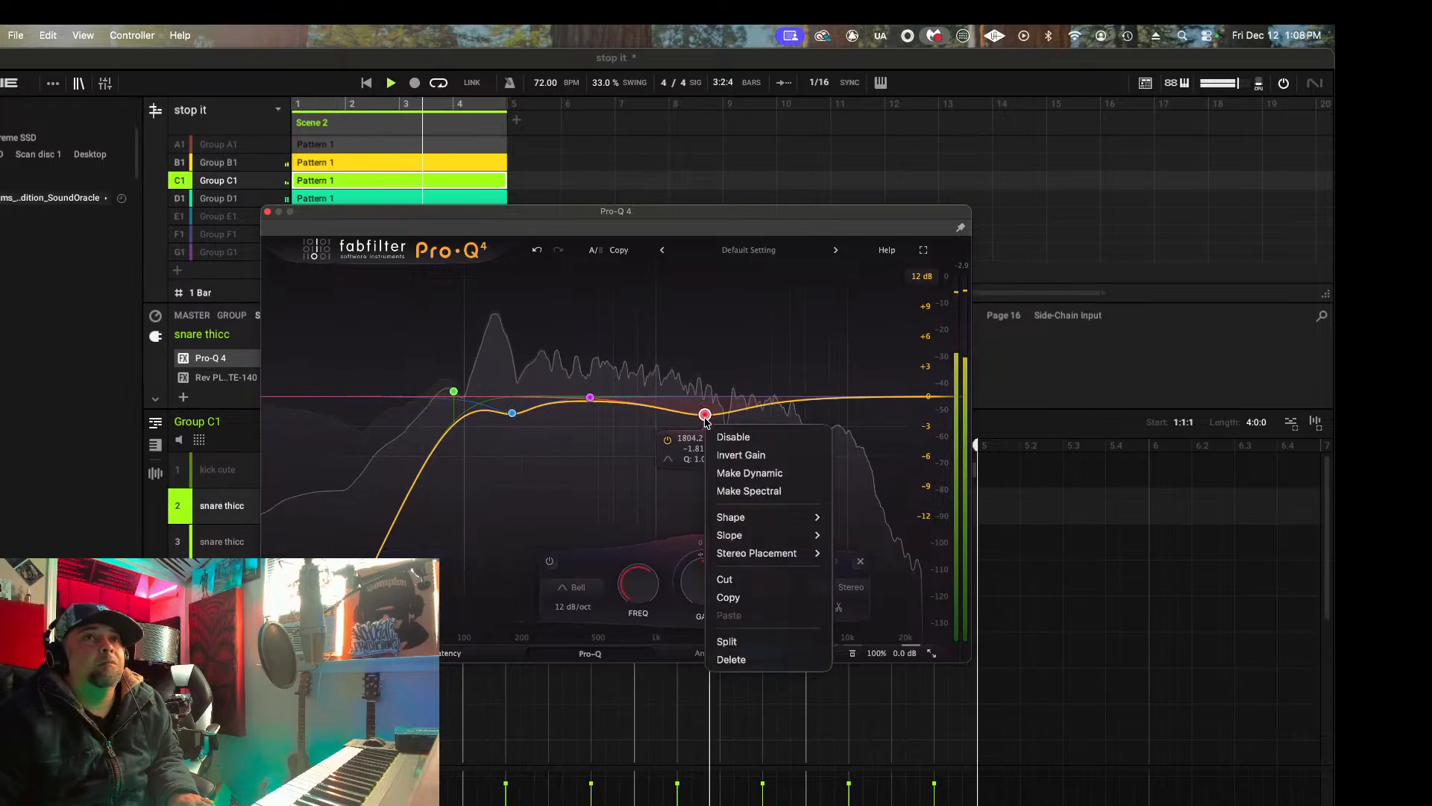
{"action": "mouse_move", "coordinate": [757, 553]}
{"action": "left_click", "coordinate": [856, 606]}
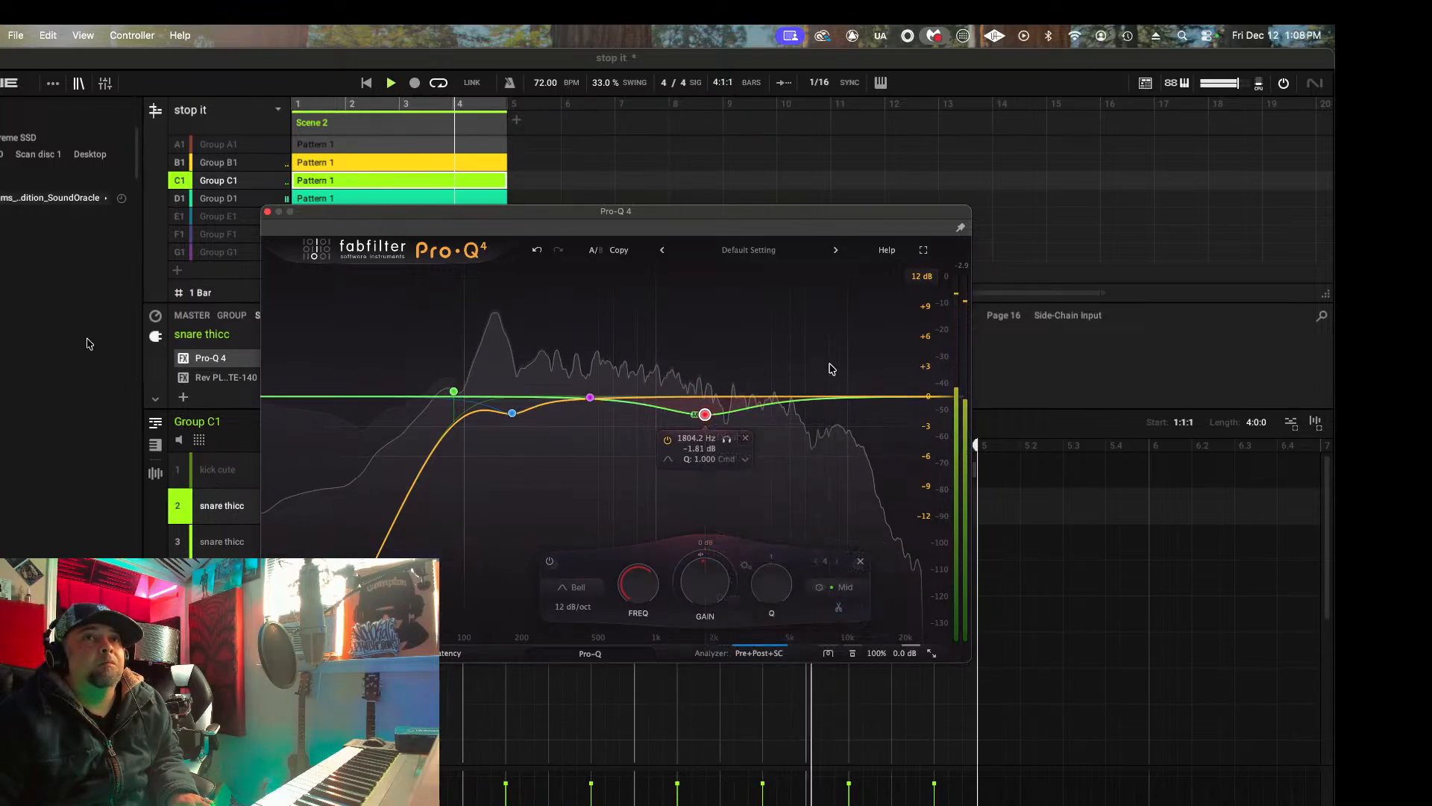
Step: Add a +1.22 dB high shelf at 5777 Hz to this snare's EQ and close Pro-Q 4
{"action": "left_click", "coordinate": [828, 395]}
{"action": "left_click_drag", "start_coordinate": [827, 396], "coordinate": [801, 388]}
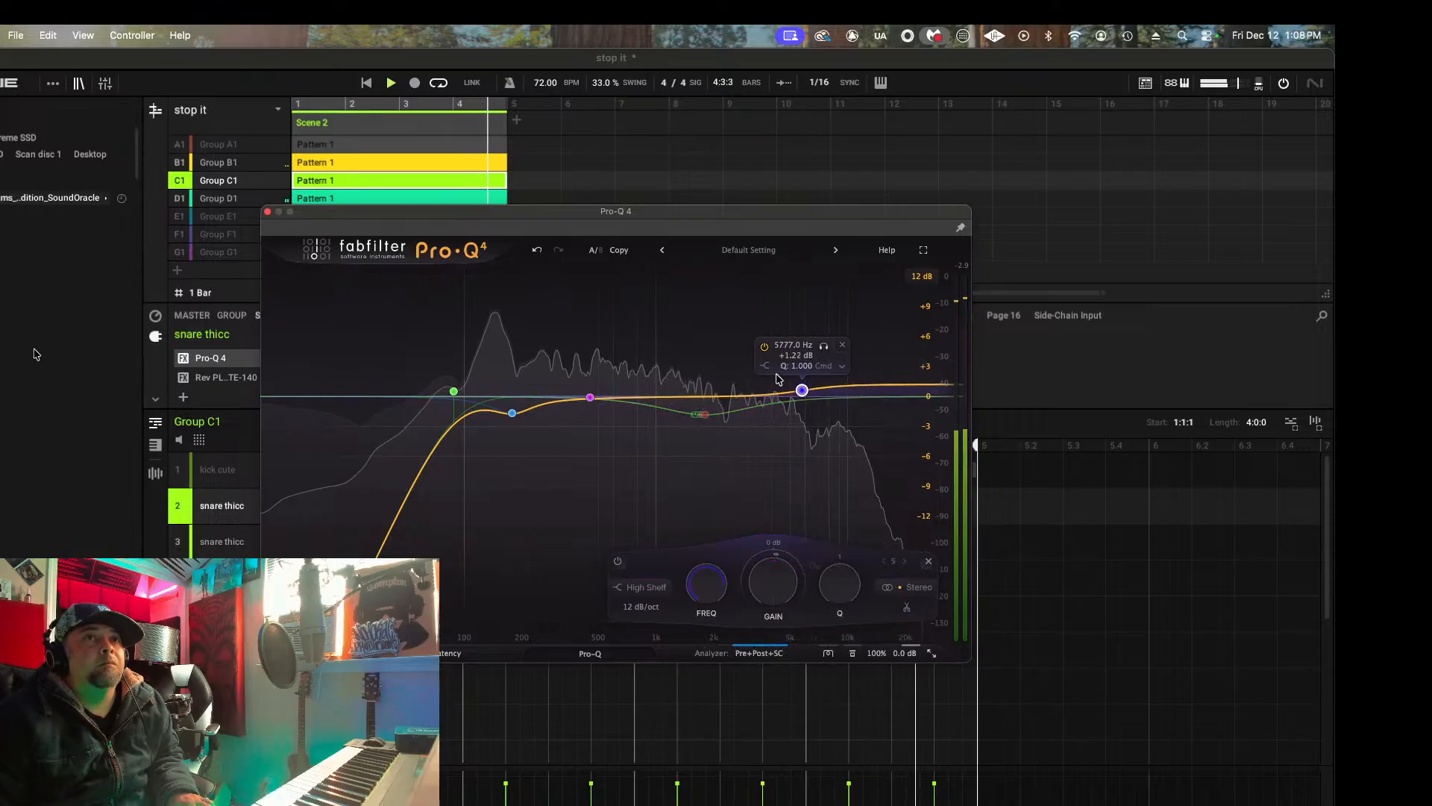
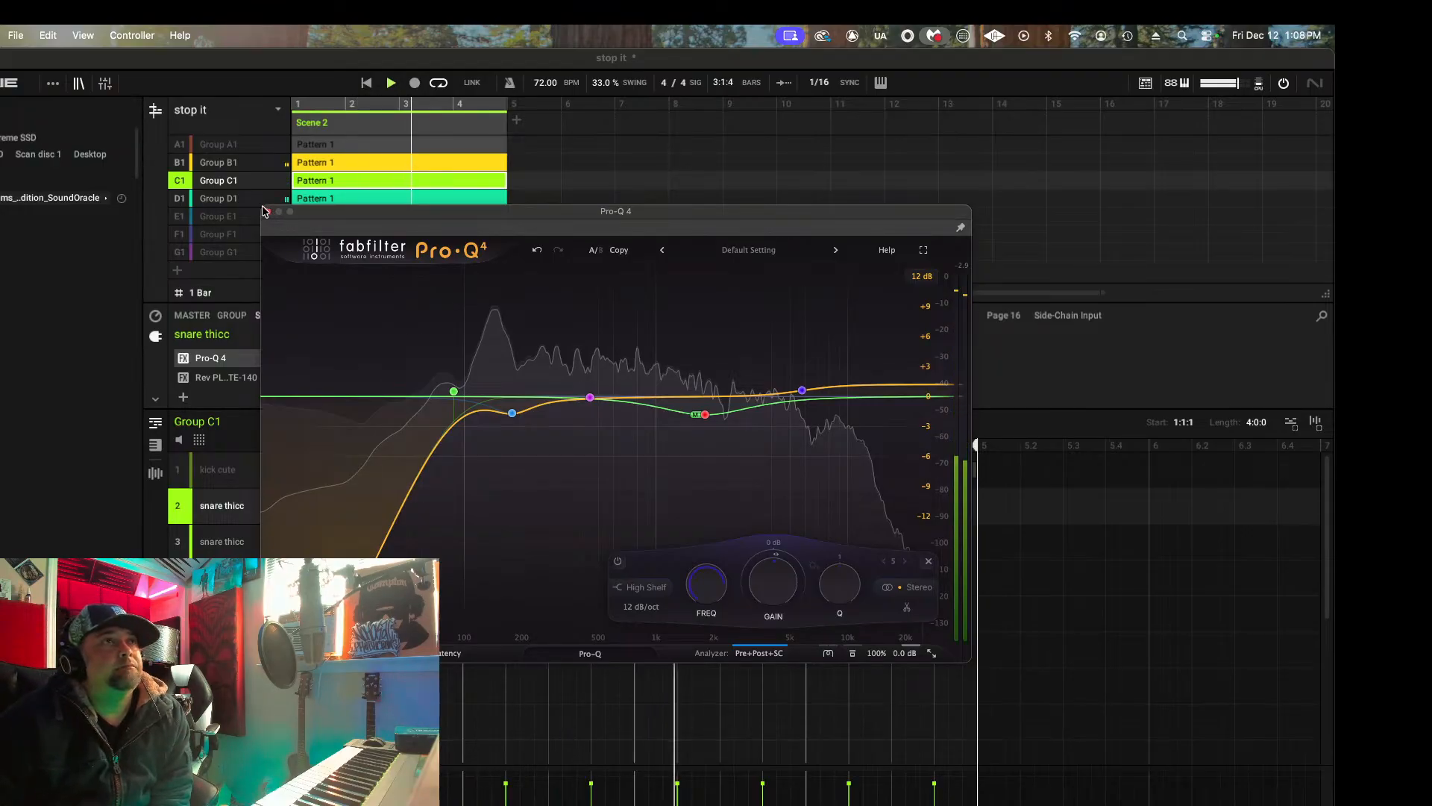
{"action": "left_click", "coordinate": [266, 212]}
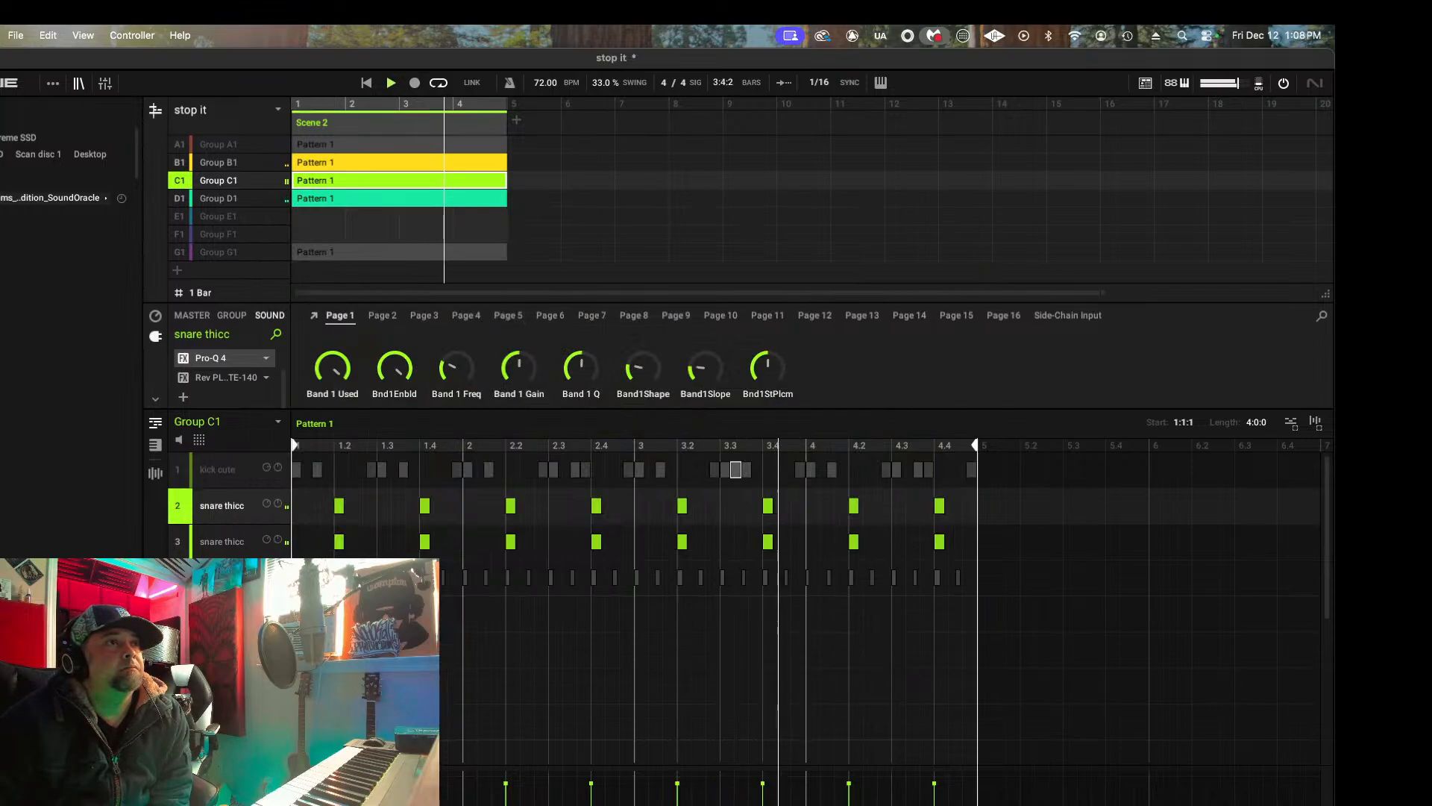
Step: Unmute and select Group C1's hi-hat sound, and insert the VST3 effect RVox Stereo after its Sampler
{"action": "left_click", "coordinate": [177, 577]}
{"action": "left_click", "coordinate": [221, 577]}
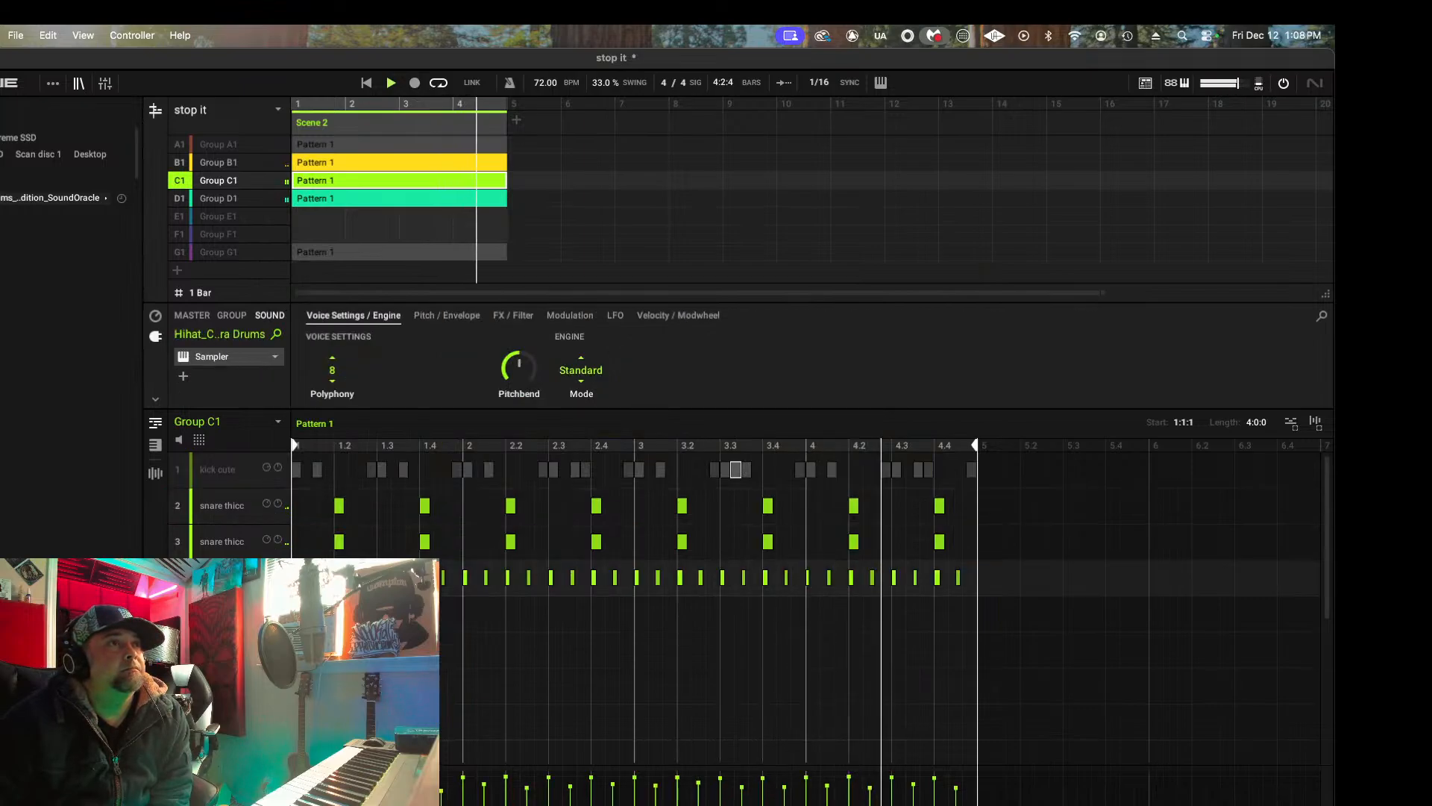
{"action": "left_click", "coordinate": [216, 379]}
{"action": "mouse_move", "coordinate": [276, 445]}
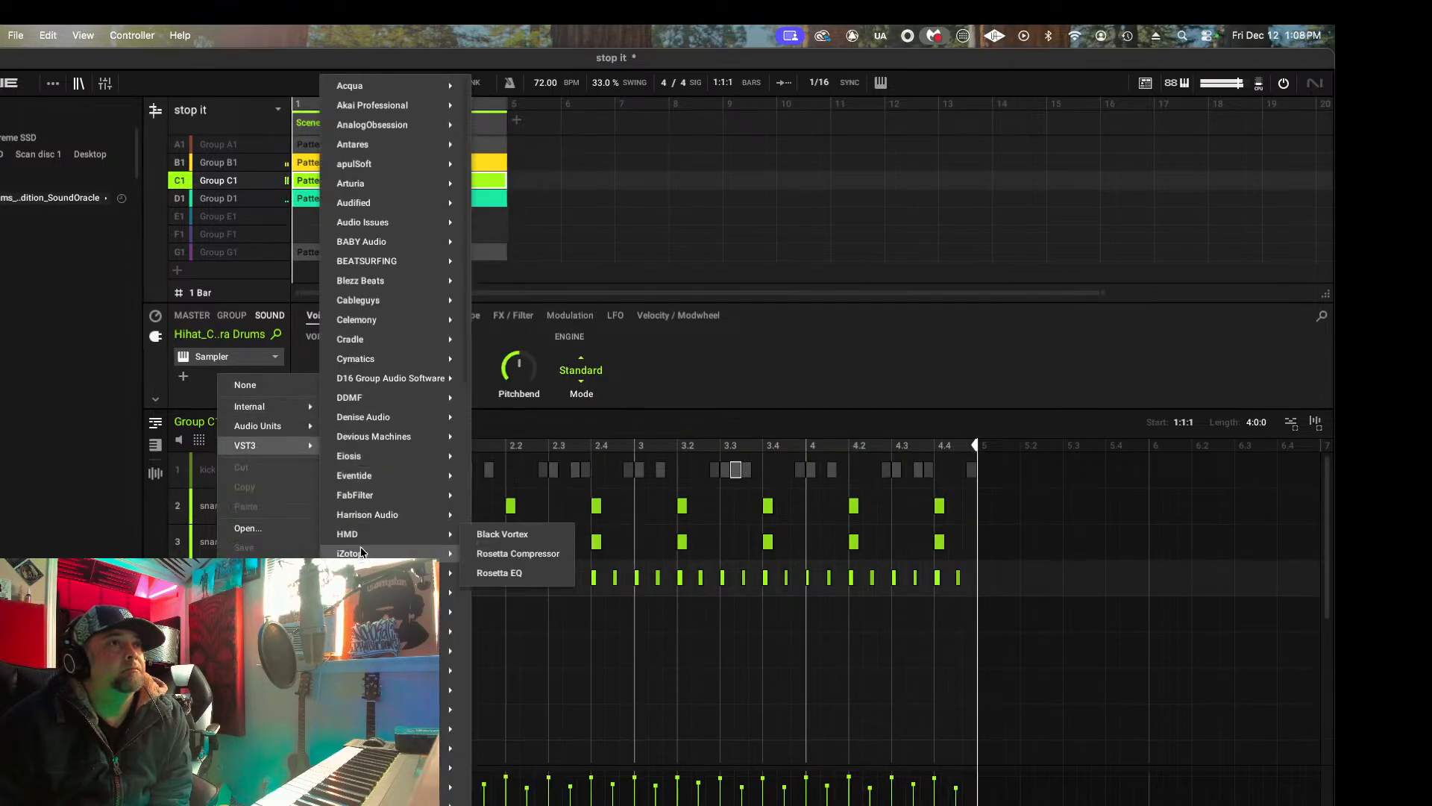
{"action": "mouse_move", "coordinate": [361, 552]}
{"action": "scroll", "coordinate": [361, 552], "scroll_direction": "down", "scroll_amount": 15}
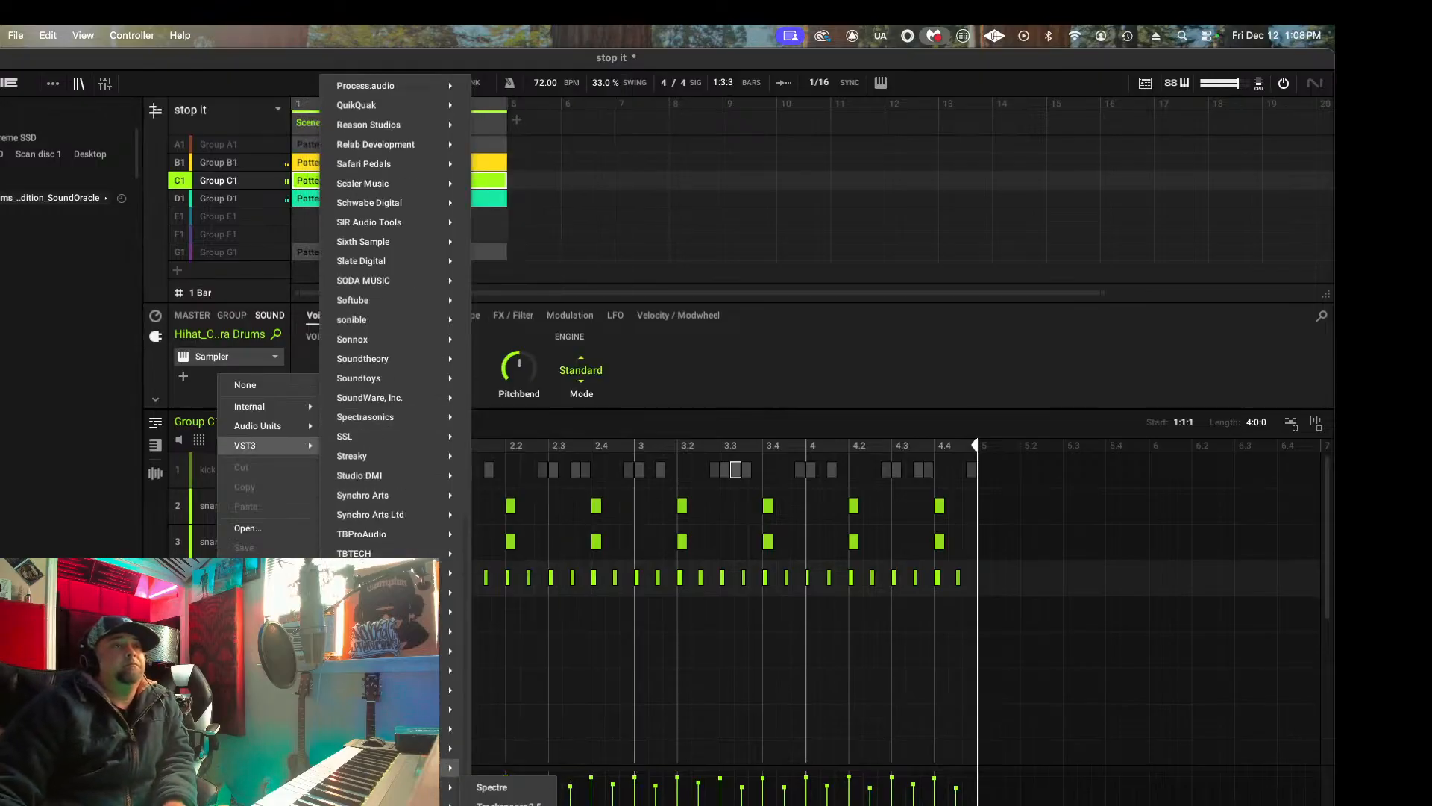
{"action": "mouse_move", "coordinate": [388, 748]}
{"action": "mouse_move", "coordinate": [418, 768]}
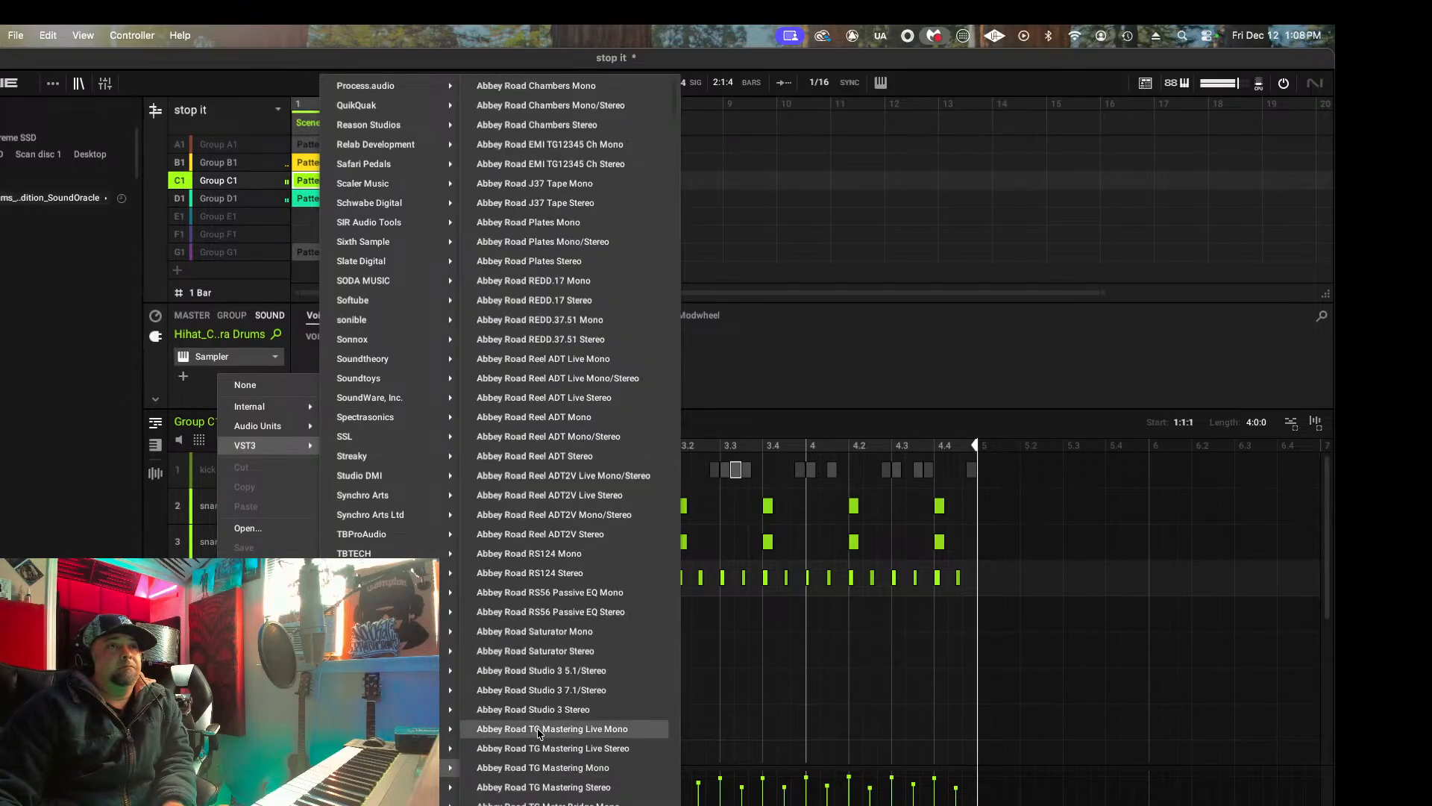
{"action": "scroll", "coordinate": [541, 734], "scroll_direction": "down", "scroll_amount": 20}
{"action": "scroll", "coordinate": [541, 734], "scroll_direction": "down", "scroll_amount": 20}
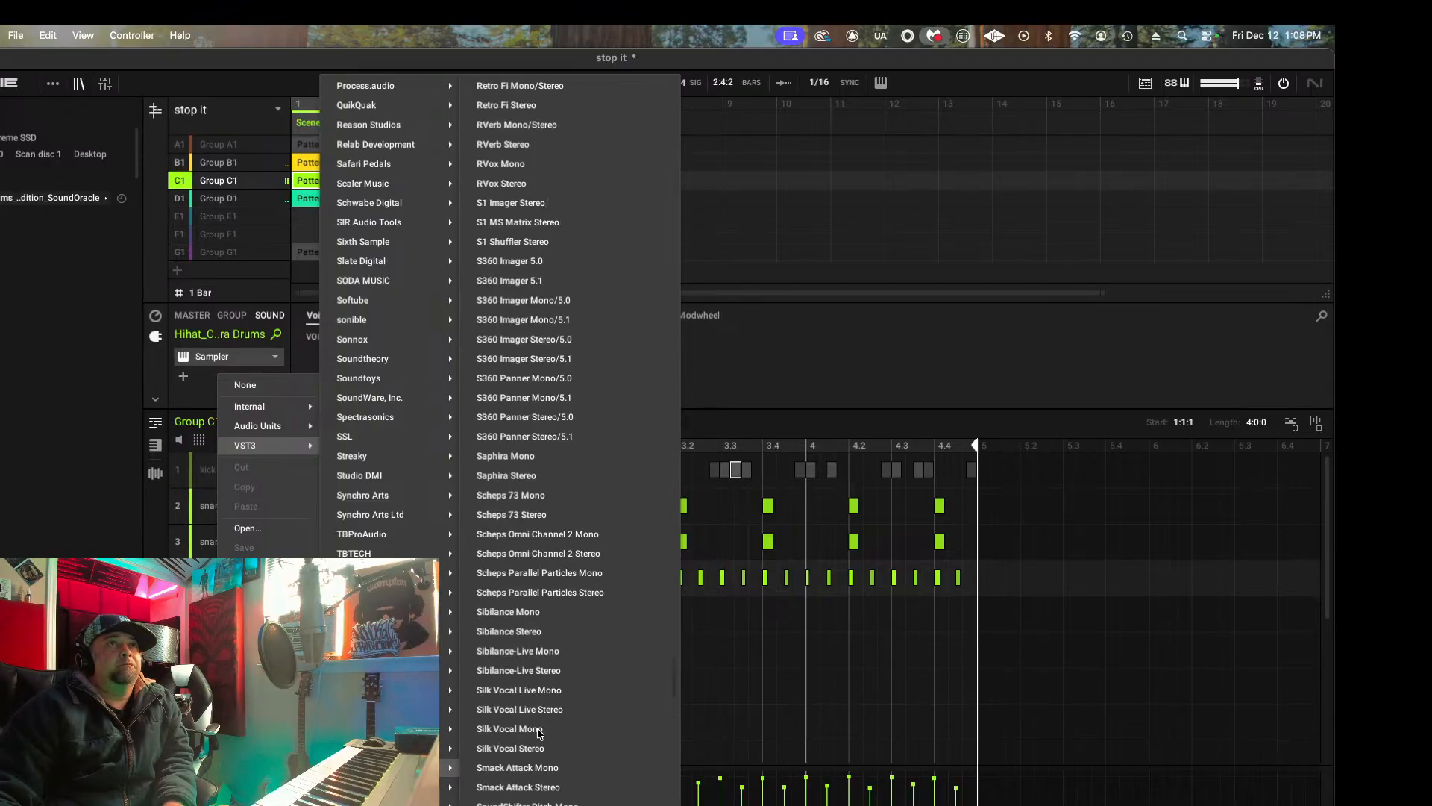
{"action": "scroll", "coordinate": [541, 734], "scroll_direction": "up", "scroll_amount": 10}
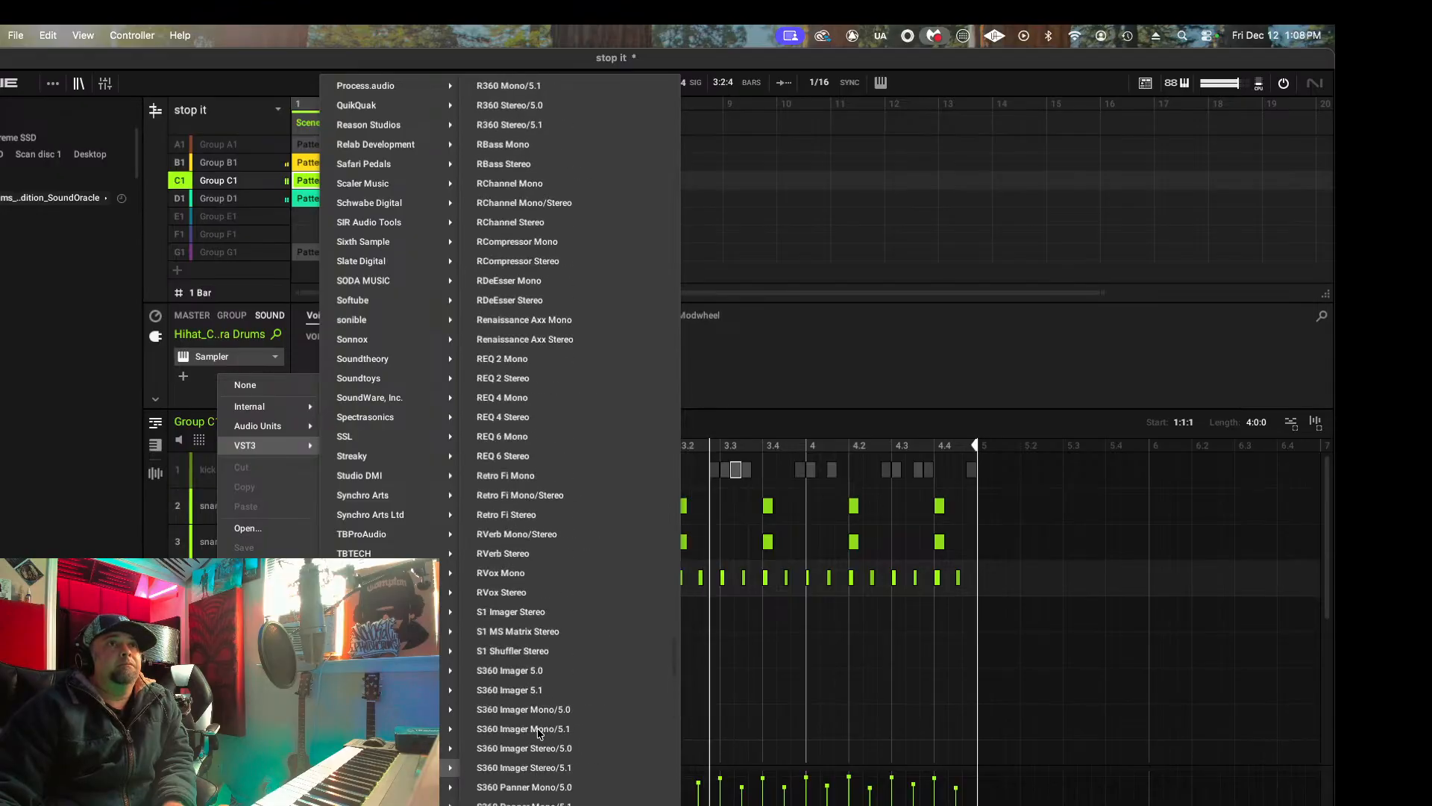
{"action": "left_click", "coordinate": [533, 591]}
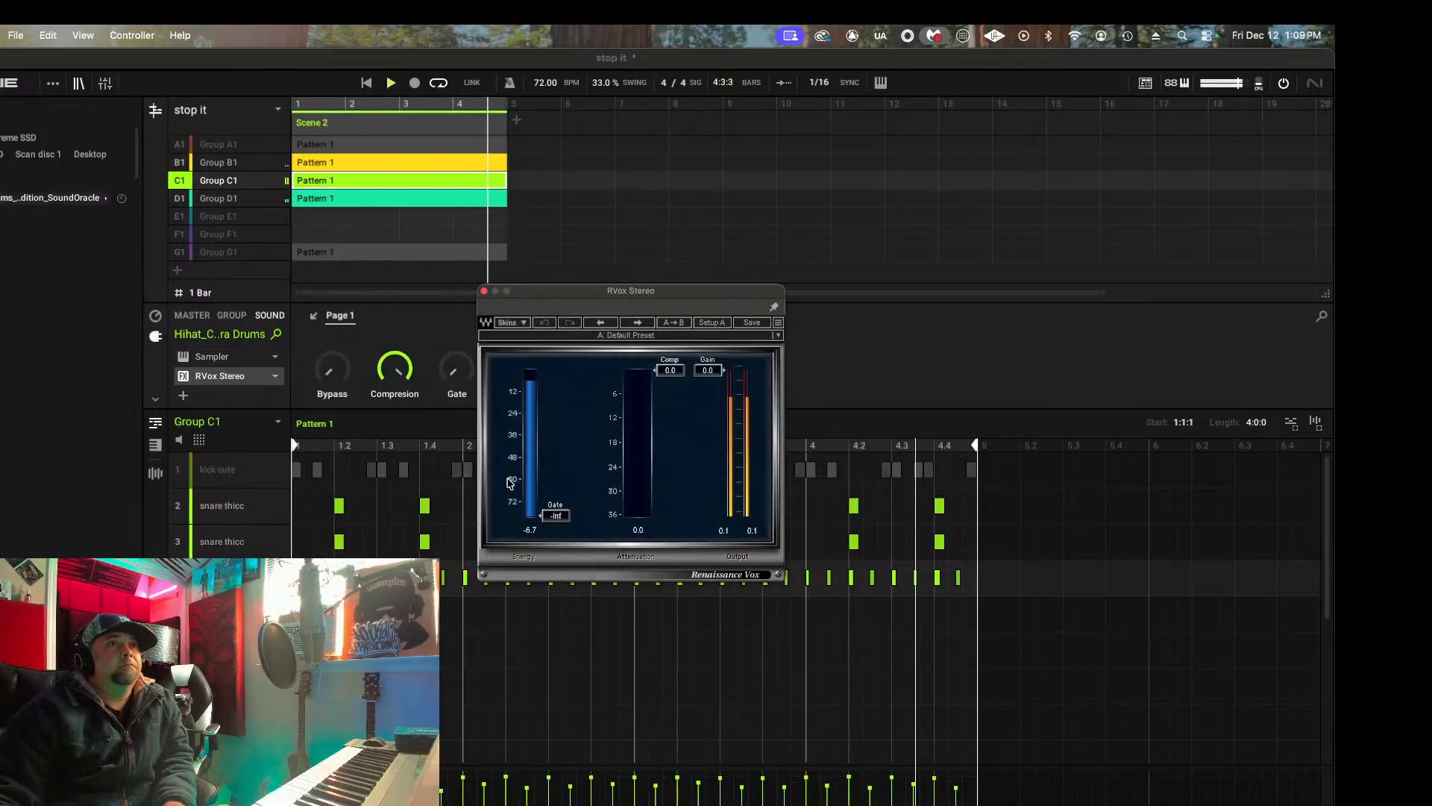
Step: Set RVox's compression to -7.8, gain to -5.2 and gate to about -45 on the hi-hat, and close it
{"action": "left_click_drag", "start_coordinate": [670, 370], "coordinate": [714, 395]}
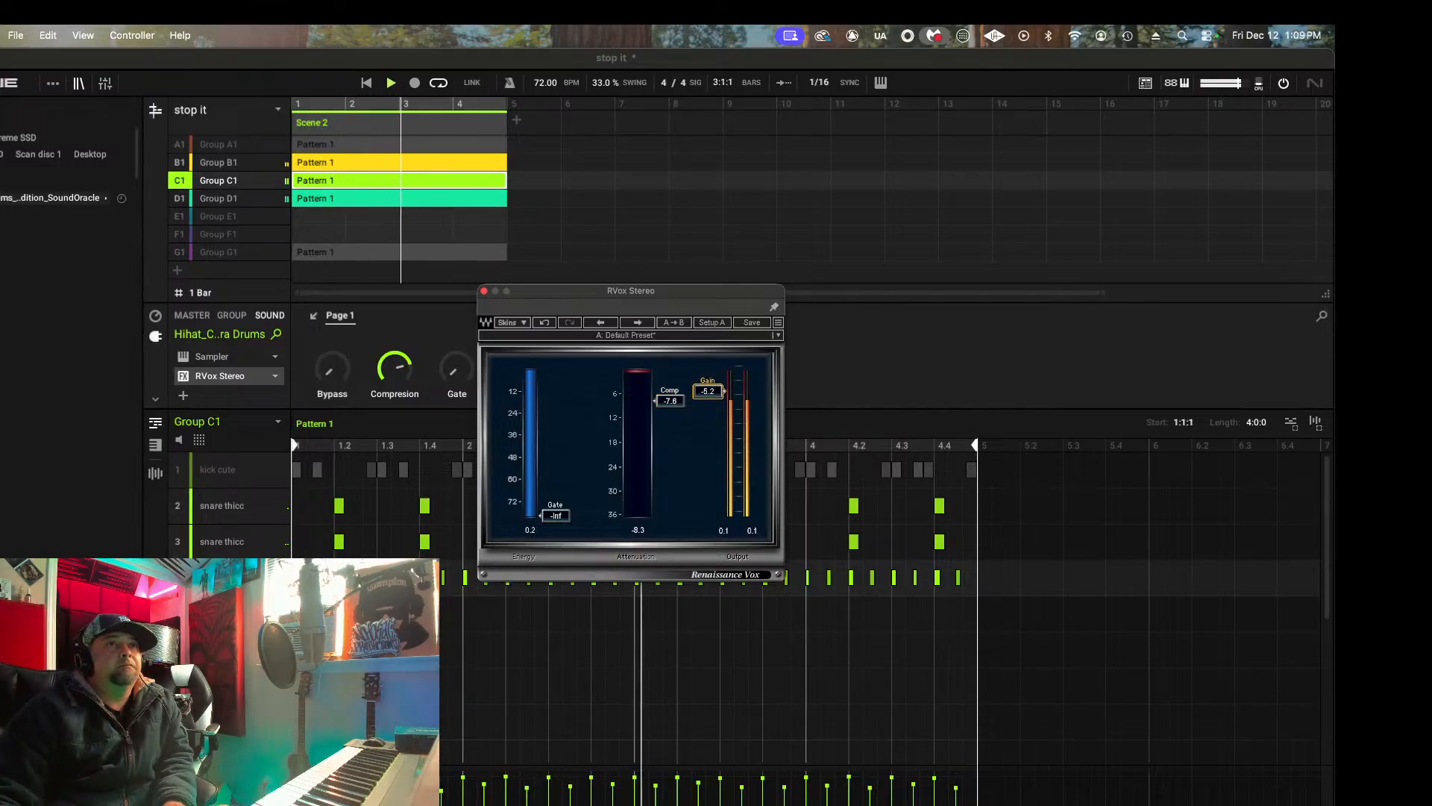
{"action": "left_click_drag", "start_coordinate": [569, 515], "coordinate": [569, 452]}
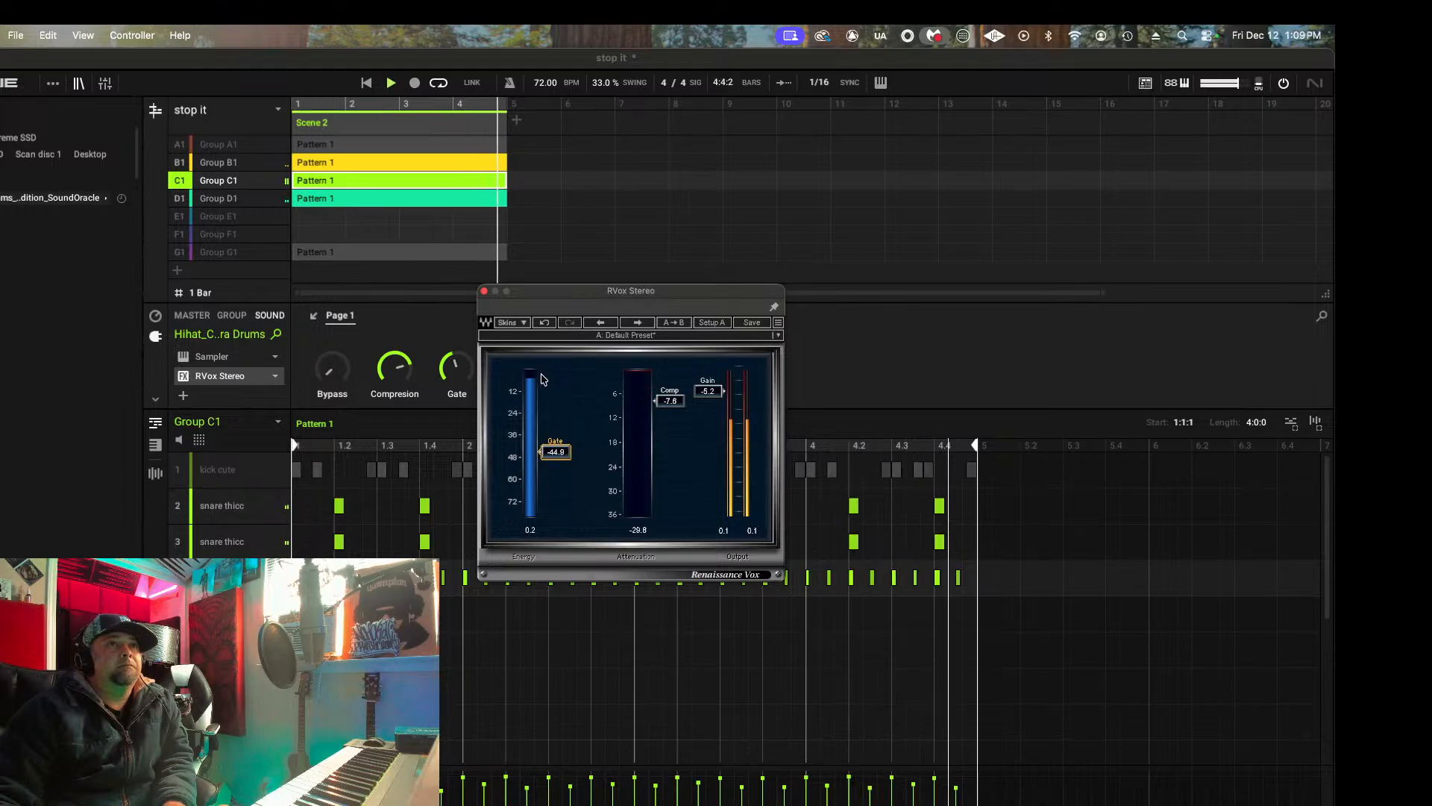
{"action": "left_click", "coordinate": [485, 291]}
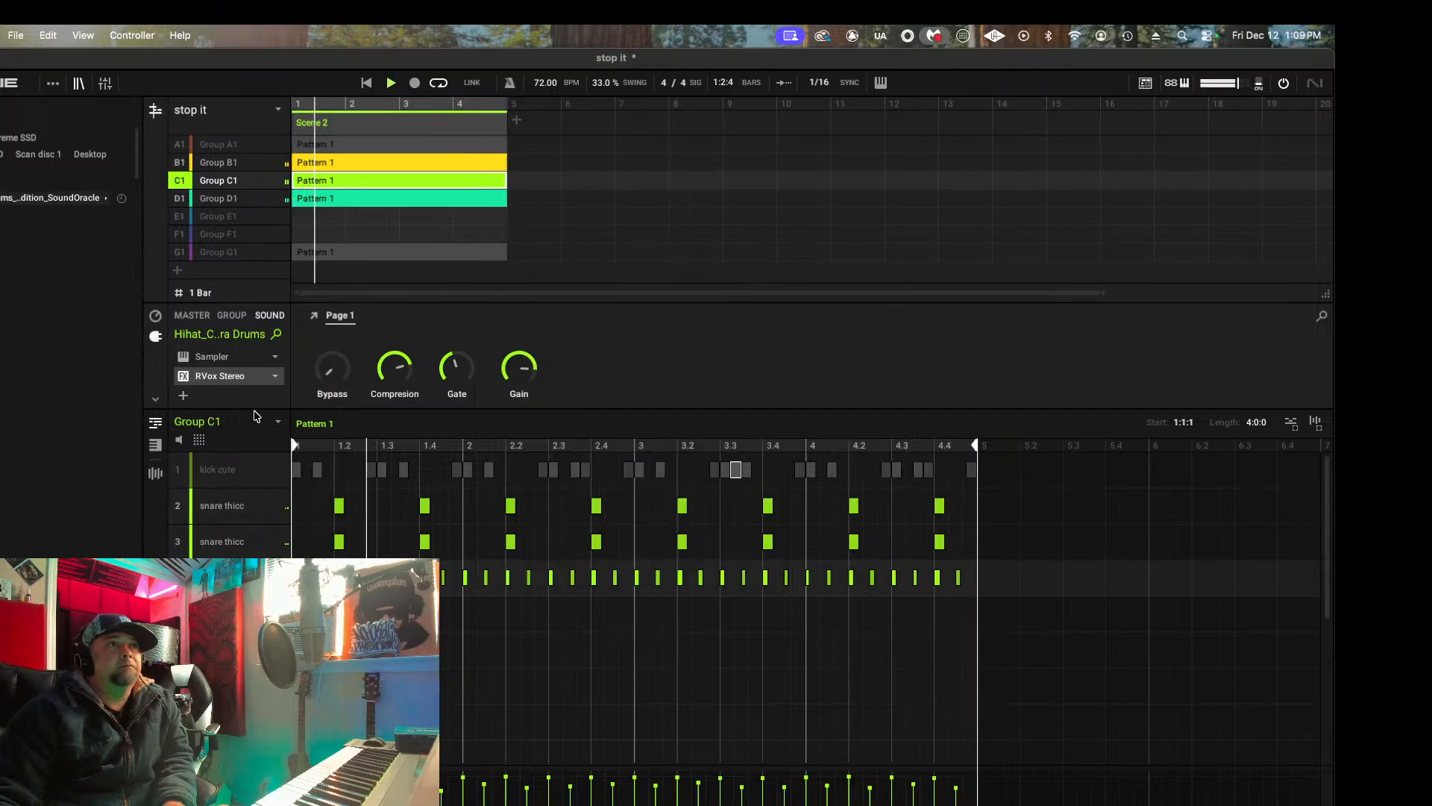
Step: Insert the VST3 effect Magma StressBox Stereo after RVox on the hi-hat sound
{"action": "right_click", "coordinate": [255, 410]}
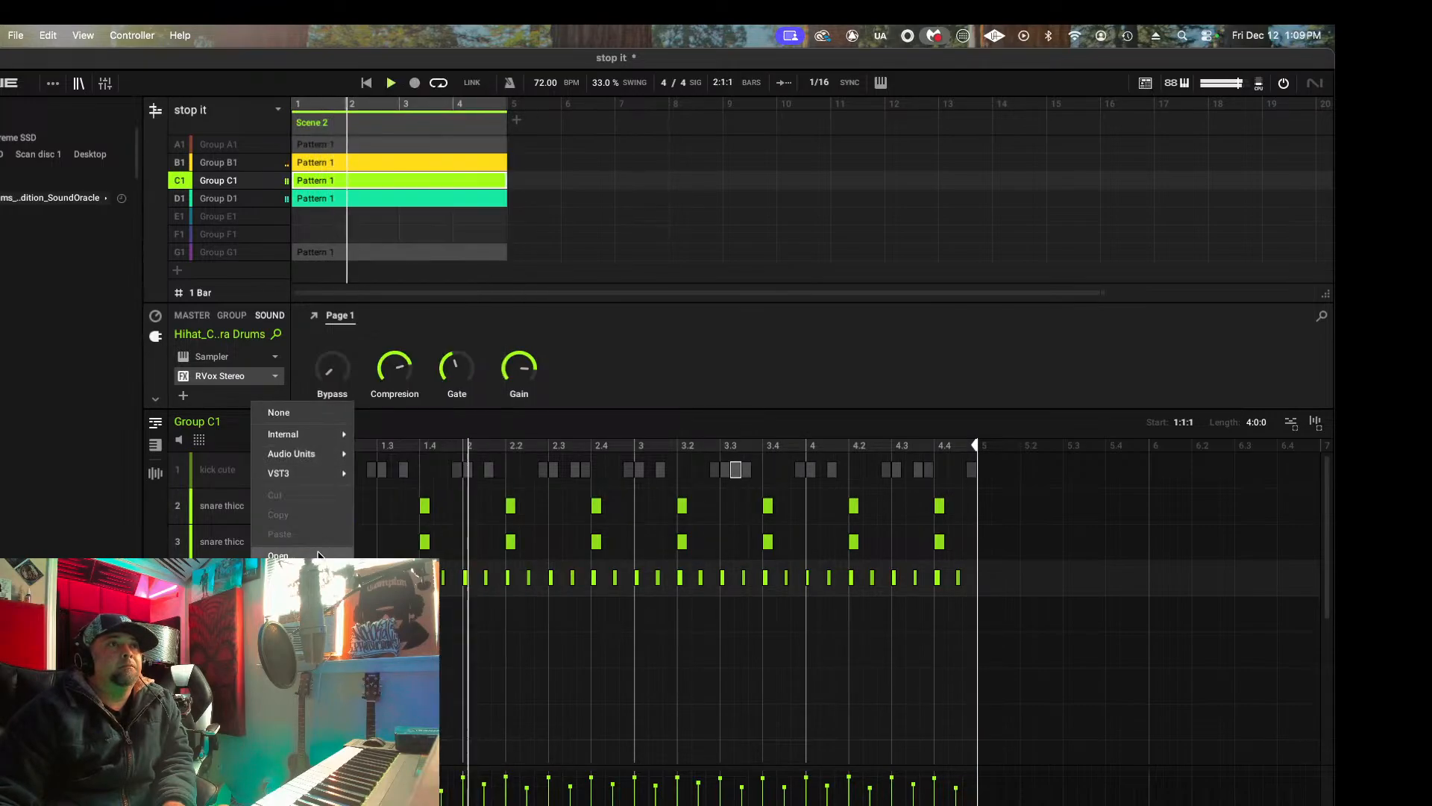
{"action": "mouse_move", "coordinate": [328, 471]}
{"action": "scroll", "coordinate": [379, 481], "scroll_direction": "down", "scroll_amount": 15}
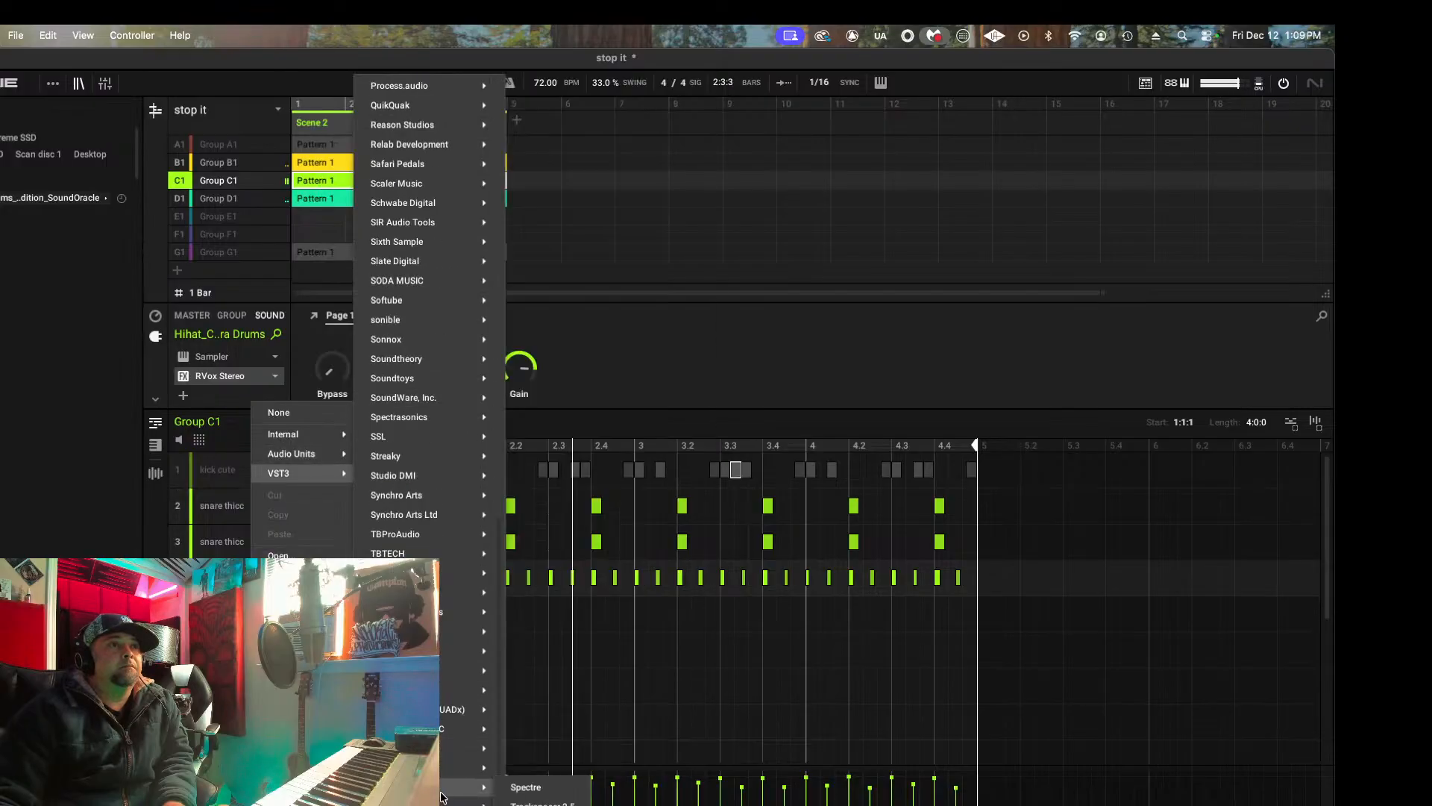
{"action": "scroll", "coordinate": [571, 700], "scroll_direction": "down", "scroll_amount": 15}
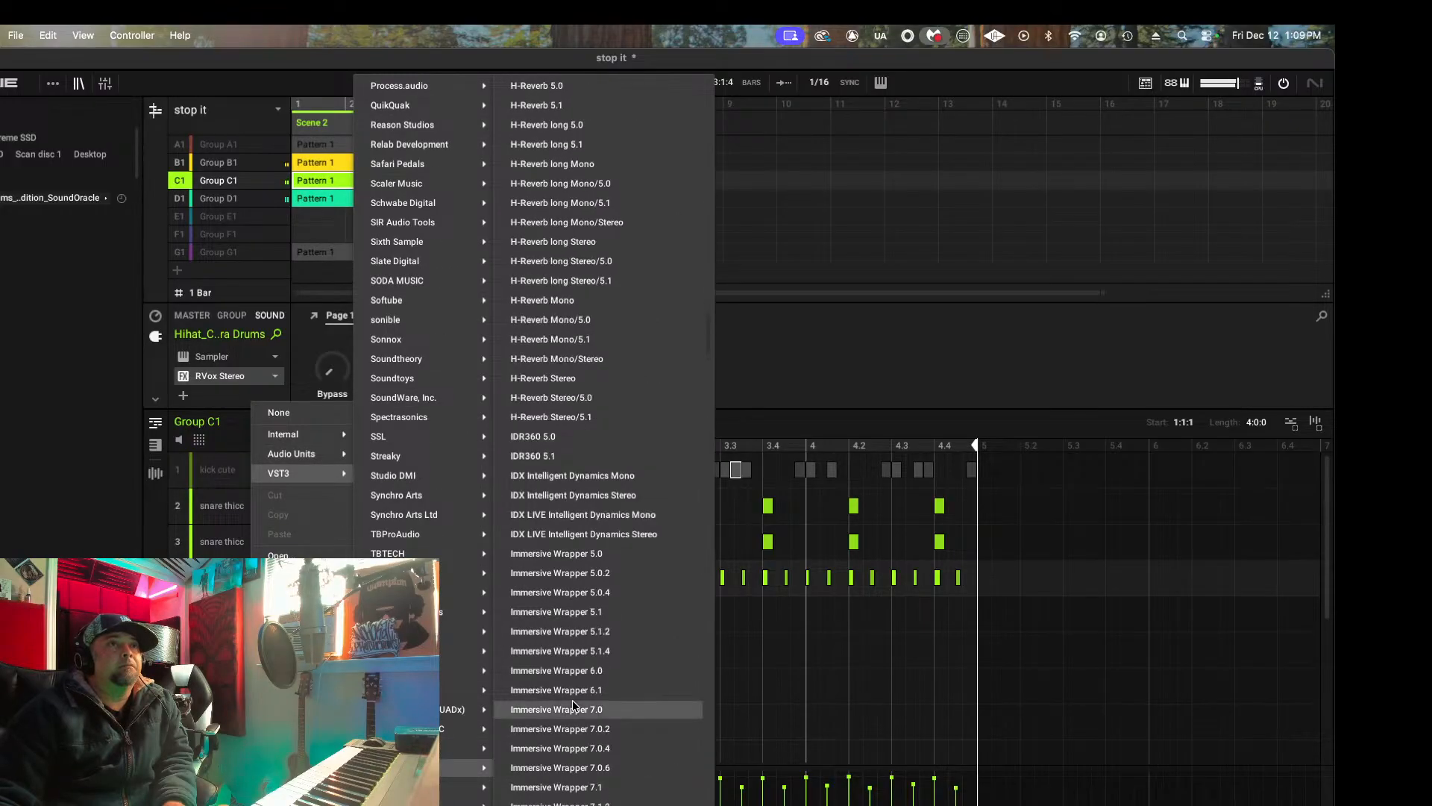
{"action": "scroll", "coordinate": [572, 703], "scroll_direction": "down", "scroll_amount": 20}
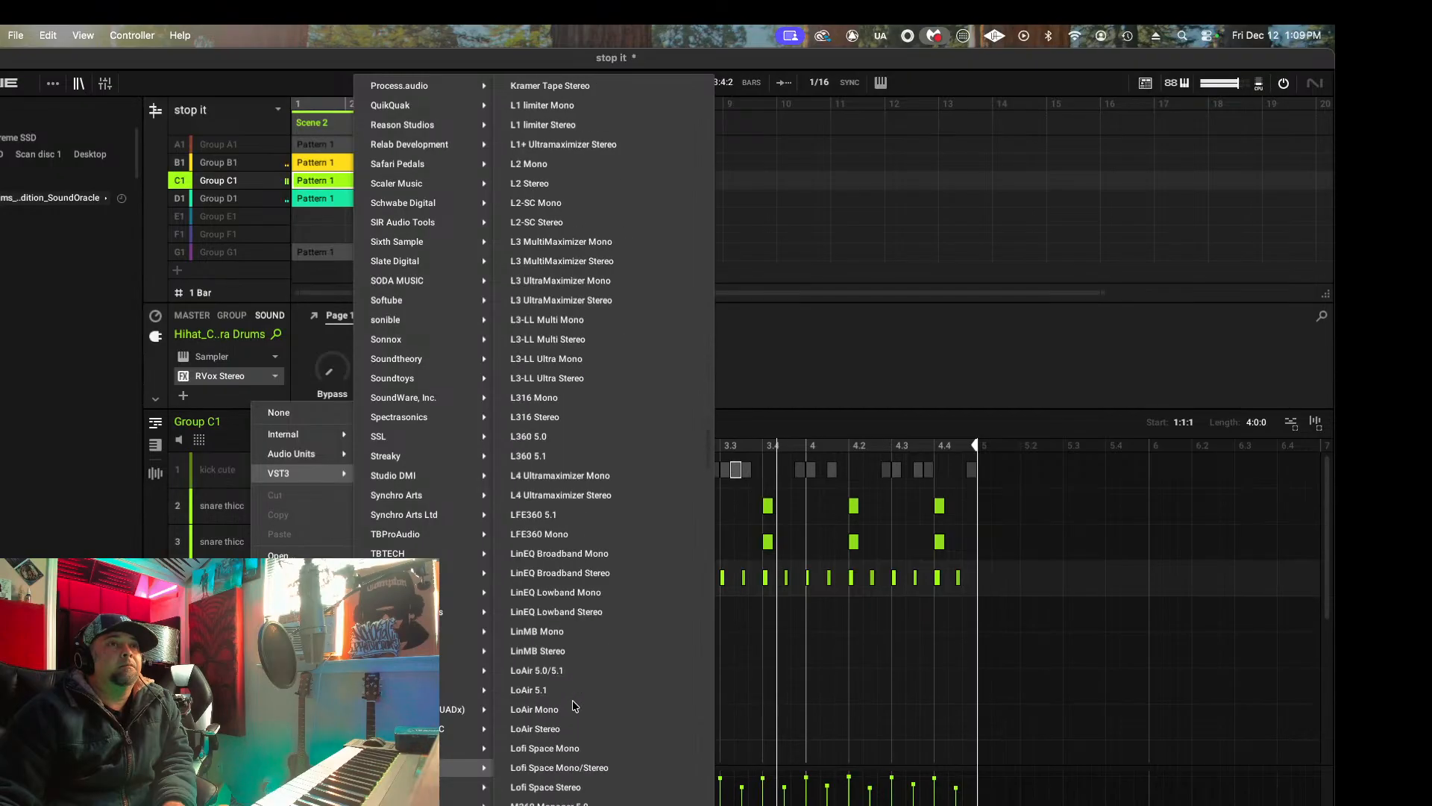
{"action": "scroll", "coordinate": [574, 705], "scroll_direction": "down", "scroll_amount": 5}
{"action": "scroll", "coordinate": [571, 699], "scroll_direction": "down", "scroll_amount": 20}
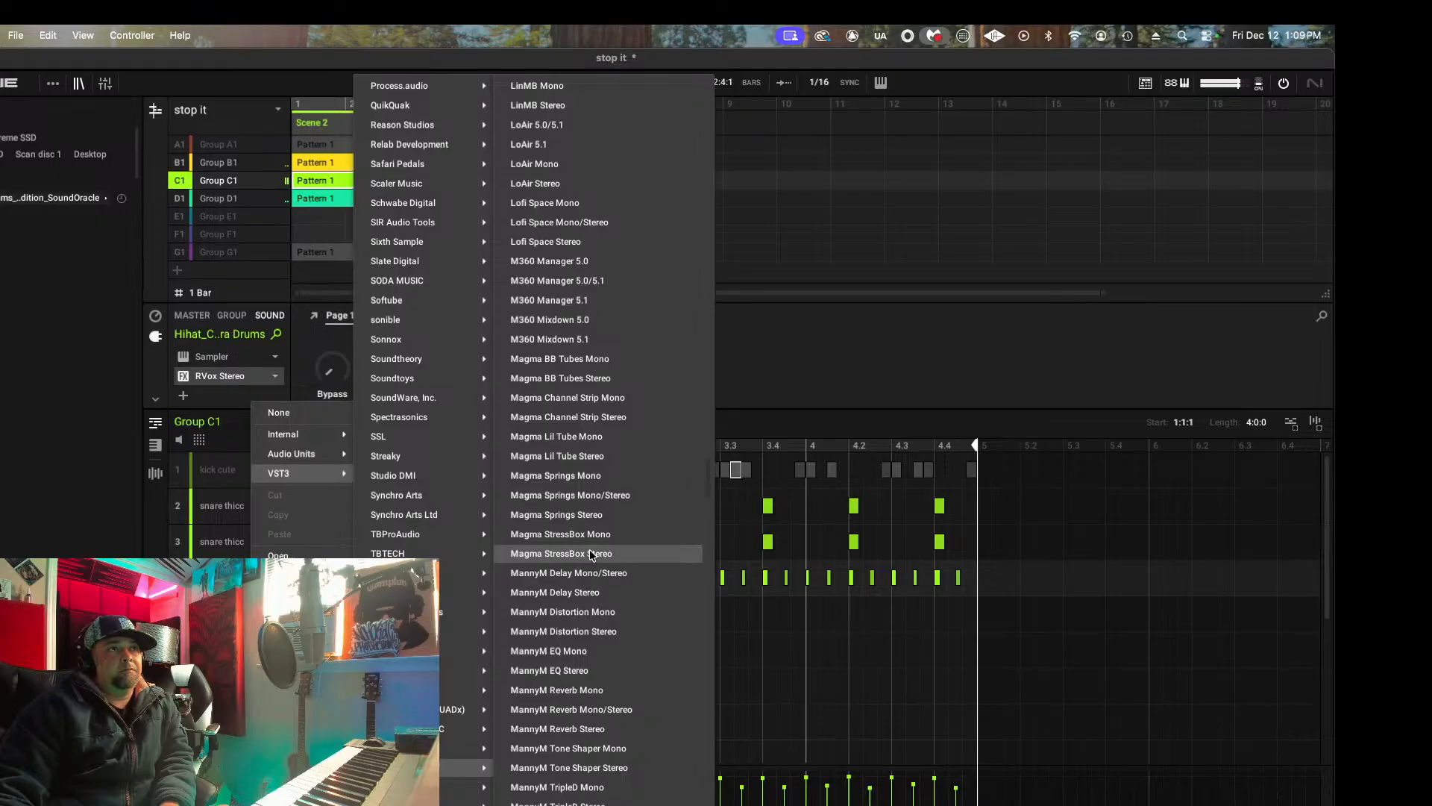
{"action": "left_click", "coordinate": [551, 553]}
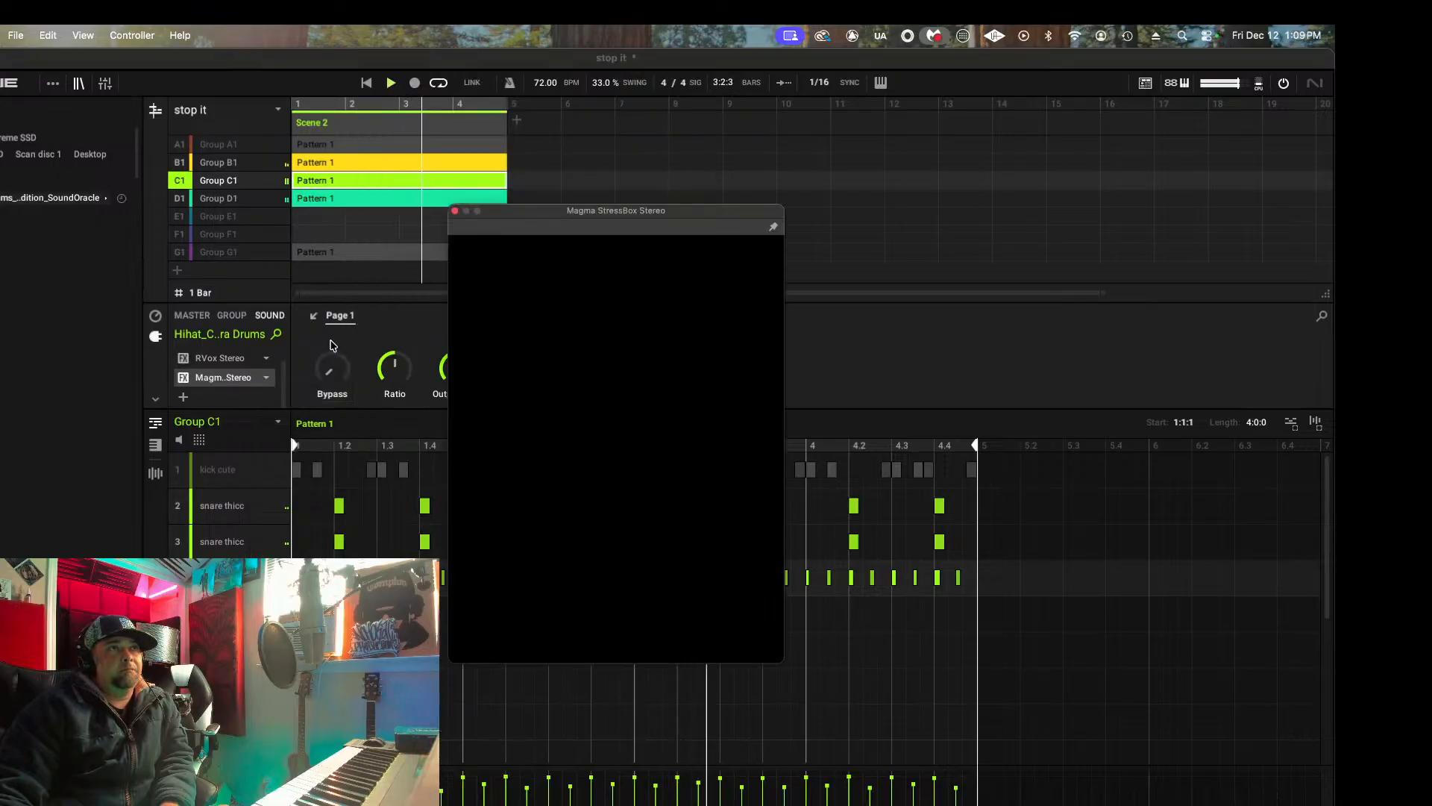
Step: Lower StressBox's output and mix, set its ratio between 0.7 and 1:1, and close its window
{"action": "mouse_move", "coordinate": [600, 448]}
{"action": "left_mouse_down"}
{"action": "mouse_move", "coordinate": [600, 418]}
{"action": "mouse_move", "coordinate": [601, 433]}
{"action": "left_mouse_up"}
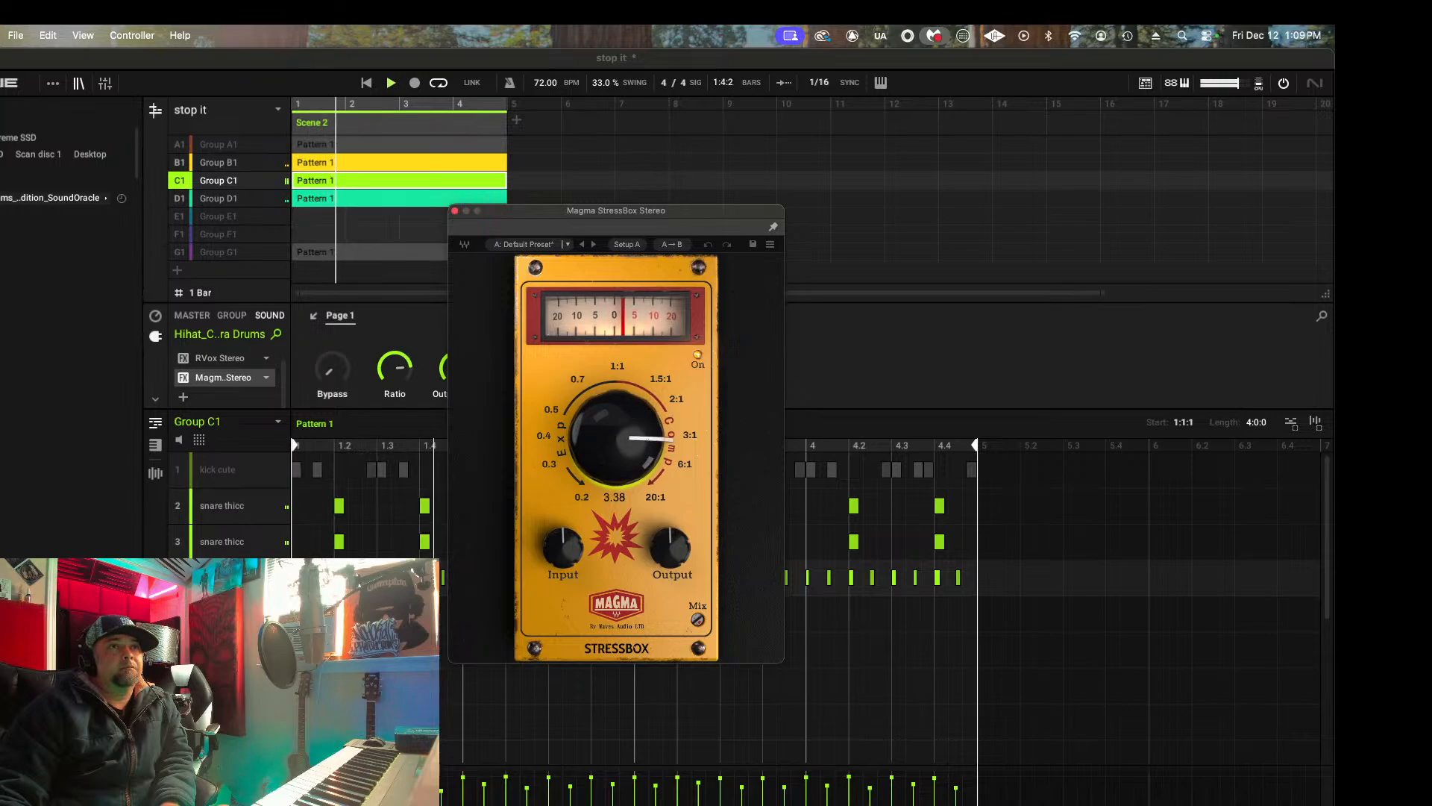
{"action": "mouse_move", "coordinate": [600, 411]}
{"action": "left_mouse_down"}
{"action": "mouse_move", "coordinate": [600, 429]}
{"action": "mouse_move", "coordinate": [601, 396]}
{"action": "mouse_move", "coordinate": [600, 427]}
{"action": "left_mouse_up"}
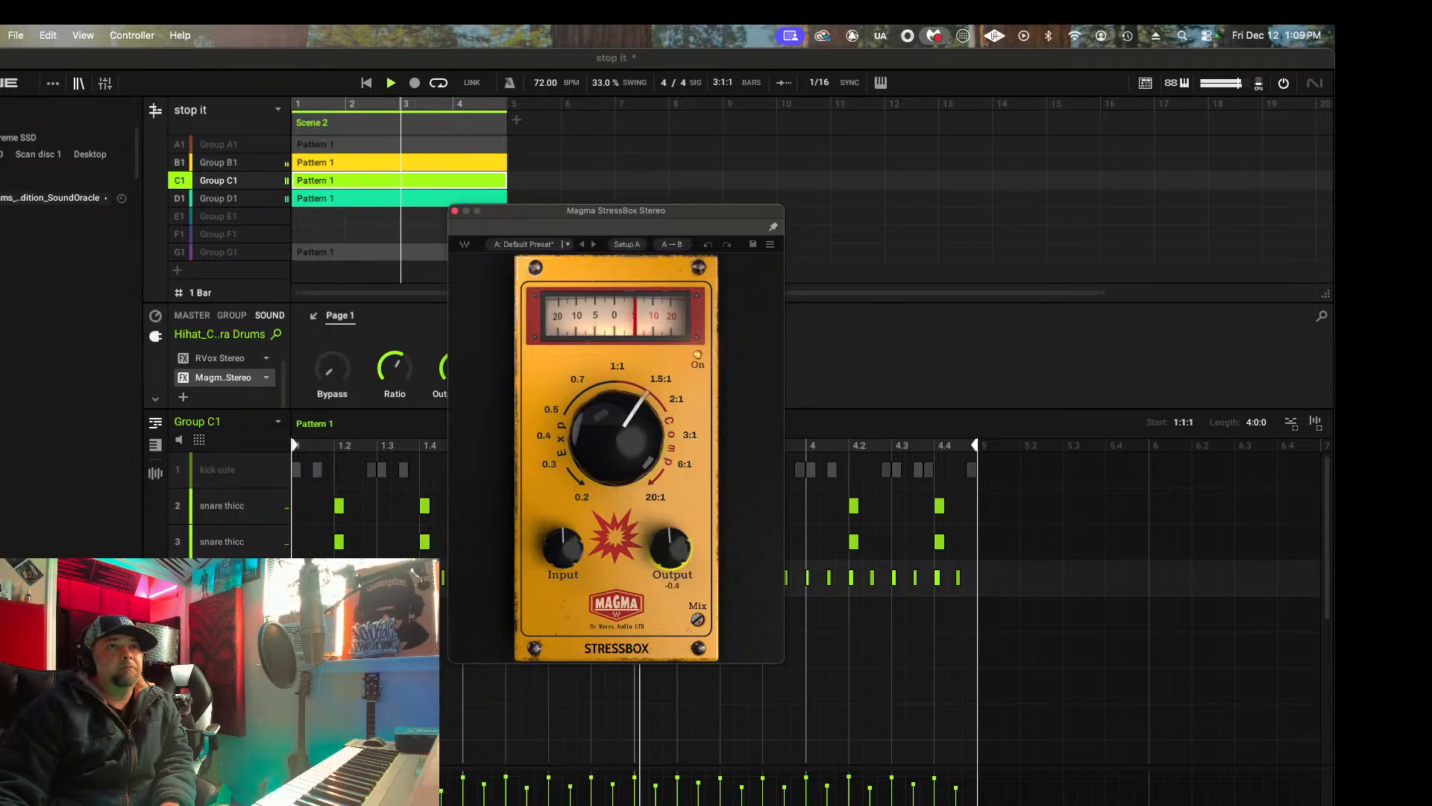
{"action": "left_click_drag", "start_coordinate": [600, 428], "coordinate": [601, 429]}
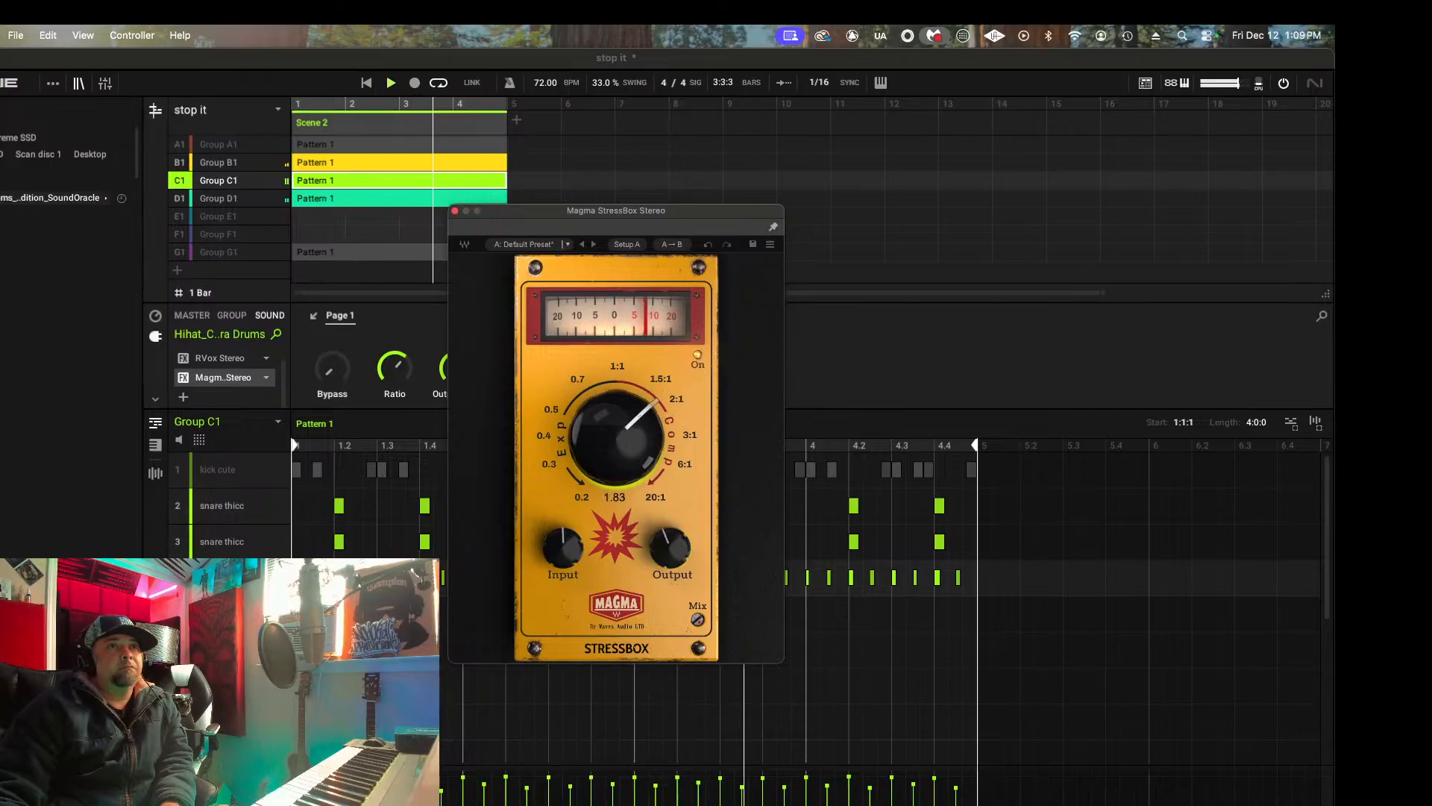
{"action": "left_click_drag", "start_coordinate": [660, 552], "coordinate": [660, 568]}
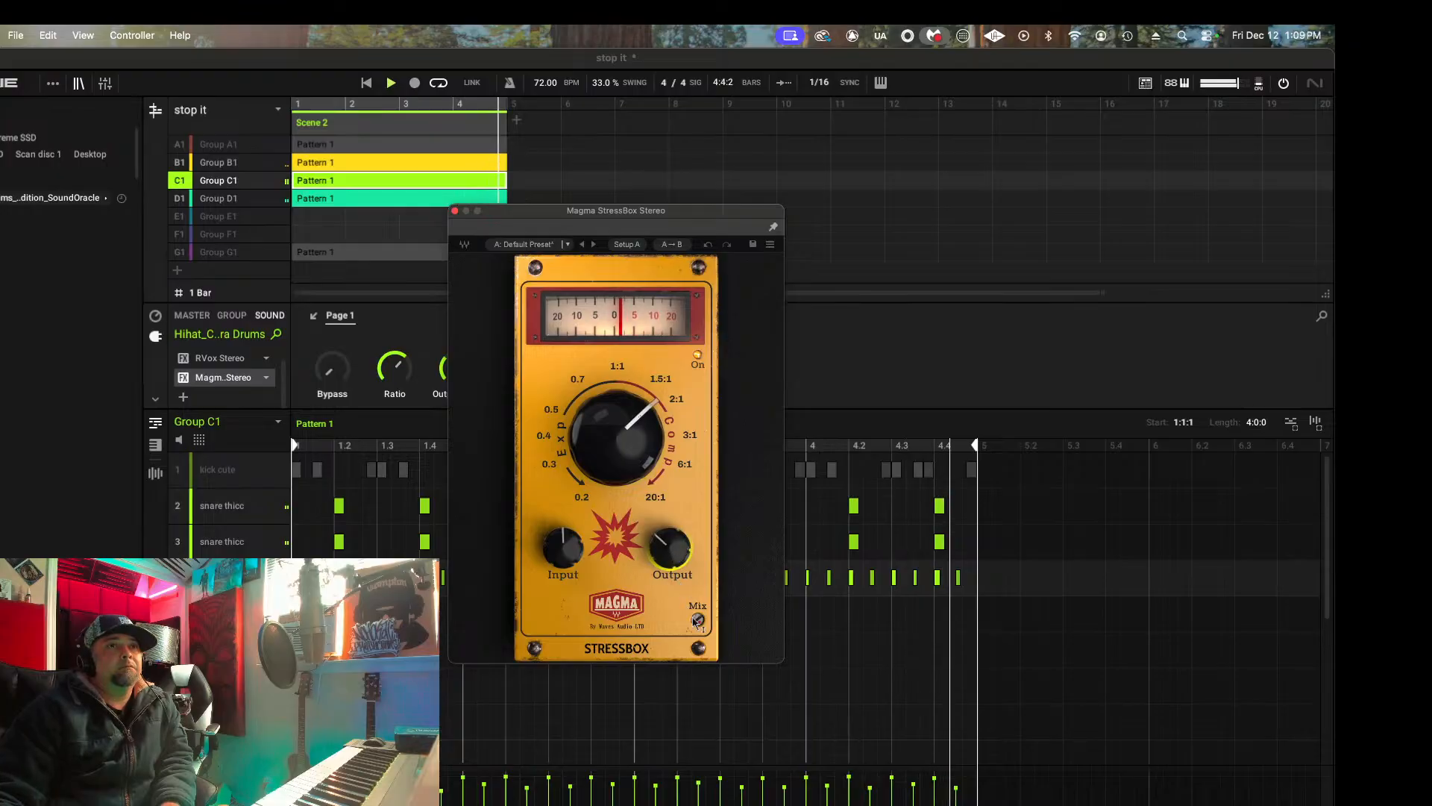
{"action": "left_click_drag", "start_coordinate": [697, 620], "coordinate": [697, 634]}
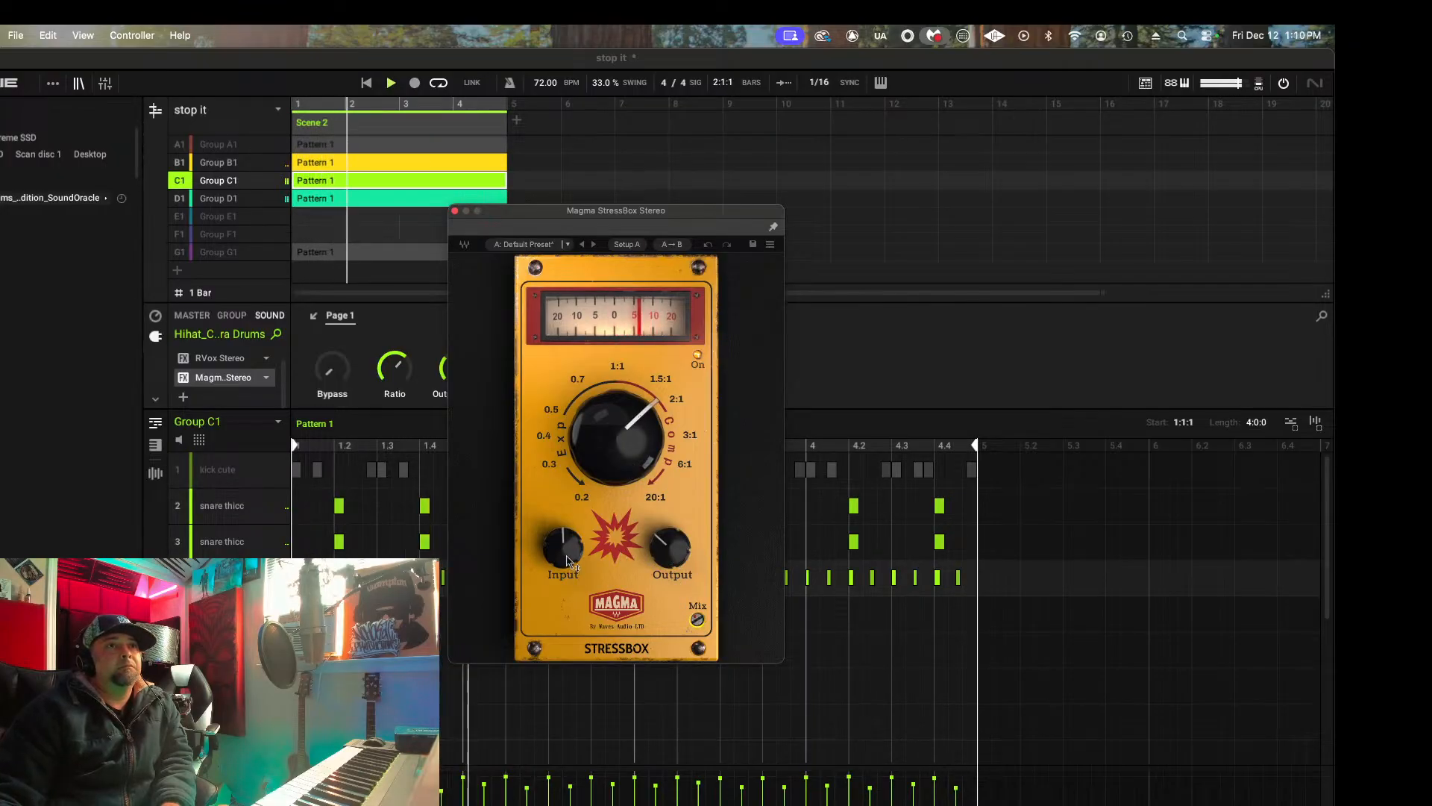
{"action": "left_click_drag", "start_coordinate": [595, 470], "coordinate": [595, 504]}
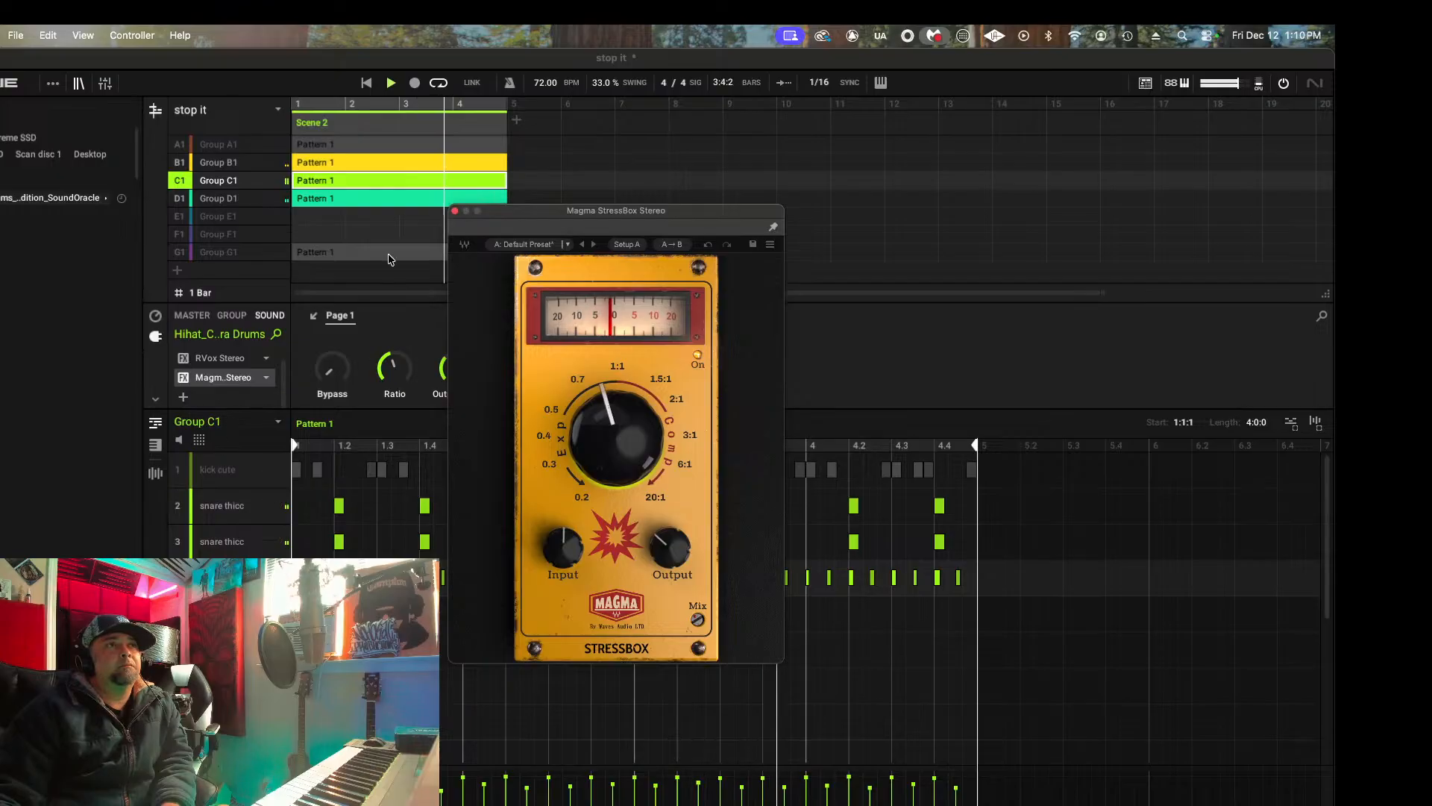
{"action": "left_click", "coordinate": [313, 315]}
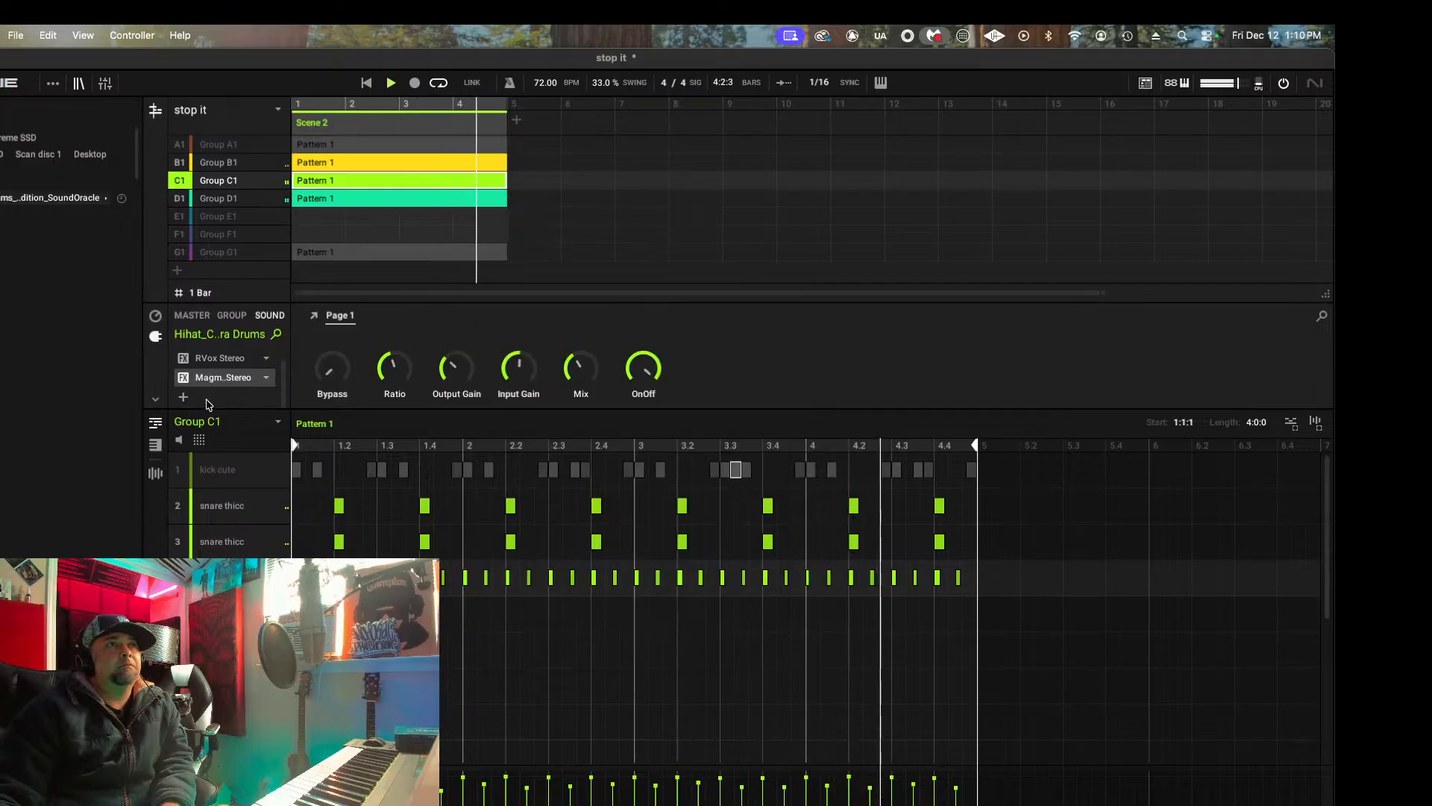
Step: Insert the VST3 effect PS22 Split Stereo after StressBox on the hi-hat sound and open its window
{"action": "left_click", "coordinate": [209, 404]}
{"action": "mouse_move", "coordinate": [235, 470]}
{"action": "mouse_move", "coordinate": [380, 612]}
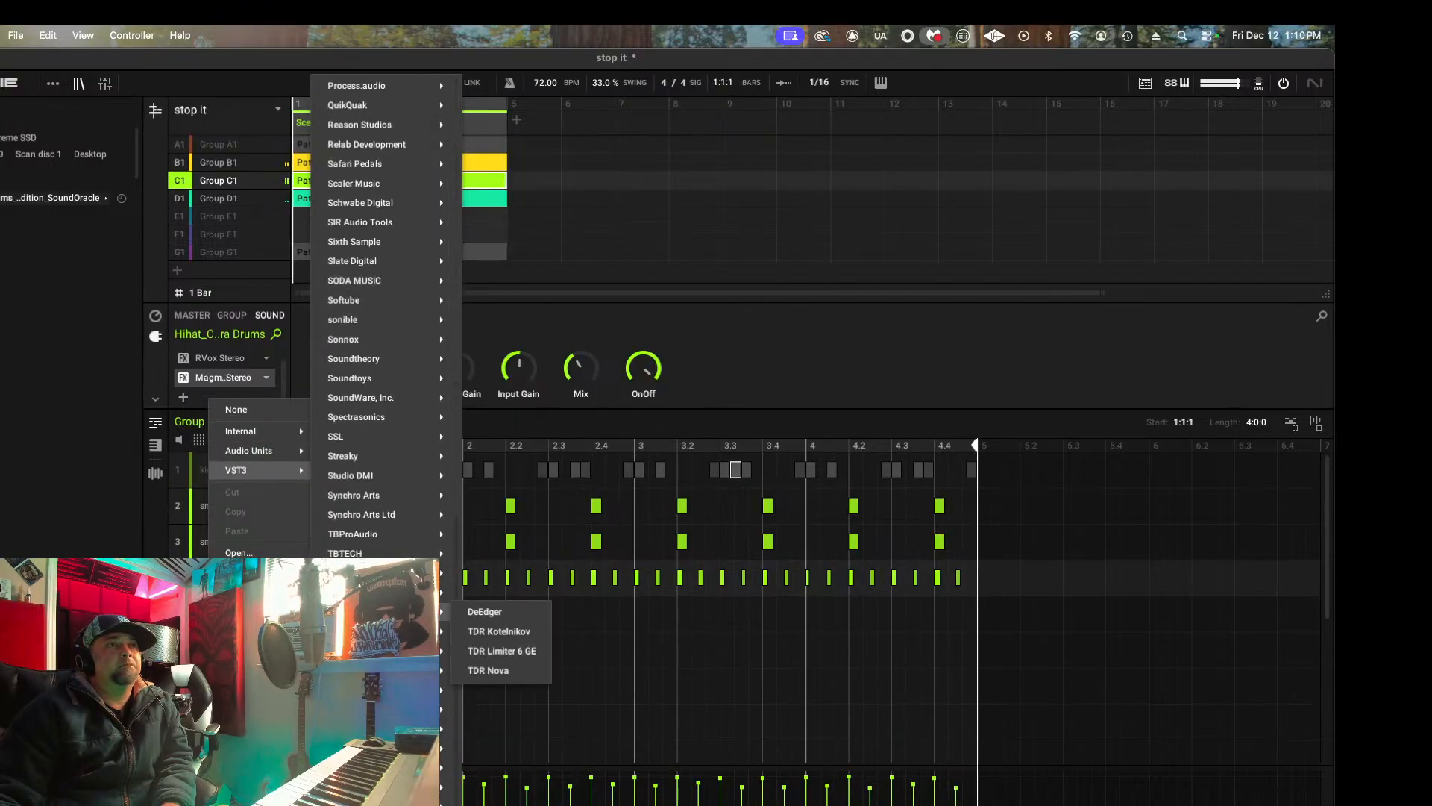
{"action": "mouse_move", "coordinate": [403, 767]}
{"action": "scroll", "coordinate": [493, 701], "scroll_direction": "down", "scroll_amount": 15}
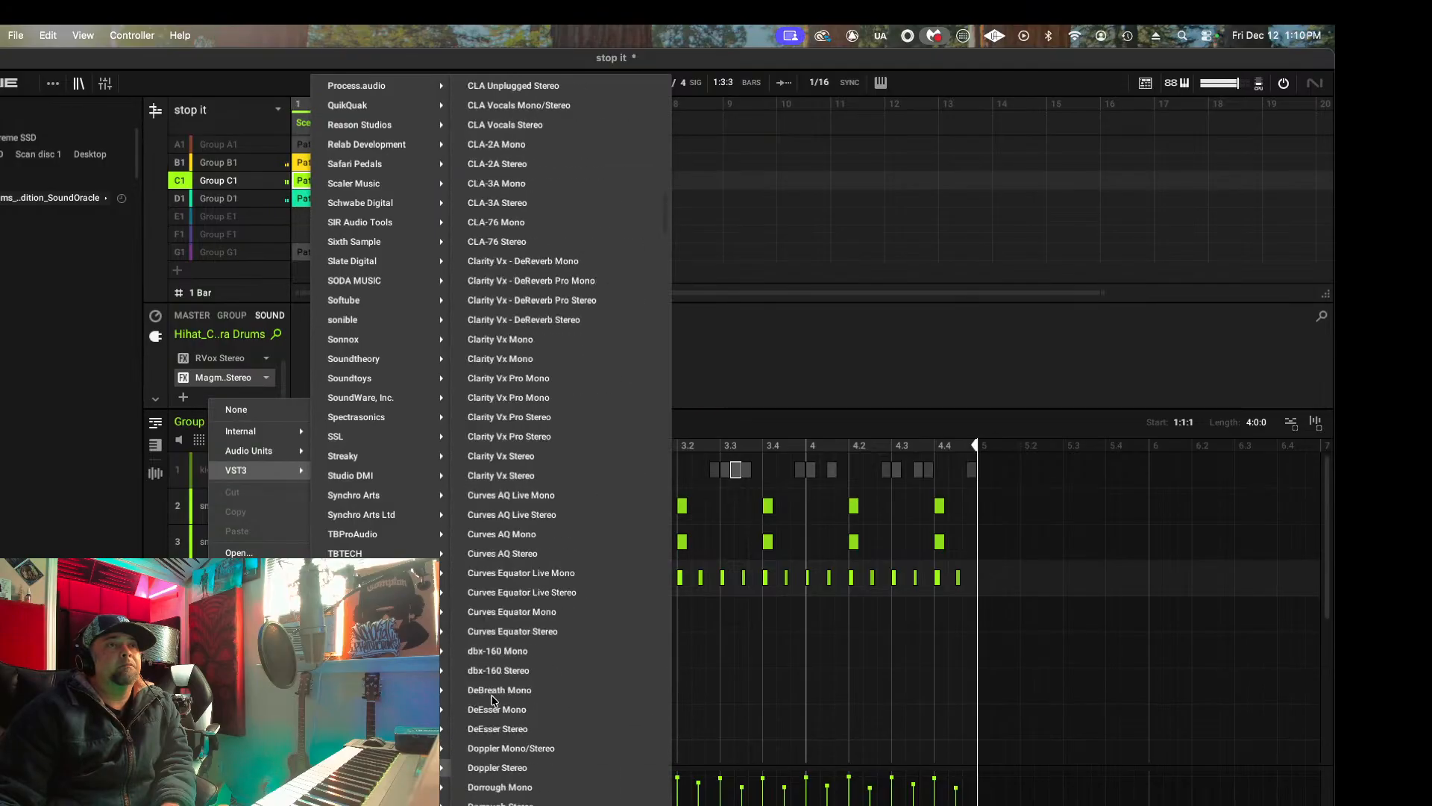
{"action": "scroll", "coordinate": [492, 700], "scroll_direction": "down", "scroll_amount": 20}
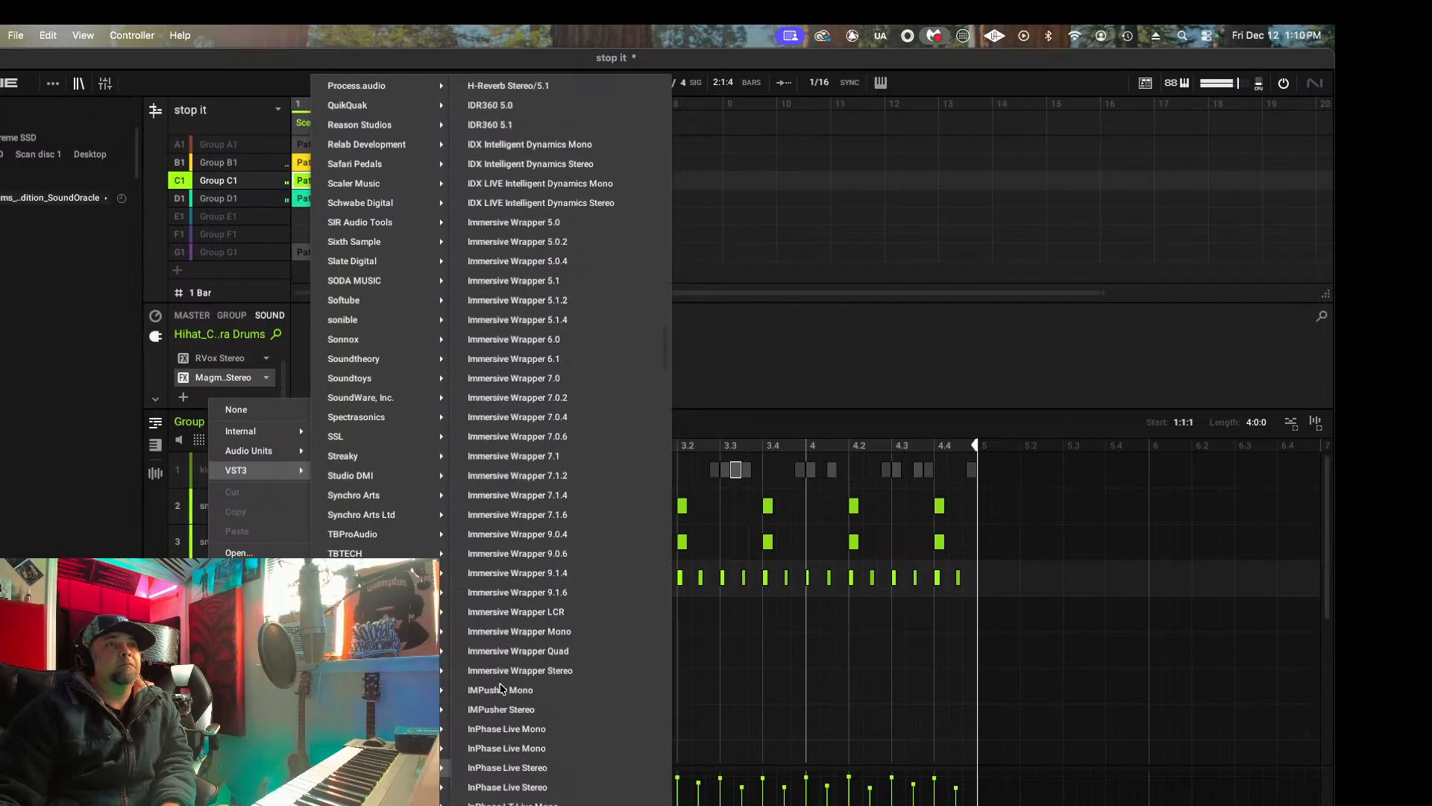
{"action": "scroll", "coordinate": [501, 687], "scroll_direction": "down", "scroll_amount": 8}
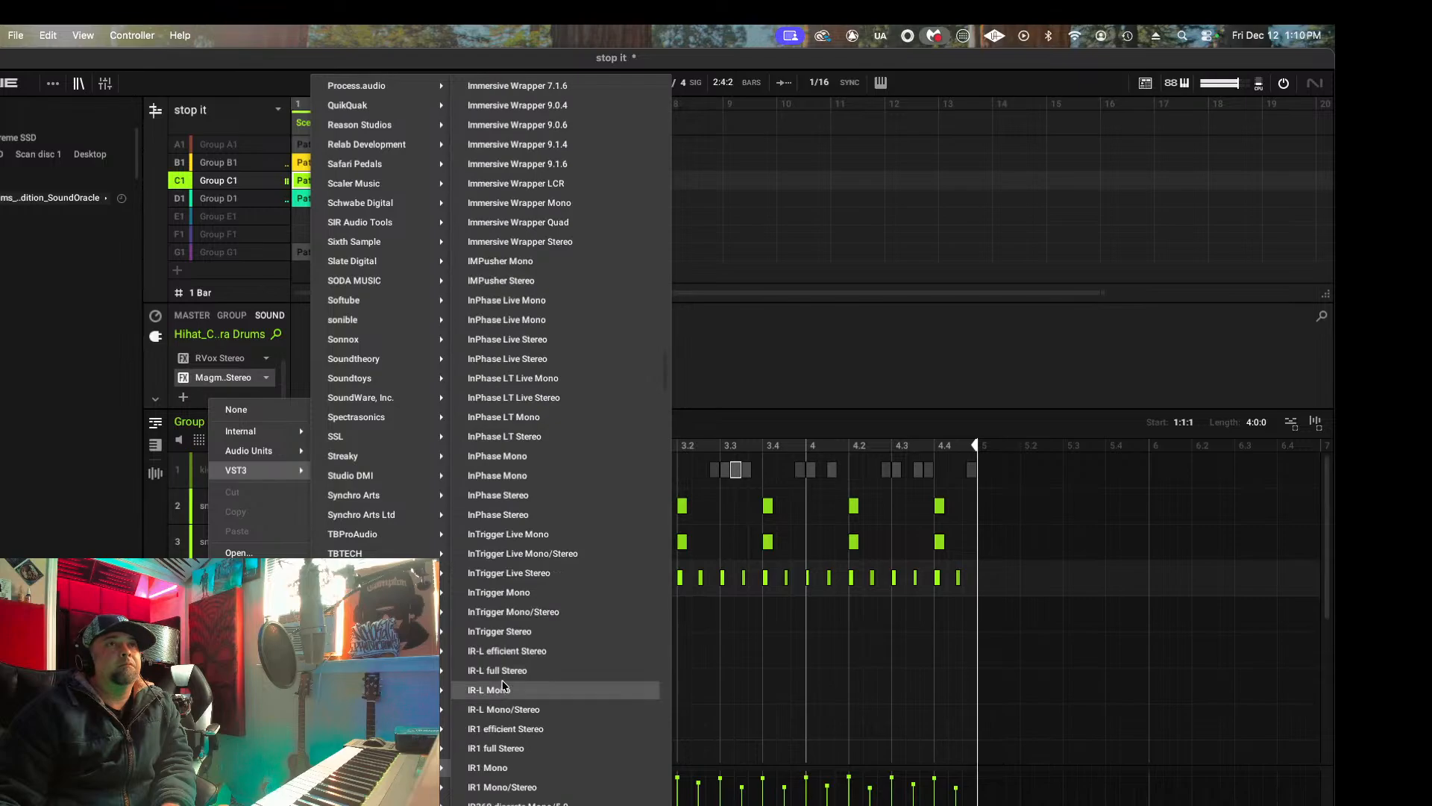
{"action": "scroll", "coordinate": [502, 686], "scroll_direction": "down", "scroll_amount": 3}
{"action": "scroll", "coordinate": [502, 685], "scroll_direction": "down", "scroll_amount": 5}
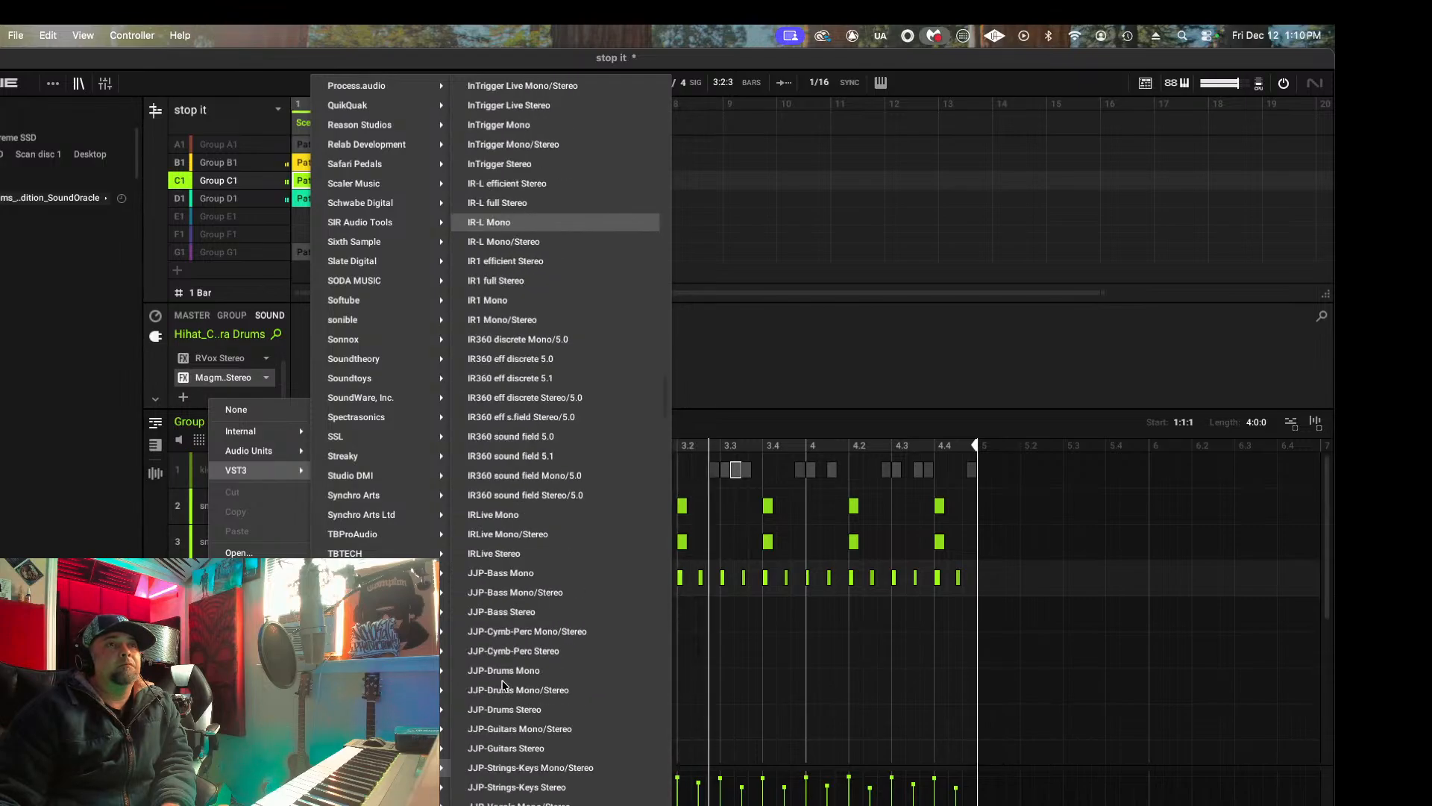
{"action": "scroll", "coordinate": [502, 685], "scroll_direction": "down", "scroll_amount": 9}
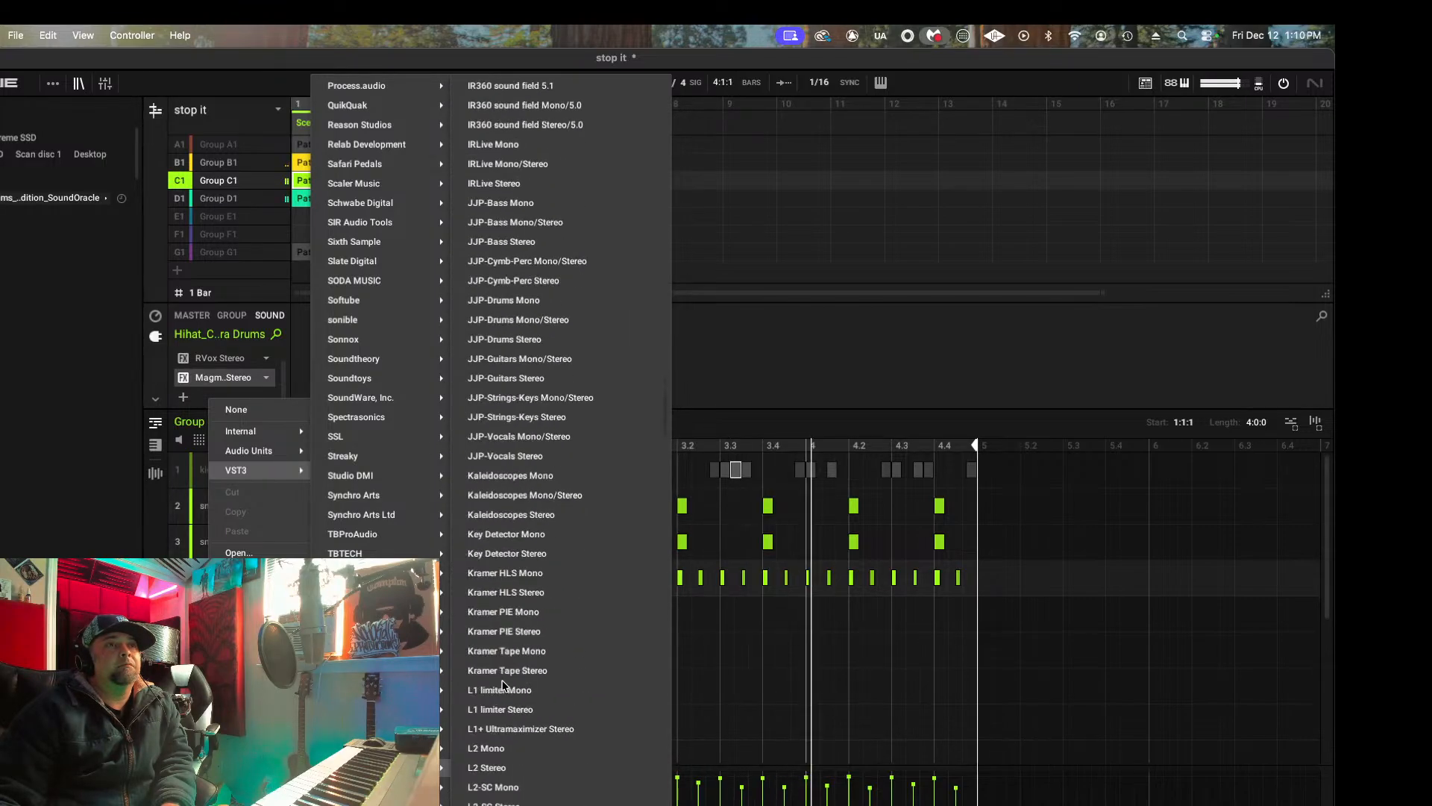
{"action": "scroll", "coordinate": [502, 685], "scroll_direction": "down", "scroll_amount": 16}
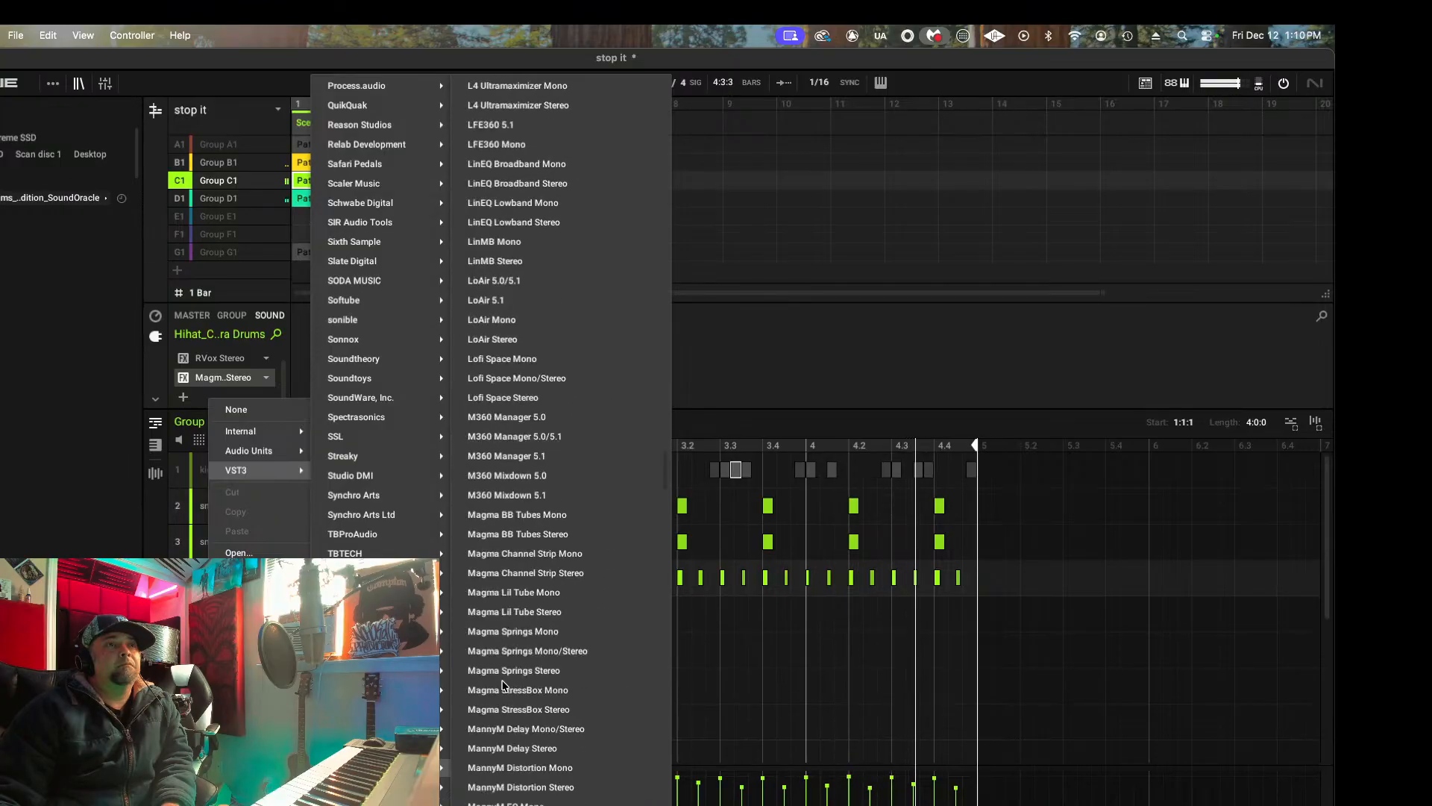
{"action": "scroll", "coordinate": [502, 685], "scroll_direction": "down", "scroll_amount": 20}
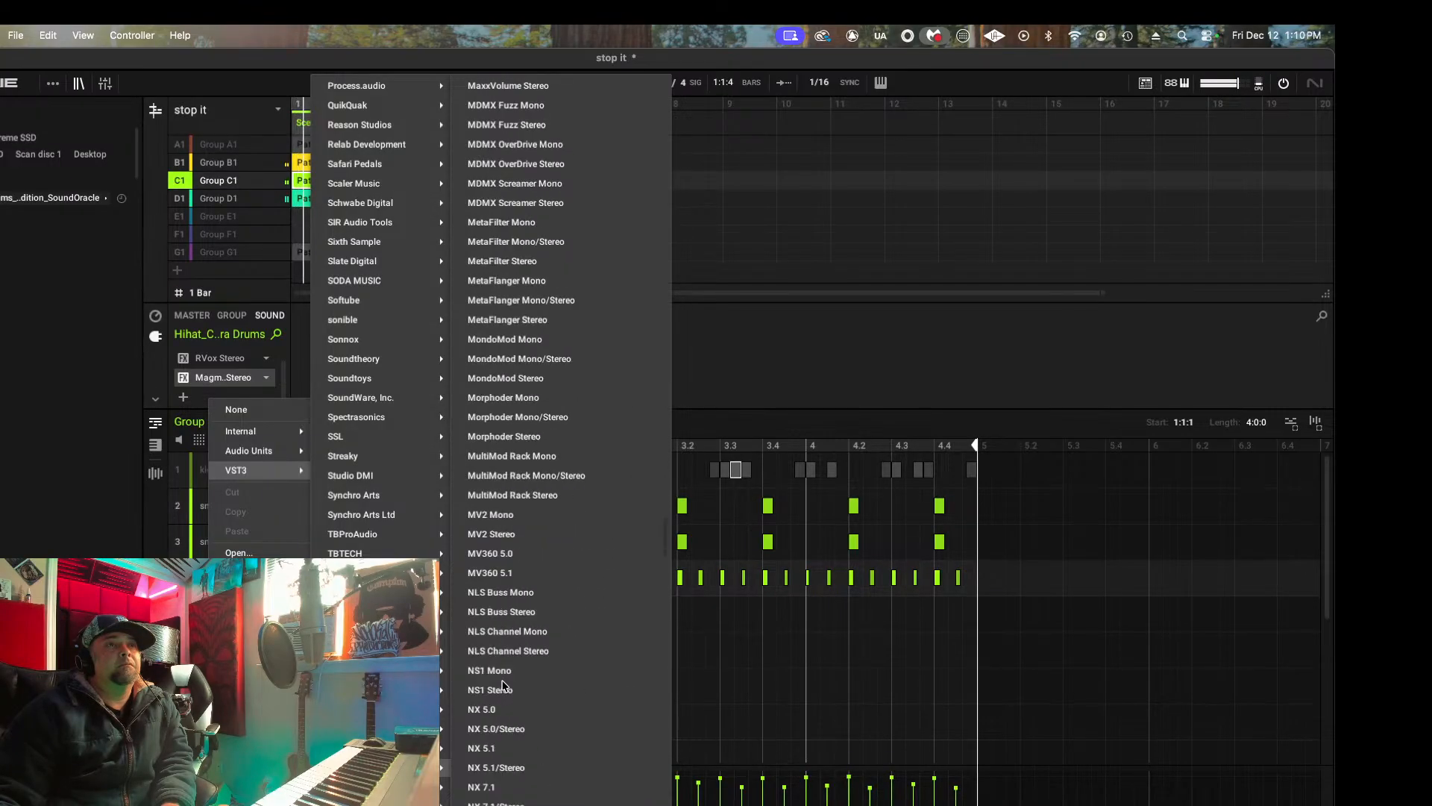
{"action": "scroll", "coordinate": [502, 685], "scroll_direction": "down", "scroll_amount": 2}
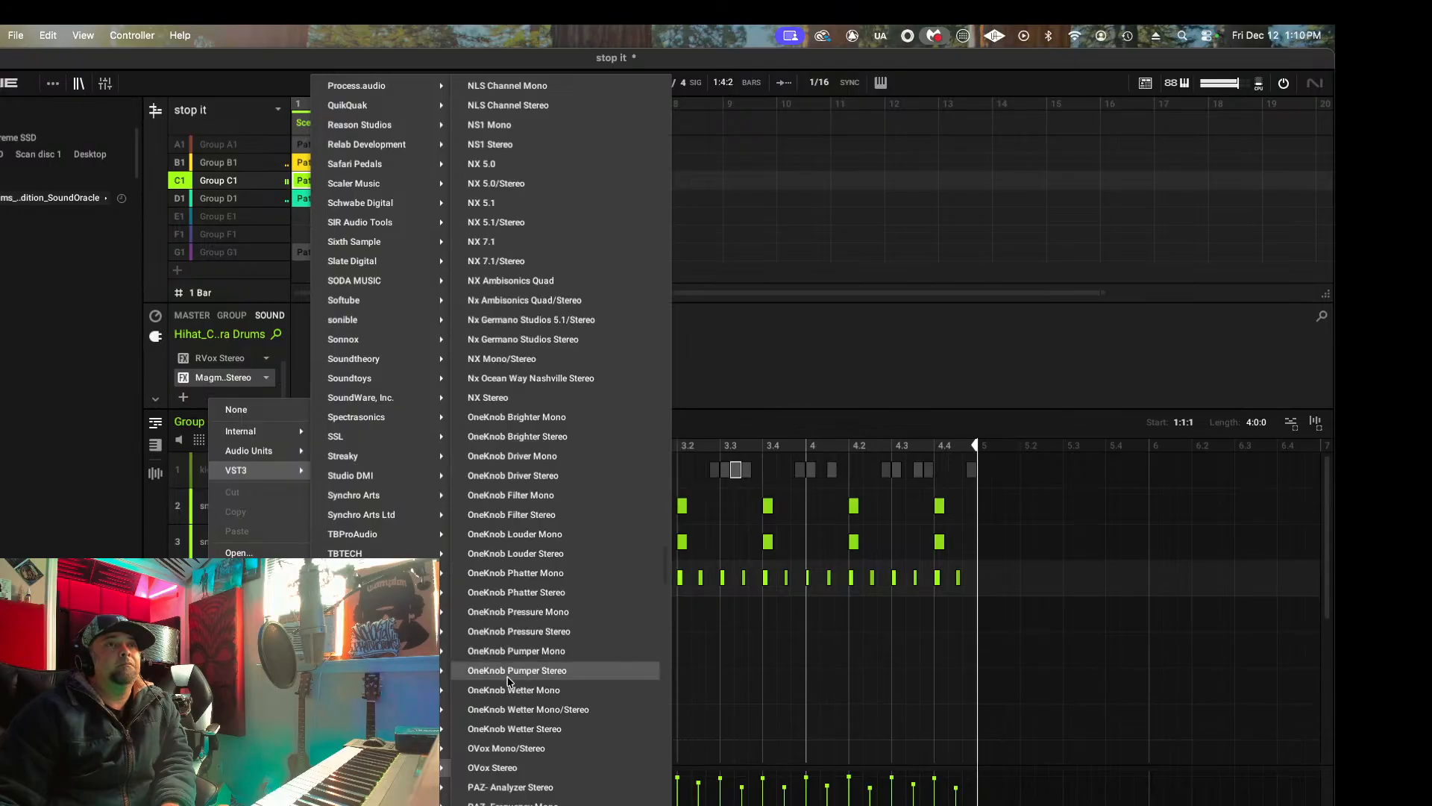
{"action": "scroll", "coordinate": [547, 615], "scroll_direction": "down", "scroll_amount": 3}
{"action": "scroll", "coordinate": [546, 615], "scroll_direction": "down", "scroll_amount": 3}
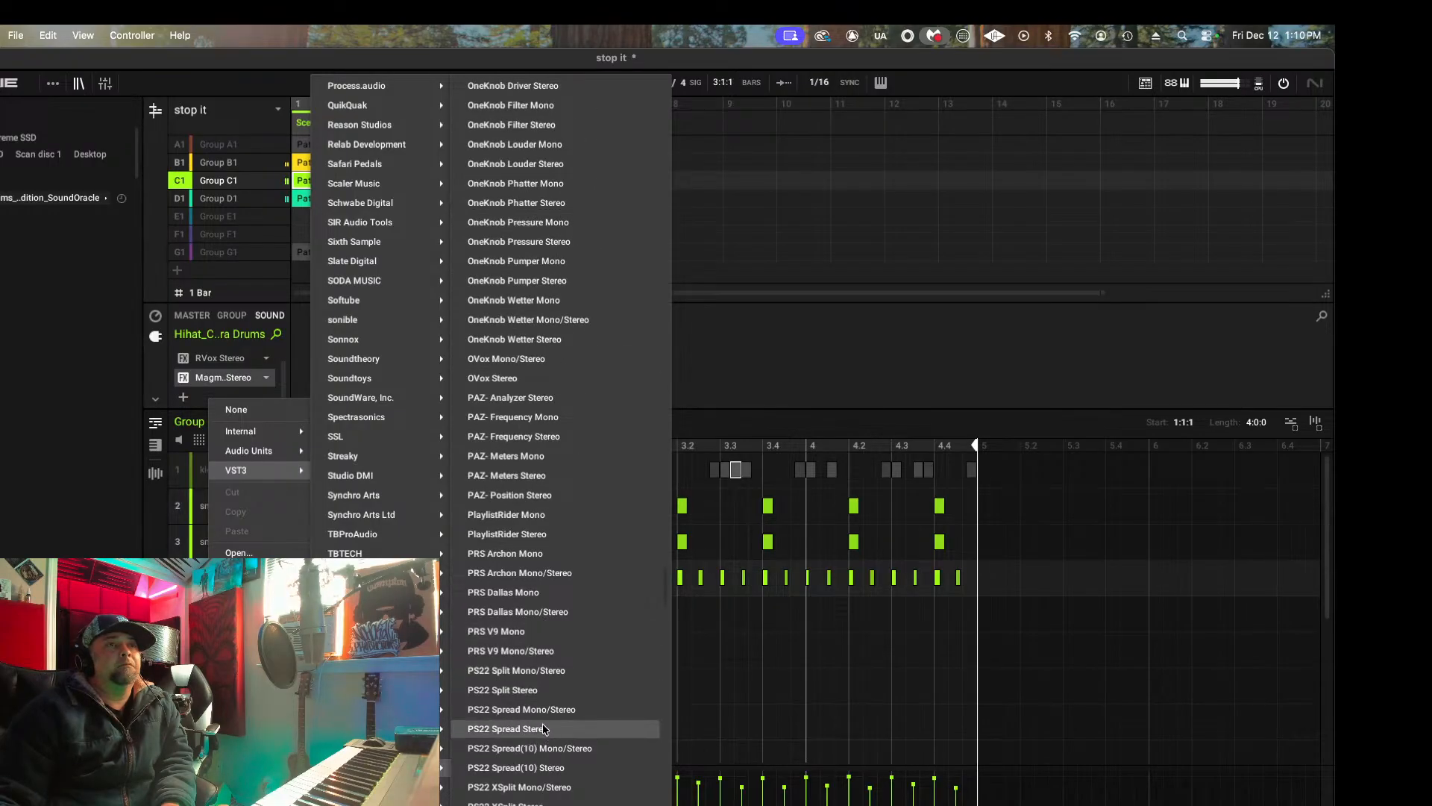
{"action": "left_click", "coordinate": [530, 696]}
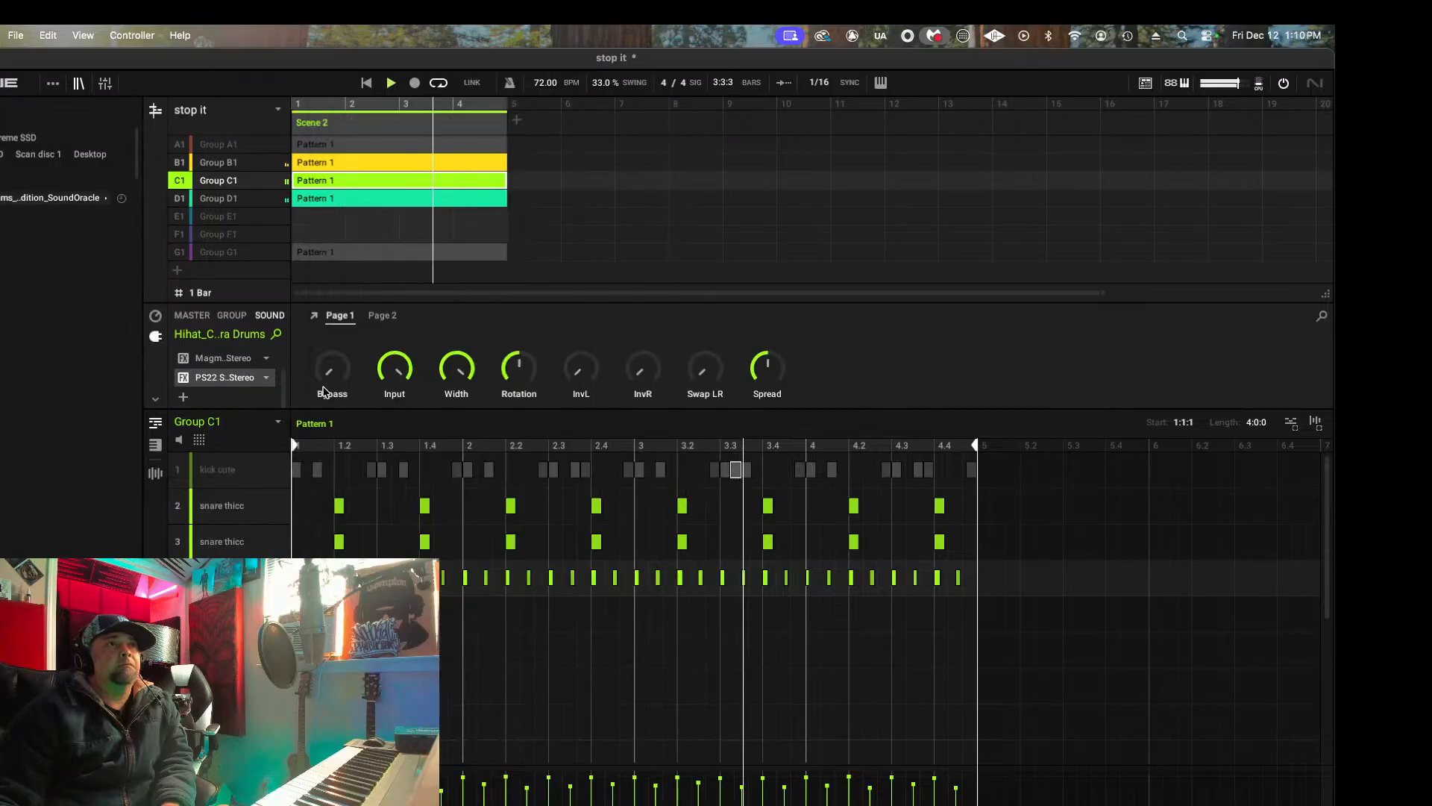
{"action": "left_click", "coordinate": [312, 317]}
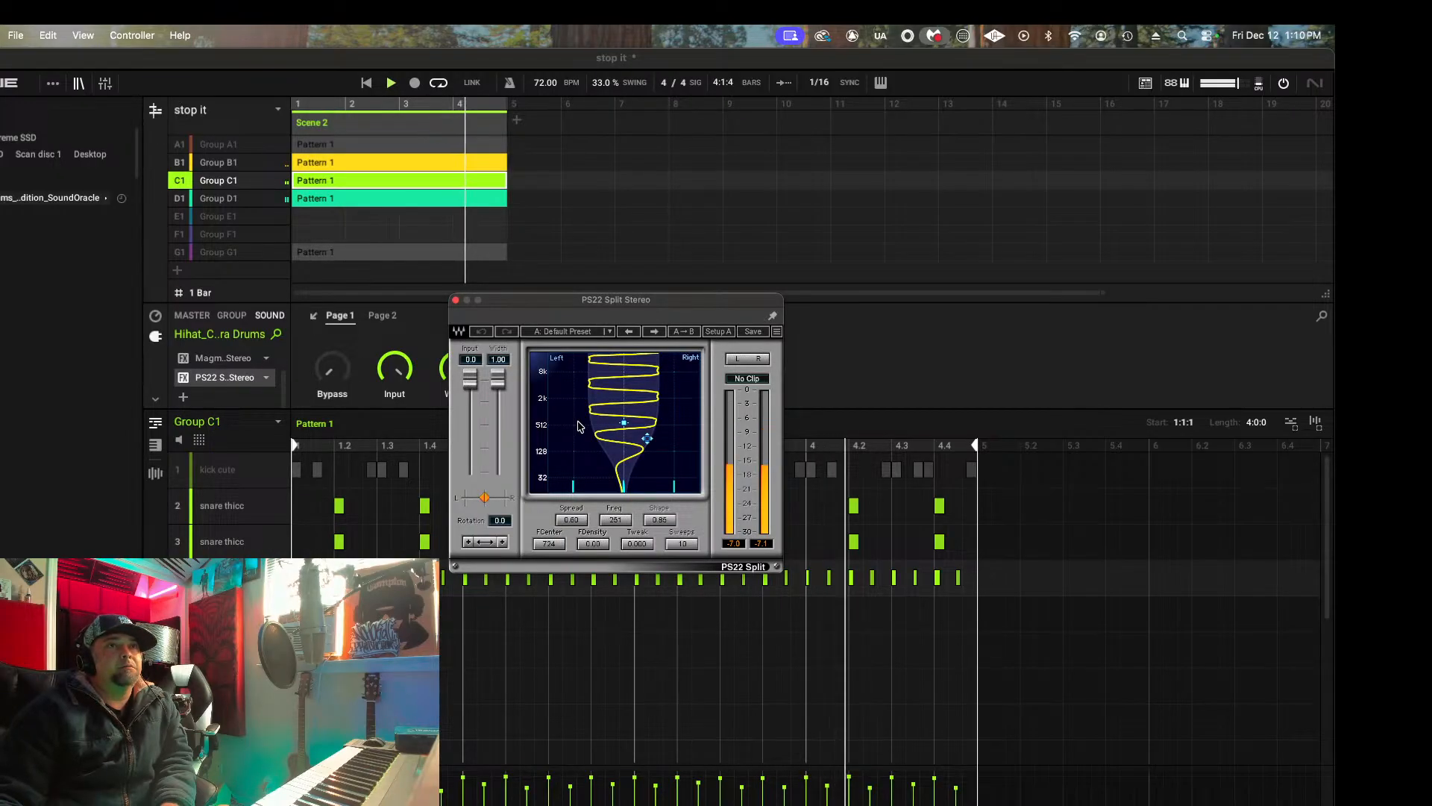
Step: Set PS22 Split's spread to 0.78 with frequency 7419, and move its density point to an FCenter of about 916
{"action": "left_click_drag", "start_coordinate": [624, 424], "coordinate": [653, 369]}
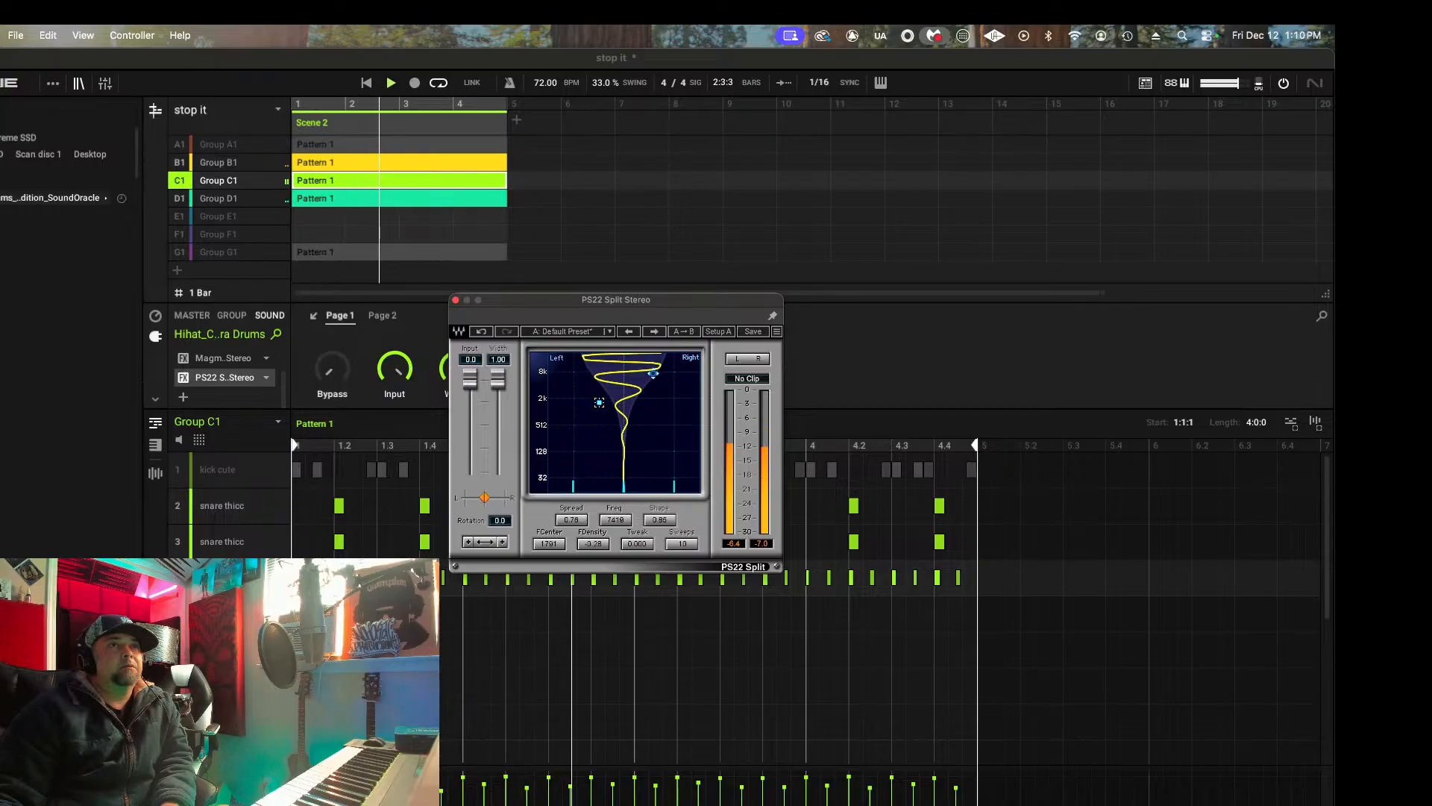
{"action": "left_click_drag", "start_coordinate": [594, 406], "coordinate": [596, 415]}
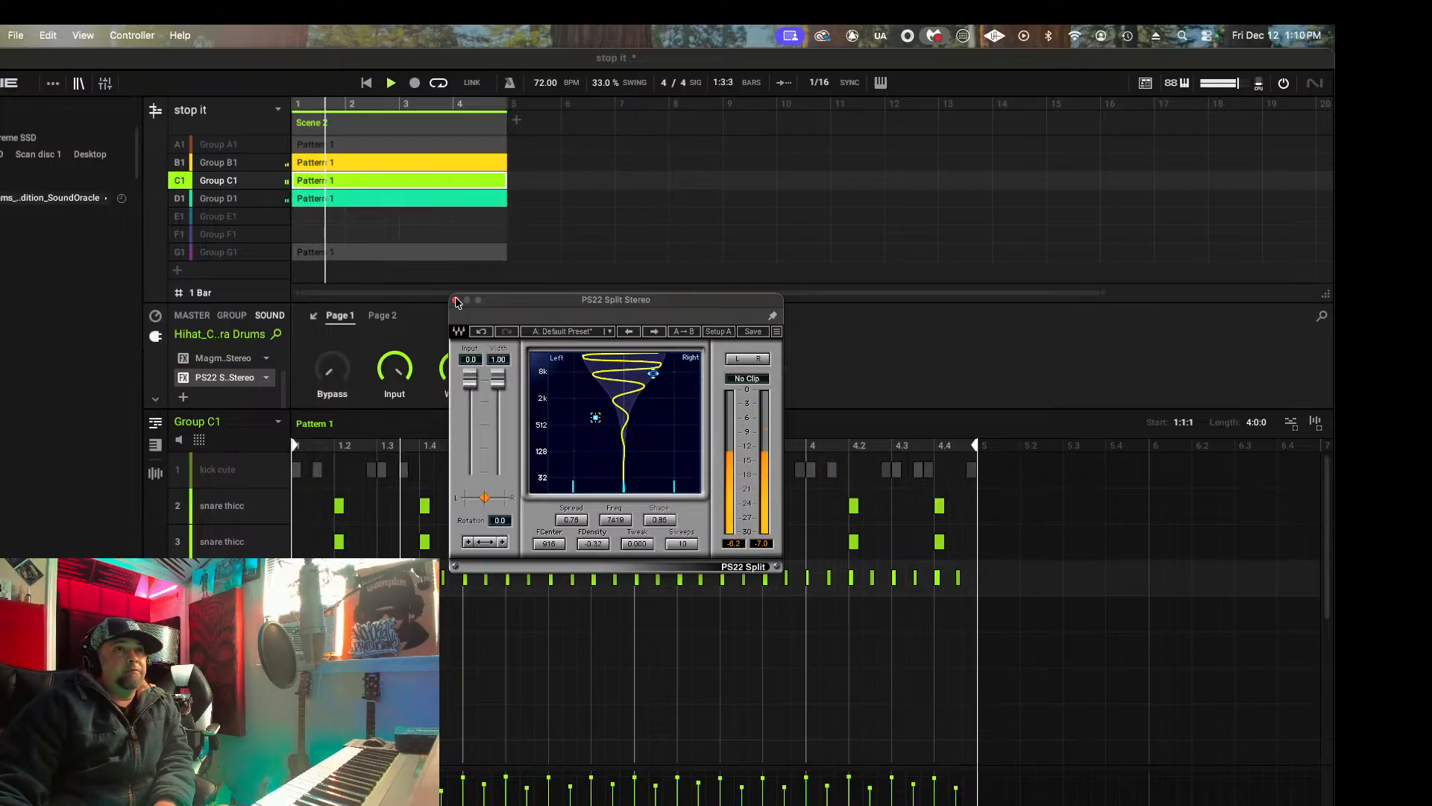
Step: Narrow the stereo Width in the hi-hat's PS22 Split plugin to about 0.63 and close its window
{"action": "left_click_drag", "start_coordinate": [502, 385], "coordinate": [498, 393]}
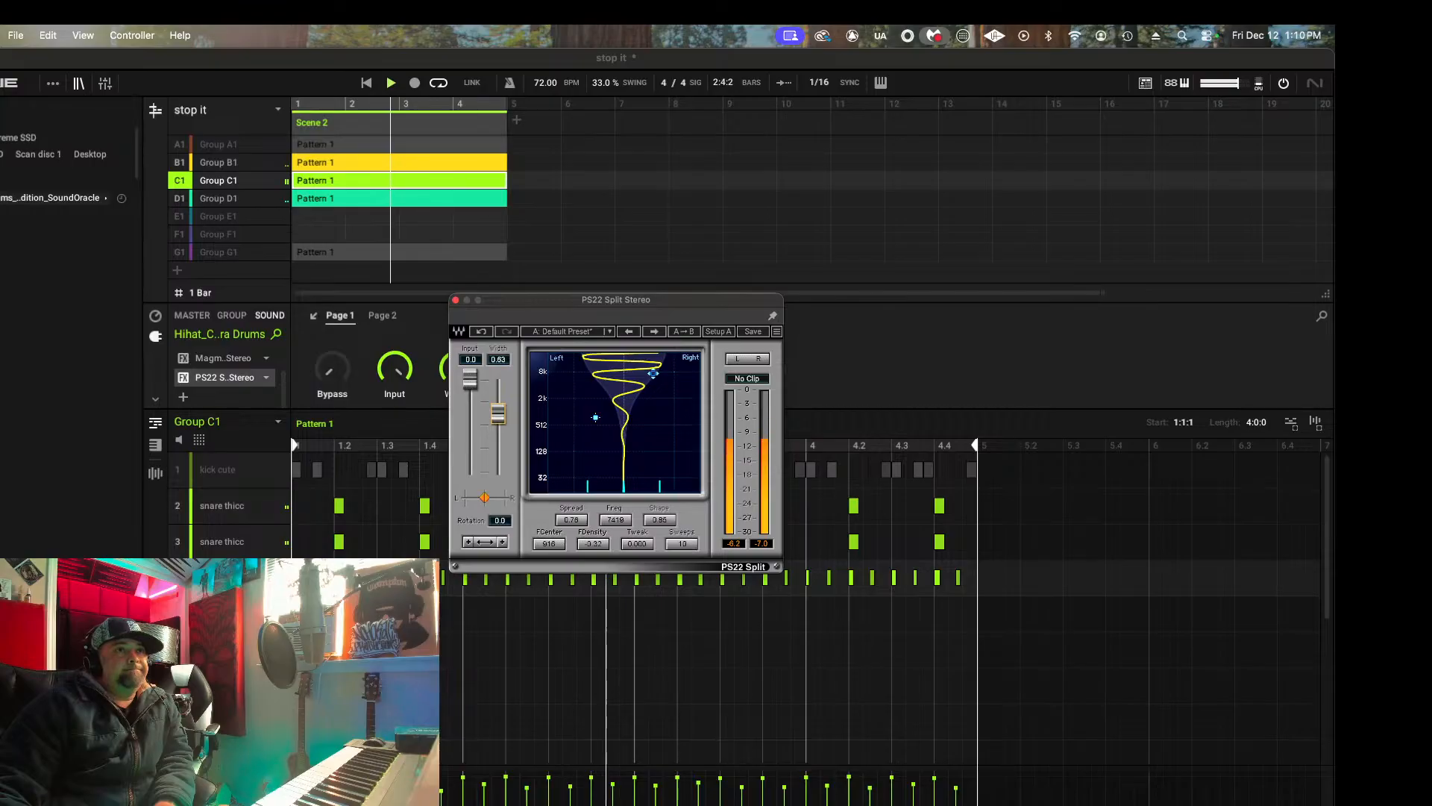
{"action": "left_click", "coordinate": [455, 300]}
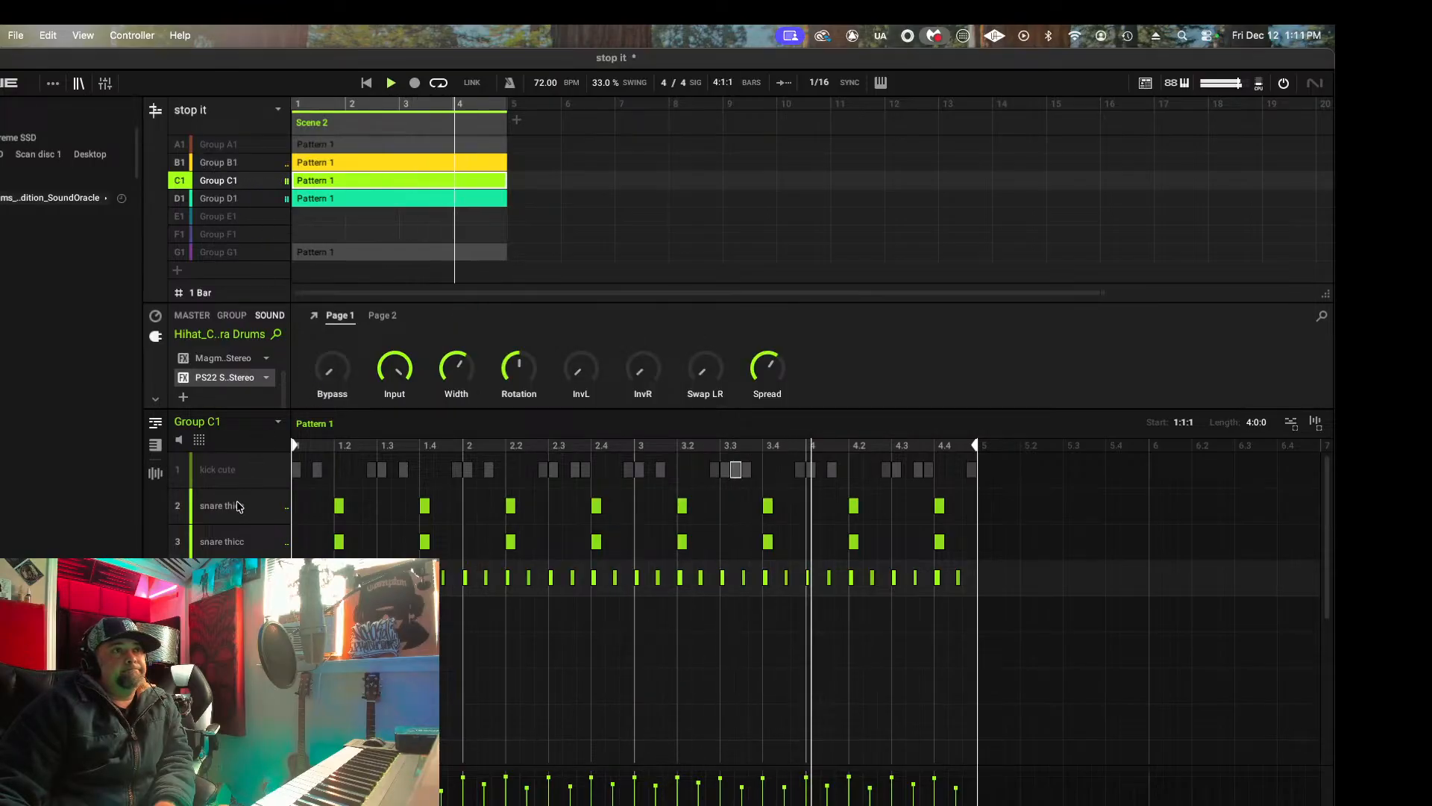
Step: Browse the Audio Units effects and add Lindell EQ825 after PS22 in the hi-hat sound's effect chain
{"action": "scroll", "coordinate": [223, 379], "scroll_direction": "up", "scroll_amount": 2}
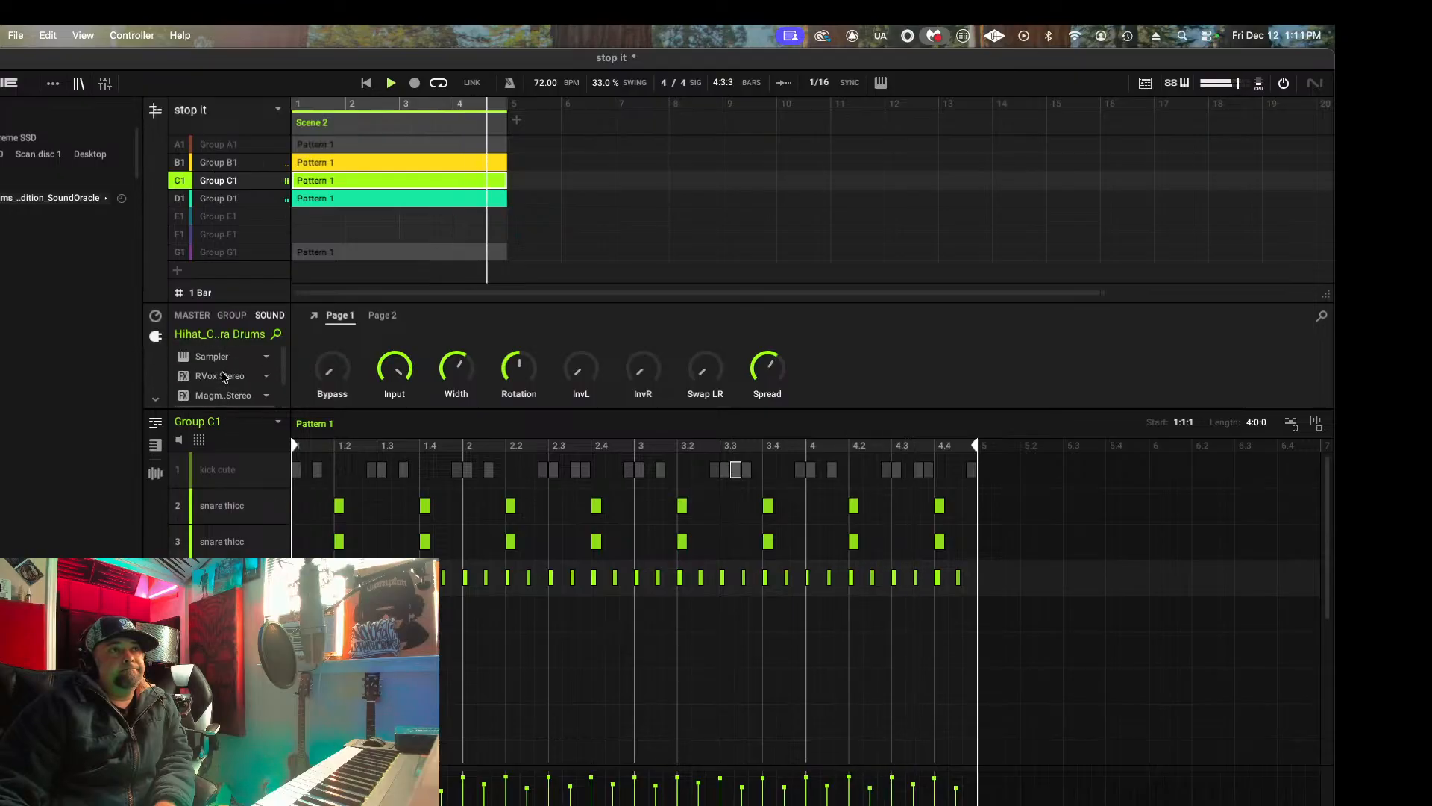
{"action": "scroll", "coordinate": [225, 376], "scroll_direction": "down", "scroll_amount": 2}
{"action": "left_click", "coordinate": [222, 402]}
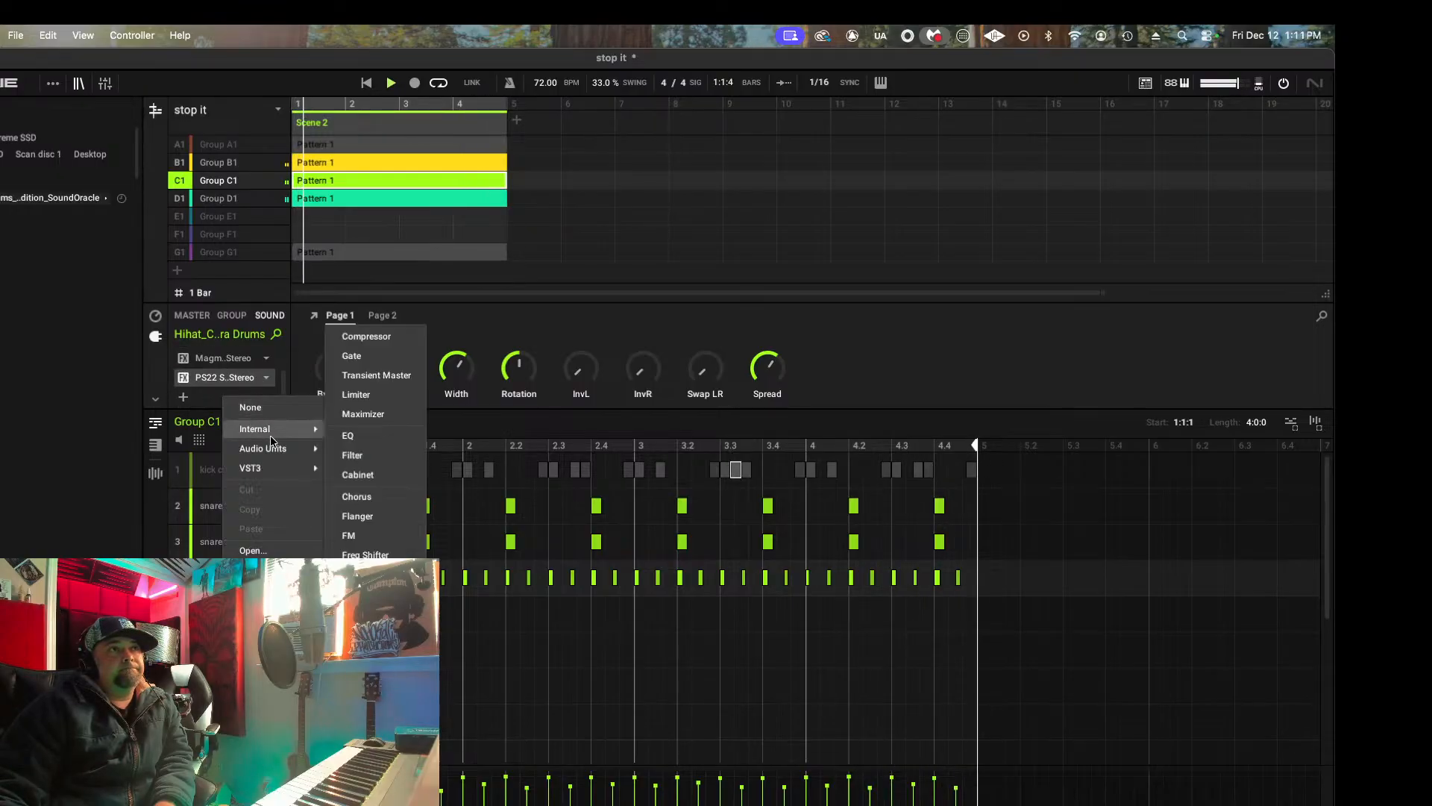
{"action": "mouse_move", "coordinate": [269, 449]}
{"action": "mouse_move", "coordinate": [379, 532]}
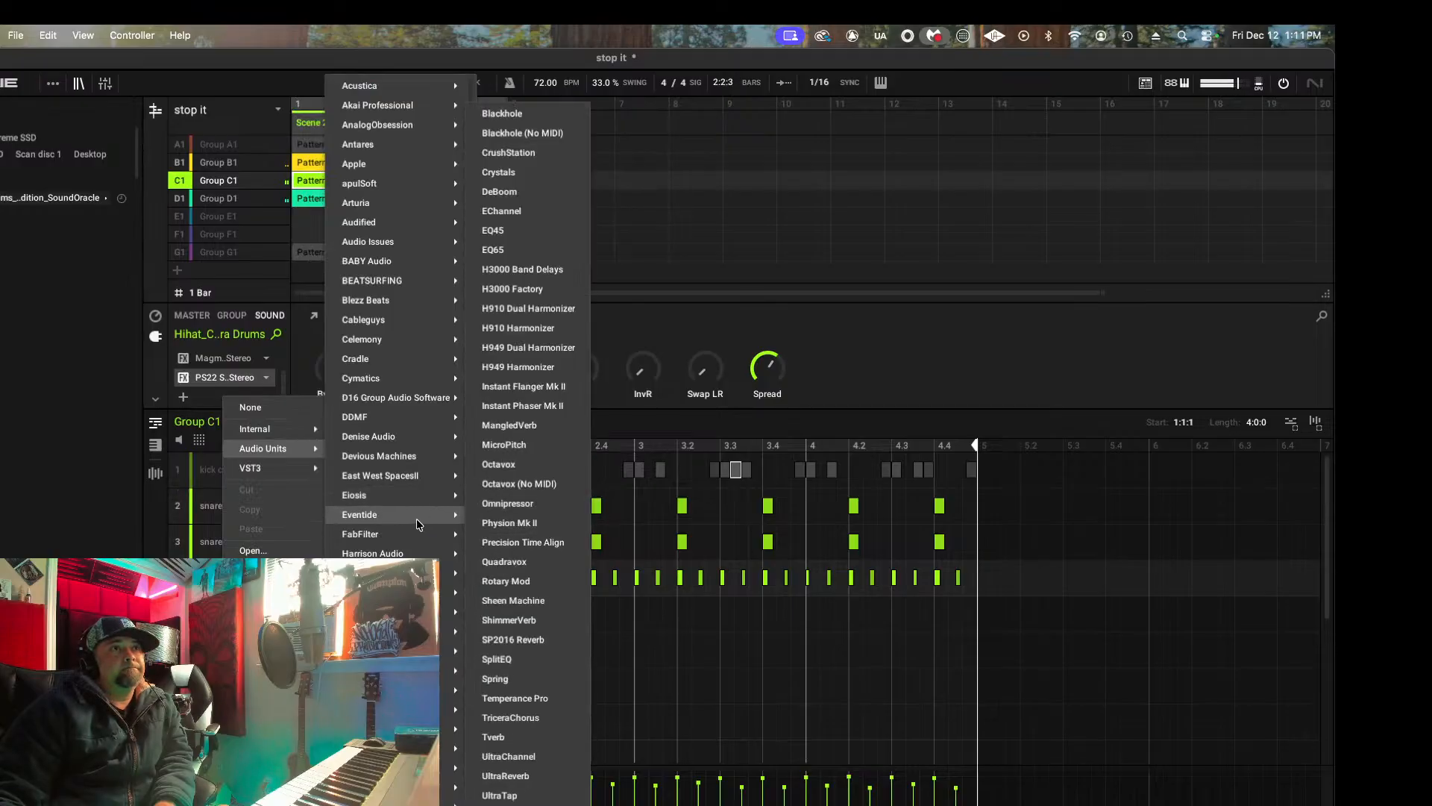
{"action": "scroll", "coordinate": [416, 612], "scroll_direction": "down", "scroll_amount": 4}
{"action": "mouse_move", "coordinate": [417, 728]}
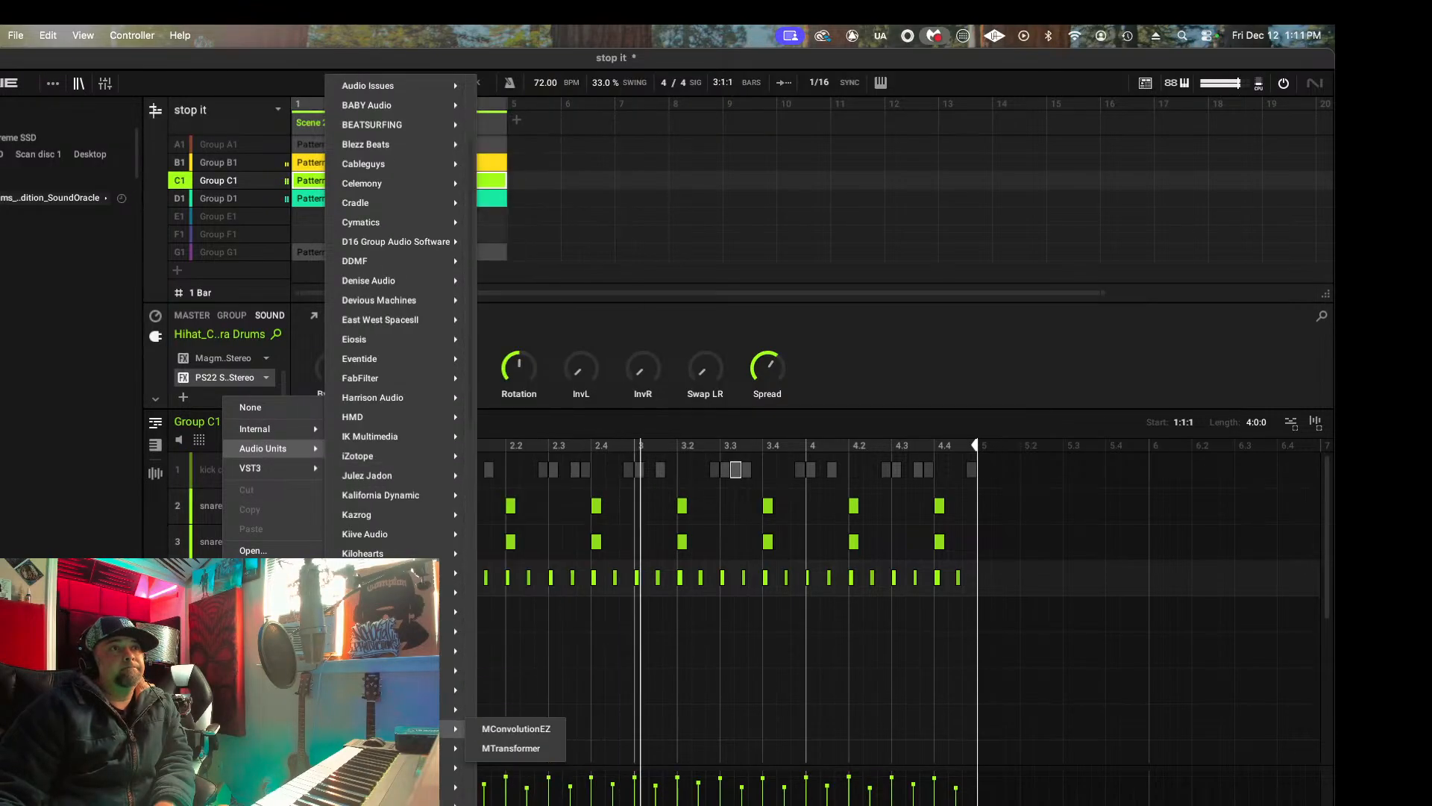
{"action": "mouse_move", "coordinate": [409, 484]}
{"action": "mouse_move", "coordinate": [400, 387]}
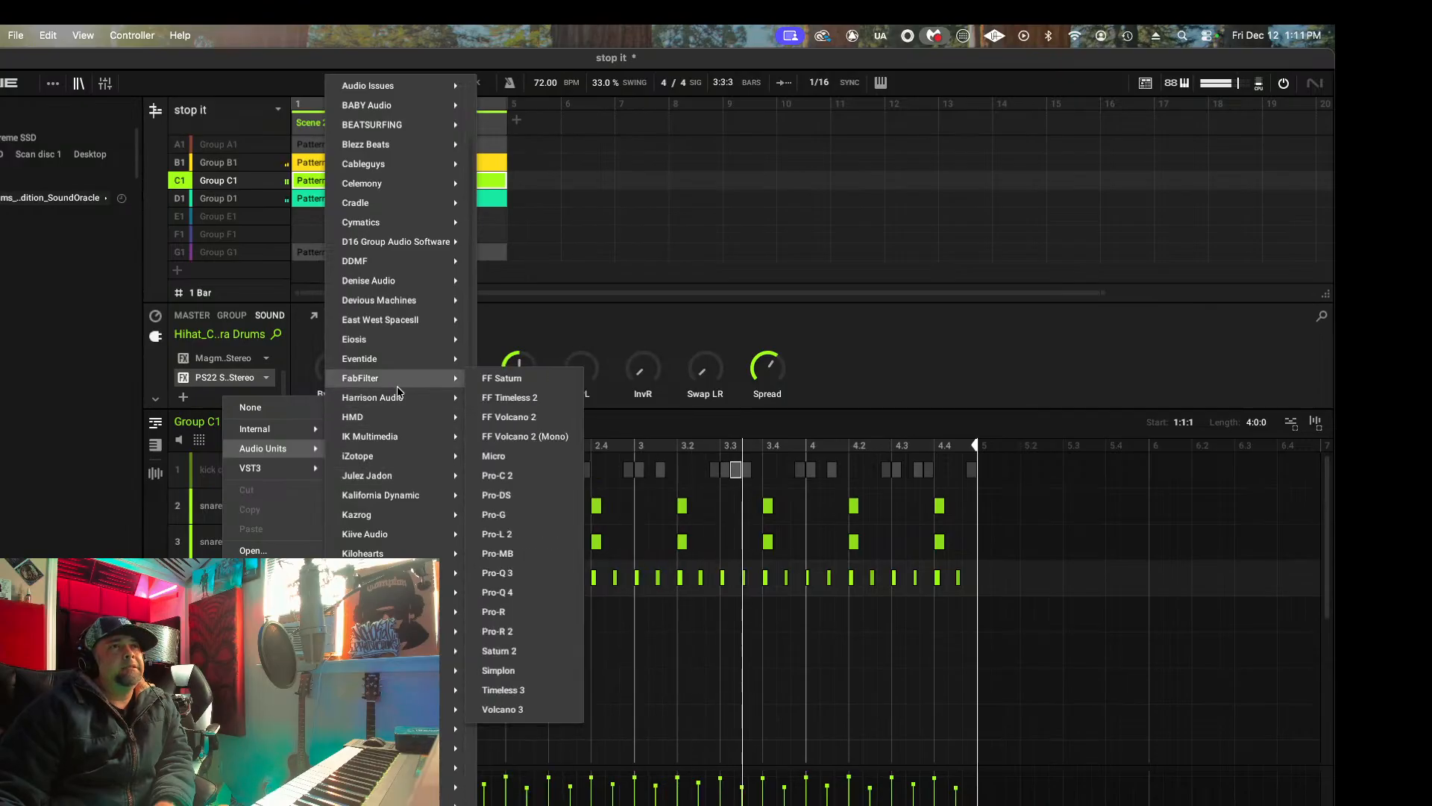
{"action": "mouse_move", "coordinate": [416, 670]}
{"action": "scroll", "coordinate": [416, 670], "scroll_direction": "down", "scroll_amount": 7}
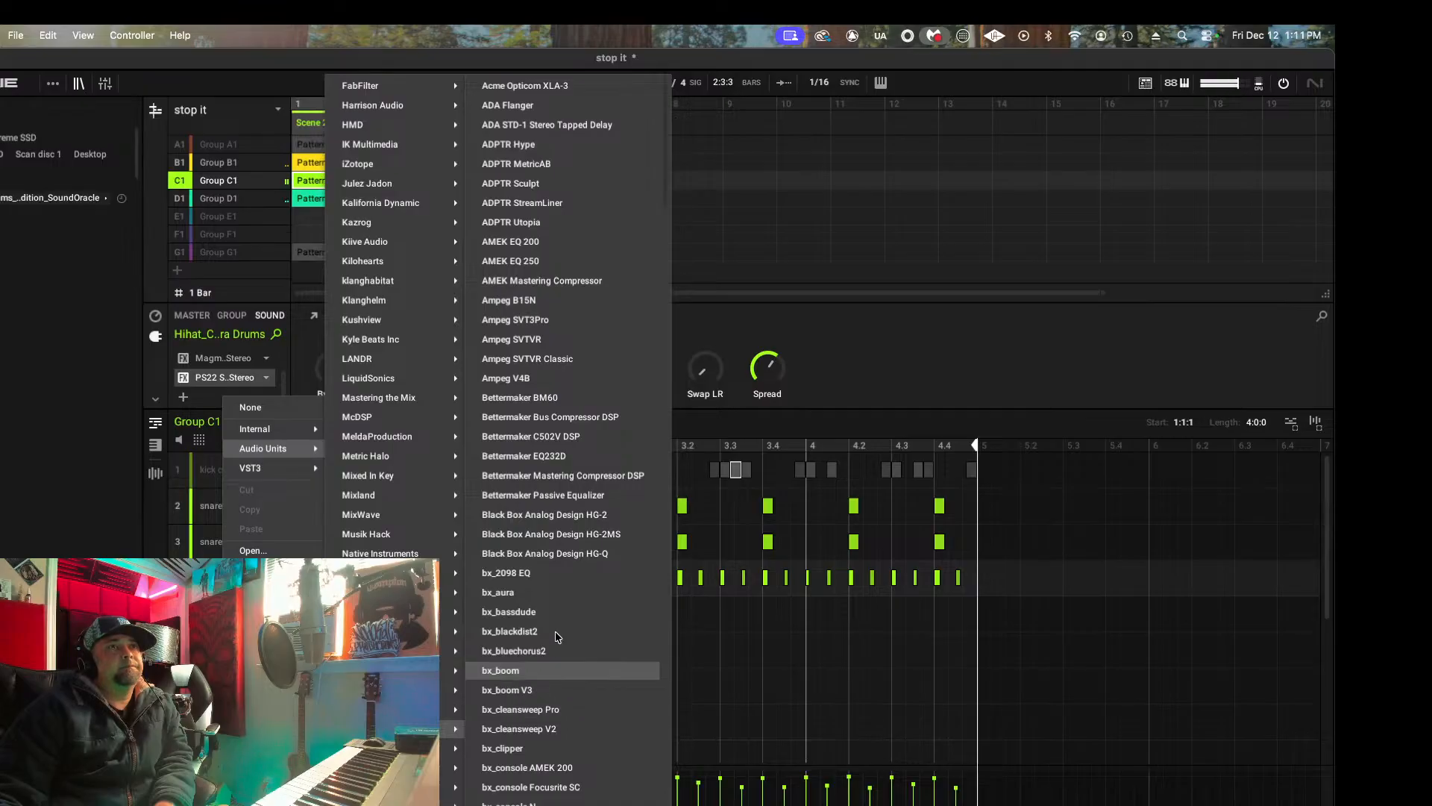
{"action": "scroll", "coordinate": [552, 596], "scroll_direction": "down", "scroll_amount": 5}
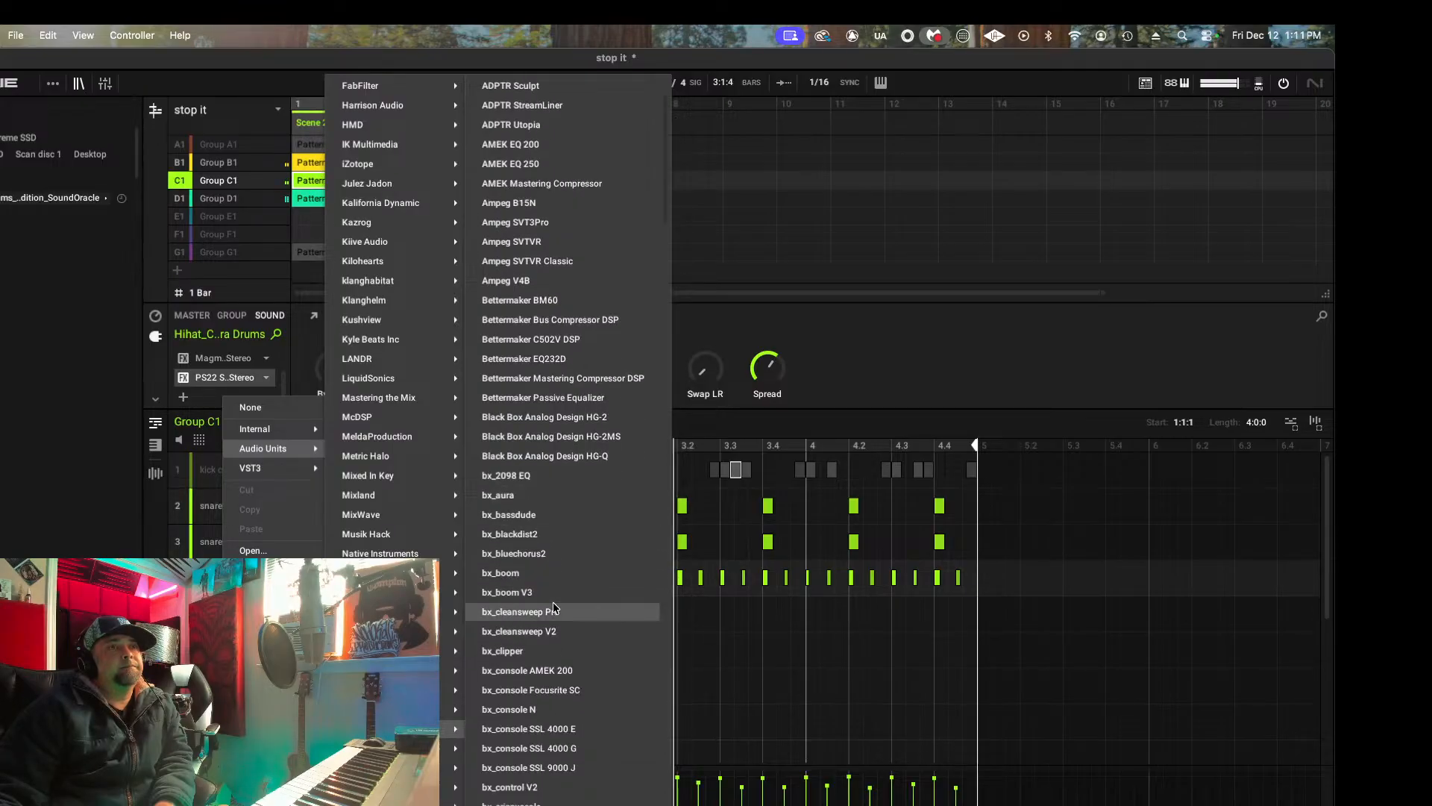
{"action": "scroll", "coordinate": [584, 673], "scroll_direction": "down", "scroll_amount": 10}
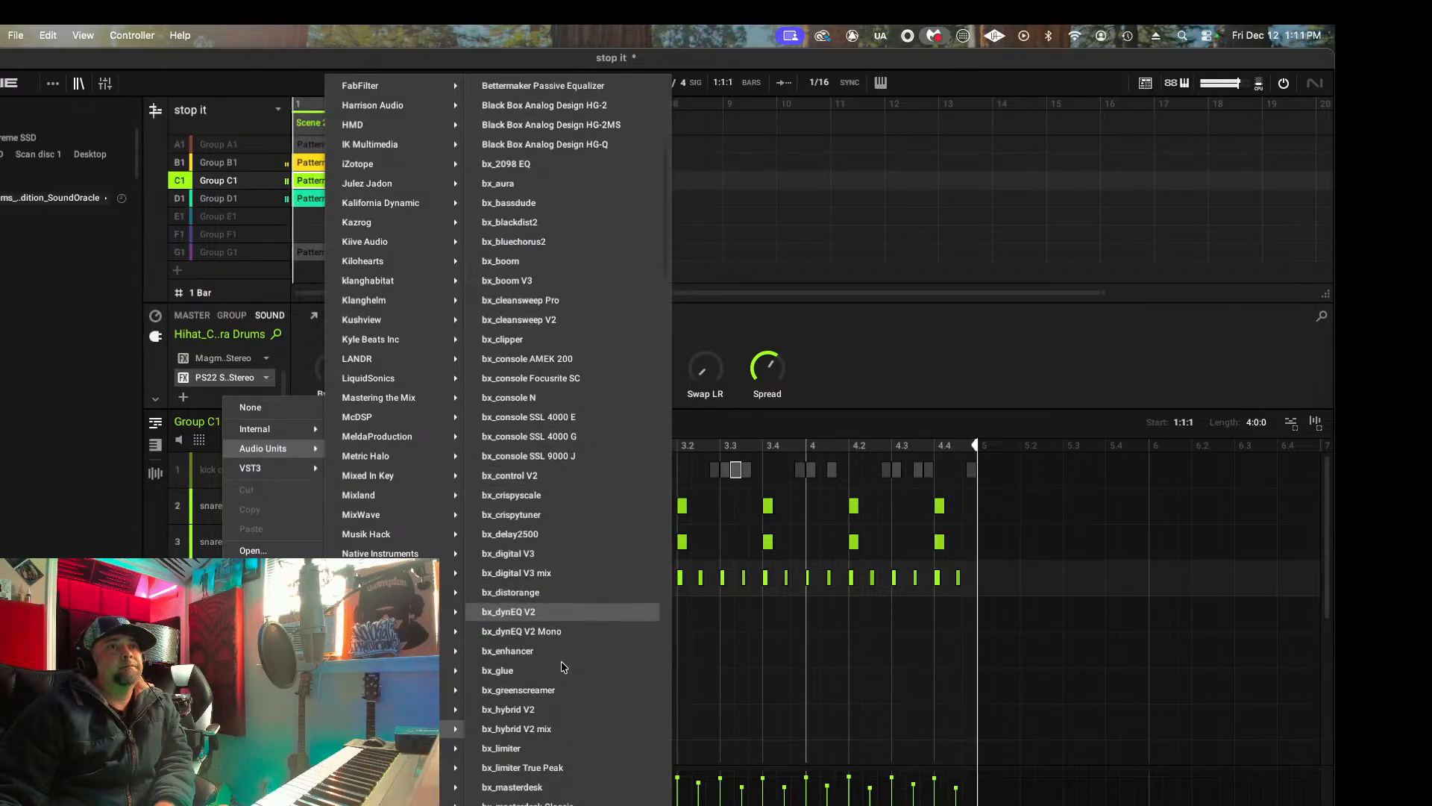
{"action": "scroll", "coordinate": [571, 649], "scroll_direction": "down", "scroll_amount": 10}
{"action": "scroll", "coordinate": [561, 661], "scroll_direction": "down", "scroll_amount": 20}
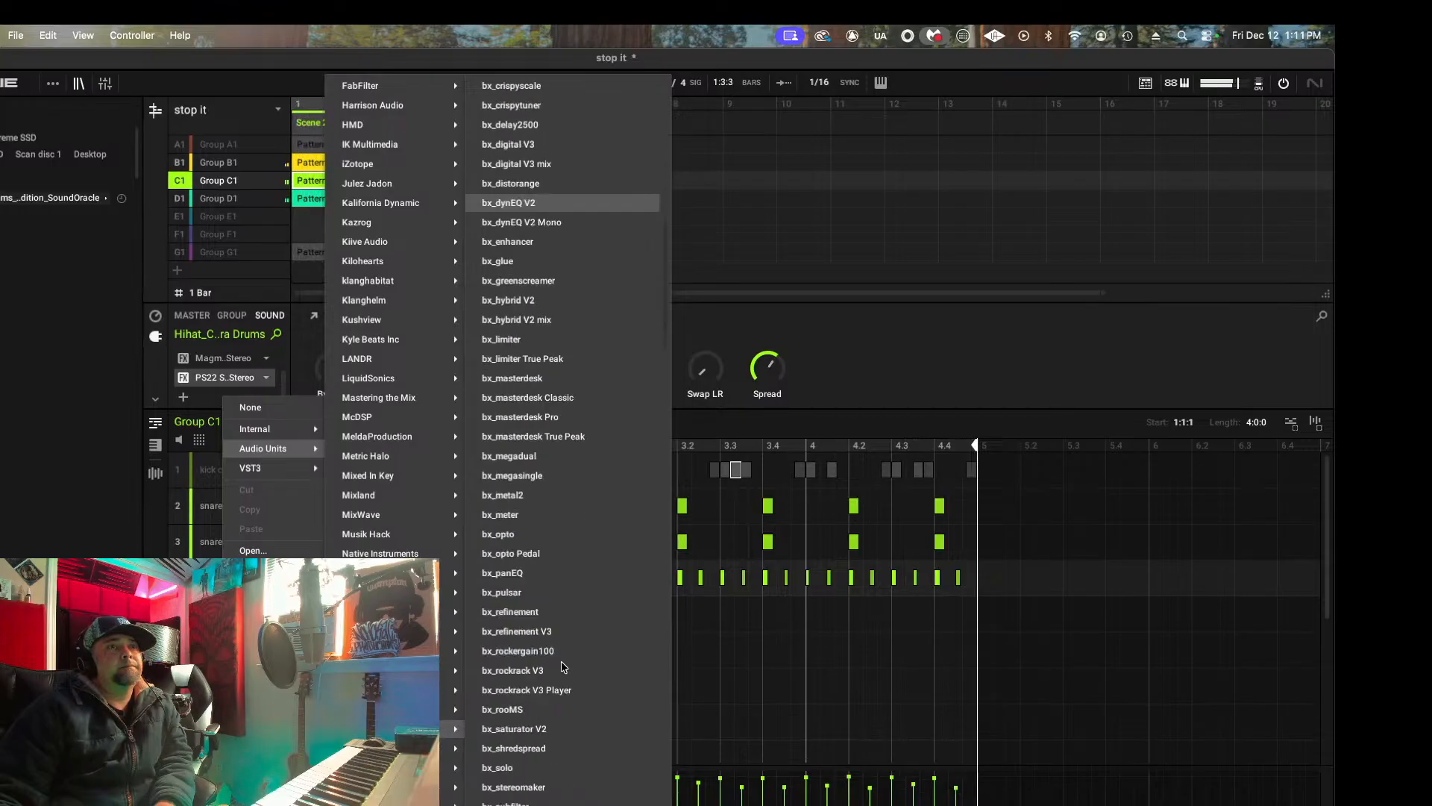
{"action": "scroll", "coordinate": [563, 657], "scroll_direction": "up", "scroll_amount": 20}
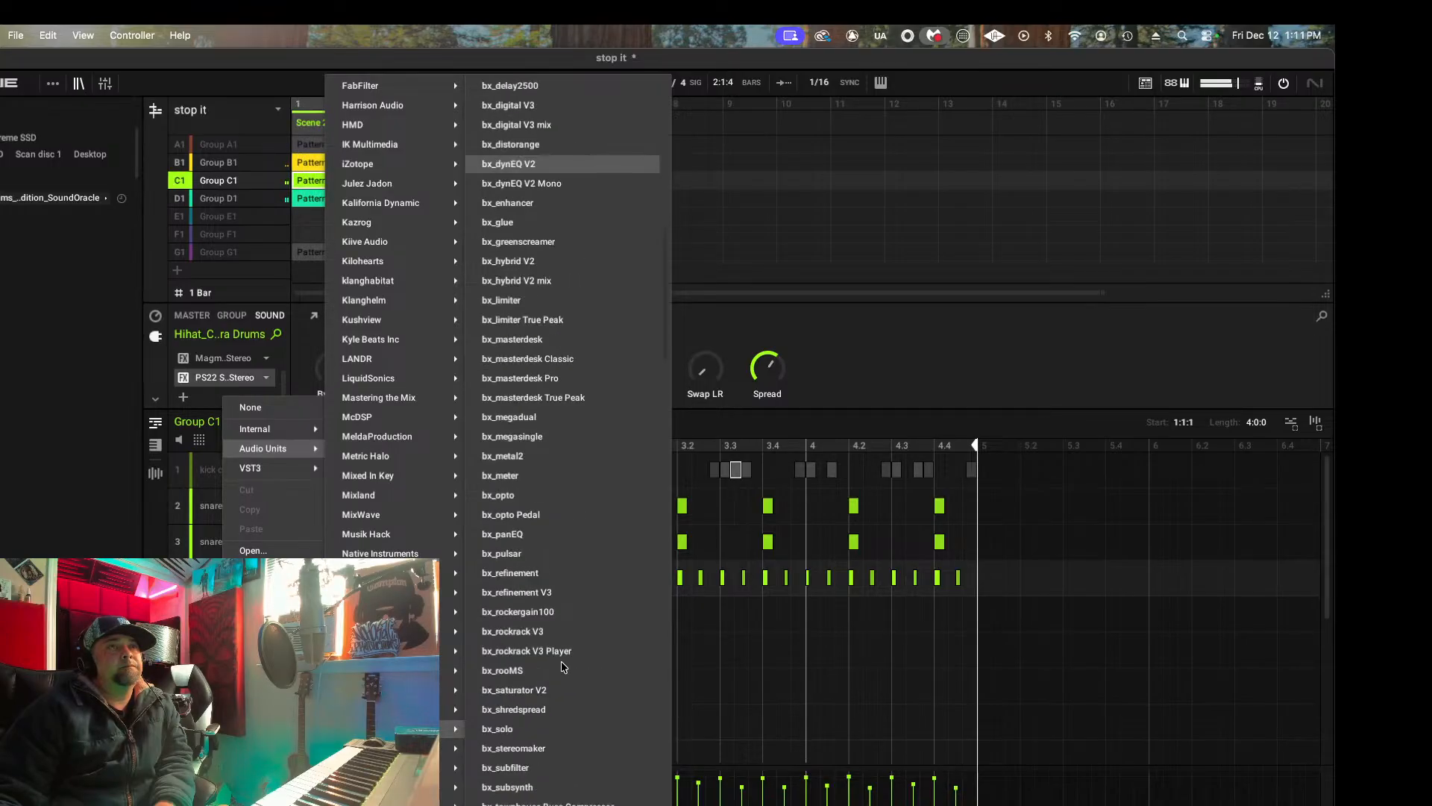
{"action": "scroll", "coordinate": [561, 630], "scroll_direction": "up", "scroll_amount": 9}
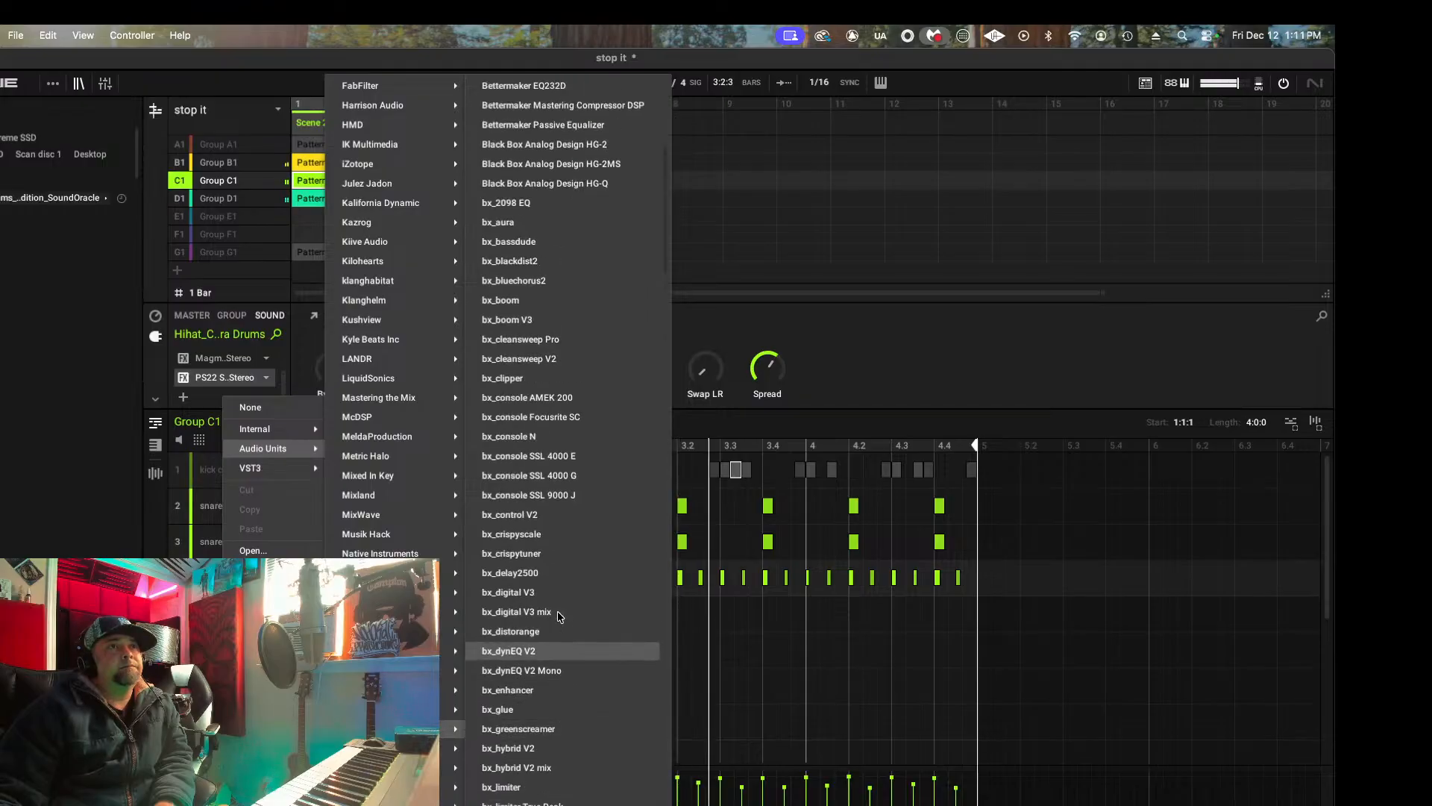
{"action": "scroll", "coordinate": [561, 616], "scroll_direction": "up", "scroll_amount": 1}
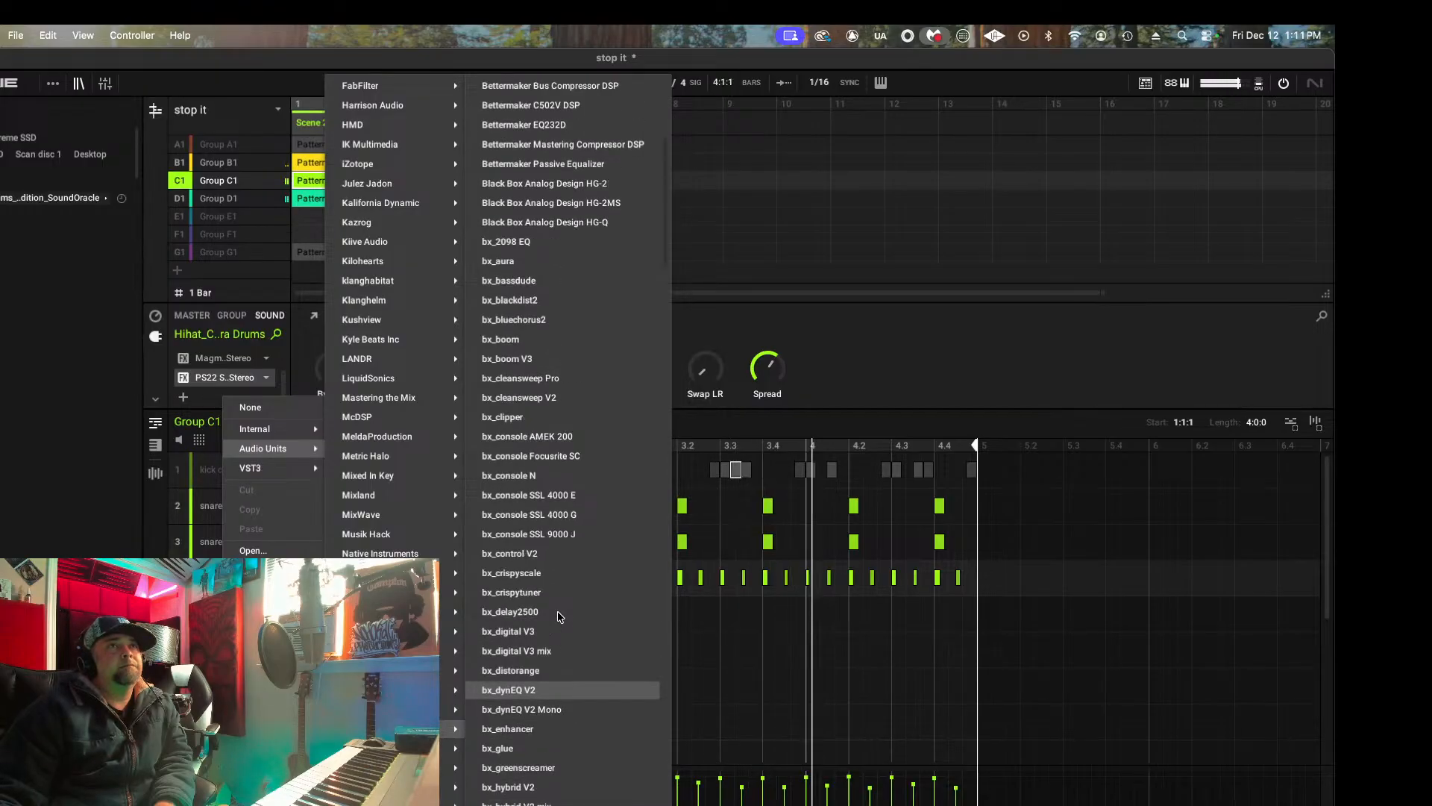
{"action": "scroll", "coordinate": [560, 616], "scroll_direction": "up", "scroll_amount": 2}
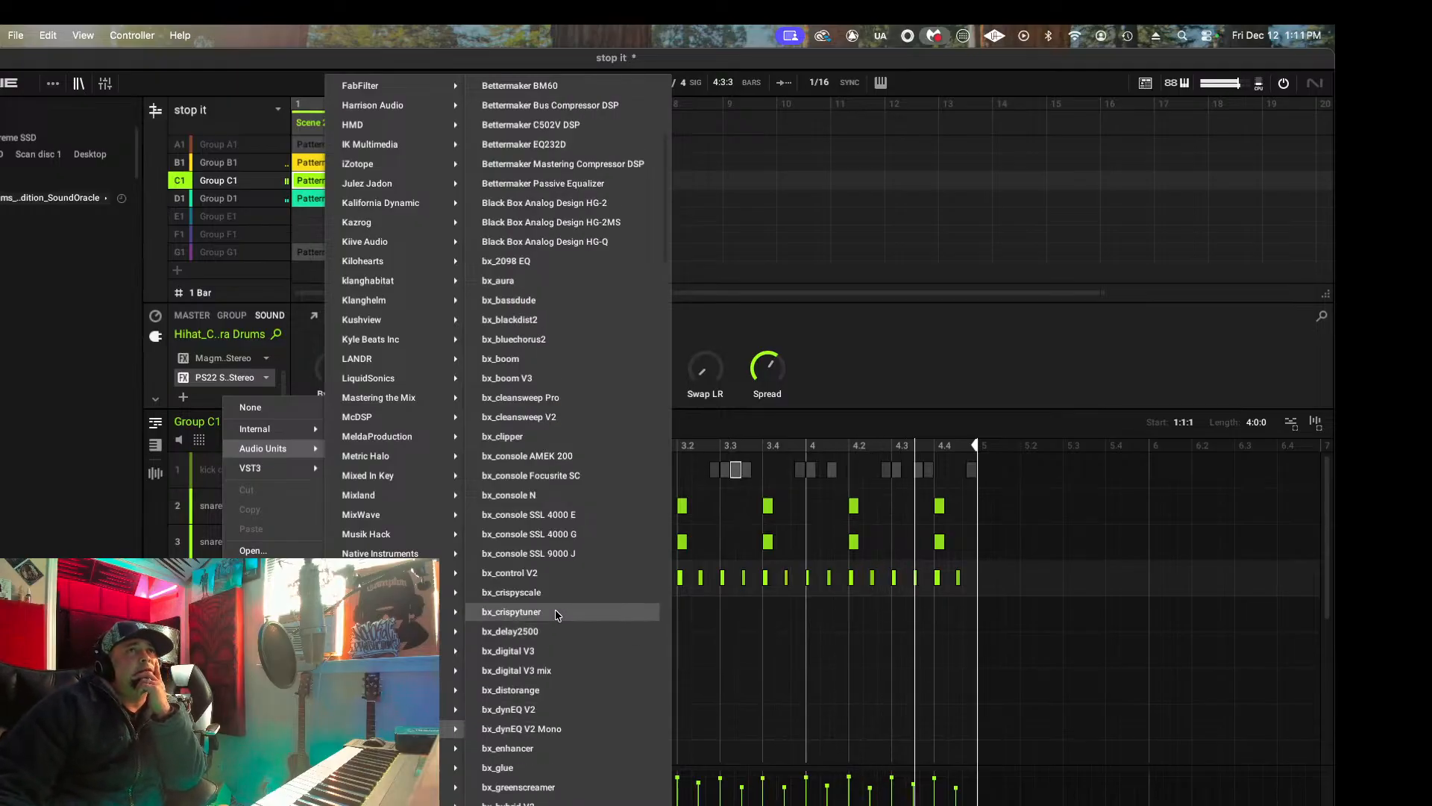
{"action": "scroll", "coordinate": [560, 615], "scroll_direction": "up", "scroll_amount": 9}
{"action": "scroll", "coordinate": [557, 615], "scroll_direction": "up", "scroll_amount": 2}
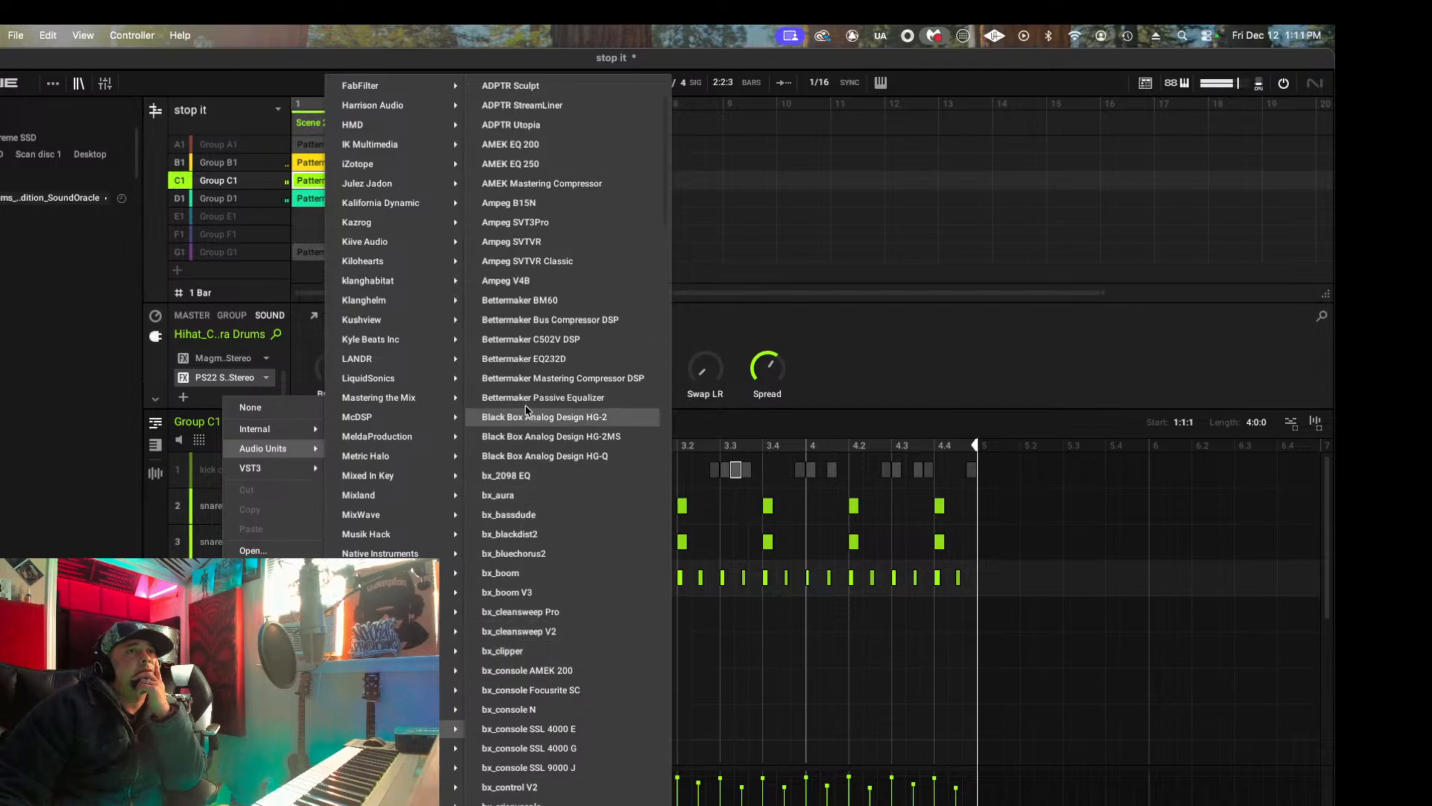
{"action": "scroll", "coordinate": [610, 516], "scroll_direction": "up", "scroll_amount": 3}
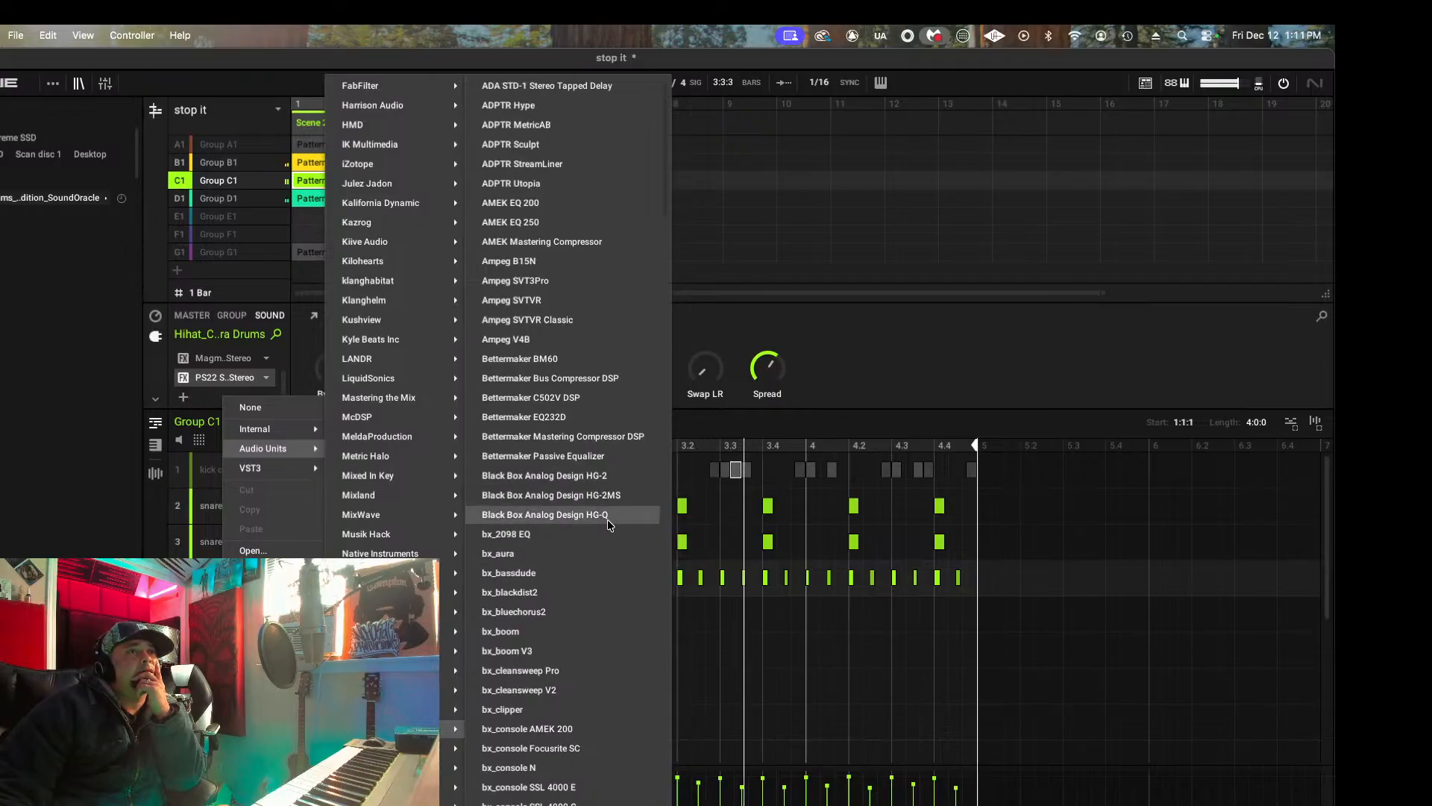
{"action": "scroll", "coordinate": [585, 605], "scroll_direction": "down", "scroll_amount": 10}
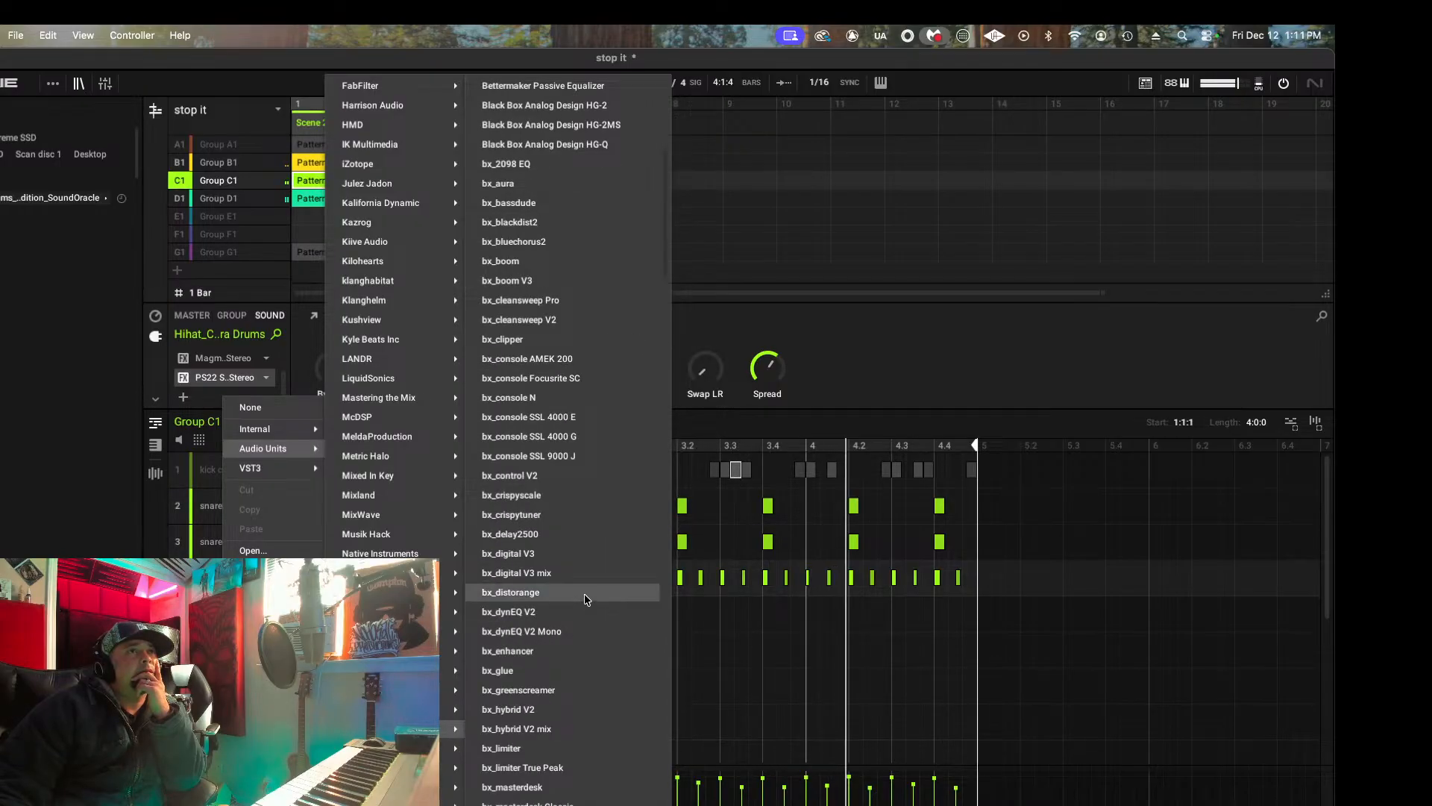
{"action": "scroll", "coordinate": [584, 593], "scroll_direction": "up", "scroll_amount": 10}
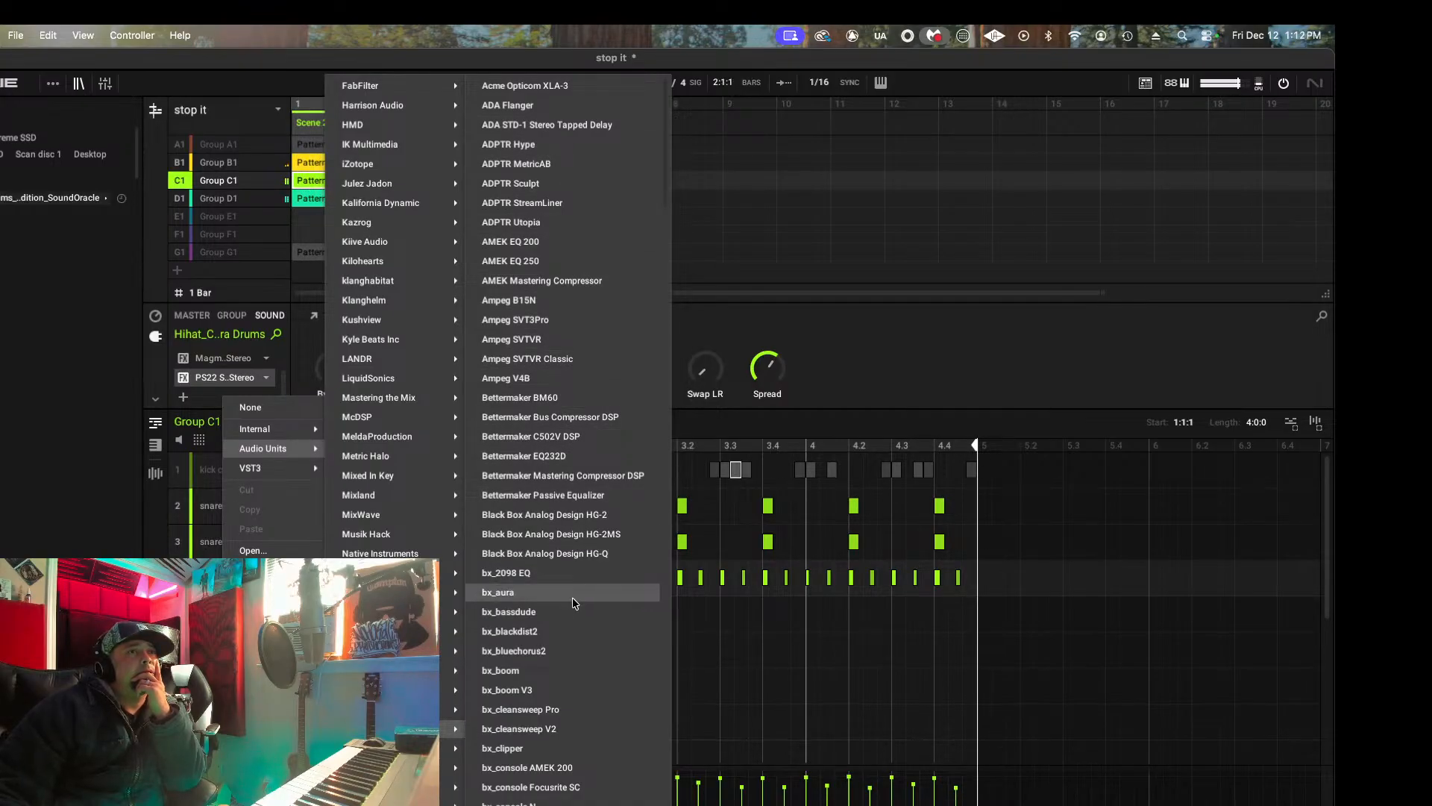
{"action": "scroll", "coordinate": [575, 602], "scroll_direction": "down", "scroll_amount": 6}
{"action": "scroll", "coordinate": [575, 602], "scroll_direction": "down", "scroll_amount": 8}
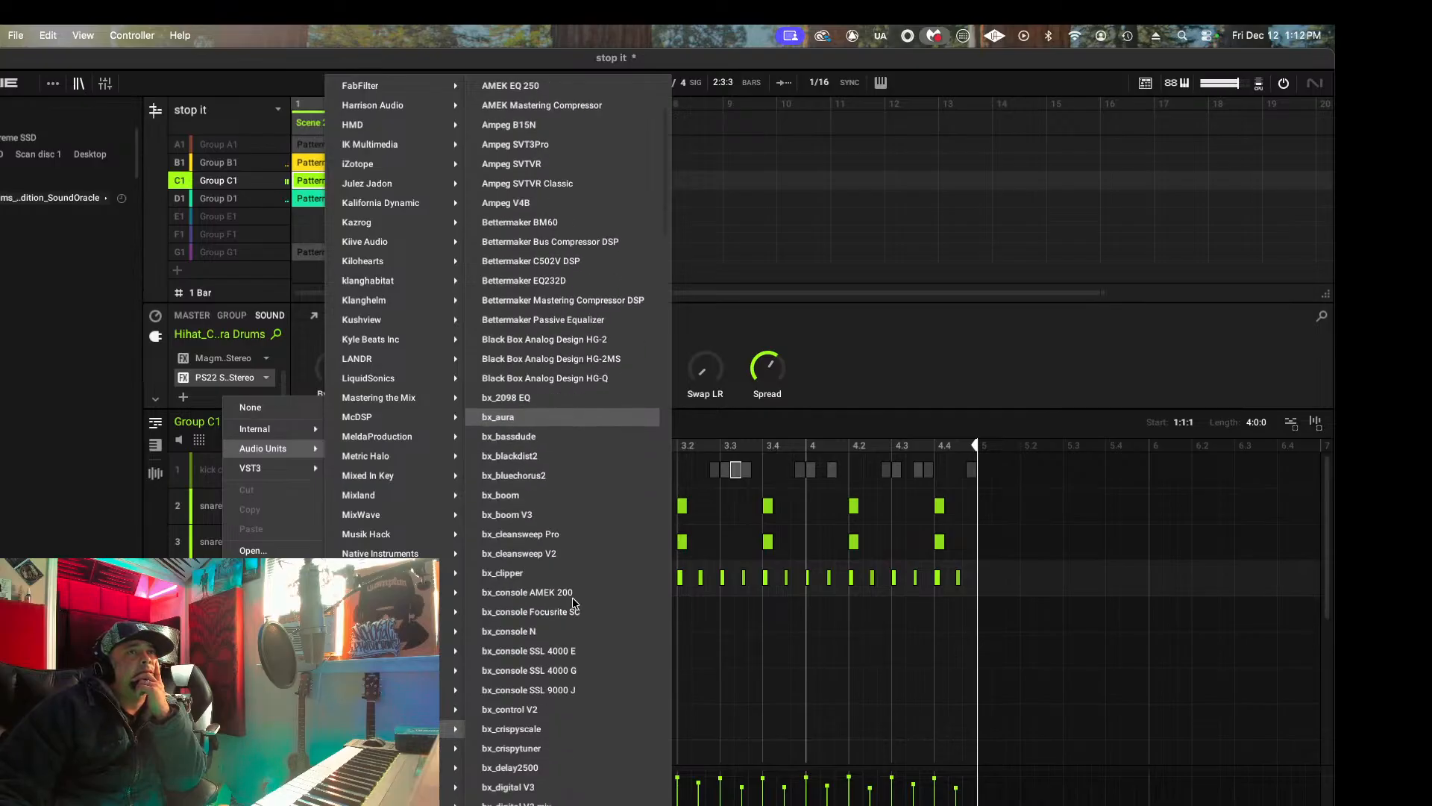
{"action": "scroll", "coordinate": [574, 602], "scroll_direction": "down", "scroll_amount": 20}
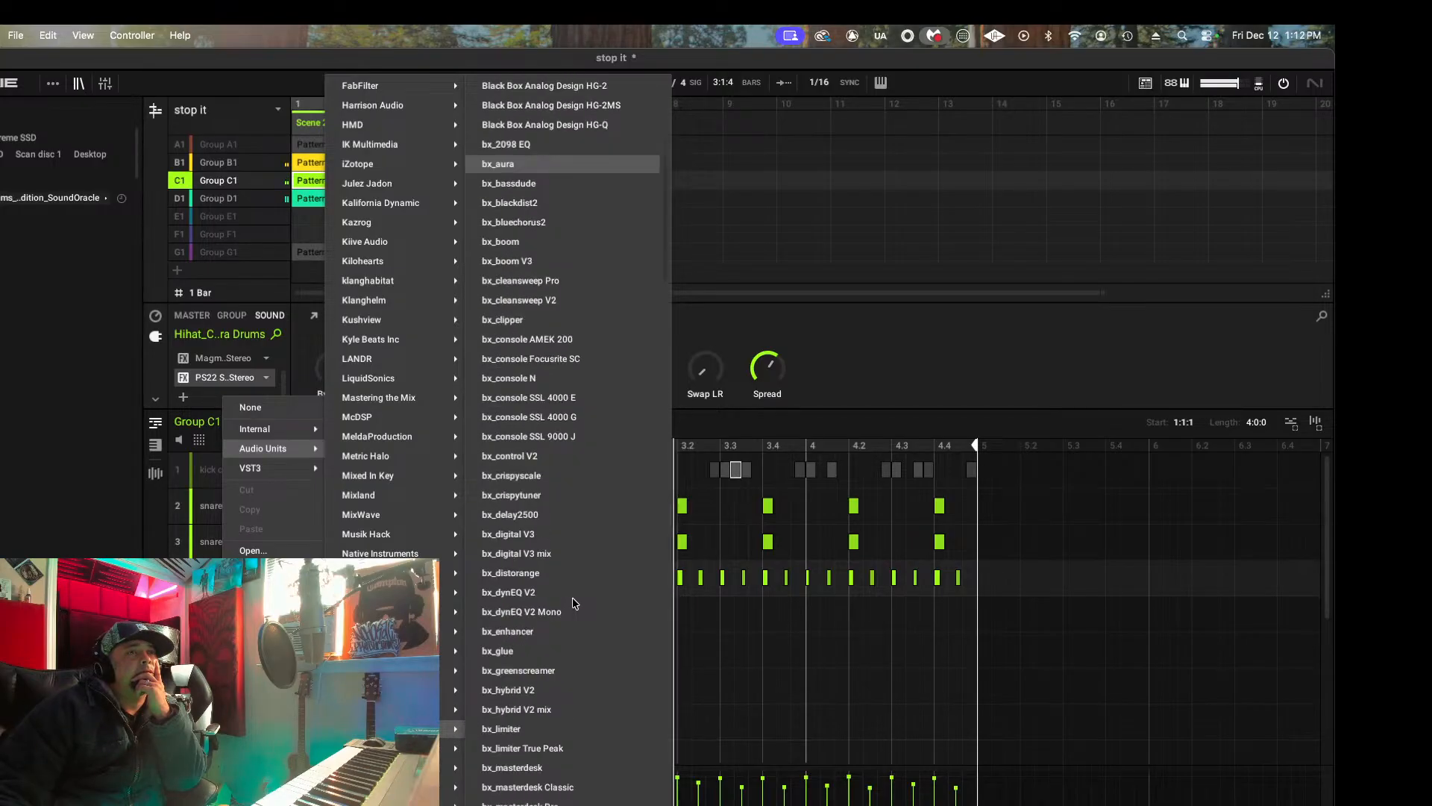
{"action": "scroll", "coordinate": [575, 602], "scroll_direction": "down", "scroll_amount": 16}
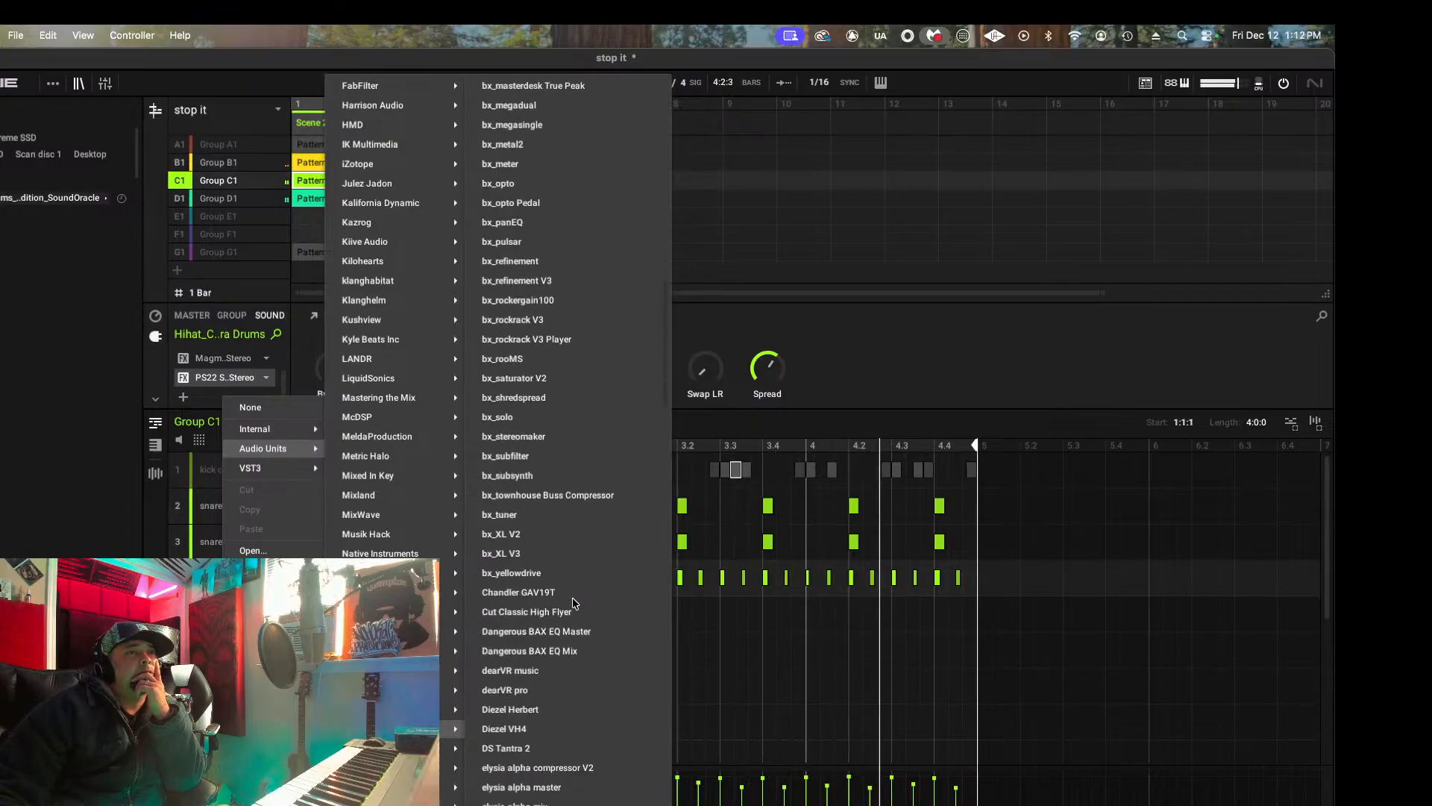
{"action": "scroll", "coordinate": [574, 602], "scroll_direction": "down", "scroll_amount": 9}
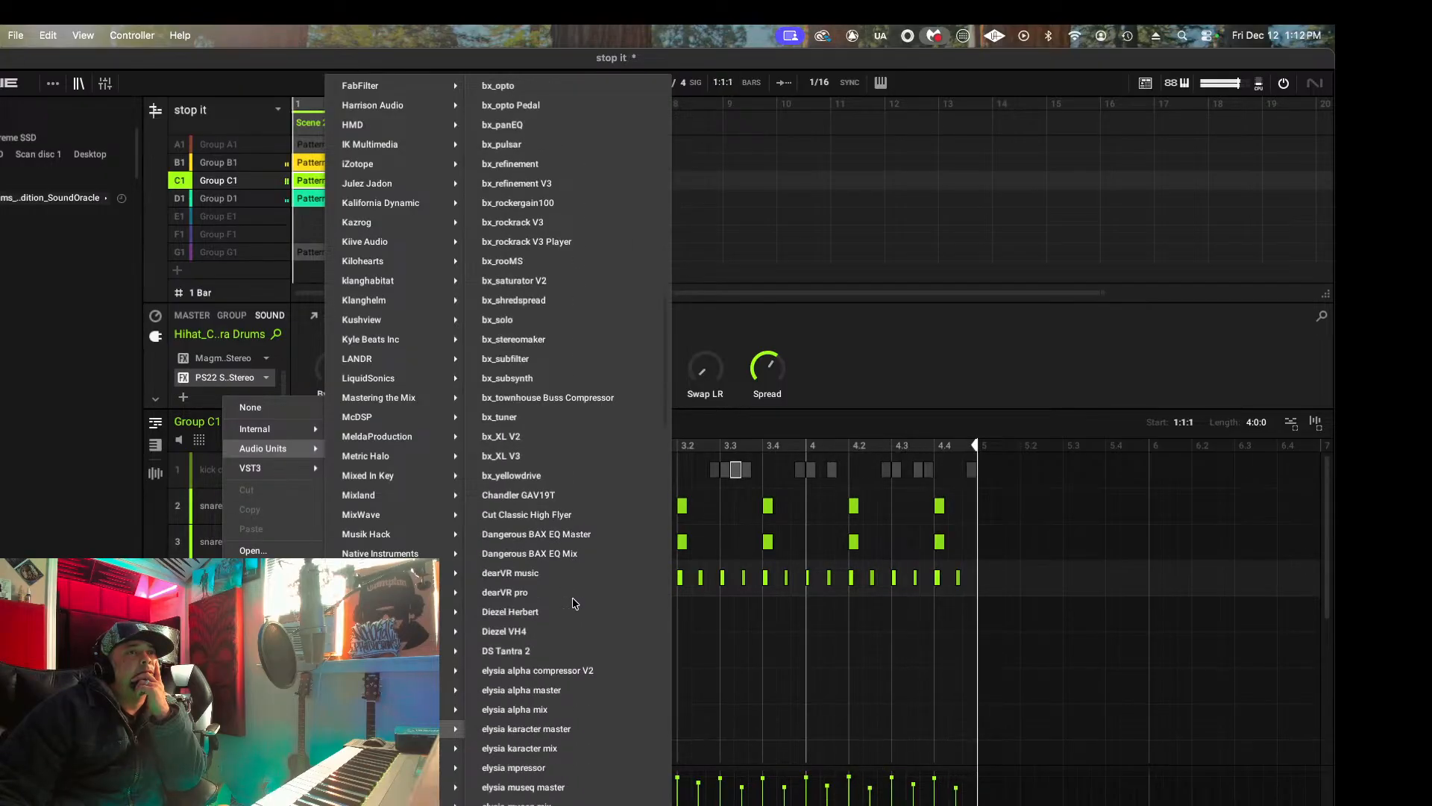
{"action": "scroll", "coordinate": [574, 602], "scroll_direction": "down", "scroll_amount": 4}
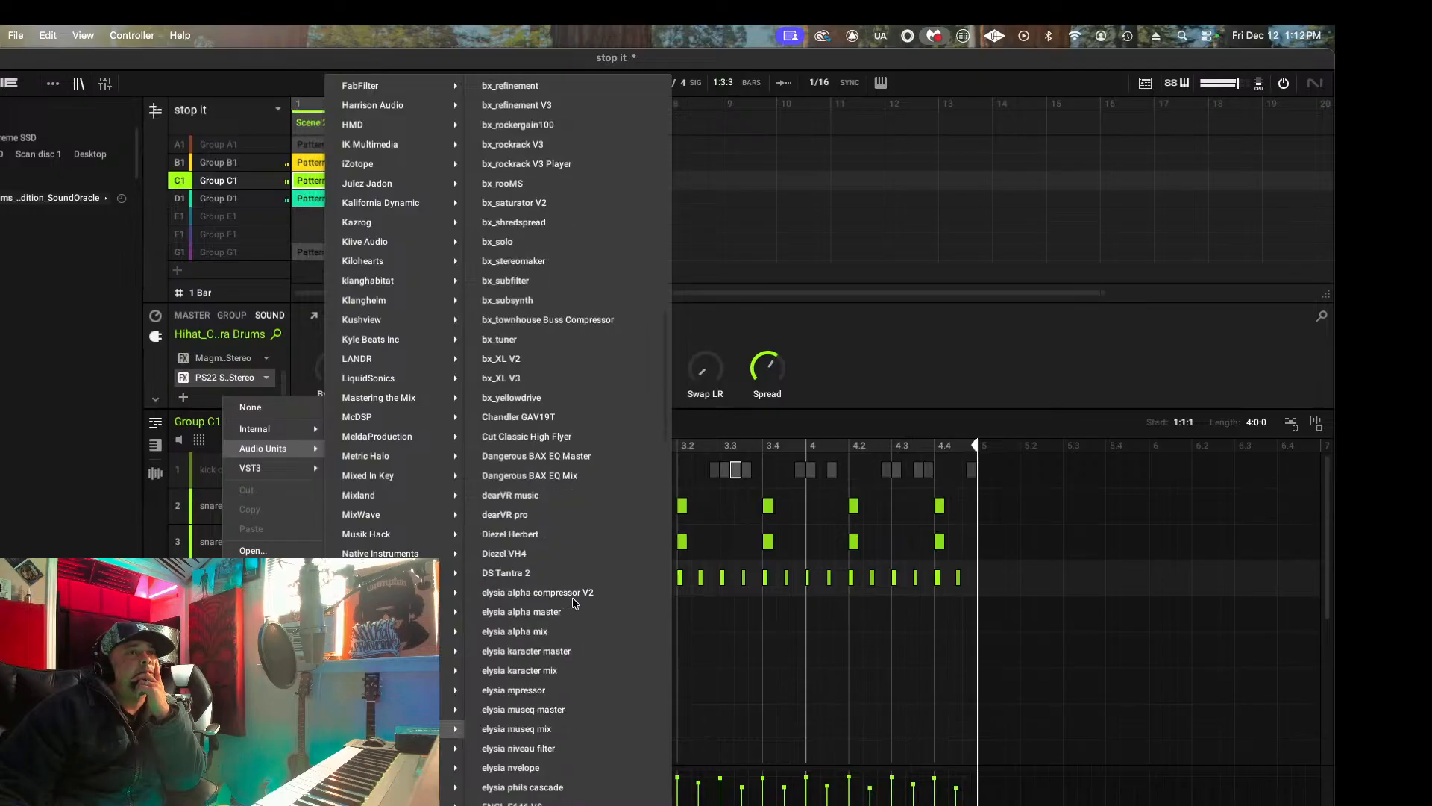
{"action": "scroll", "coordinate": [575, 602], "scroll_direction": "down", "scroll_amount": 20}
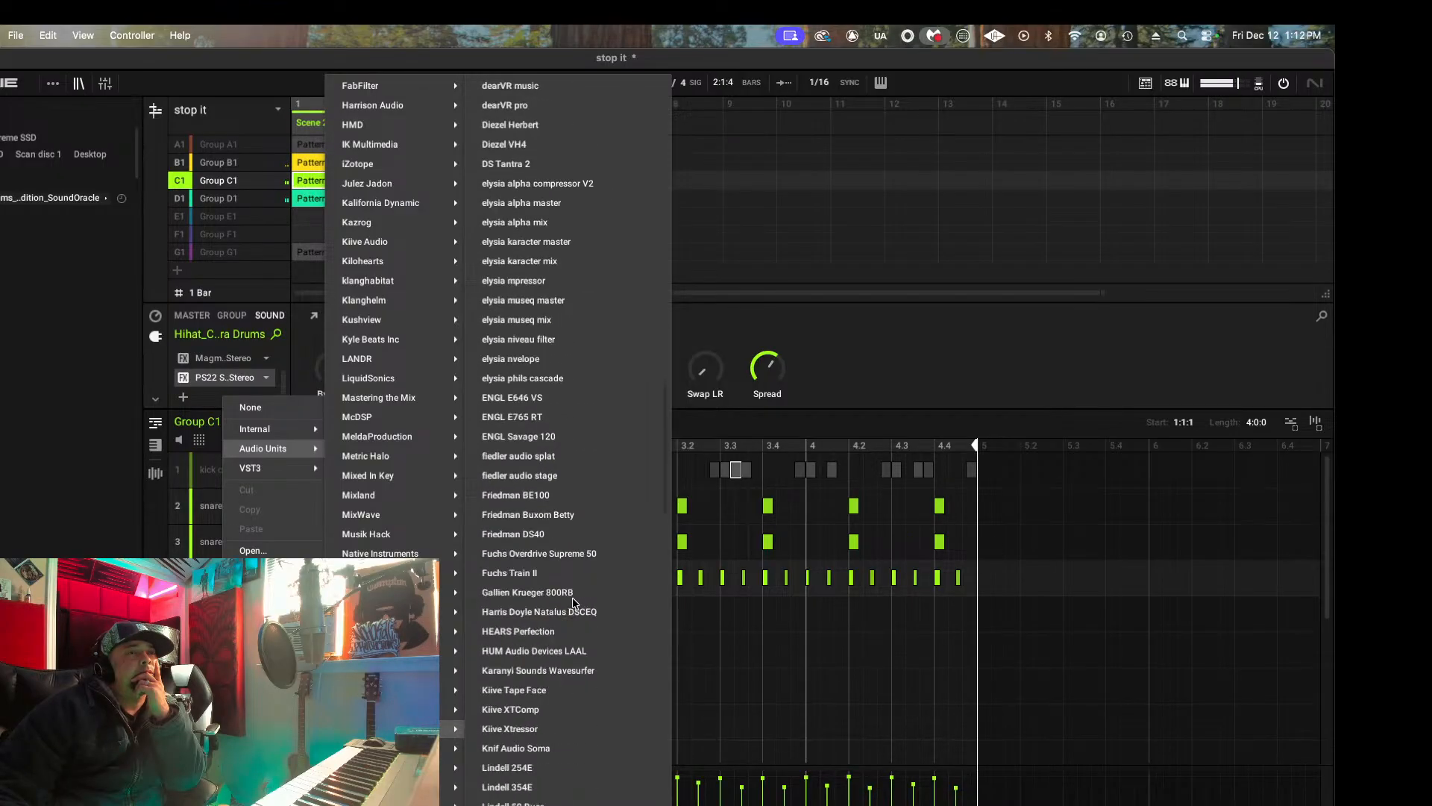
{"action": "scroll", "coordinate": [575, 602], "scroll_direction": "down", "scroll_amount": 17}
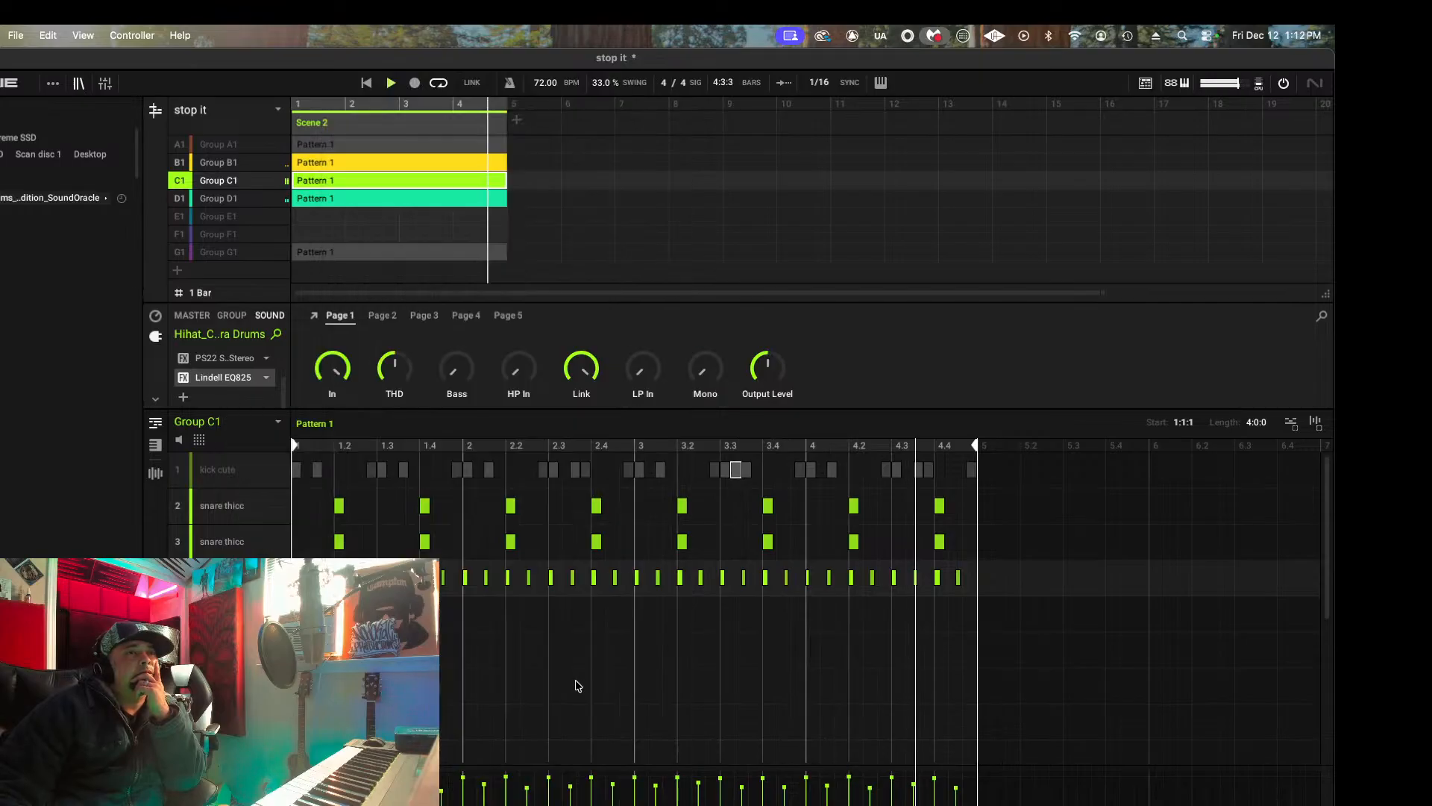
{"action": "left_click", "coordinate": [509, 670]}
Step: In the EQ825 editor, cut the high shelf about 2 dB at 10 kHz and boost about 2 dB at 6 kHz and 1.5 kHz
{"action": "left_click", "coordinate": [313, 317]}
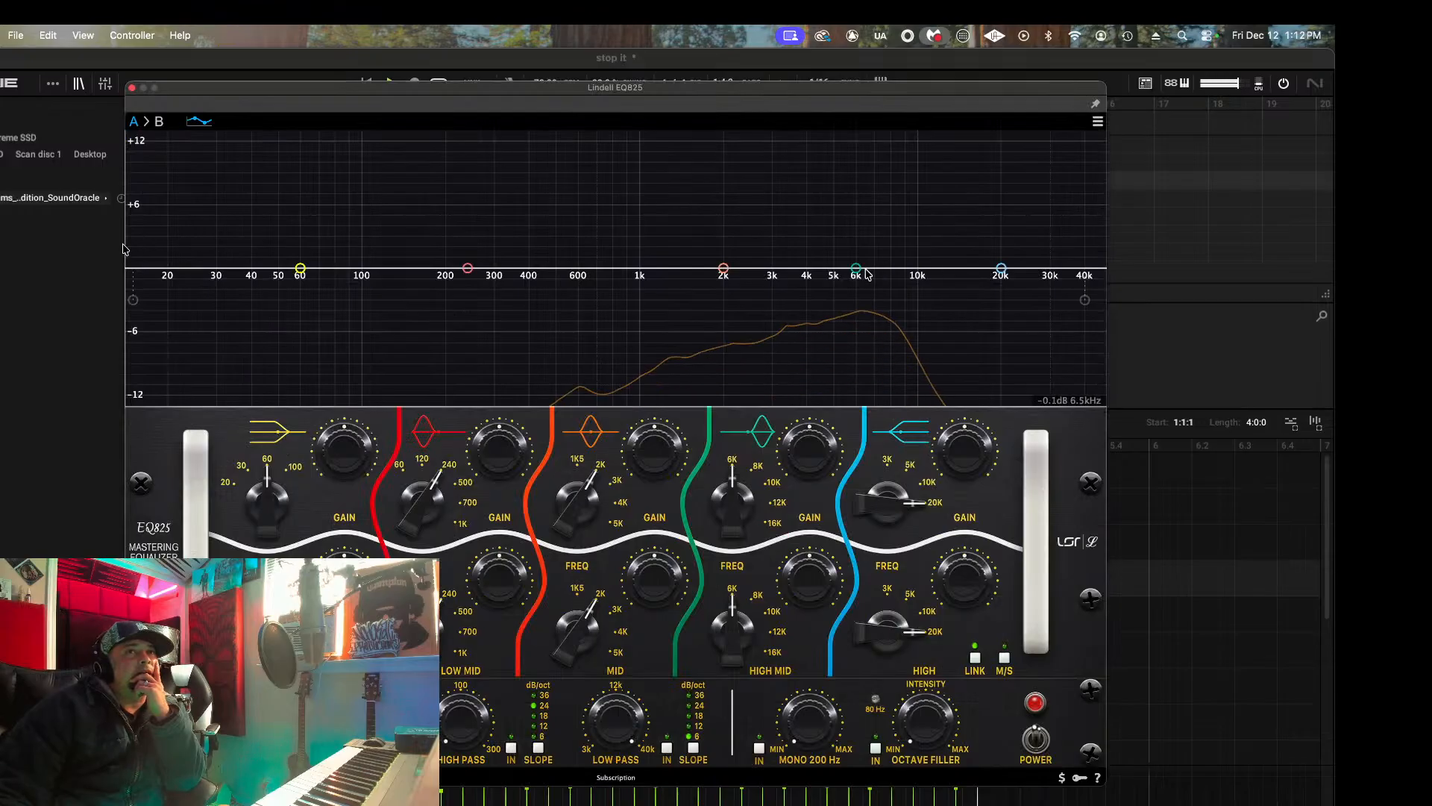
{"action": "left_click_drag", "start_coordinate": [1000, 270], "coordinate": [946, 310]}
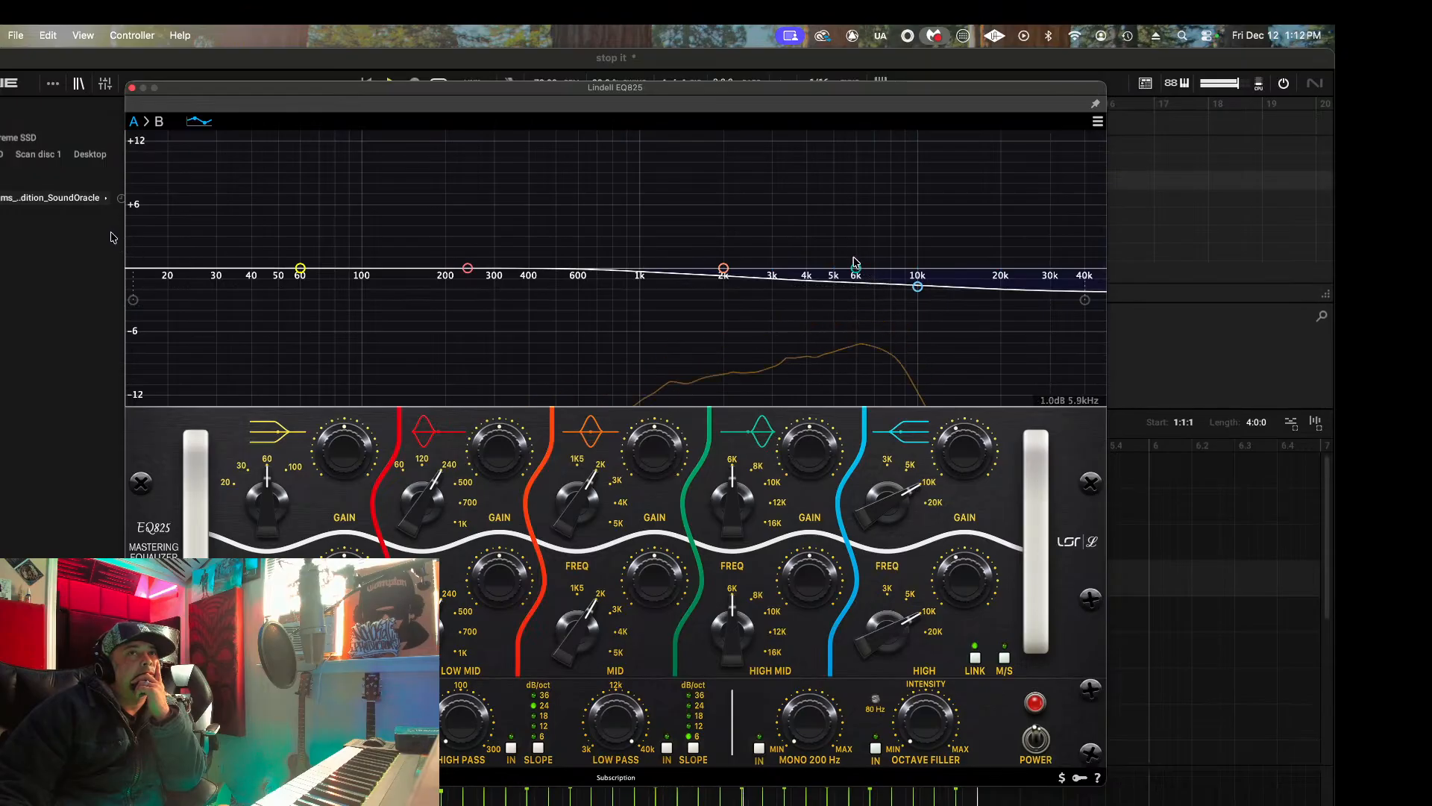
{"action": "left_click_drag", "start_coordinate": [855, 262], "coordinate": [857, 247]}
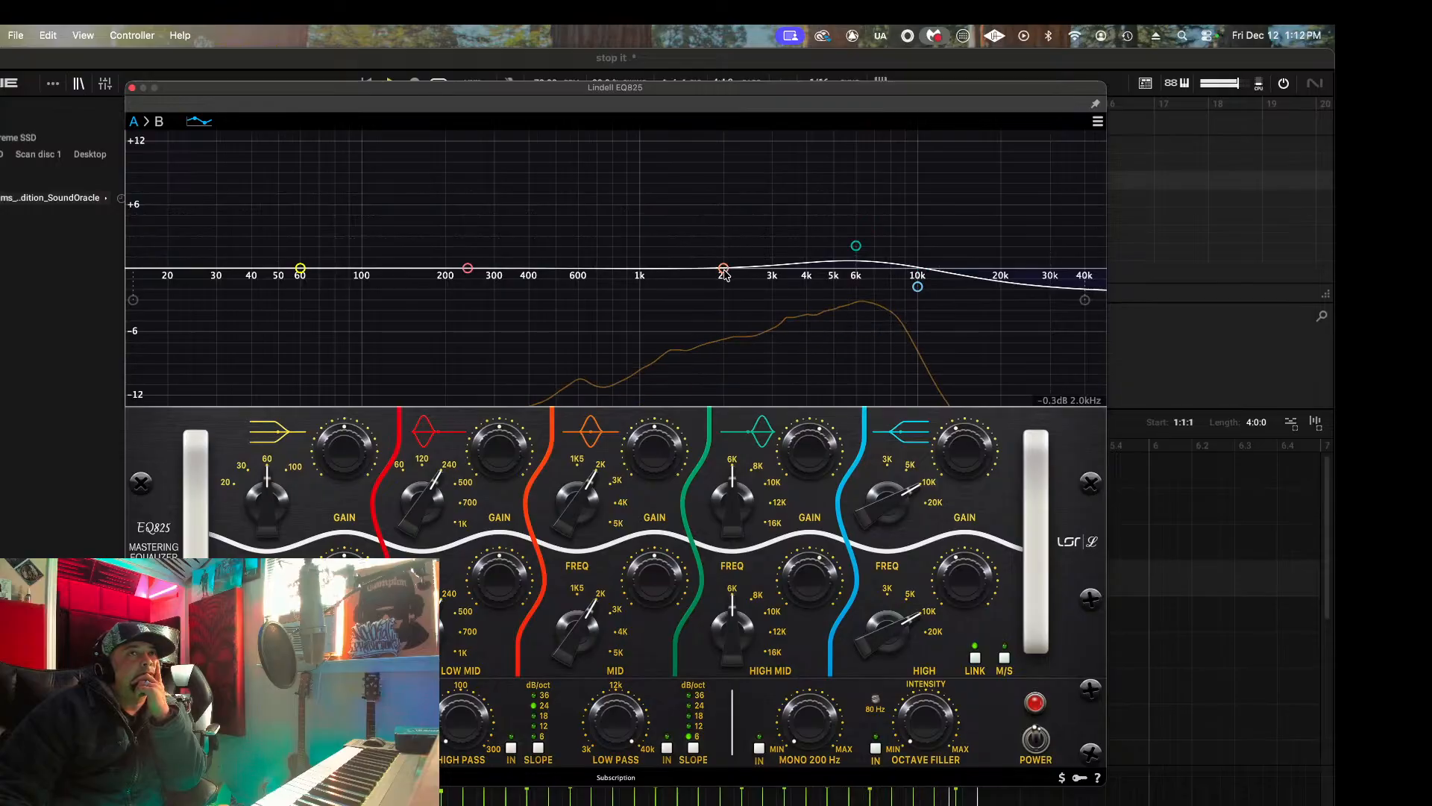
{"action": "left_click_drag", "start_coordinate": [725, 274], "coordinate": [693, 223]}
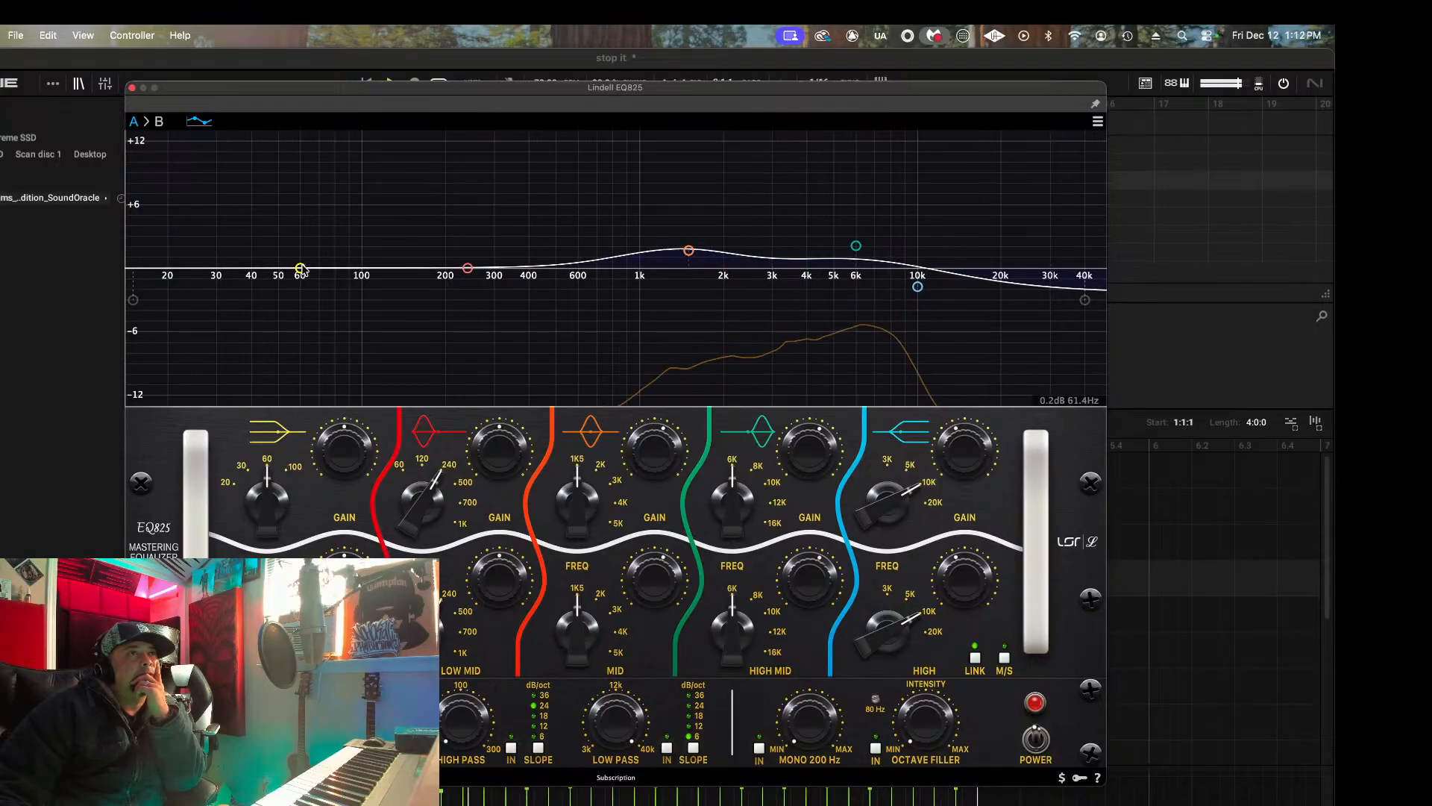
Step: Cut the EQ825's low shelf about 12 dB at 100 Hz and its low mids about 8 dB at 240 Hz, and close the plugin window
{"action": "left_click_drag", "start_coordinate": [301, 269], "coordinate": [362, 328]}
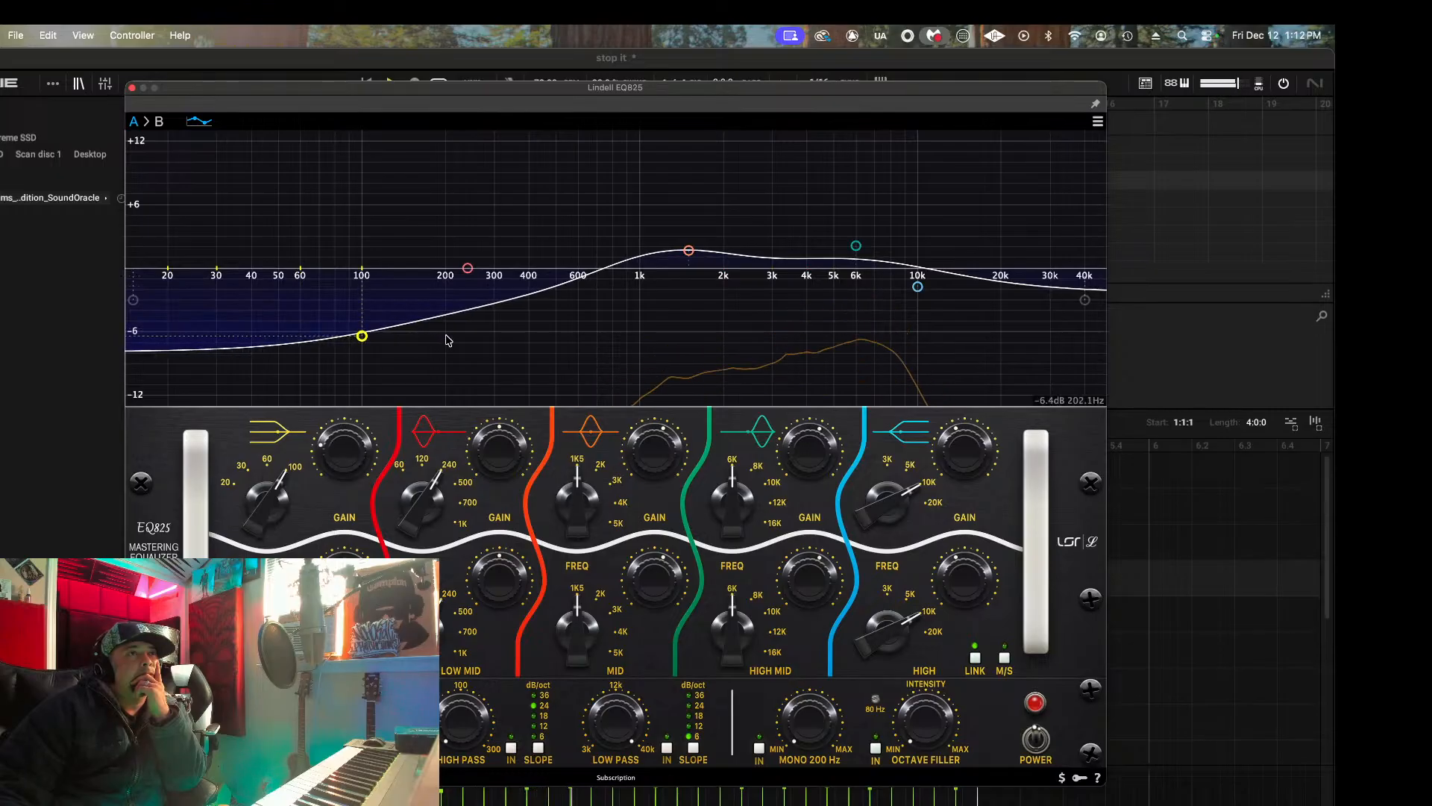
{"action": "left_click_drag", "start_coordinate": [447, 340], "coordinate": [507, 402]}
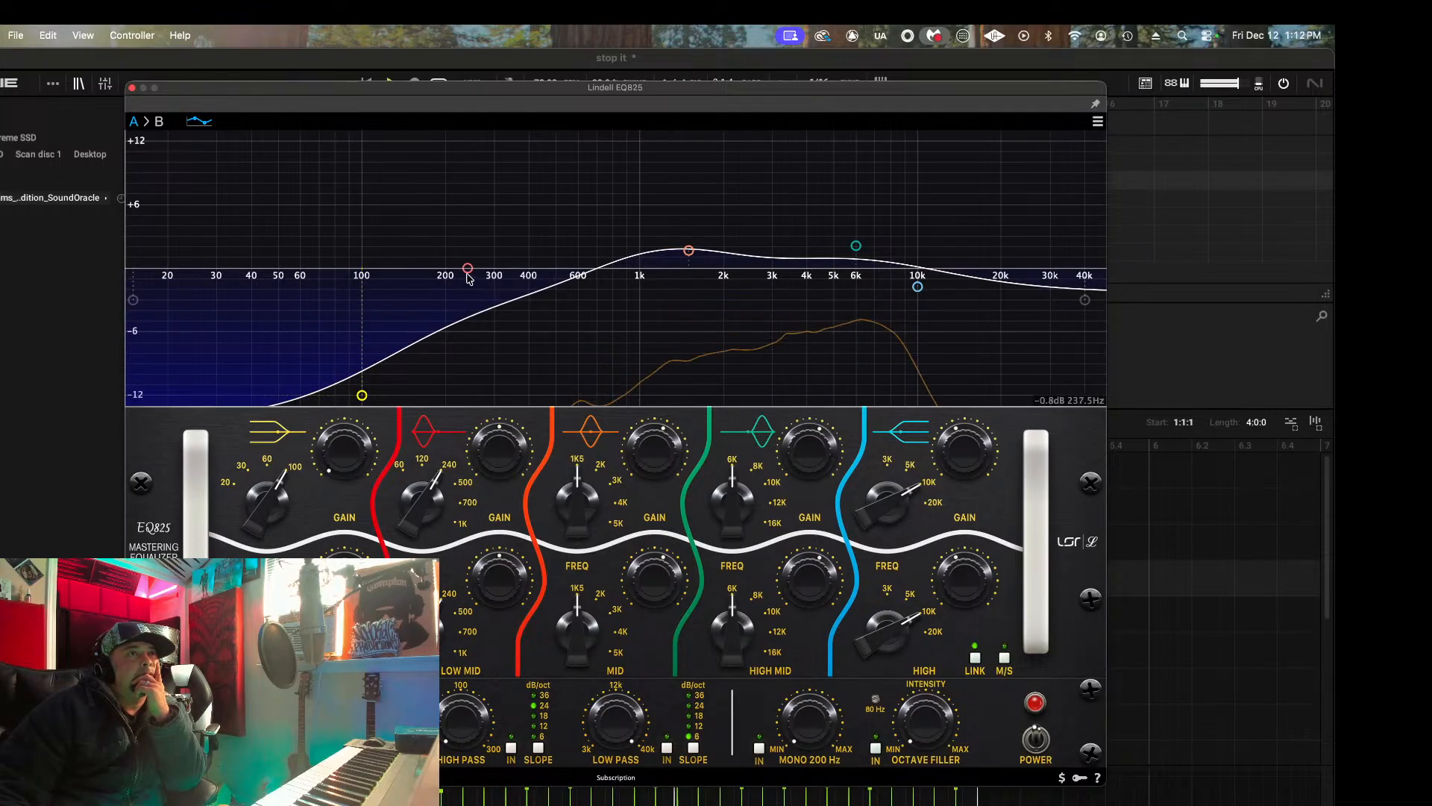
{"action": "left_click_drag", "start_coordinate": [469, 278], "coordinate": [477, 309]}
{"action": "left_click_drag", "start_coordinate": [514, 389], "coordinate": [492, 358]}
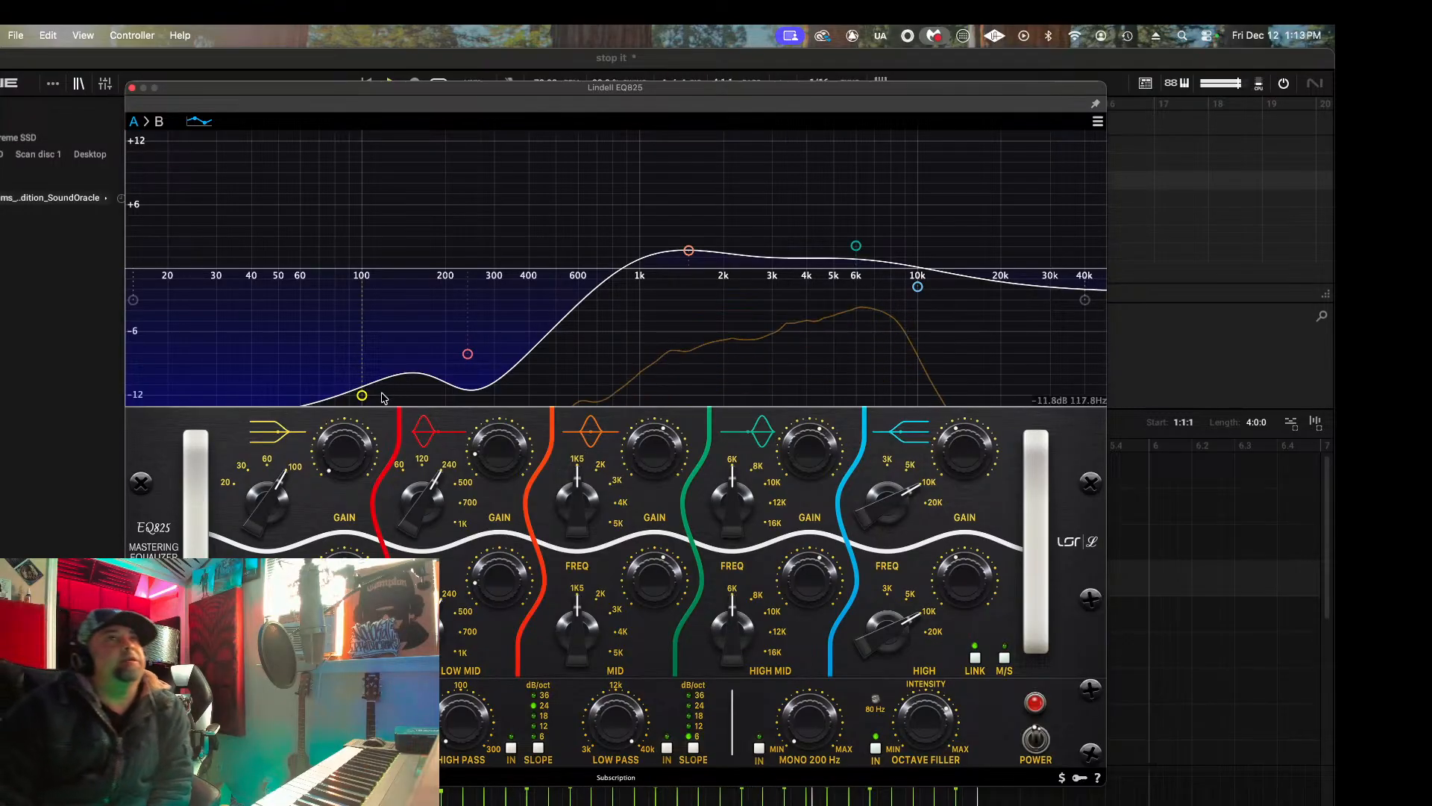
{"action": "left_click", "coordinate": [133, 88]}
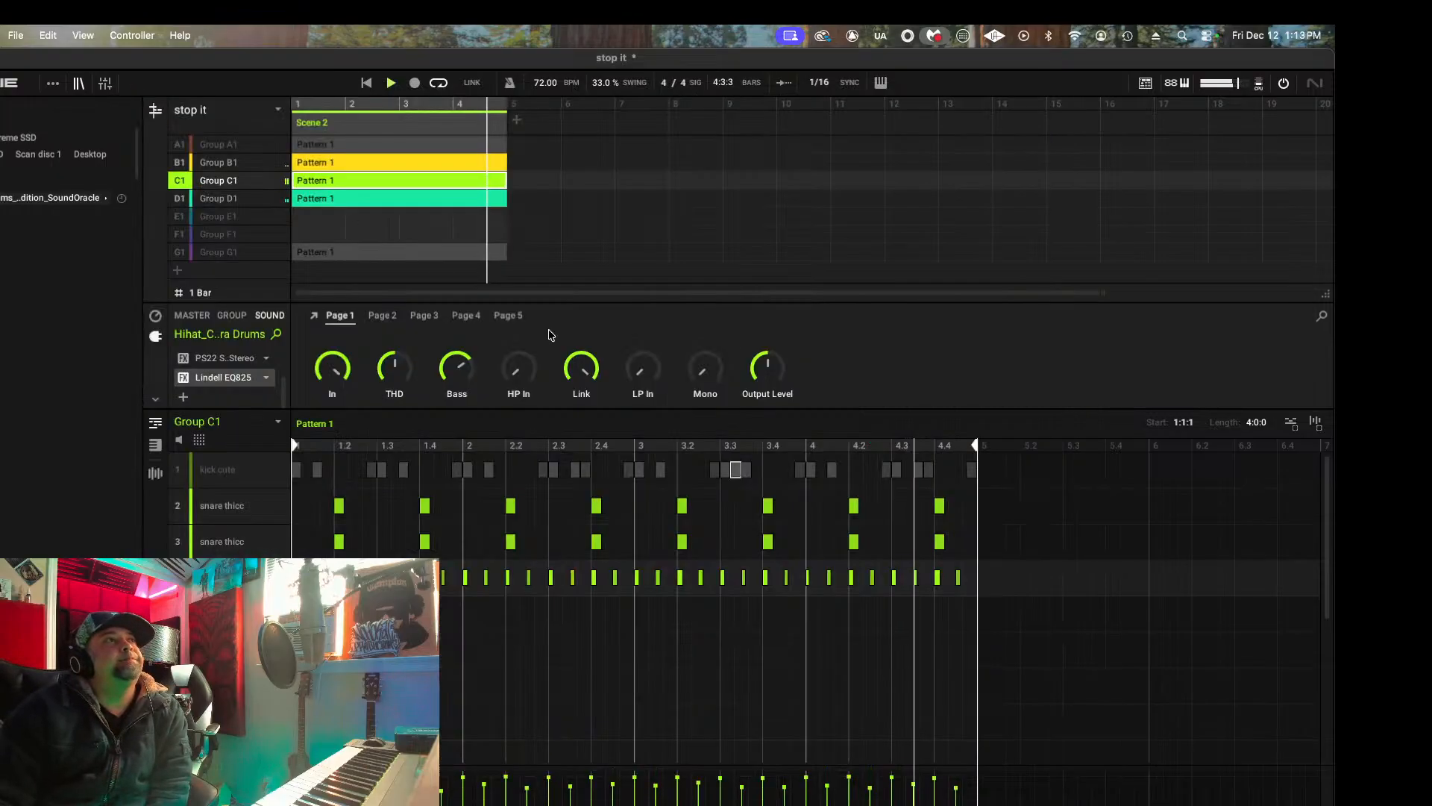
Step: Unmute the kick cute sound in Group C1
{"action": "left_click", "coordinate": [184, 468]}
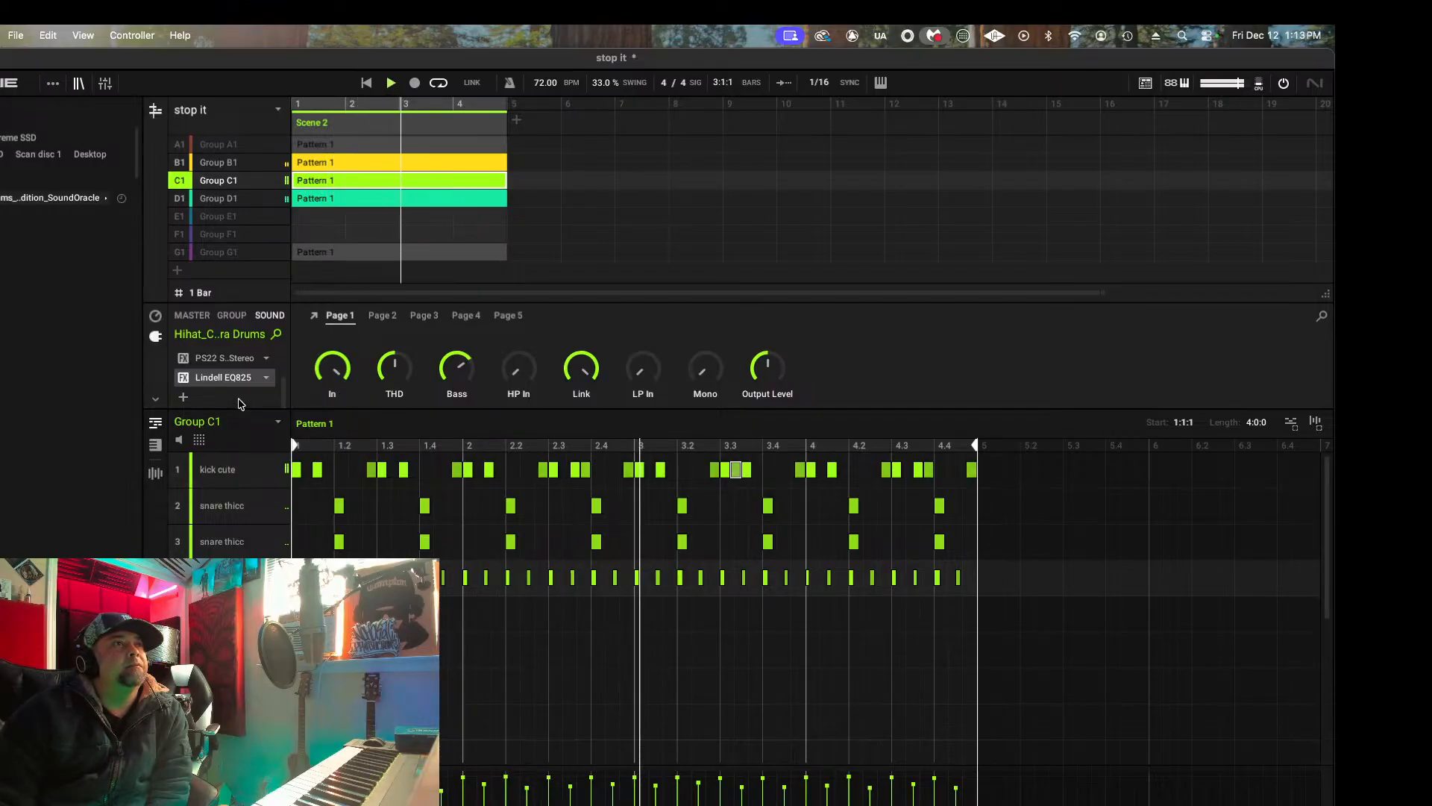
Step: Add the VST3 effect StandardCLIP from SIR Audio Tools after Bass XXL in the kick cute sound's effect chain
{"action": "left_click", "coordinate": [234, 467]}
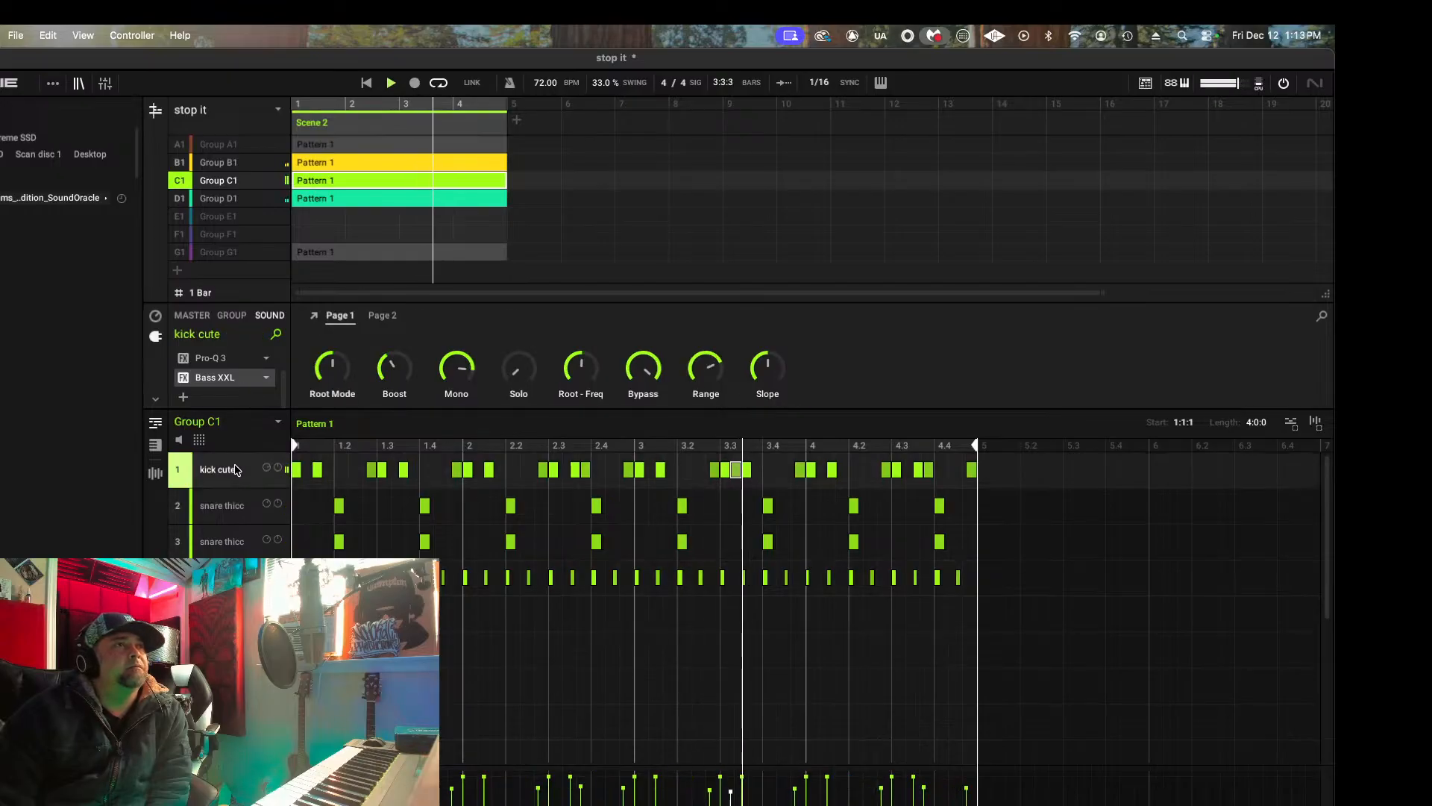
{"action": "left_click", "coordinate": [225, 393]}
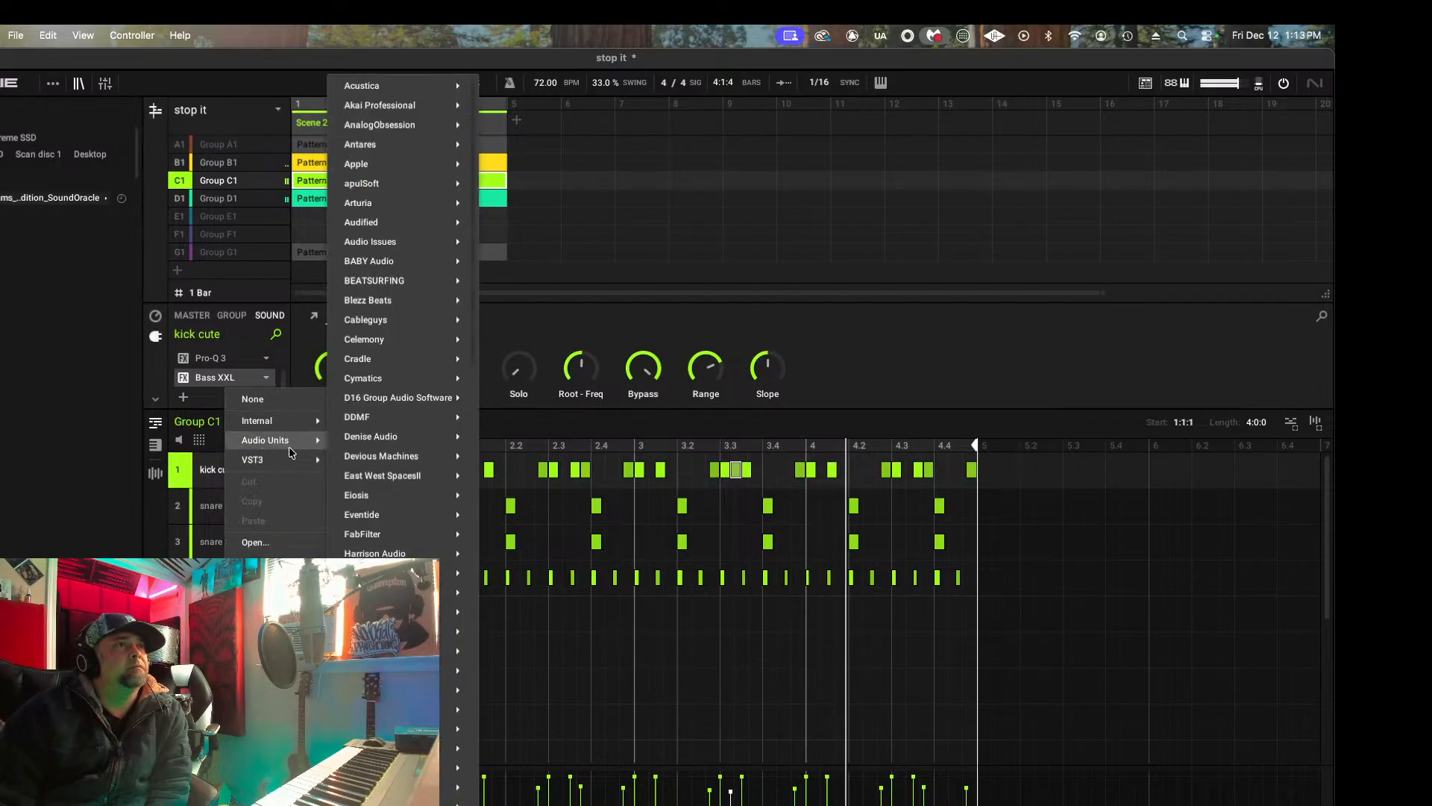
{"action": "mouse_move", "coordinate": [276, 459]}
{"action": "mouse_move", "coordinate": [403, 689]}
{"action": "scroll", "coordinate": [395, 689], "scroll_direction": "down", "scroll_amount": 10}
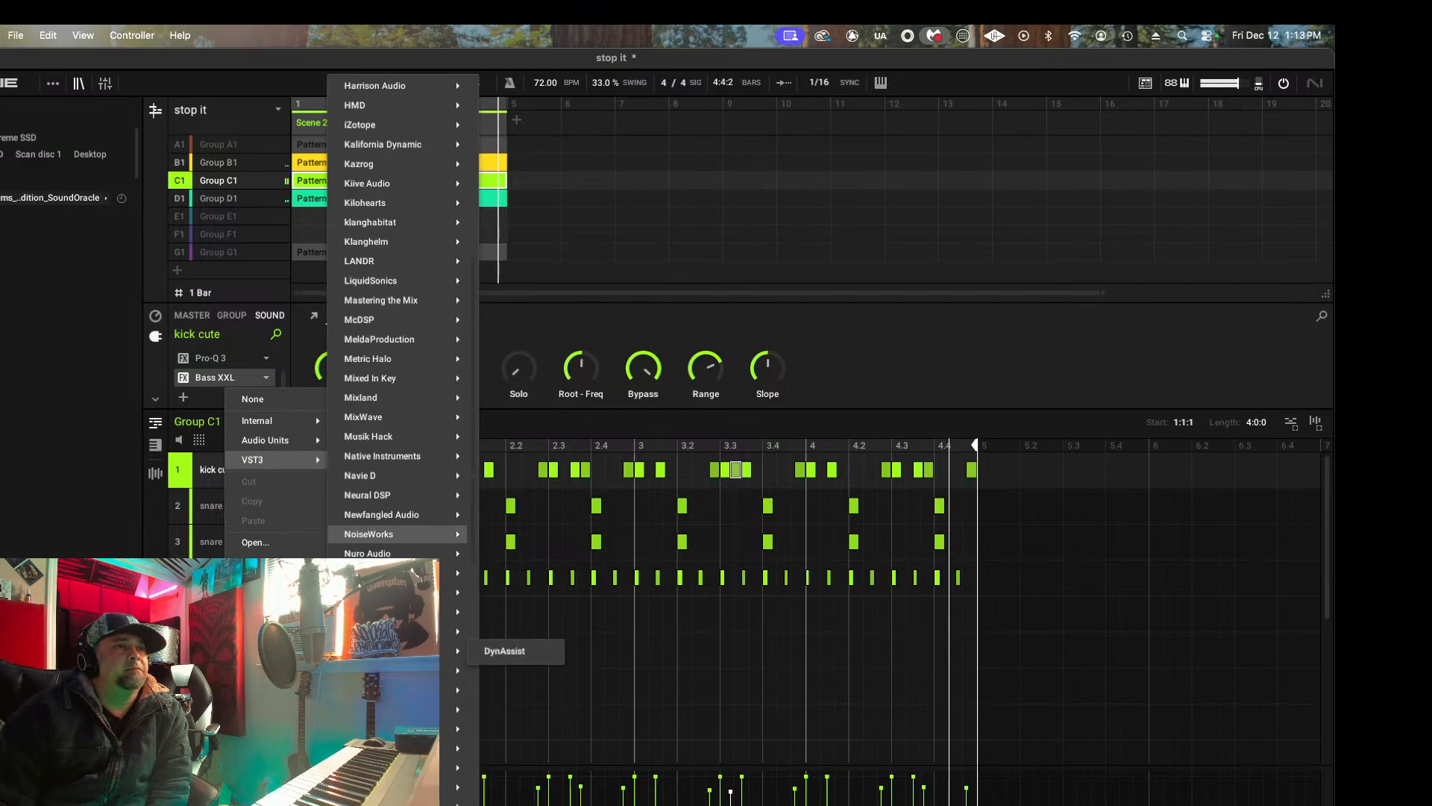
{"action": "mouse_move", "coordinate": [403, 787]}
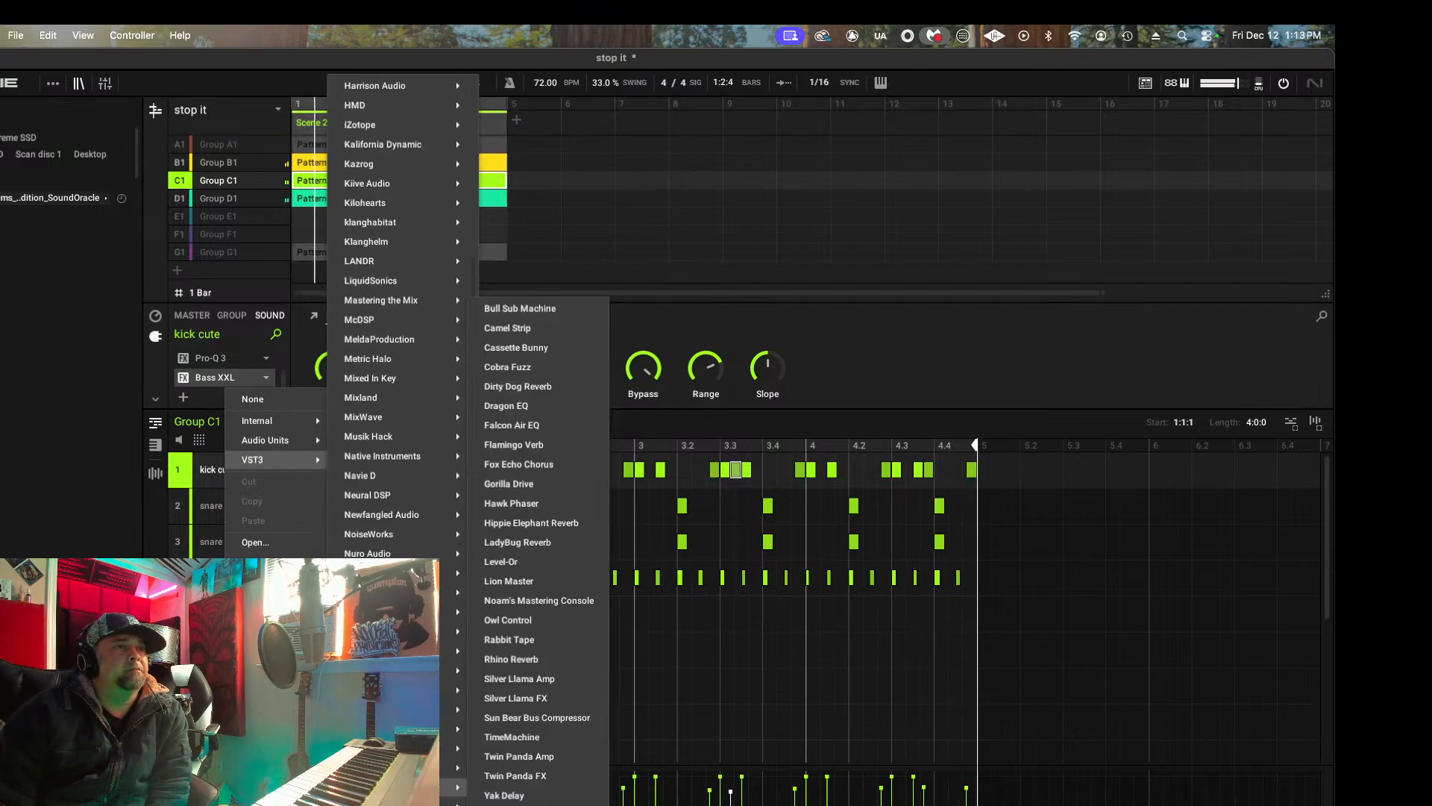
{"action": "scroll", "coordinate": [403, 787], "scroll_direction": "down", "scroll_amount": 1}
{"action": "scroll", "coordinate": [403, 767], "scroll_direction": "down", "scroll_amount": 5}
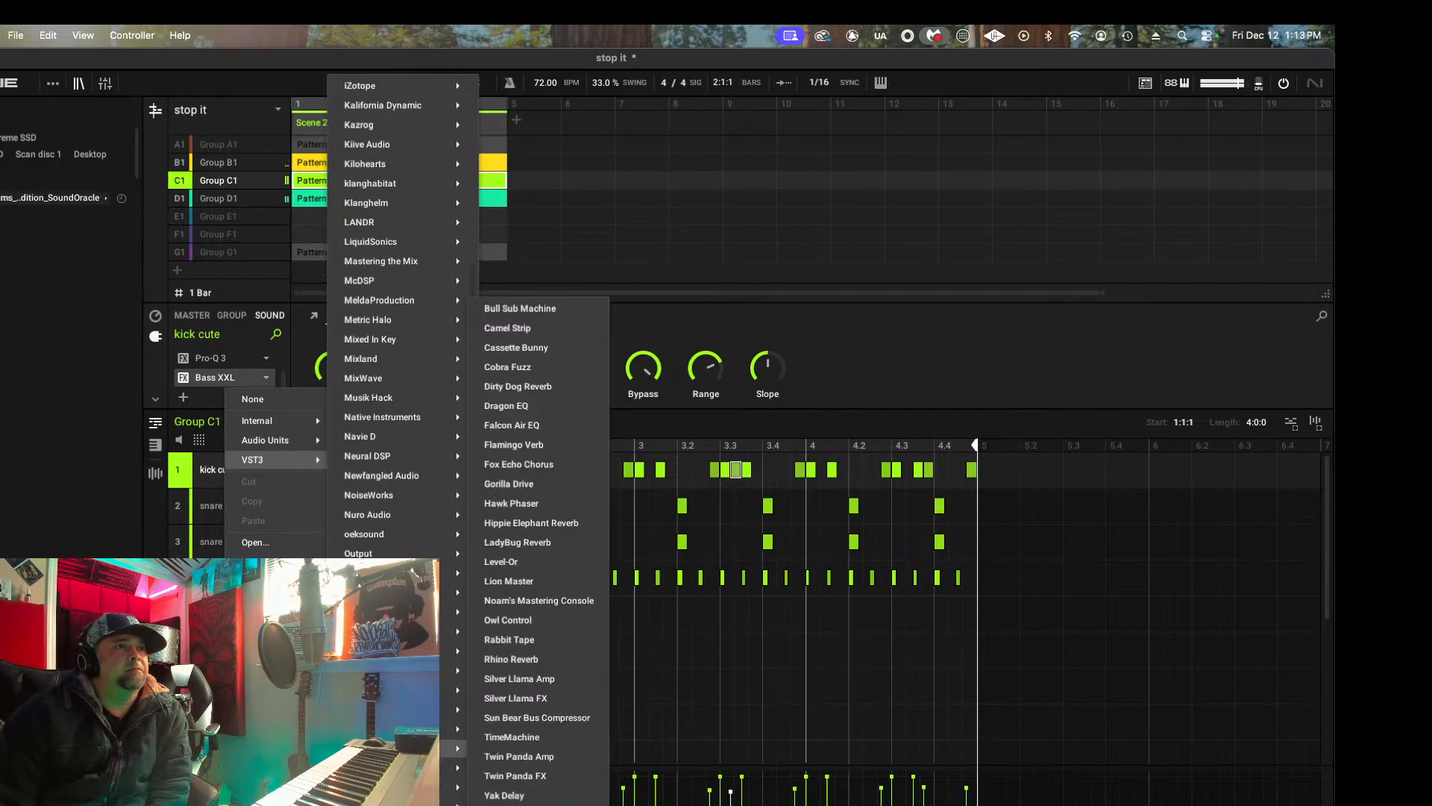
{"action": "scroll", "coordinate": [403, 767], "scroll_direction": "down", "scroll_amount": 1}
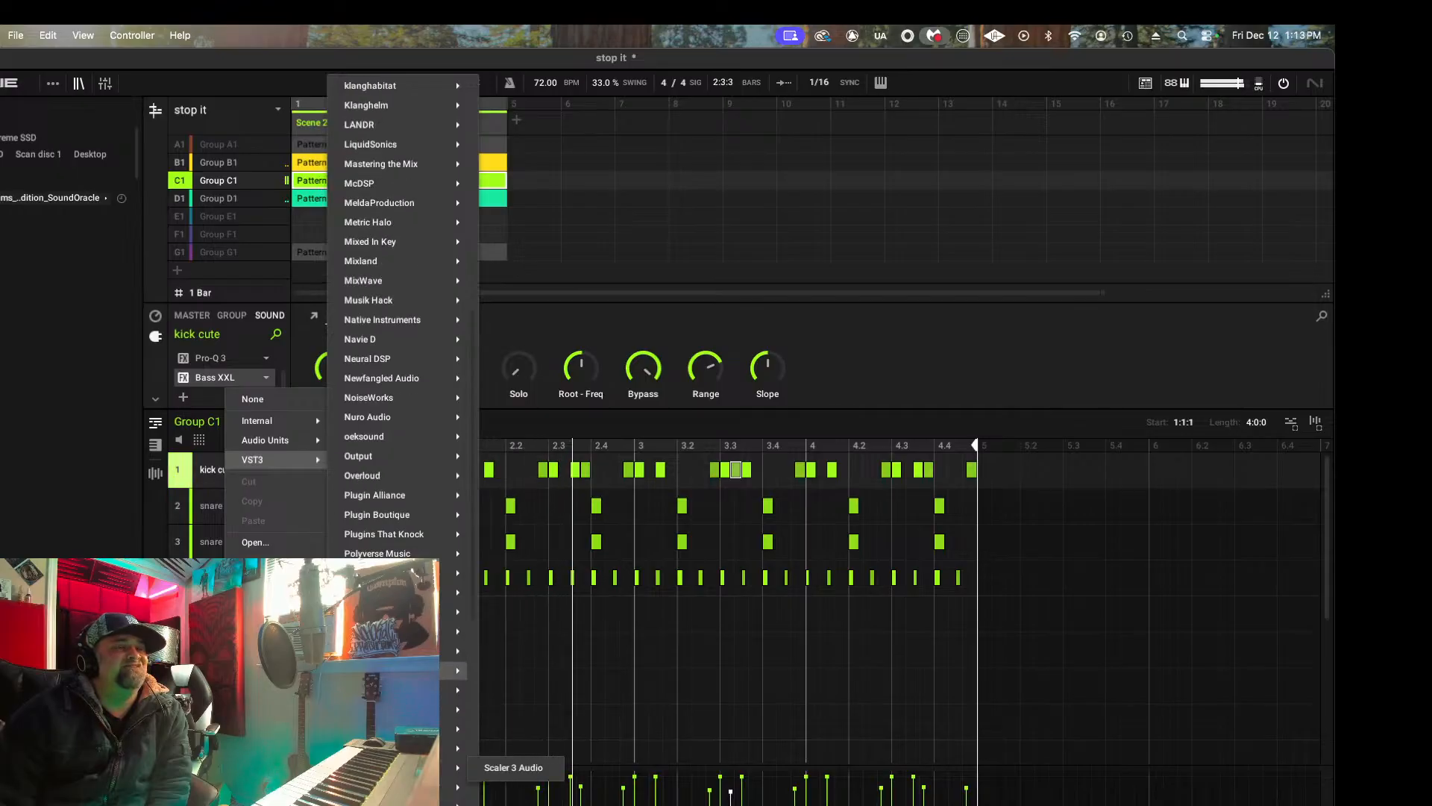
{"action": "mouse_move", "coordinate": [447, 709]}
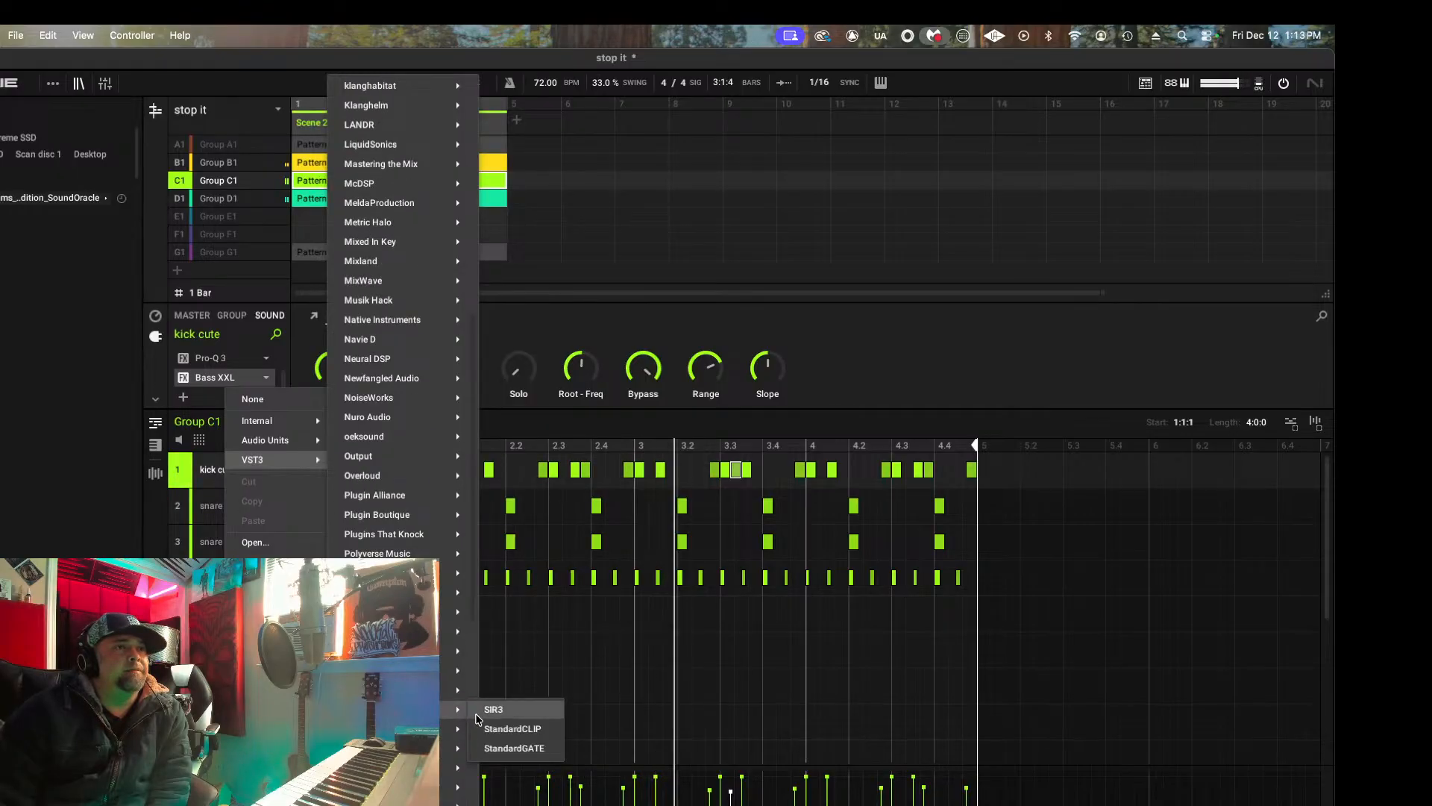
{"action": "left_click", "coordinate": [512, 728]}
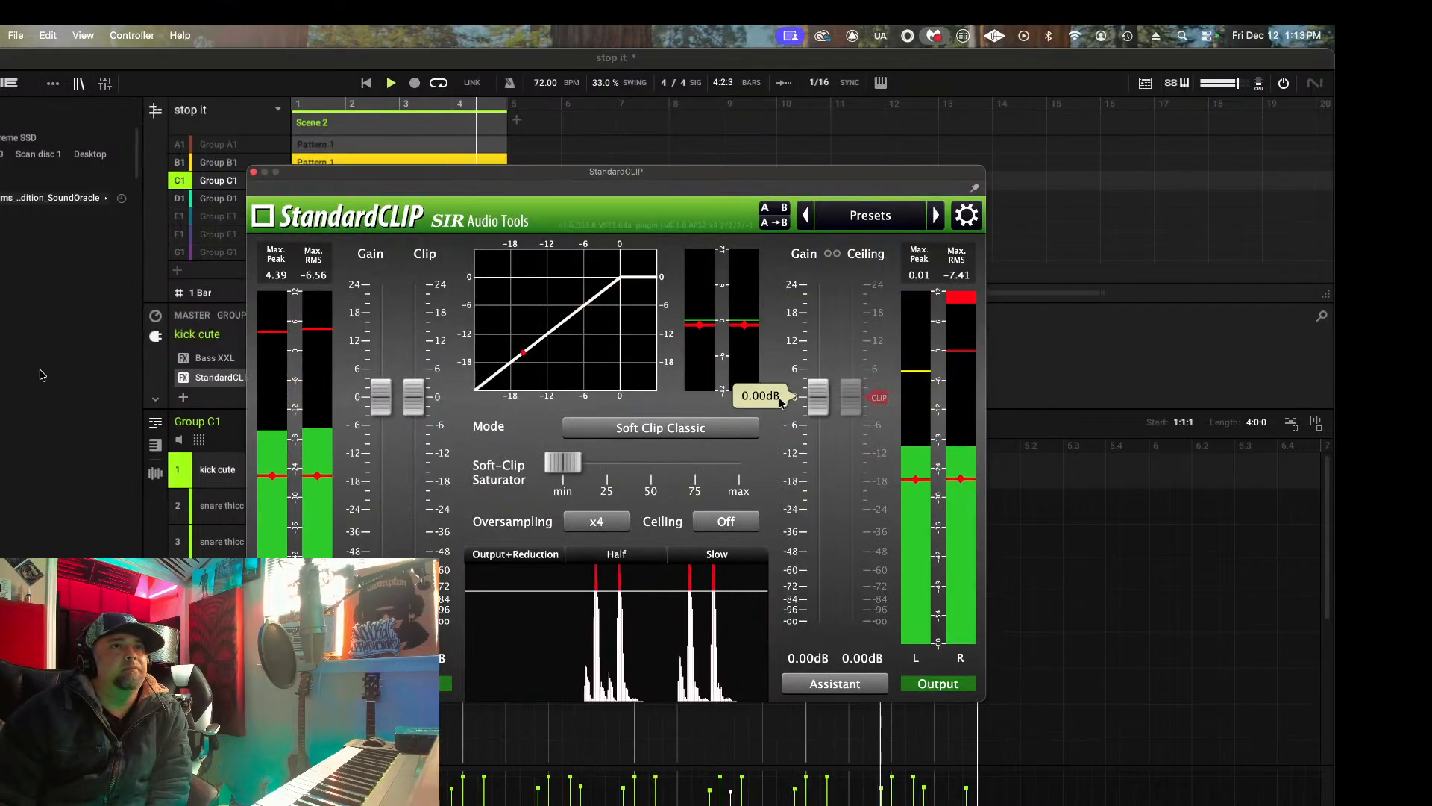
Step: Set StandardCLIP to Soft Clip Pro mode with x8 oversampling and raise the soft-clip saturator to about 19%
{"action": "left_click", "coordinate": [651, 431]}
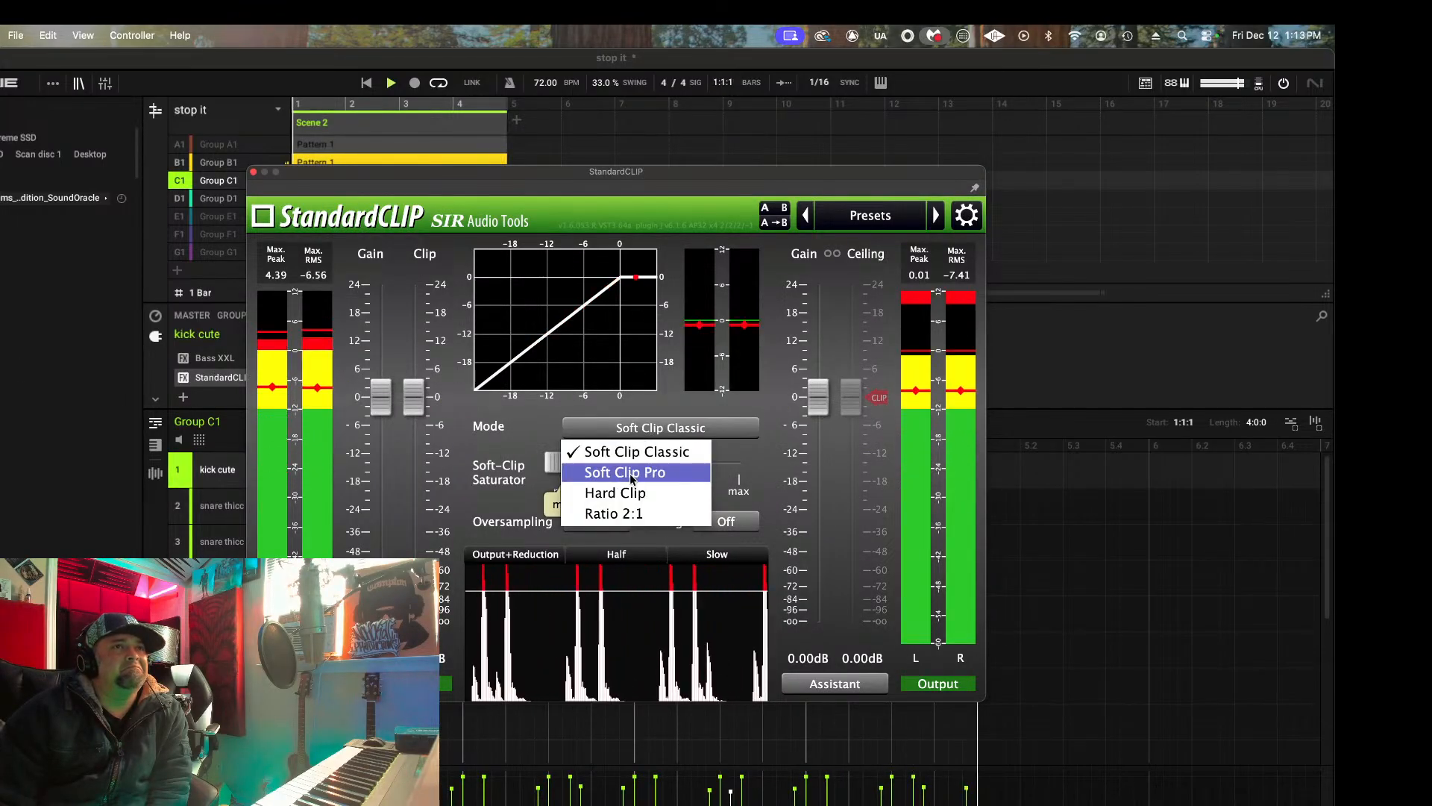
{"action": "left_click", "coordinate": [578, 476]}
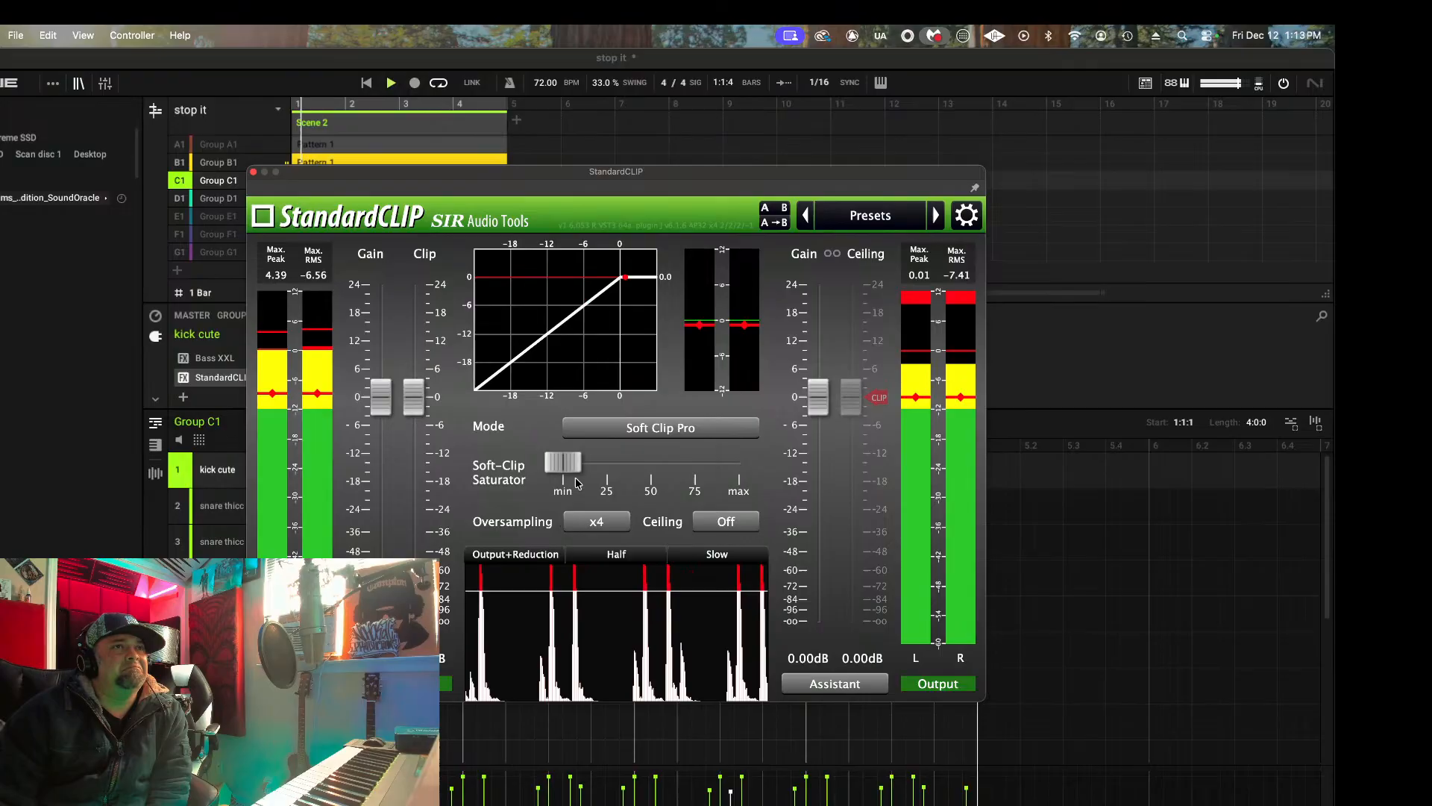
{"action": "left_click", "coordinate": [596, 521]}
{"action": "left_click", "coordinate": [630, 301]}
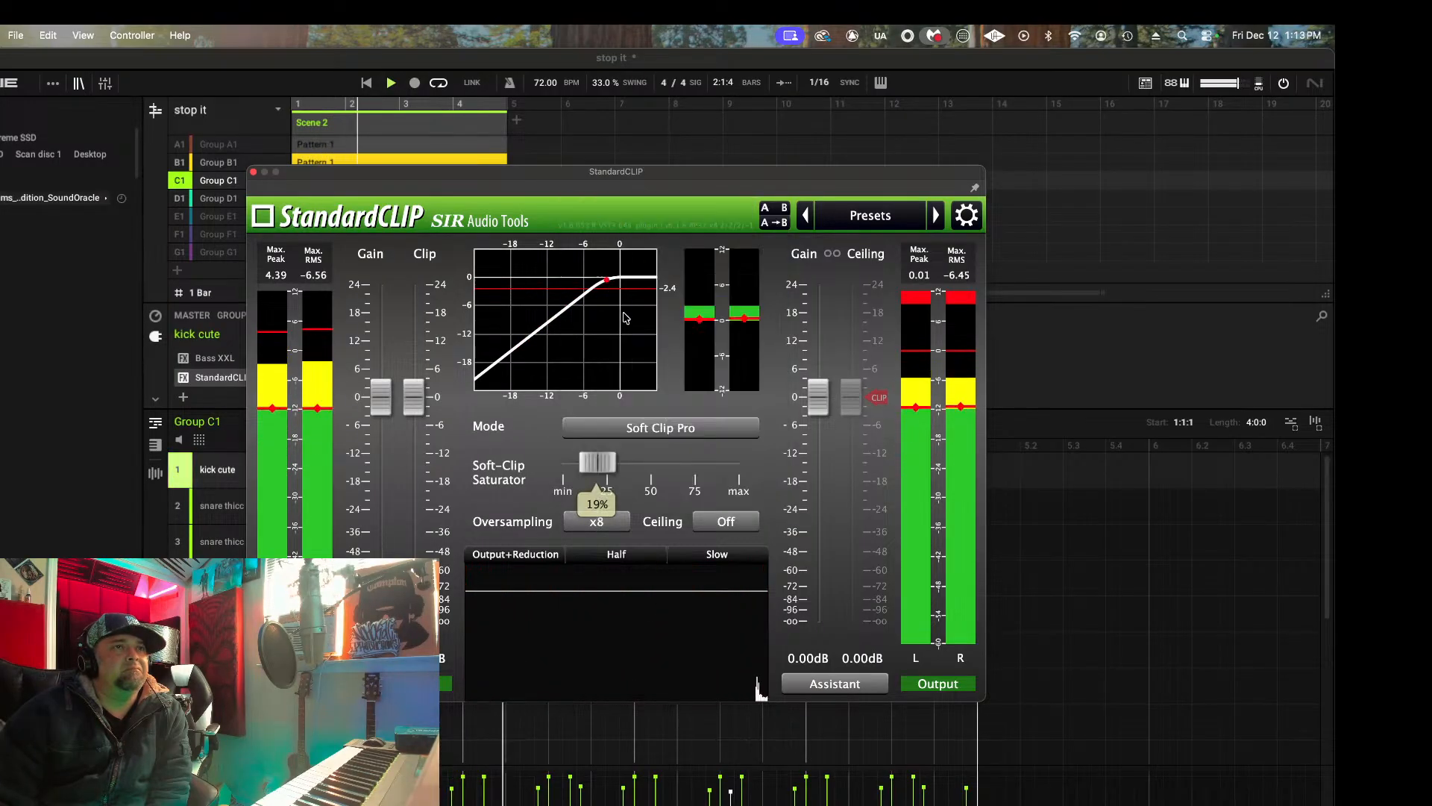
Step: Return StandardCLIP's soft-clip saturator to minimum and lower the clip level to about -1 dB
{"action": "left_click_drag", "start_coordinate": [415, 404], "coordinate": [417, 421]}
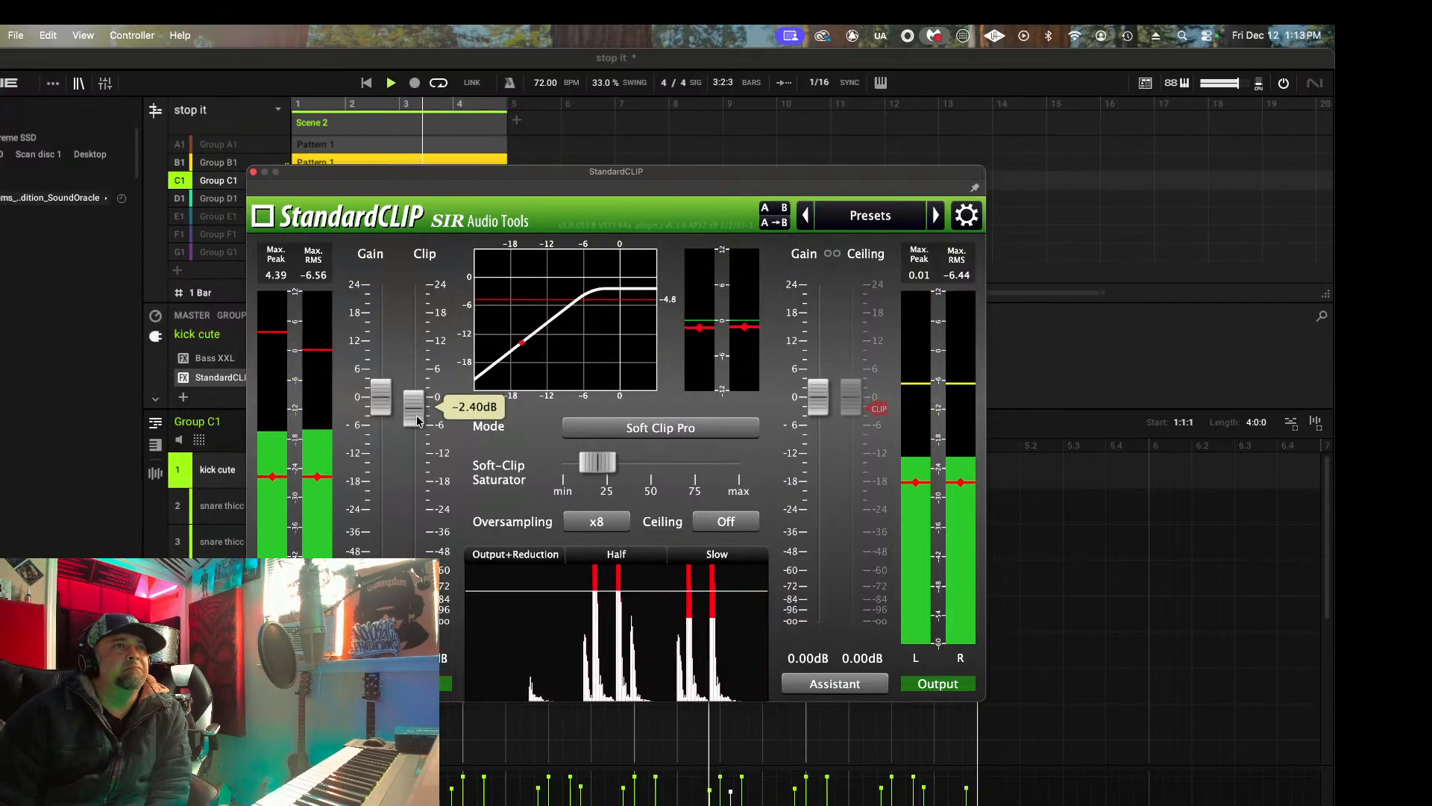
{"action": "left_click_drag", "start_coordinate": [598, 464], "coordinate": [556, 465]}
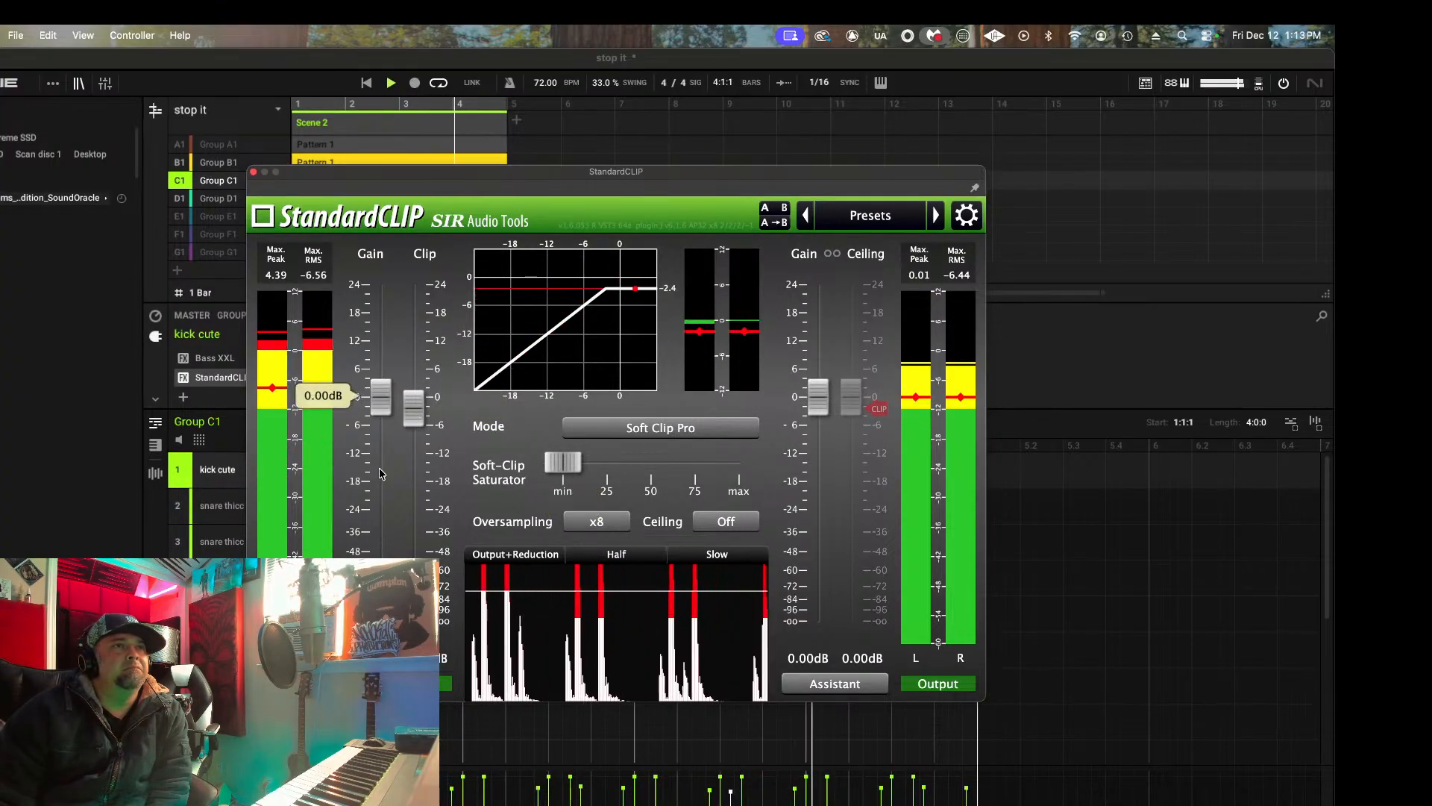
{"action": "left_click_drag", "start_coordinate": [416, 418], "coordinate": [435, 423]}
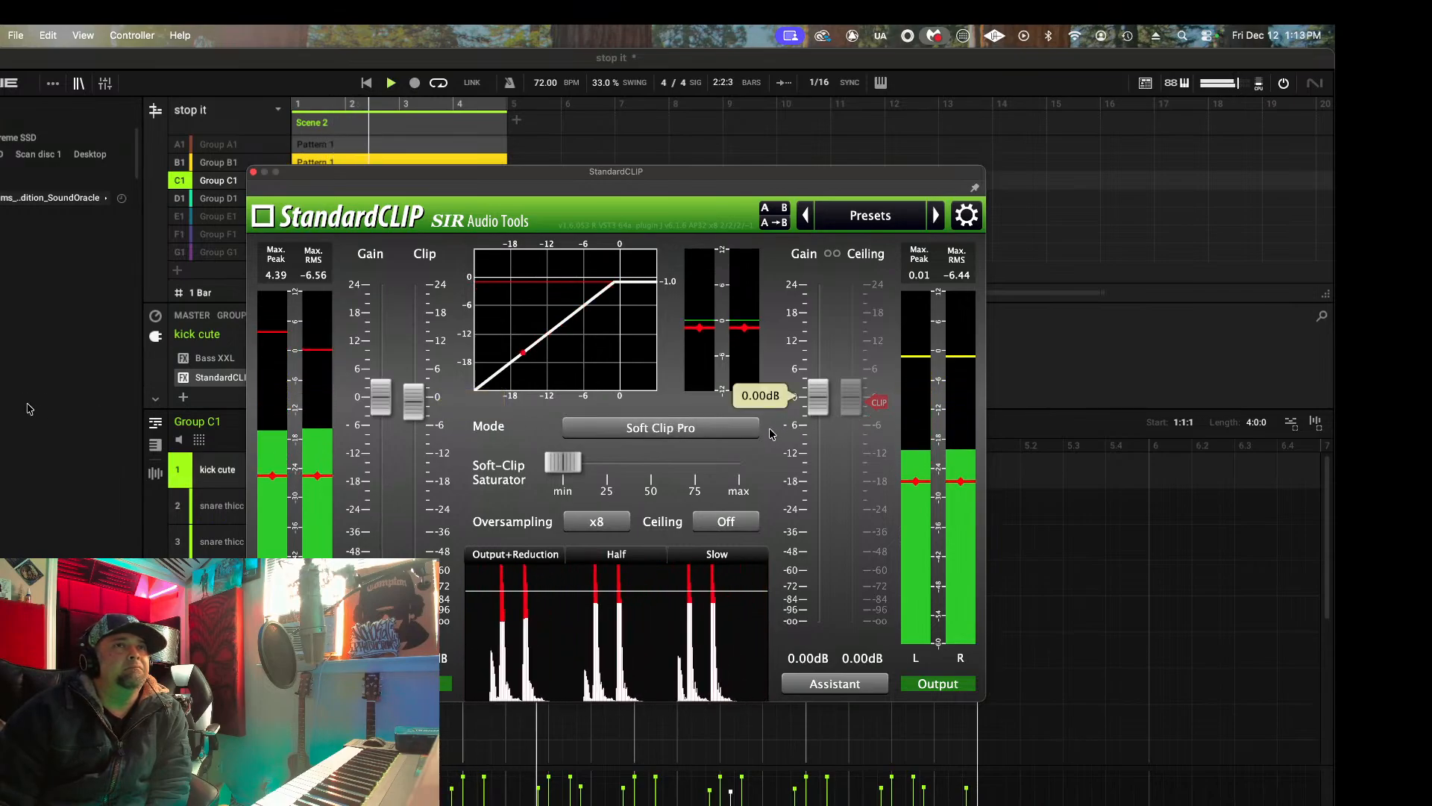
Step: Turn on StandardCLIP's ceiling at -0.40 dB, set the soft-clip saturator to 2%, and close the plugin window
{"action": "left_click", "coordinate": [725, 522]}
{"action": "left_click_drag", "start_coordinate": [850, 397], "coordinate": [848, 411]}
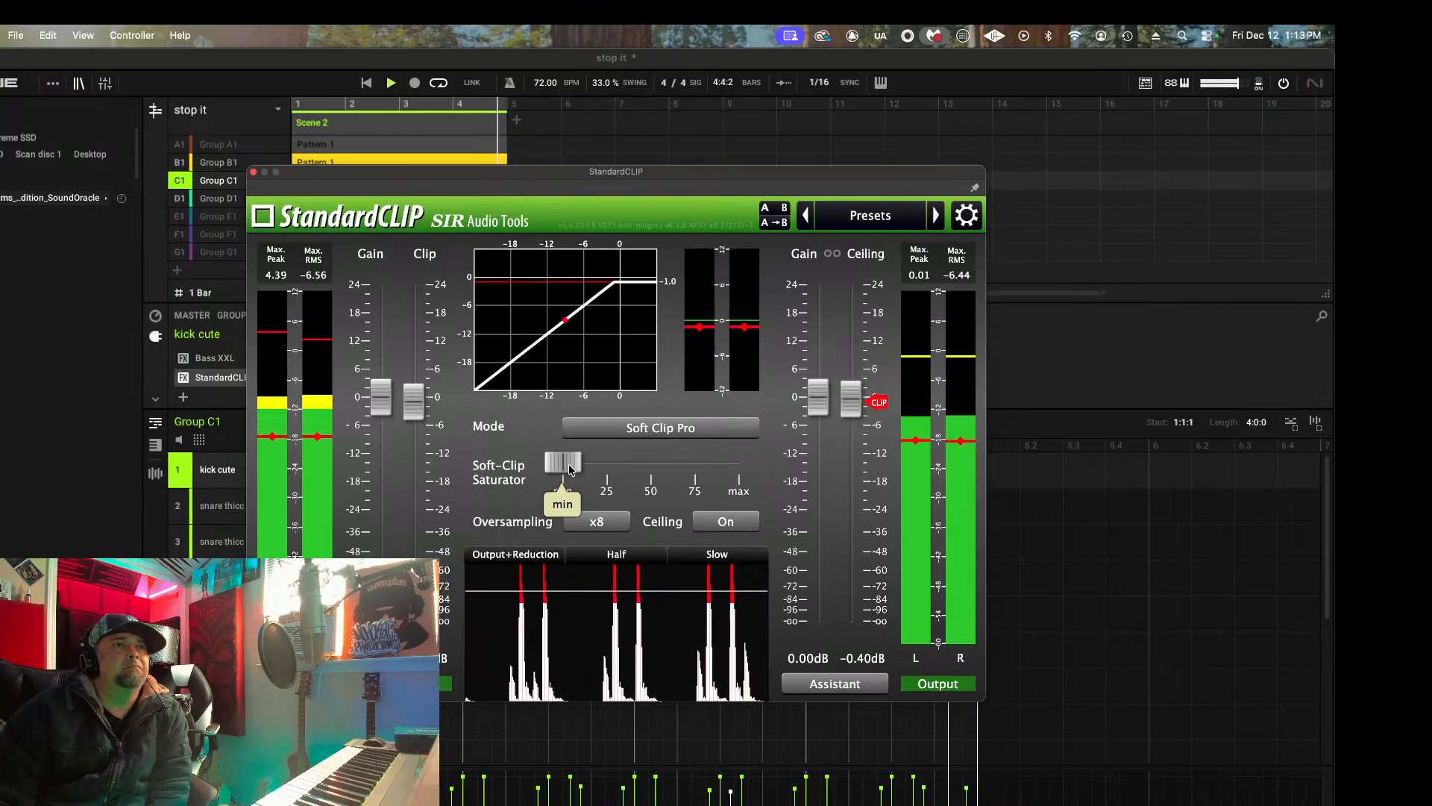
{"action": "left_click_drag", "start_coordinate": [569, 468], "coordinate": [575, 469]}
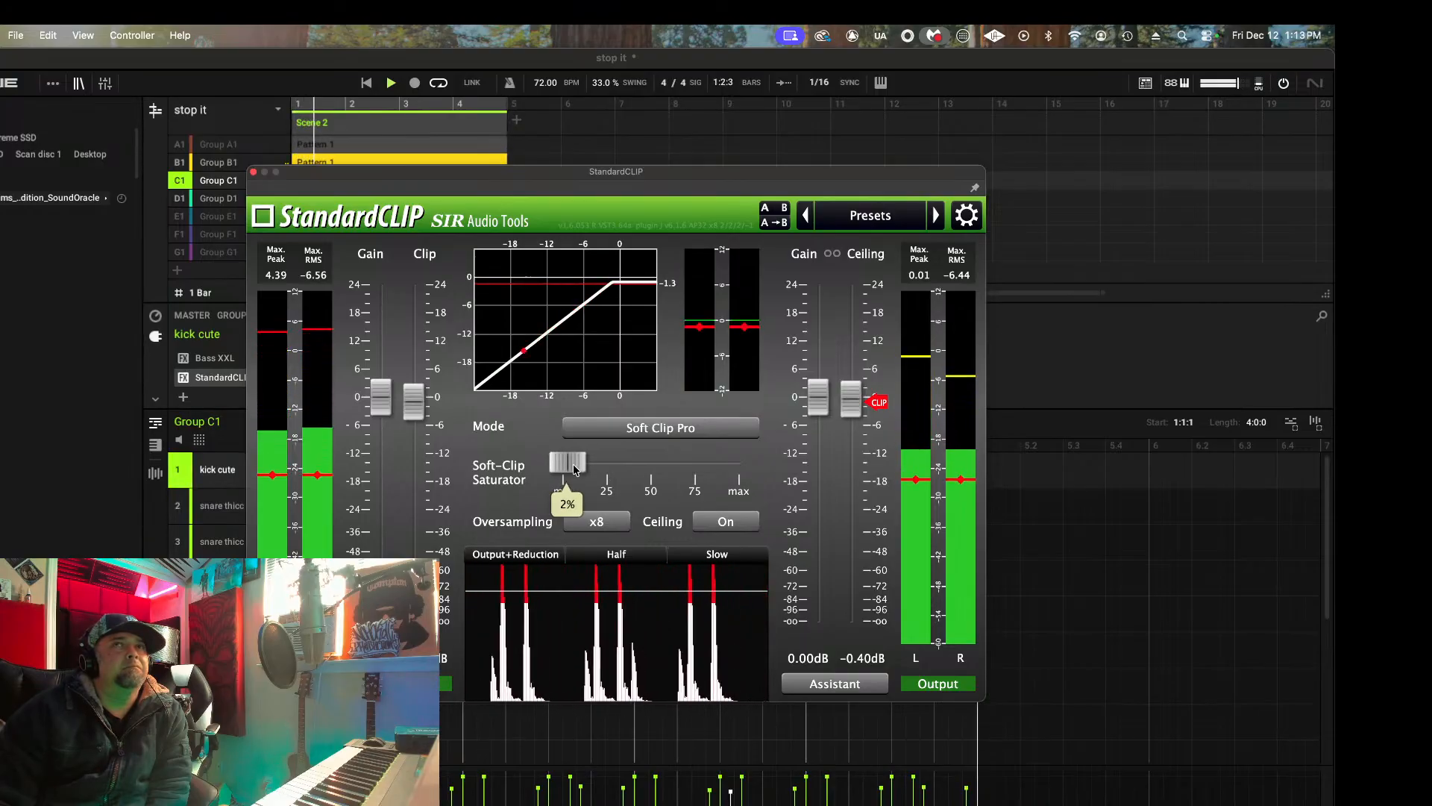
{"action": "left_click", "coordinate": [253, 171]}
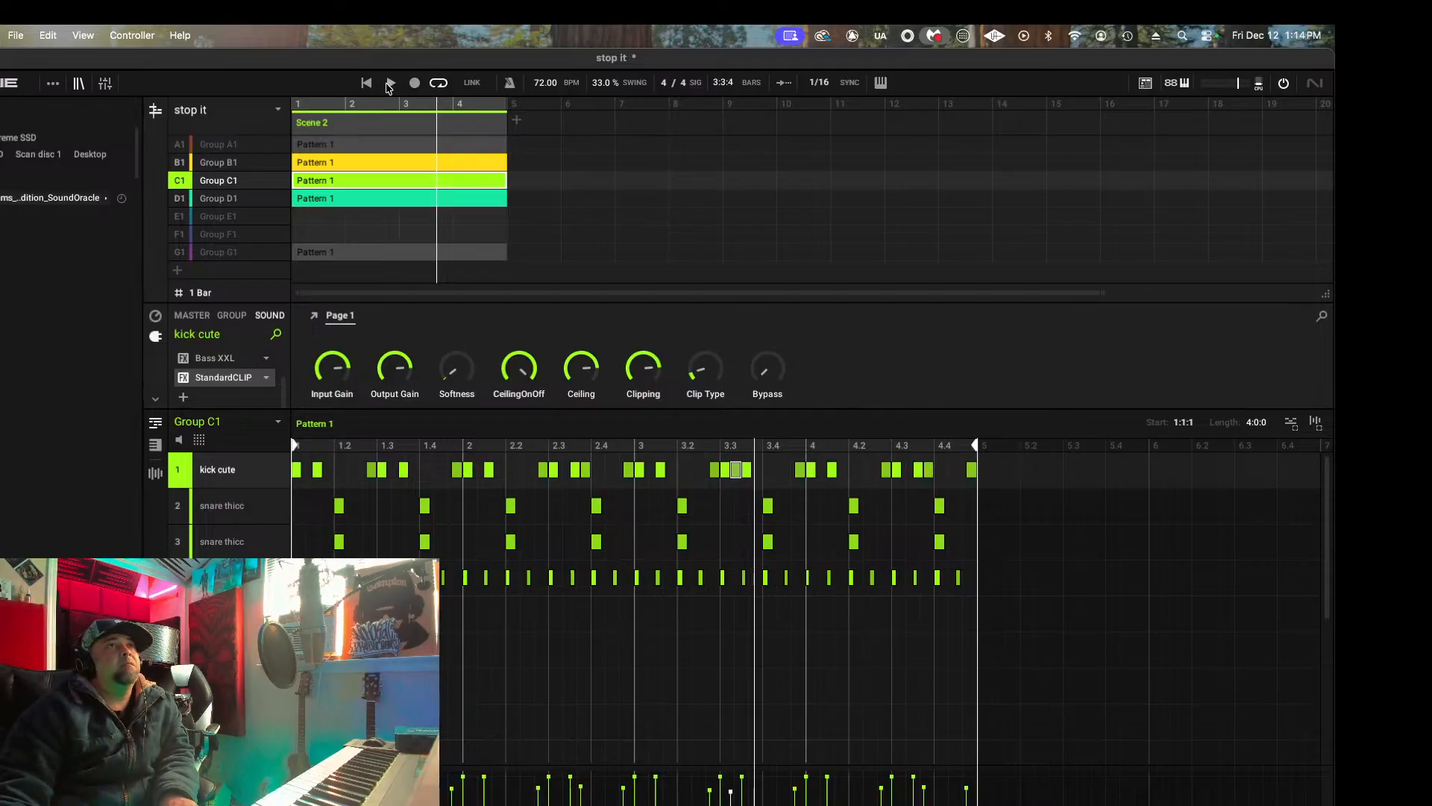
Step: With the beat playing, raise the high cut in the kick's Pro-Q 3 to about 6 kHz and add a 1.27 dB bell cut near 2266 Hz
{"action": "key", "text": "space"}
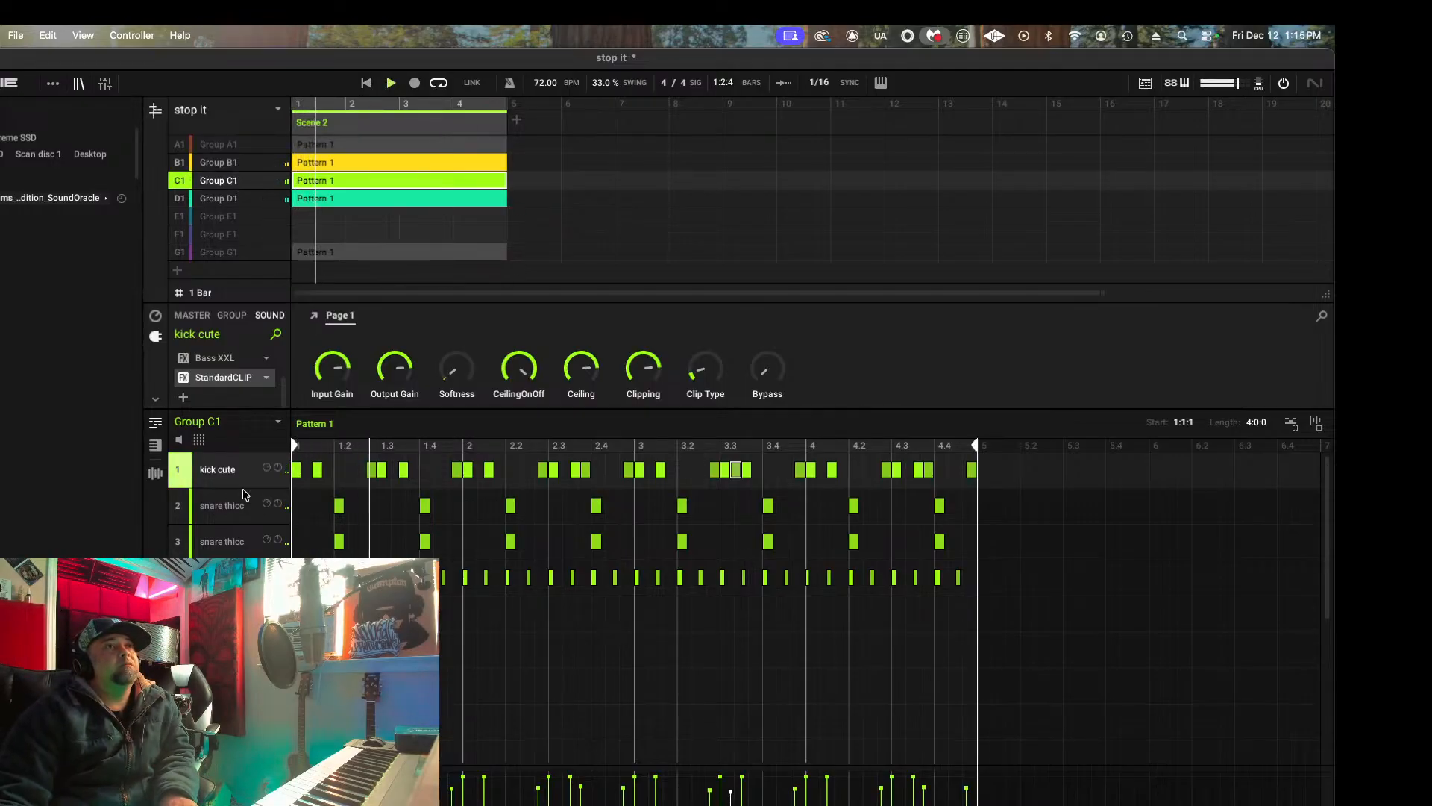
{"action": "scroll", "coordinate": [237, 377], "scroll_direction": "up", "scroll_amount": 2}
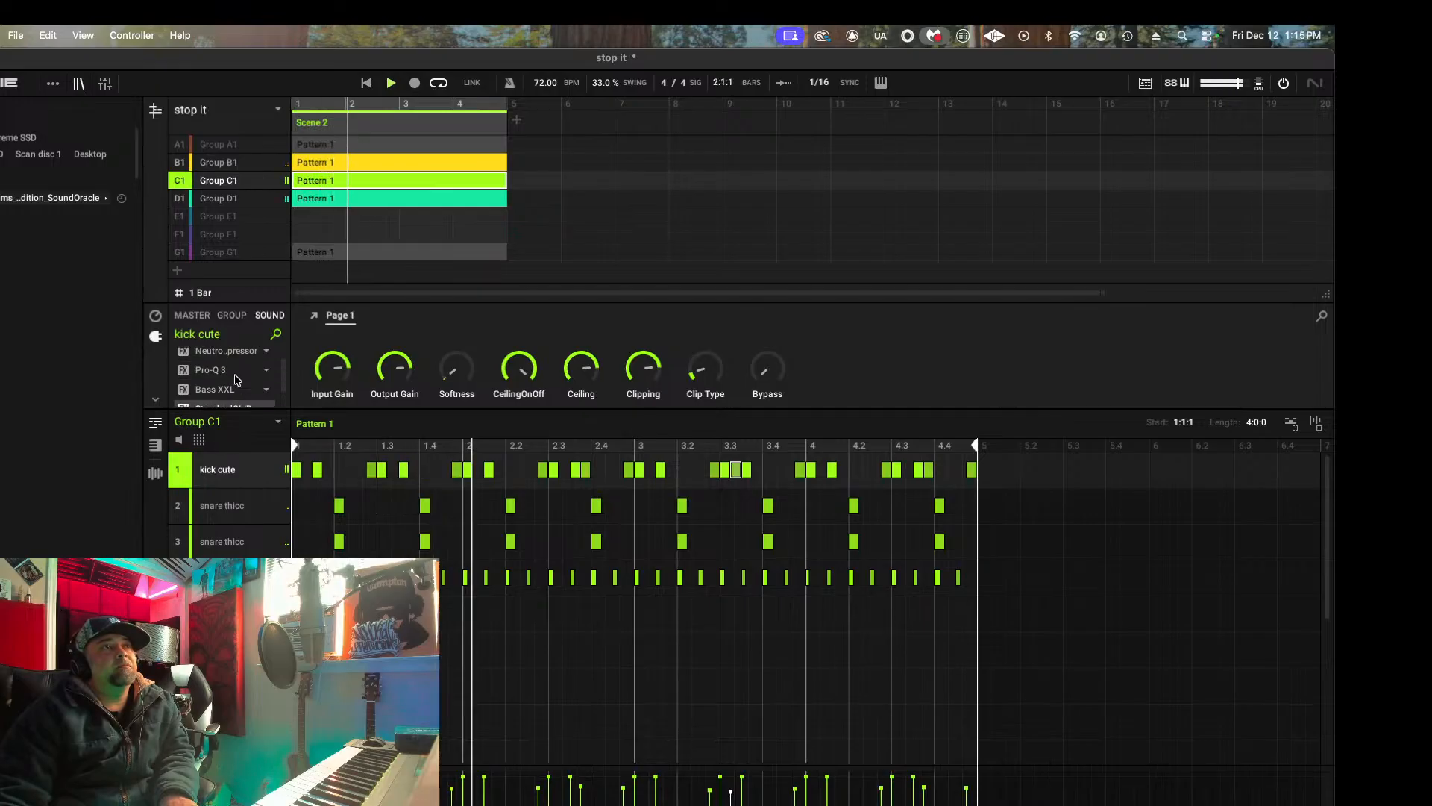
{"action": "left_click", "coordinate": [224, 370]}
{"action": "left_click", "coordinate": [314, 317]}
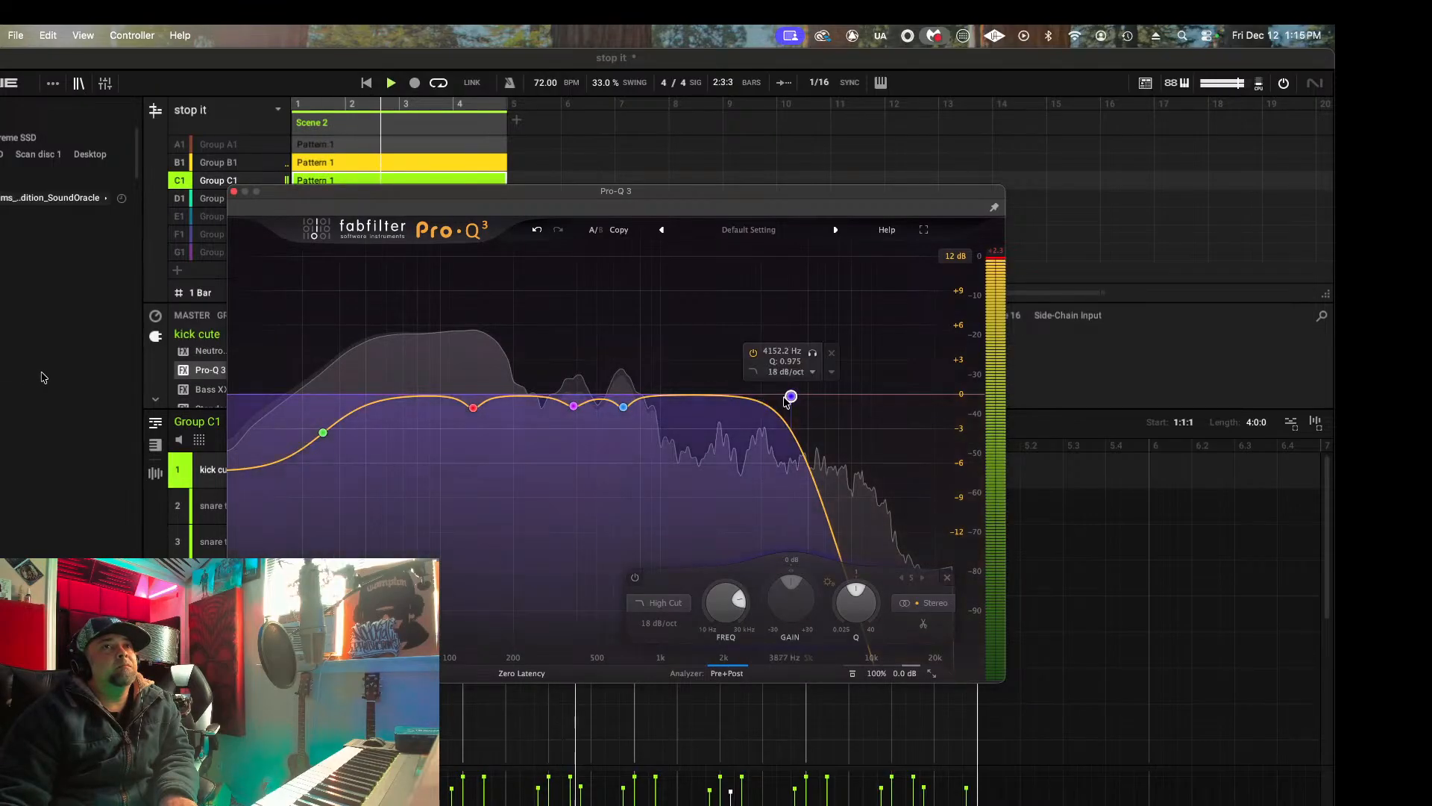
{"action": "left_click_drag", "start_coordinate": [790, 396], "coordinate": [735, 408]}
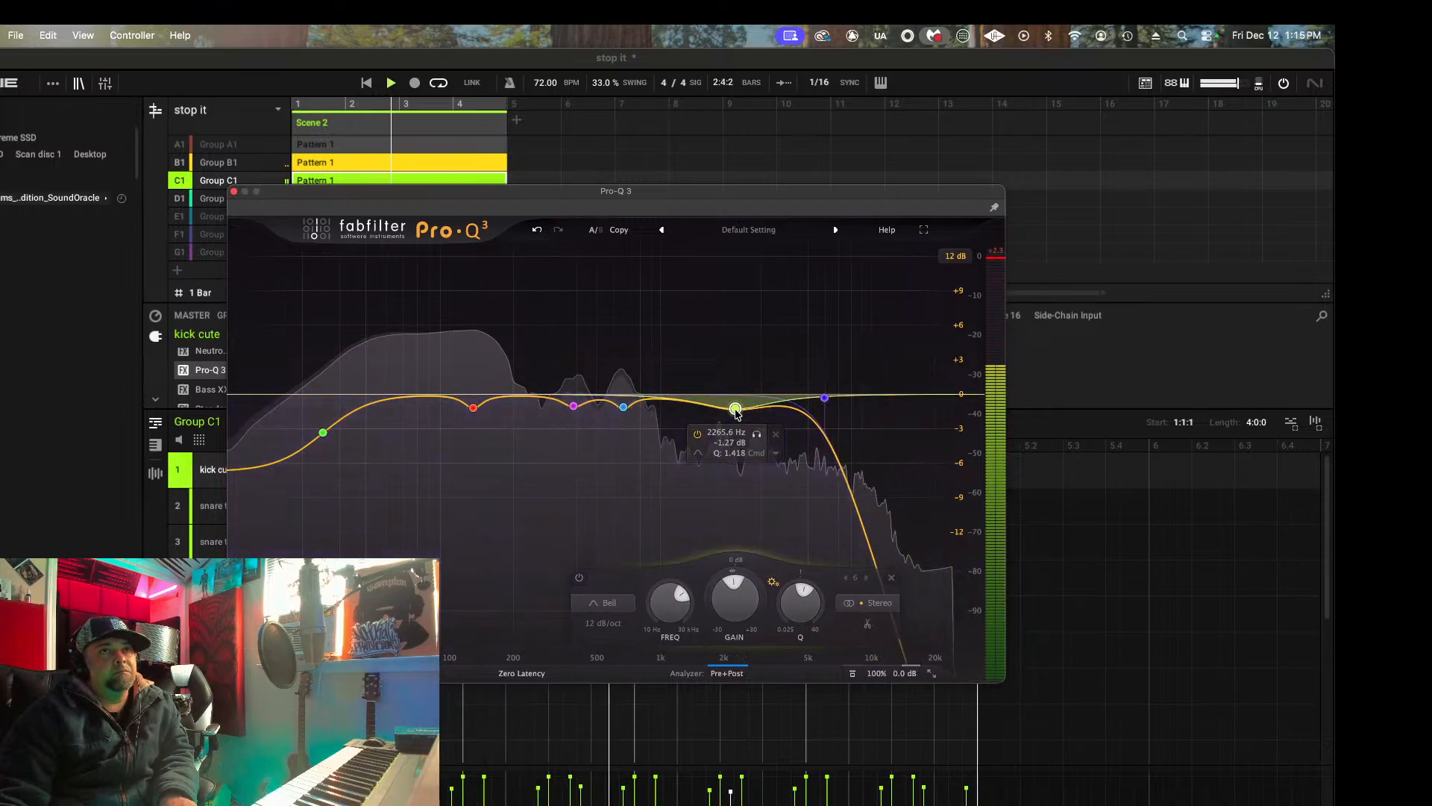
Step: Reset Pro-Q 3's peak meter, lower its output level to -1.1 dB while trying auto gain, and close the plugin window
{"action": "left_click", "coordinate": [1000, 258]}
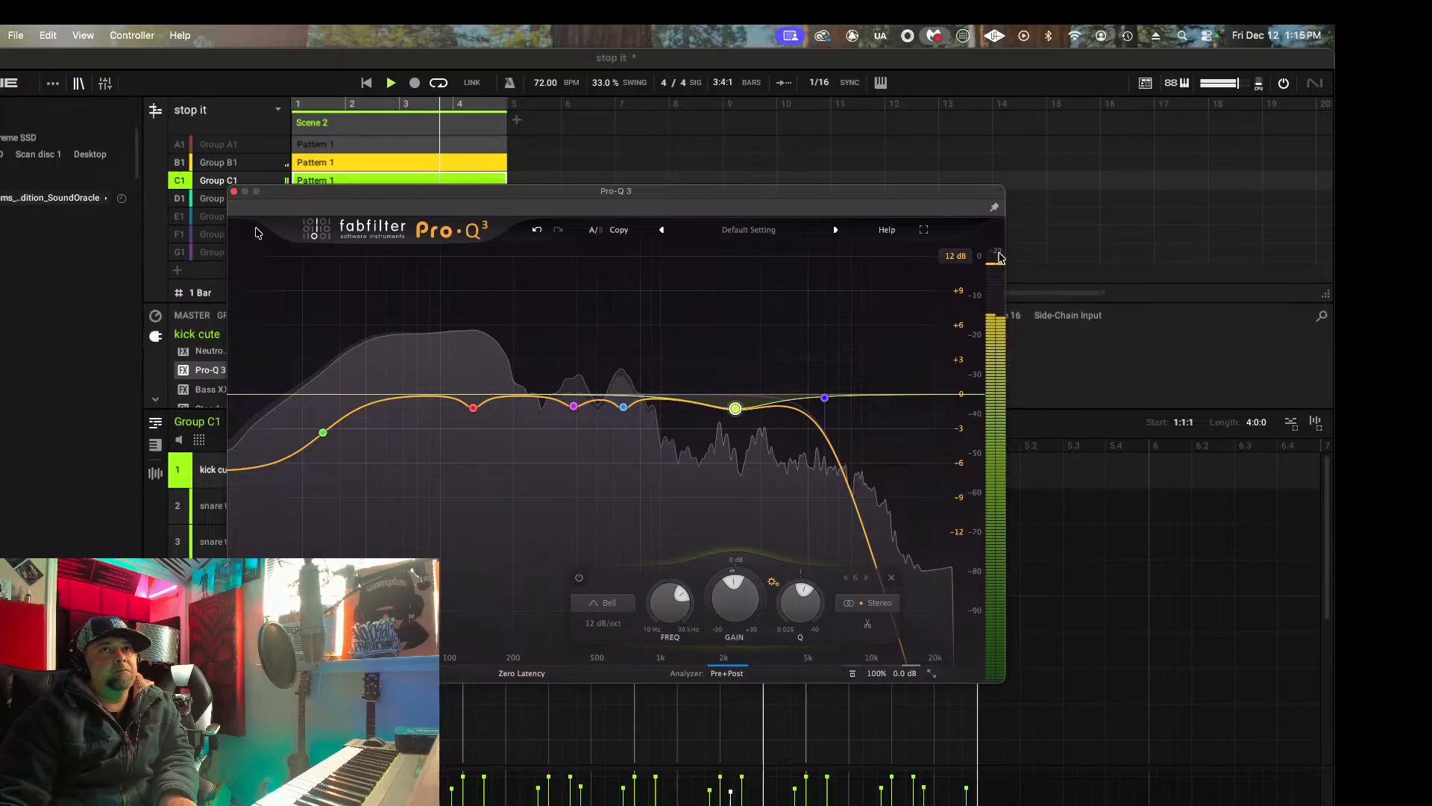
{"action": "mouse_move", "coordinate": [895, 624]}
{"action": "left_click_drag", "start_coordinate": [895, 623], "coordinate": [900, 643]}
{"action": "left_click", "coordinate": [893, 658]}
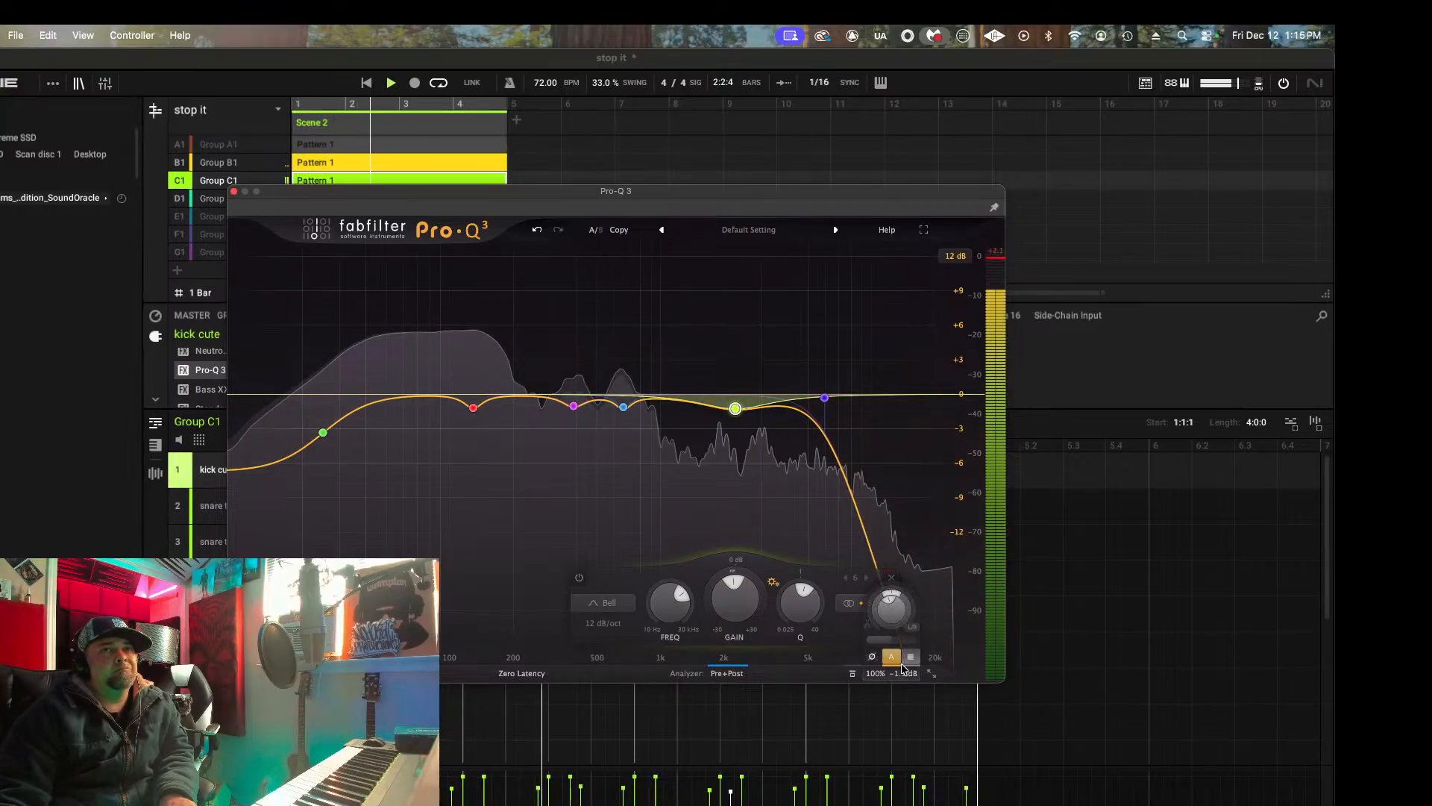
{"action": "left_click", "coordinate": [894, 659]}
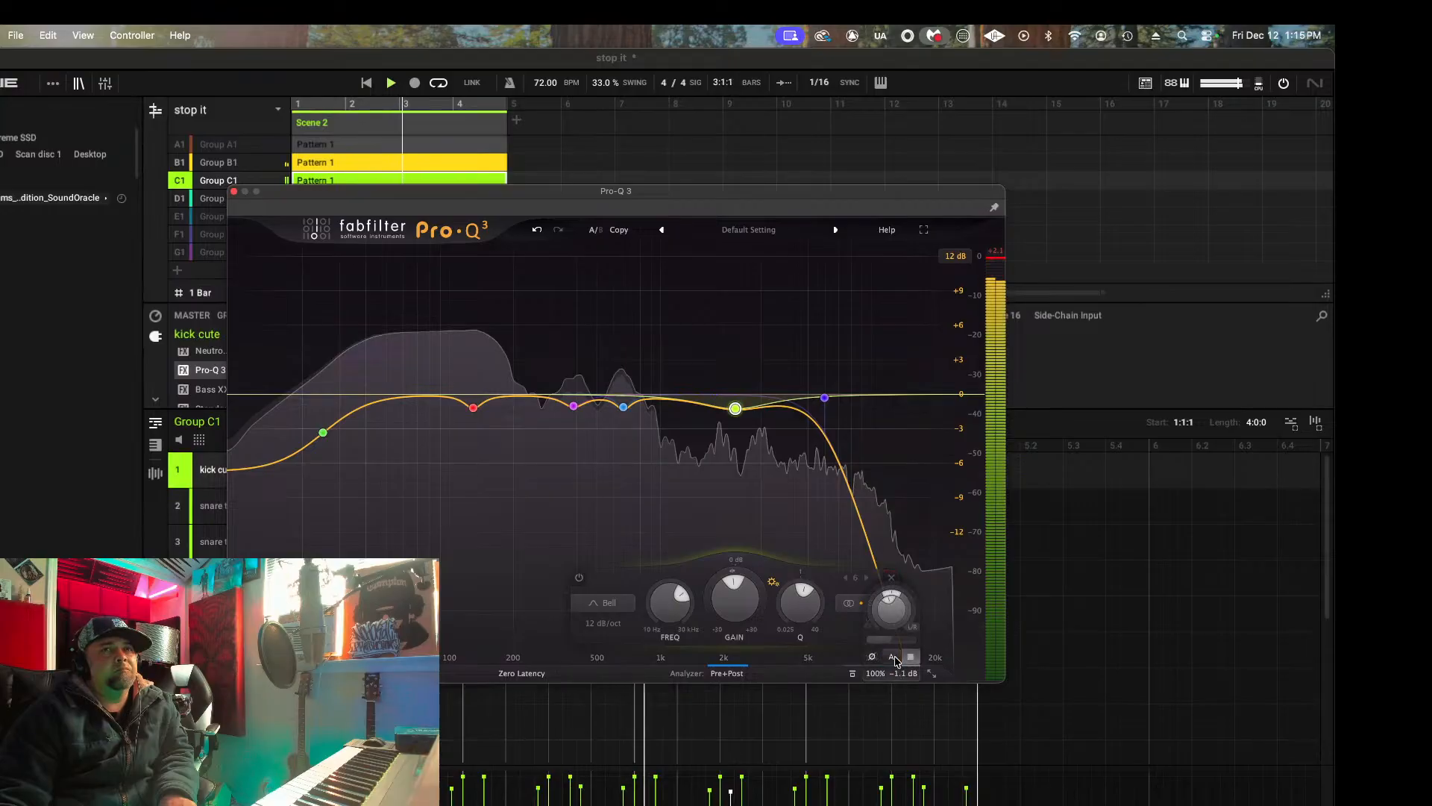
{"action": "left_click", "coordinate": [873, 658]}
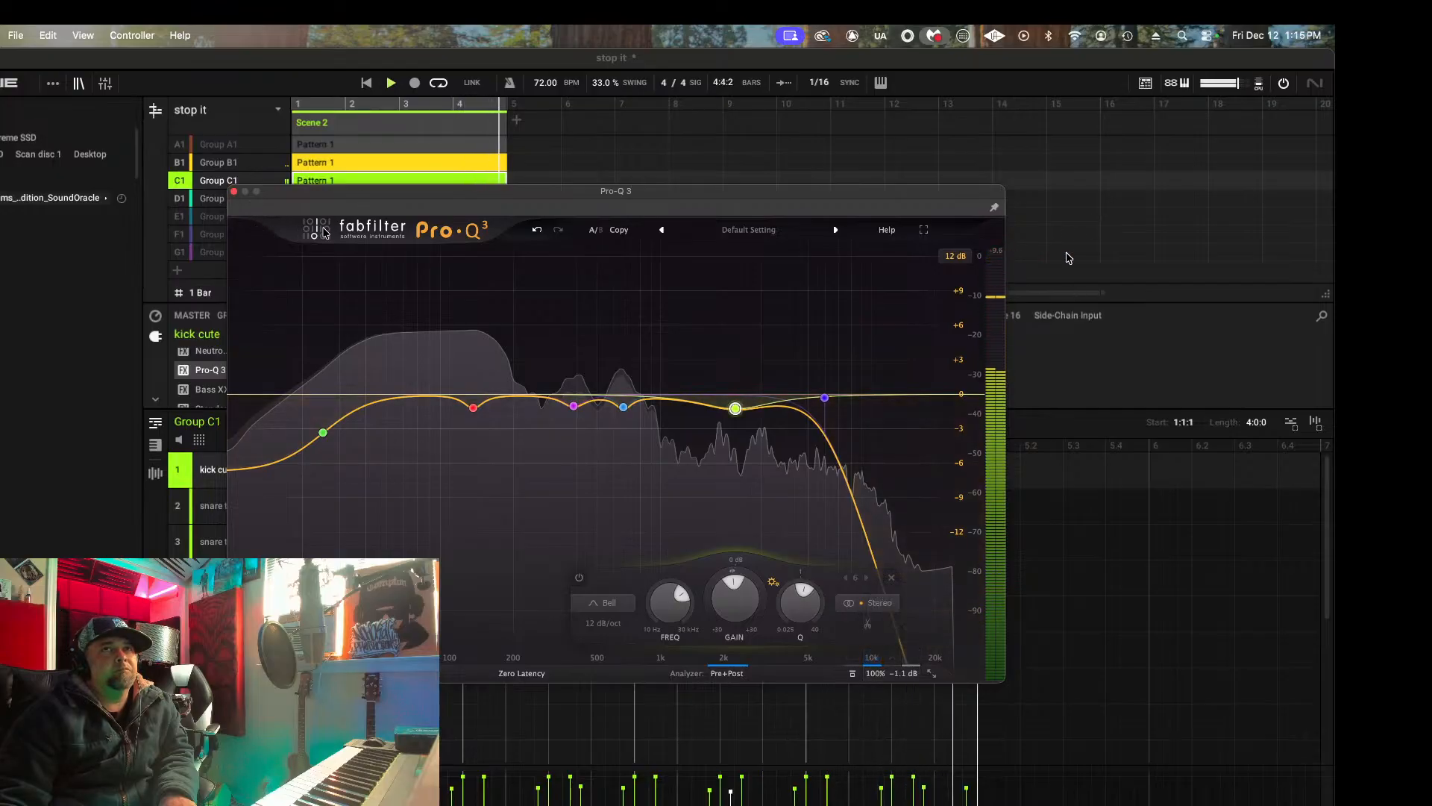
{"action": "left_click", "coordinate": [233, 191]}
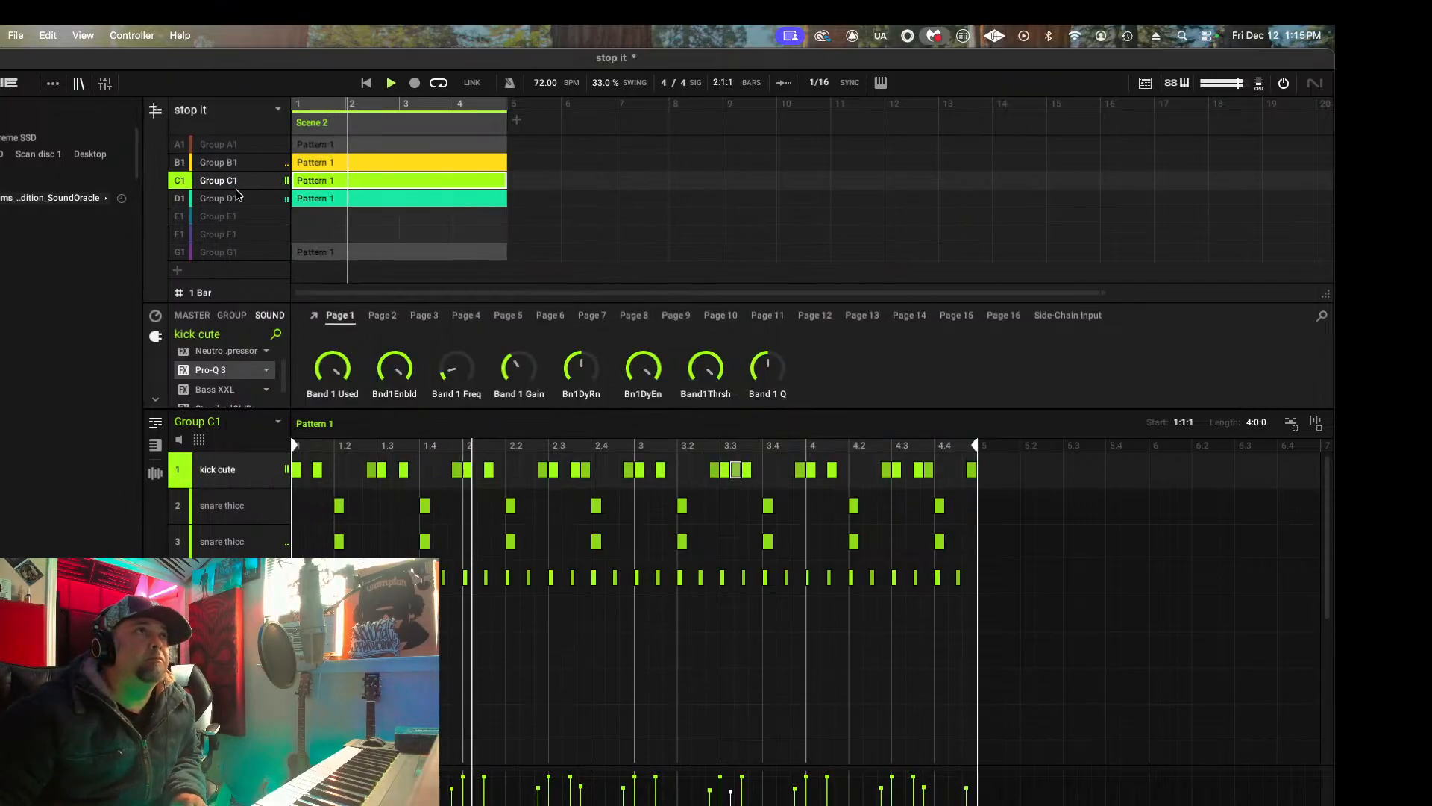
Step: Select Group B1 to bring up its bass sound and effect chain
{"action": "left_click", "coordinate": [232, 163]}
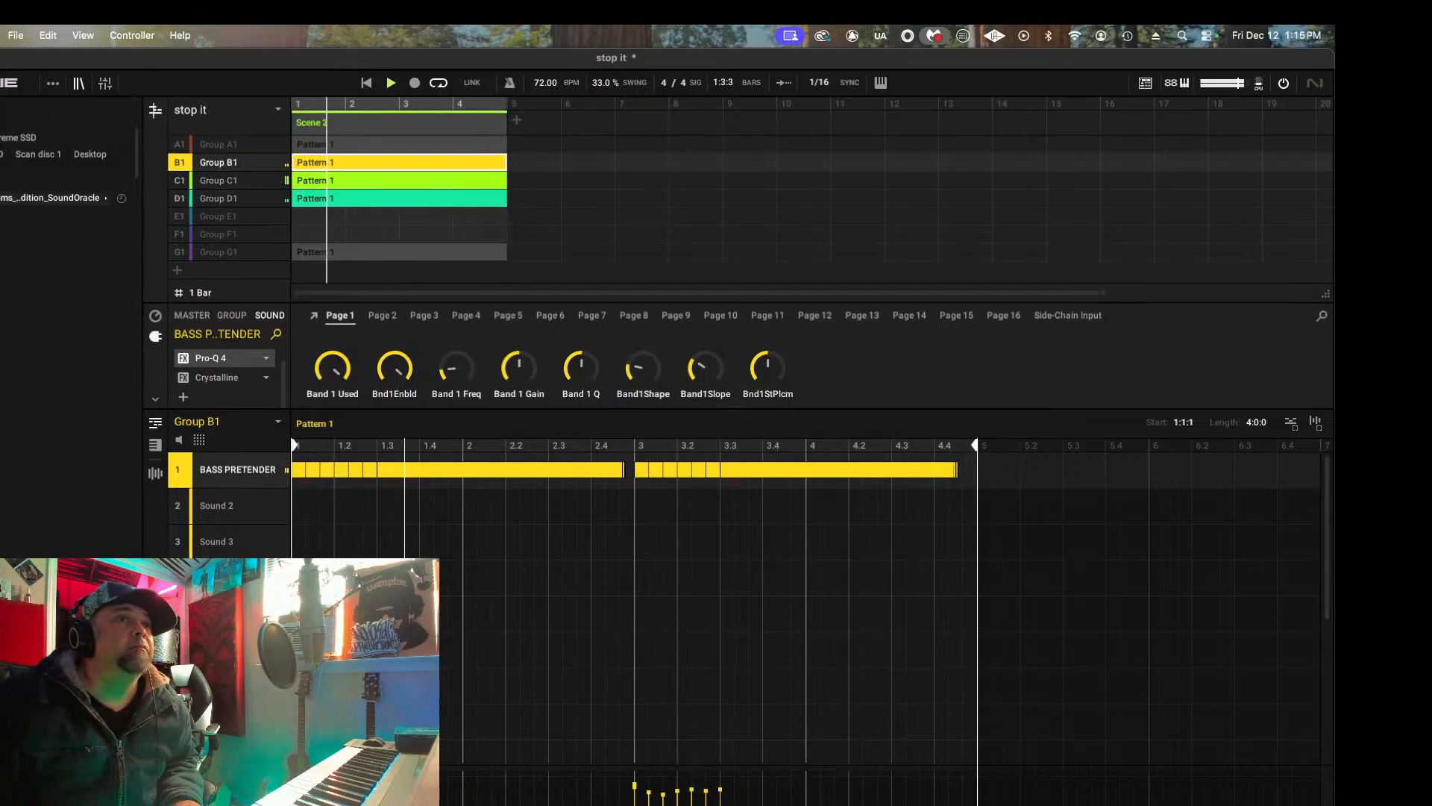
Step: Switch to Streamlabs Desktop, resize its window, and narrow the Maschine window so the live chat shows beside it
{"action": "left_click", "coordinate": [575, 772]}
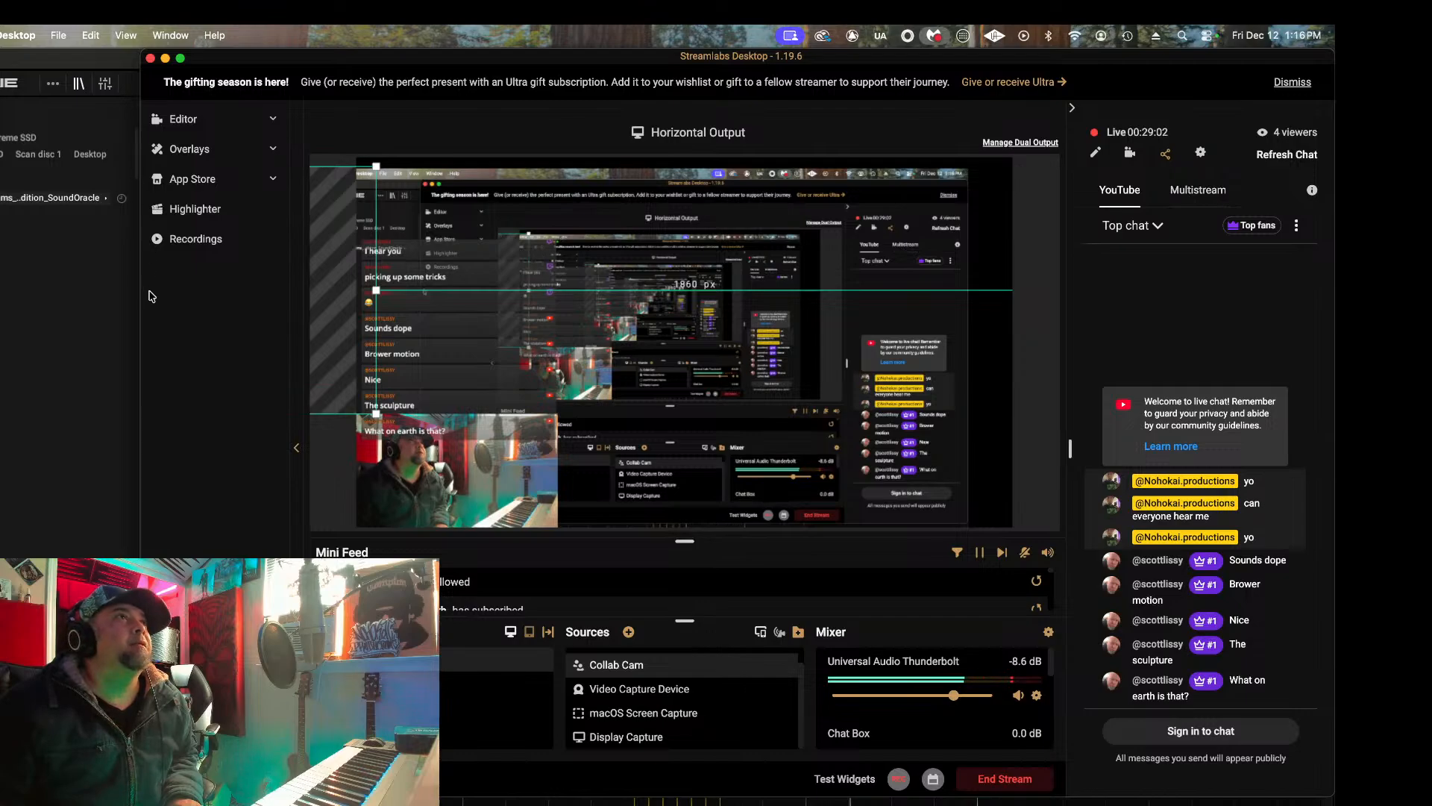
{"action": "left_click_drag", "start_coordinate": [140, 293], "coordinate": [738, 293]}
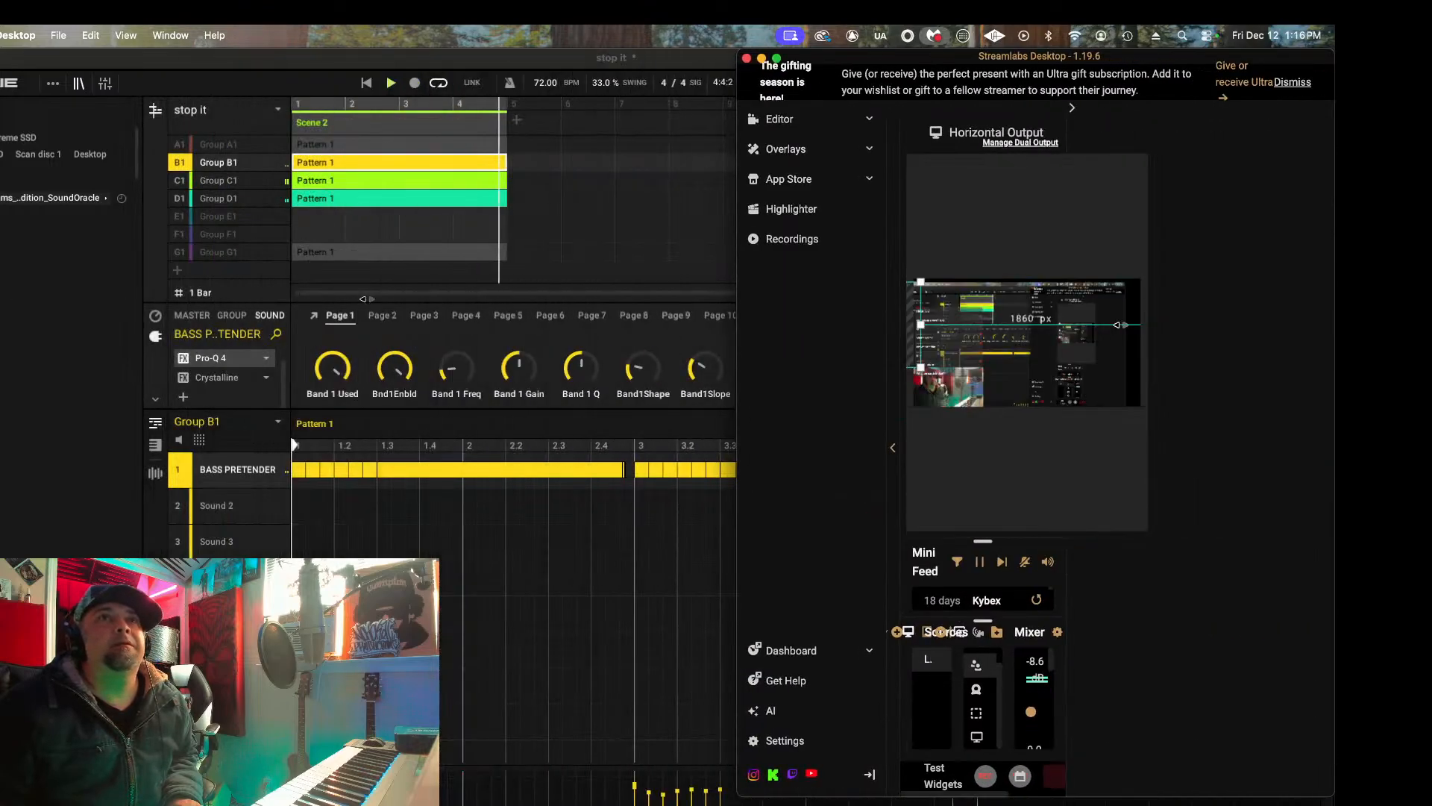
{"action": "left_click_drag", "start_coordinate": [1224, 36], "coordinate": [1015, 61]}
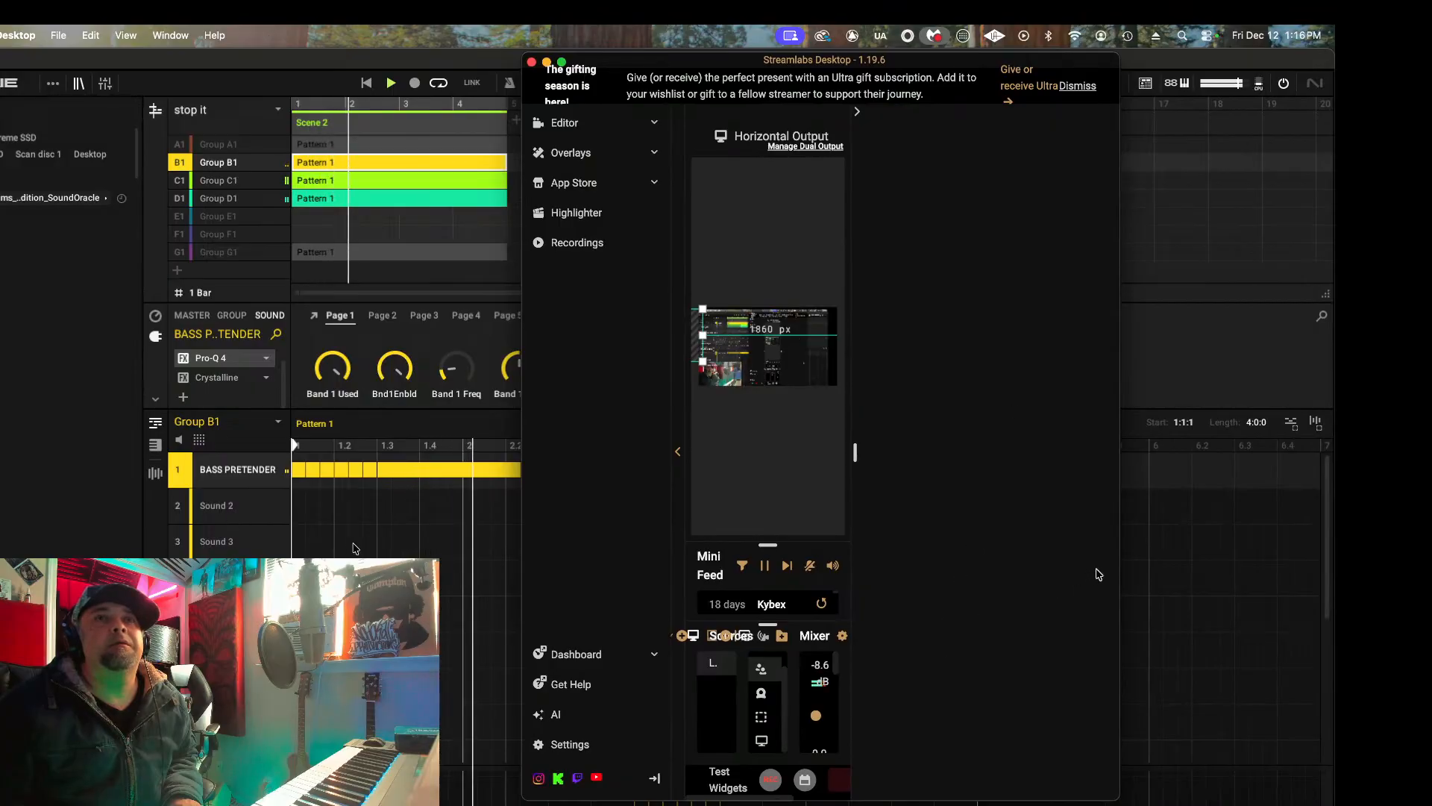
{"action": "left_click_drag", "start_coordinate": [1119, 566], "coordinate": [1335, 567]}
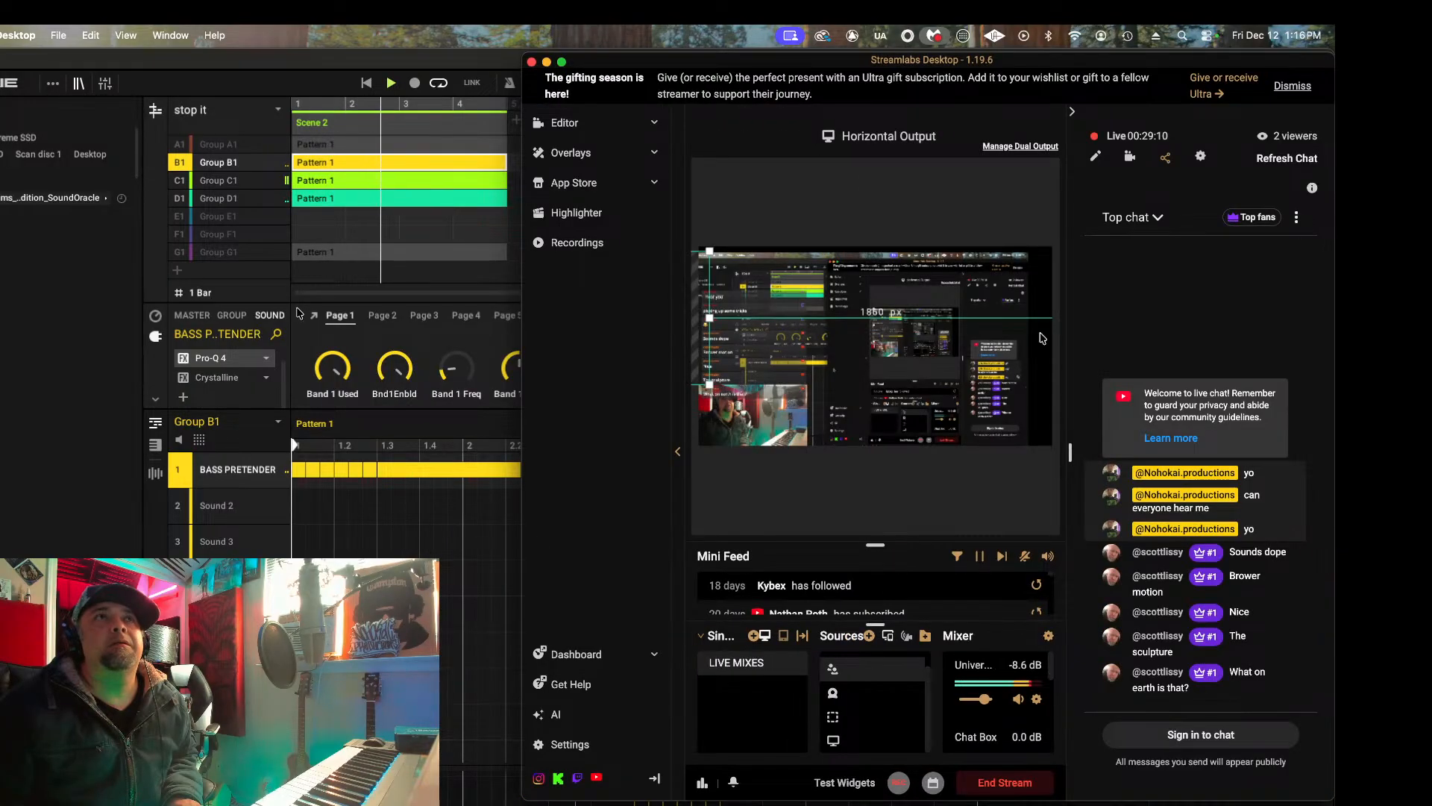
{"action": "left_click", "coordinate": [485, 49]}
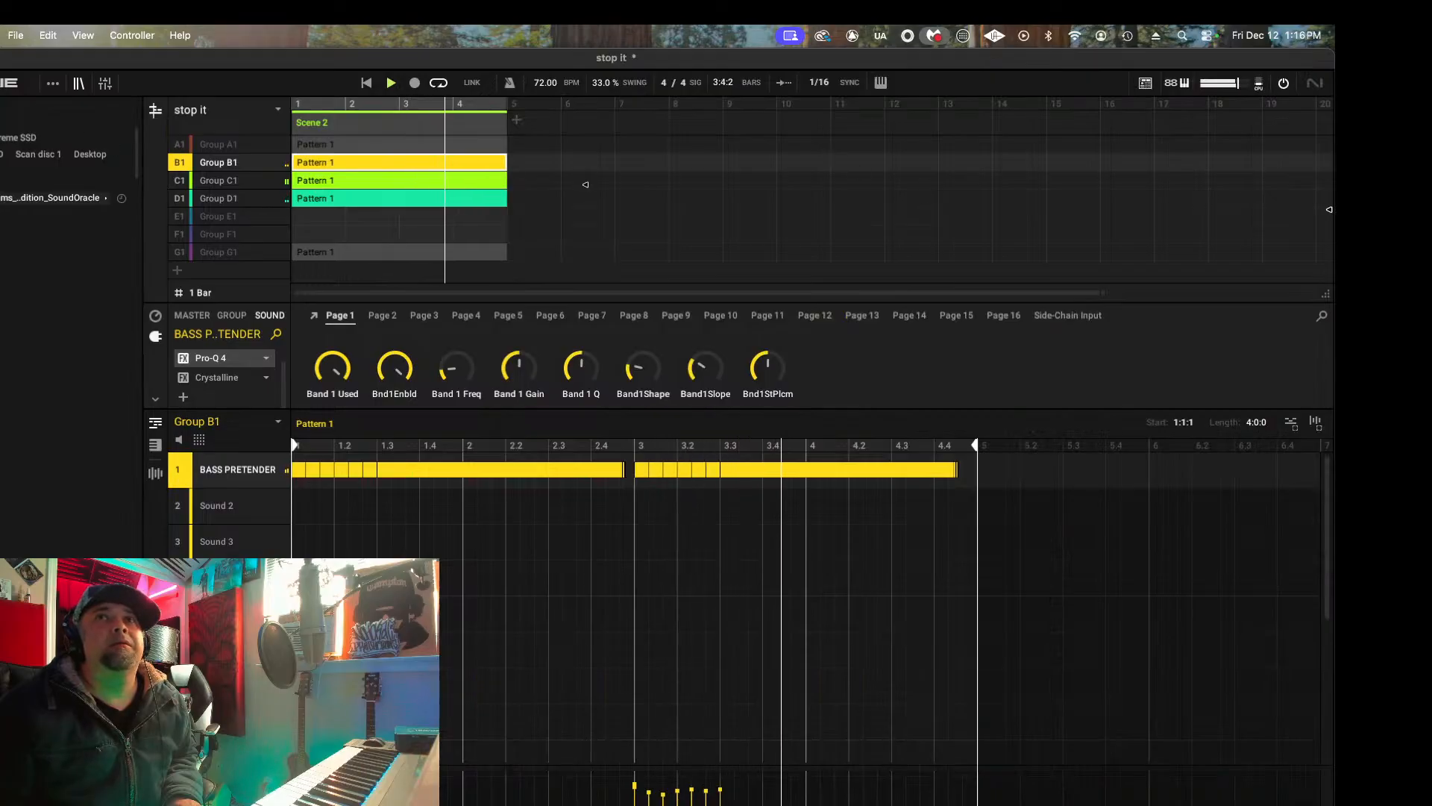
{"action": "left_click_drag", "start_coordinate": [1331, 206], "coordinate": [1068, 256]}
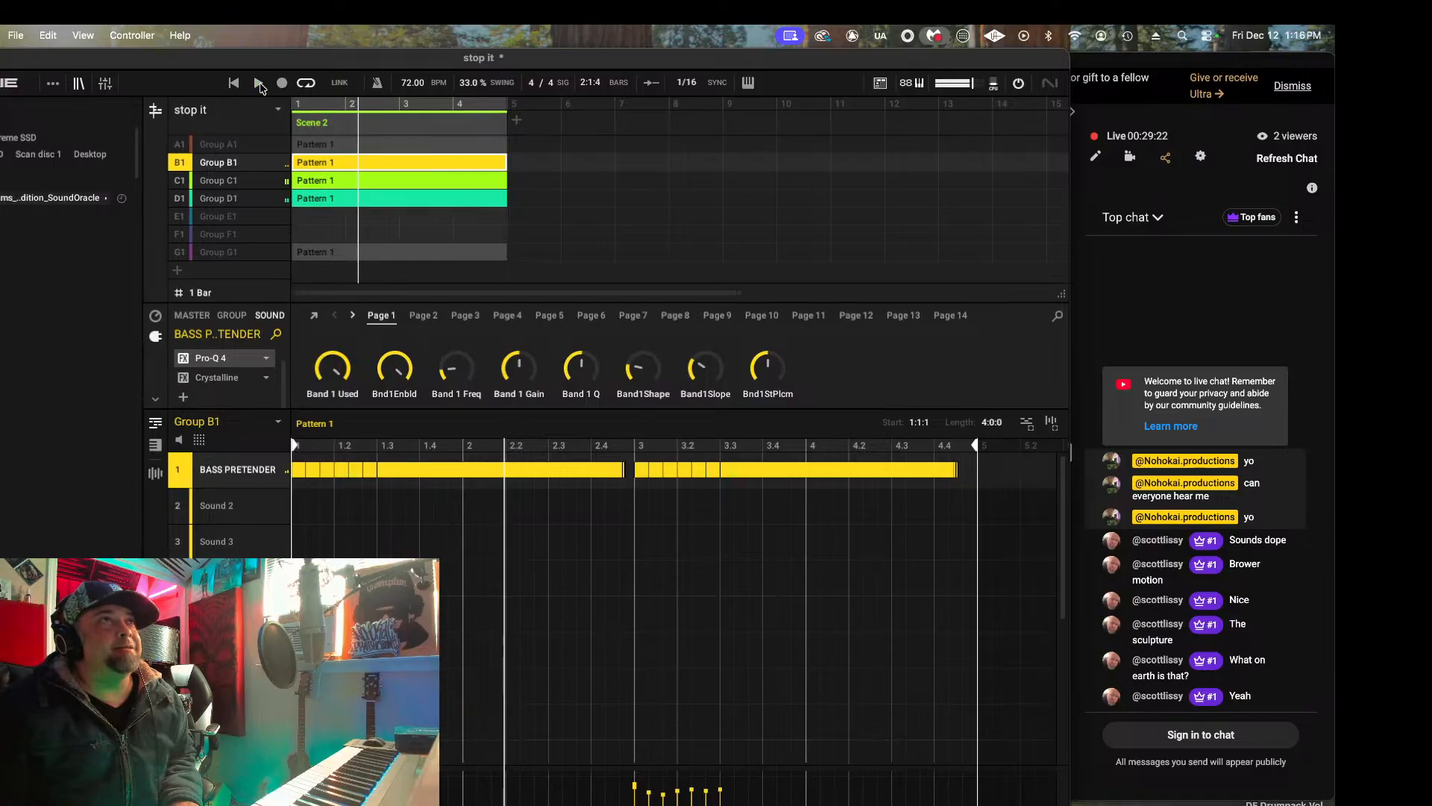
Step: Stop playback and show the master channel's effect chain
{"action": "left_click", "coordinate": [258, 84]}
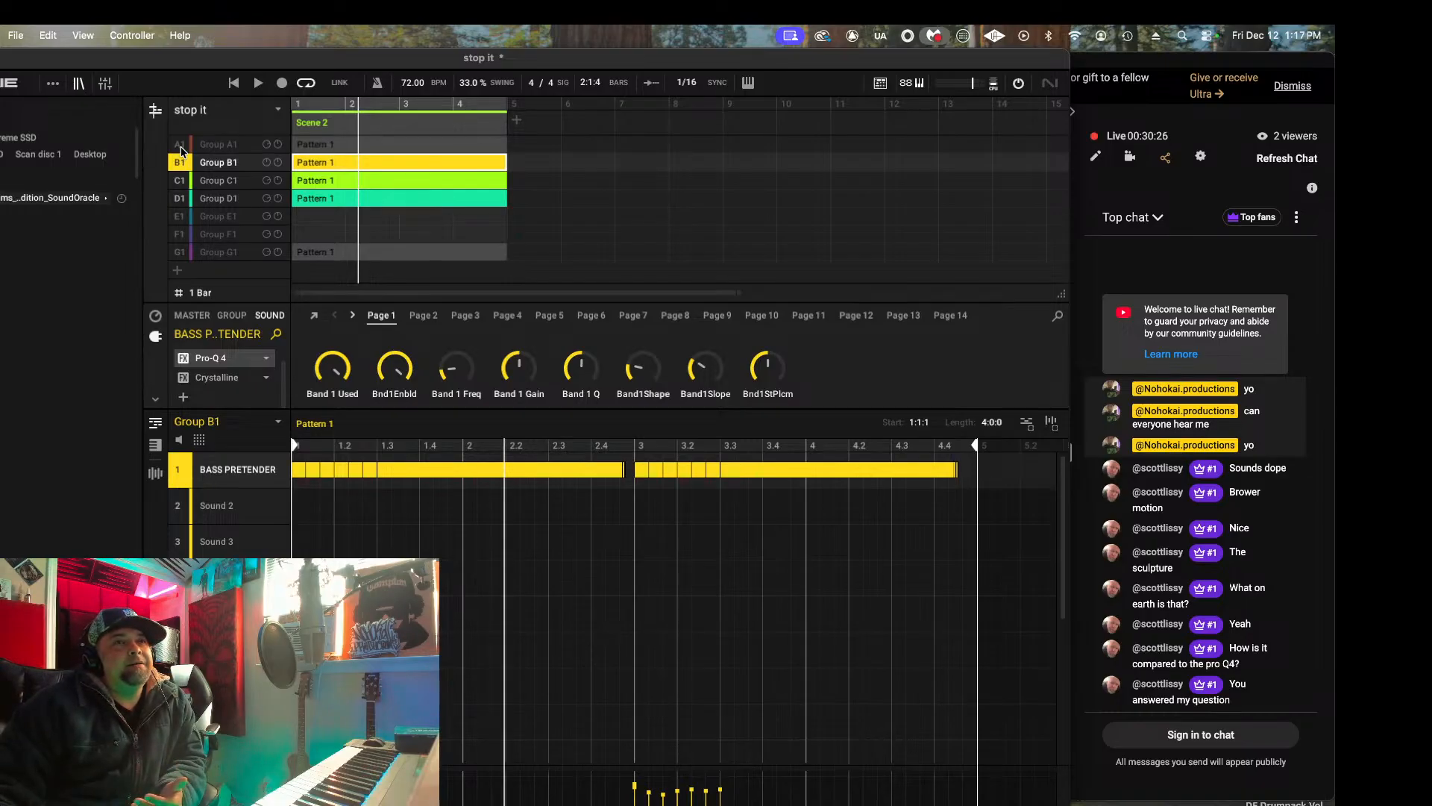
{"action": "left_click", "coordinate": [198, 319]}
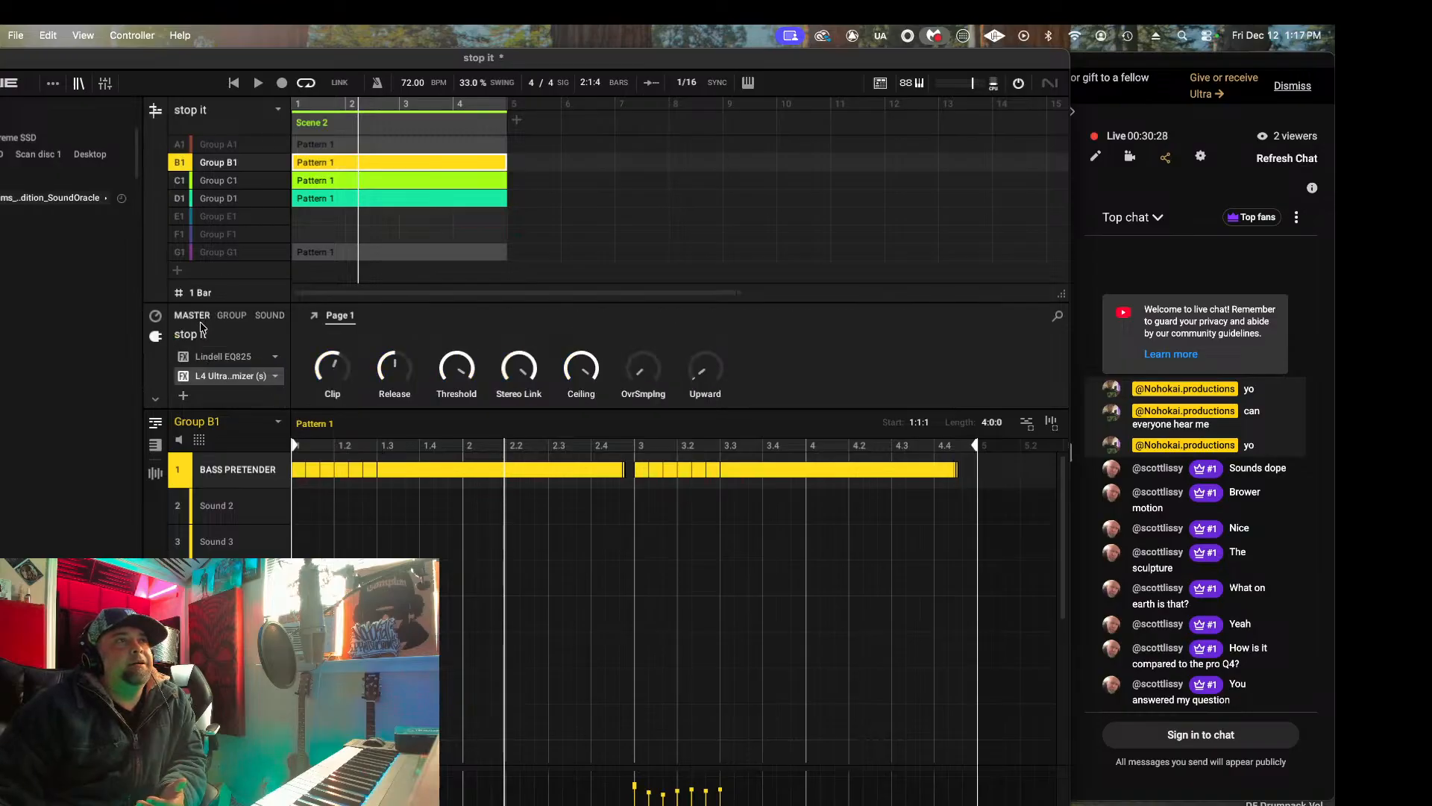
Step: Open the master channel's Lindell EQ825, move its window clear of the live chat, examine the EQ curve, and close it
{"action": "left_click", "coordinate": [272, 357]}
{"action": "left_click", "coordinate": [314, 317]}
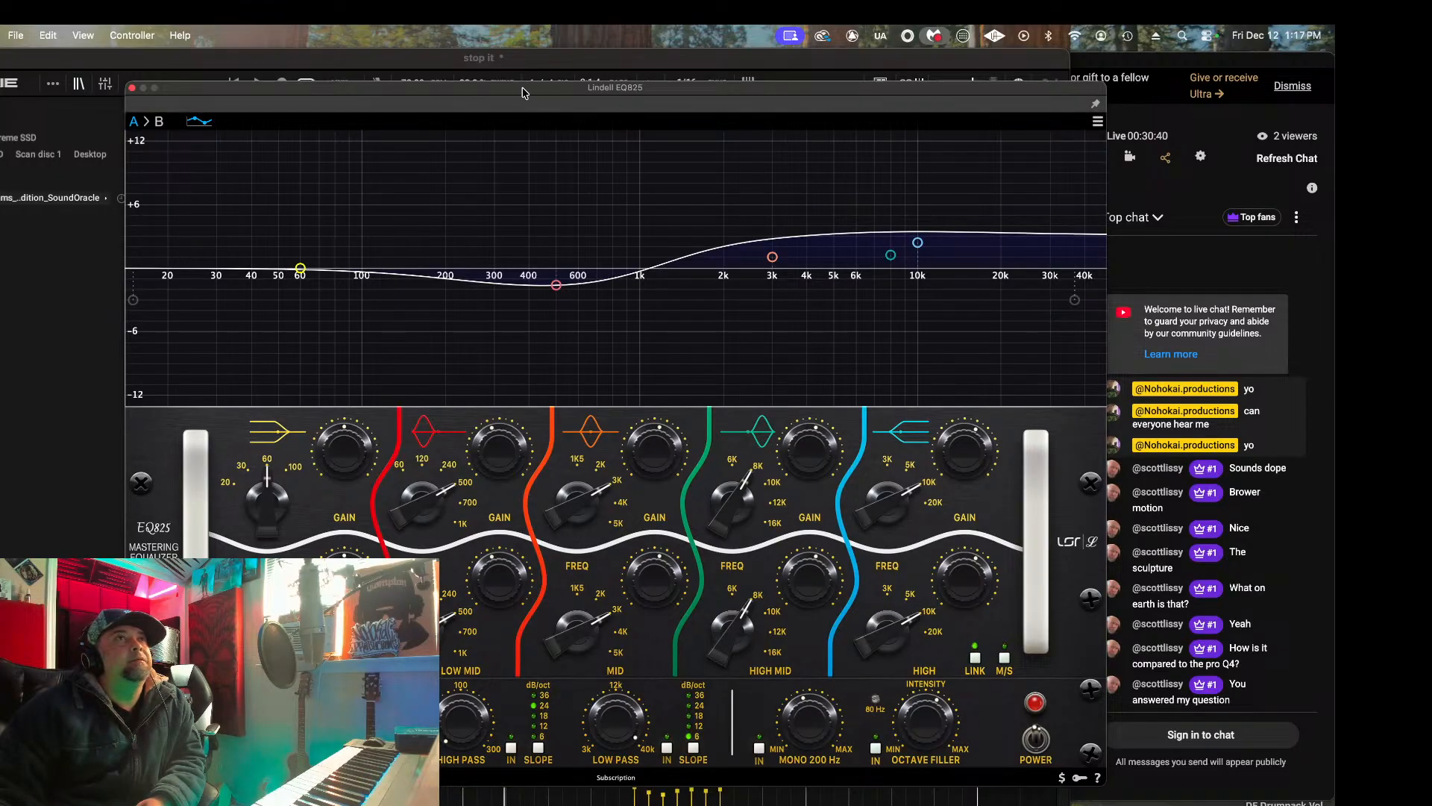
{"action": "left_click_drag", "start_coordinate": [525, 88], "coordinate": [432, 88]}
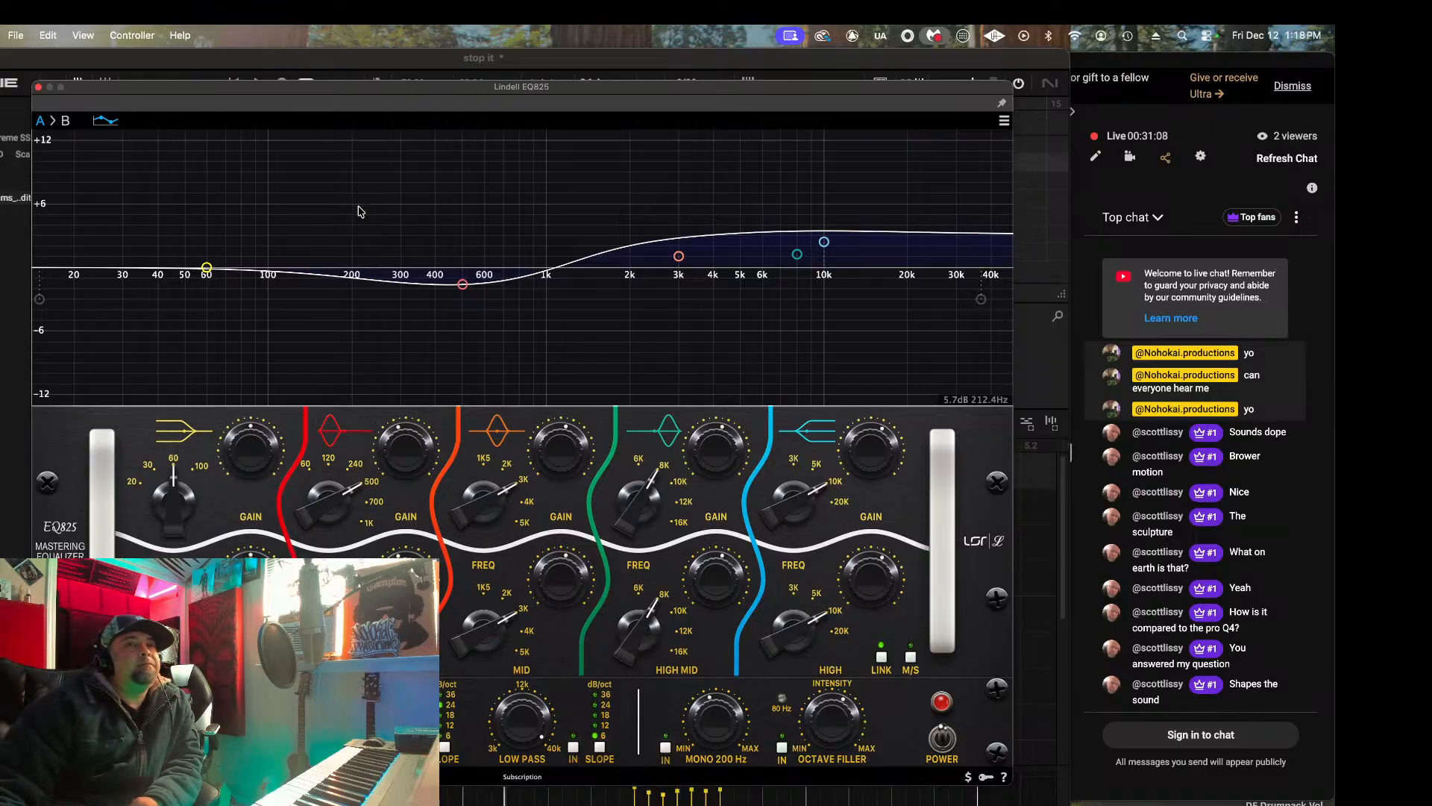
{"action": "left_click", "coordinate": [38, 88]}
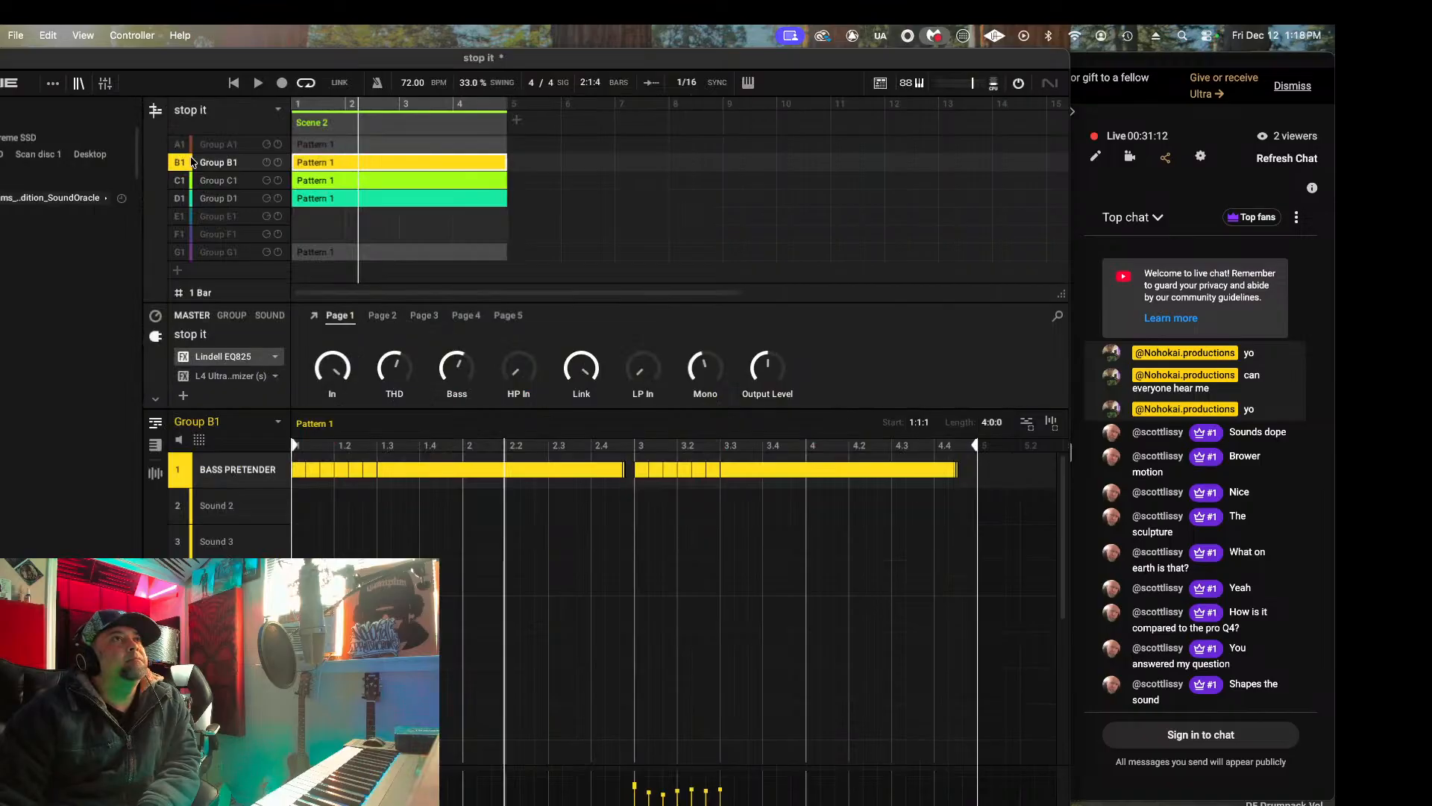
Step: Toggle the solo on Group B1 until all groups are audible, and play the full beat from the start
{"action": "right_click", "coordinate": [184, 146]}
{"action": "right_click", "coordinate": [181, 163]}
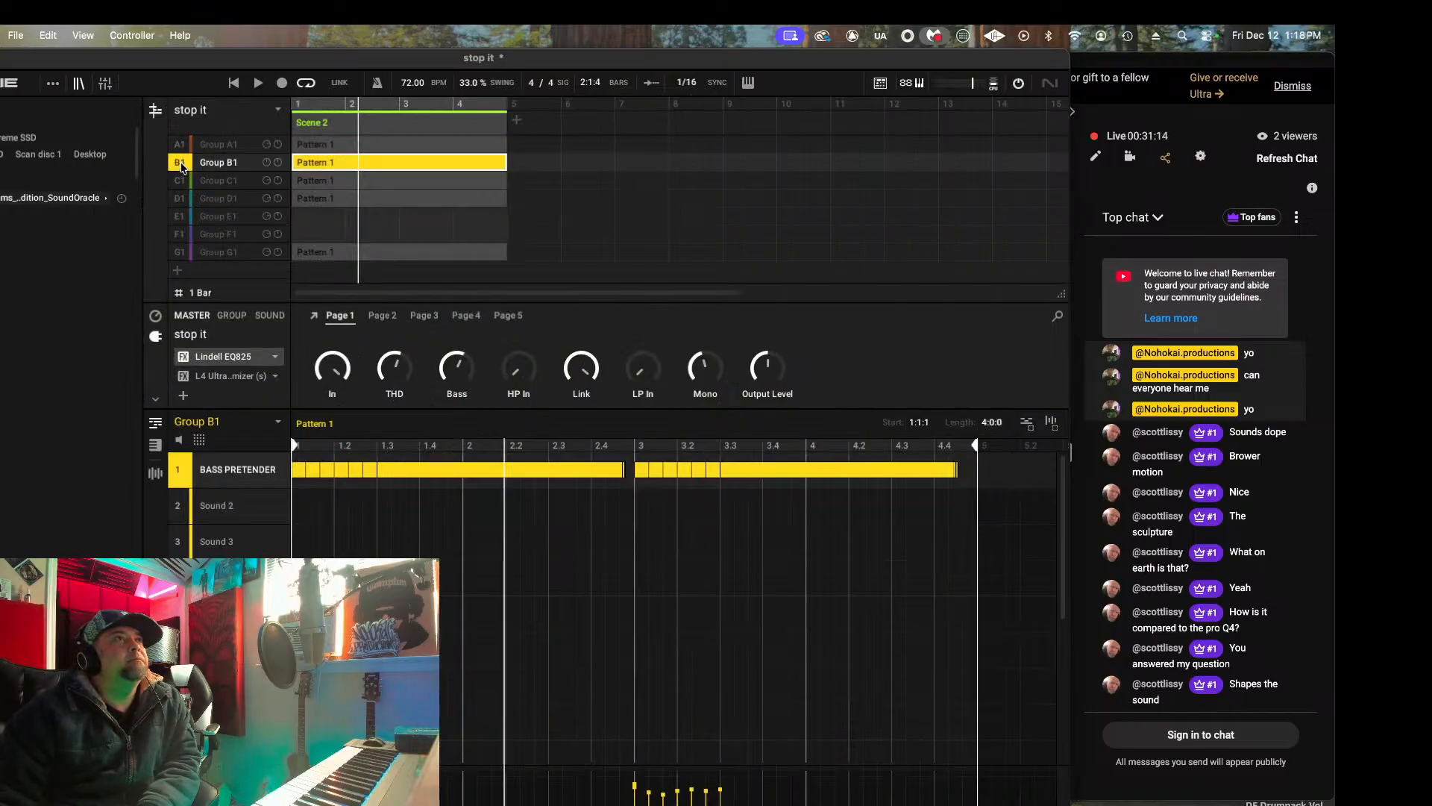
{"action": "right_click", "coordinate": [182, 164]}
{"action": "left_click", "coordinate": [233, 82]}
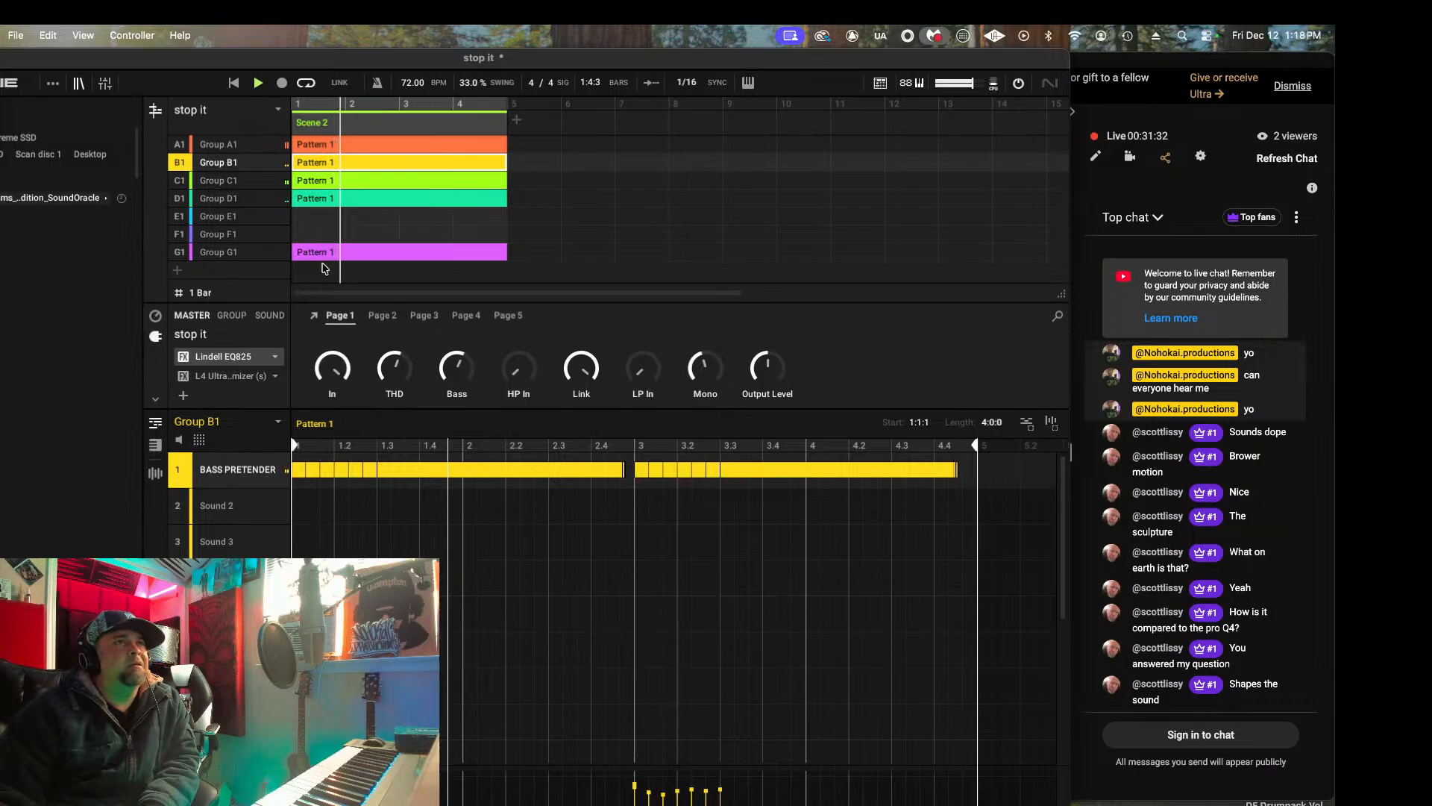
{"action": "key", "text": "space"}
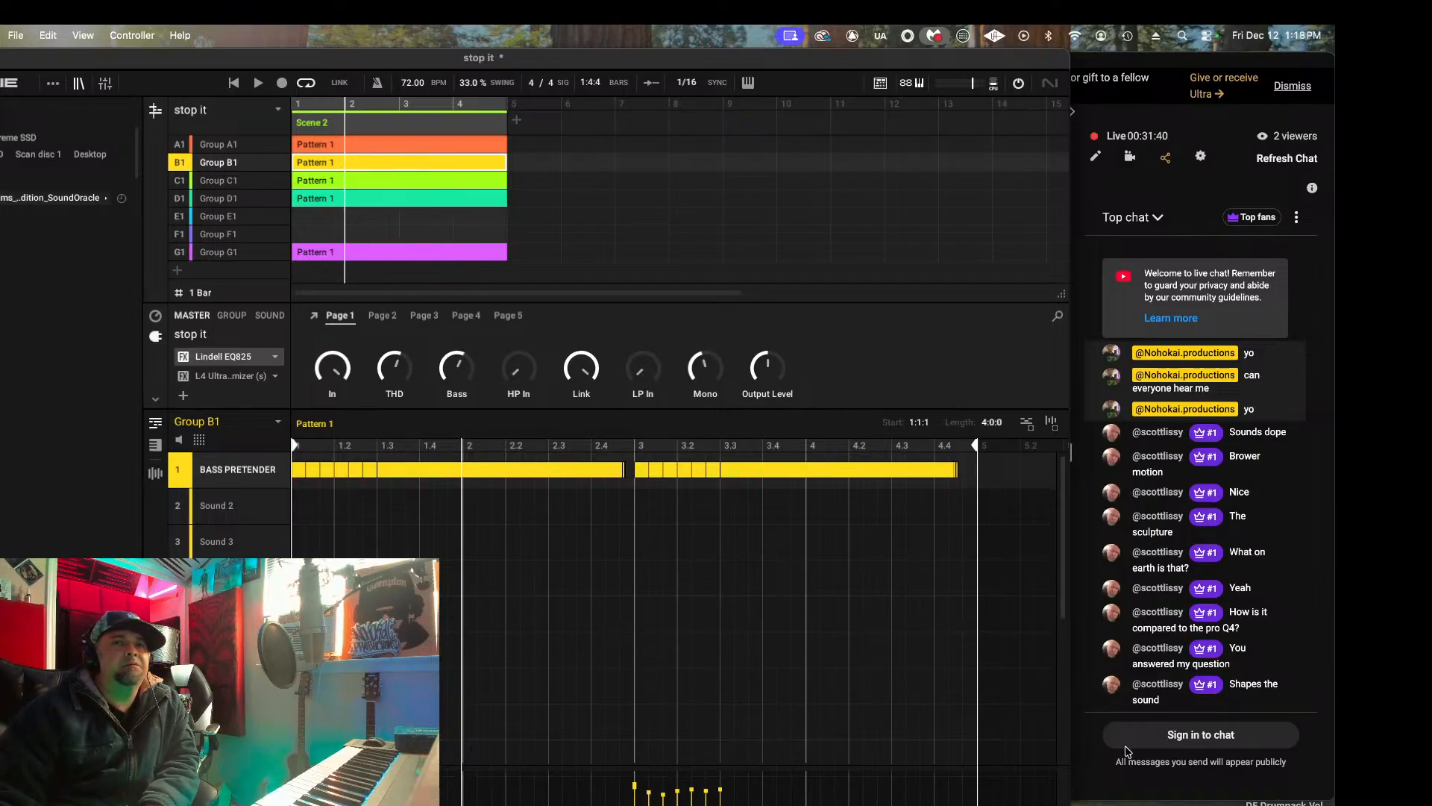
{"action": "left_click", "coordinate": [234, 83]}
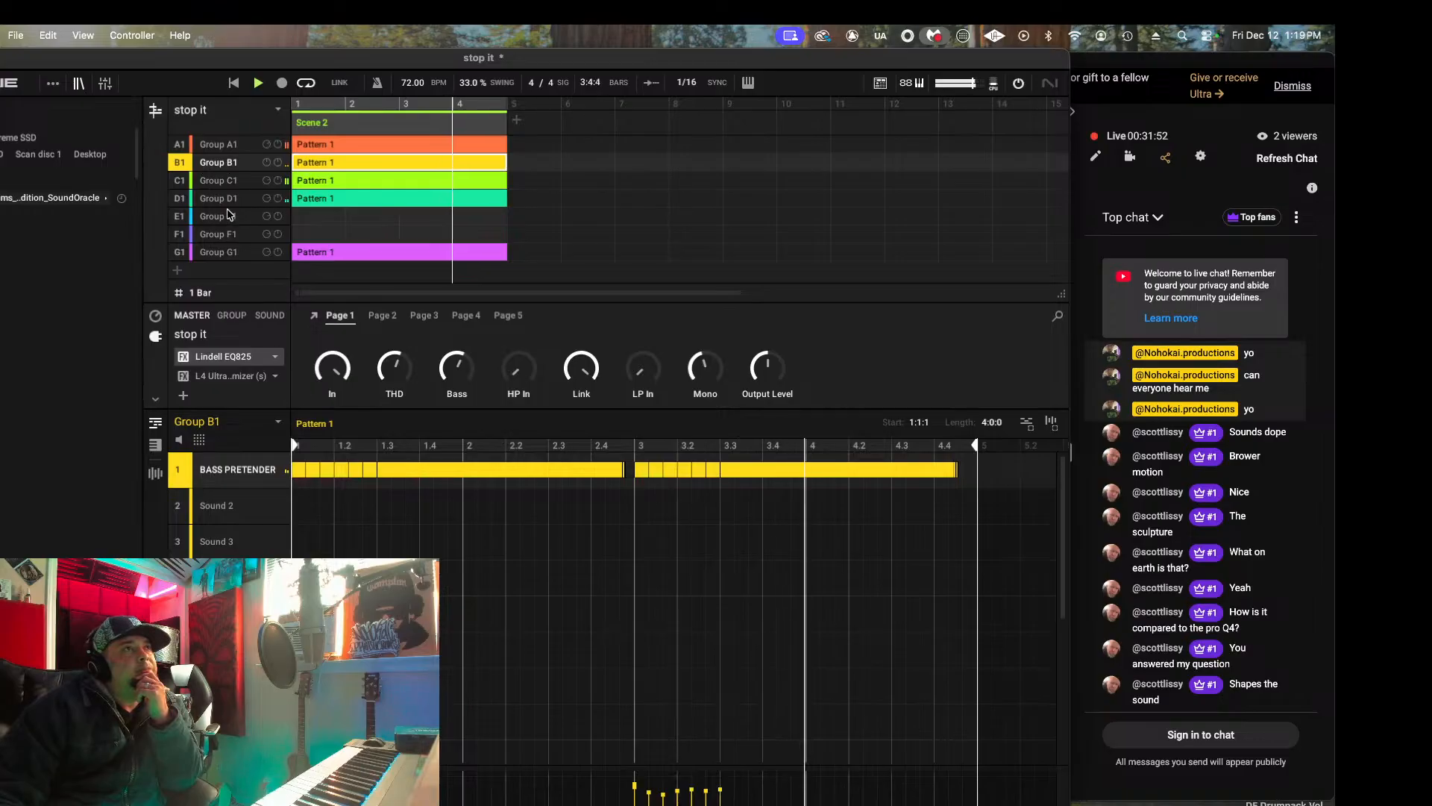
Step: Move the Nexus group from slot G1 up to slot E1, directly below Group D1
{"action": "left_click", "coordinate": [231, 181]}
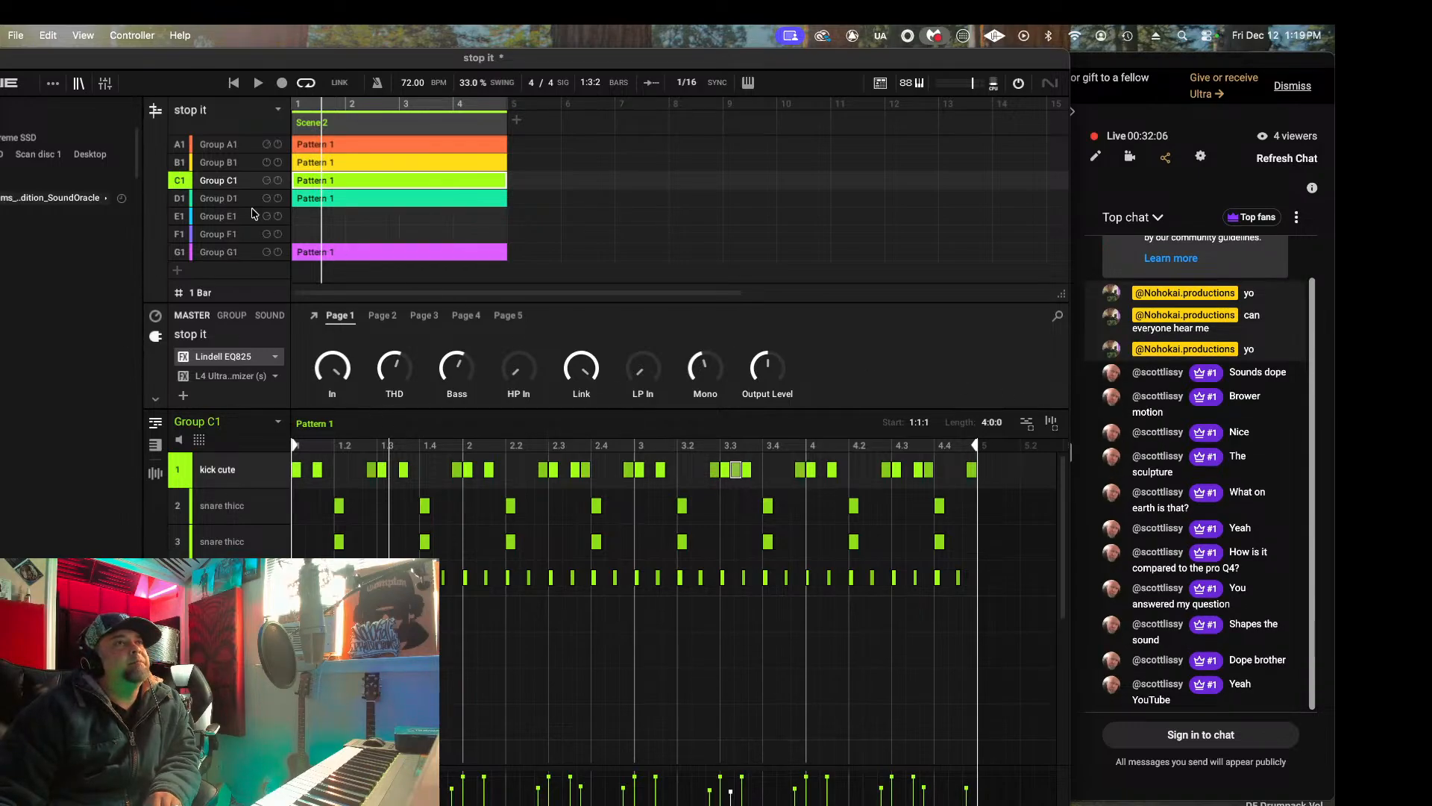
{"action": "left_click", "coordinate": [227, 254]}
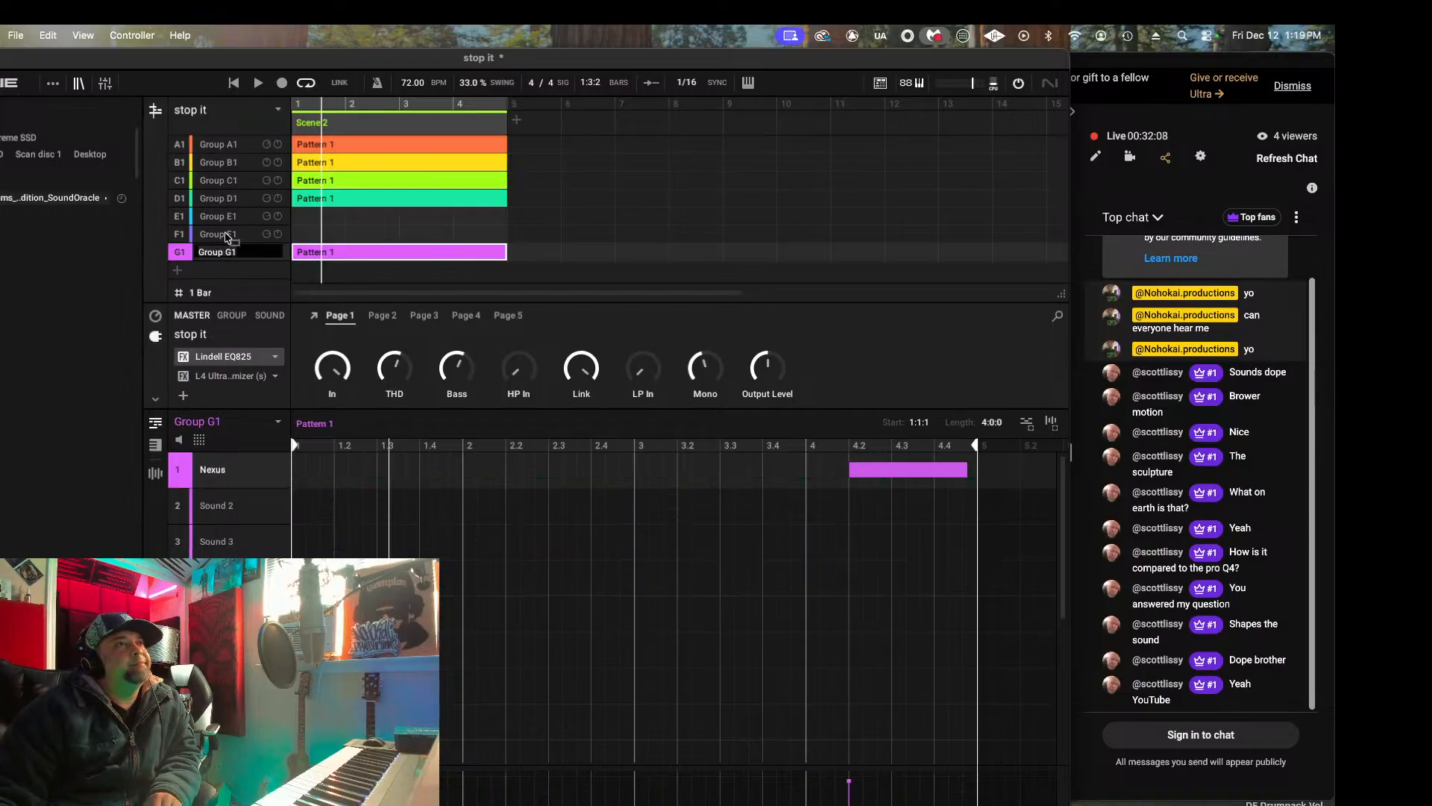
{"action": "left_click_drag", "start_coordinate": [230, 216], "coordinate": [231, 216]}
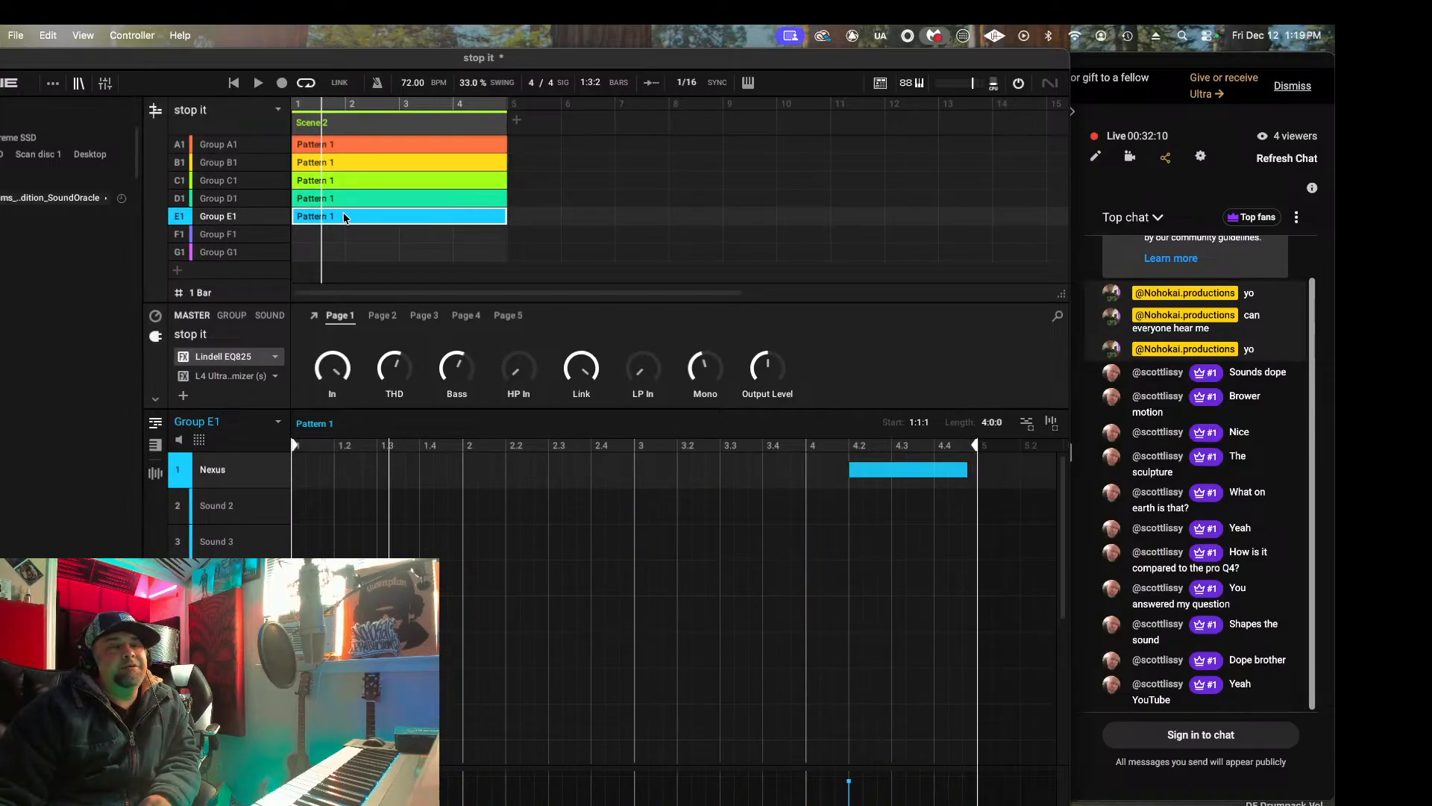
{"action": "mouse_move", "coordinate": [510, 798]}
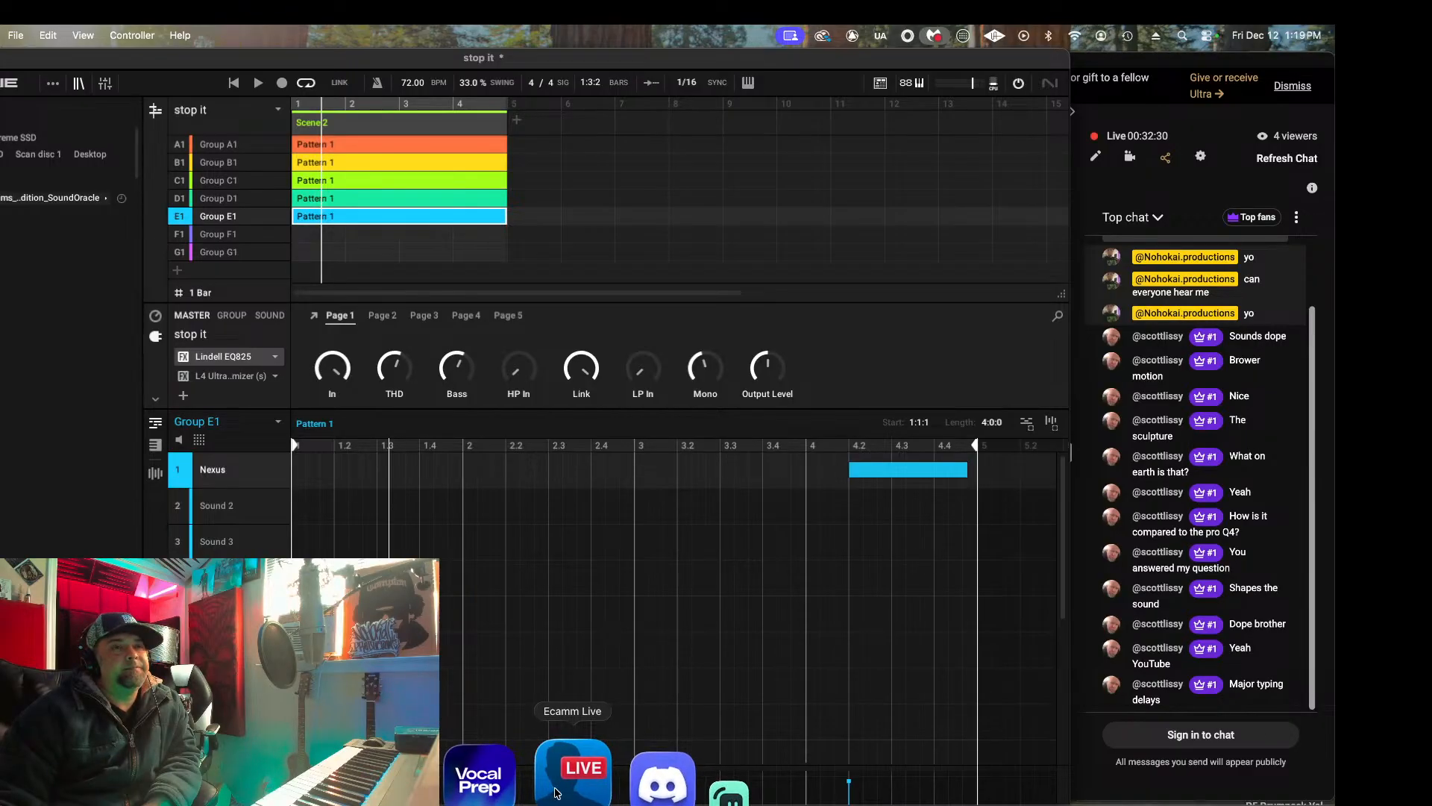
Step: Play the beat from the start, solo Group A1, and replay it with that group selected
{"action": "left_click", "coordinate": [235, 83]}
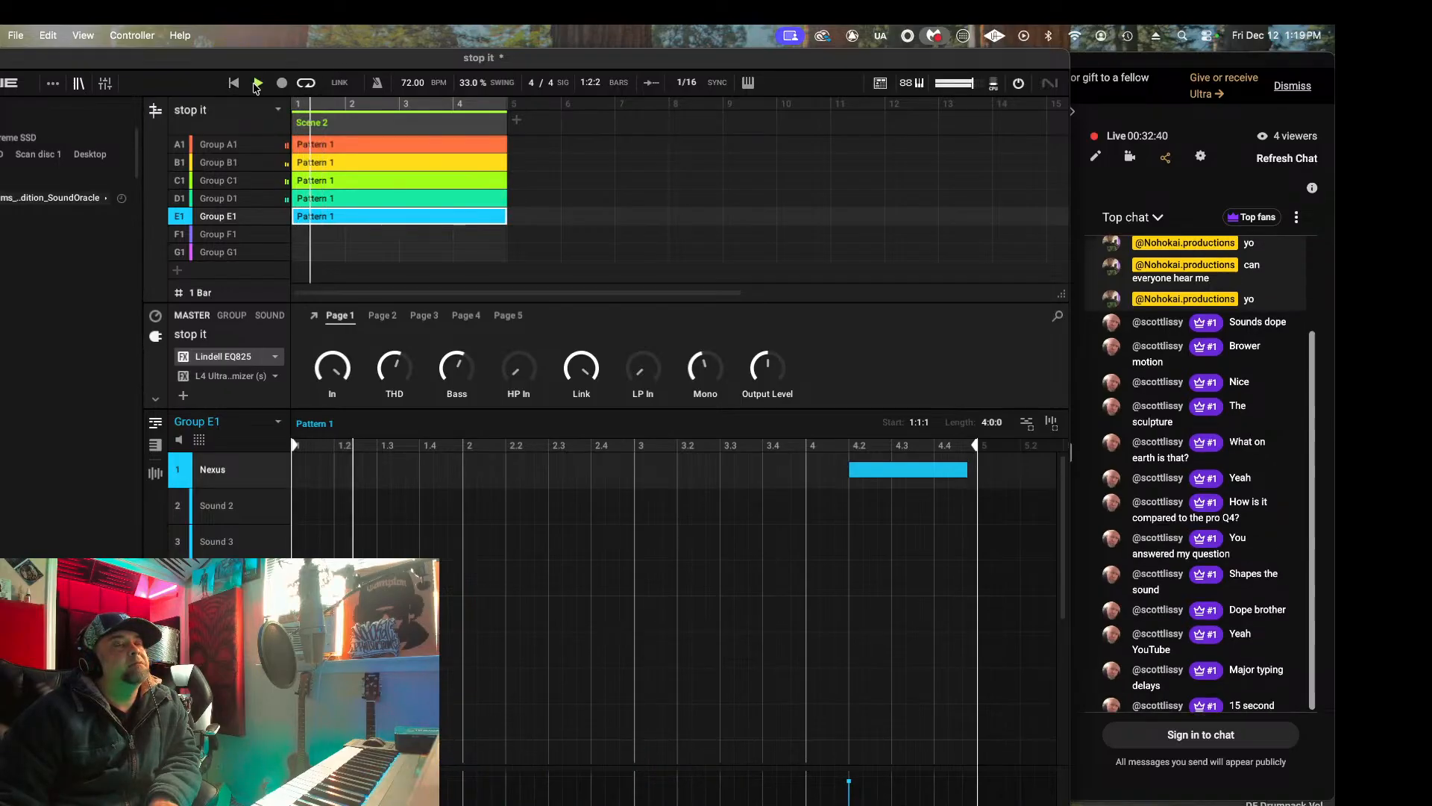
{"action": "right_click", "coordinate": [180, 148]}
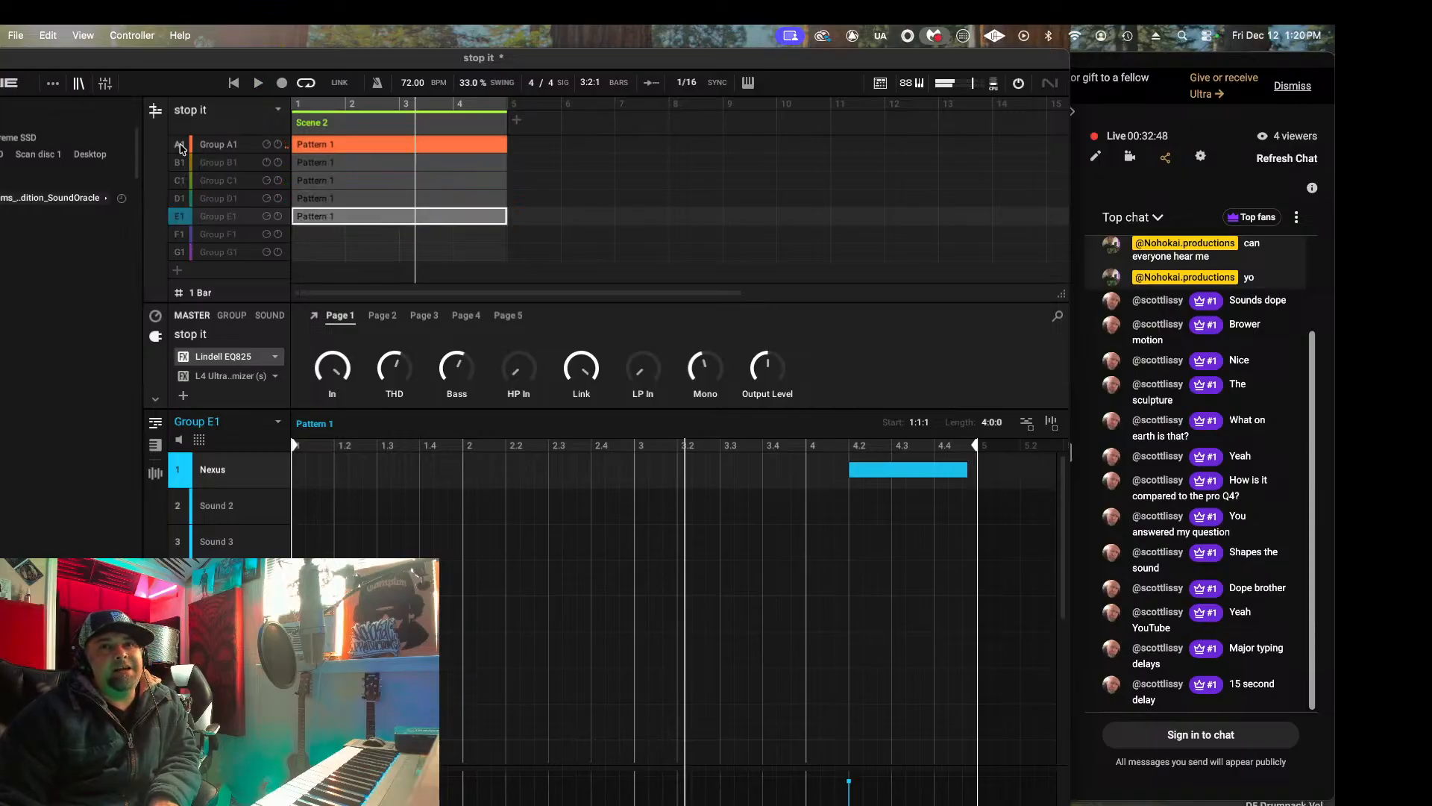
{"action": "left_click", "coordinate": [234, 84]}
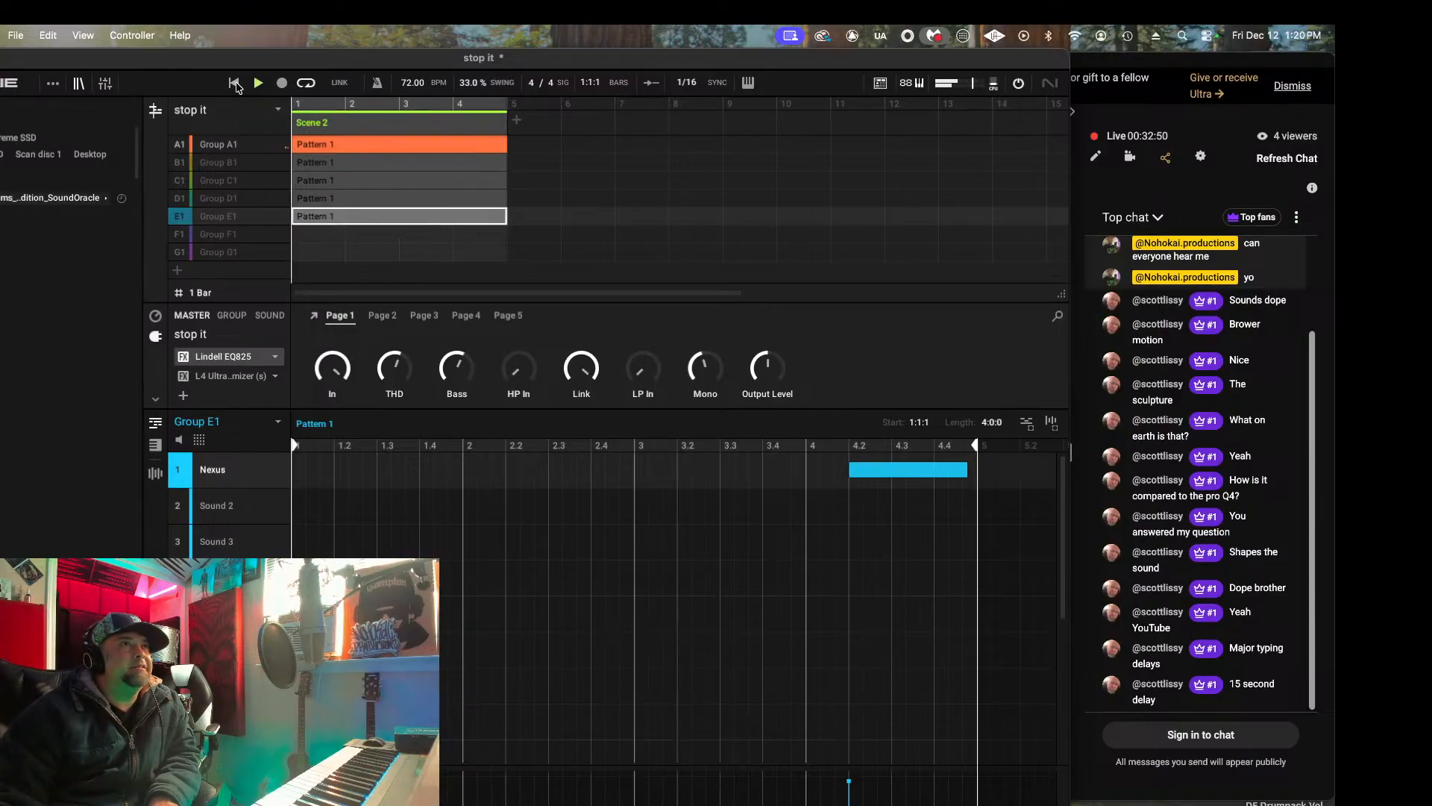
{"action": "left_click", "coordinate": [224, 144]}
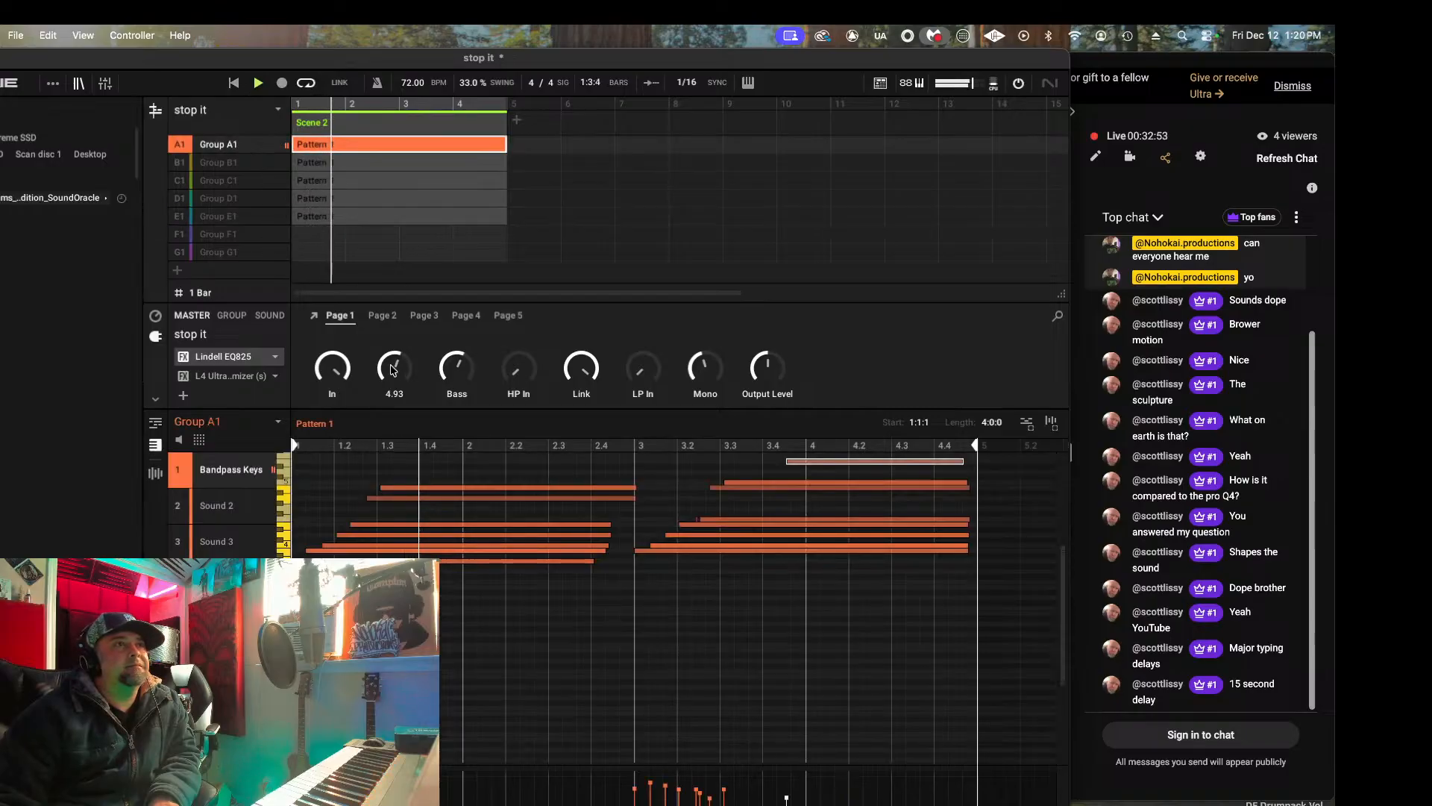
Step: Open RC-20 Retro Color on the Bandpass Keys sound, lower its output gain during playback, and close the plugin window
{"action": "left_click", "coordinate": [269, 315]}
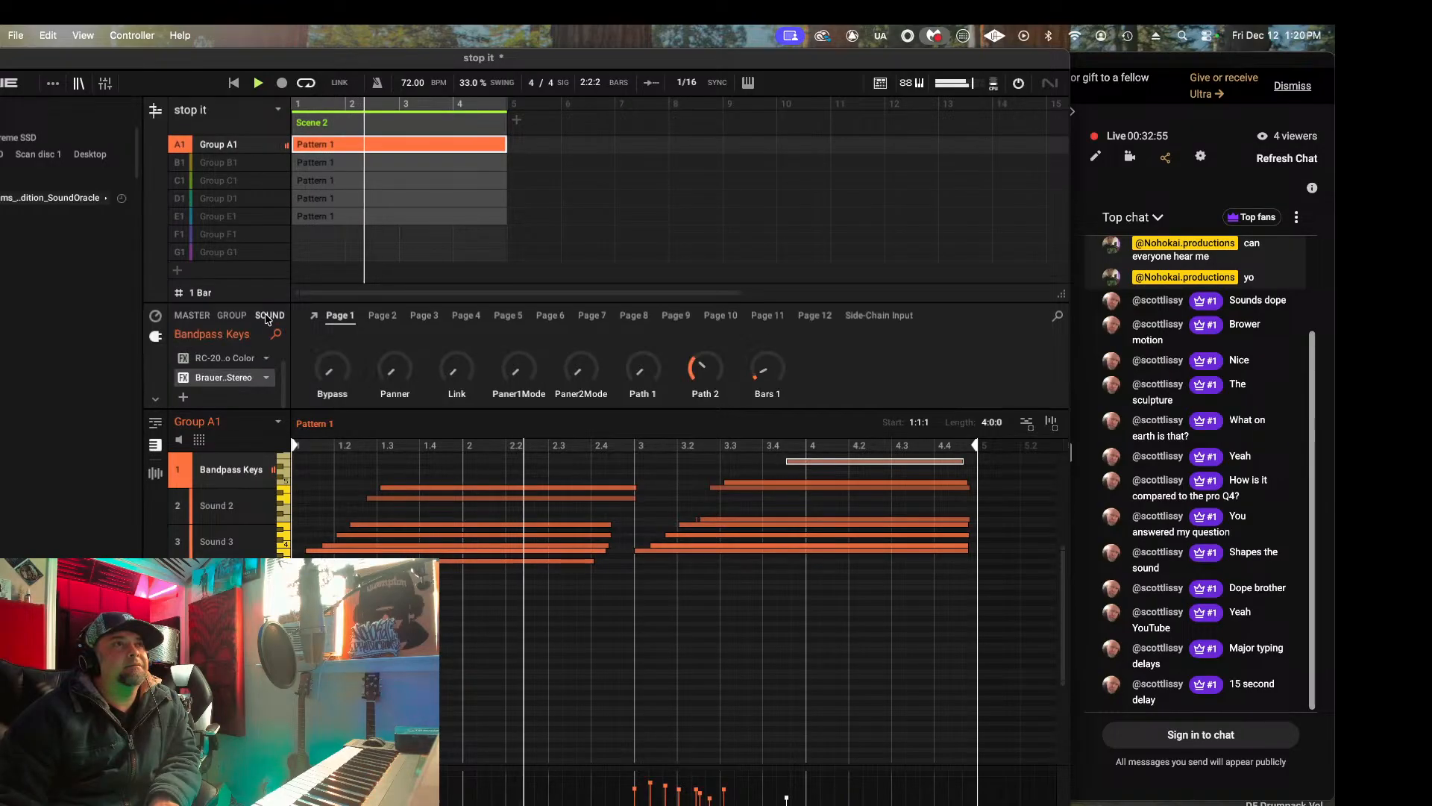
{"action": "left_click", "coordinate": [240, 359]}
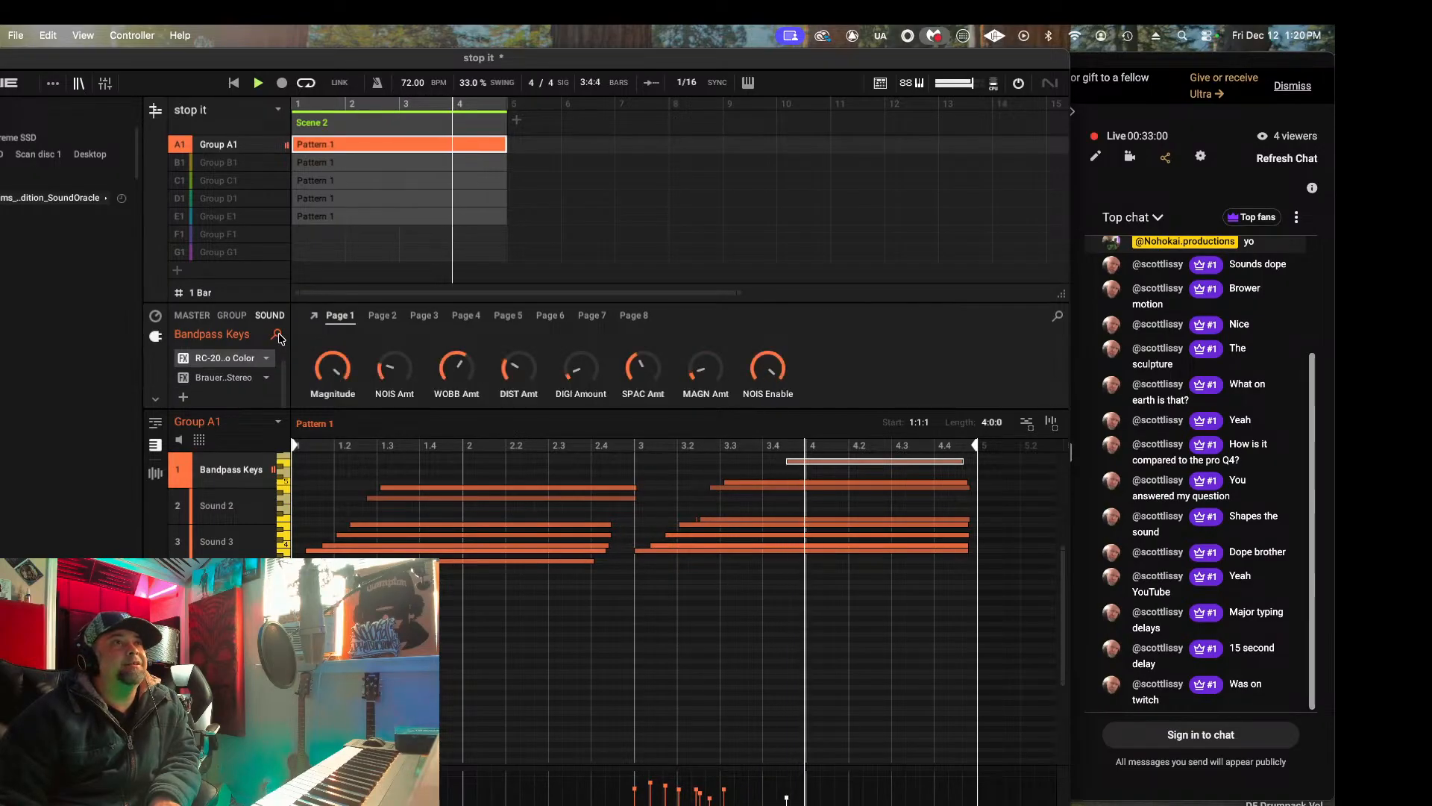
{"action": "left_click", "coordinate": [314, 316]}
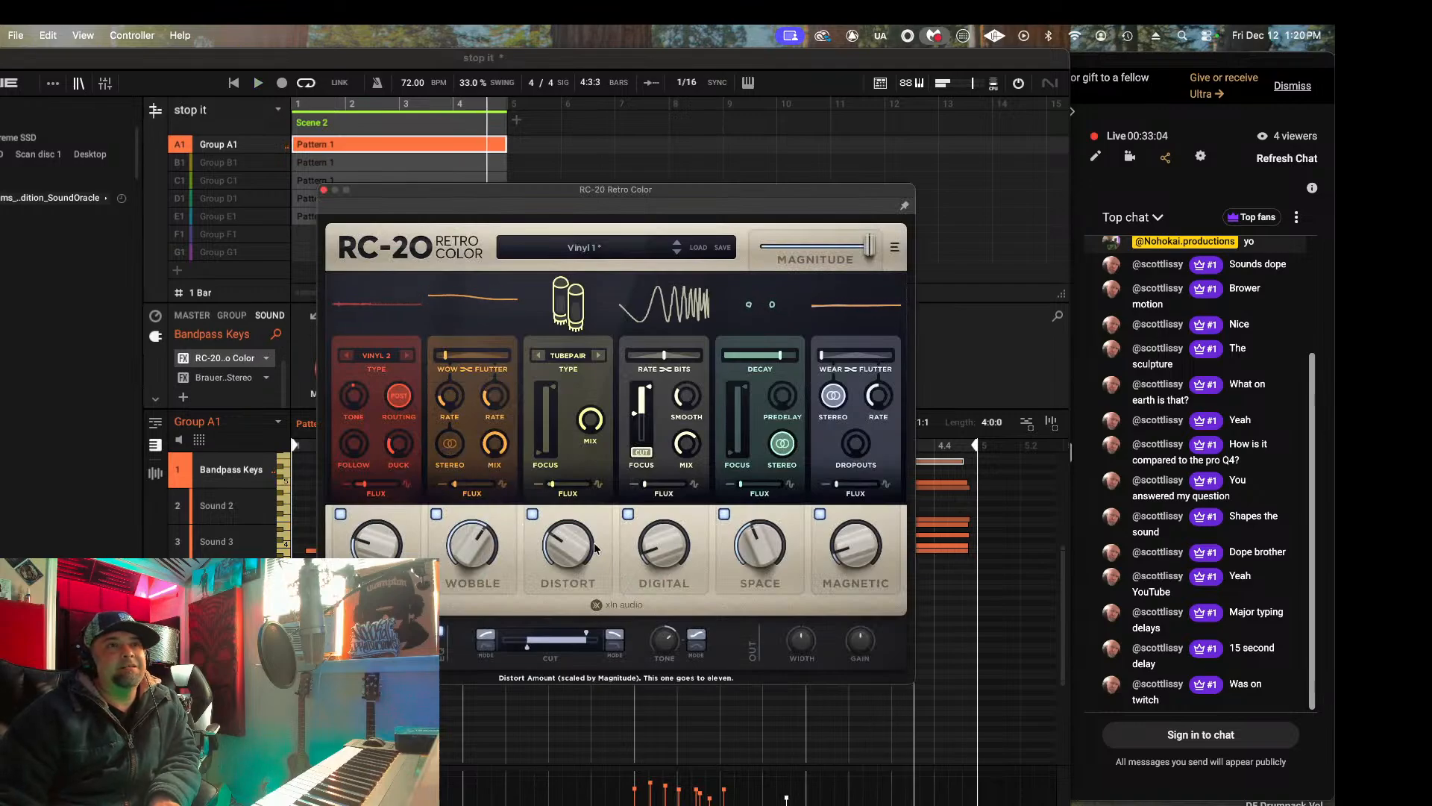
{"action": "key", "text": "space"}
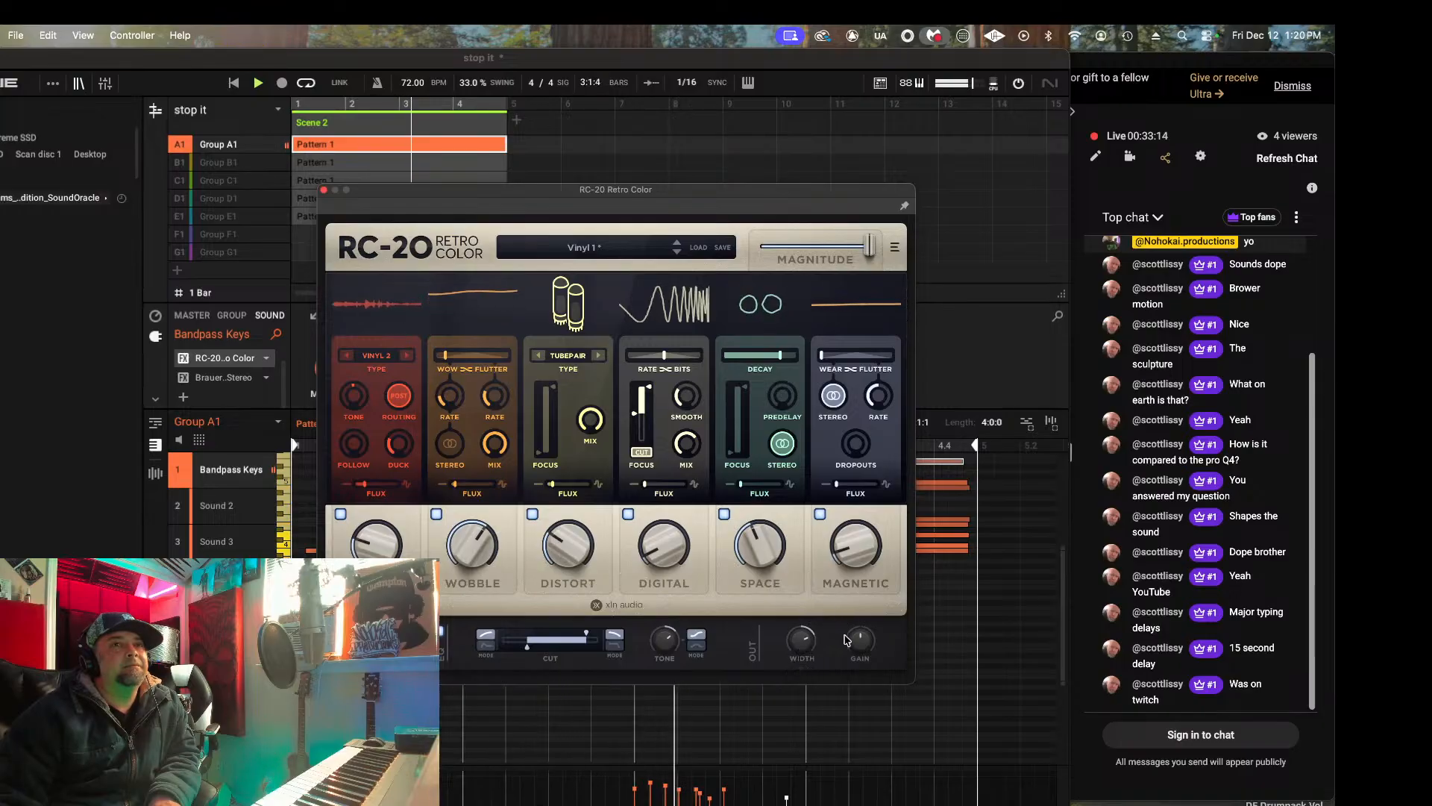
{"action": "left_click_drag", "start_coordinate": [858, 653], "coordinate": [859, 677]}
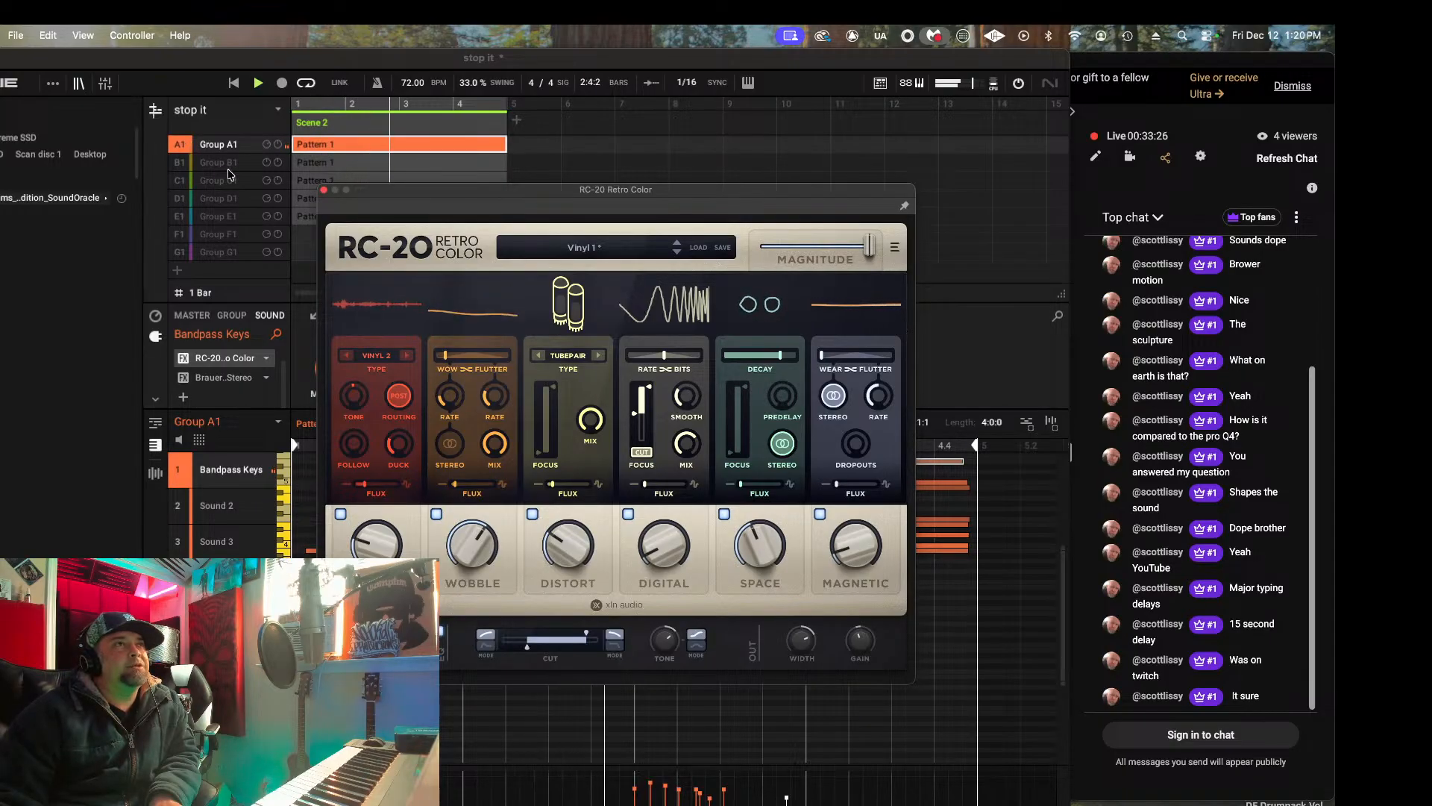
{"action": "left_click", "coordinate": [323, 190]}
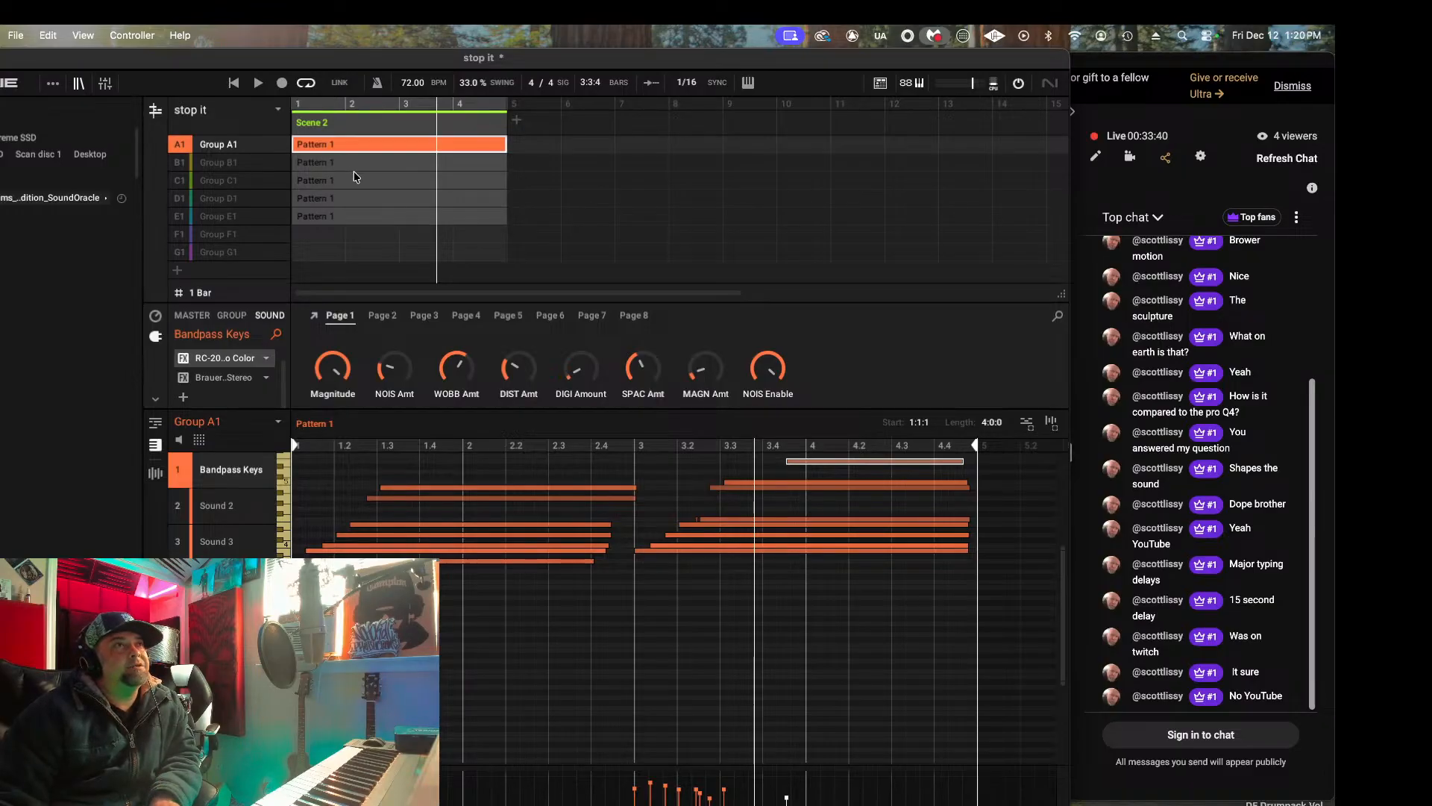
Step: Clear the solo on Group A1 and play the whole beat from the start
{"action": "right_click", "coordinate": [189, 144]}
{"action": "left_click", "coordinate": [234, 85]}
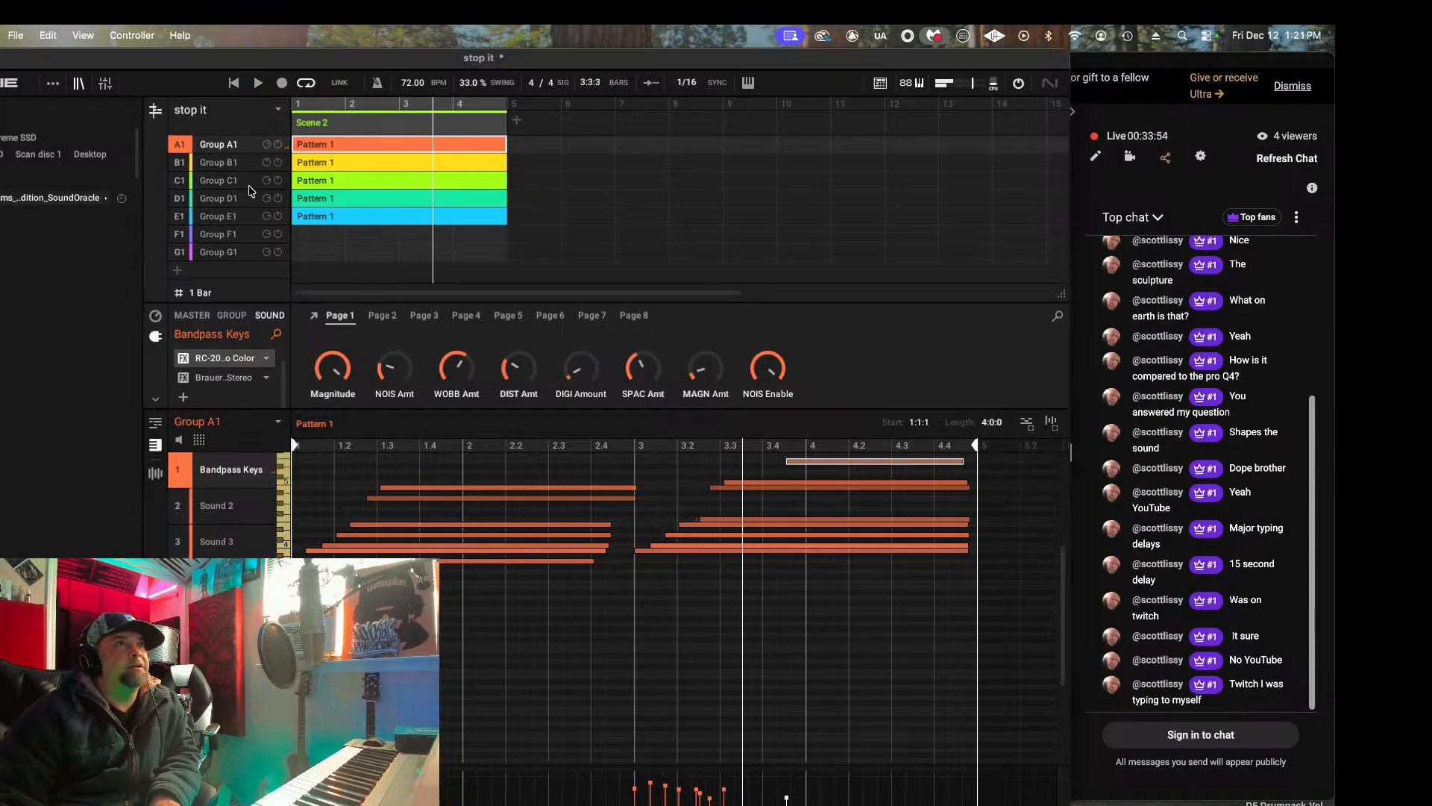
Step: Open Doubler2 Stereo on the snare thicc sound in slot 2 of Group C1, inspect its settings, and close it
{"action": "left_click", "coordinate": [238, 169]}
{"action": "left_click", "coordinate": [234, 181]}
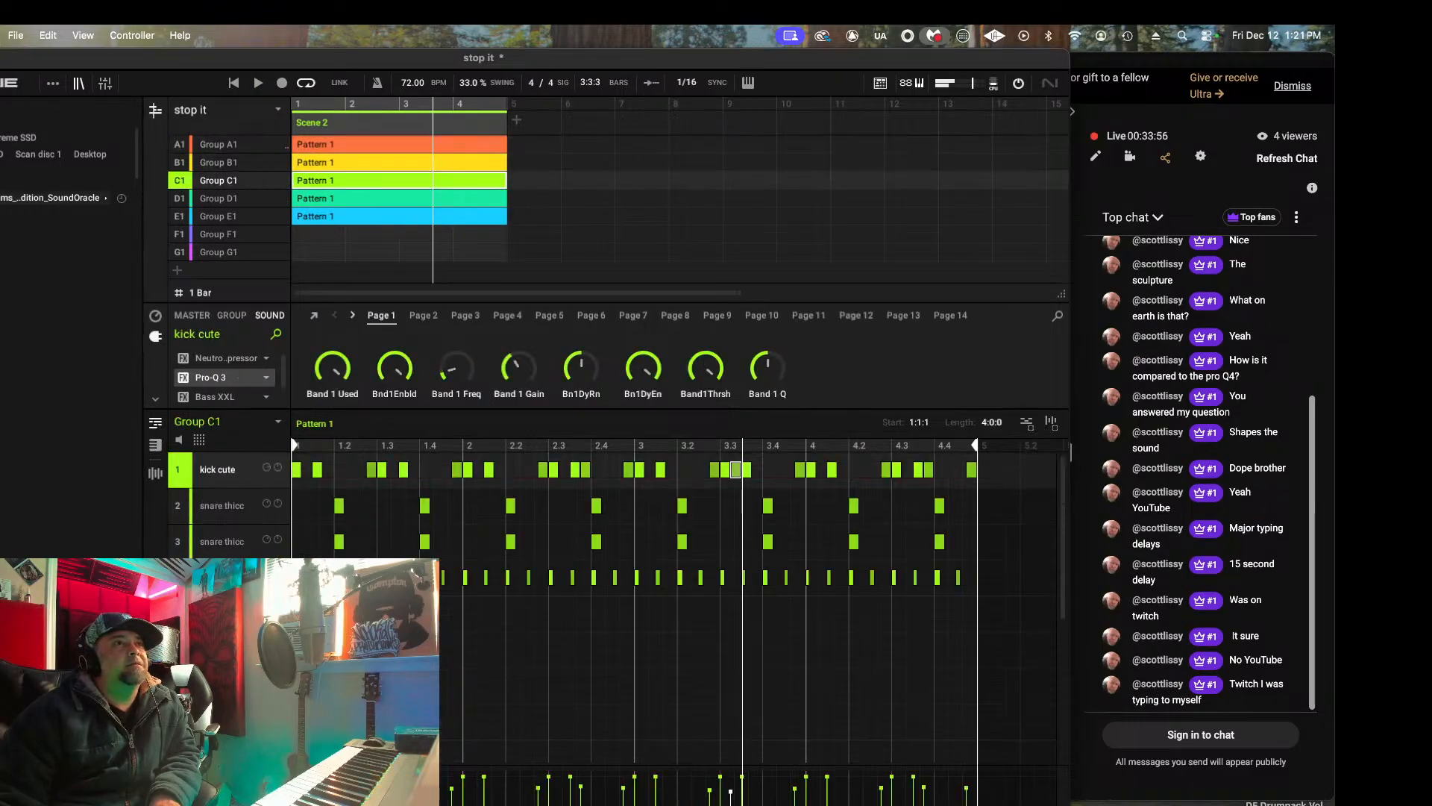
{"action": "left_click", "coordinate": [228, 511]}
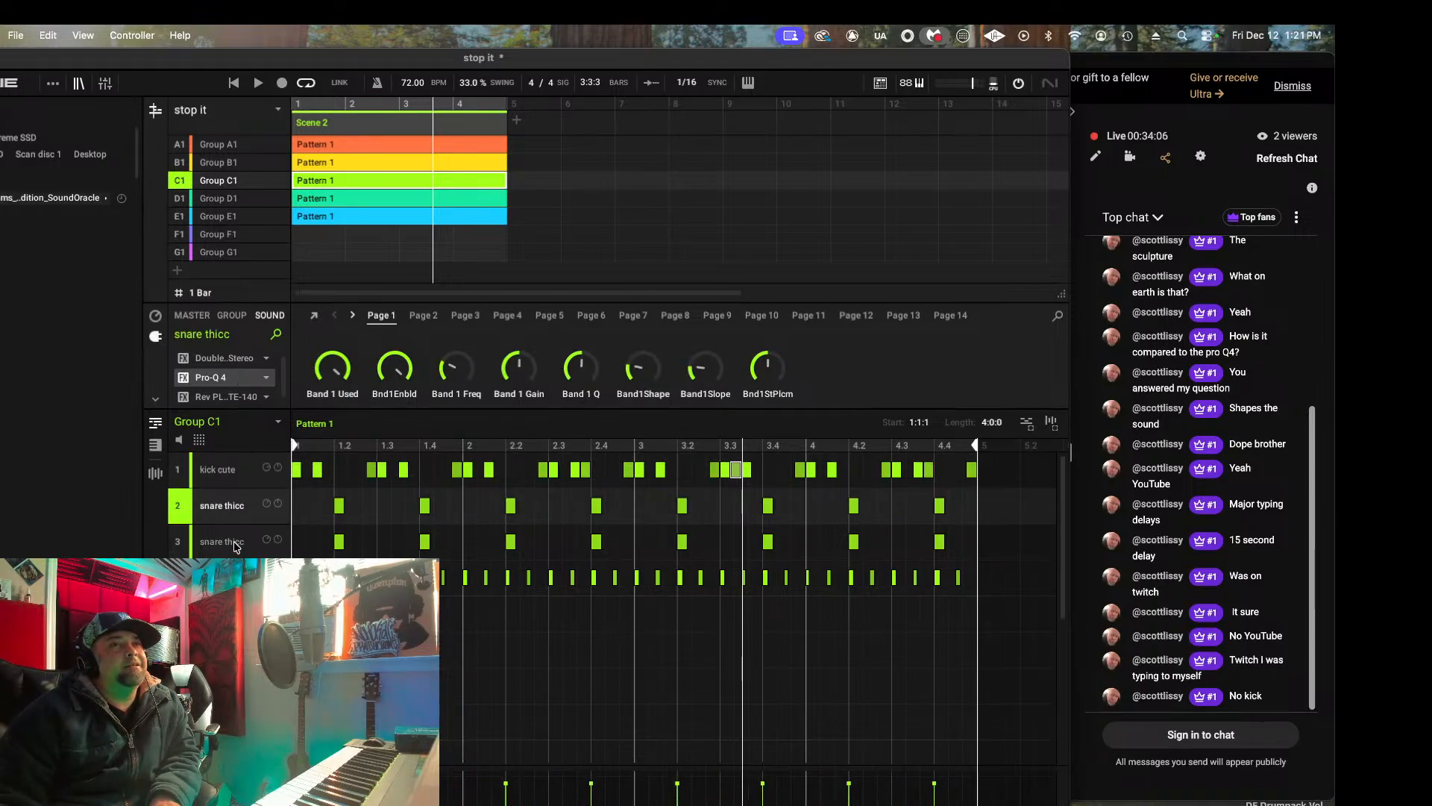
{"action": "double_click", "coordinate": [240, 361]}
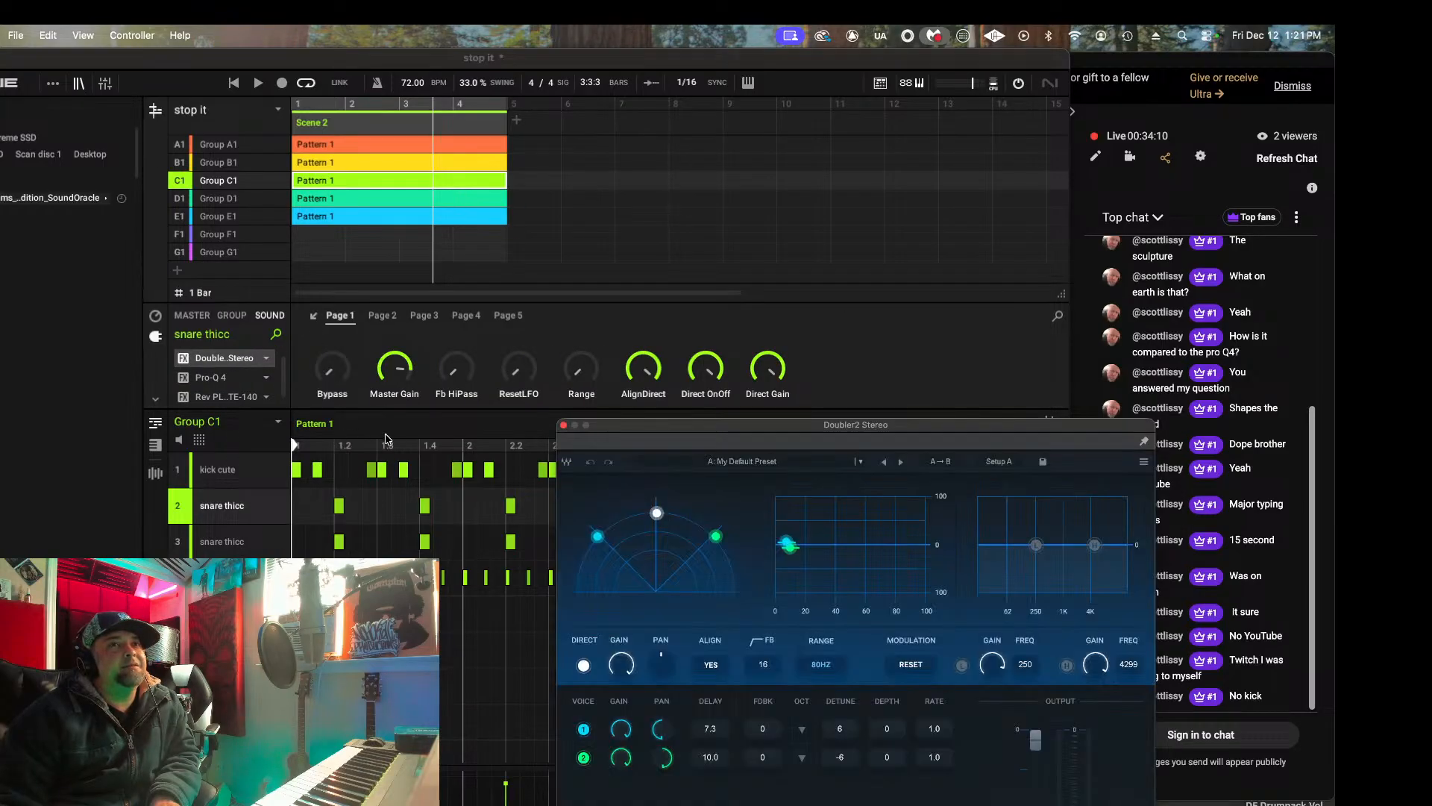
{"action": "left_click_drag", "start_coordinate": [722, 422], "coordinate": [492, 309]}
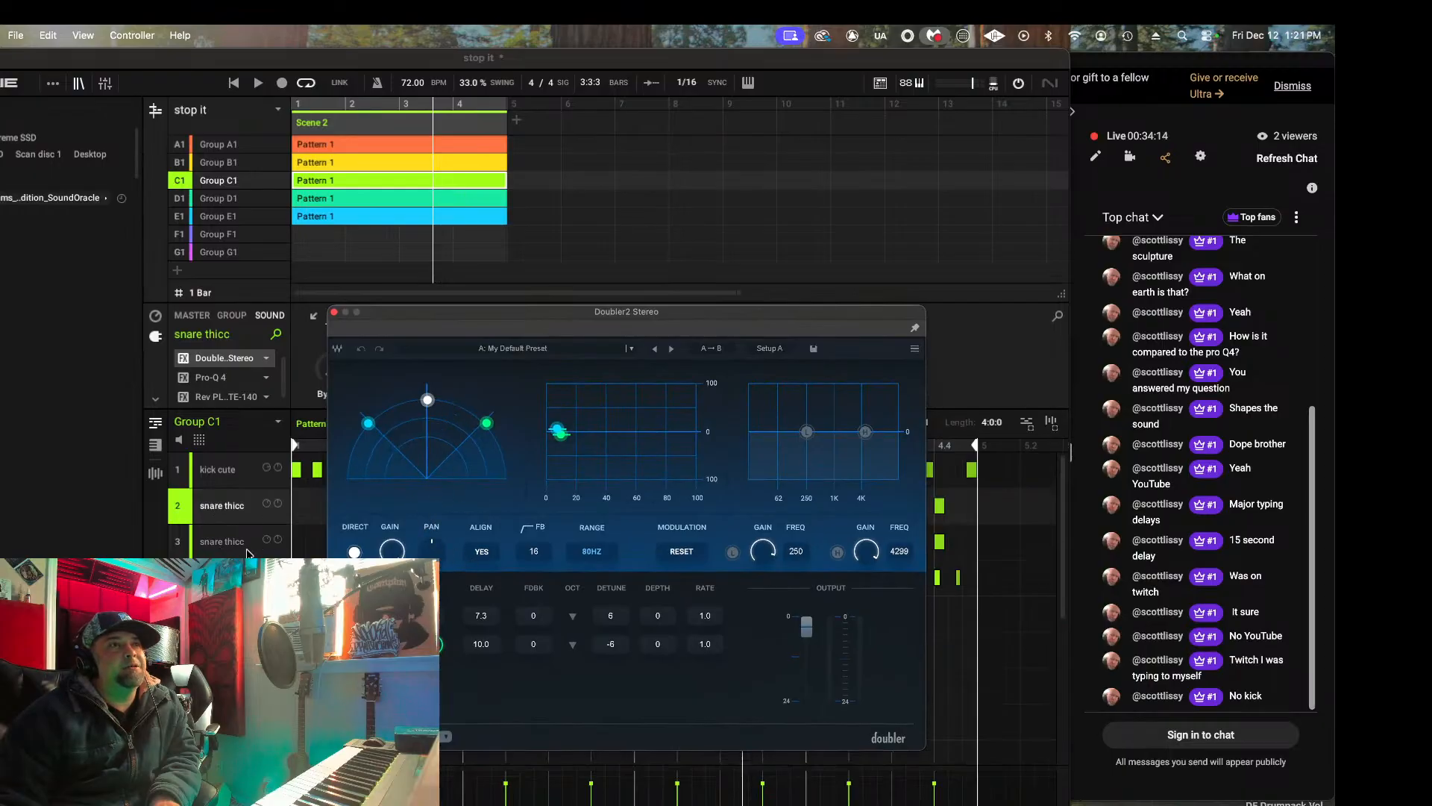
{"action": "left_click", "coordinate": [334, 313]}
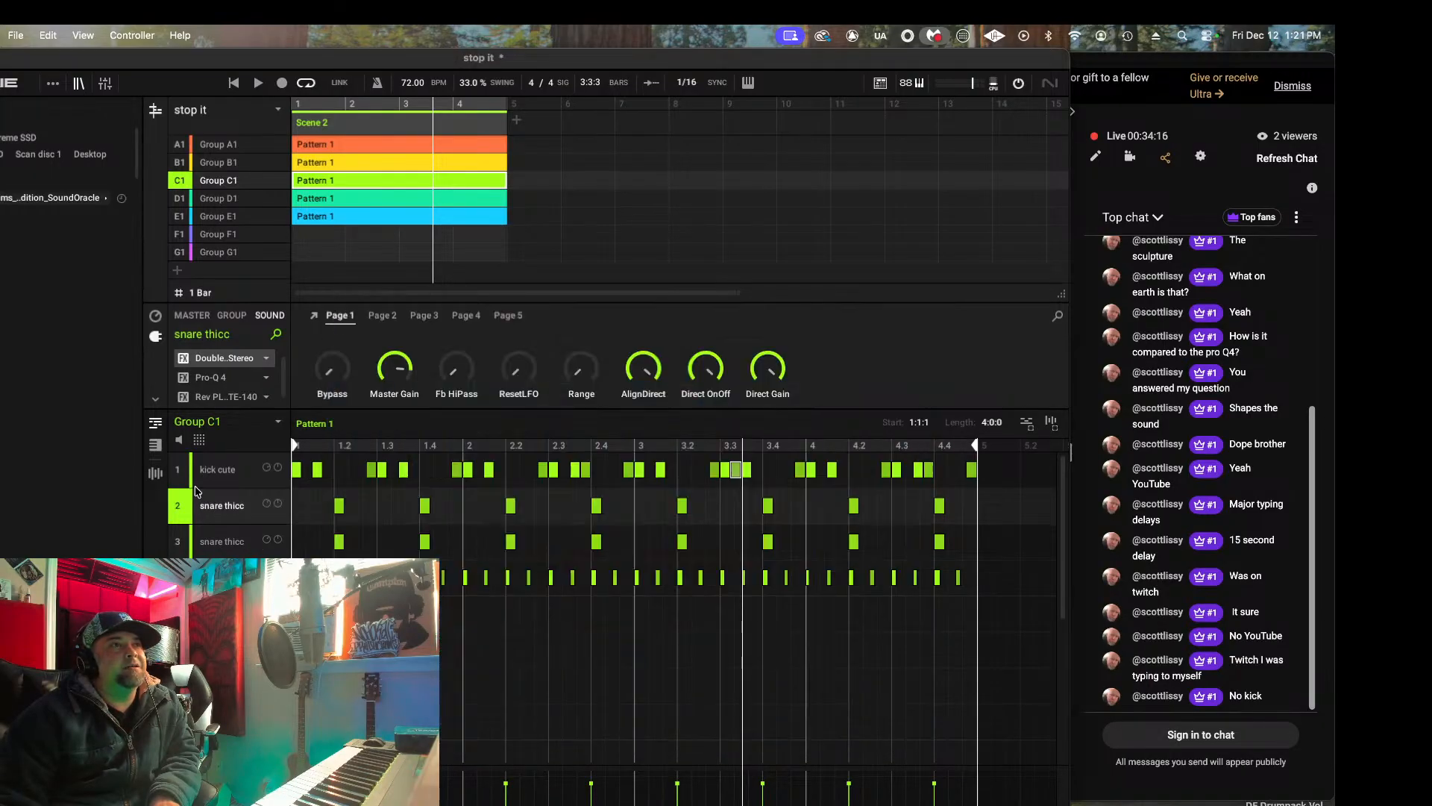
Step: Solo Group C1 and compare its two snare thicc layers by toggling their solo and mute, ending with all drum sounds active
{"action": "right_click", "coordinate": [179, 541]}
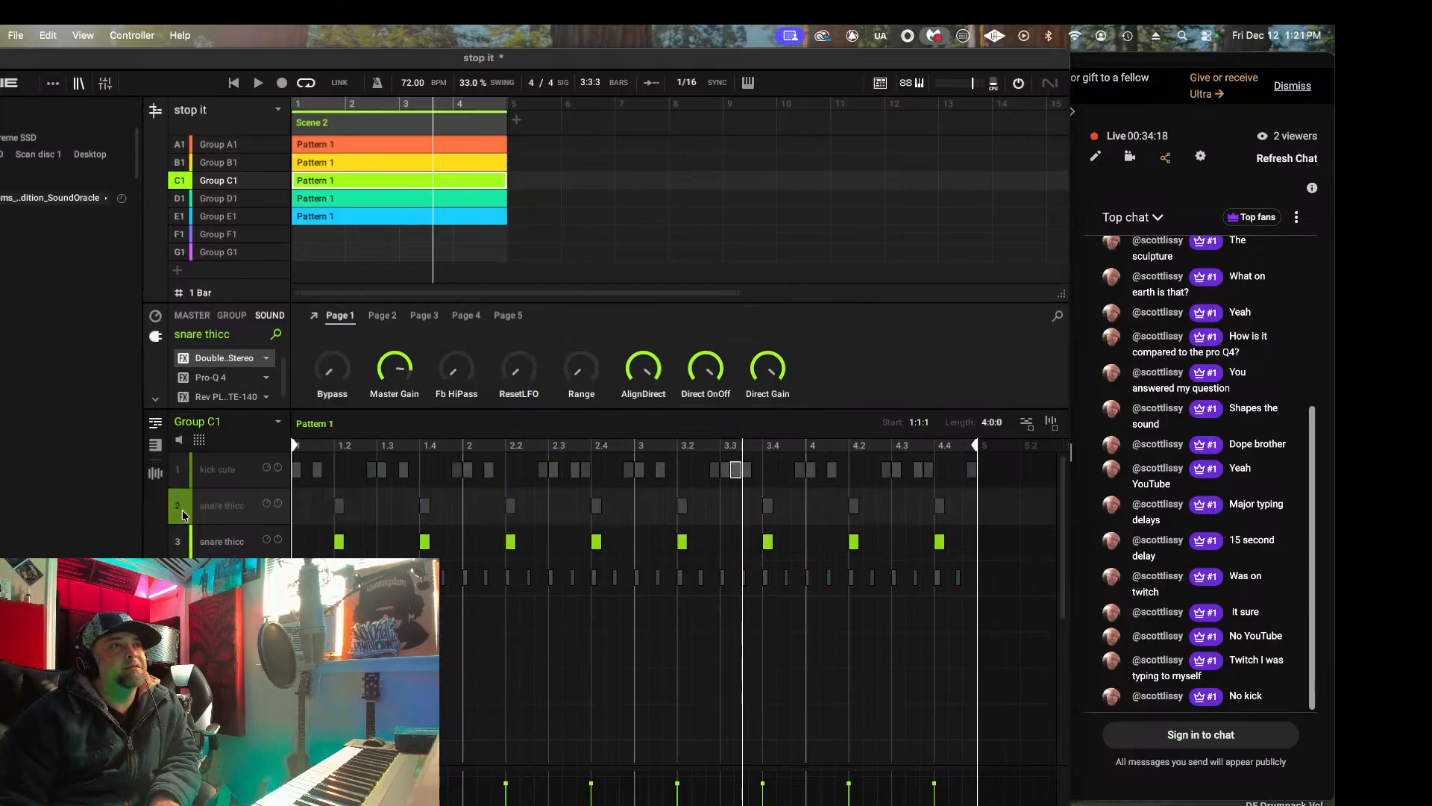
{"action": "left_click", "coordinate": [182, 515]}
{"action": "right_click", "coordinate": [190, 183]}
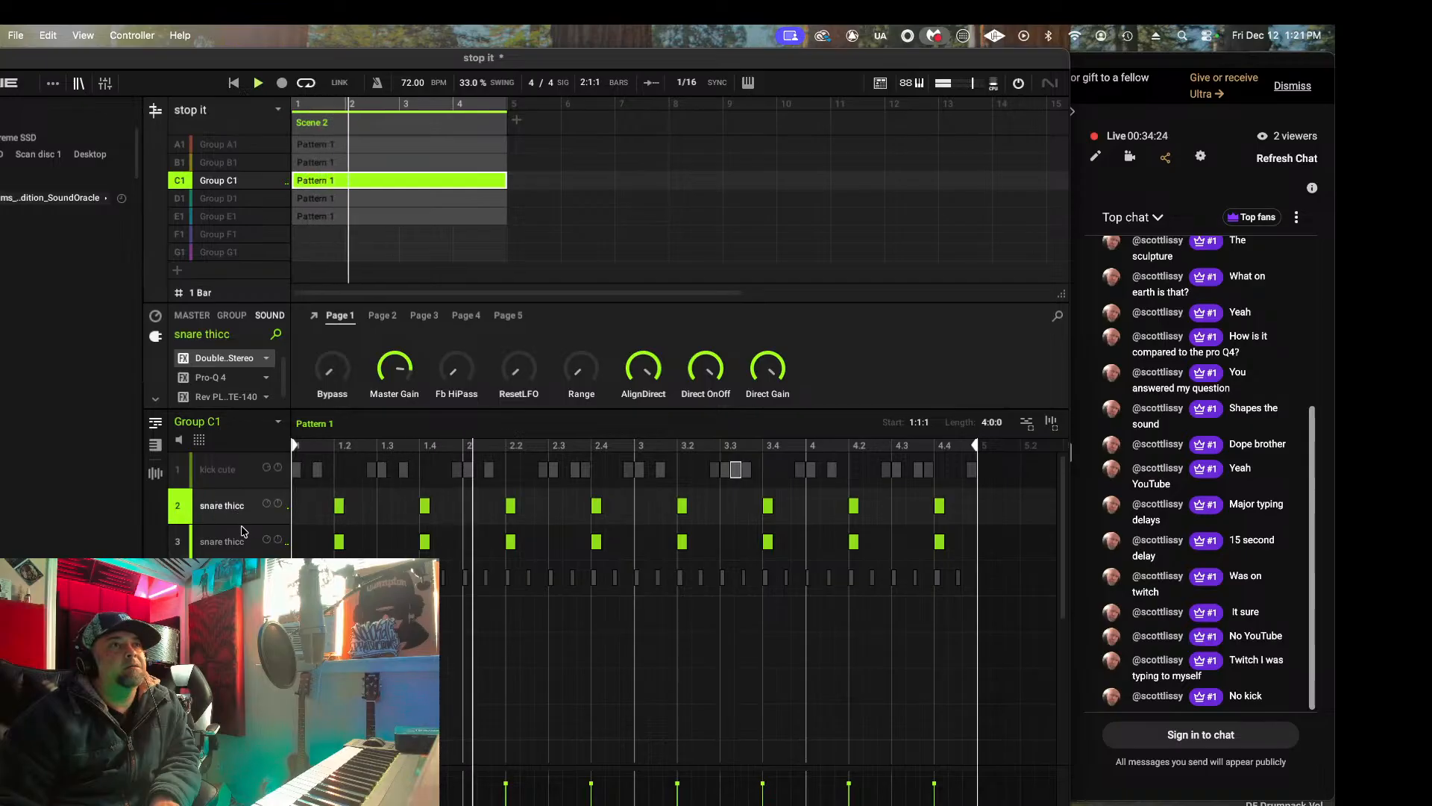
{"action": "left_click", "coordinate": [185, 508]}
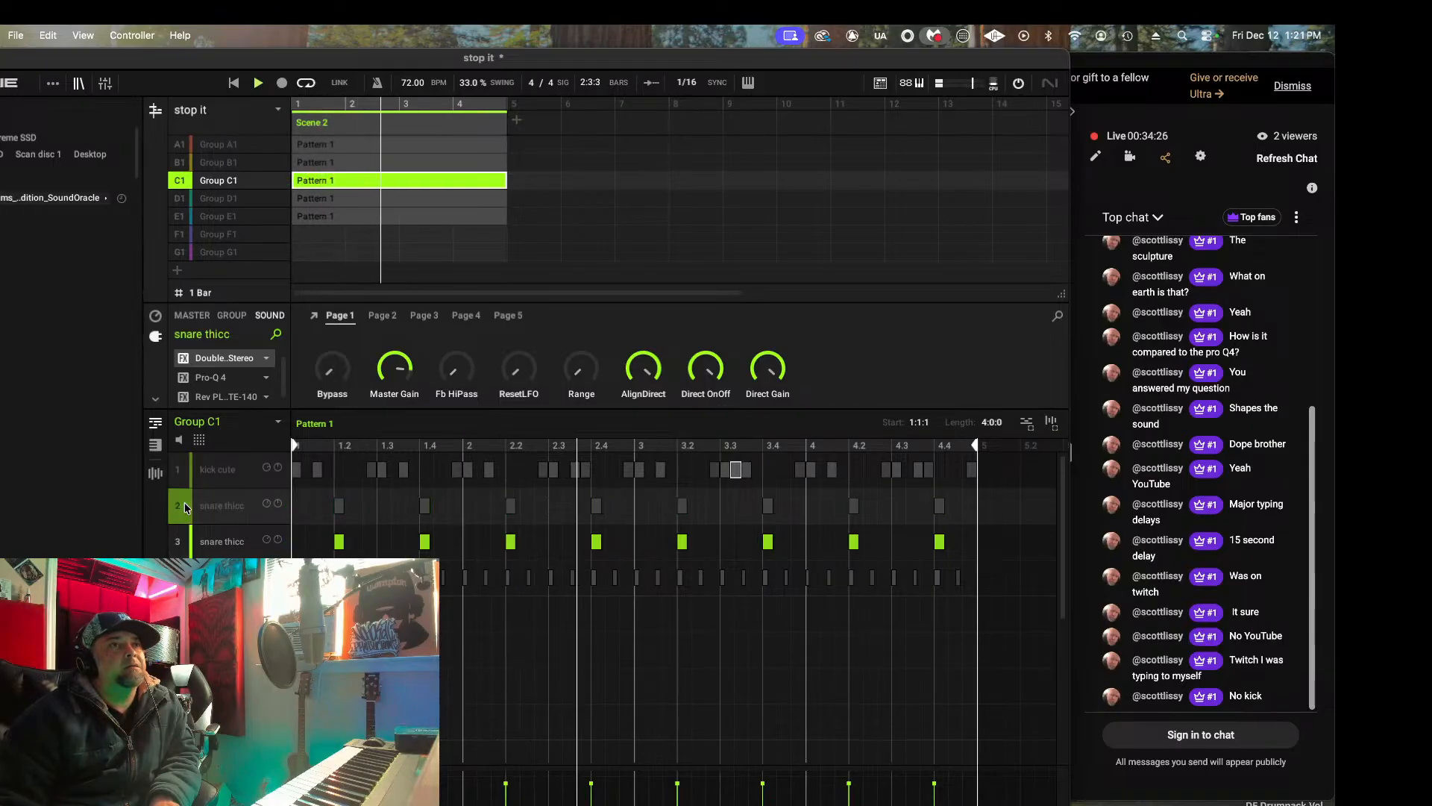
{"action": "left_click", "coordinate": [185, 508]}
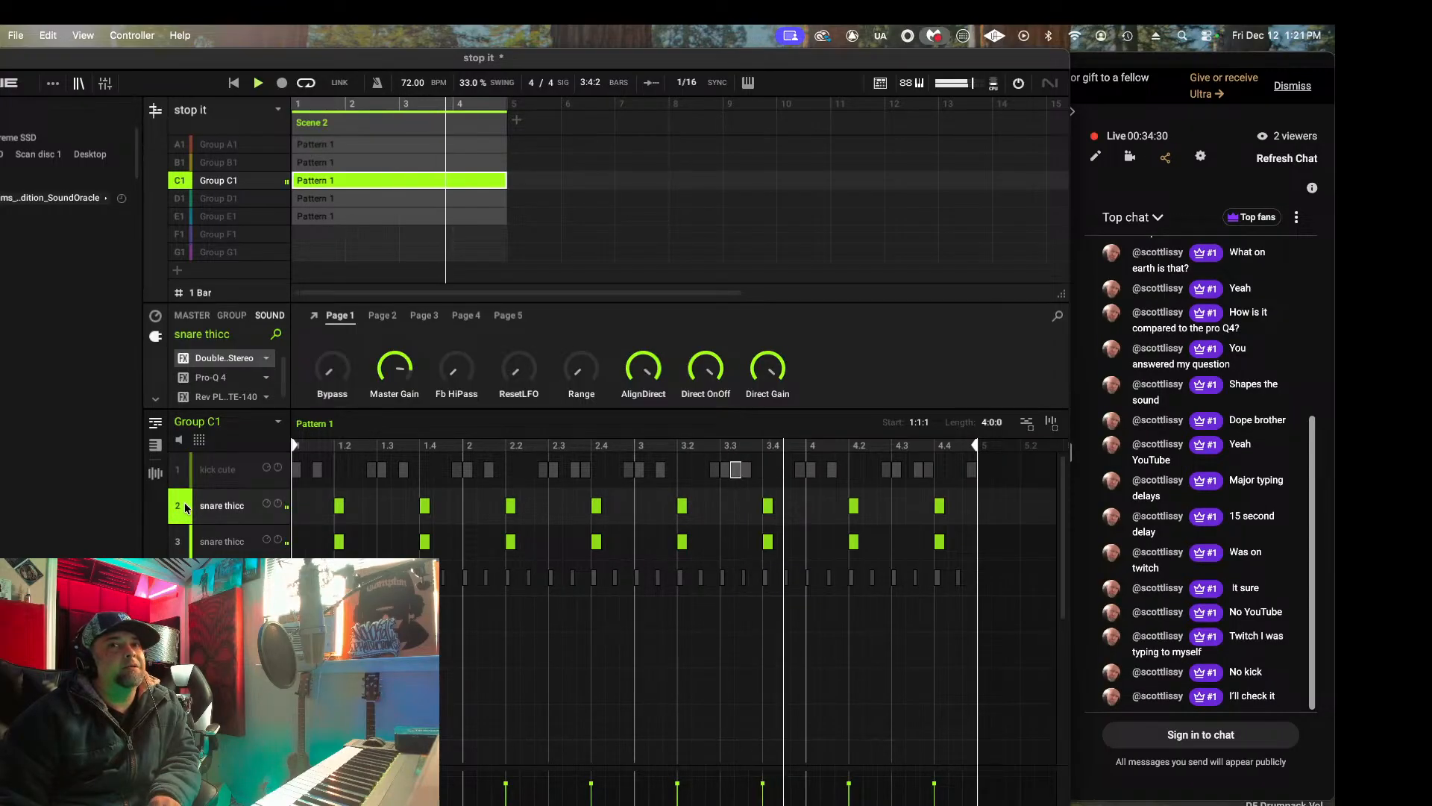
{"action": "right_click", "coordinate": [182, 510]}
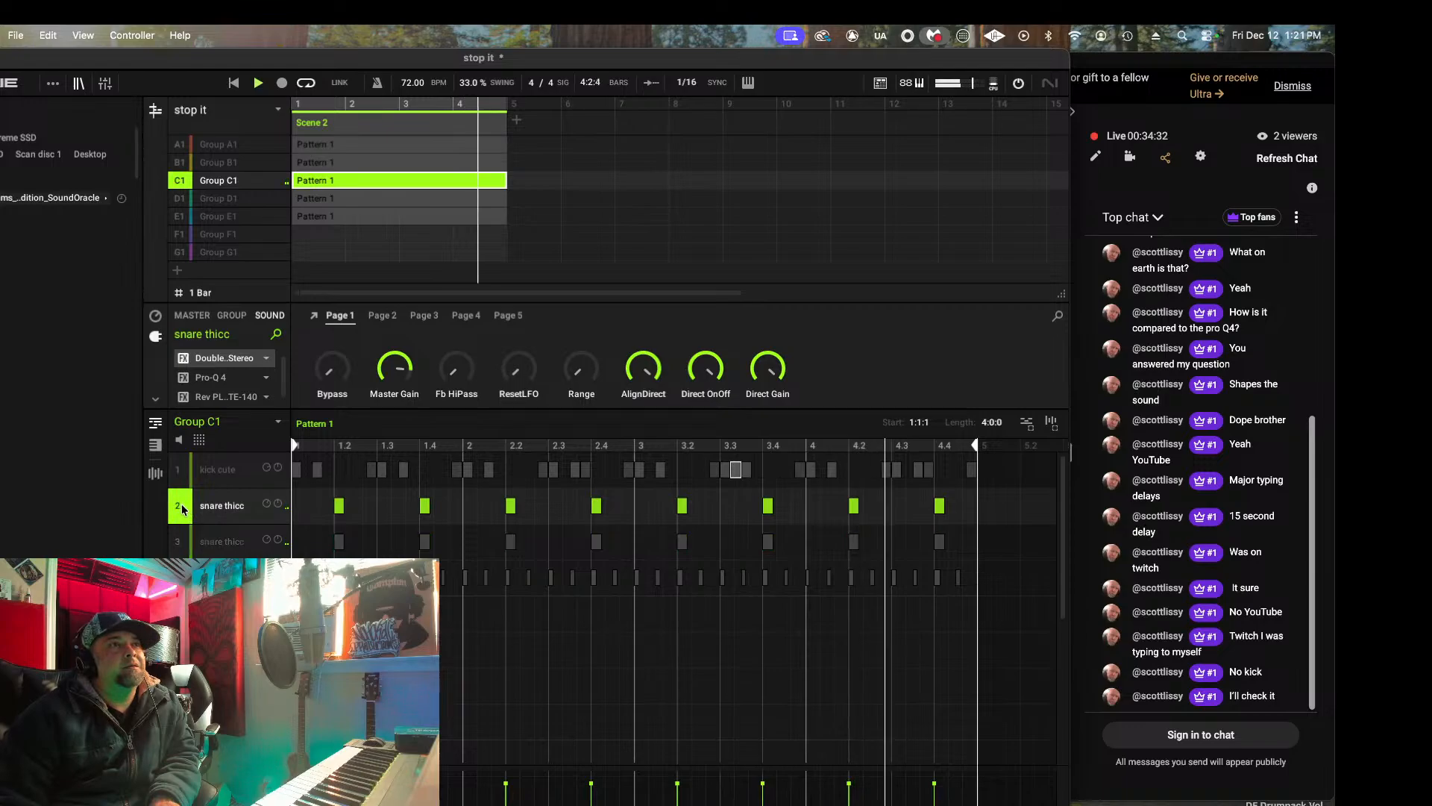
{"action": "right_click", "coordinate": [182, 509]}
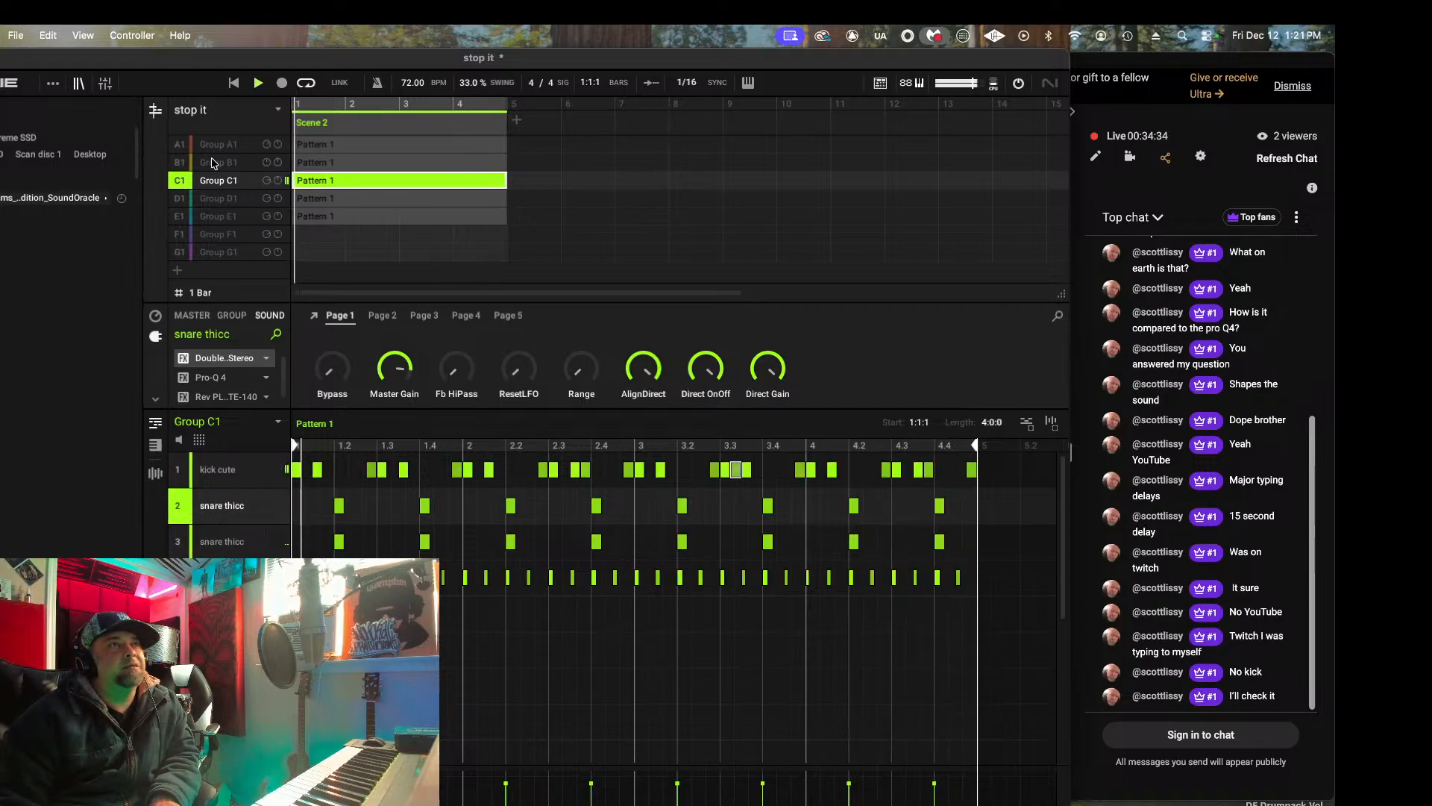
Step: Audition Group B1's bass with the soloed drums, mute it again, and bring in Group D1 with its Bridge Pure DI sound selected
{"action": "left_click", "coordinate": [213, 163]}
{"action": "left_click", "coordinate": [181, 164]}
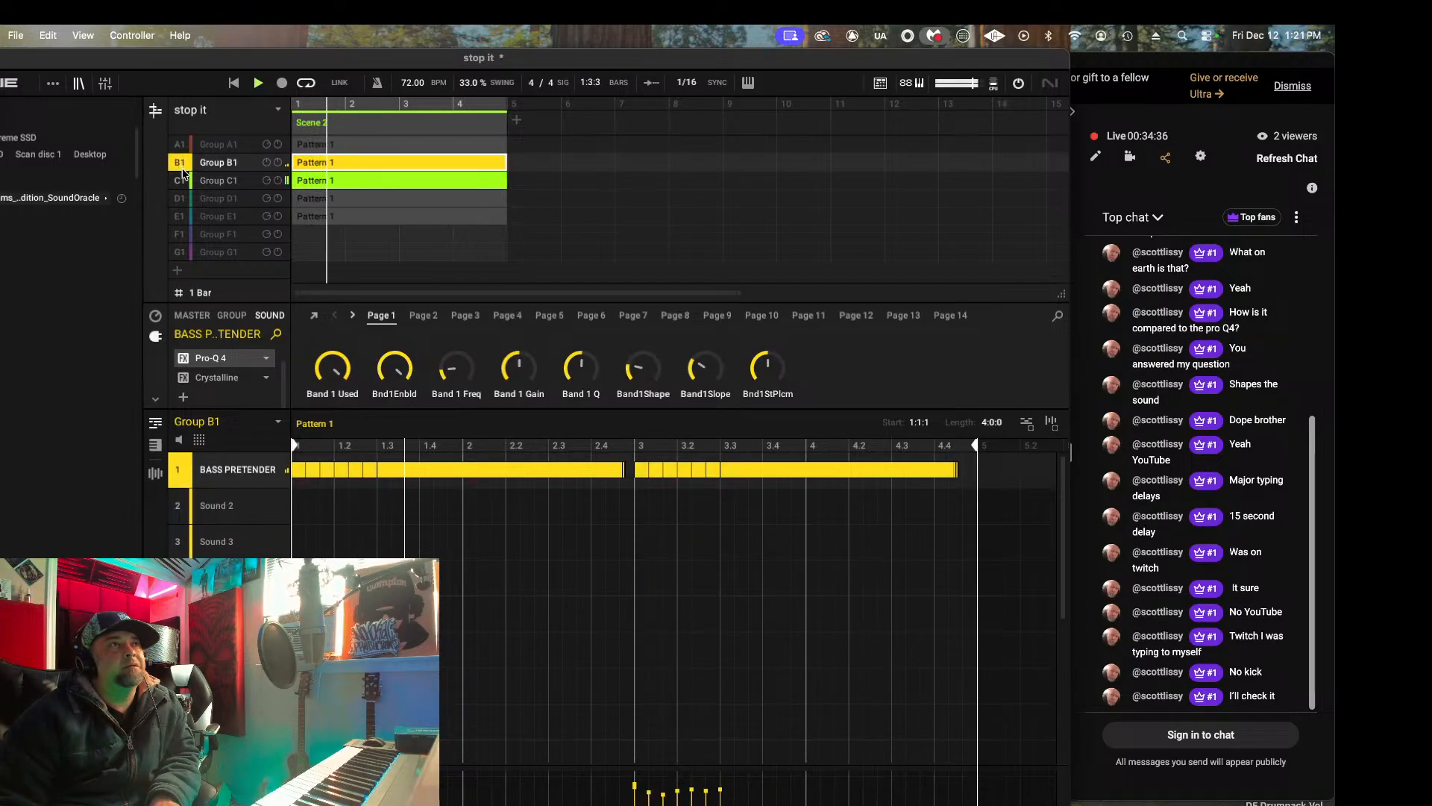
{"action": "left_click", "coordinate": [181, 162]}
{"action": "left_click", "coordinate": [179, 198]}
{"action": "left_click", "coordinate": [212, 198]}
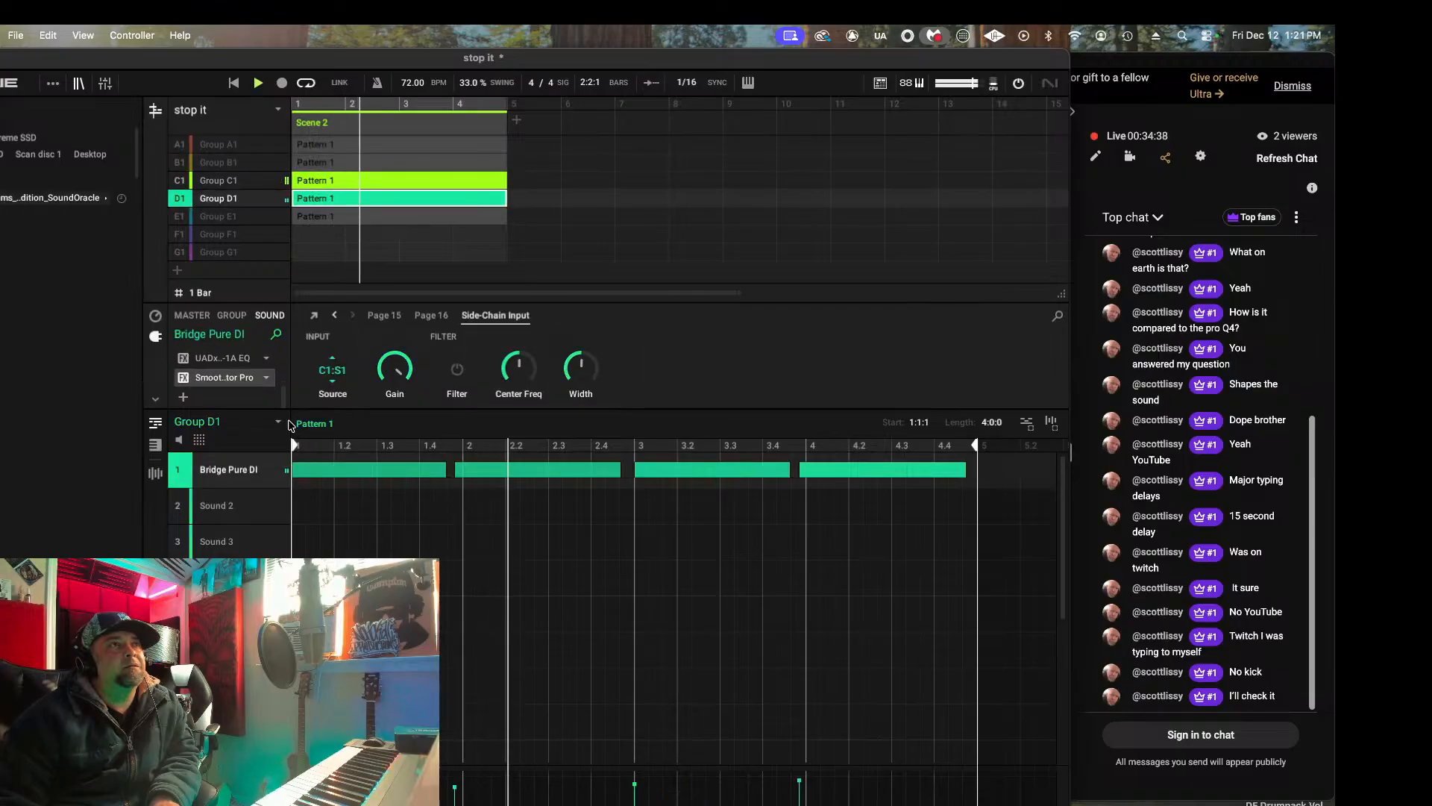
Step: Look through the Bridge Pure DI effect chain, inspect the UADx 1176AE Compressor settings, and close the plugin window
{"action": "scroll", "coordinate": [234, 366], "scroll_direction": "up", "scroll_amount": 2}
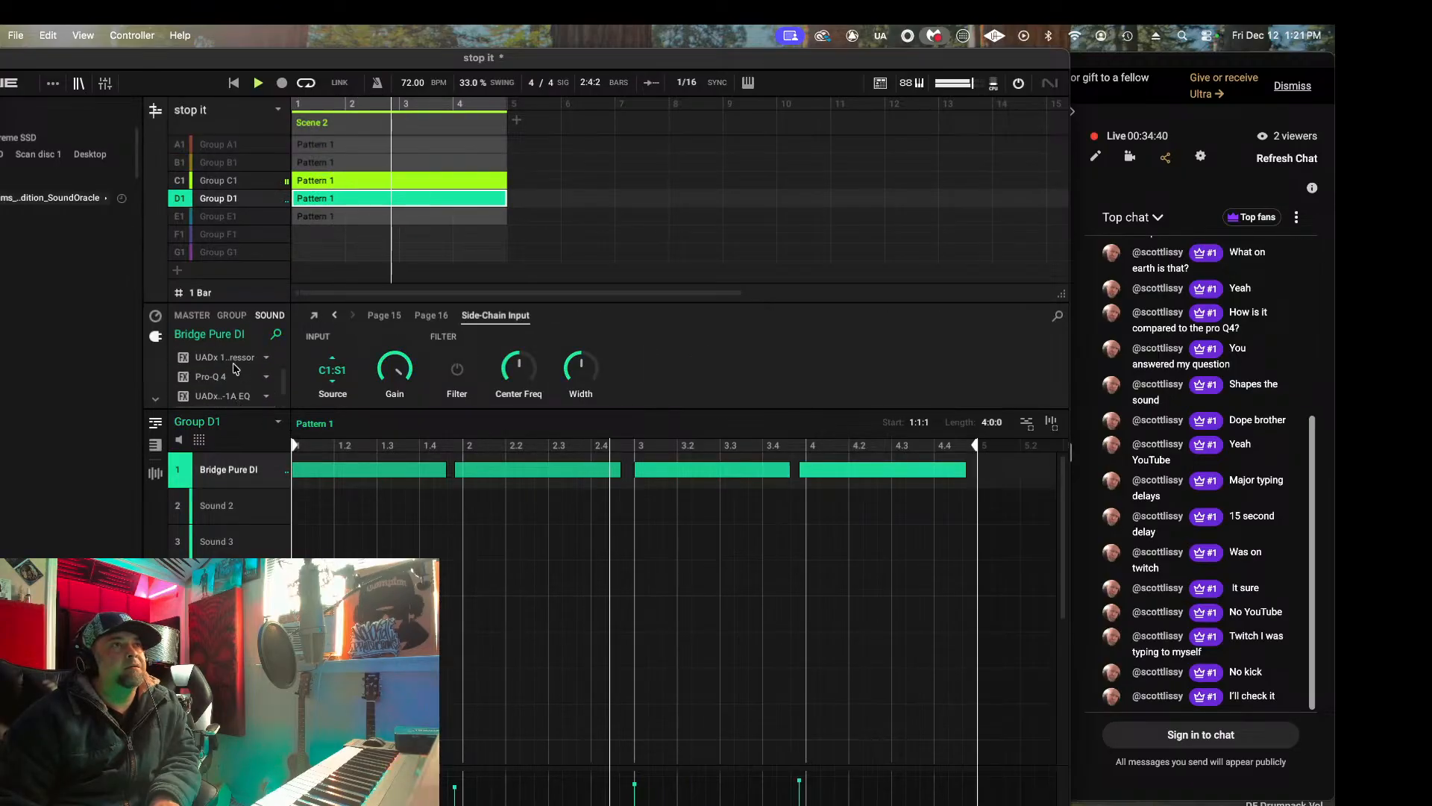
{"action": "scroll", "coordinate": [236, 373], "scroll_direction": "down", "scroll_amount": 1}
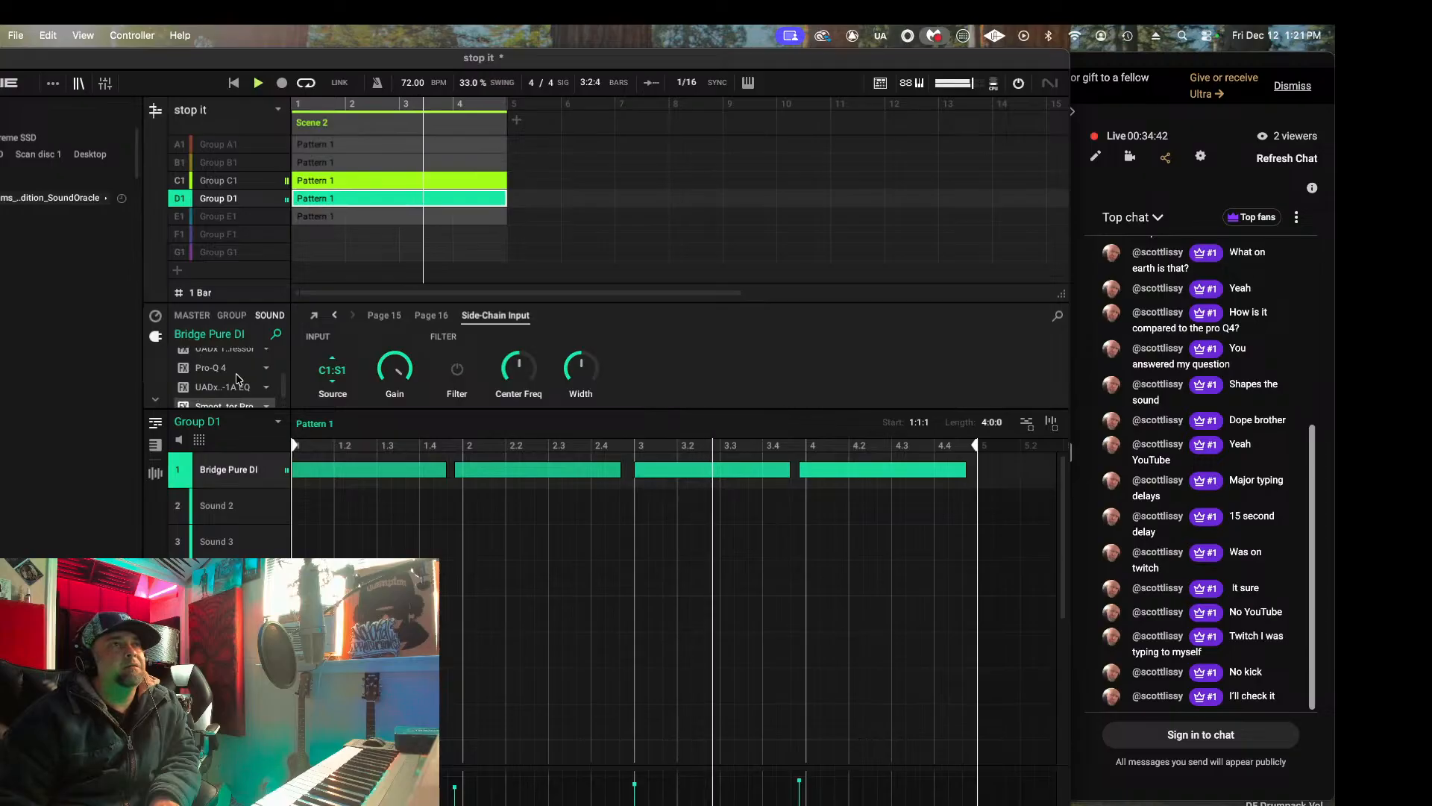
{"action": "scroll", "coordinate": [237, 376], "scroll_direction": "up", "scroll_amount": 1}
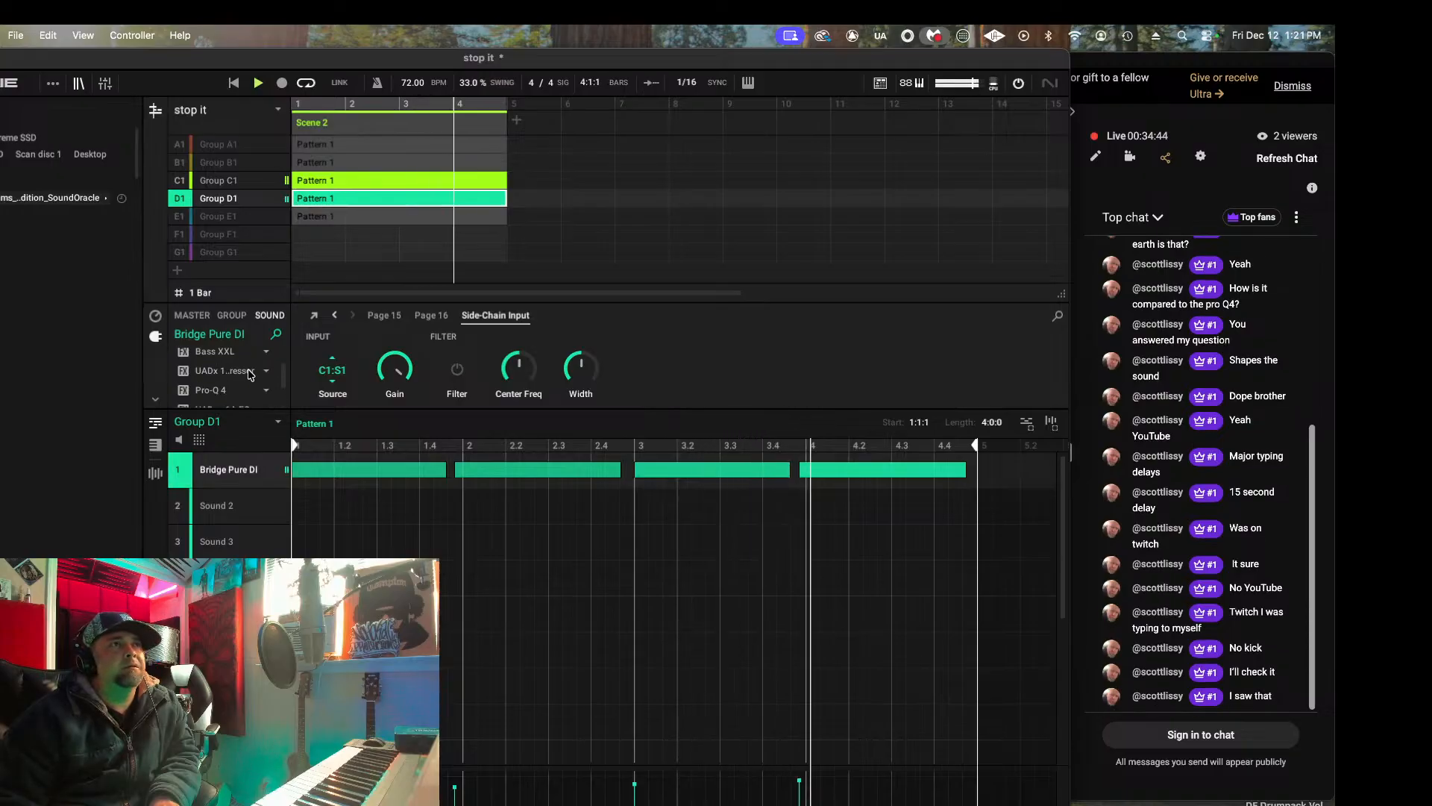
{"action": "double_click", "coordinate": [249, 374]}
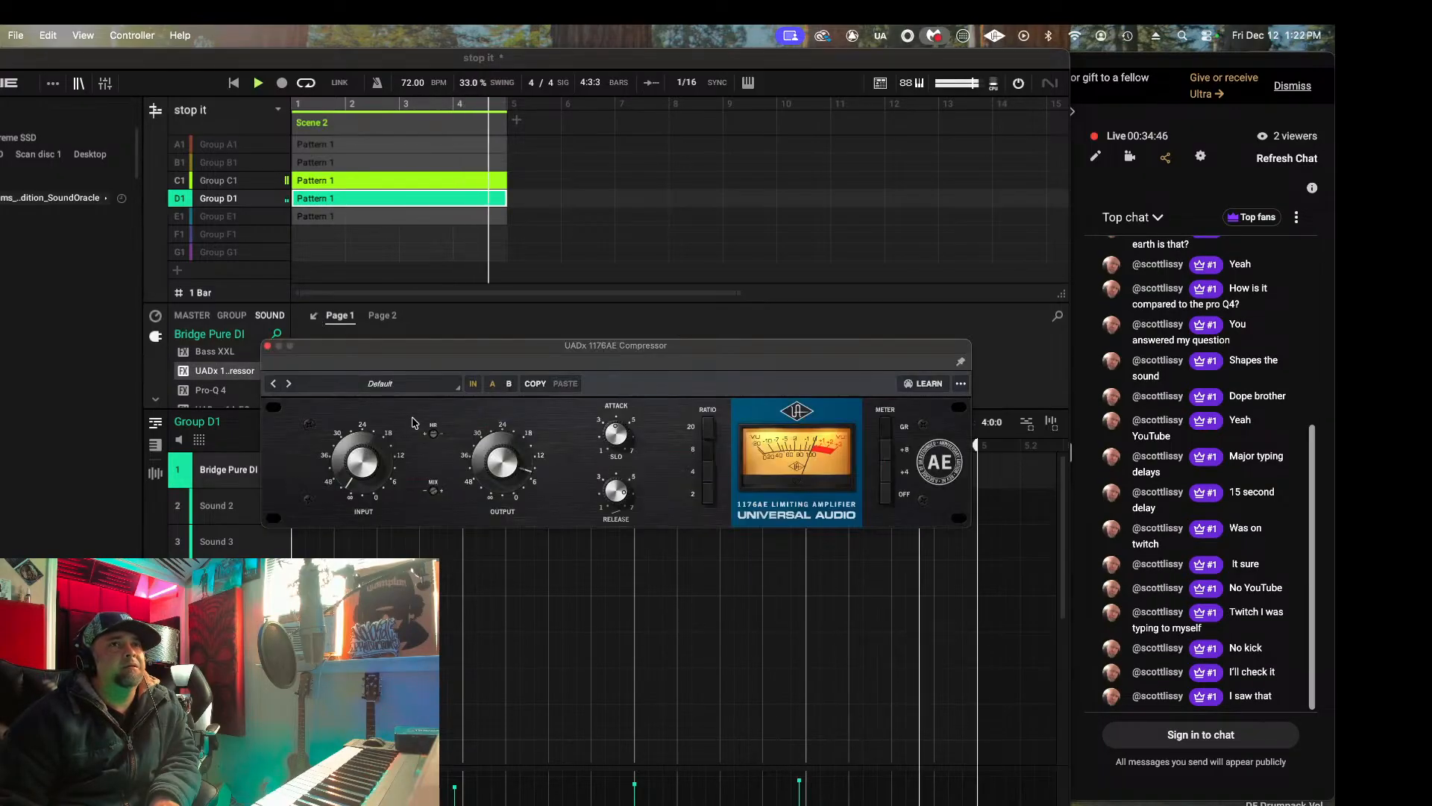
{"action": "left_click", "coordinate": [267, 346]}
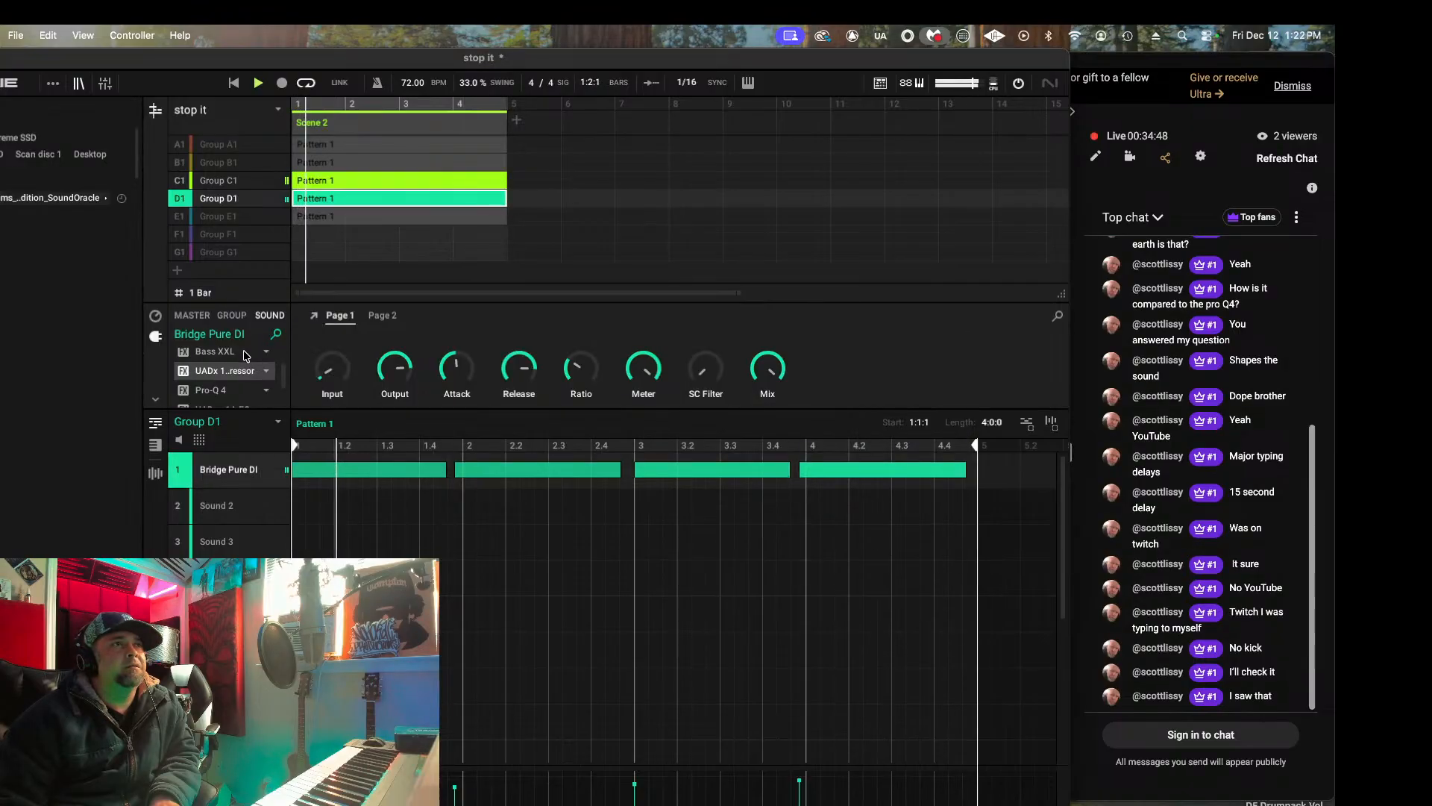
Step: In Bass XXL on Bridge Pure DI, lower the root to A1, raise the boost to 66%, and close the plugin
{"action": "double_click", "coordinate": [247, 353]}
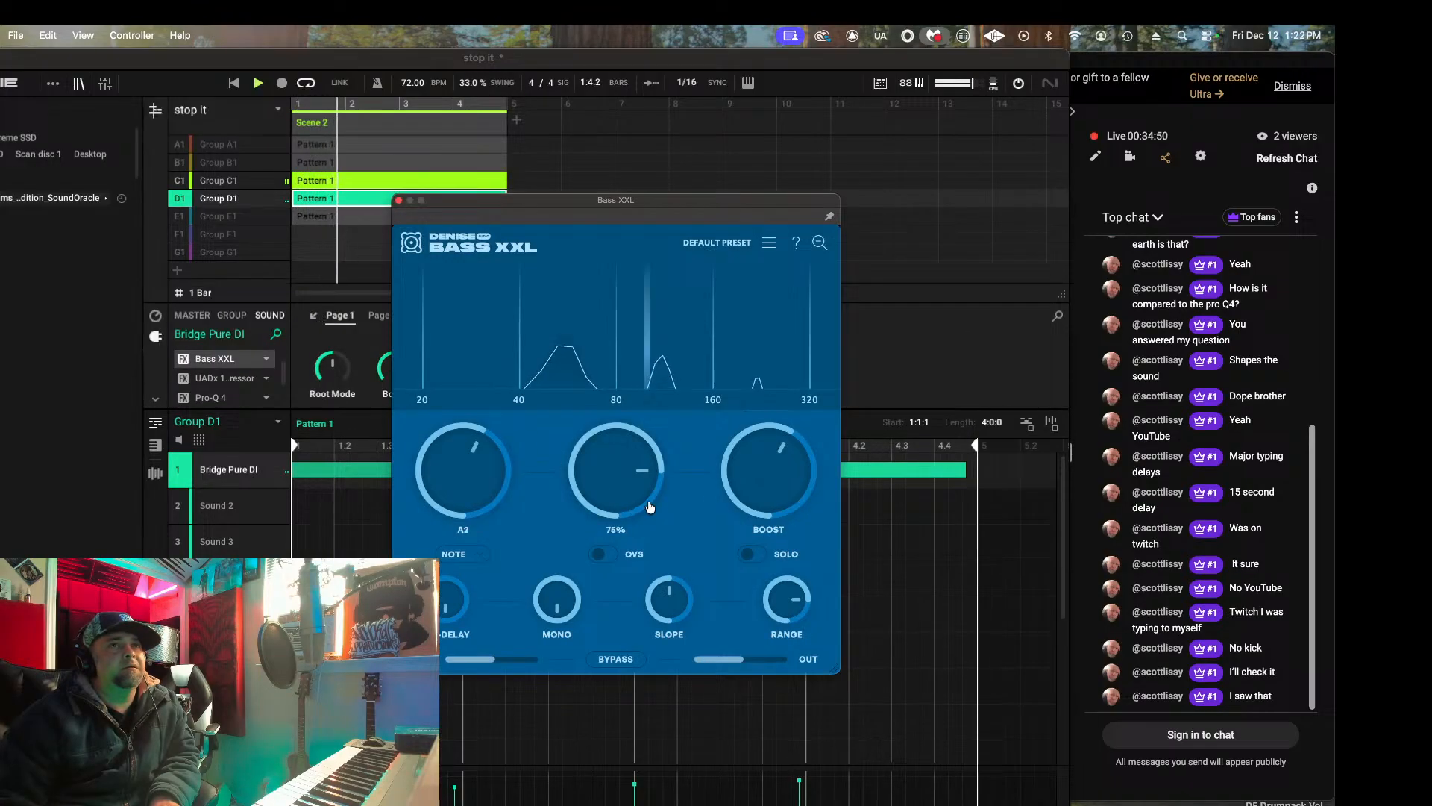
{"action": "left_click_drag", "start_coordinate": [742, 480], "coordinate": [742, 469]}
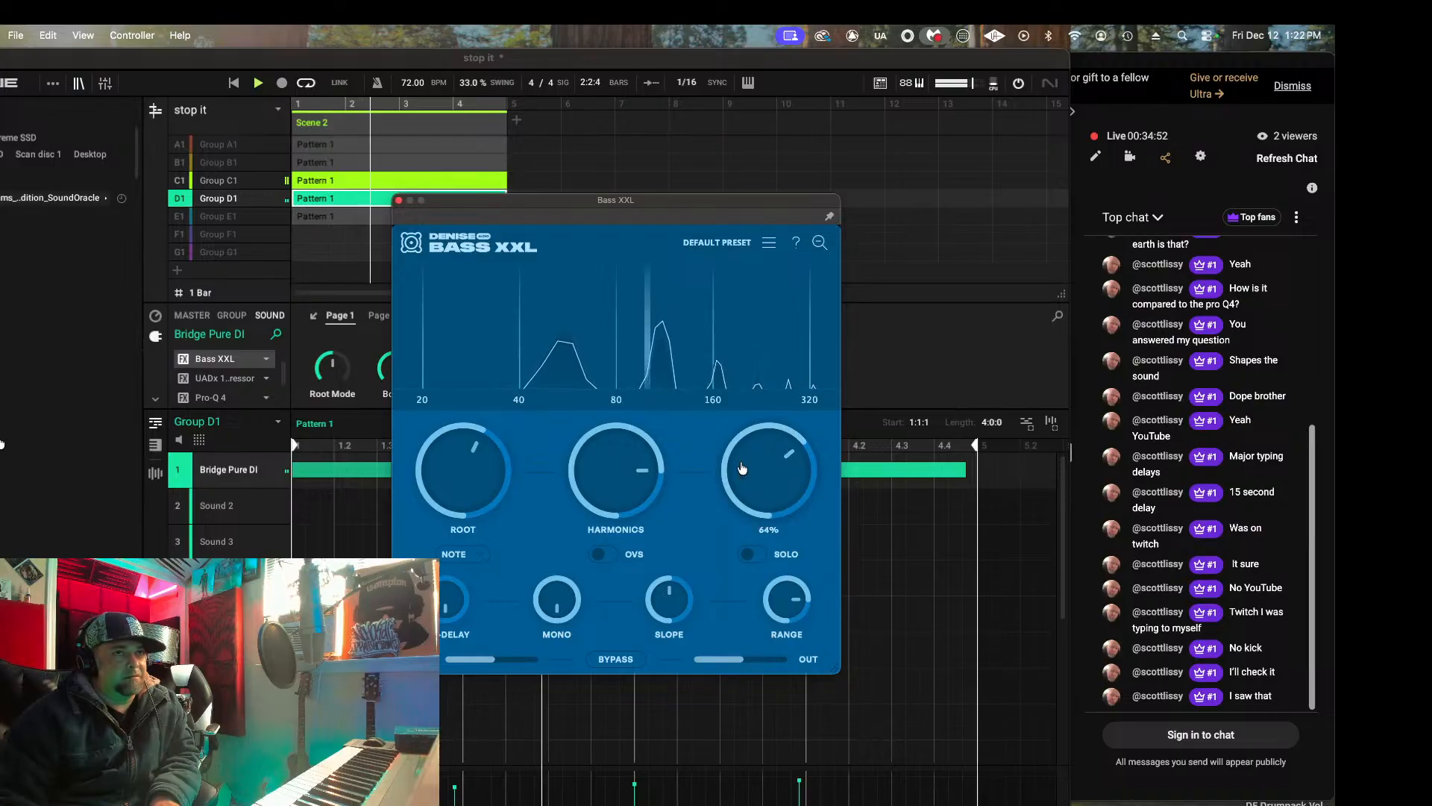
{"action": "mouse_move", "coordinate": [460, 478]}
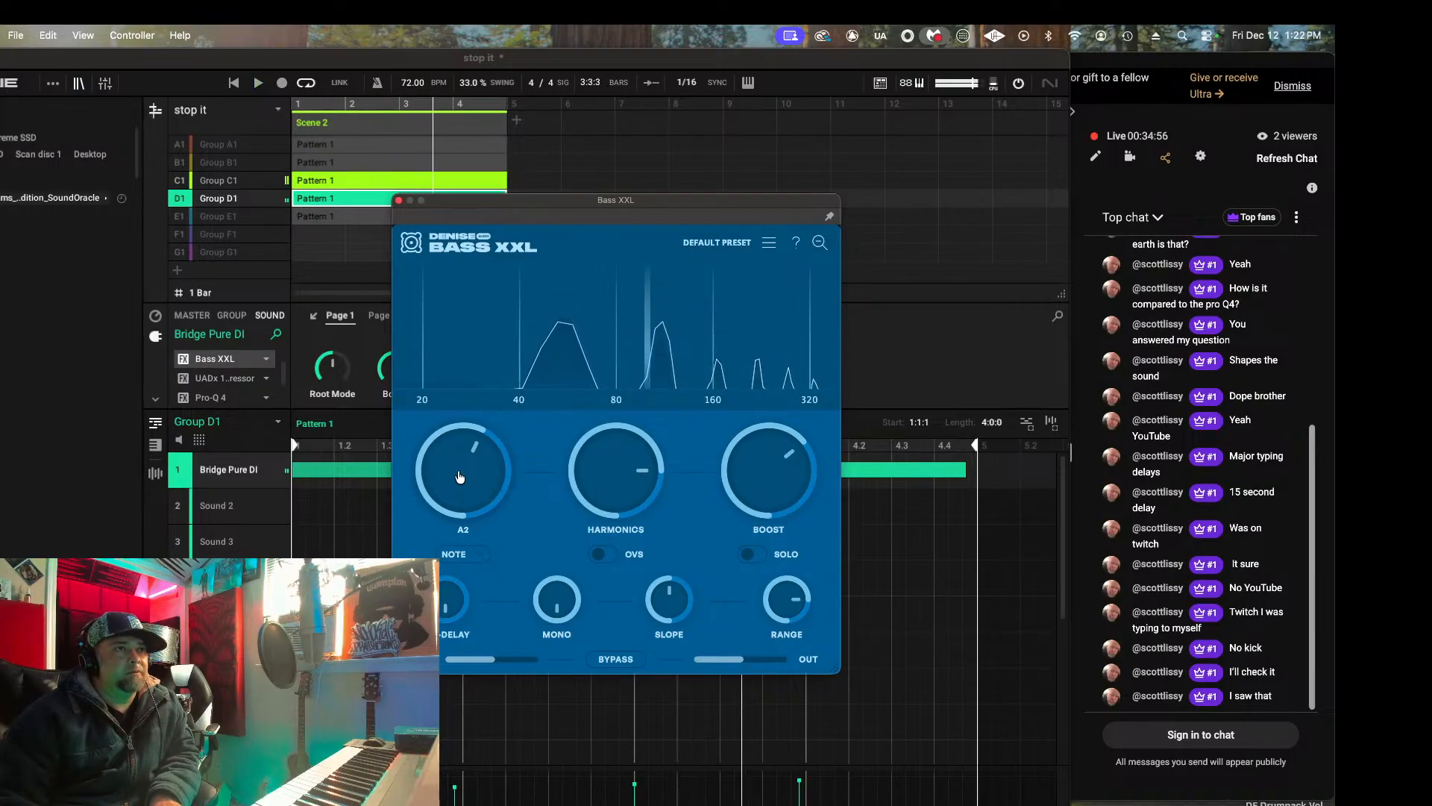
{"action": "left_click_drag", "start_coordinate": [459, 477], "coordinate": [478, 531]}
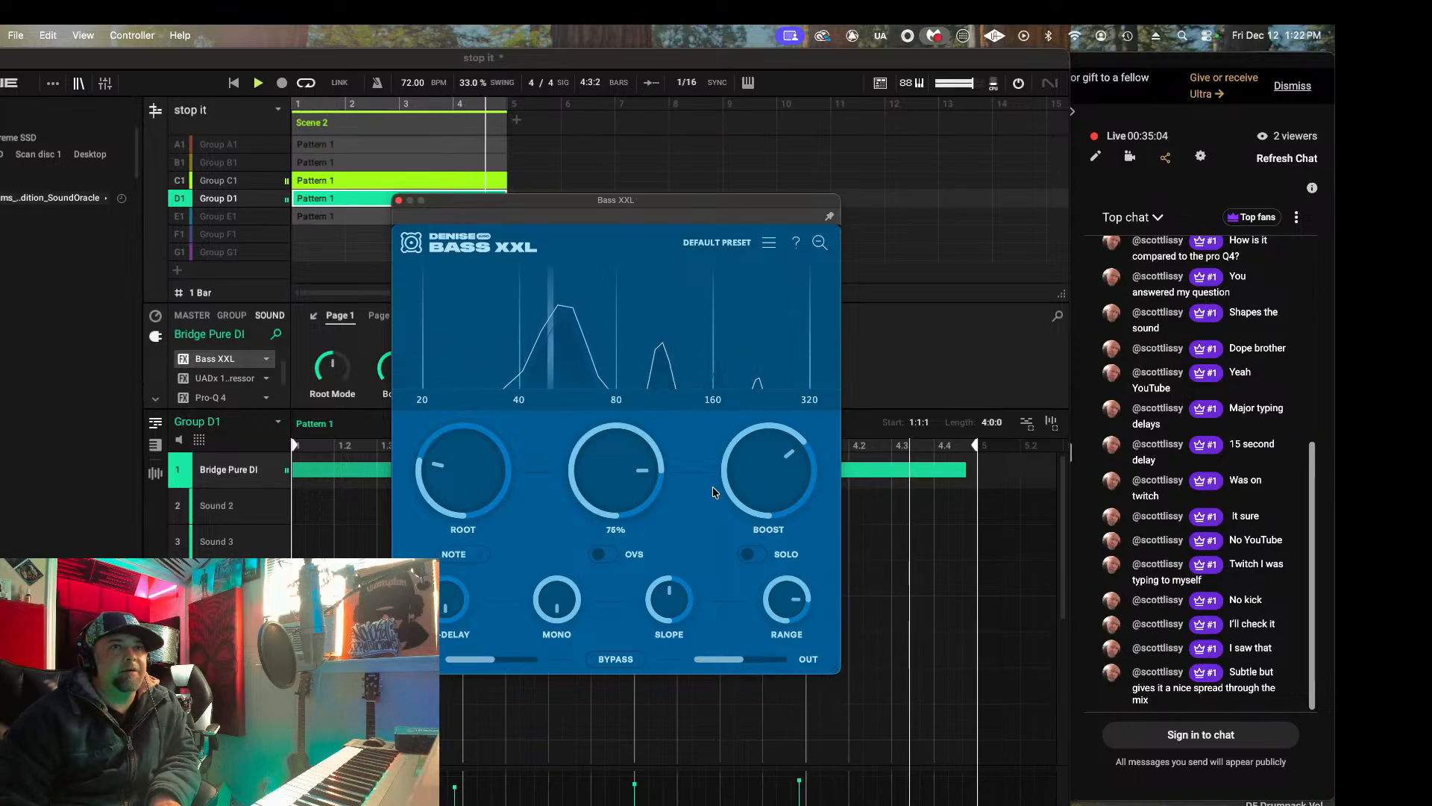
{"action": "left_click_drag", "start_coordinate": [763, 490], "coordinate": [763, 484]}
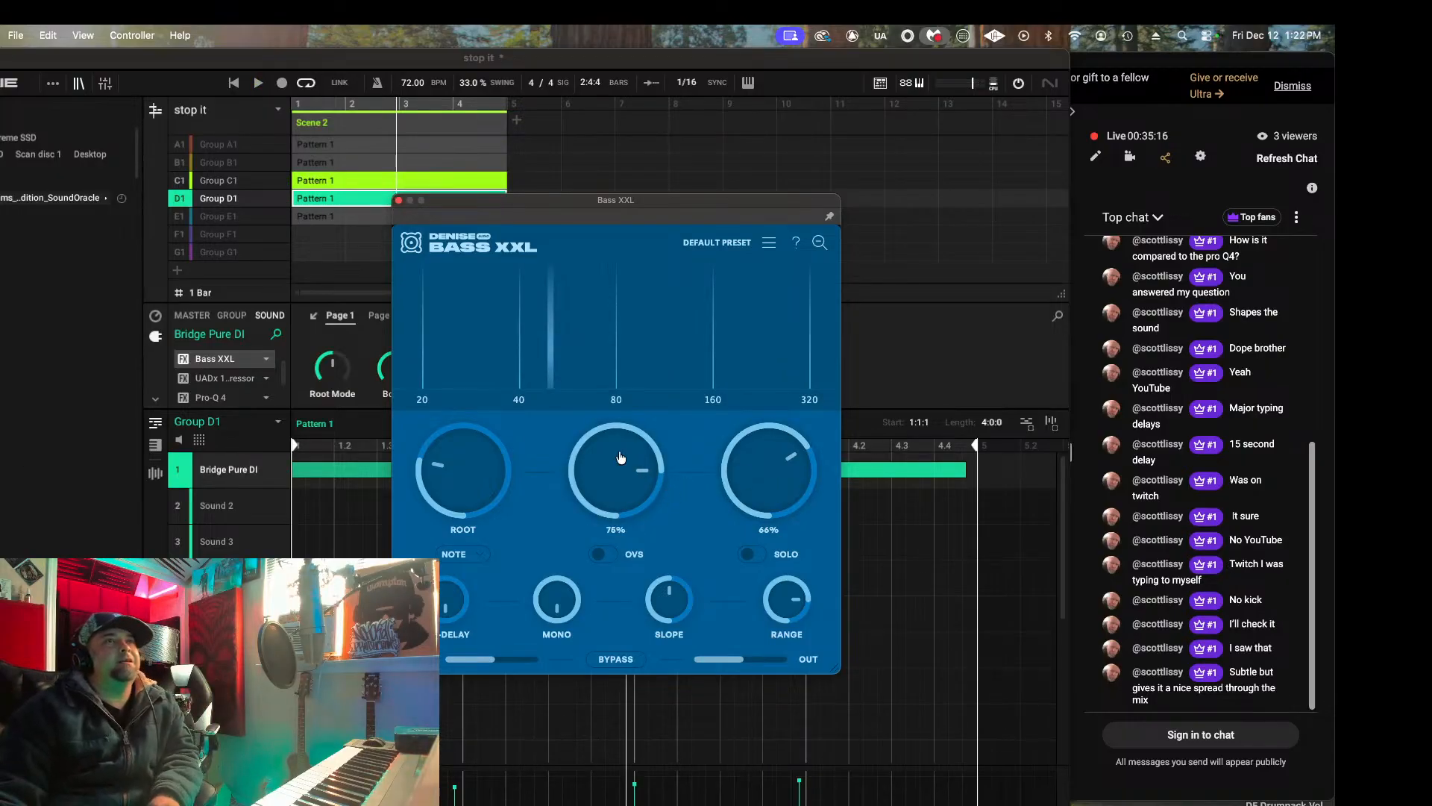
{"action": "left_click", "coordinate": [399, 201]}
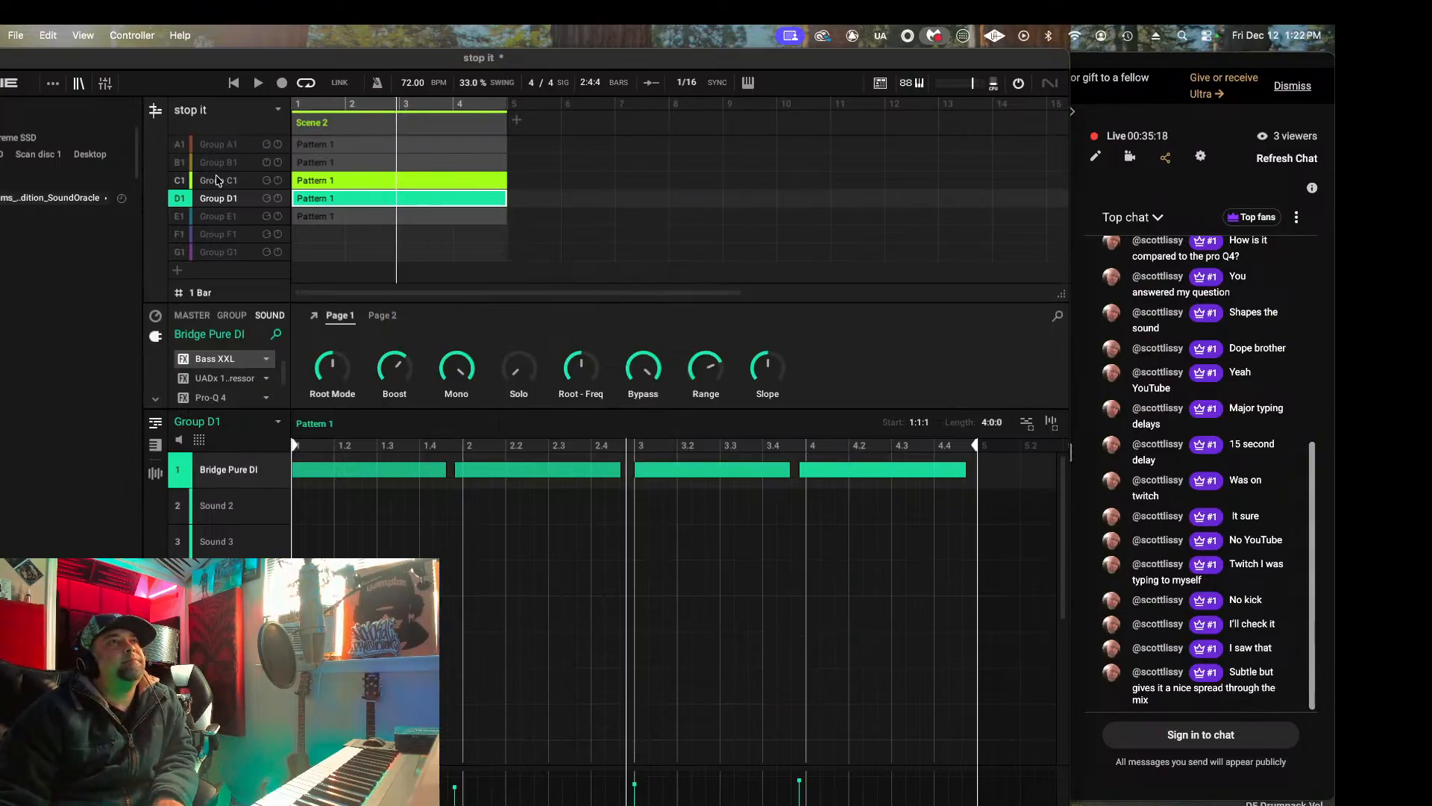
Step: Clear the group solos, reopen Bass XXL on Bridge Pure DI, and play the whole beat from the start
{"action": "right_click", "coordinate": [186, 201]}
{"action": "right_click", "coordinate": [186, 201]}
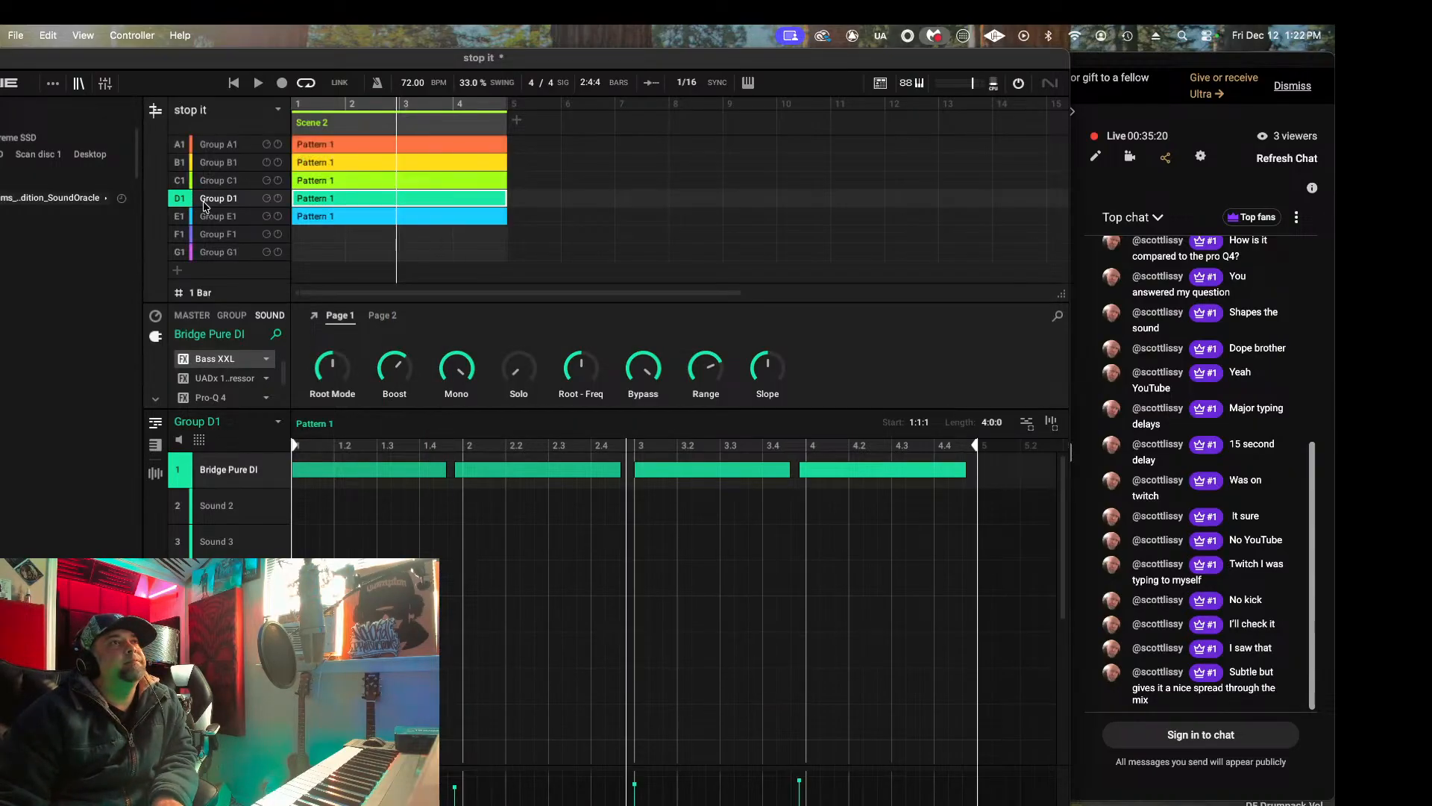
{"action": "key", "text": "space"}
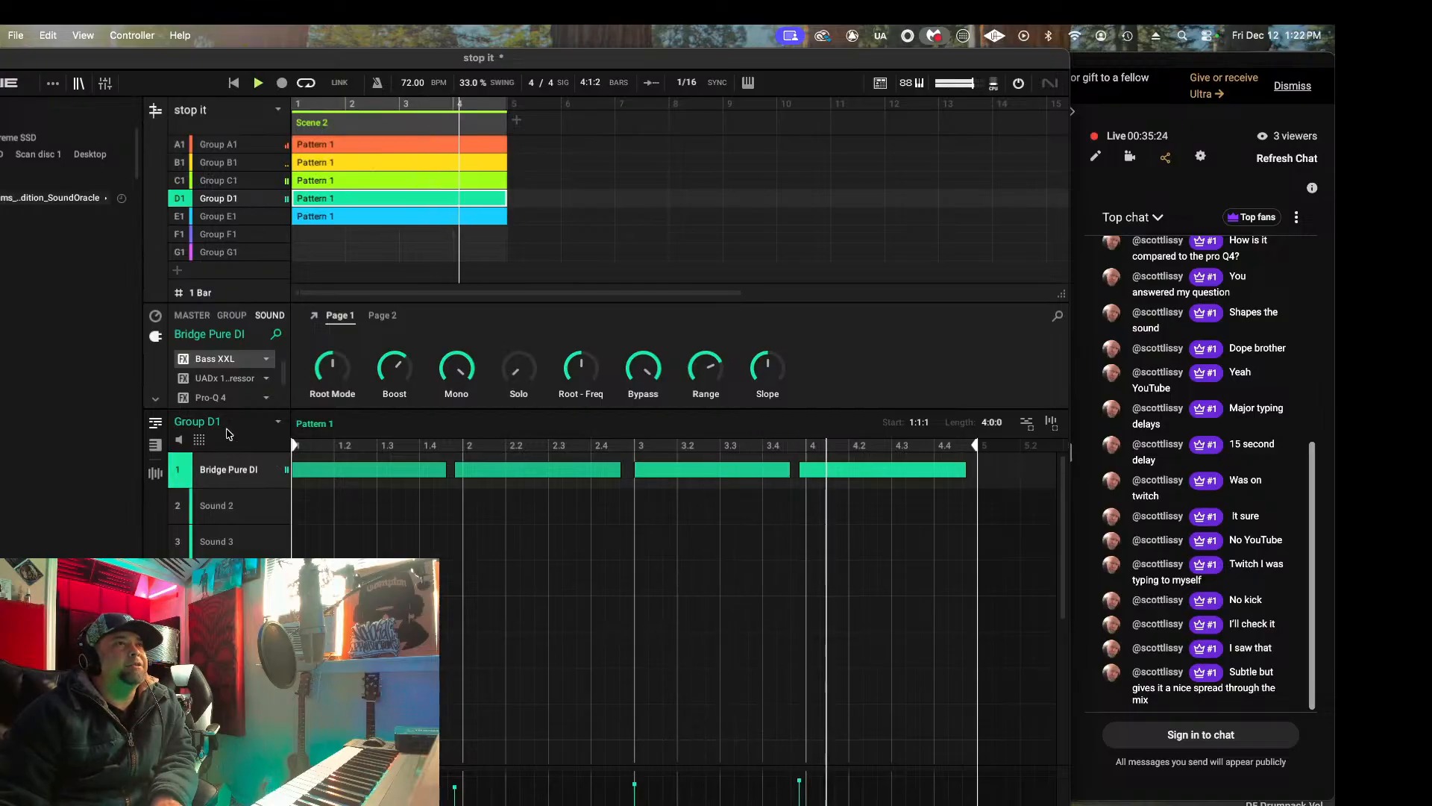
{"action": "left_click", "coordinate": [314, 314]}
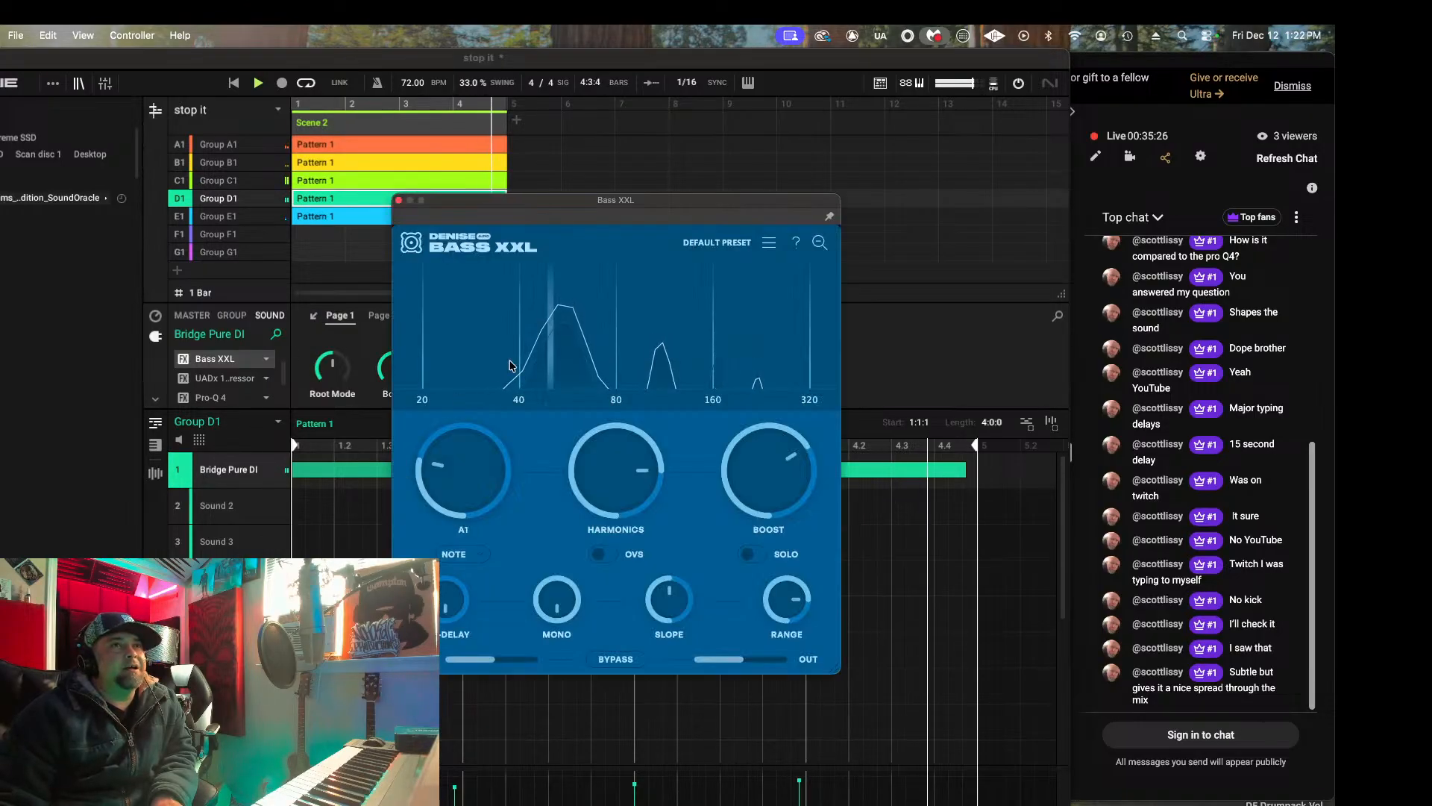
{"action": "mouse_move", "coordinate": [590, 465]}
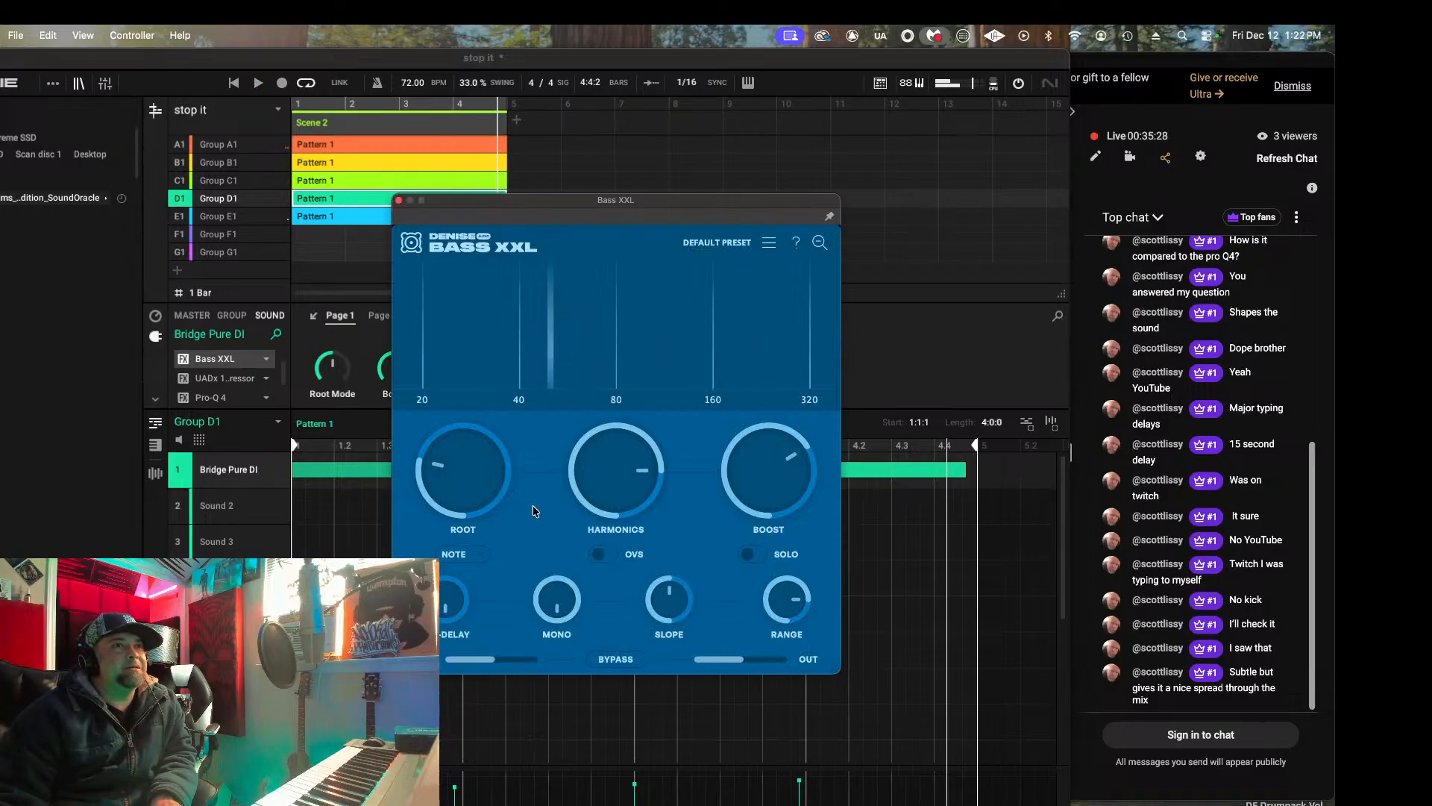
{"action": "left_click", "coordinate": [230, 84]}
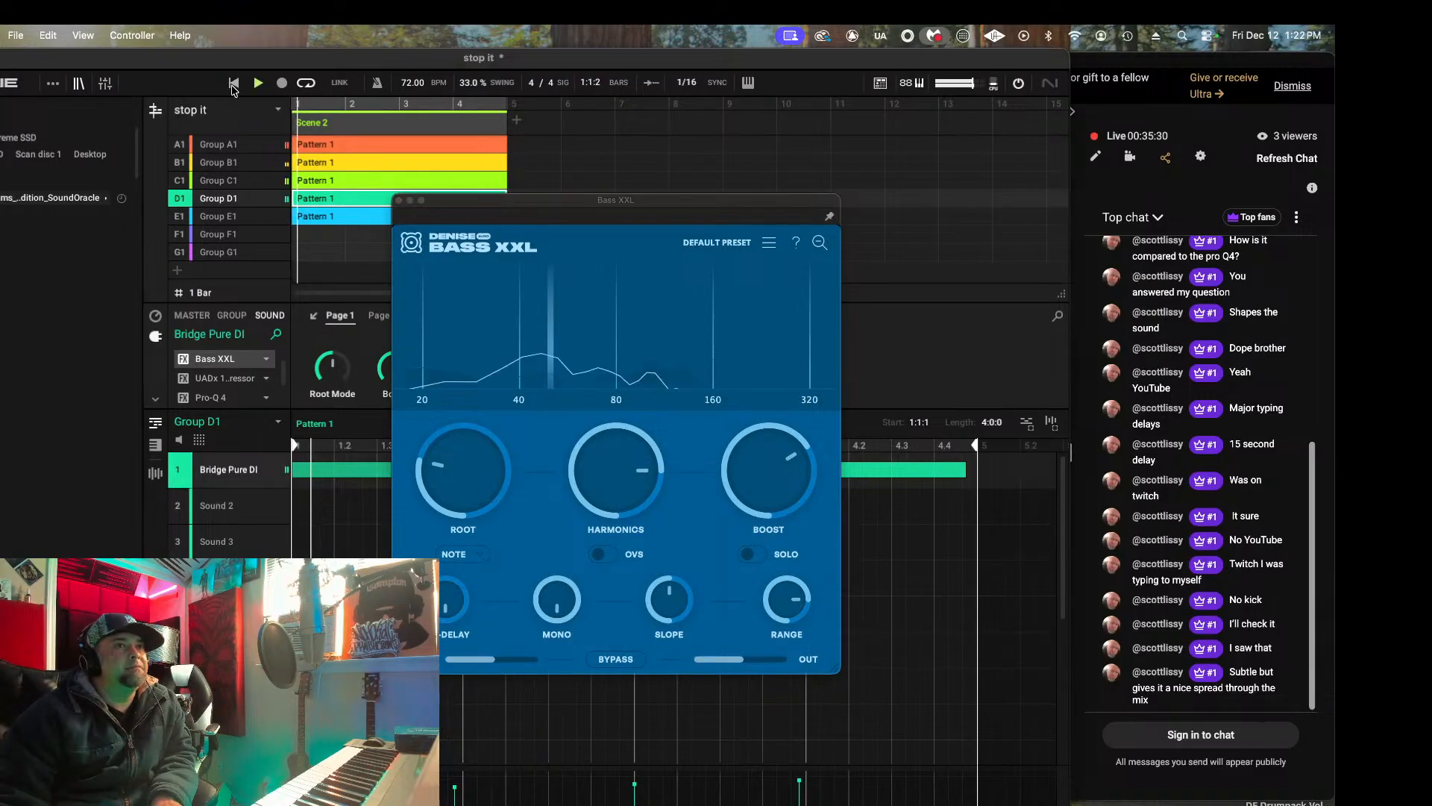
{"action": "mouse_move", "coordinate": [459, 425]}
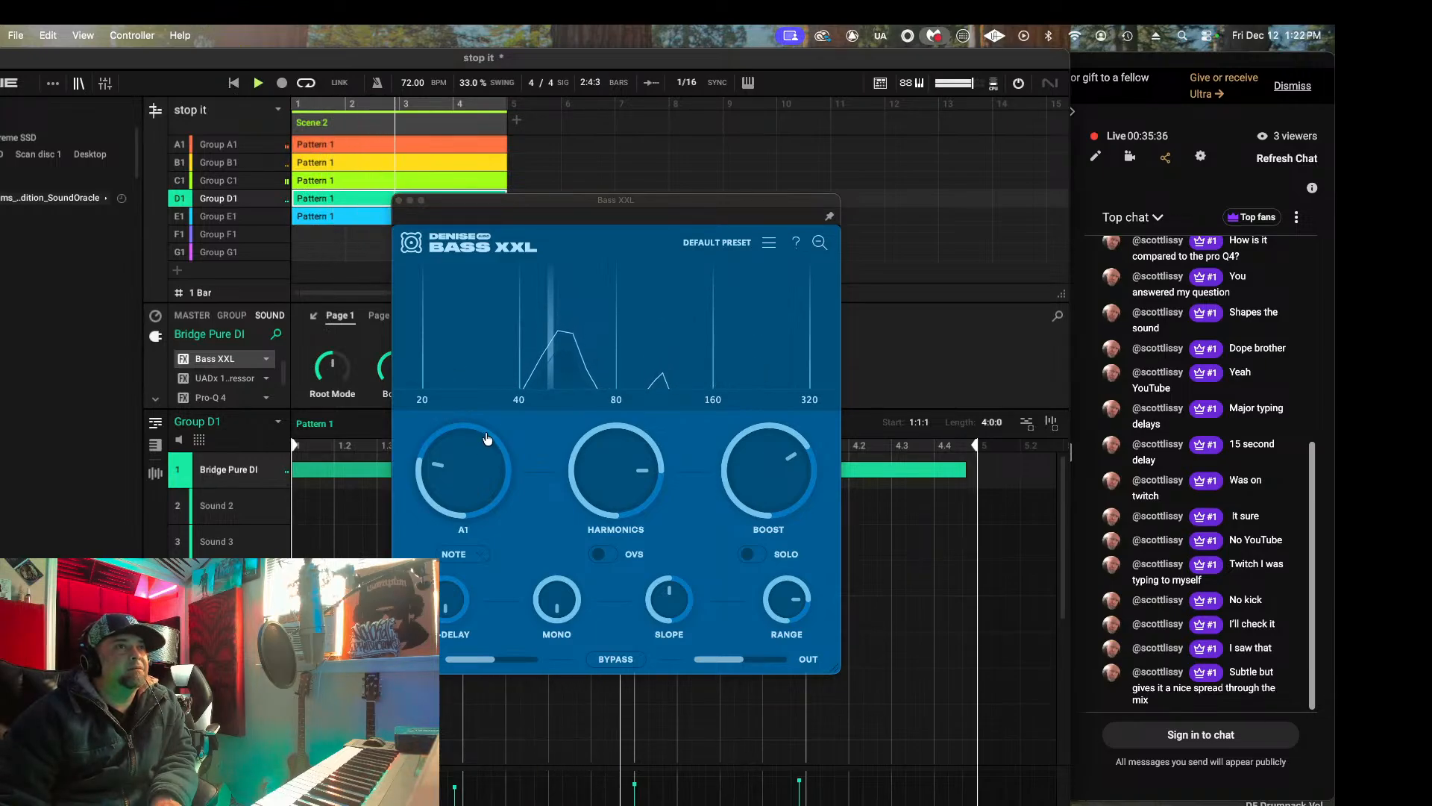
Step: Try Bass XXL's FREQ root mode, return it to NOTE, test the slope setting, and close the plugin
{"action": "left_click", "coordinate": [462, 555]}
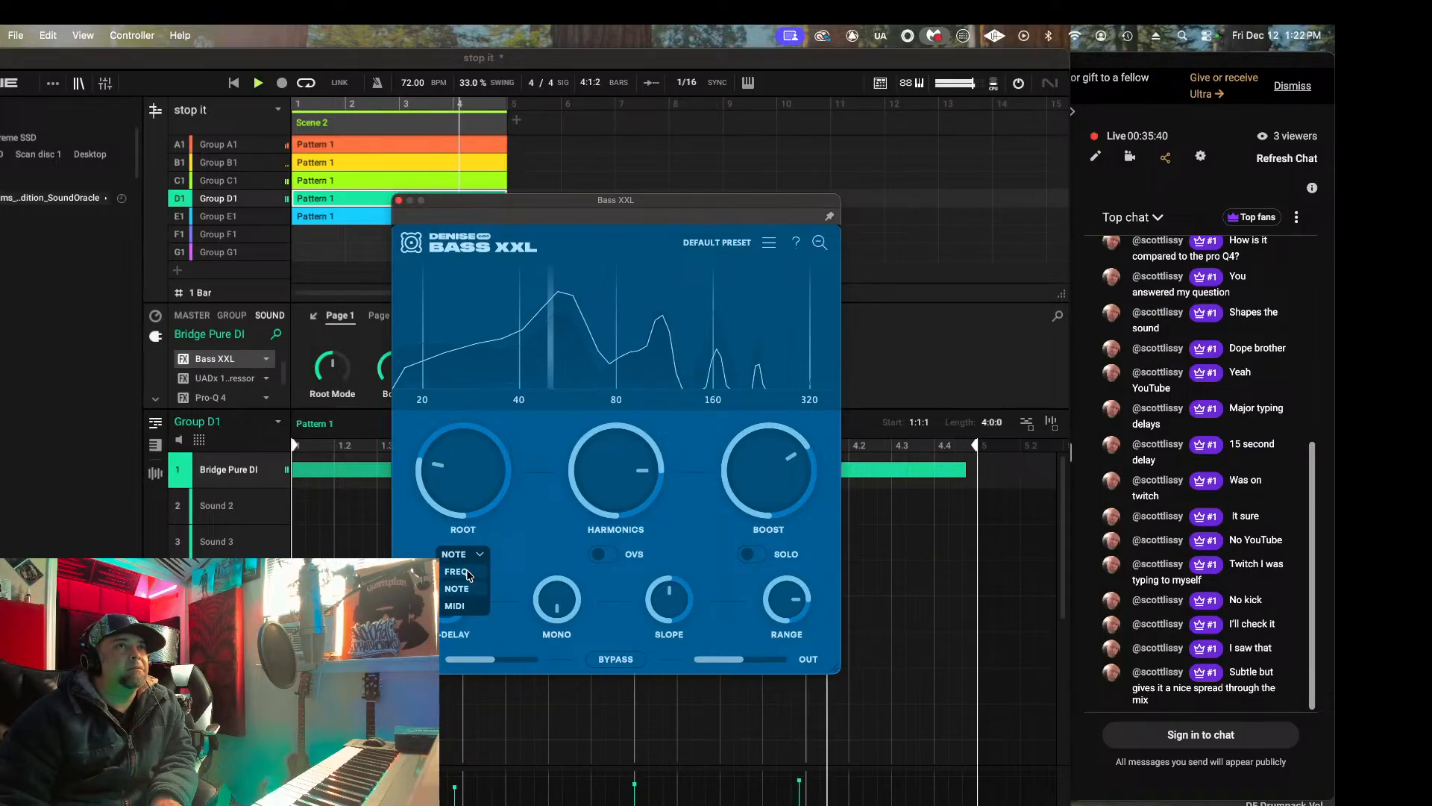
{"action": "left_click", "coordinate": [468, 572]}
{"action": "left_click", "coordinate": [464, 561]}
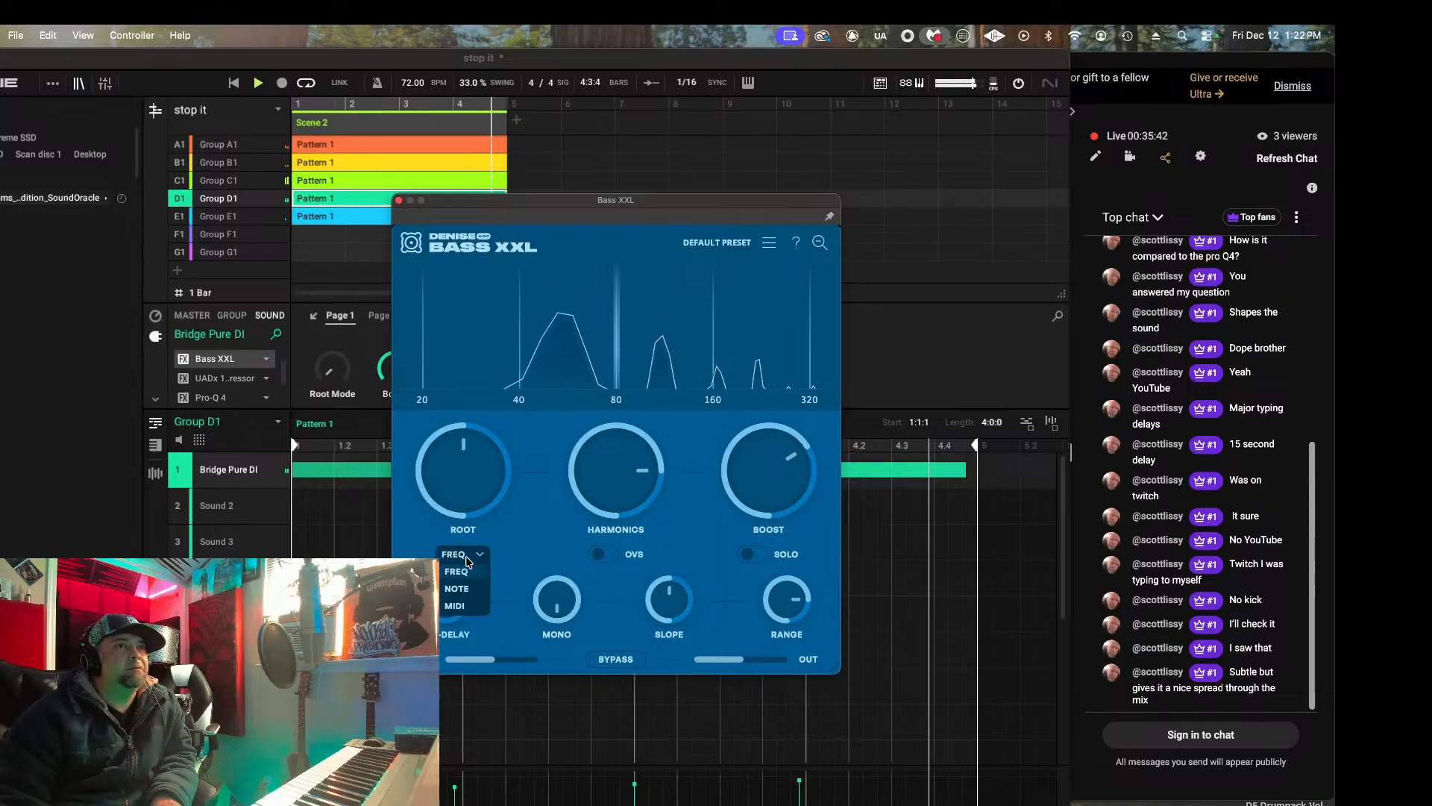
{"action": "left_click", "coordinate": [457, 588]}
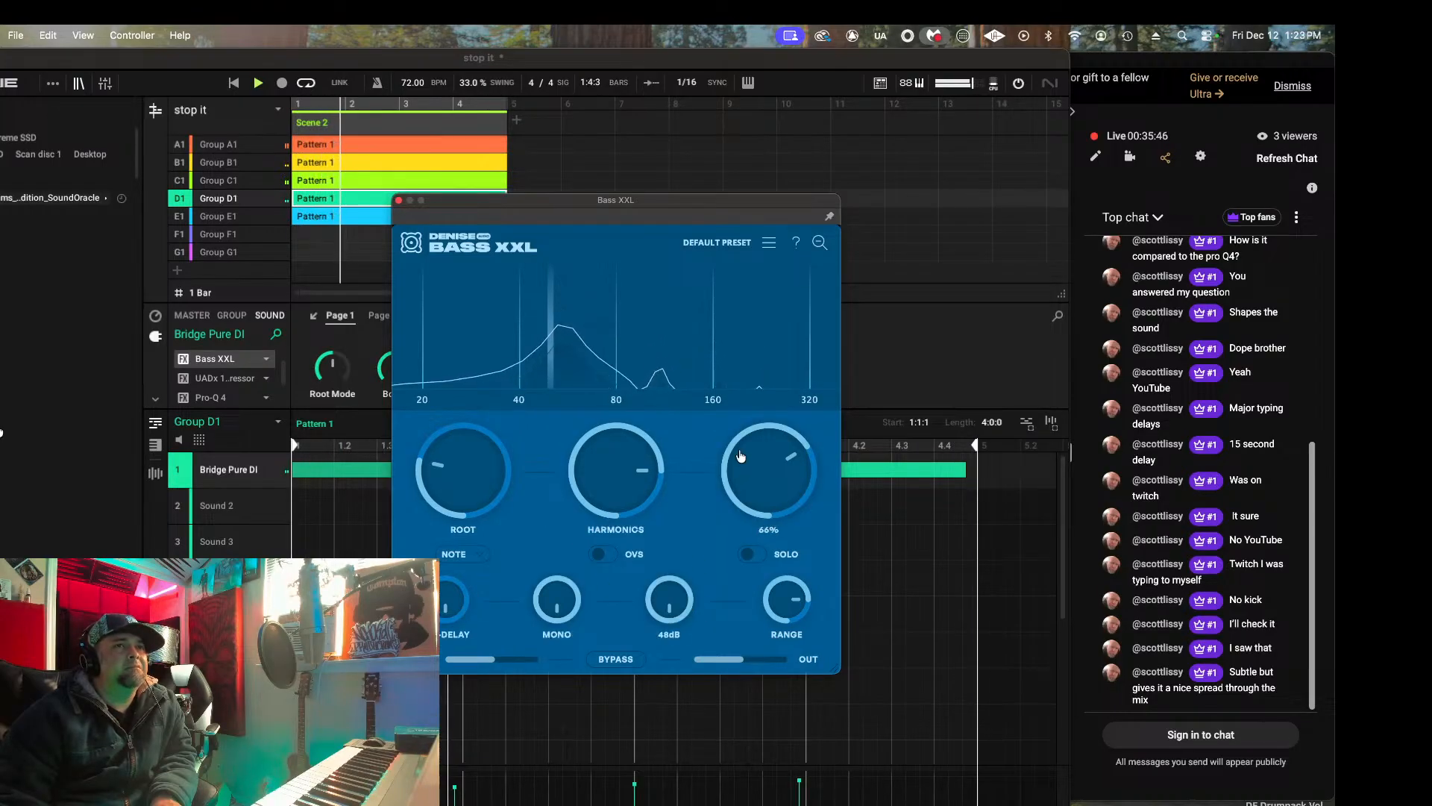
{"action": "left_click_drag", "start_coordinate": [671, 609], "coordinate": [672, 680]}
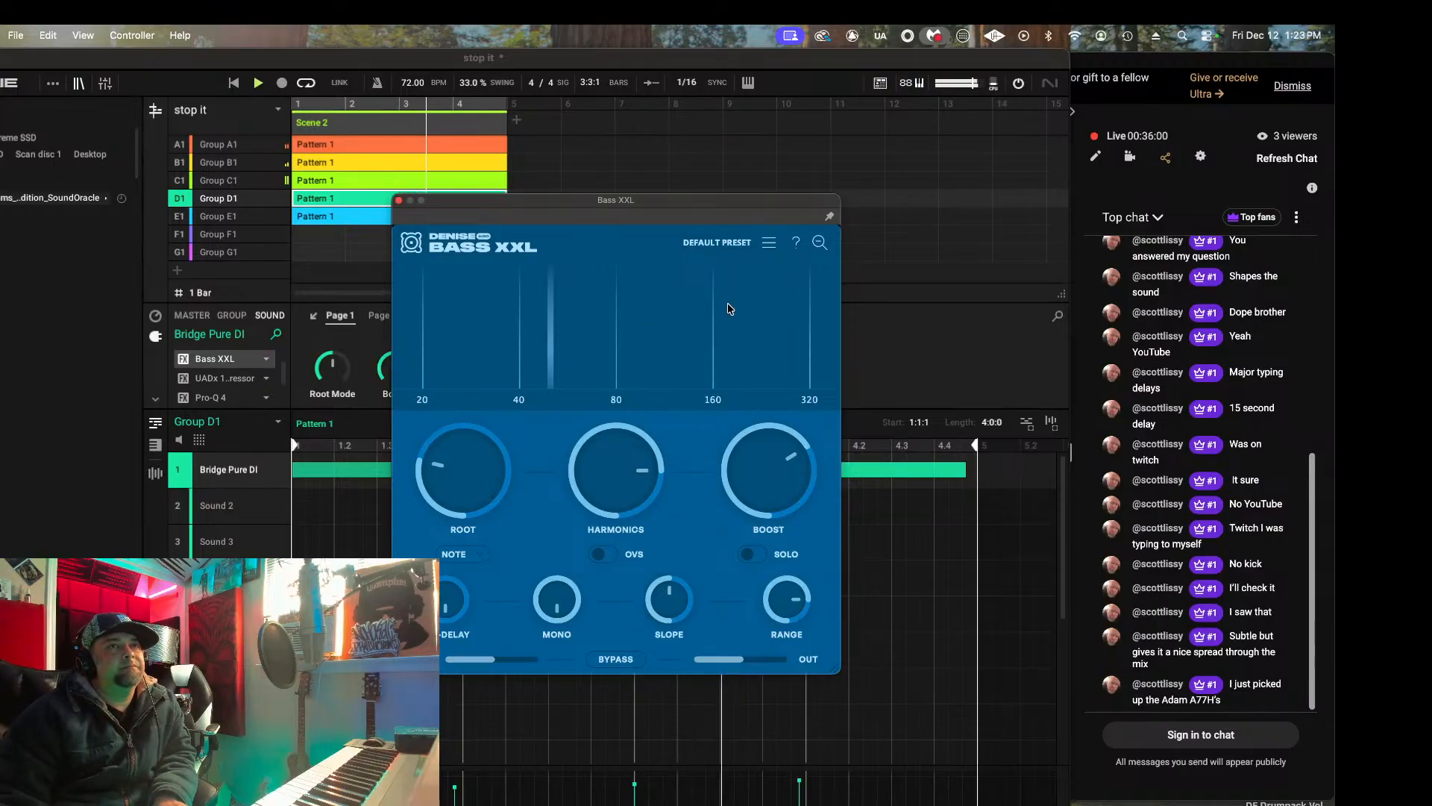
{"action": "left_click", "coordinate": [399, 201]}
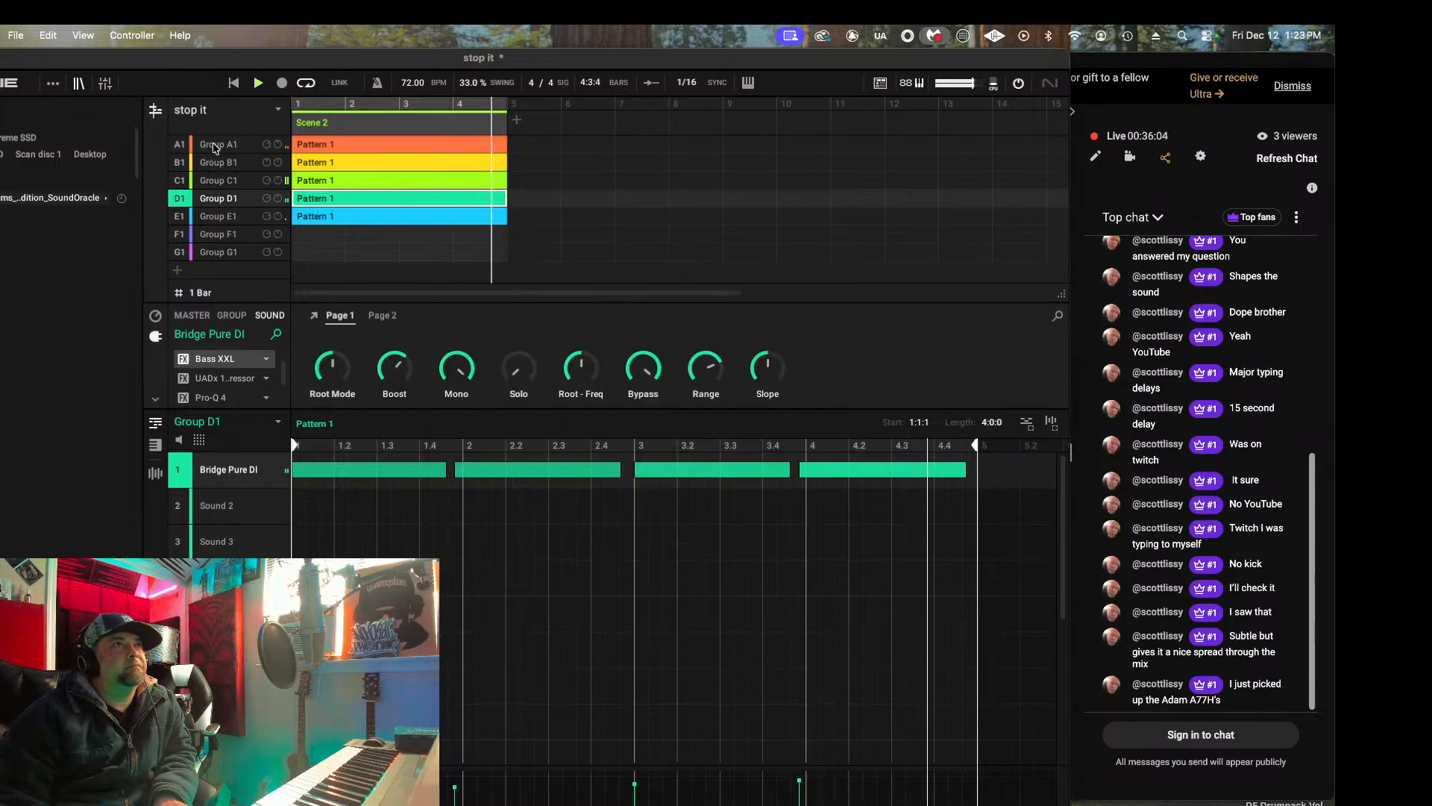
Step: Solo Group A1 and add Eiosis AirEQ Premium to the end of the Bandpass Keys effect chain, with its editor open
{"action": "left_click", "coordinate": [216, 144]}
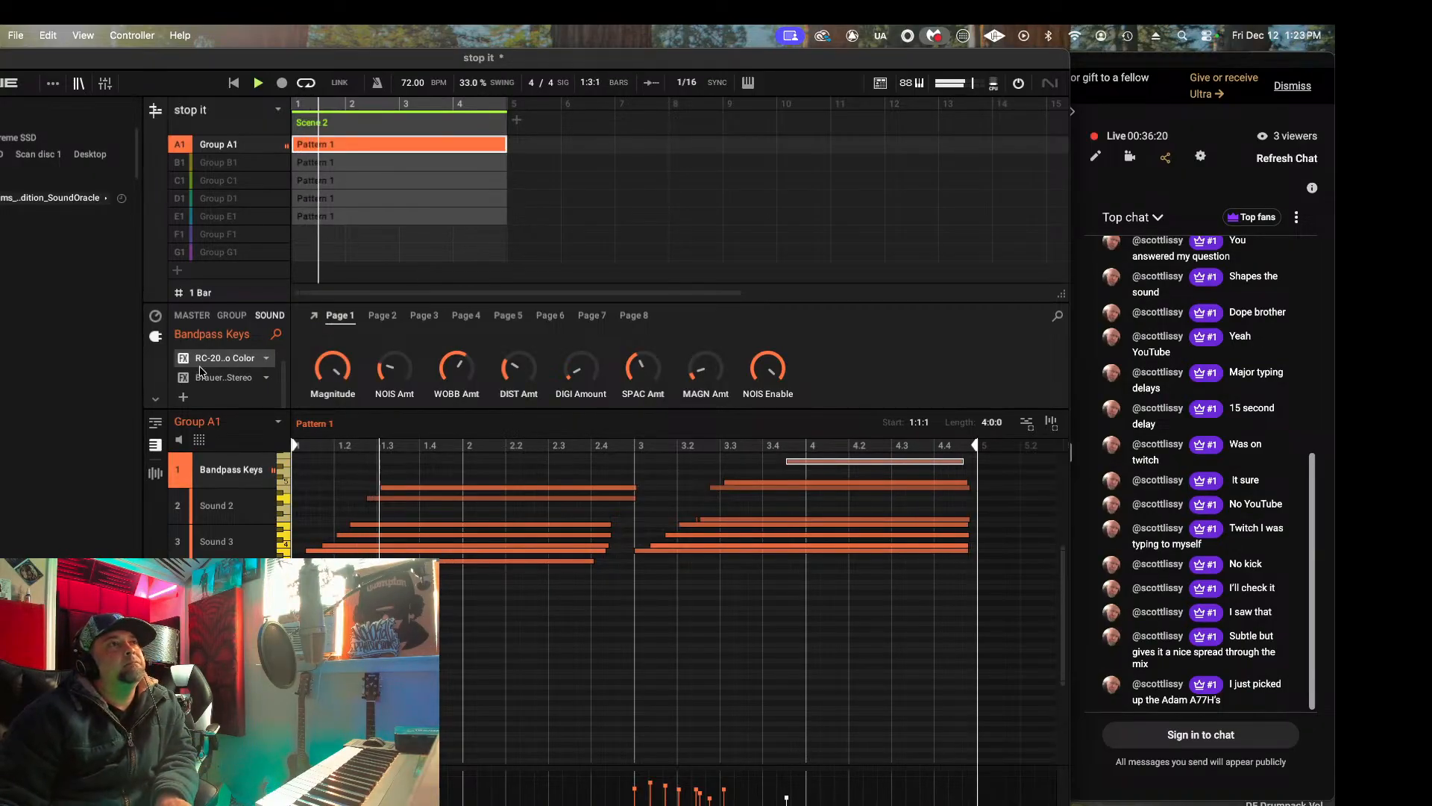
{"action": "left_click", "coordinate": [227, 395]}
{"action": "mouse_move", "coordinate": [313, 439]}
{"action": "mouse_move", "coordinate": [373, 477]}
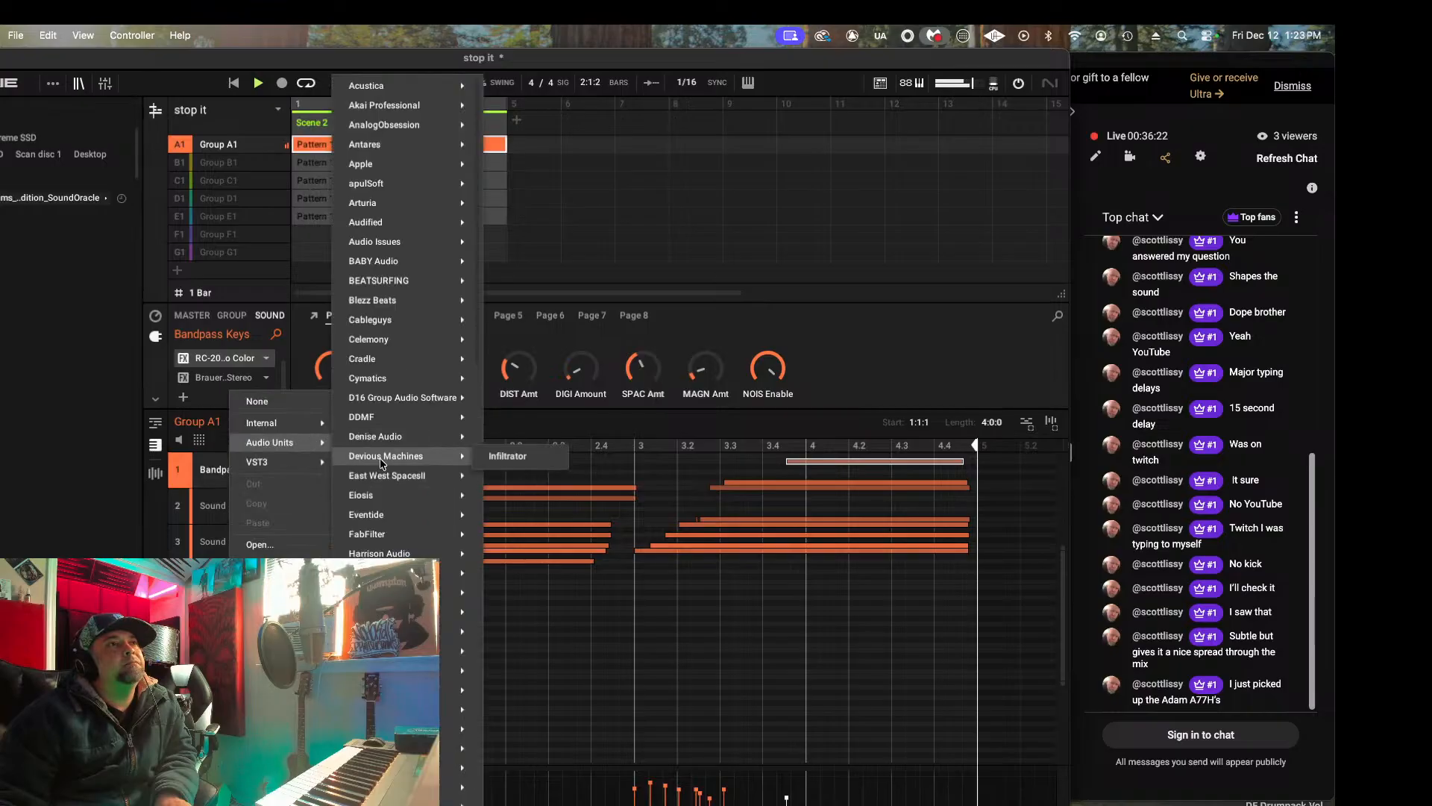
{"action": "mouse_move", "coordinate": [387, 516]}
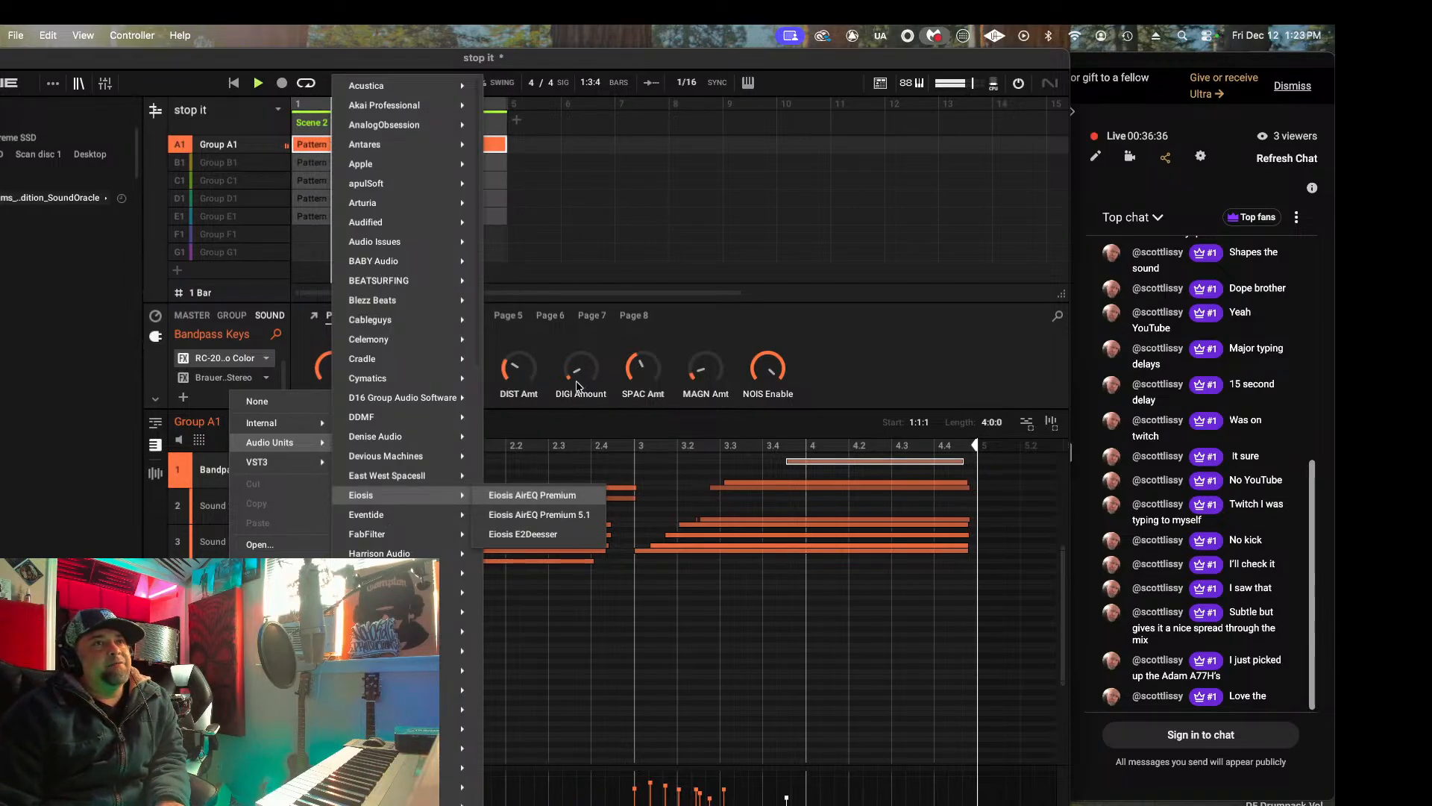
{"action": "left_click", "coordinate": [532, 494]}
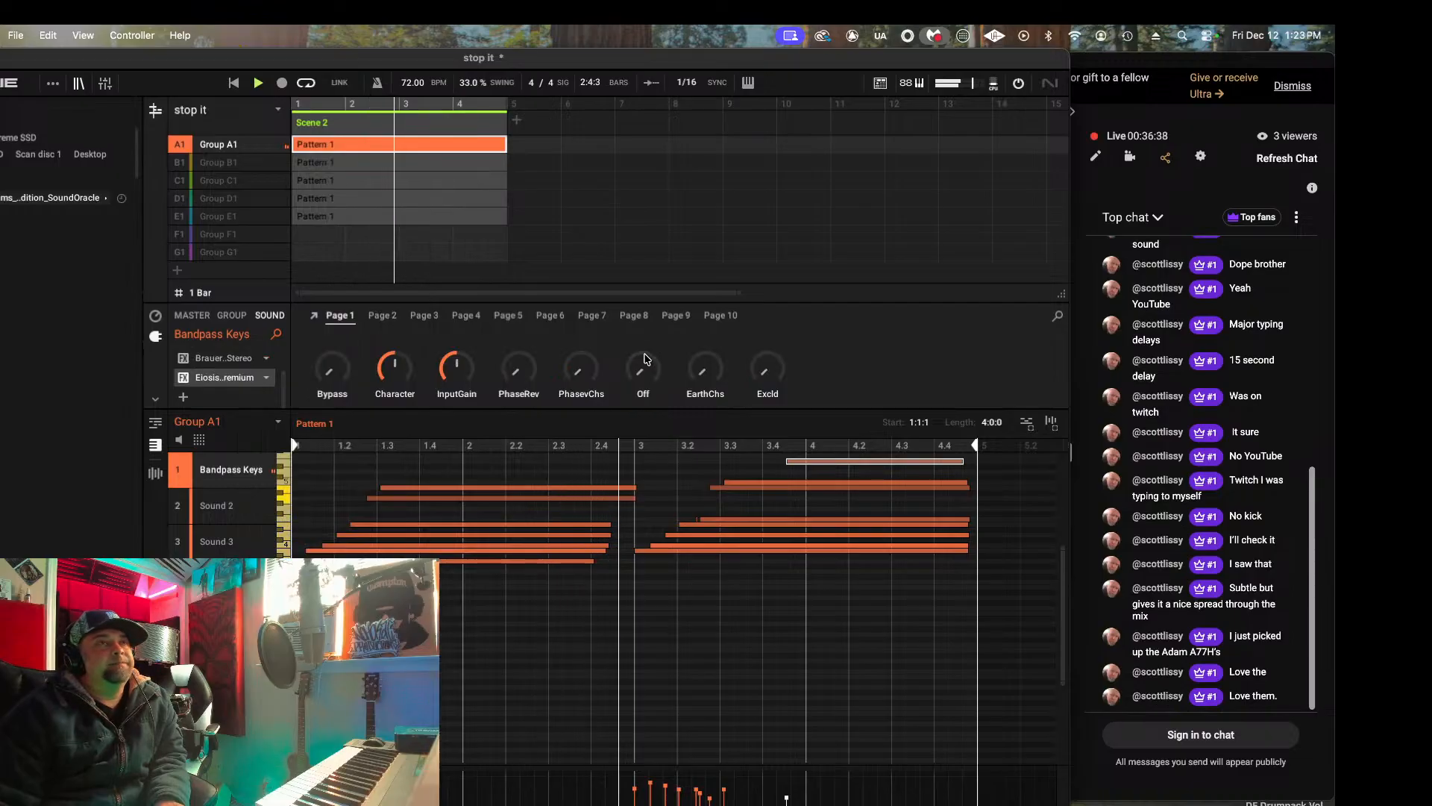
{"action": "left_click", "coordinate": [314, 316]}
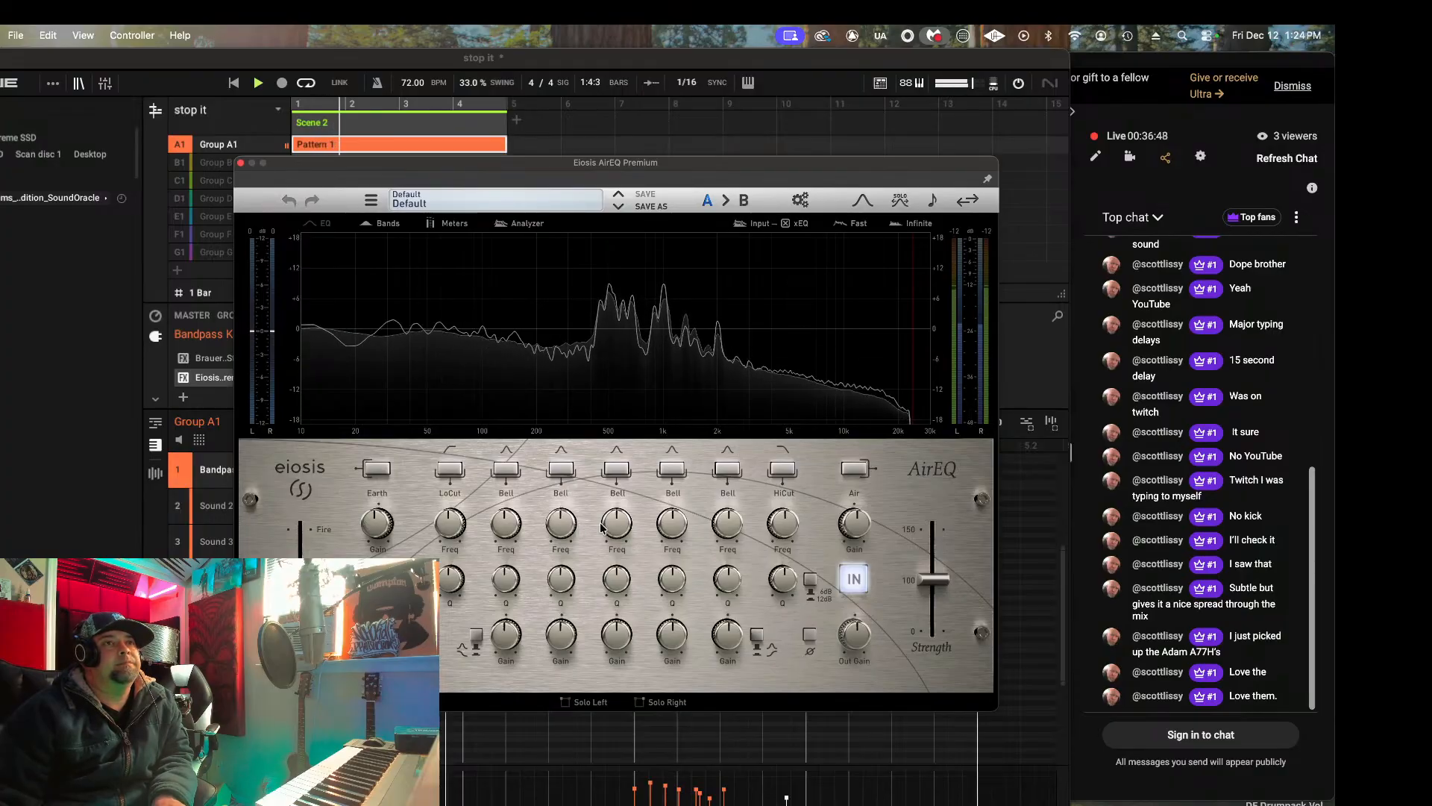
Step: Enable AirEQ's fourth bell band as a narrower cut of about 1.2 dB and move its frequency down to just above 500 Hz
{"action": "left_click", "coordinate": [672, 470]}
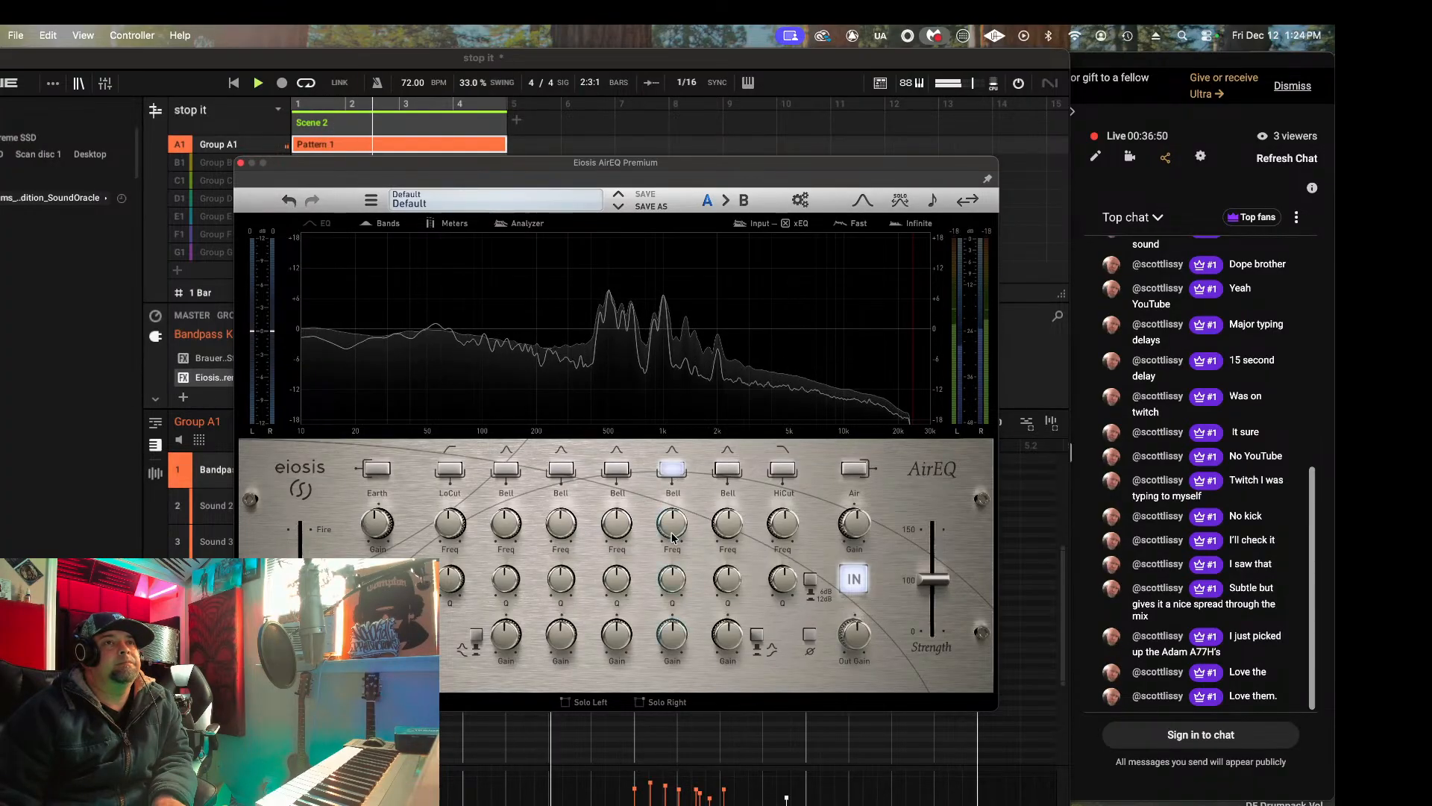
{"action": "left_click_drag", "start_coordinate": [674, 586], "coordinate": [679, 541]}
{"action": "left_click_drag", "start_coordinate": [670, 638], "coordinate": [672, 646]}
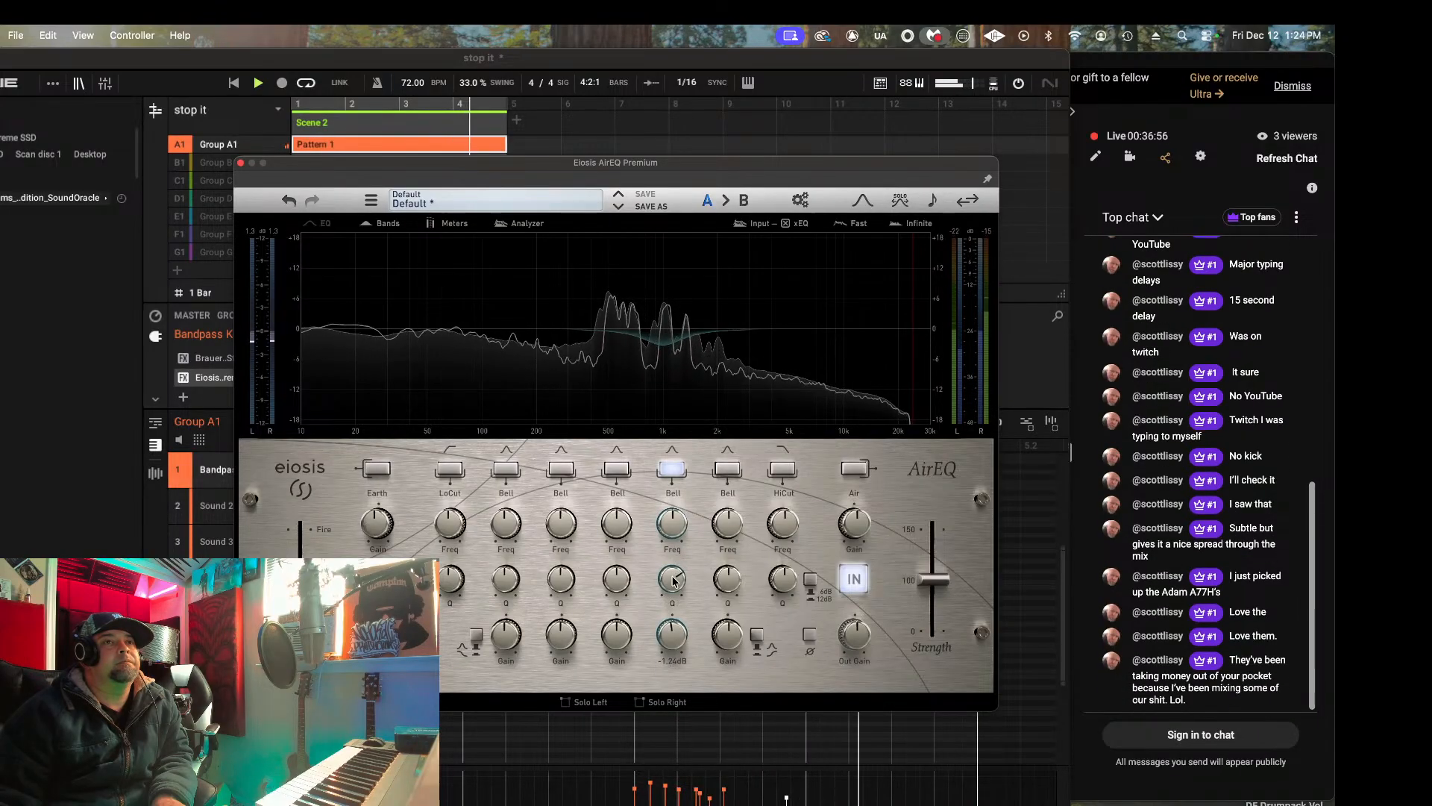
{"action": "left_click_drag", "start_coordinate": [673, 536], "coordinate": [673, 554]}
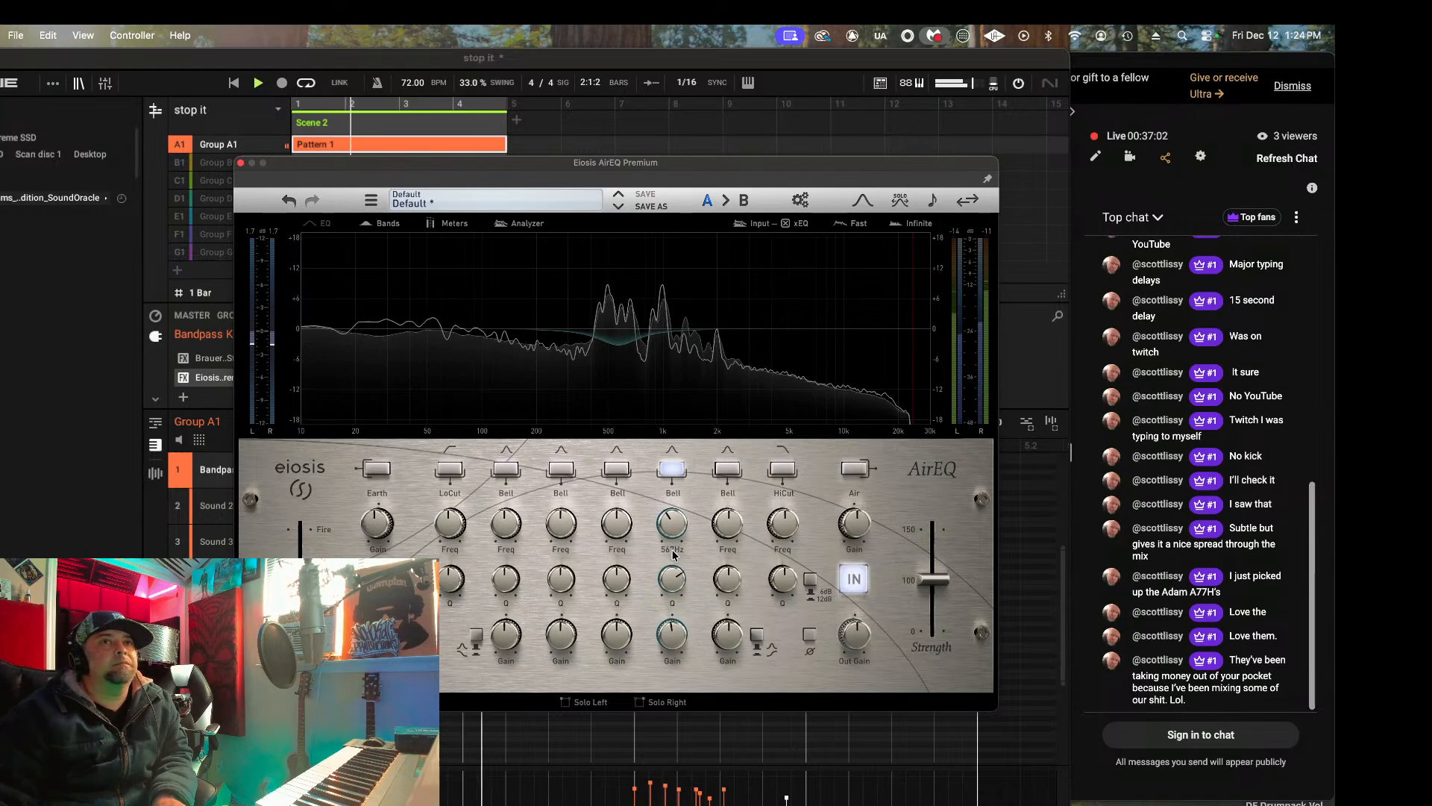
Step: Enable AirEQ's Air band with a boost of about 0.7 dB, then pause and resume playback of the soloed keys
{"action": "left_click", "coordinate": [854, 468]}
{"action": "mouse_move", "coordinate": [858, 524]}
{"action": "left_mouse_down"}
{"action": "mouse_move", "coordinate": [861, 481]}
{"action": "mouse_move", "coordinate": [865, 524]}
{"action": "left_mouse_up"}
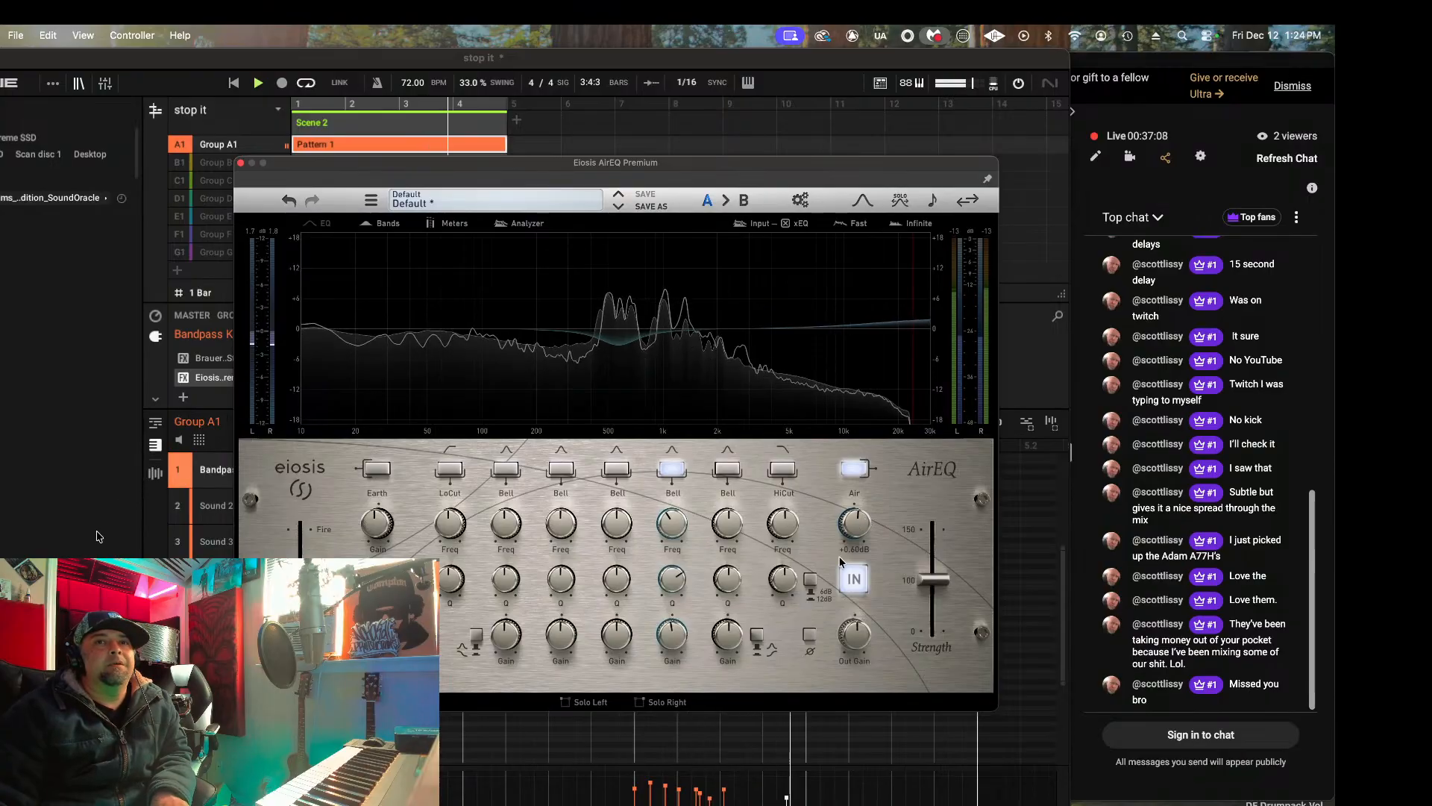
{"action": "key", "text": "space"}
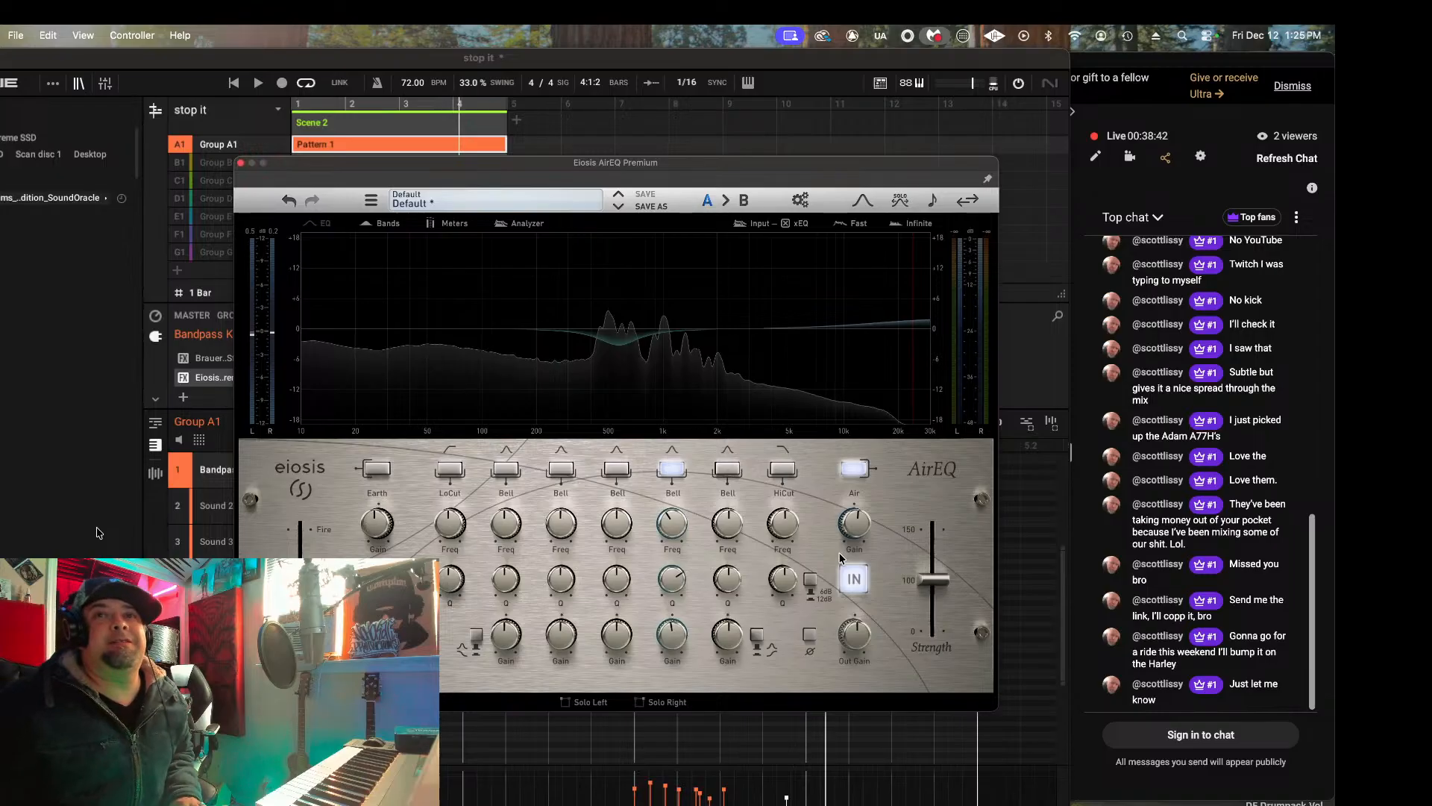
{"action": "key", "text": "space"}
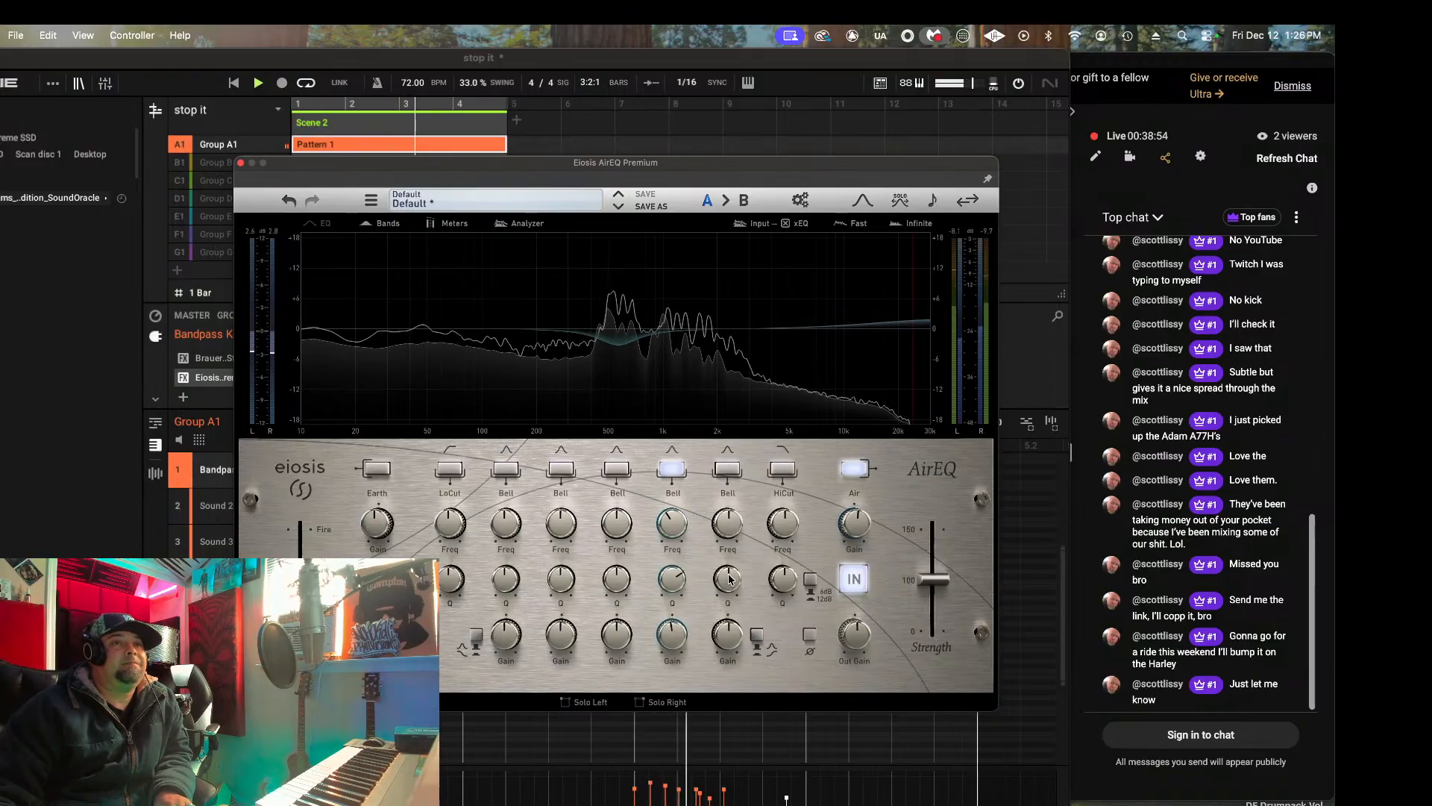
Step: Enable AirEQ's fifth bell band with a slight cut around 1 kHz
{"action": "left_click_drag", "start_coordinate": [729, 636], "coordinate": [733, 650]}
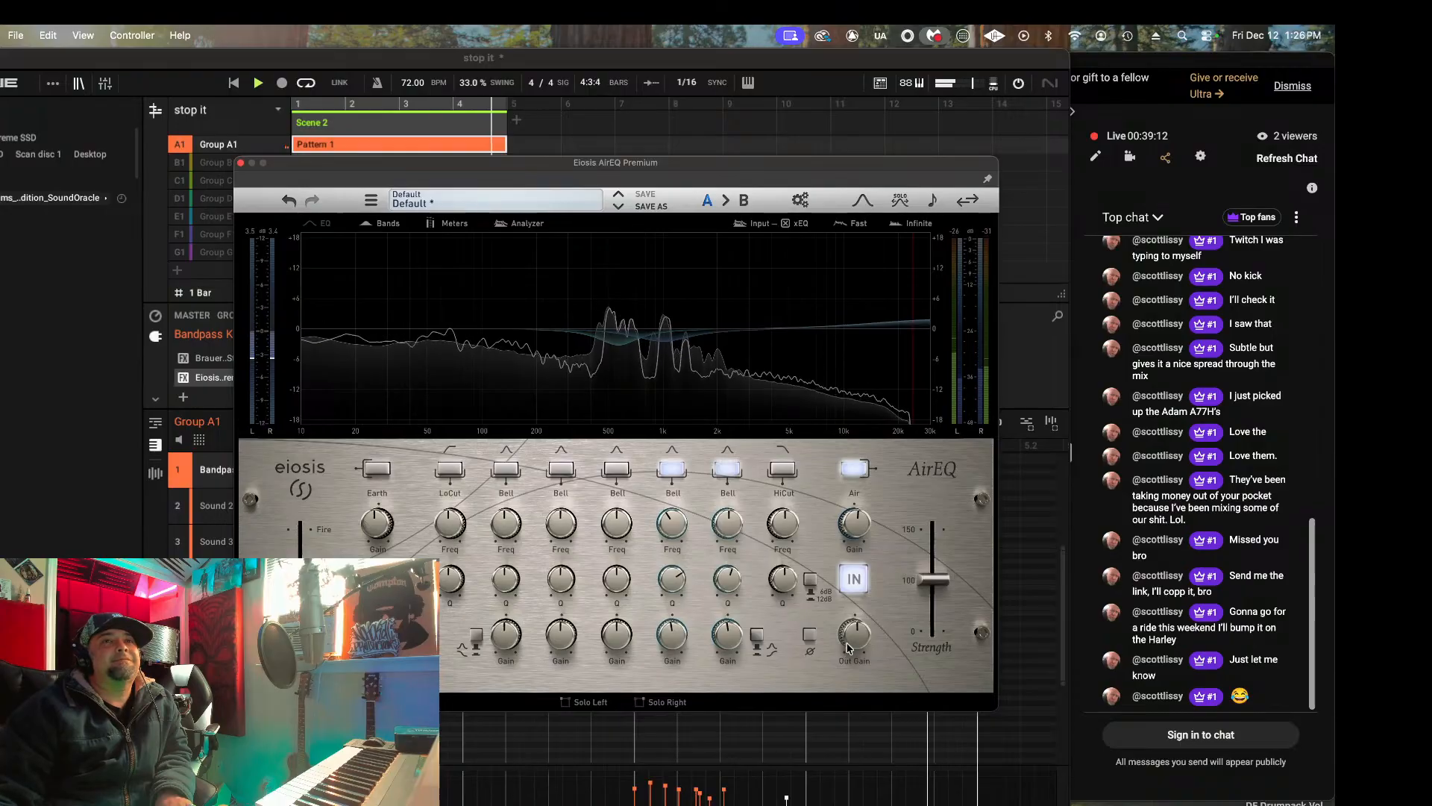
Step: Try AirEQ's HiCut filter with both slope ranges and switch the filter back off
{"action": "left_click", "coordinate": [811, 581]}
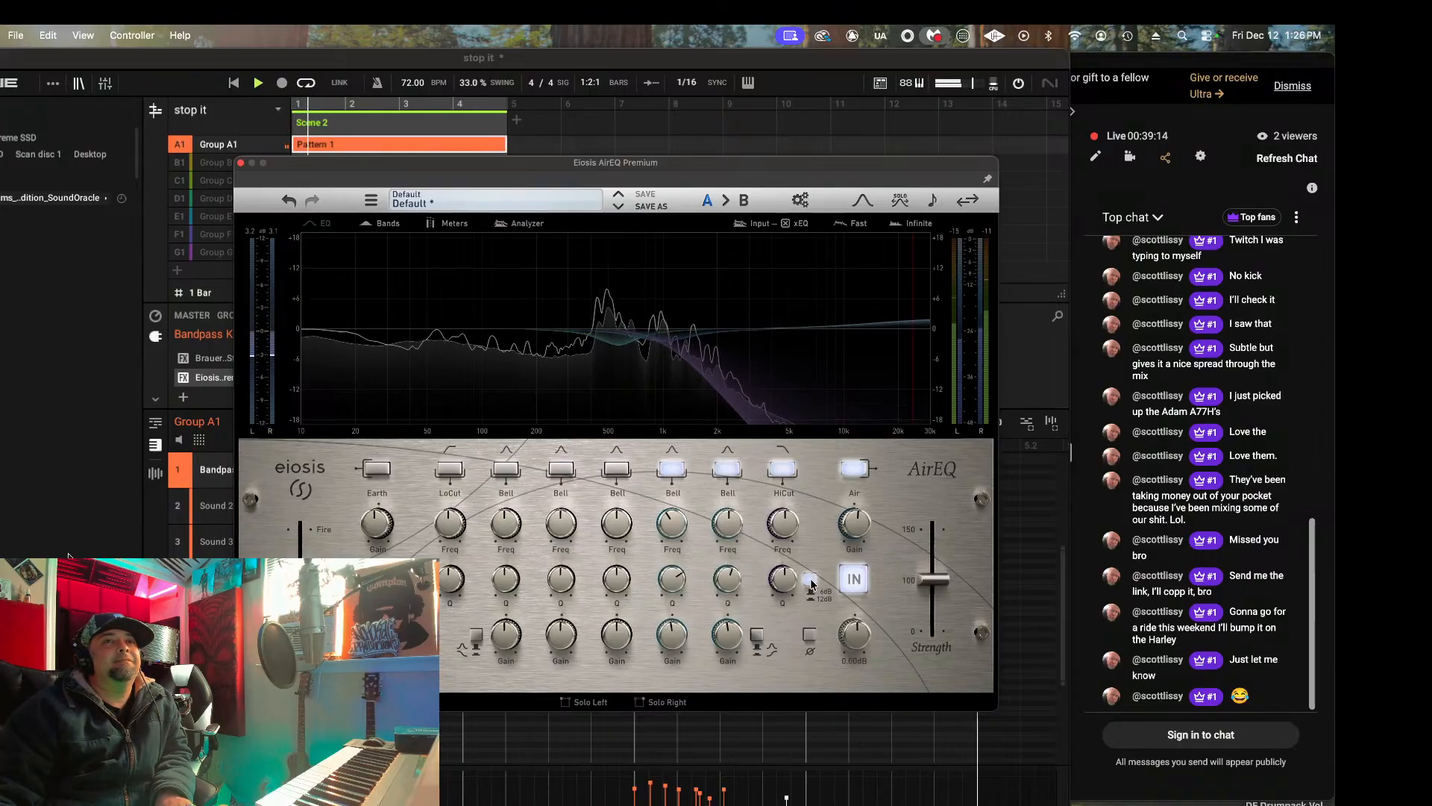
{"action": "left_click", "coordinate": [811, 581]}
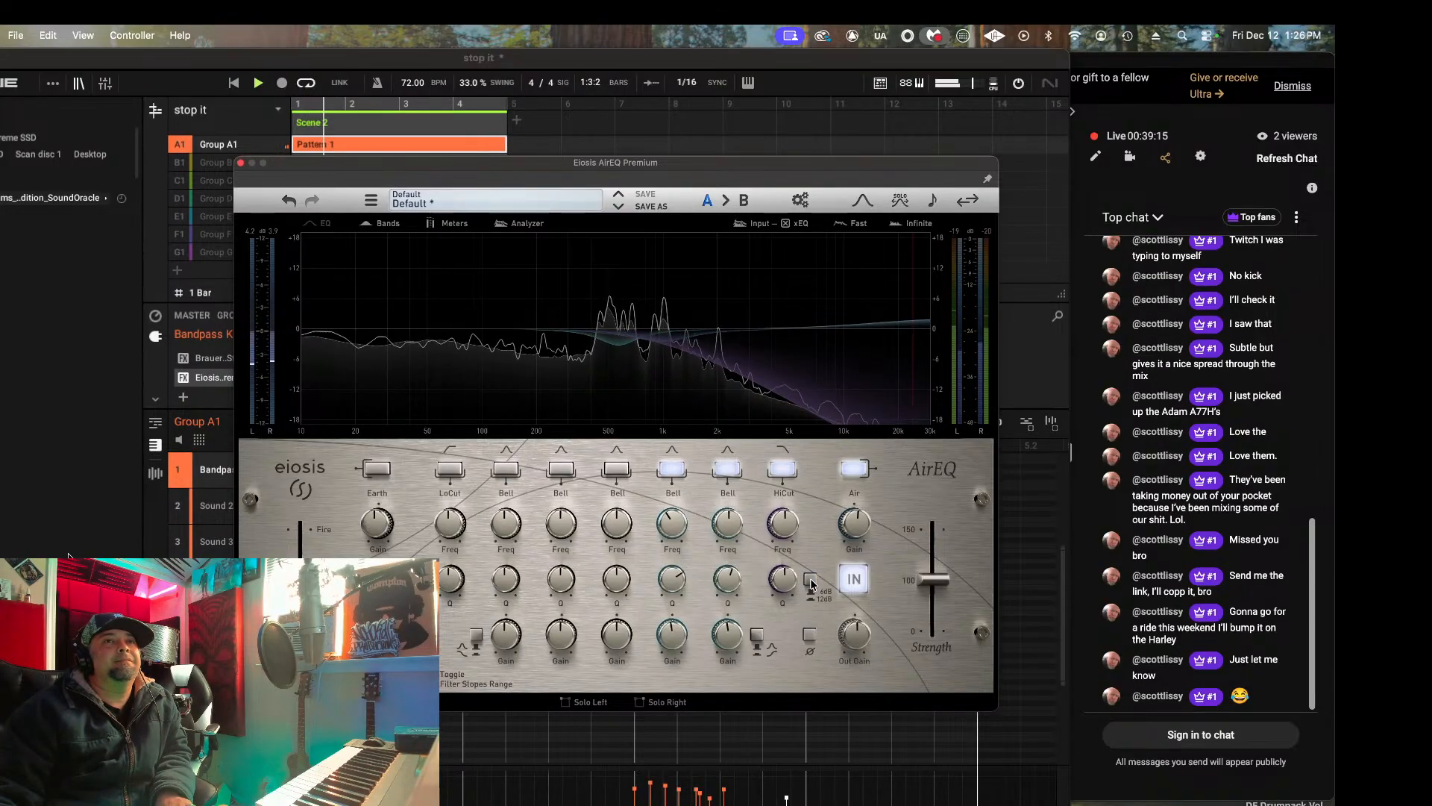
{"action": "left_click", "coordinate": [783, 470]}
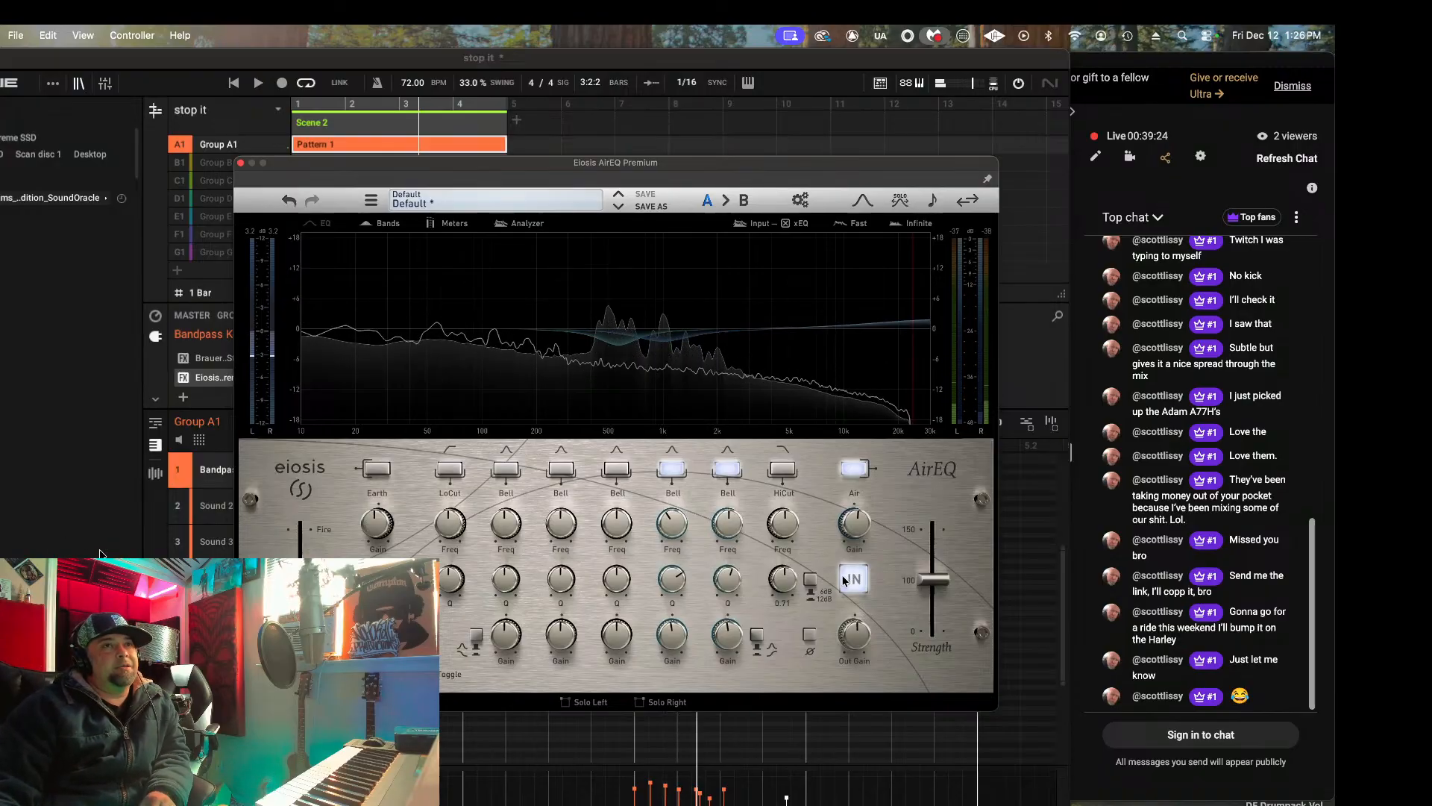
Step: Play, pause and resume the soloed keys to listen to the EQ changes
{"action": "key", "text": "space"}
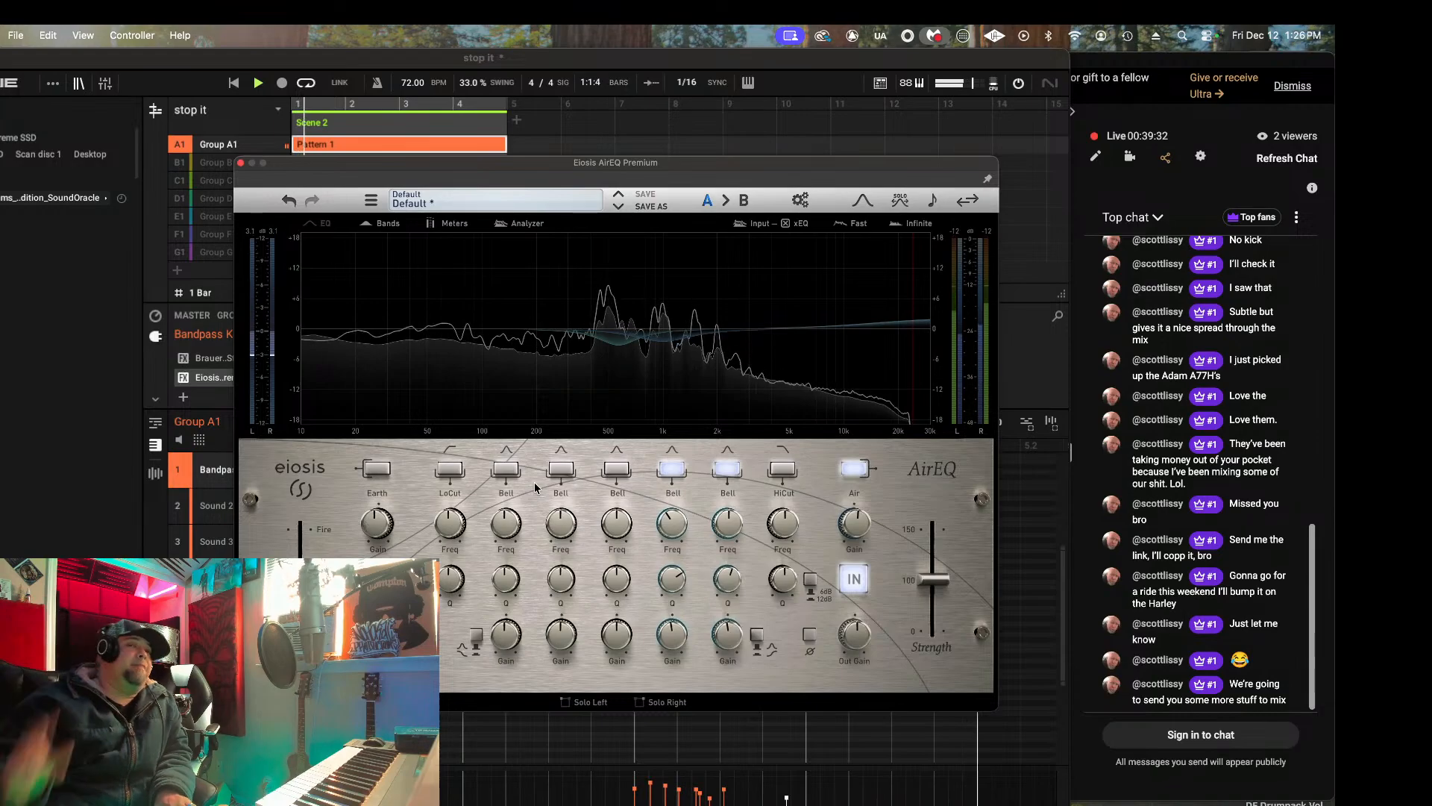
{"action": "key", "text": "space"}
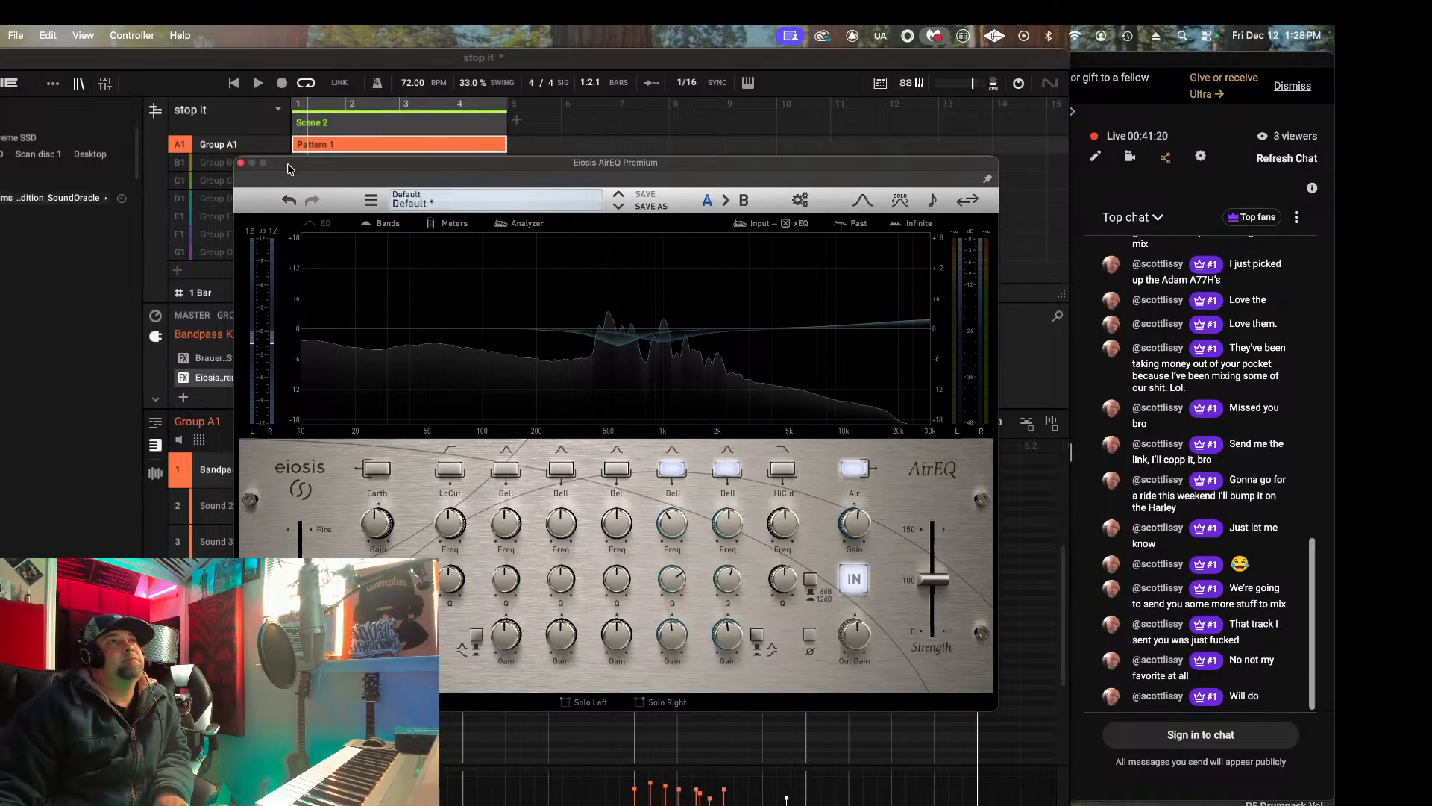
{"action": "key", "text": "space"}
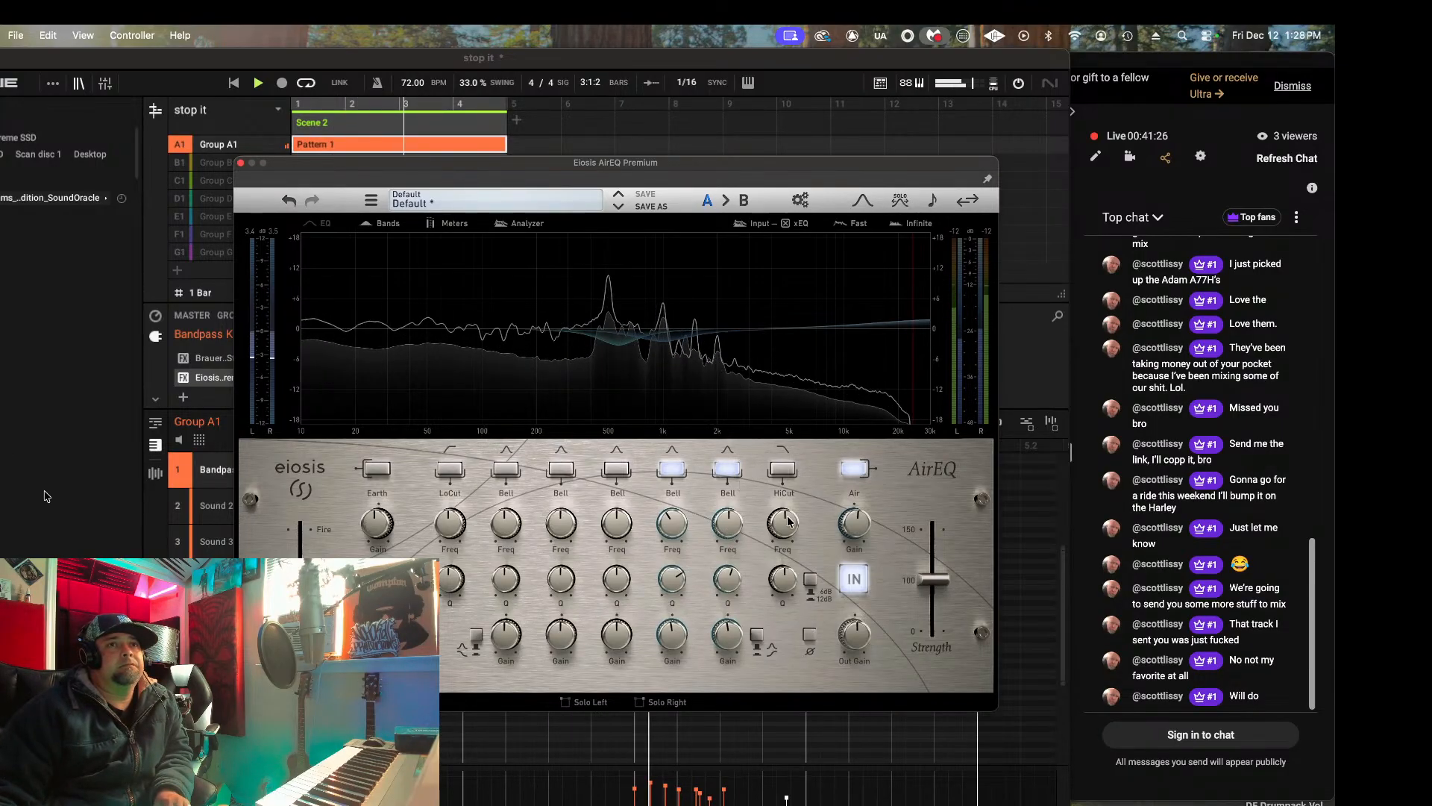
Step: Enable AirEQ's first bell band with a strong narrow boost at Q 7.00 and sweep its frequency across the keys
{"action": "left_click", "coordinate": [506, 469]}
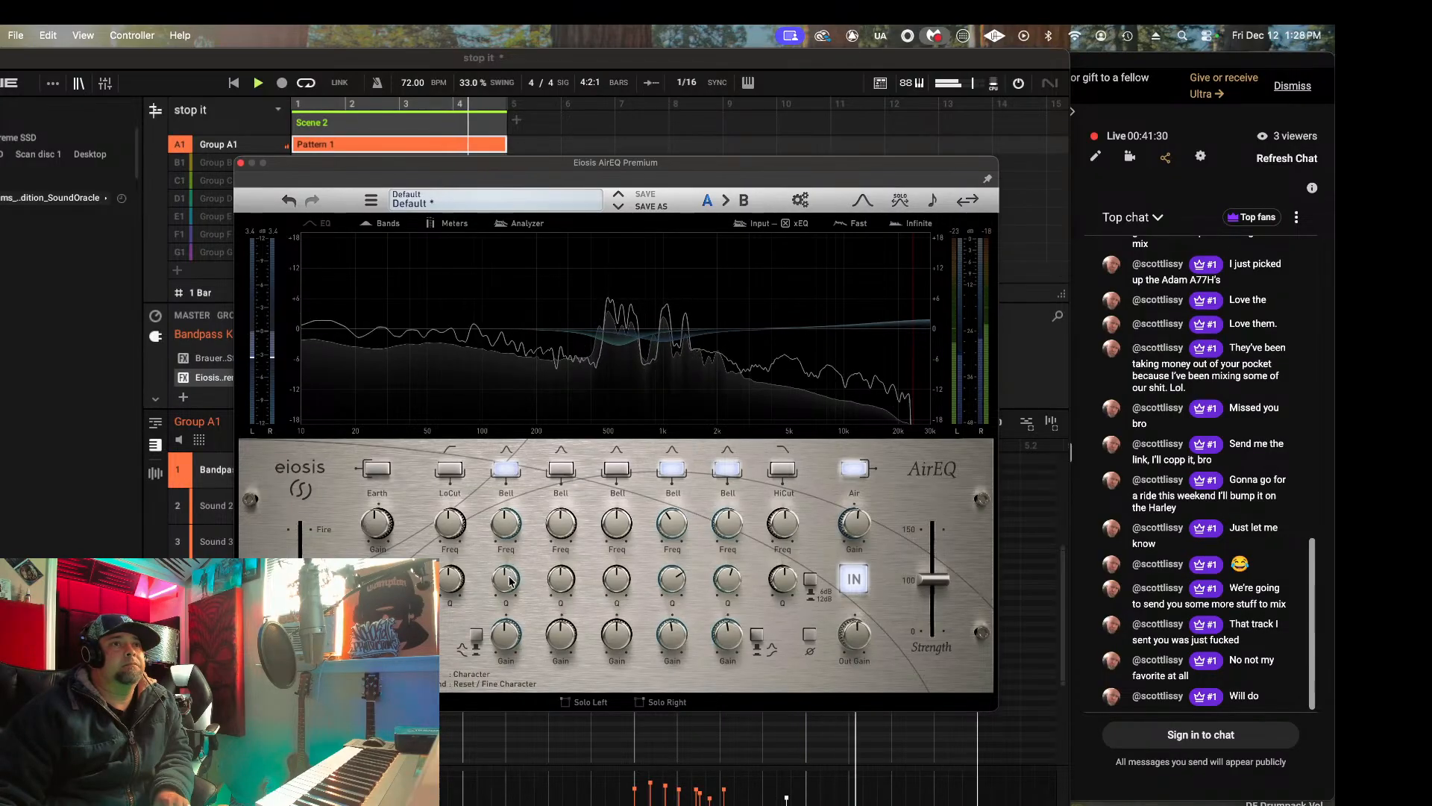
{"action": "left_click_drag", "start_coordinate": [517, 543], "coordinate": [543, 729]}
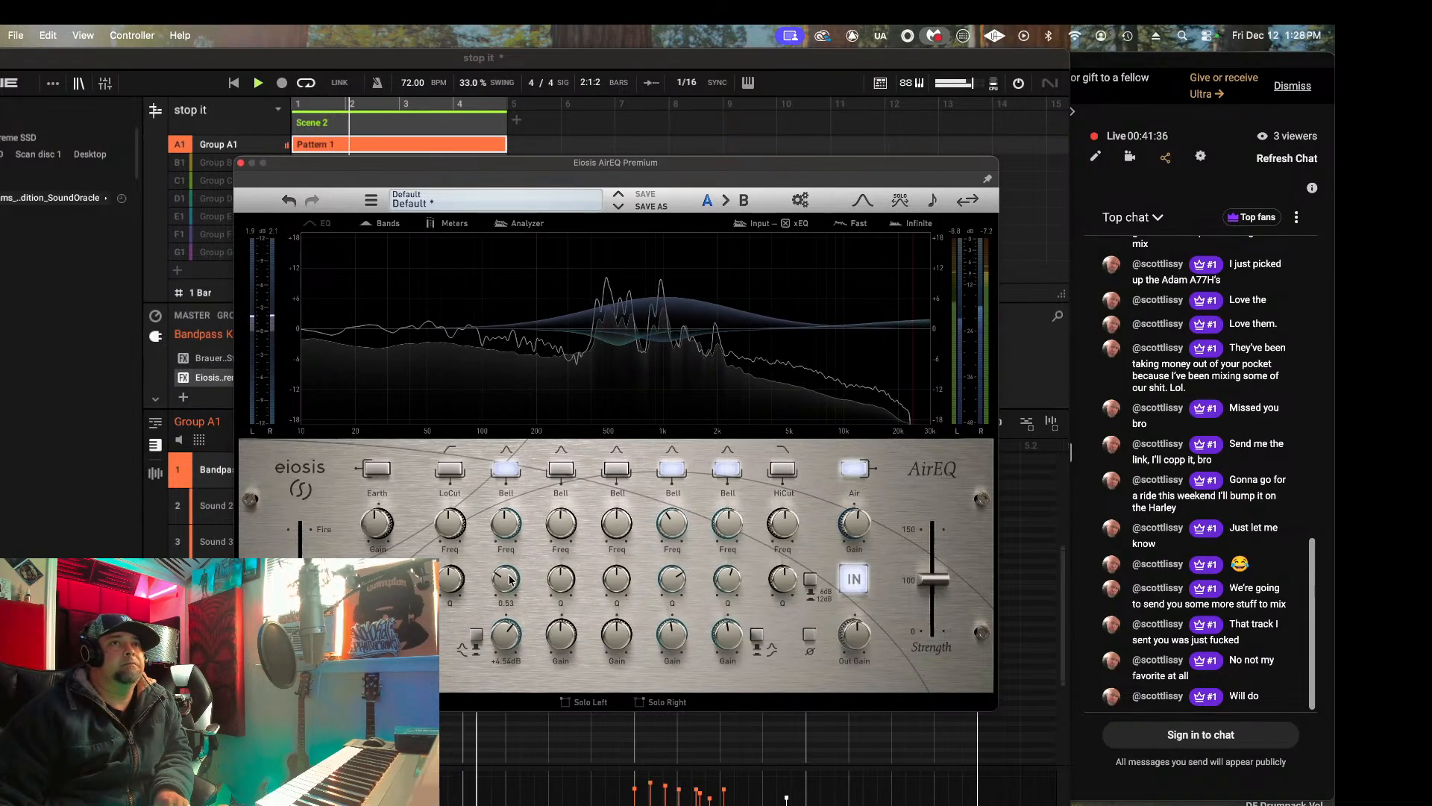
{"action": "double_click", "coordinate": [510, 637]}
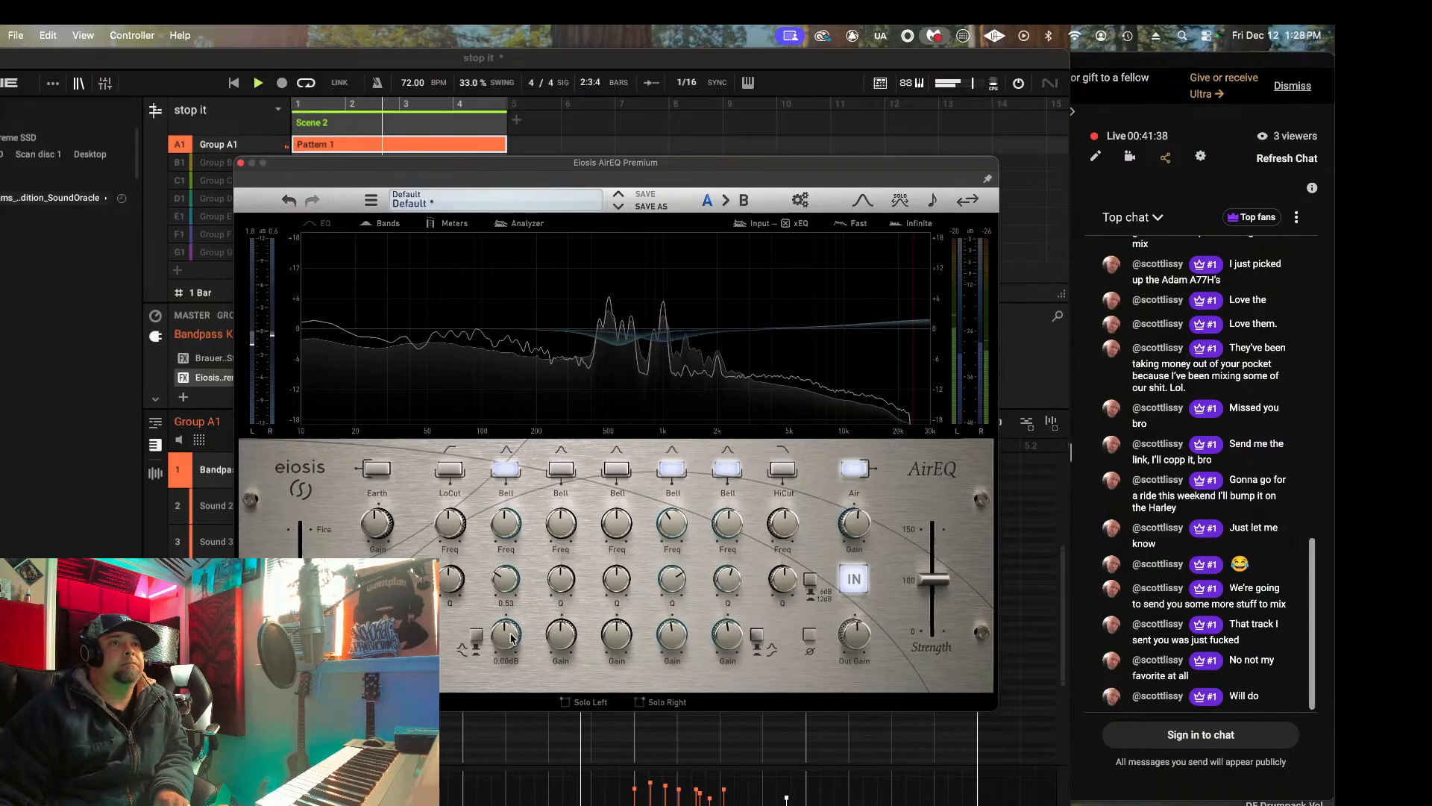
{"action": "left_click_drag", "start_coordinate": [510, 527], "coordinate": [523, 347]}
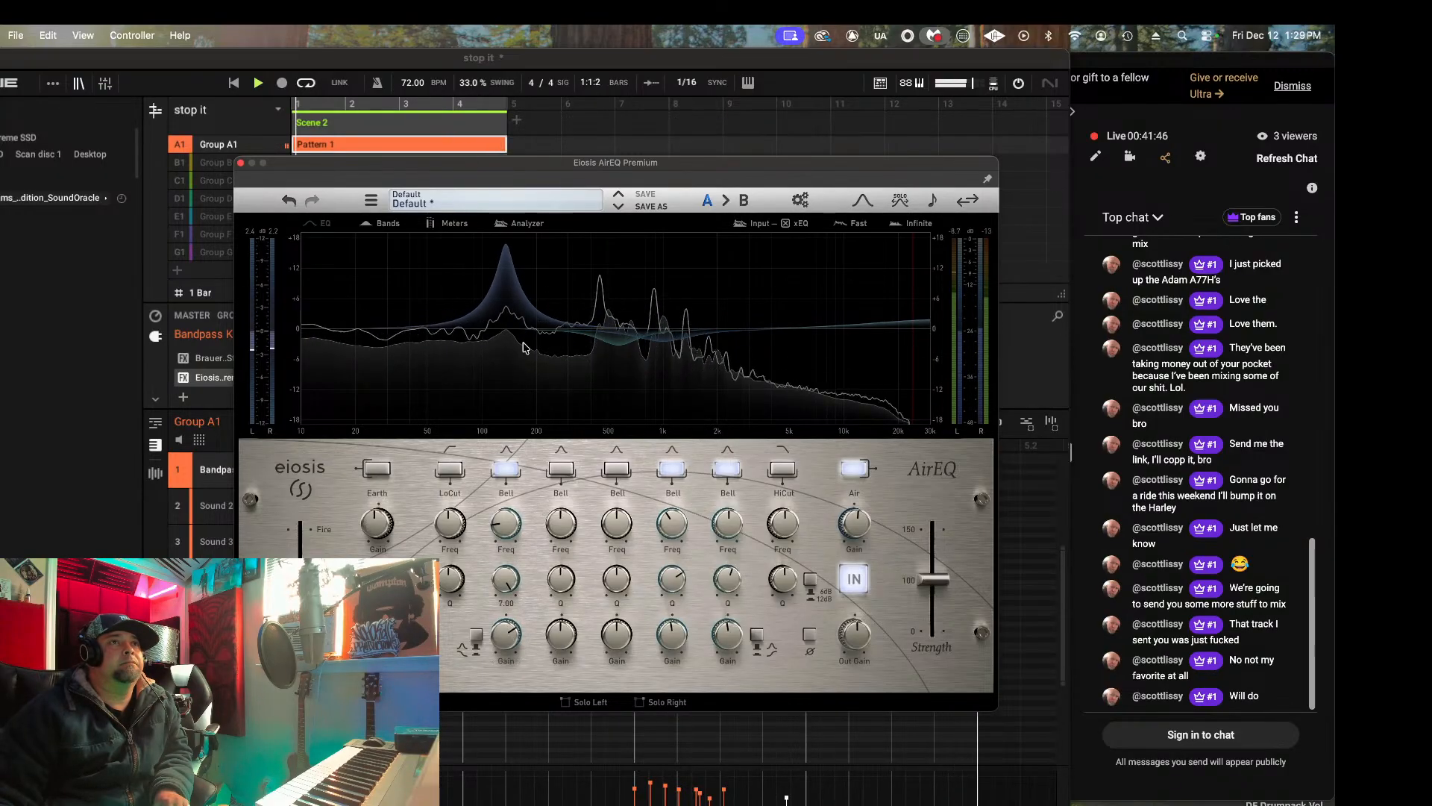
{"action": "left_click_drag", "start_coordinate": [509, 527], "coordinate": [520, 473]}
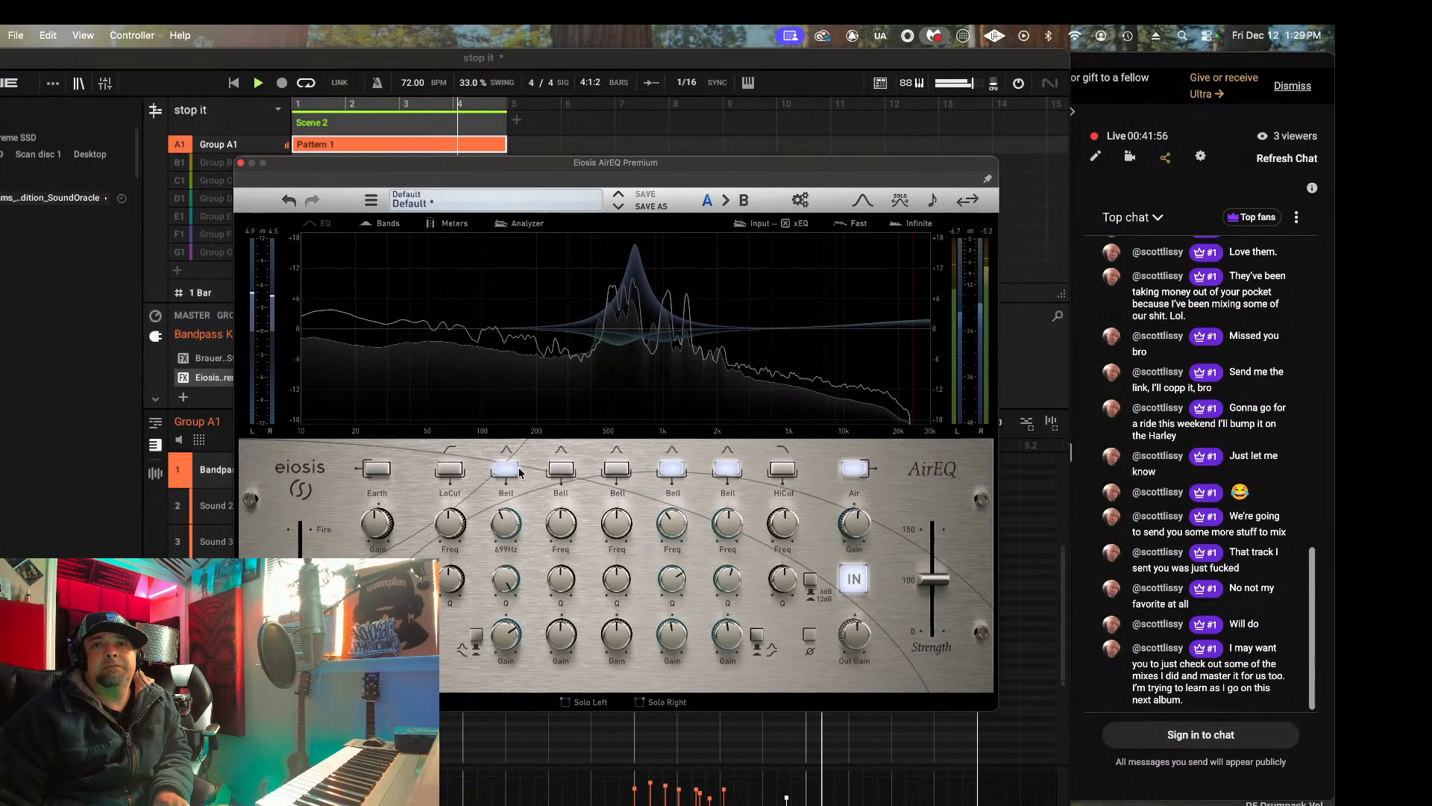
{"action": "left_click_drag", "start_coordinate": [520, 472], "coordinate": [522, 425]}
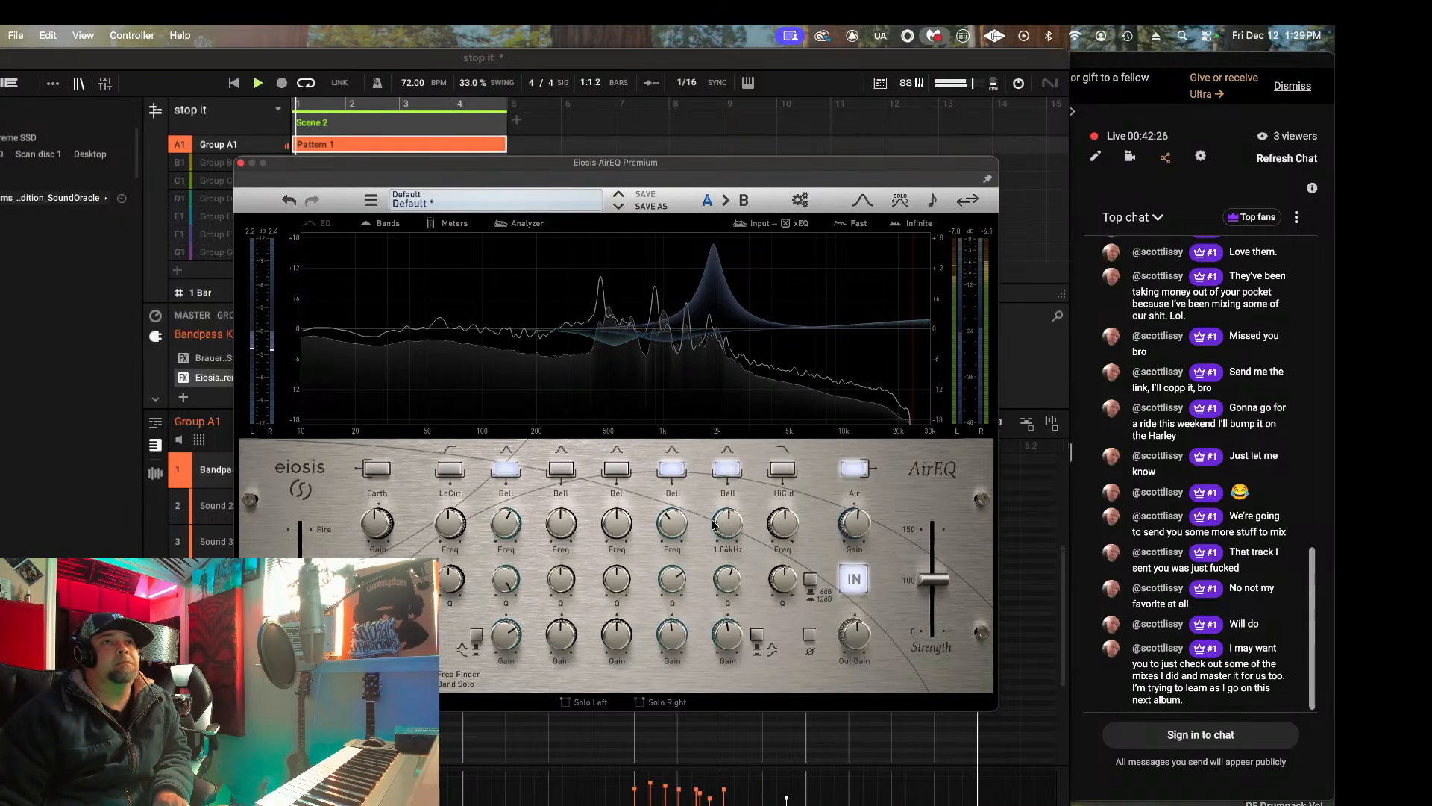
Step: Set the first bell band to about 2 kHz, turn its boost into a slight cut, and pause playback
{"action": "mouse_move", "coordinate": [505, 524]}
{"action": "left_mouse_down"}
{"action": "mouse_move", "coordinate": [514, 512]}
{"action": "mouse_move", "coordinate": [511, 533]}
{"action": "left_mouse_up"}
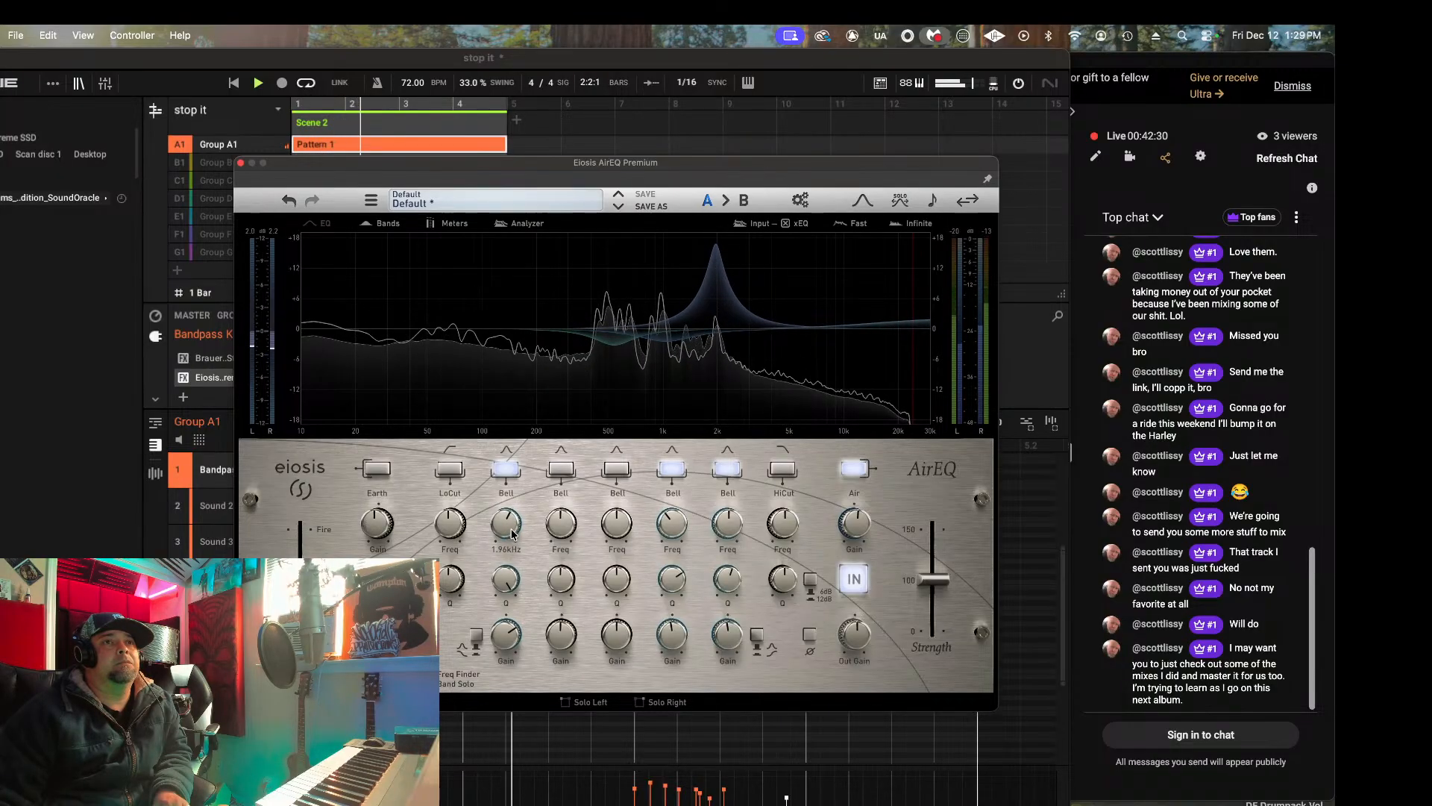
{"action": "left_click_drag", "start_coordinate": [506, 635], "coordinate": [531, 753]}
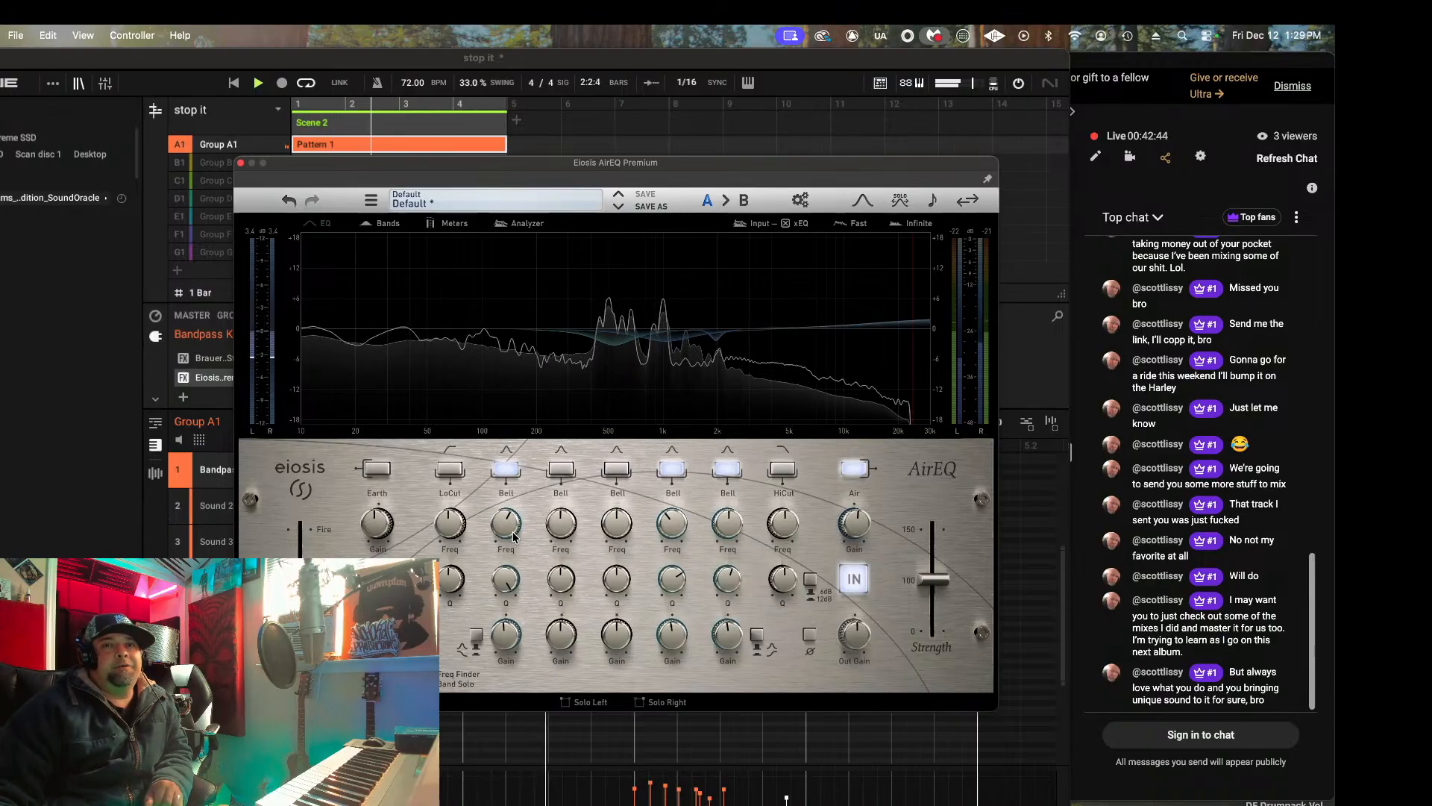
{"action": "key", "text": "space"}
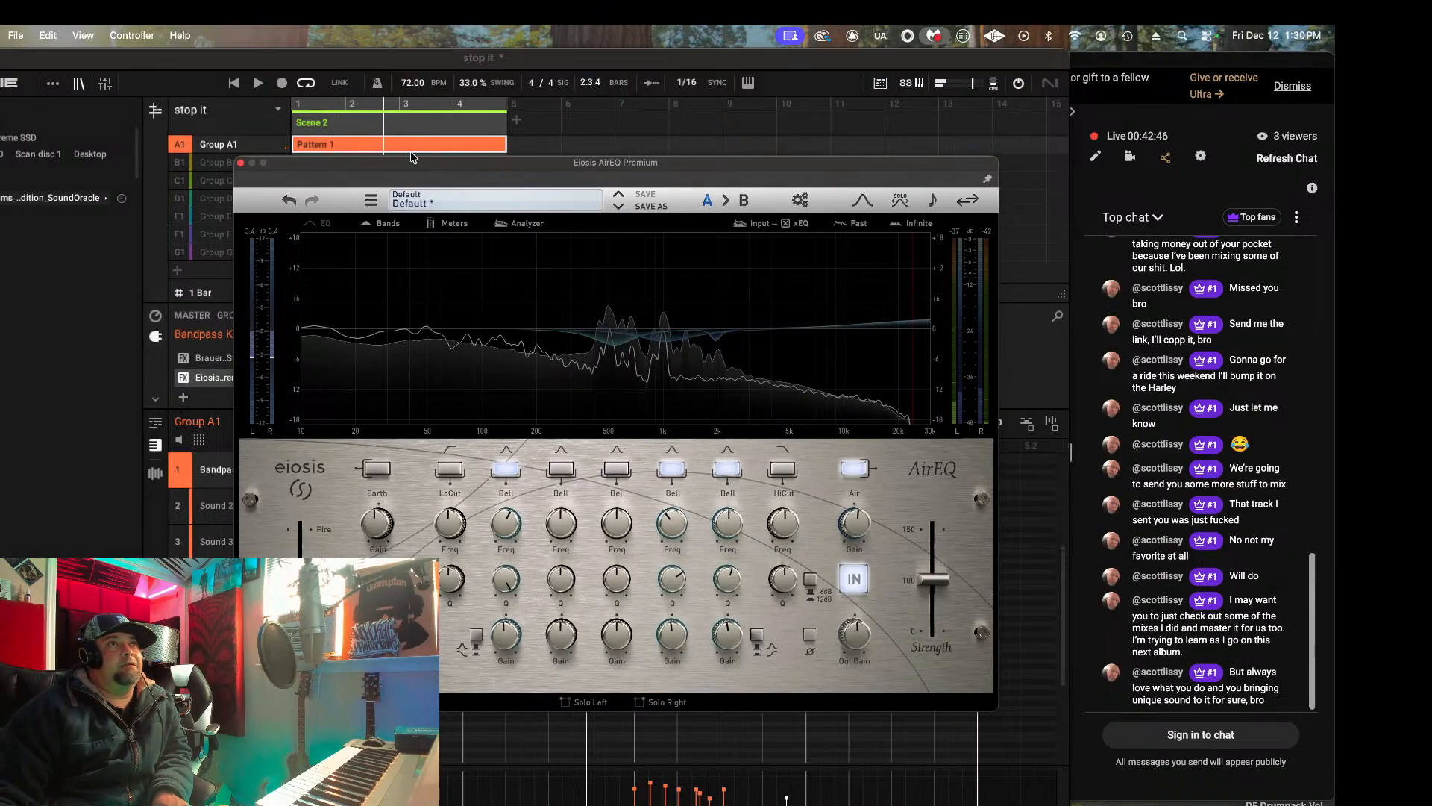
Step: Reposition the AirEQ window, resume playback and shift the character slider away from Fire
{"action": "left_click_drag", "start_coordinate": [542, 170], "coordinate": [478, 173]}
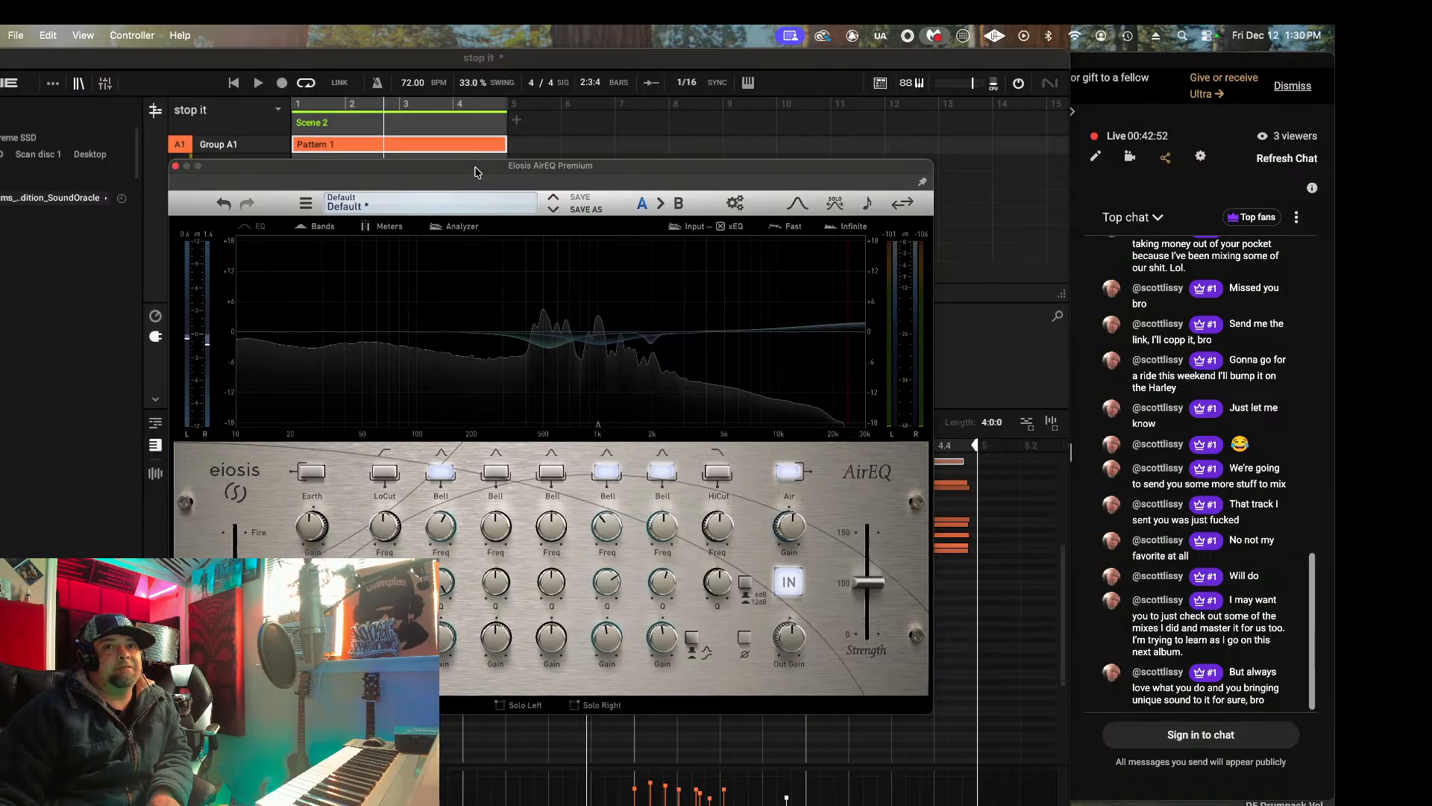
{"action": "left_click_drag", "start_coordinate": [474, 172], "coordinate": [479, 171]}
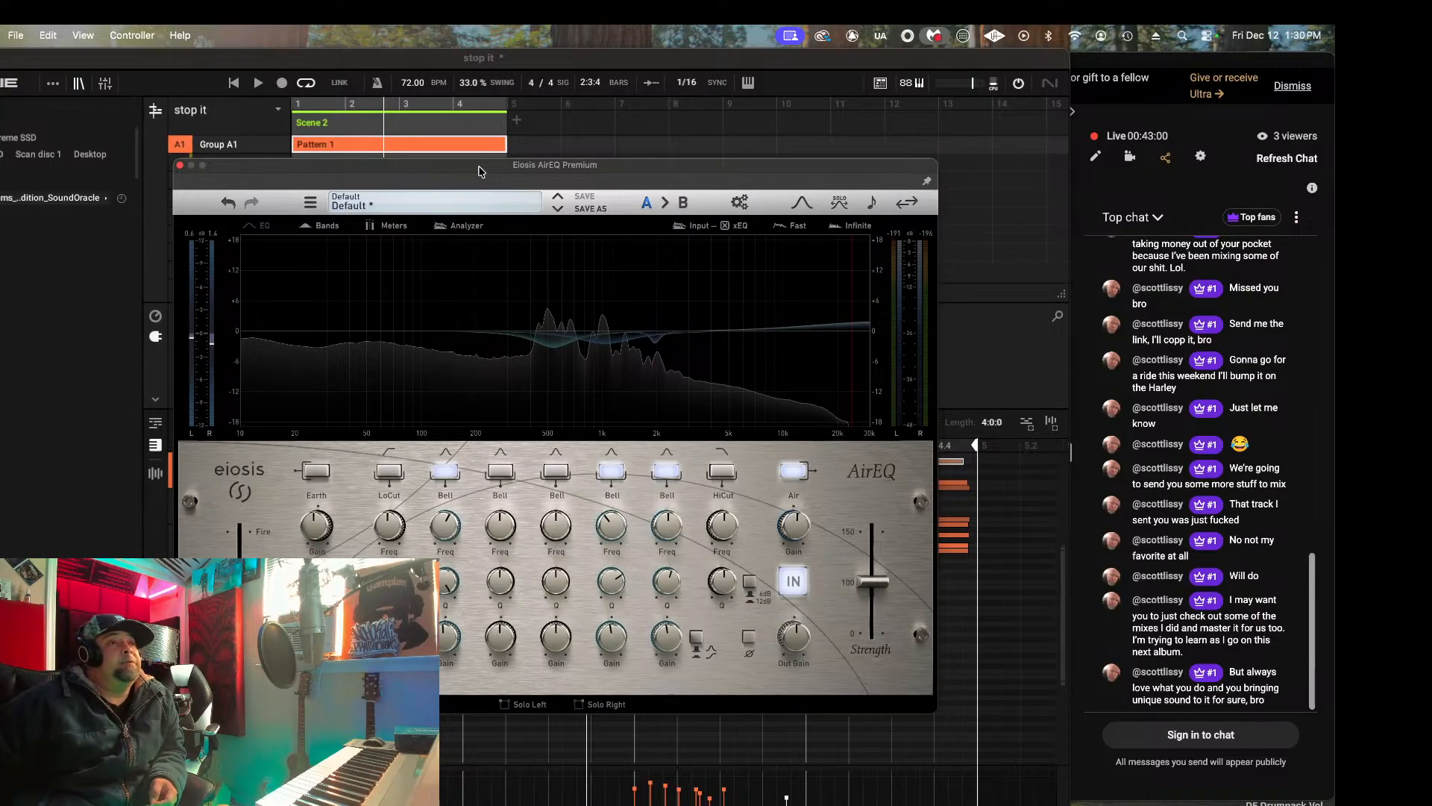
{"action": "key", "text": "space"}
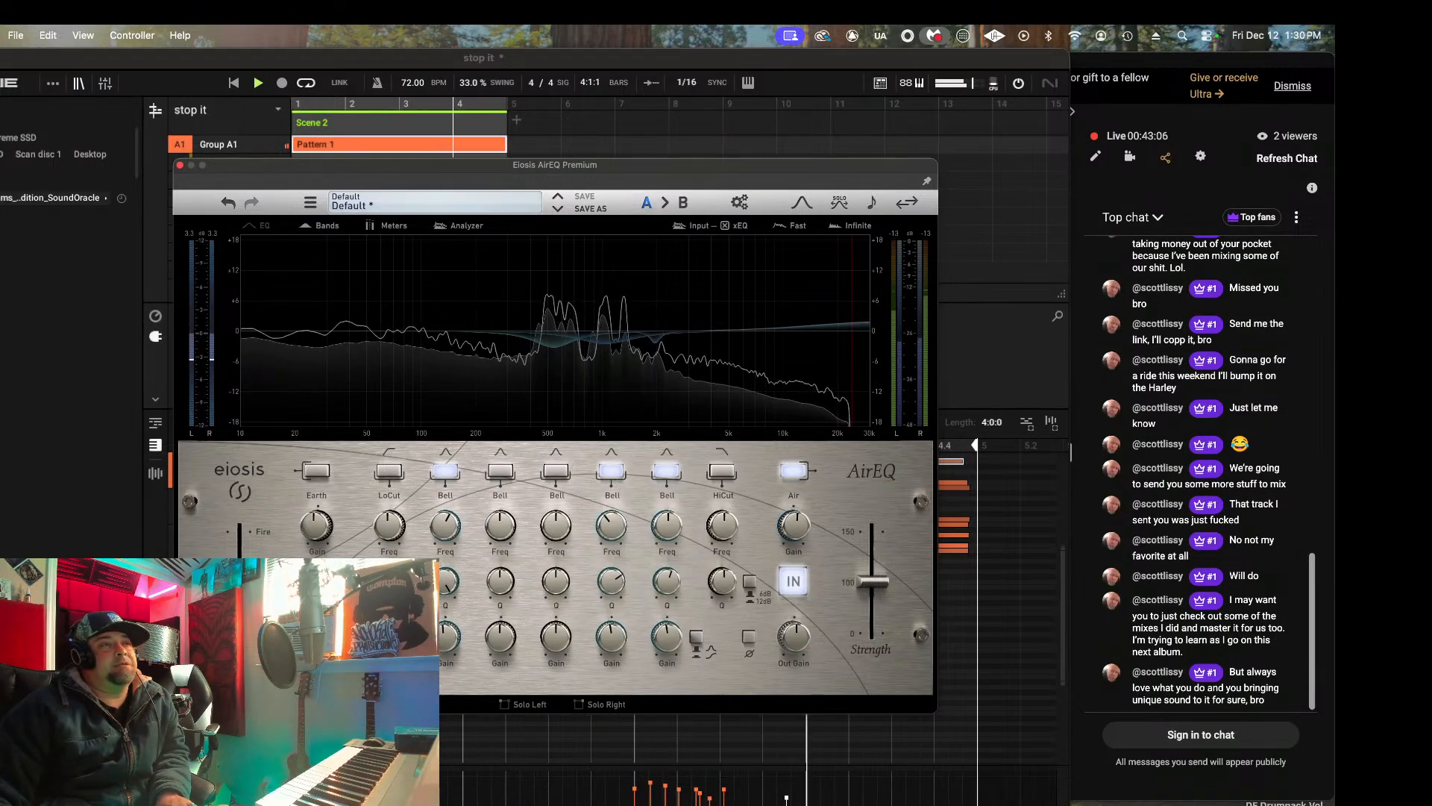
{"action": "left_click_drag", "start_coordinate": [240, 581], "coordinate": [273, 605]}
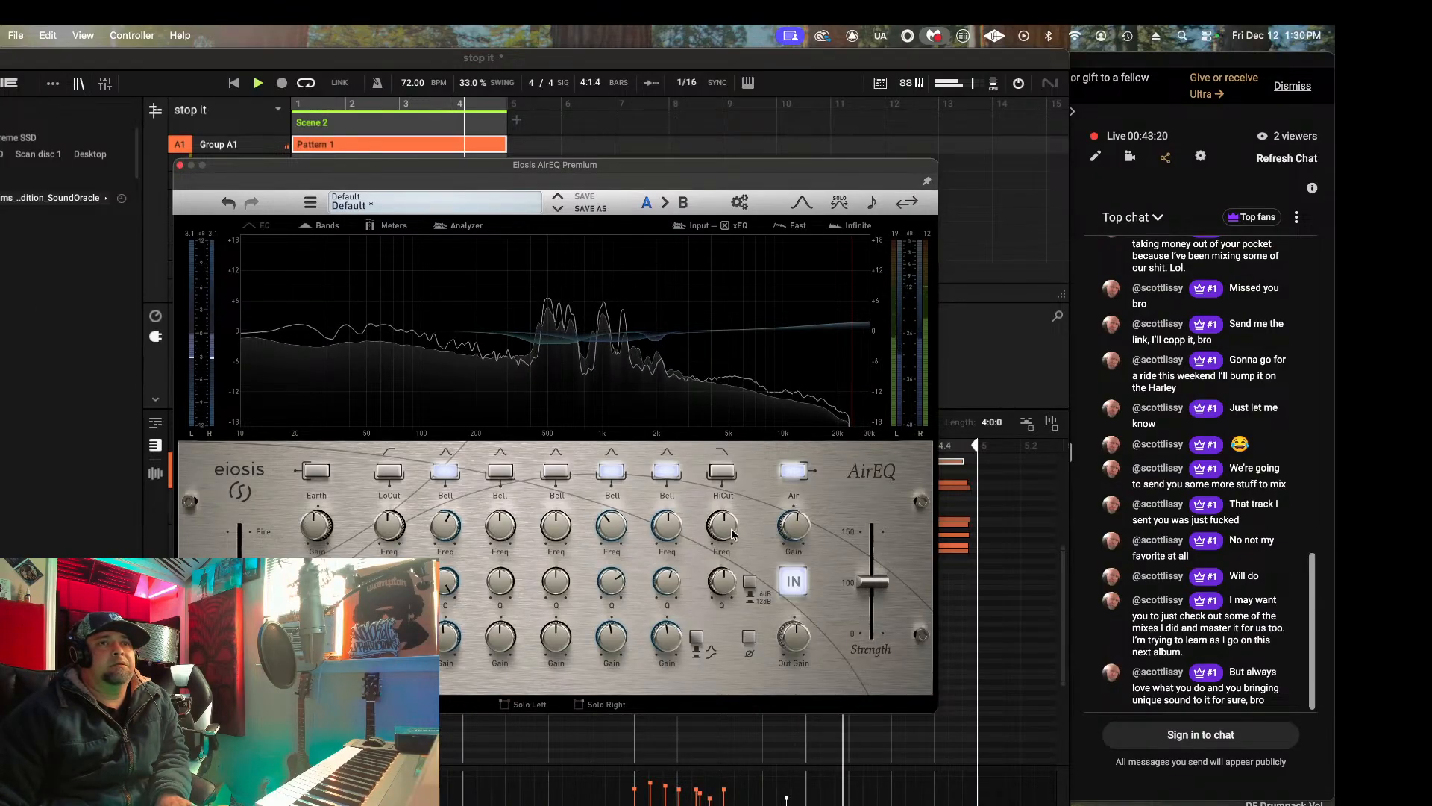
Step: Raise AirEQ's Air band gain slightly, stop playback and close the plugin window
{"action": "left_click_drag", "start_coordinate": [804, 526], "coordinate": [792, 506]}
{"action": "key", "text": "space"}
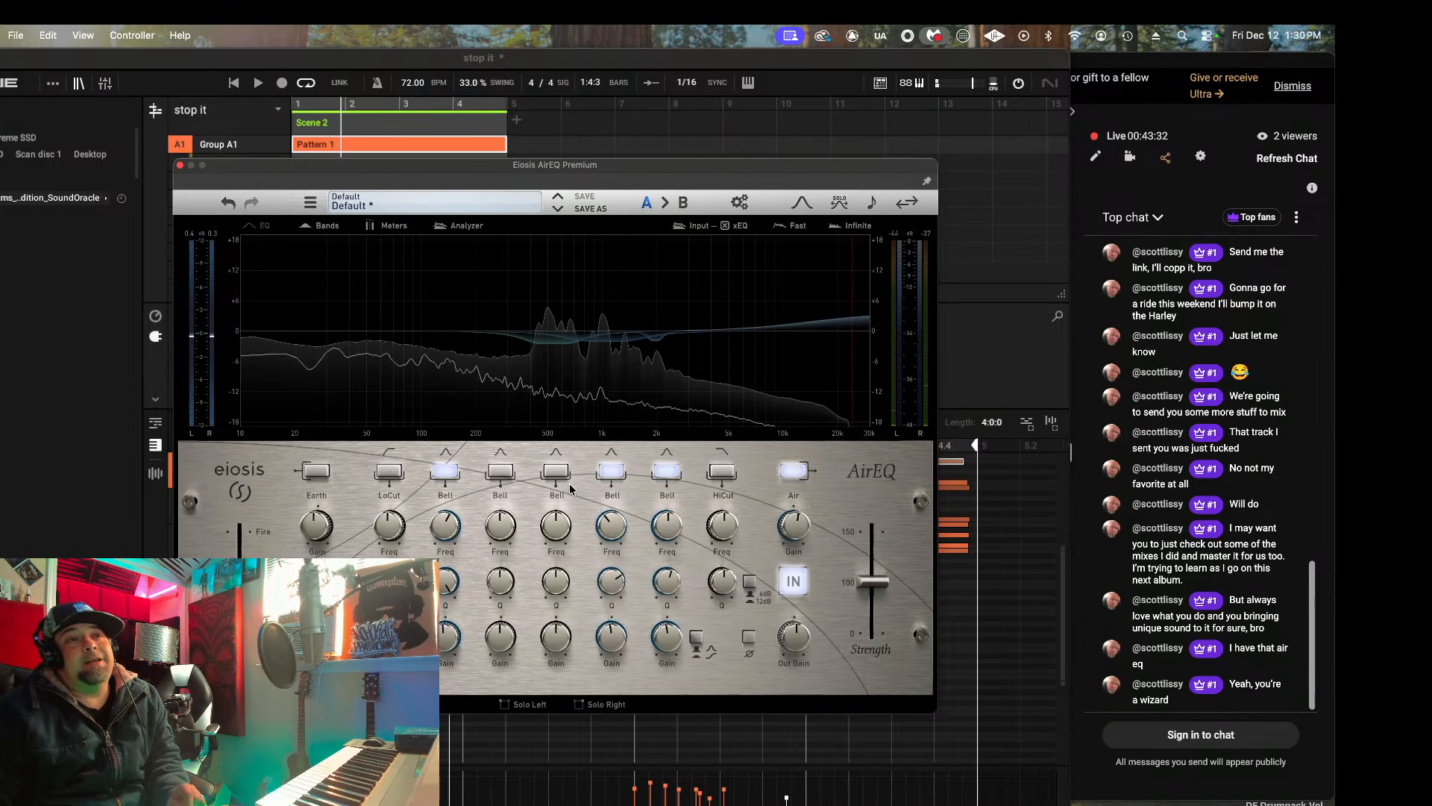
{"action": "left_click", "coordinate": [181, 165]}
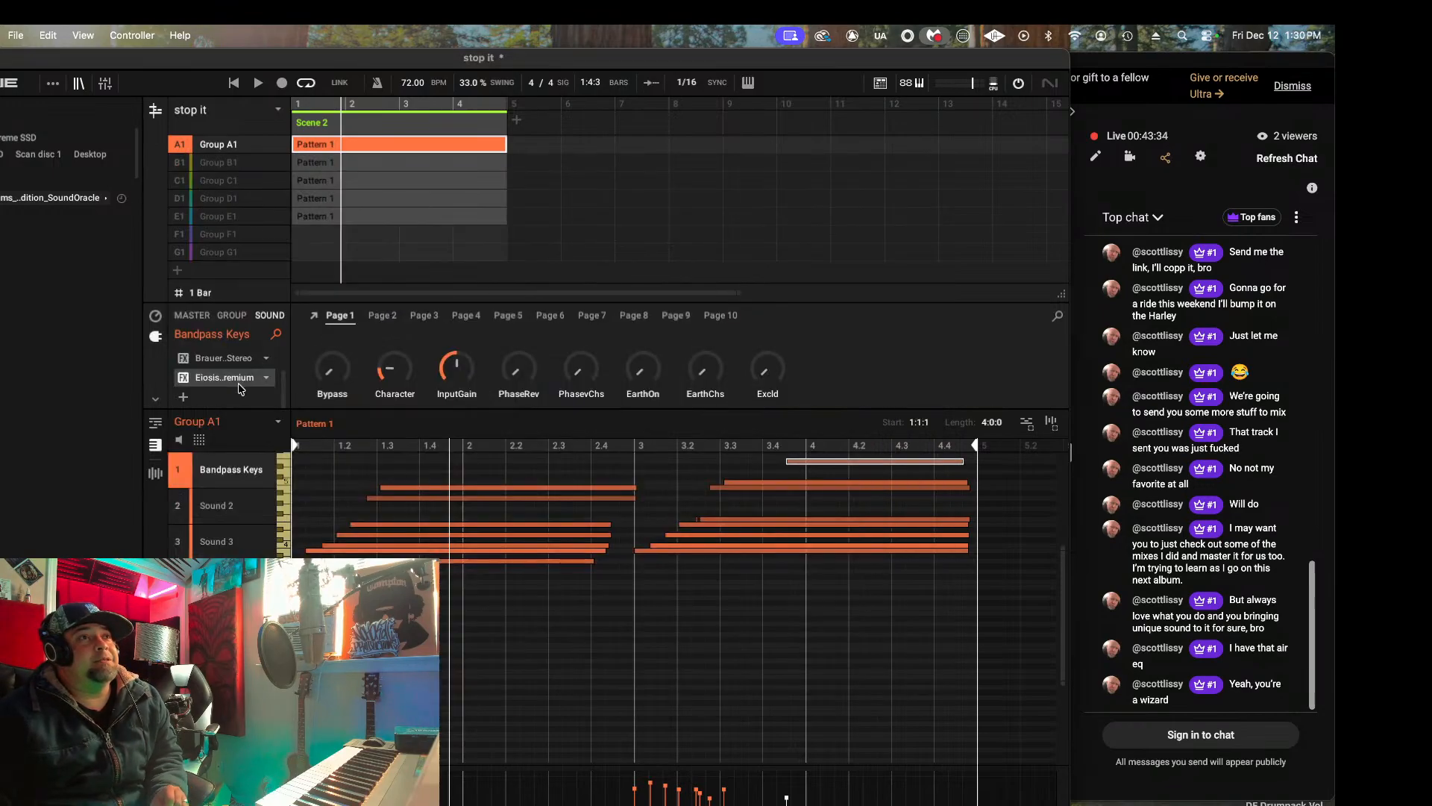
Step: Show the master channel's effect chain, then open the MP3 file received over AirDrop
{"action": "left_click", "coordinate": [210, 319]}
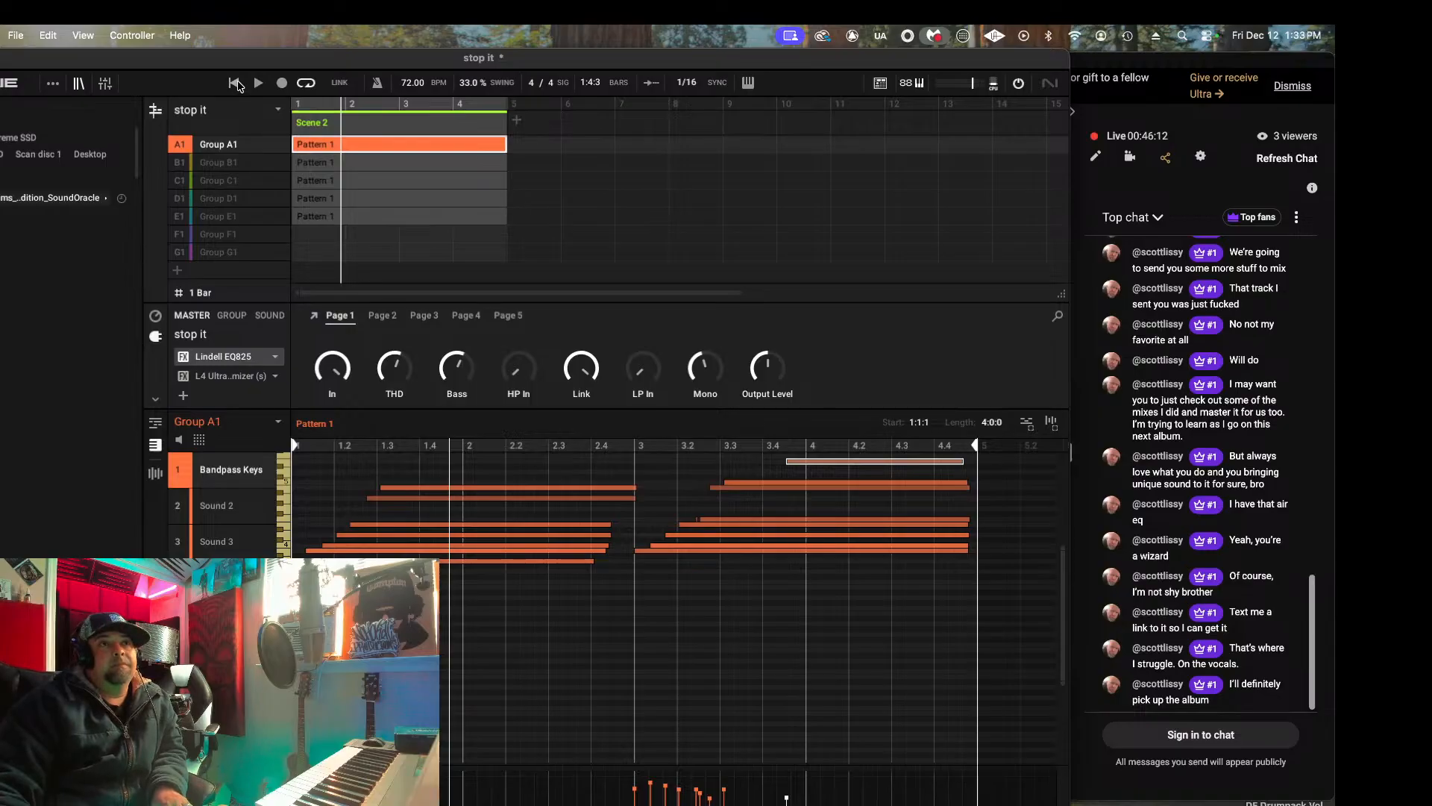
{"action": "mouse_move", "coordinate": [1283, 790]}
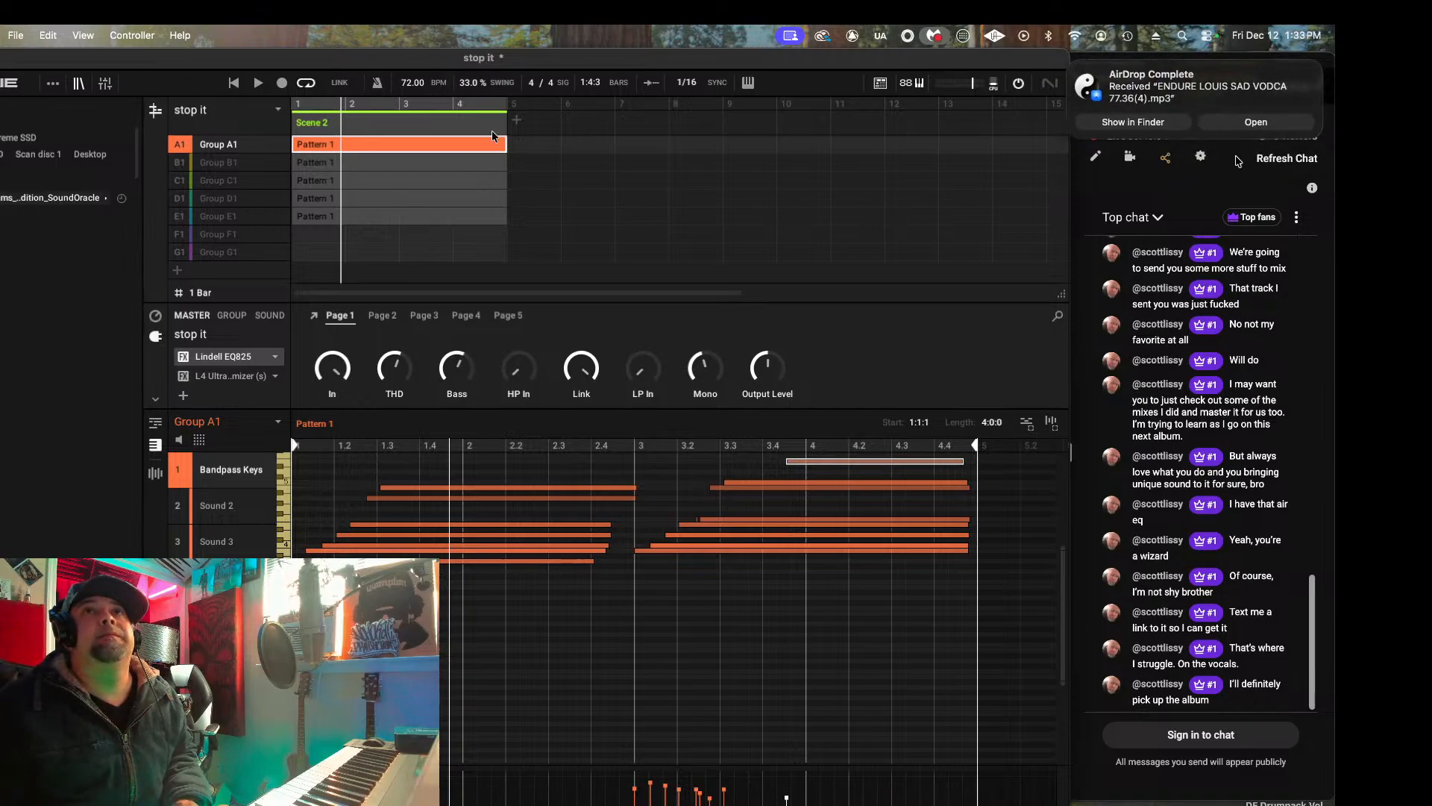
{"action": "left_click", "coordinate": [1255, 121]}
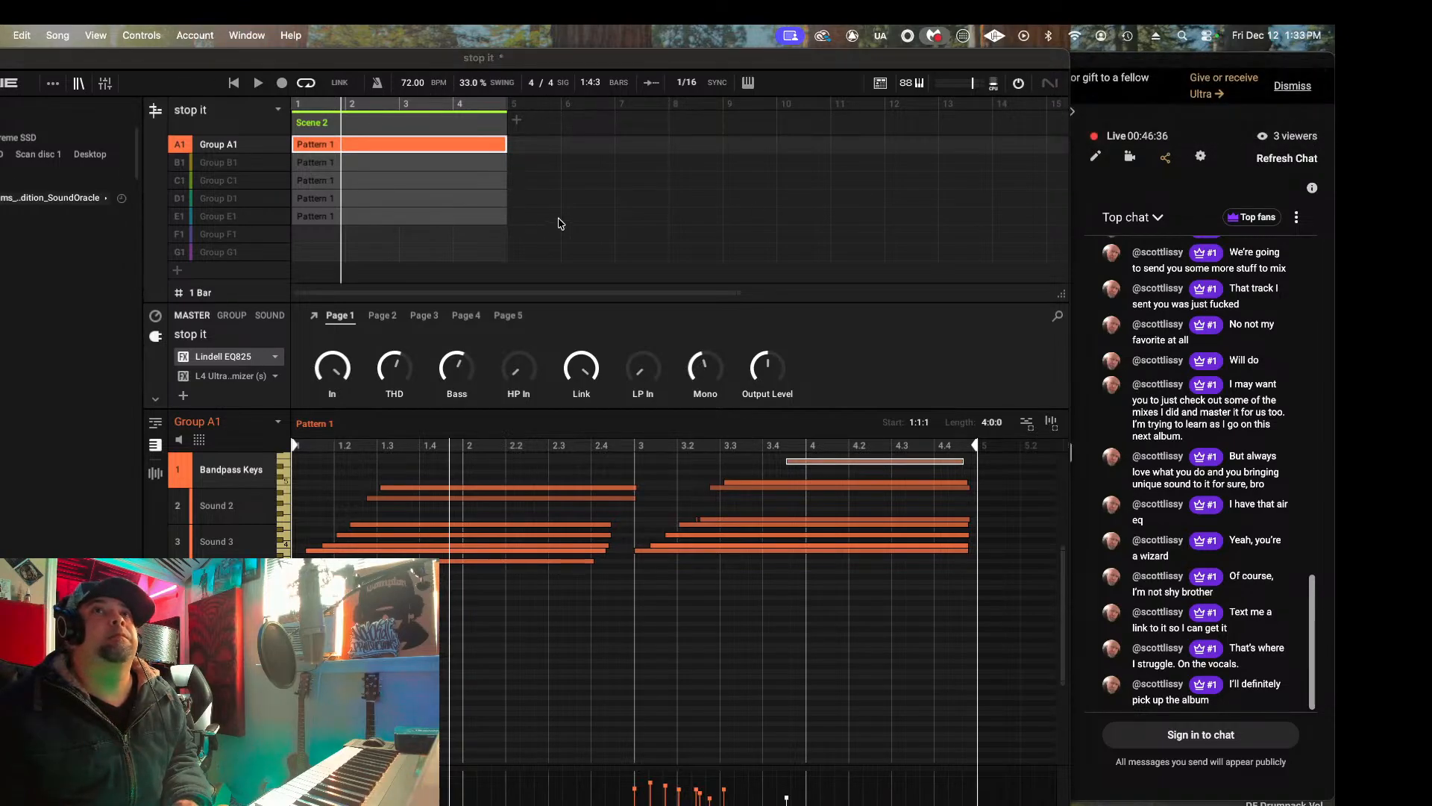
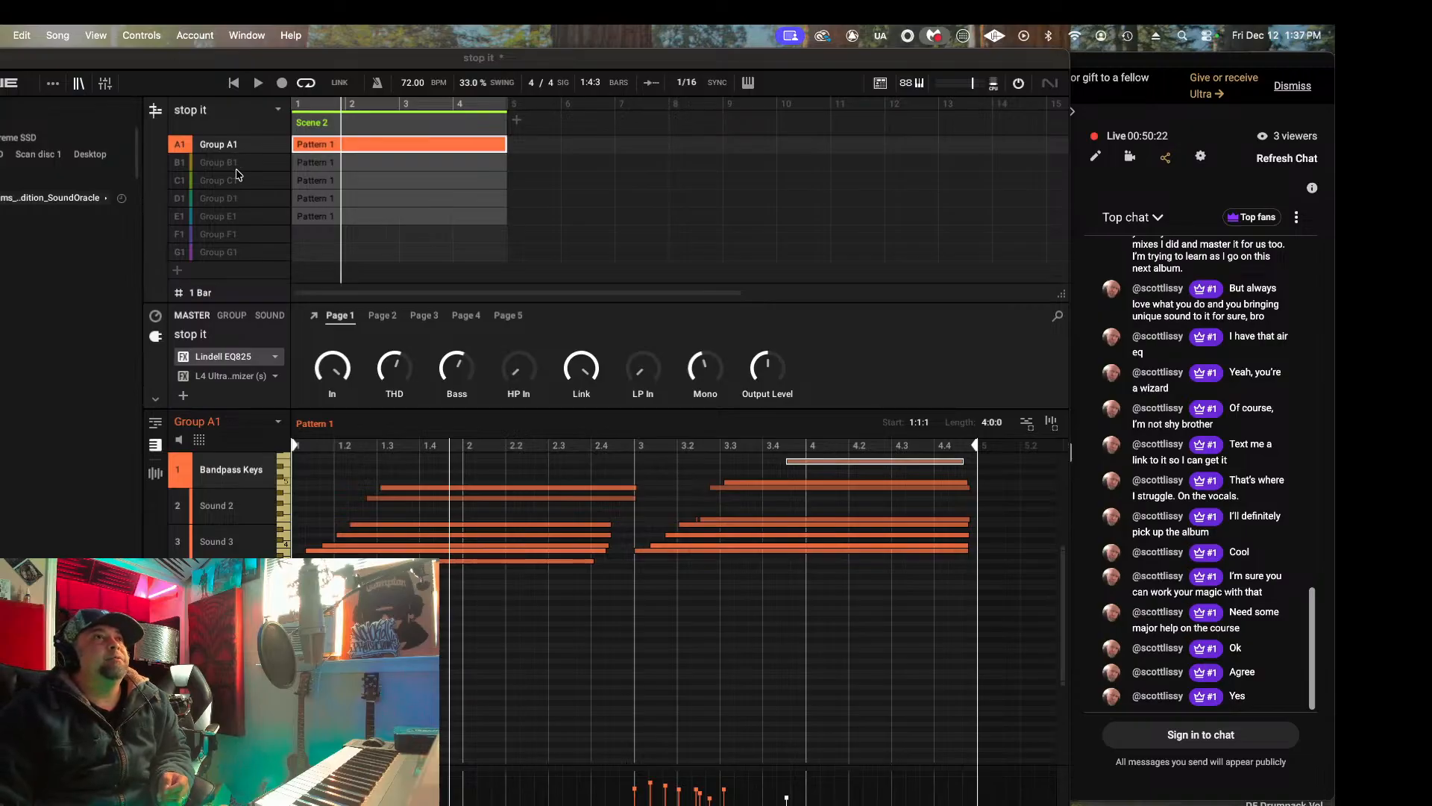
Step: Show the Bandpass Keys effects, keep only Group A1 soloed, and play it briefly from the start
{"action": "left_click", "coordinate": [179, 165]}
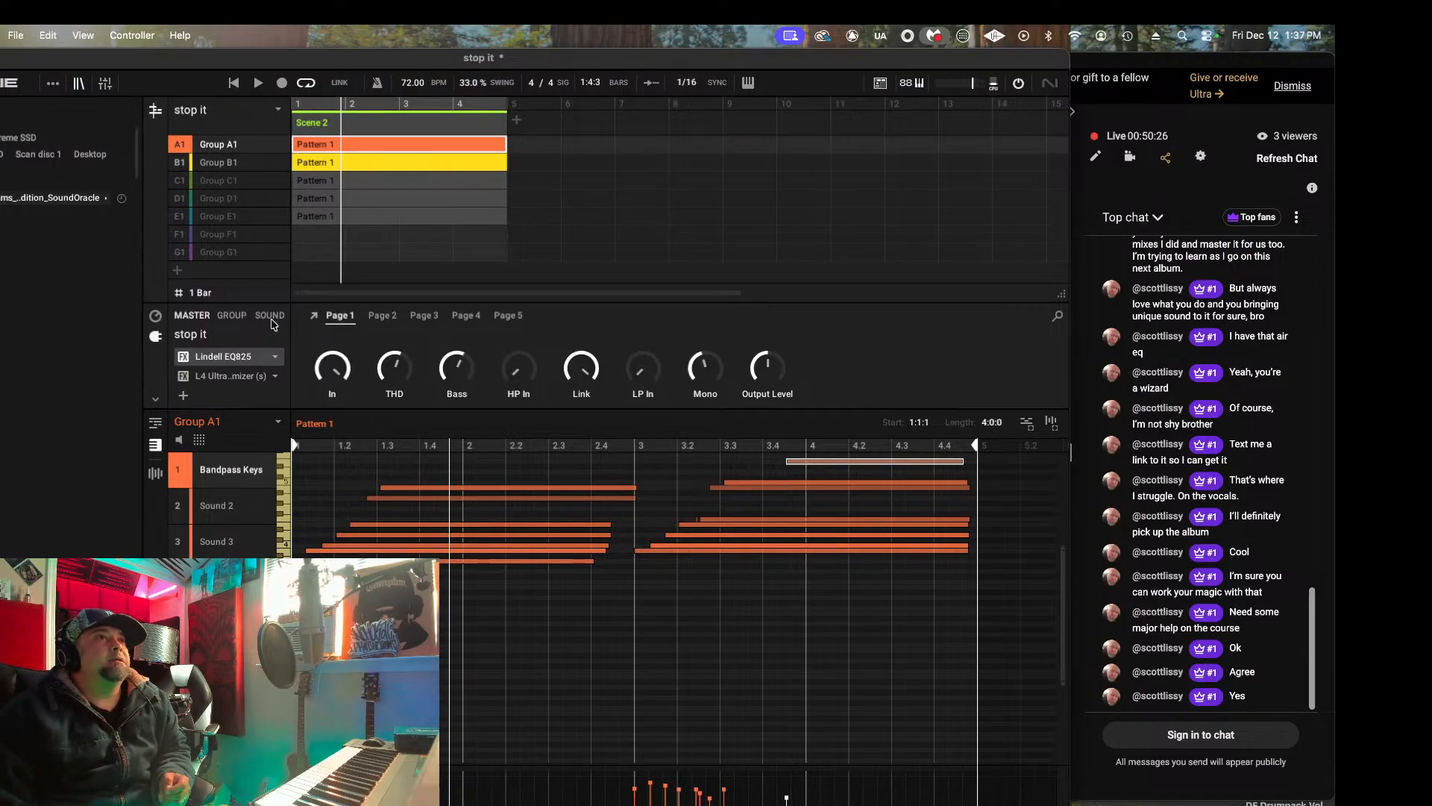
{"action": "left_click", "coordinate": [273, 321]}
{"action": "left_click", "coordinate": [185, 145]}
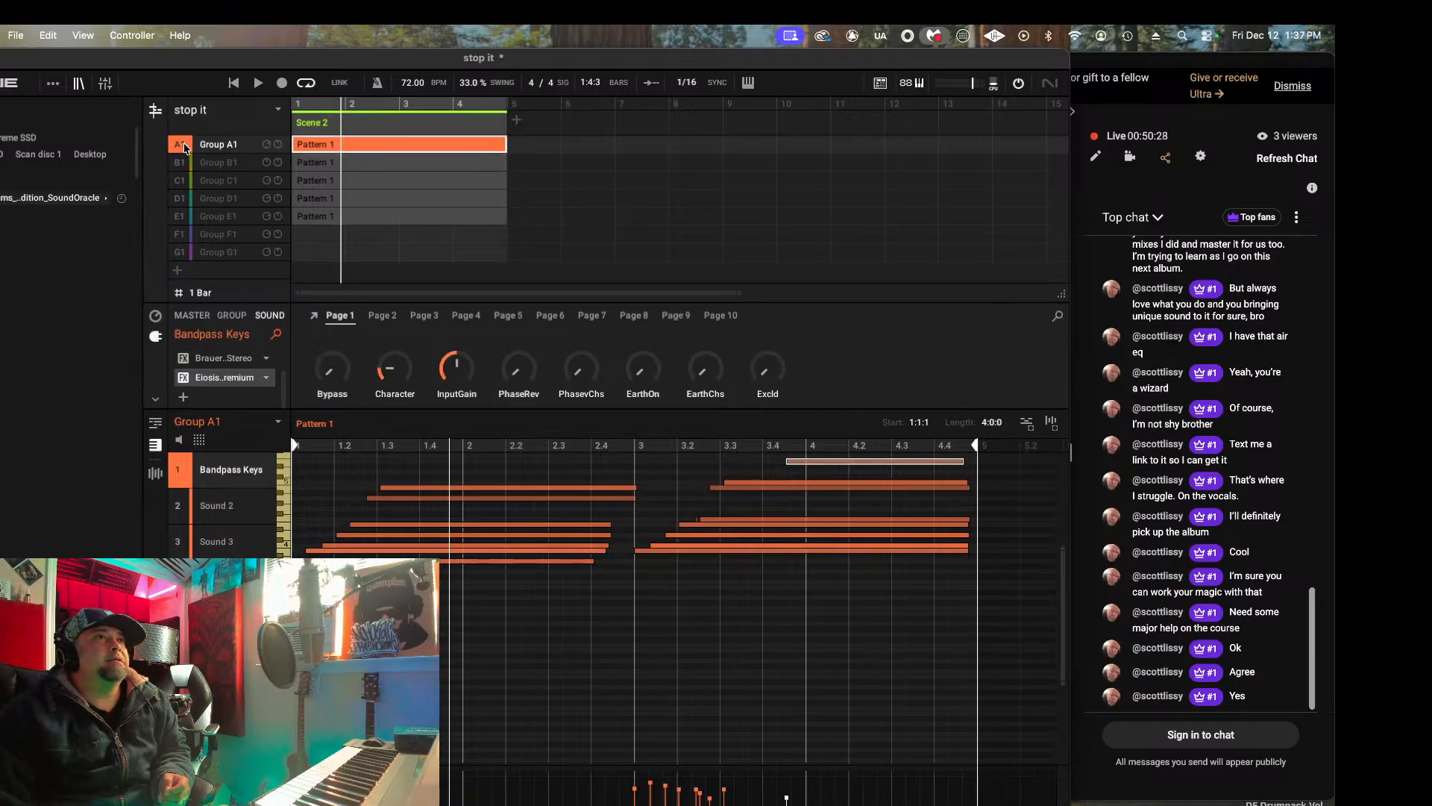
{"action": "left_click", "coordinate": [234, 83]}
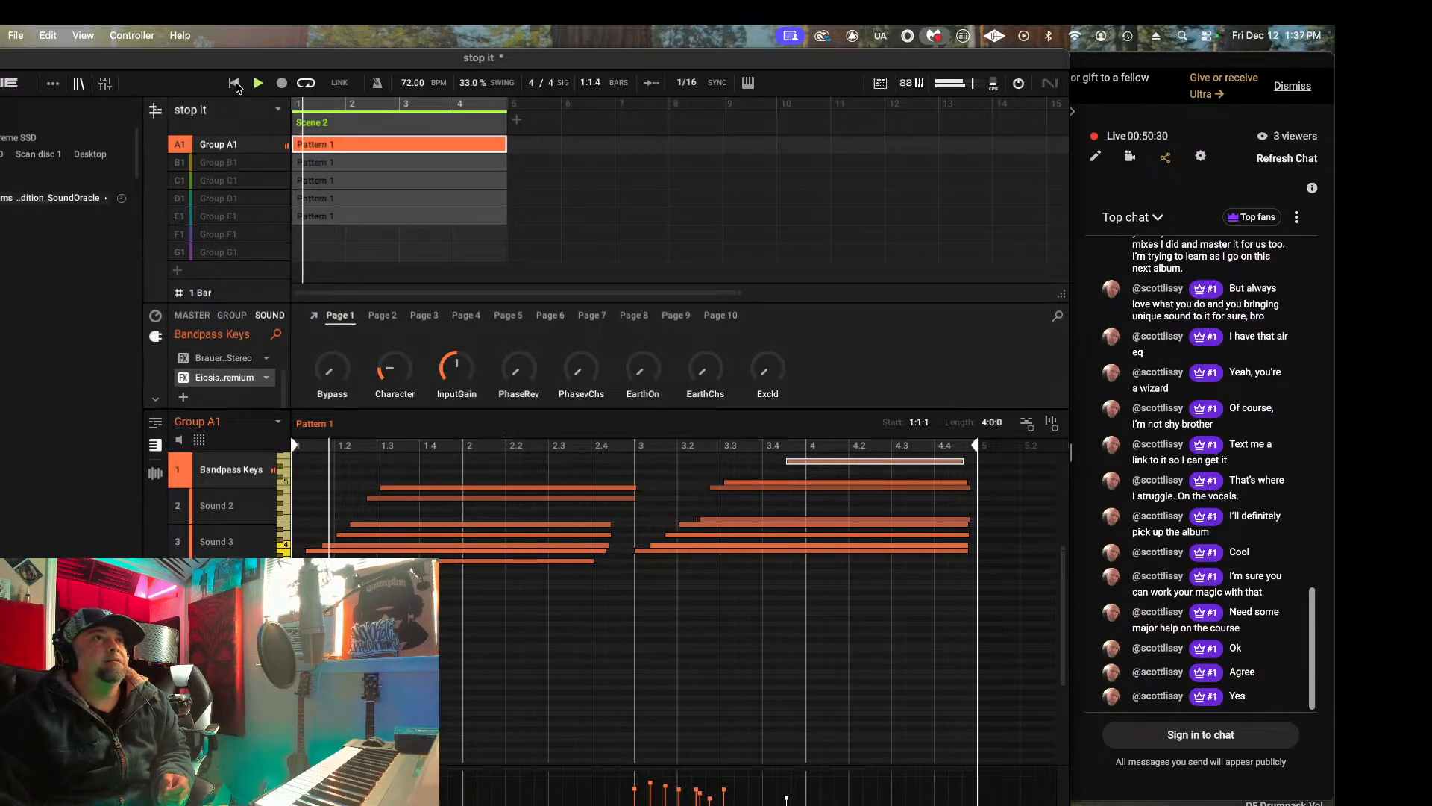
{"action": "left_click", "coordinate": [256, 84]}
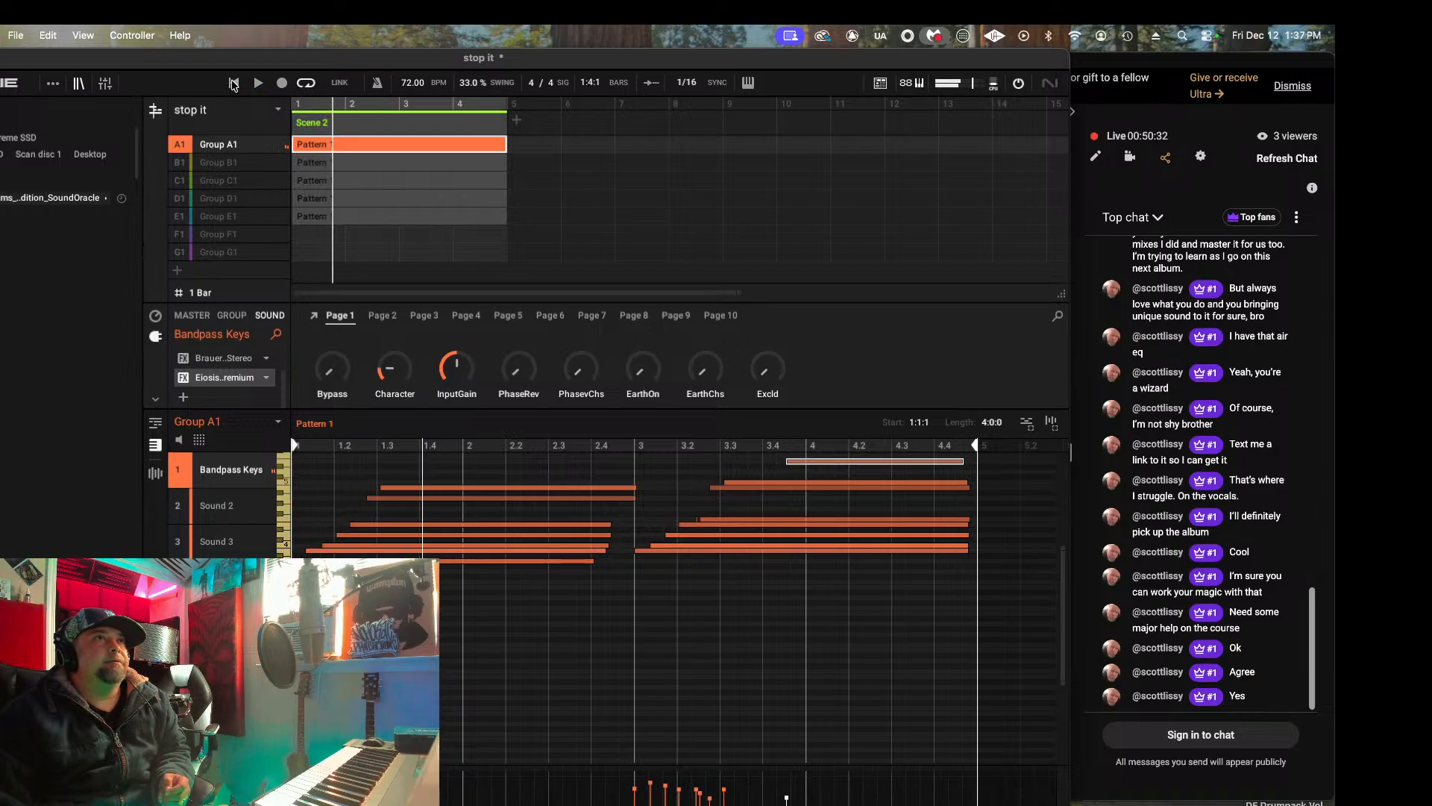
Step: Select Group B1, unmute it alongside Group A1, and play both briefly from the start
{"action": "left_click", "coordinate": [223, 167]}
{"action": "left_click", "coordinate": [178, 167]}
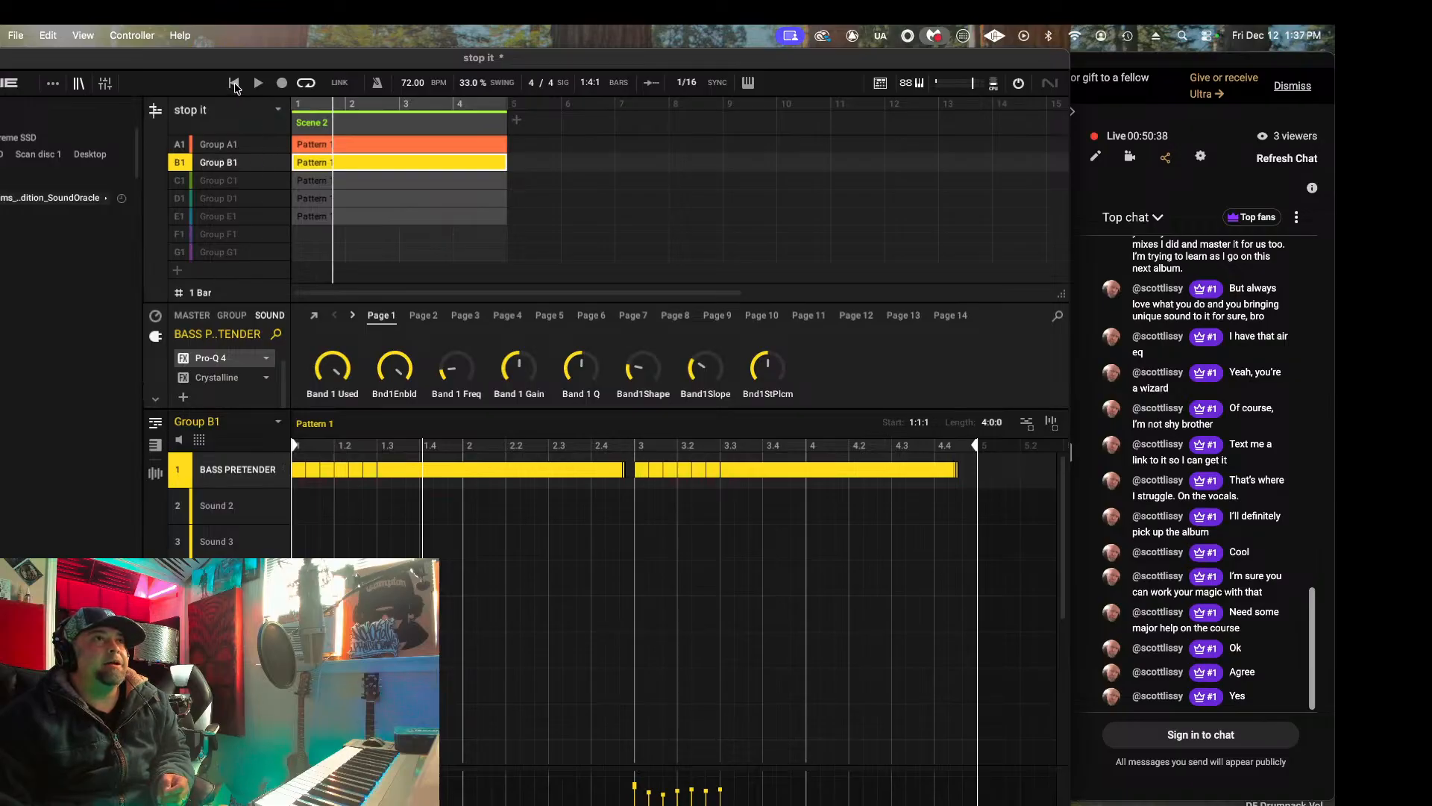
{"action": "left_click", "coordinate": [234, 83]}
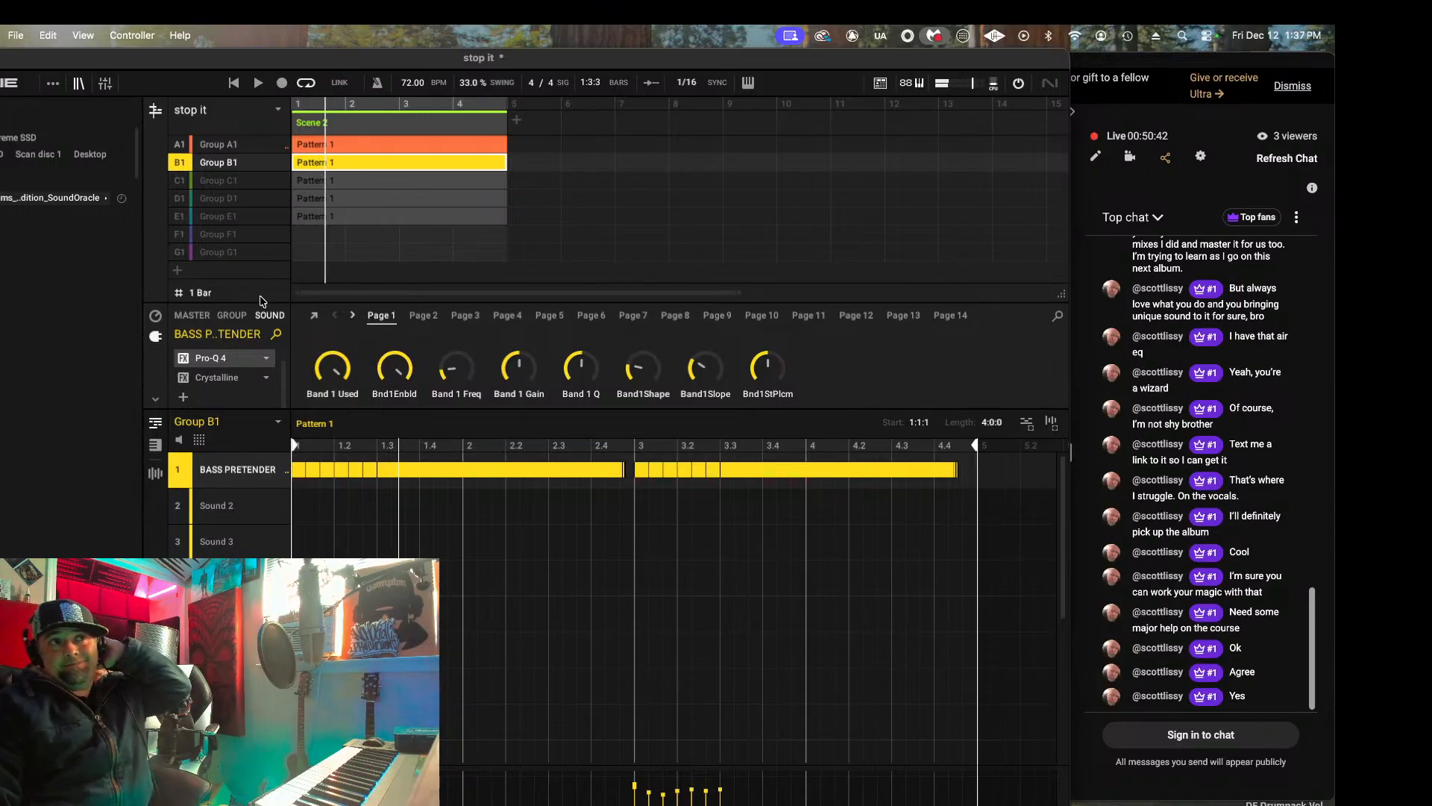
Step: Add the FabFilter Pro-Q 3 Audio Unit to the Bandpass Keys effect chain in Group A1
{"action": "left_click", "coordinate": [232, 144]}
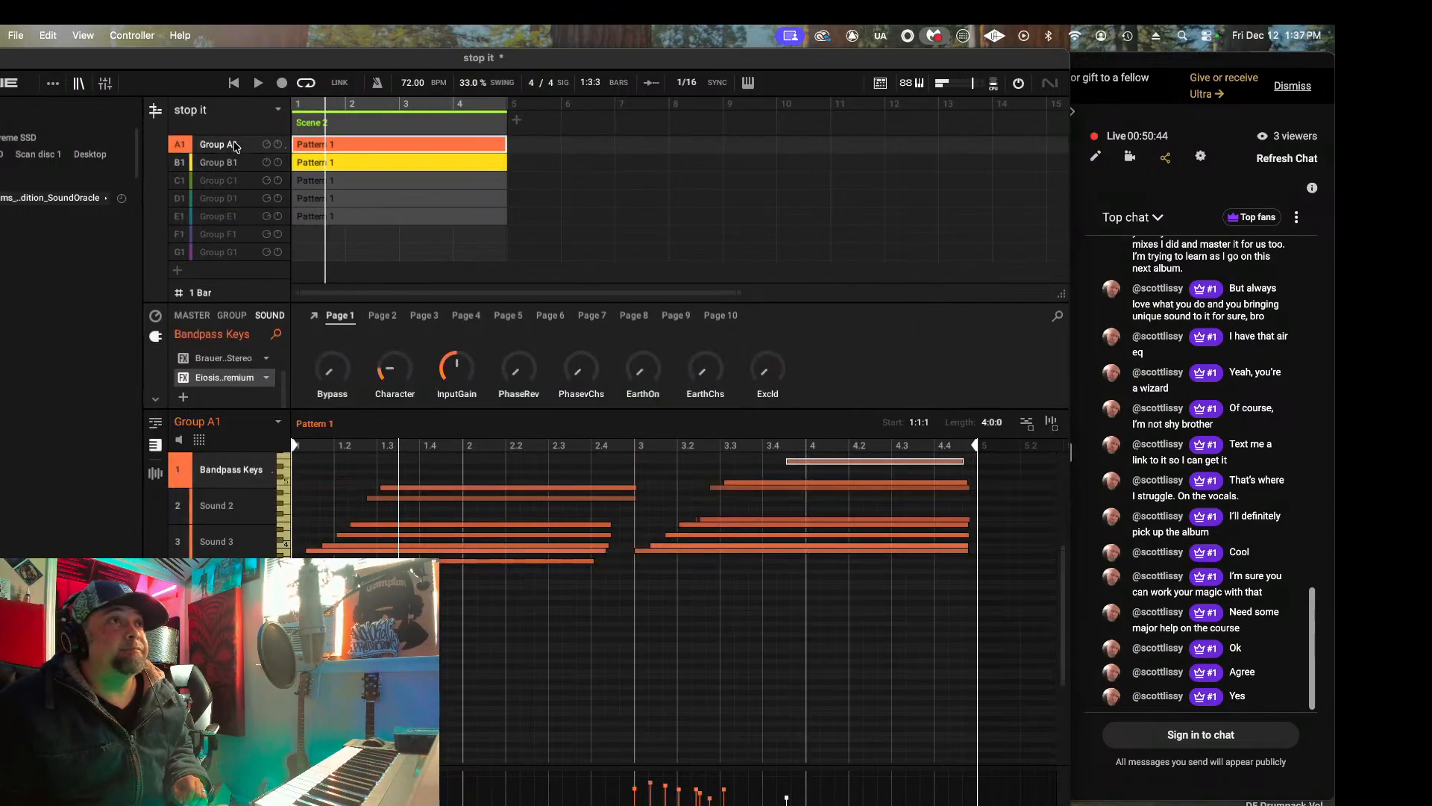
{"action": "left_click", "coordinate": [223, 403]}
{"action": "mouse_move", "coordinate": [284, 429]}
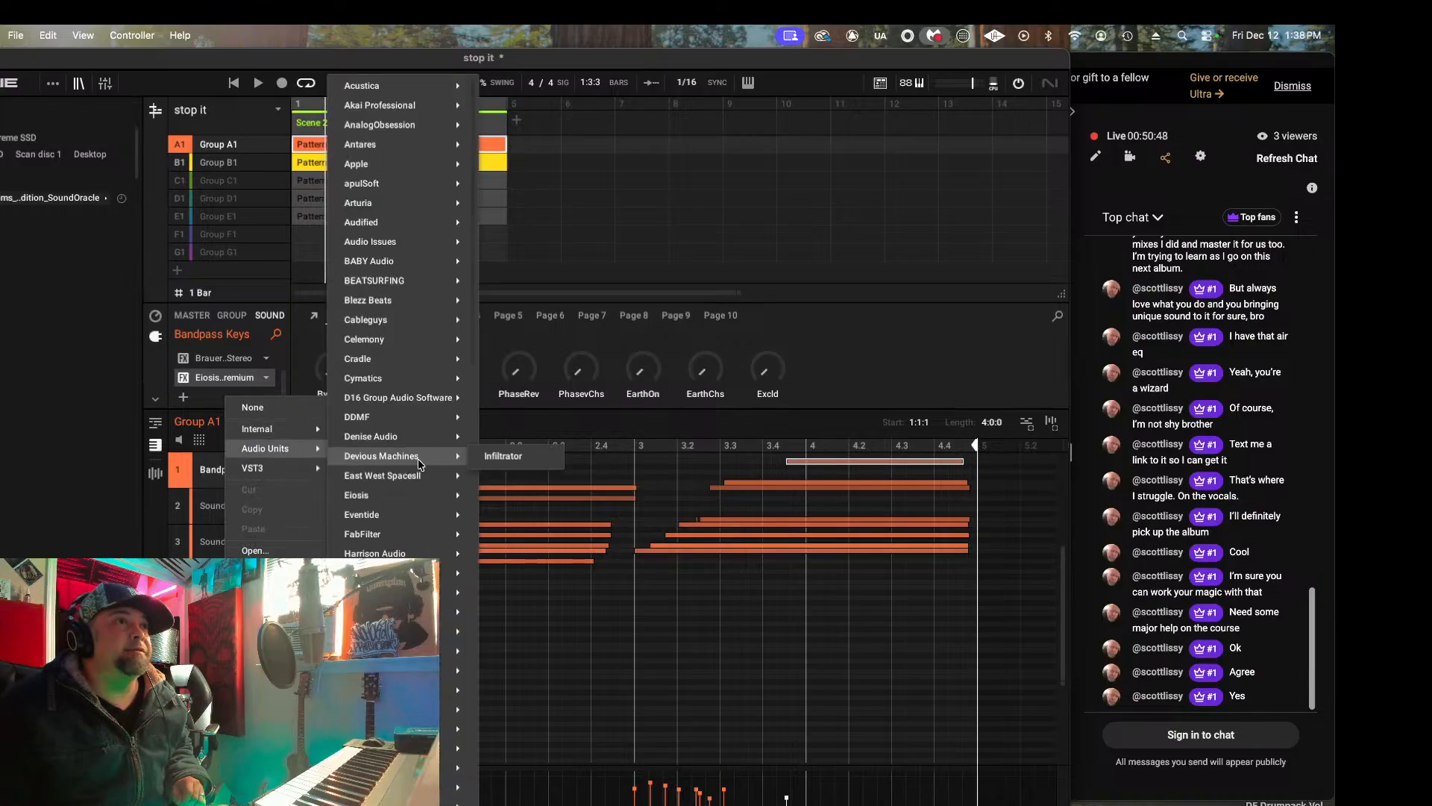
{"action": "mouse_move", "coordinate": [396, 550]}
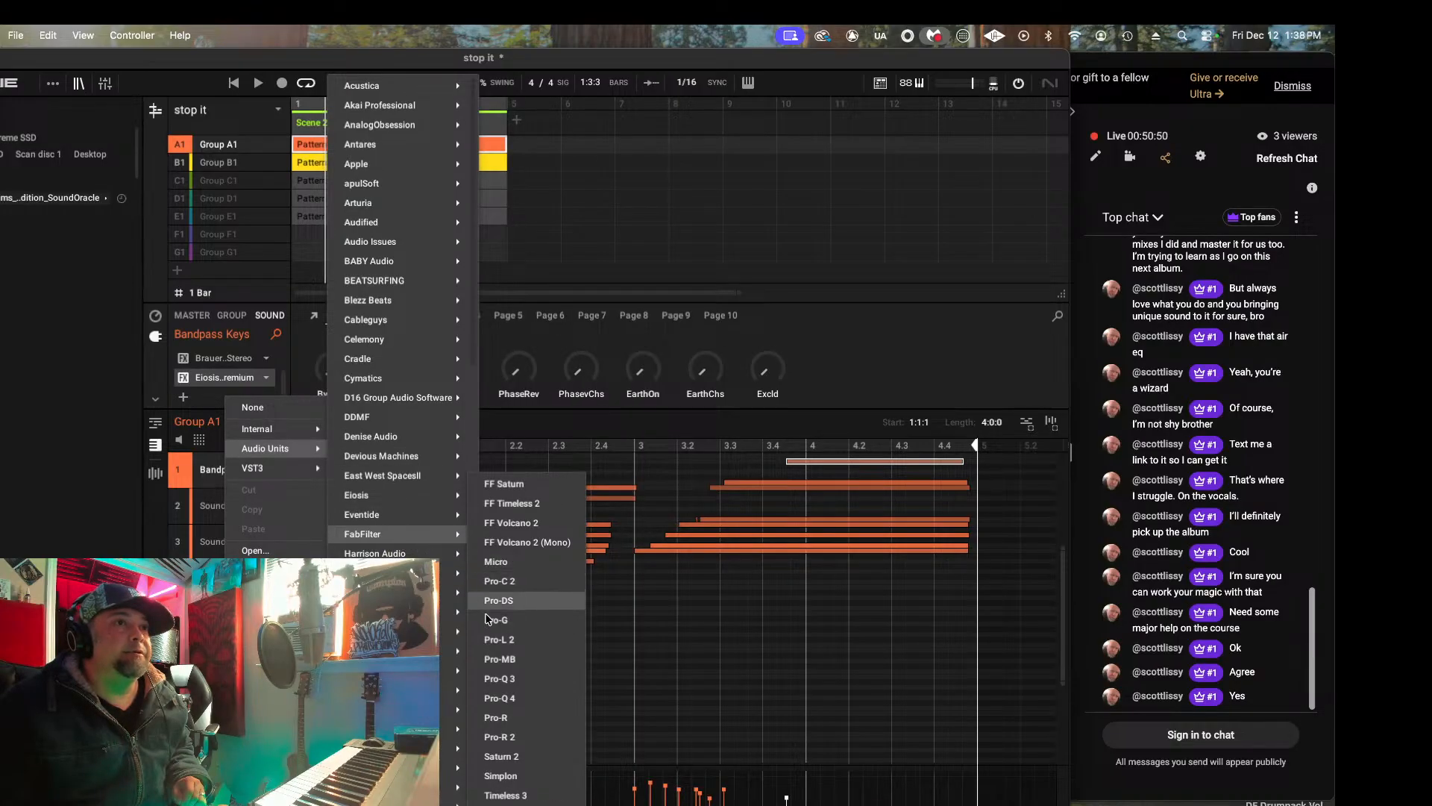
{"action": "left_click", "coordinate": [507, 679]}
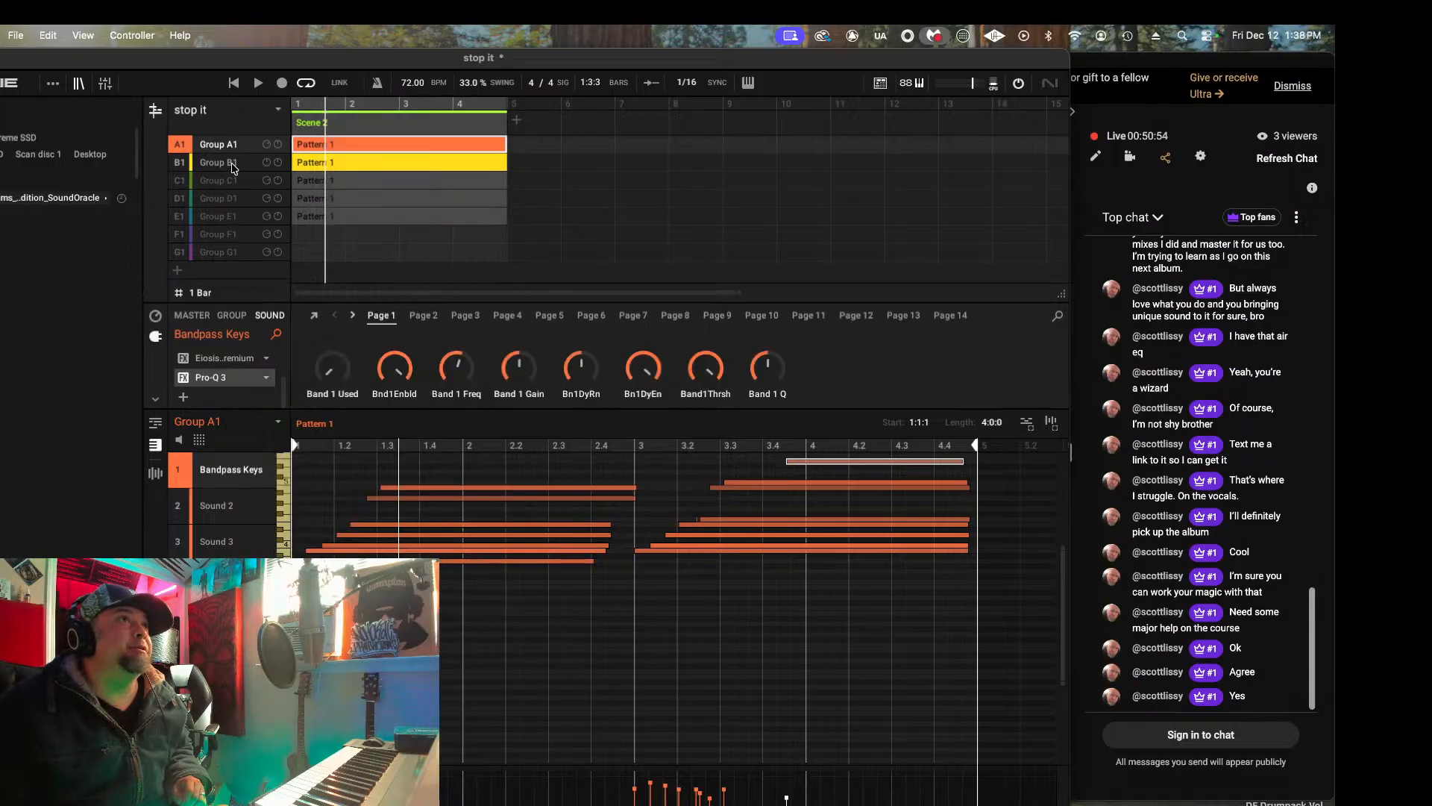
Step: Add the FabFilter Pro-Q 3 Audio Unit to the BASS PRETENDER effect chain in Group B1
{"action": "left_click", "coordinate": [234, 164]}
{"action": "left_click", "coordinate": [232, 403]}
{"action": "mouse_move", "coordinate": [283, 448]}
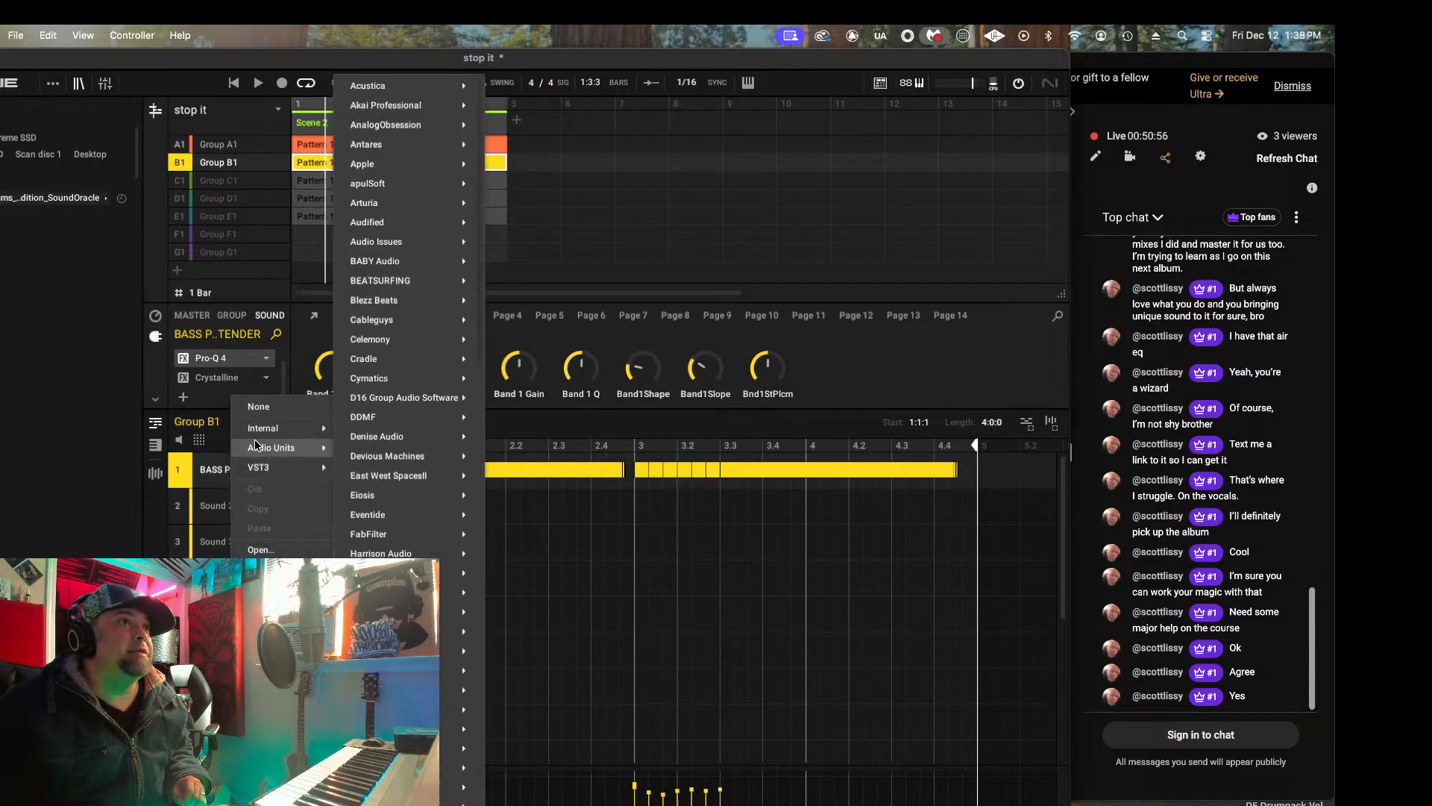
{"action": "mouse_move", "coordinate": [363, 455]}
{"action": "mouse_move", "coordinate": [396, 534]}
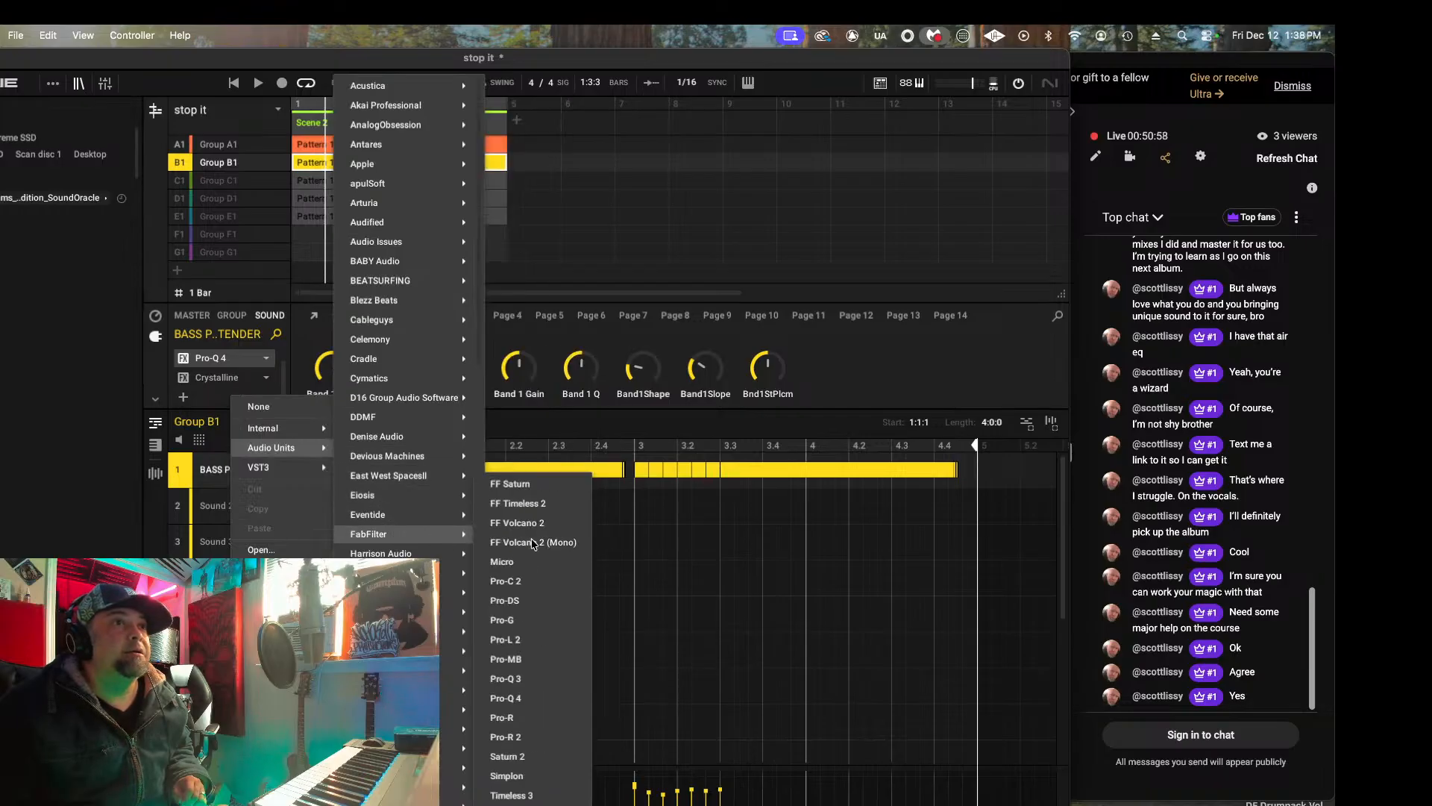
{"action": "left_click", "coordinate": [536, 678]}
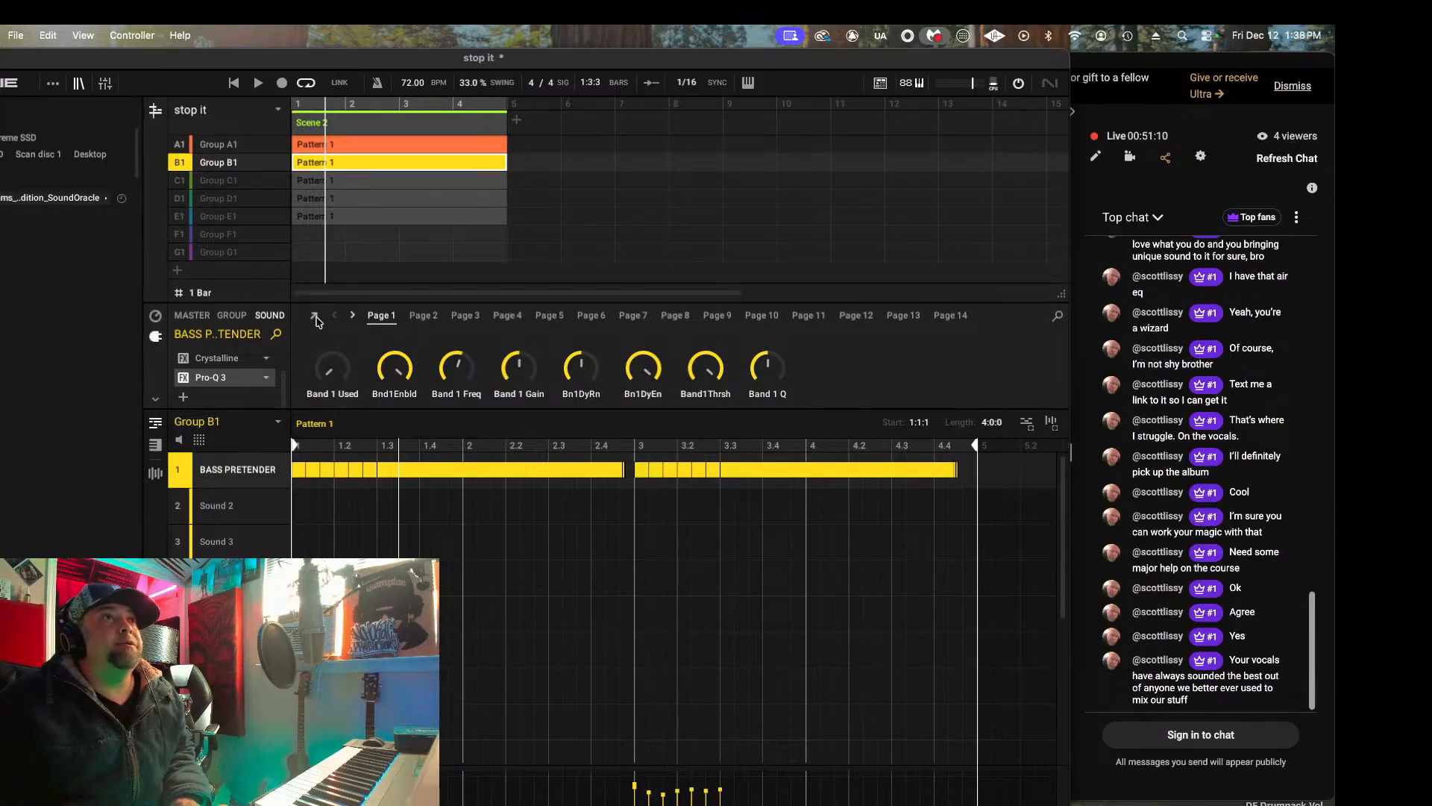
Step: Open Group B1's Pro-Q 3 and overlay the Pro-Q (2) instance as its external spectrum in the analyzer
{"action": "left_click", "coordinate": [315, 318]}
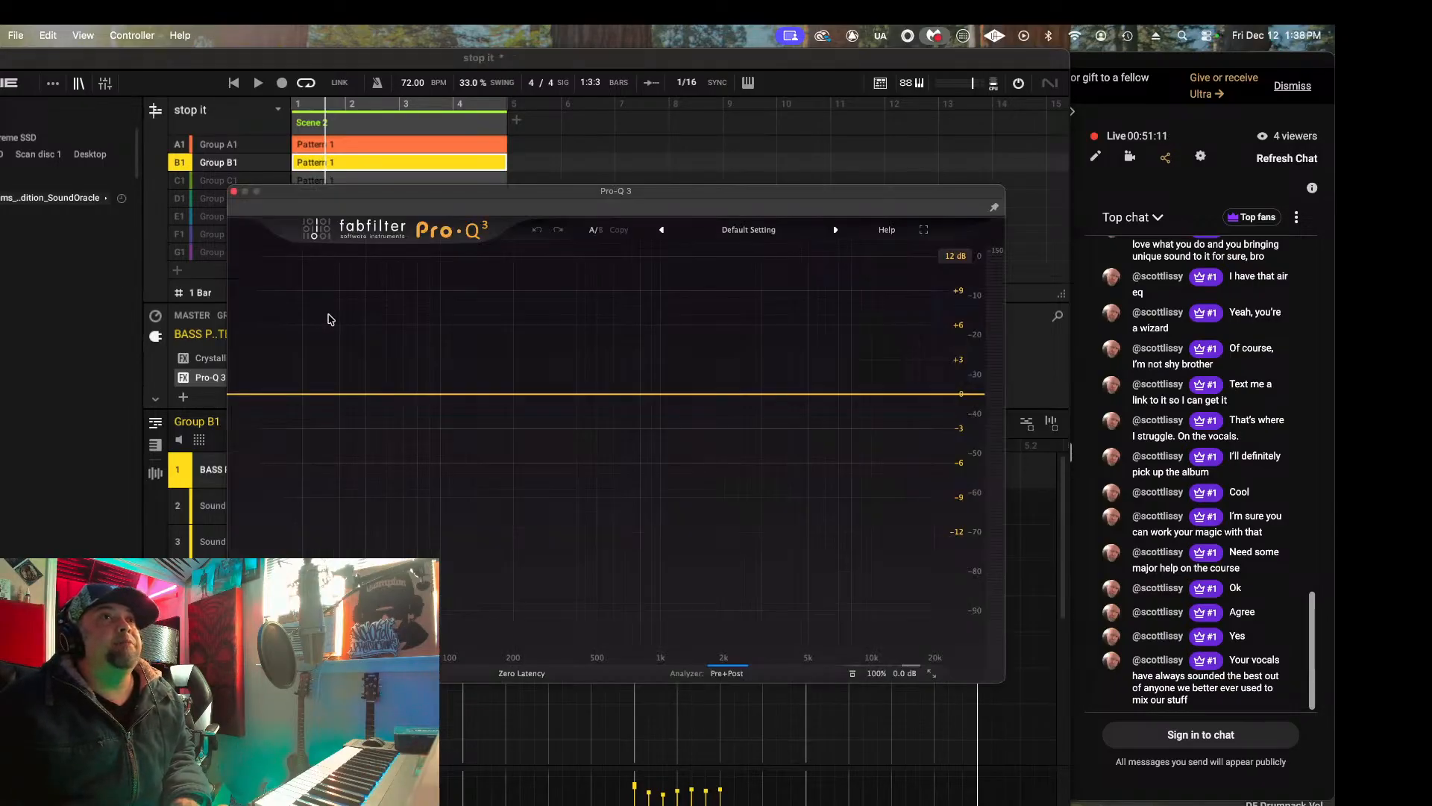
{"action": "left_click", "coordinate": [723, 672]}
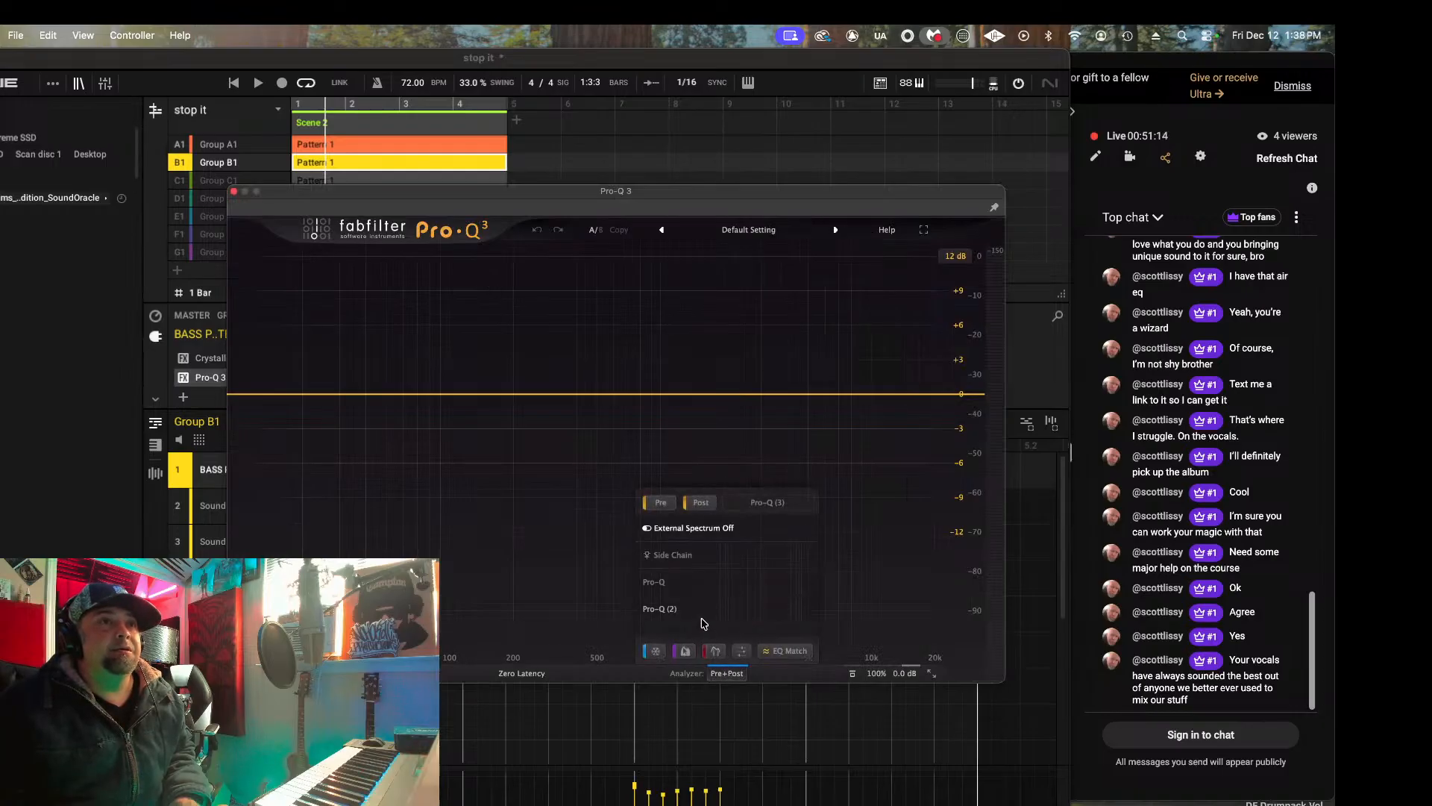
{"action": "mouse_move", "coordinate": [693, 619]}
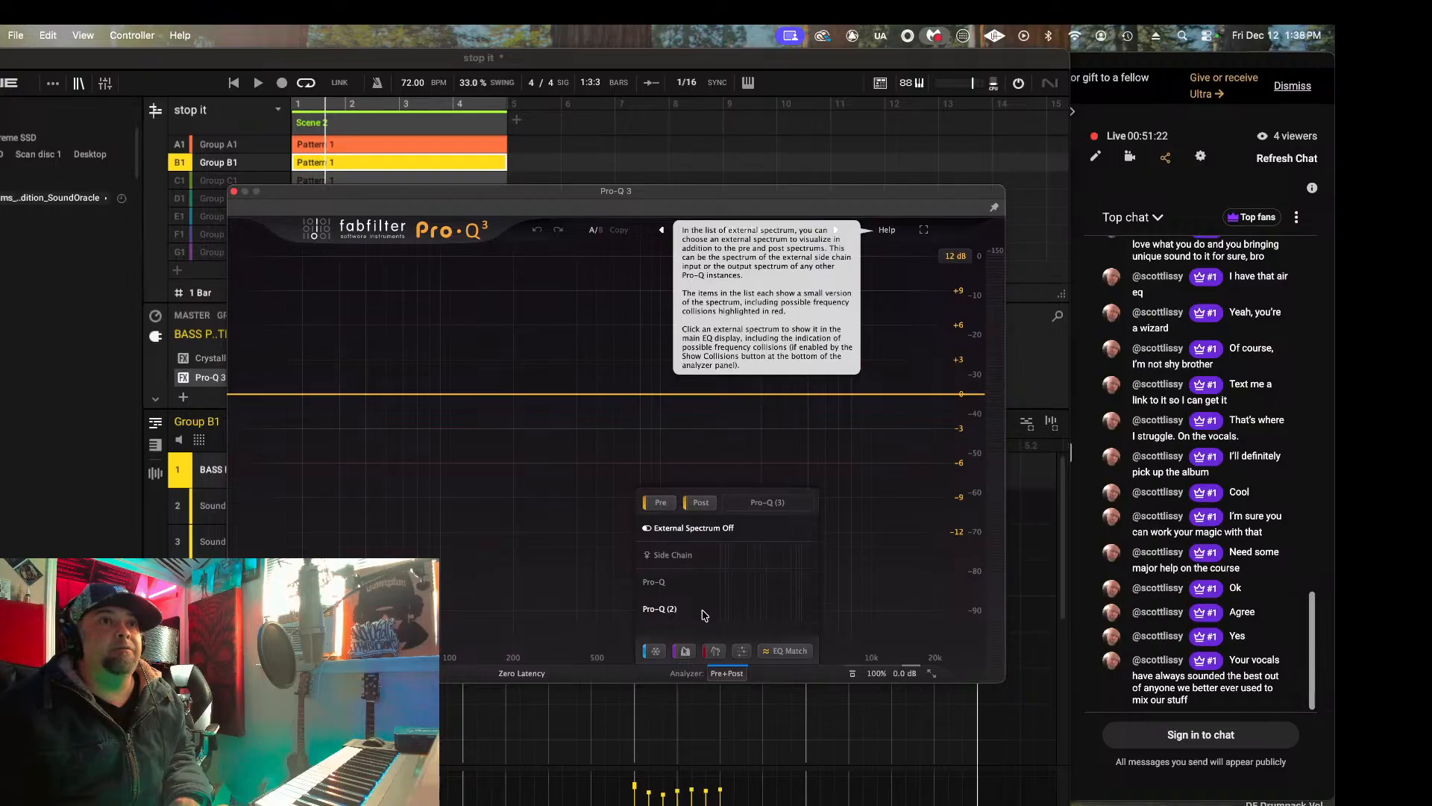
{"action": "left_click", "coordinate": [705, 615]}
Step: Play the beat, solo Group B1 to feed its spectrum to the analyzer, and stop playback
{"action": "key", "text": "space"}
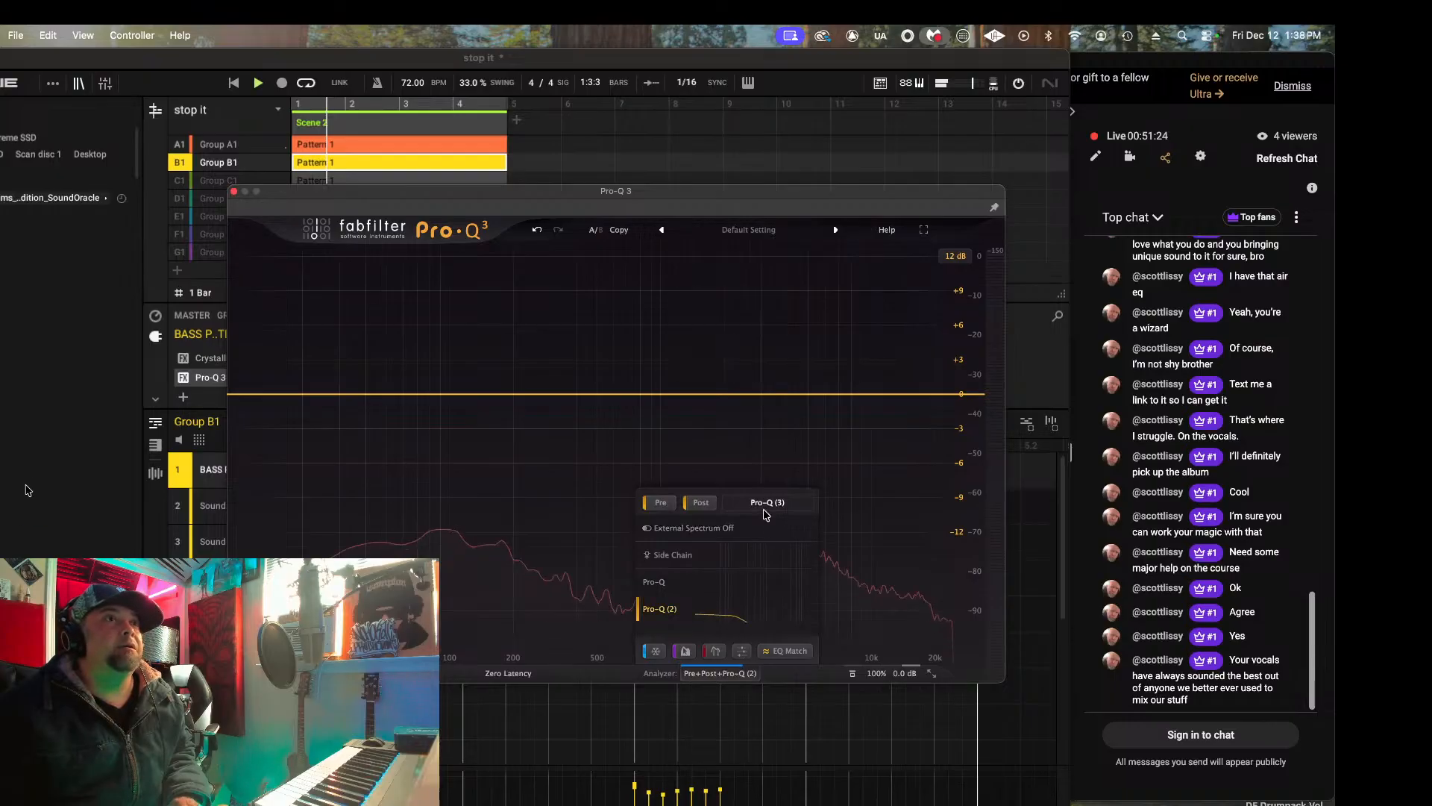
{"action": "right_click", "coordinate": [176, 163]}
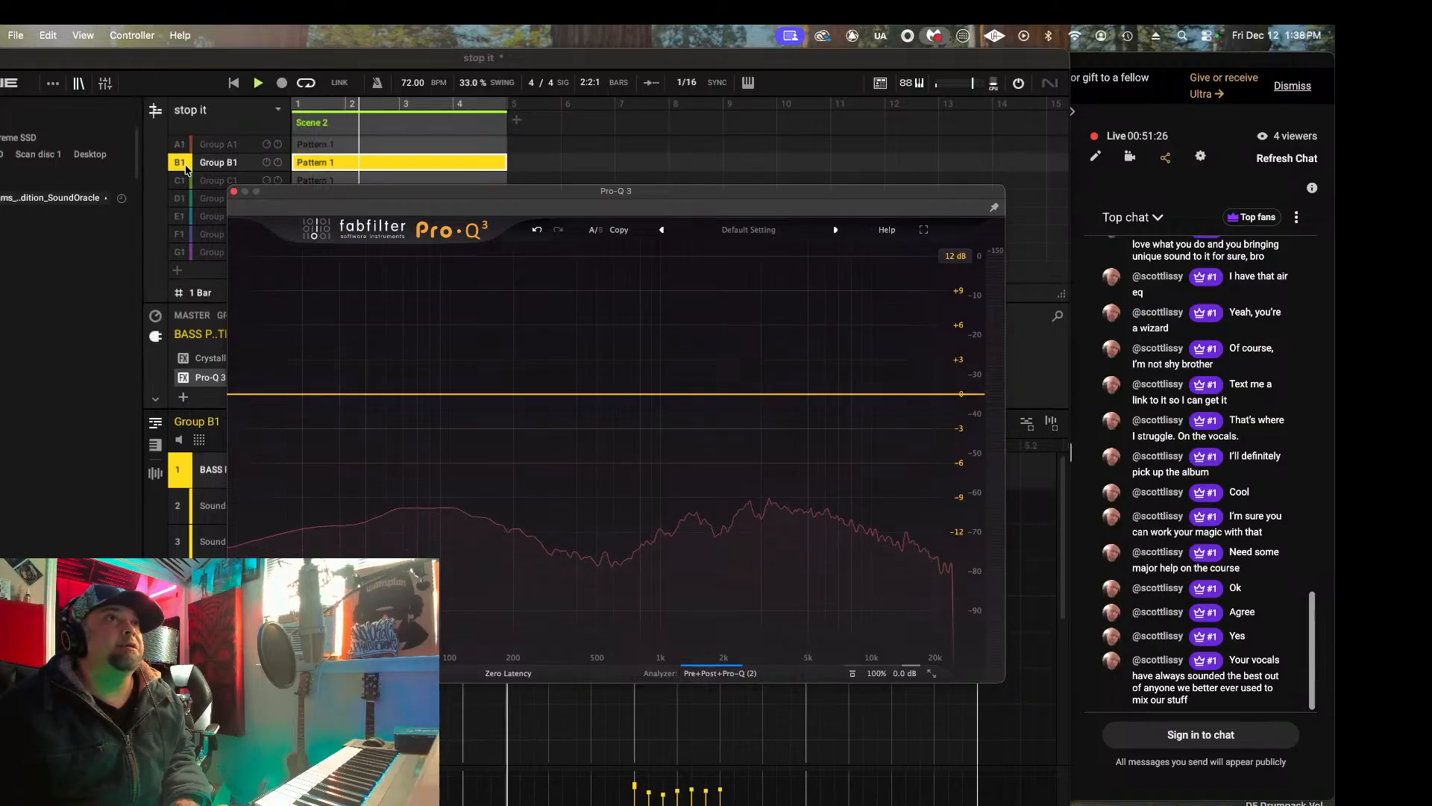
{"action": "key", "text": "space"}
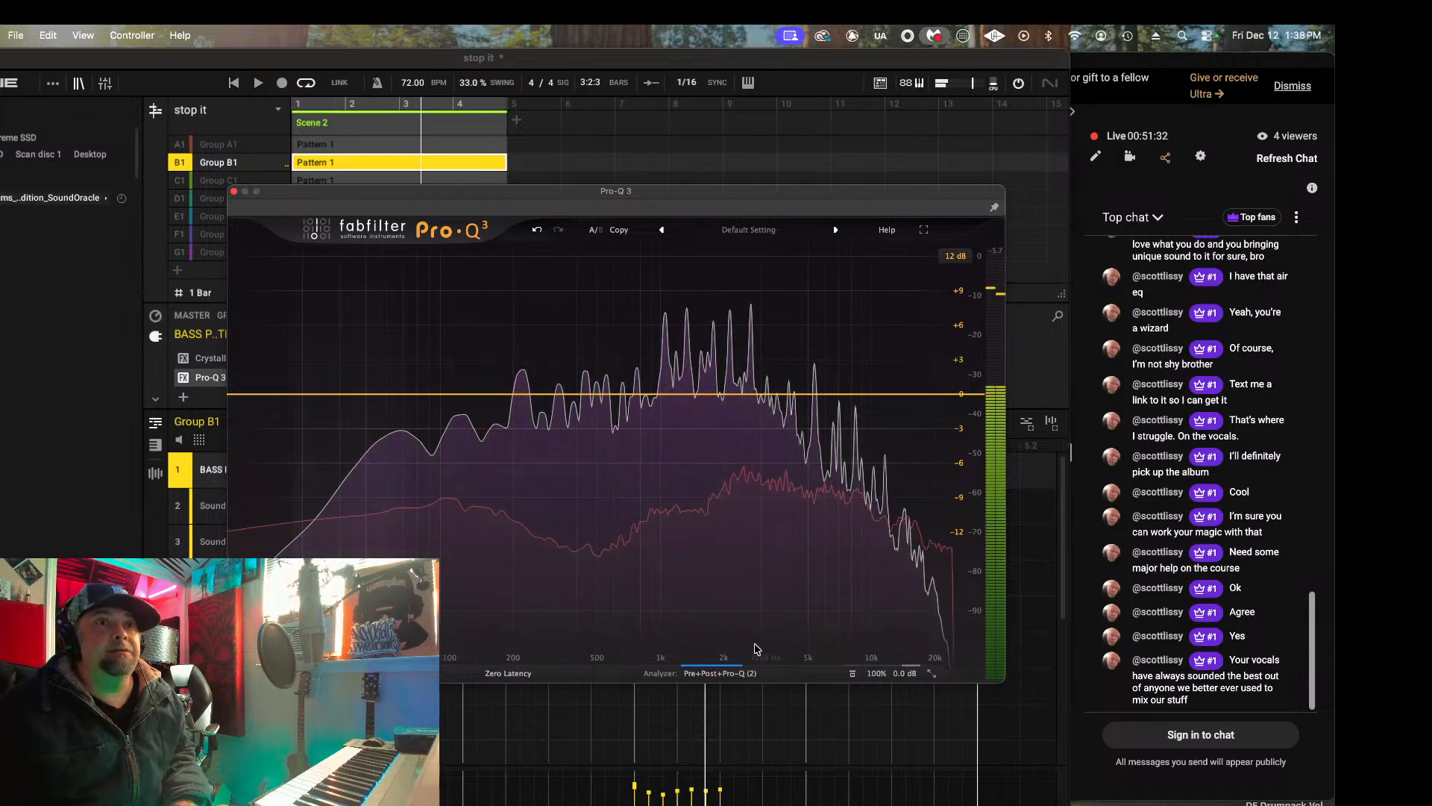
Step: Rename the Pro-Q 3 instance on Group B1 as "piano" in the analyzer settings
{"action": "left_click", "coordinate": [721, 673]}
{"action": "left_click", "coordinate": [764, 504]}
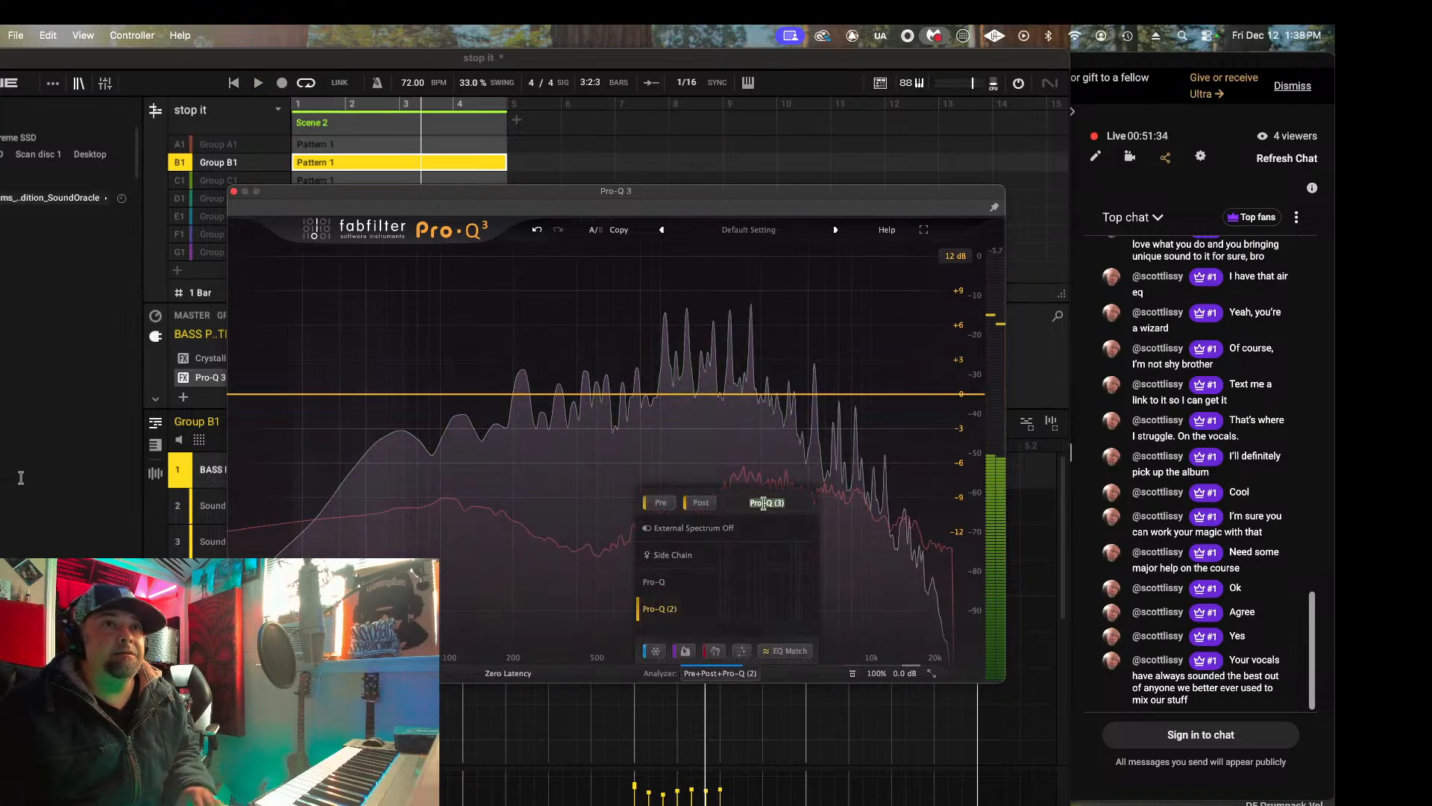
{"action": "type", "text": "piano"}
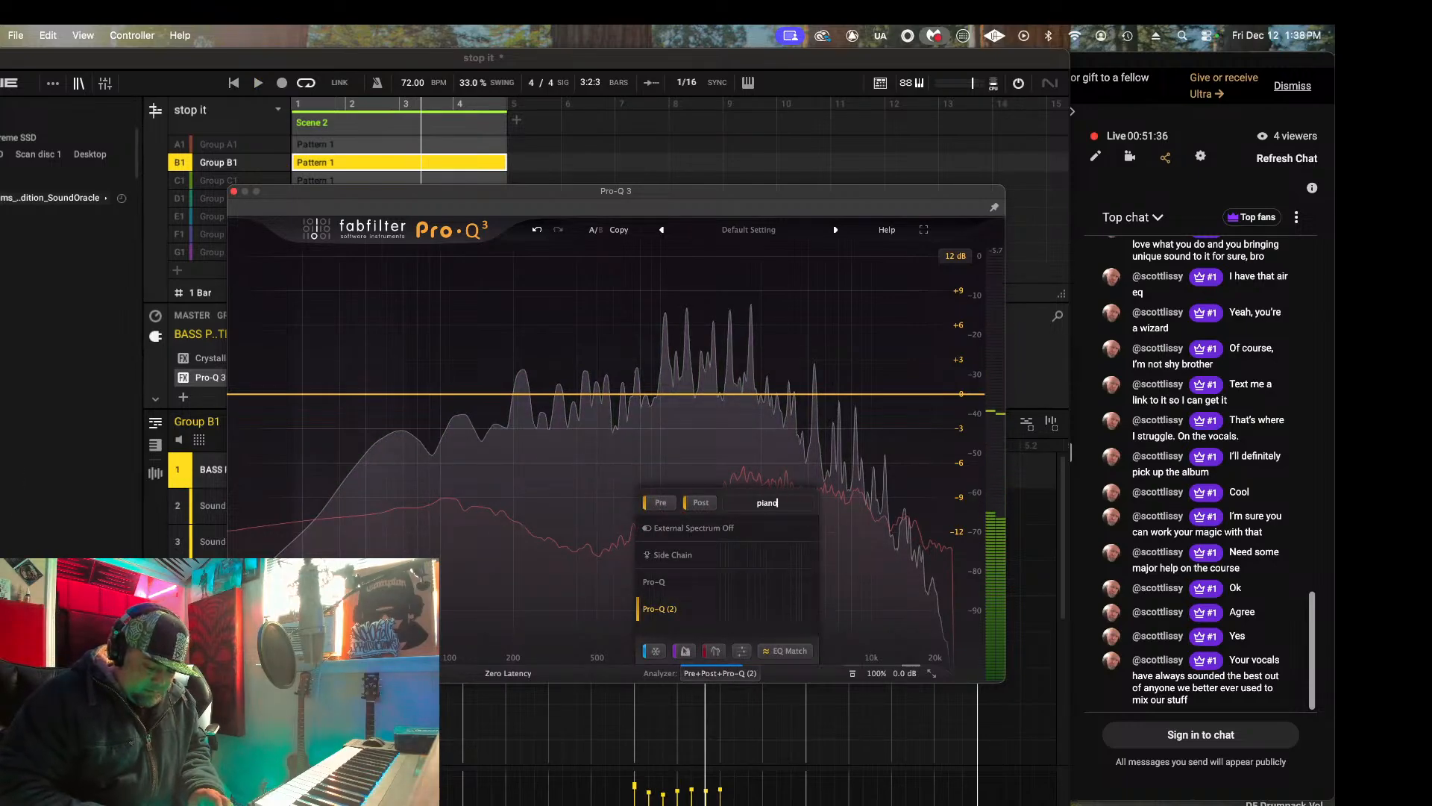
{"action": "key", "text": "Return"}
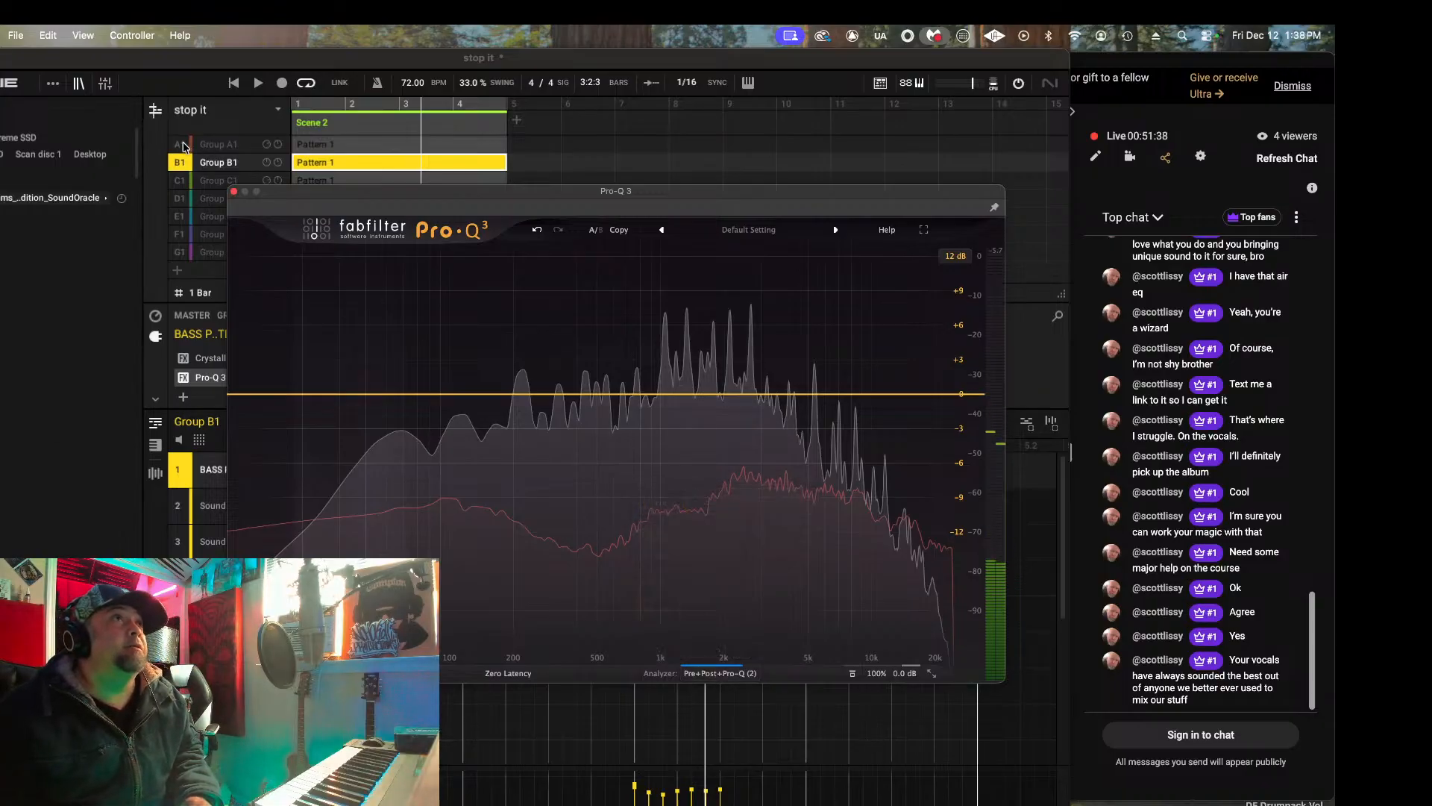
Step: Unmute Group A1, open its Pro-Q 3 and rename that instance as "rhodes" in the analyzer settings
{"action": "left_click", "coordinate": [186, 145]}
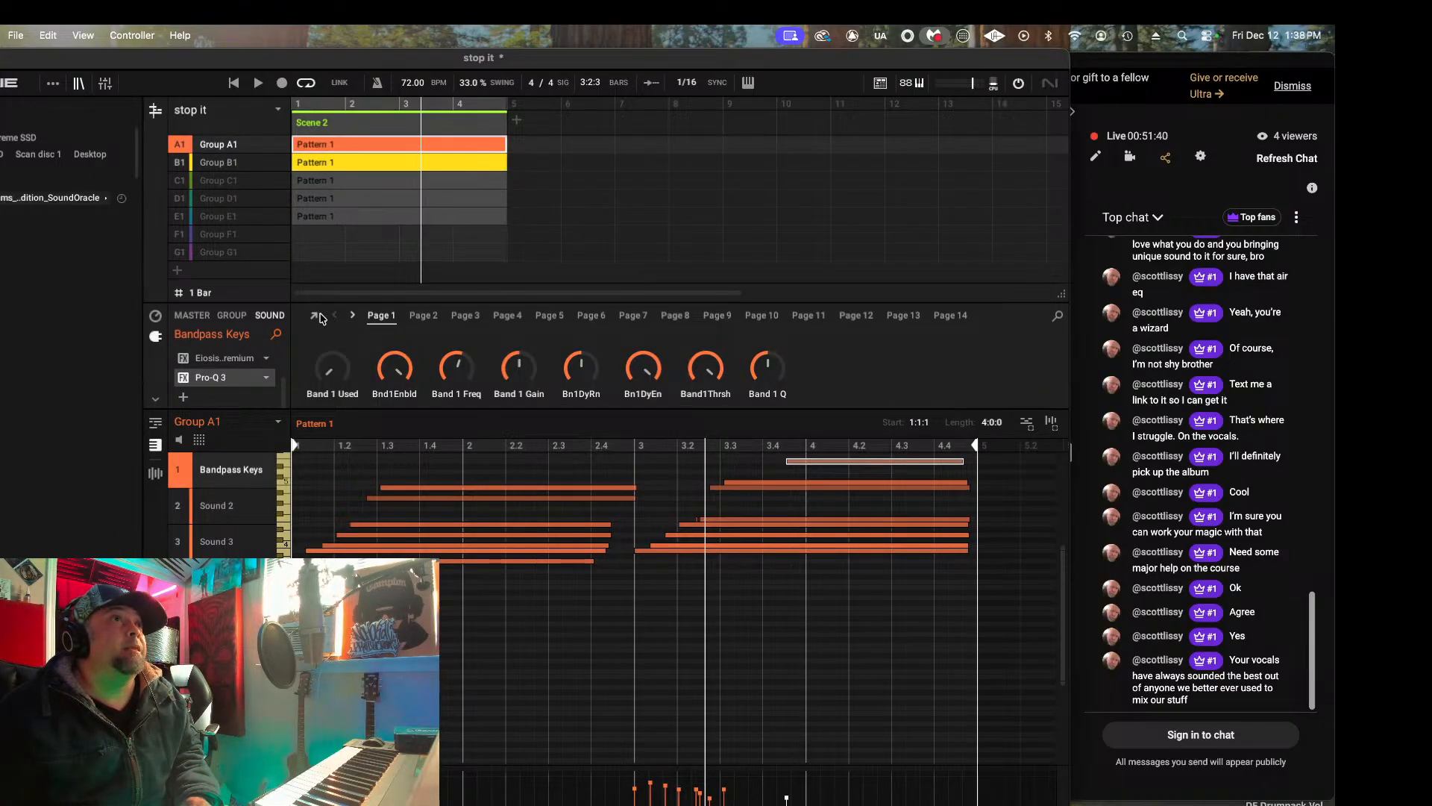
{"action": "left_click", "coordinate": [314, 317]}
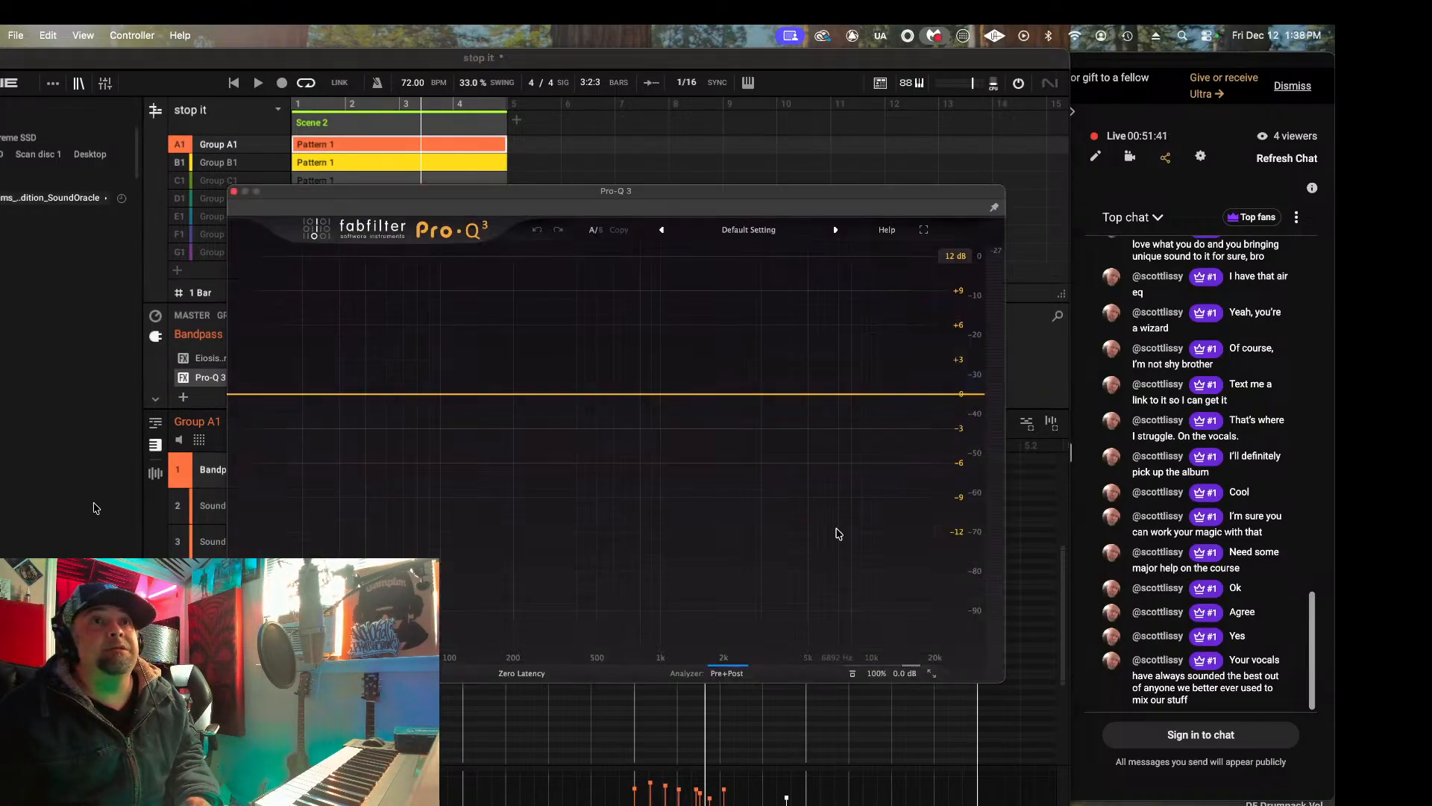
{"action": "left_click", "coordinate": [727, 673]}
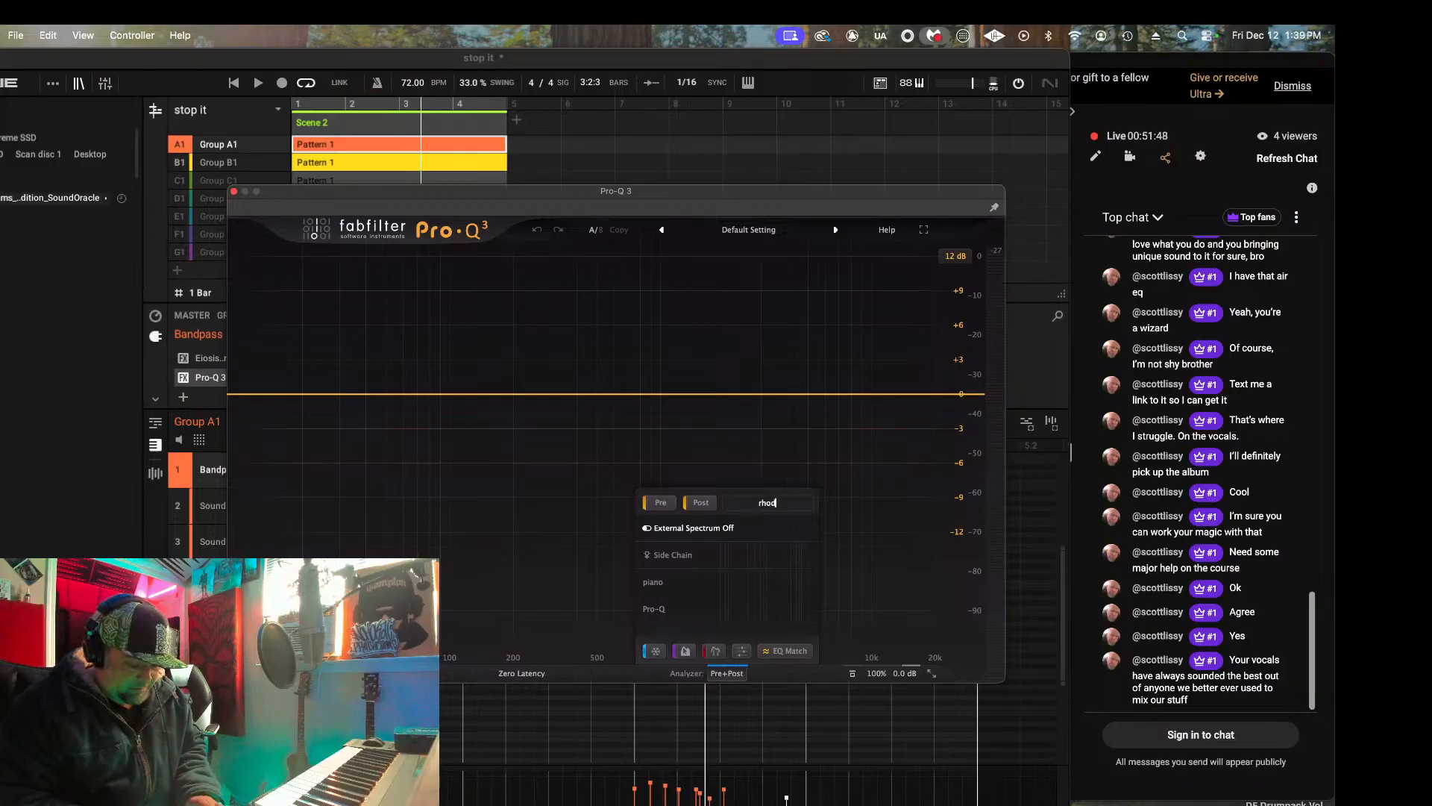
{"action": "key", "text": "Return"}
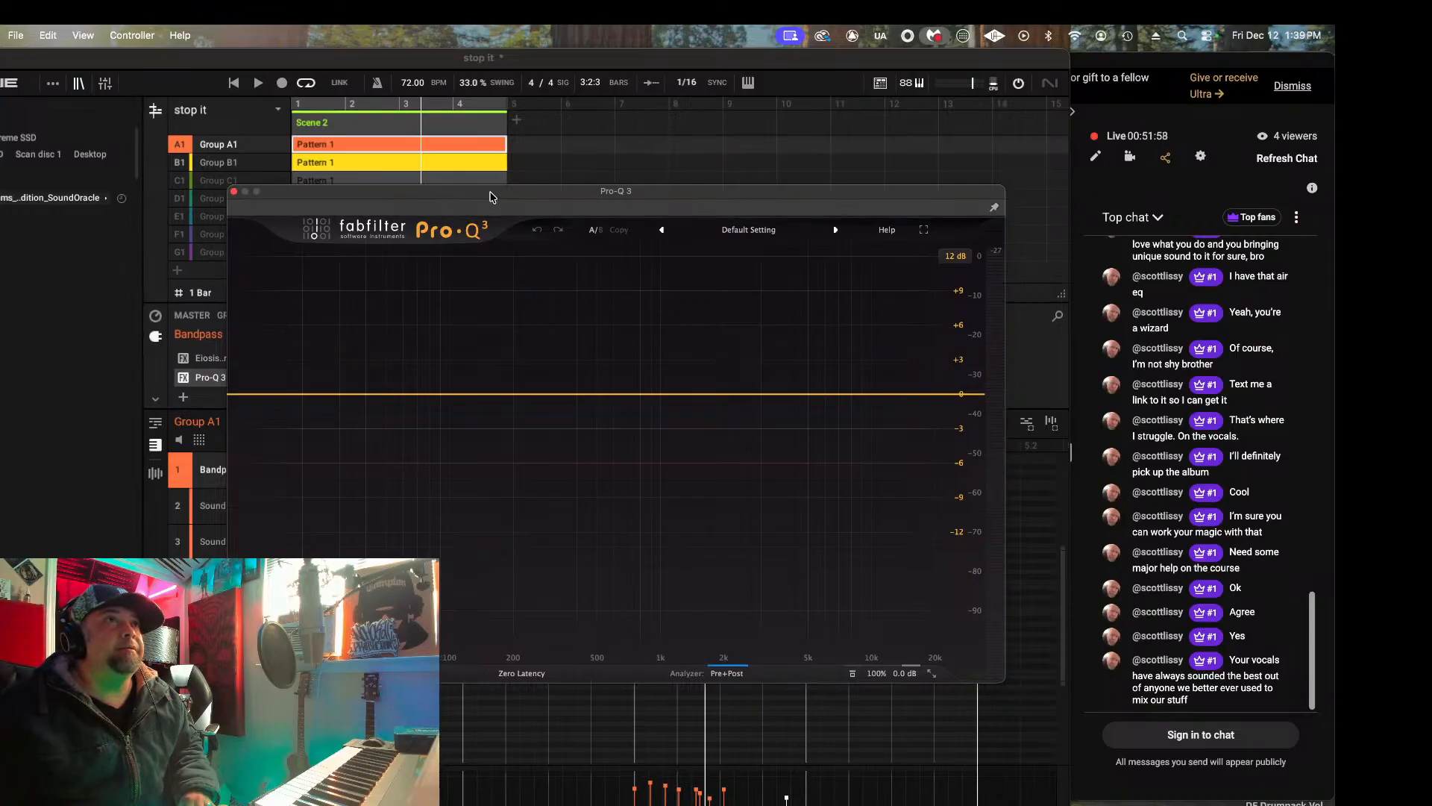
Step: Return to Group B1's Pro-Q 3 and start EQ Match with the external "rhodes" spectrum as reference
{"action": "left_click_drag", "start_coordinate": [469, 203], "coordinate": [426, 214]}
{"action": "left_click", "coordinate": [228, 160]}
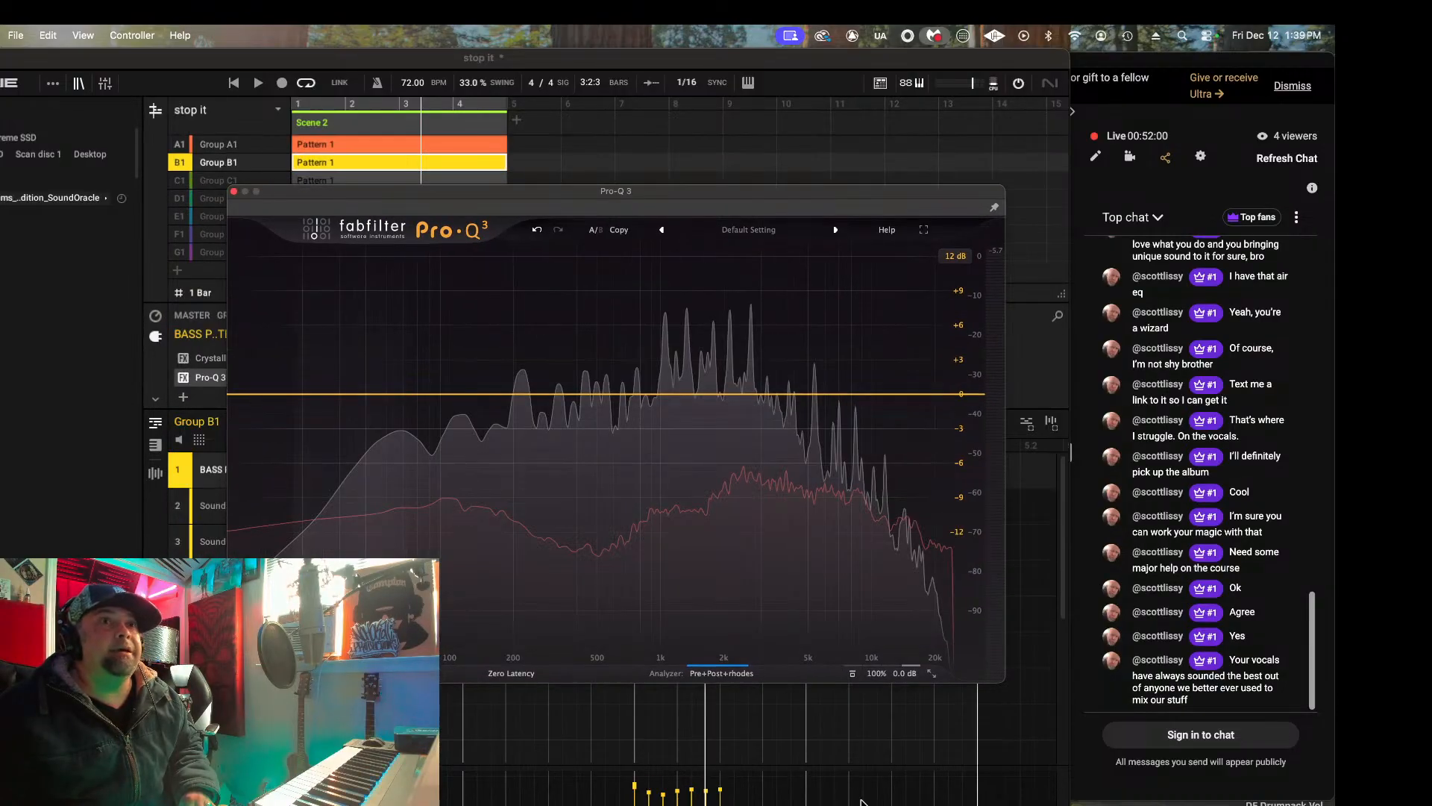
{"action": "left_click", "coordinate": [723, 674]}
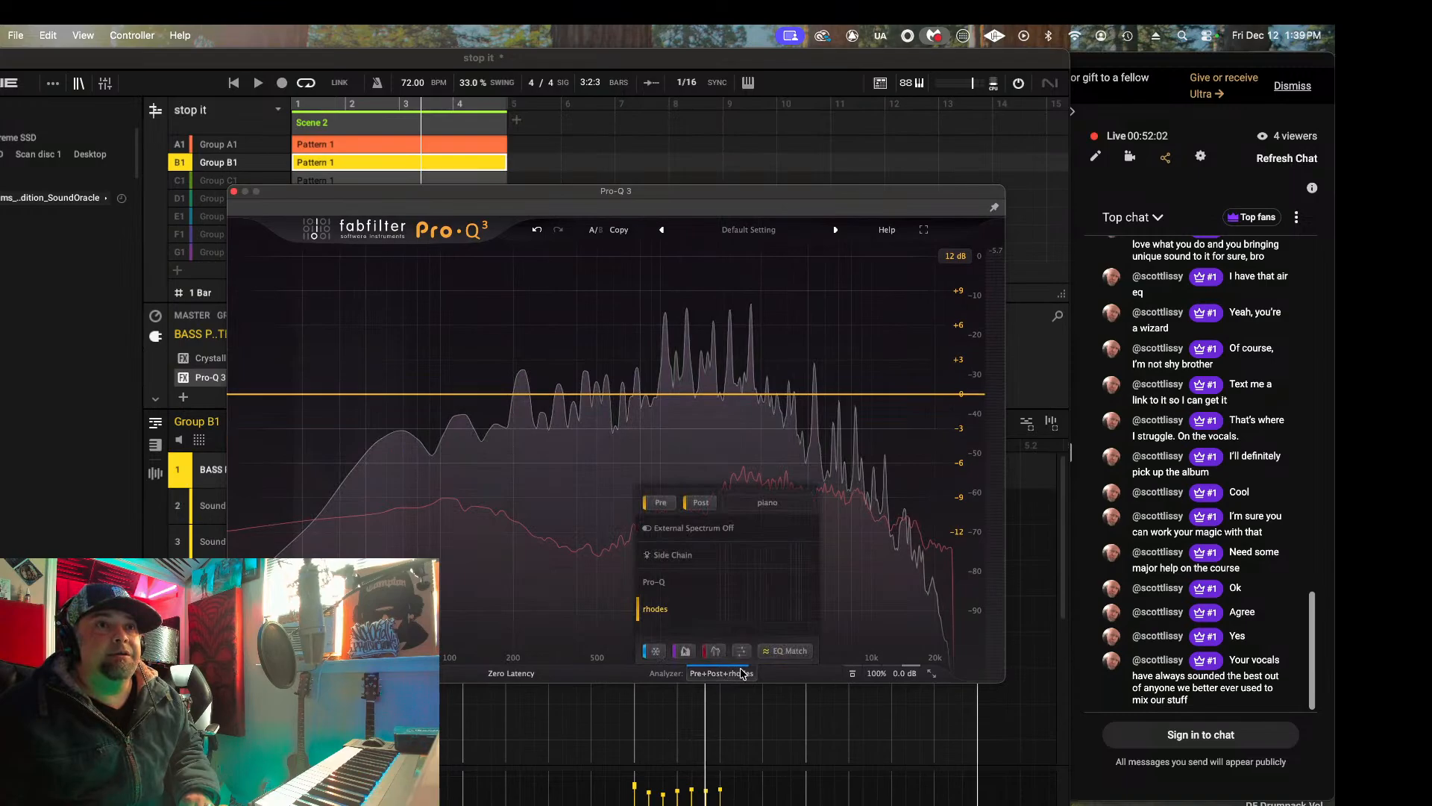
{"action": "left_click", "coordinate": [727, 673]}
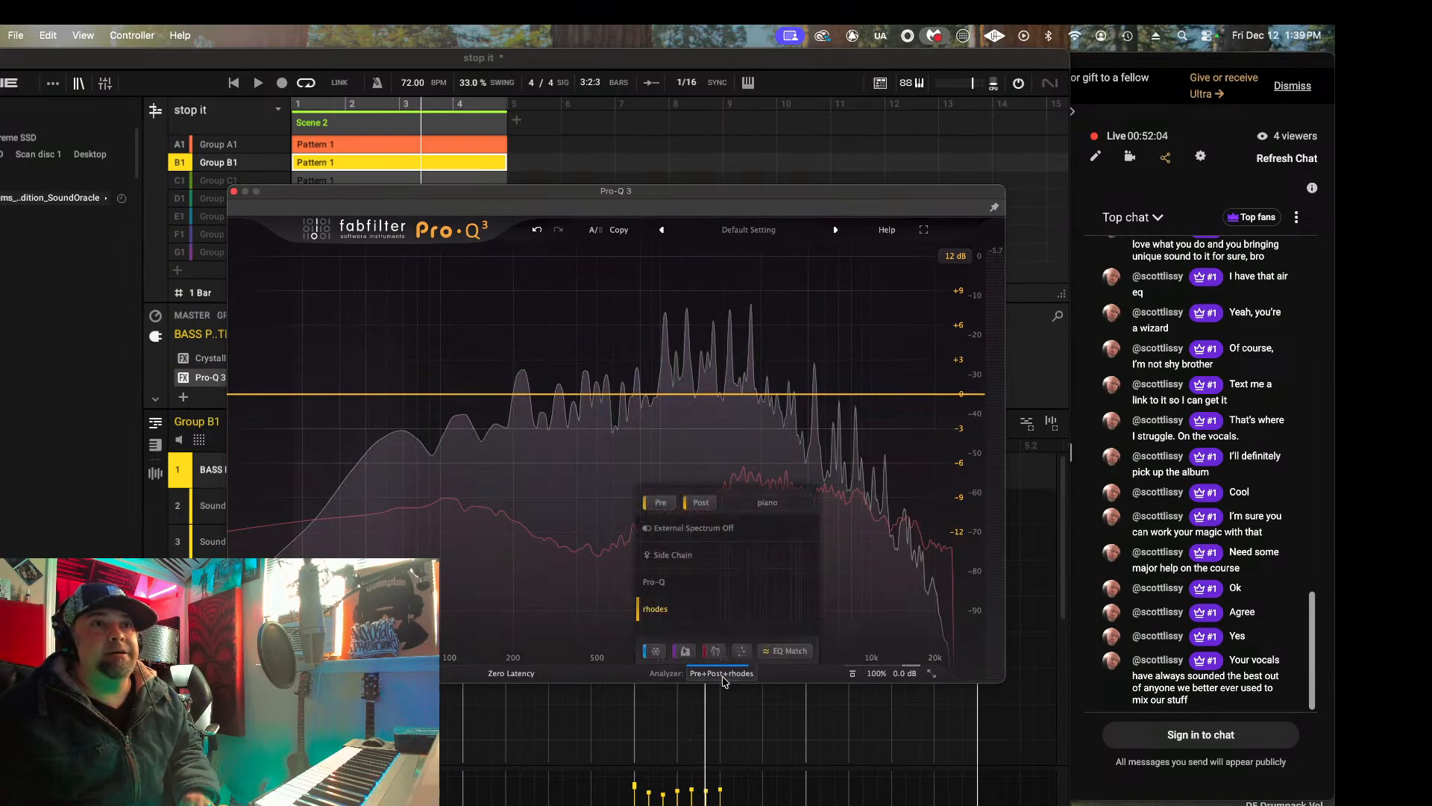
{"action": "left_click", "coordinate": [792, 653]}
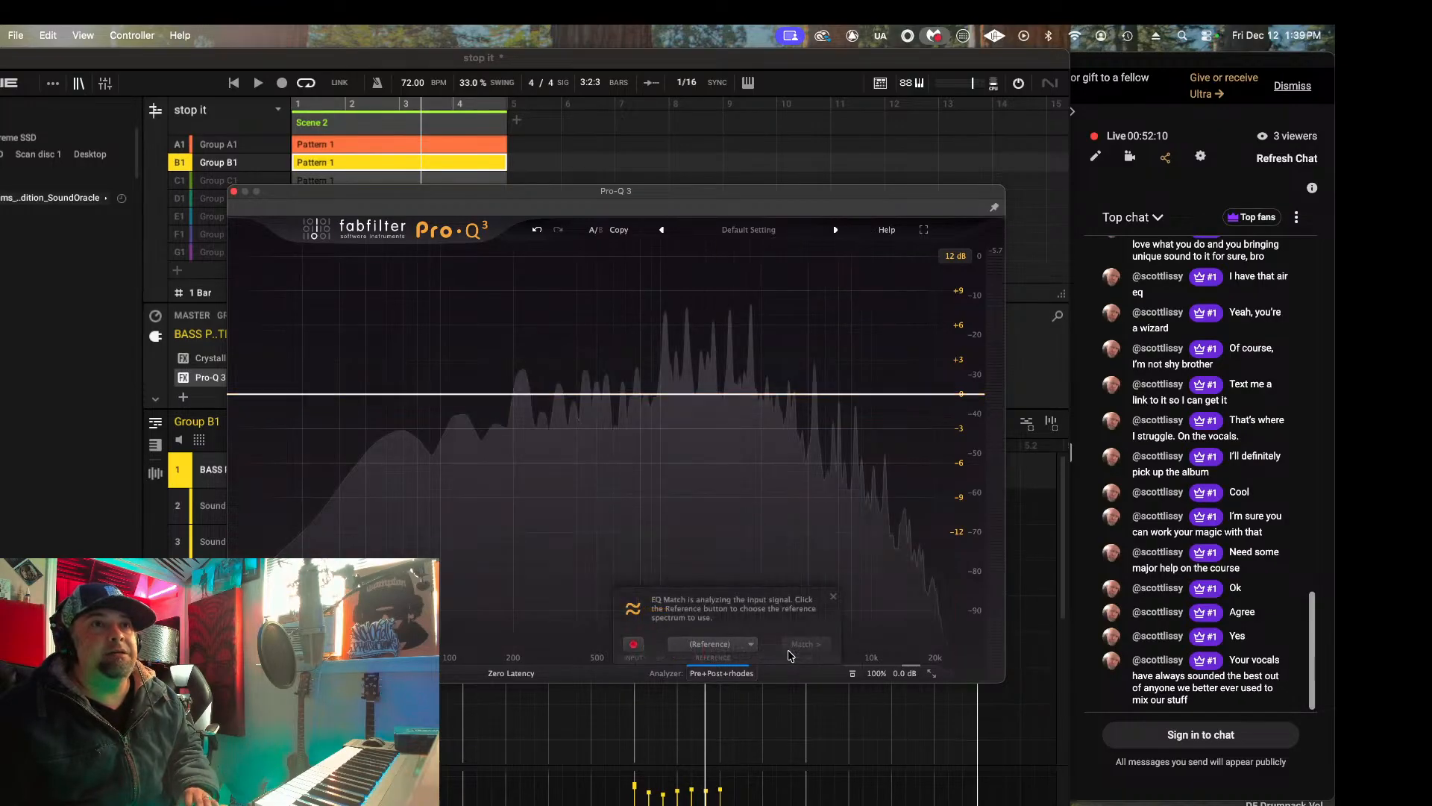
{"action": "left_click", "coordinate": [752, 646]}
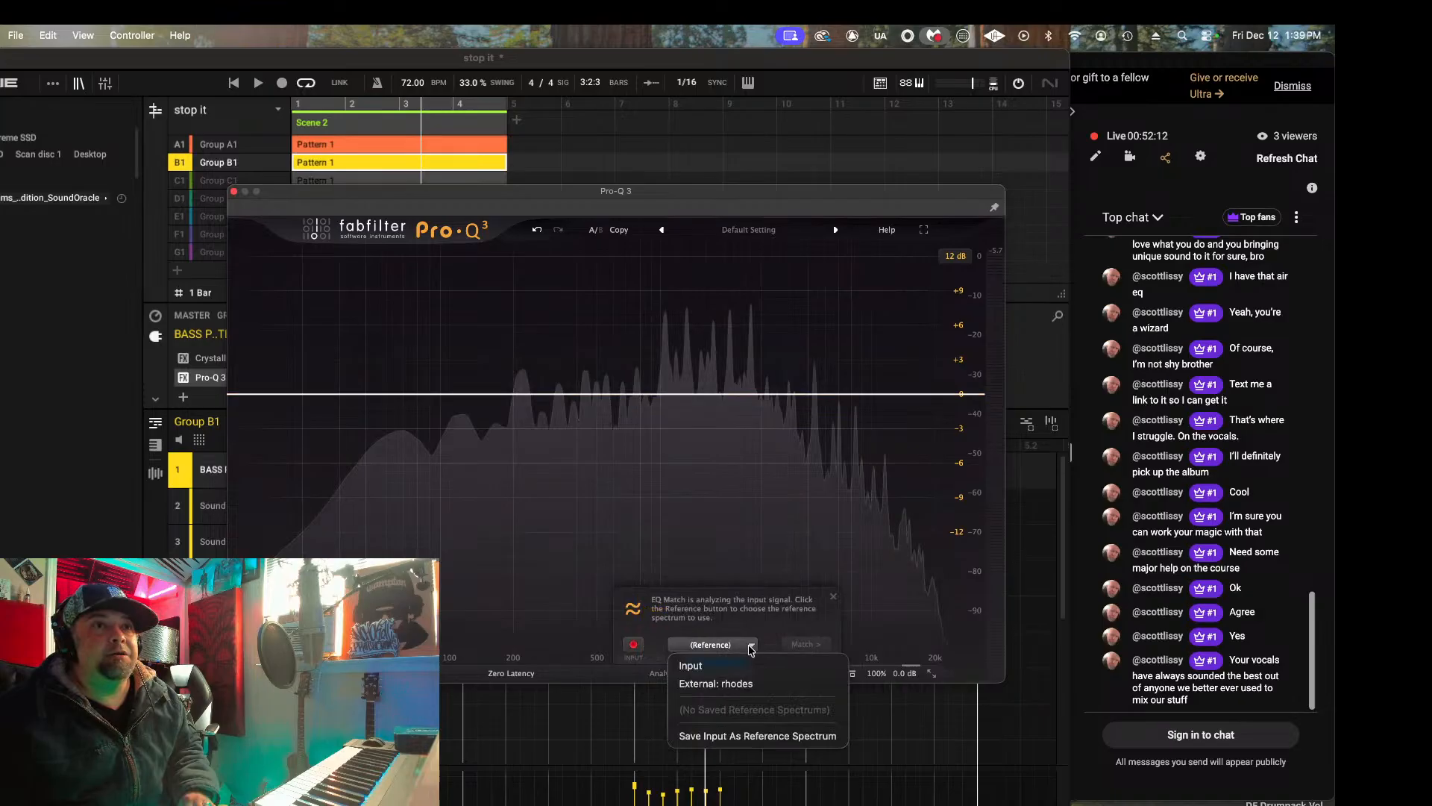
{"action": "left_click", "coordinate": [737, 684]}
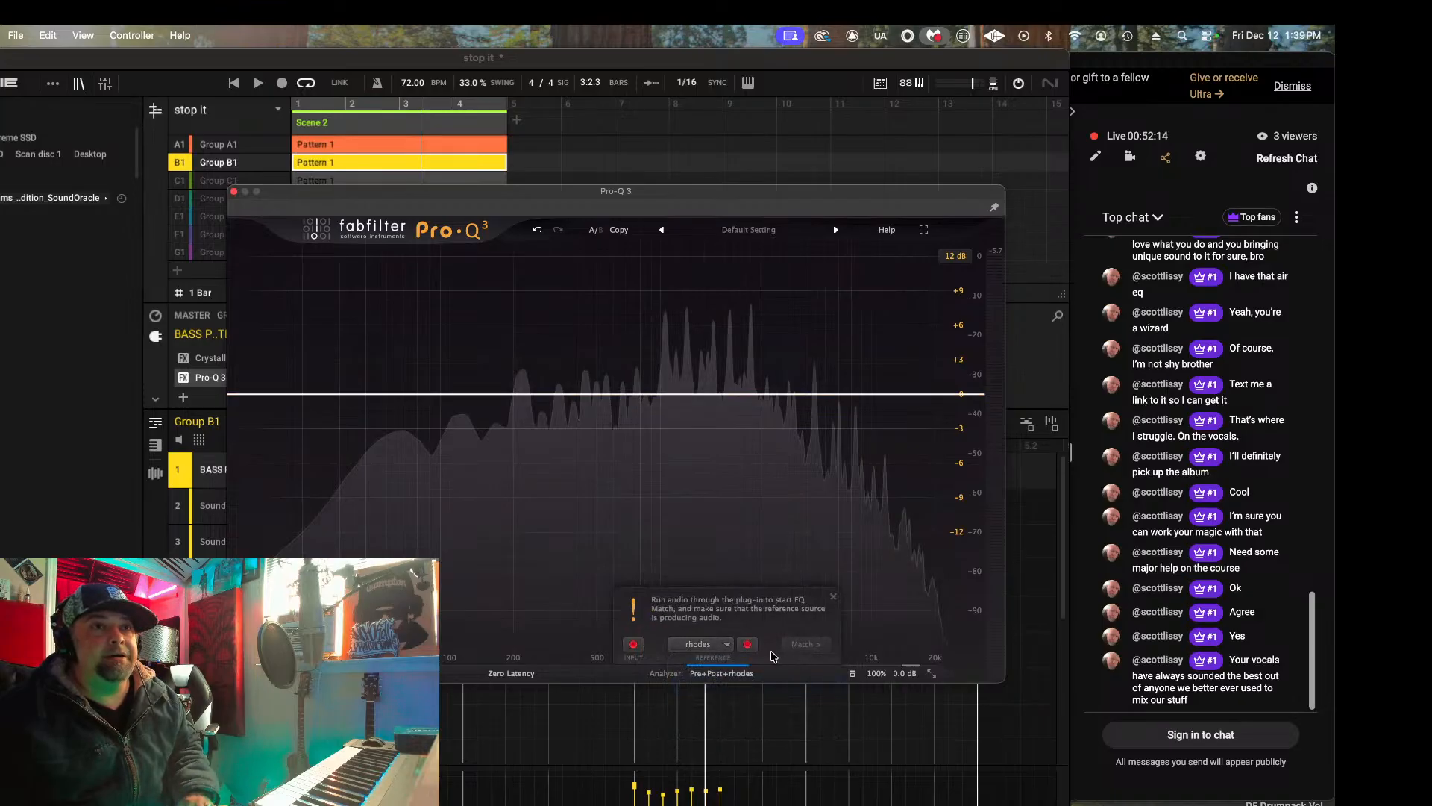
Step: Play the beat for analysis, generate the EQ match curve, and set the display range to 30 dB
{"action": "key", "text": "space"}
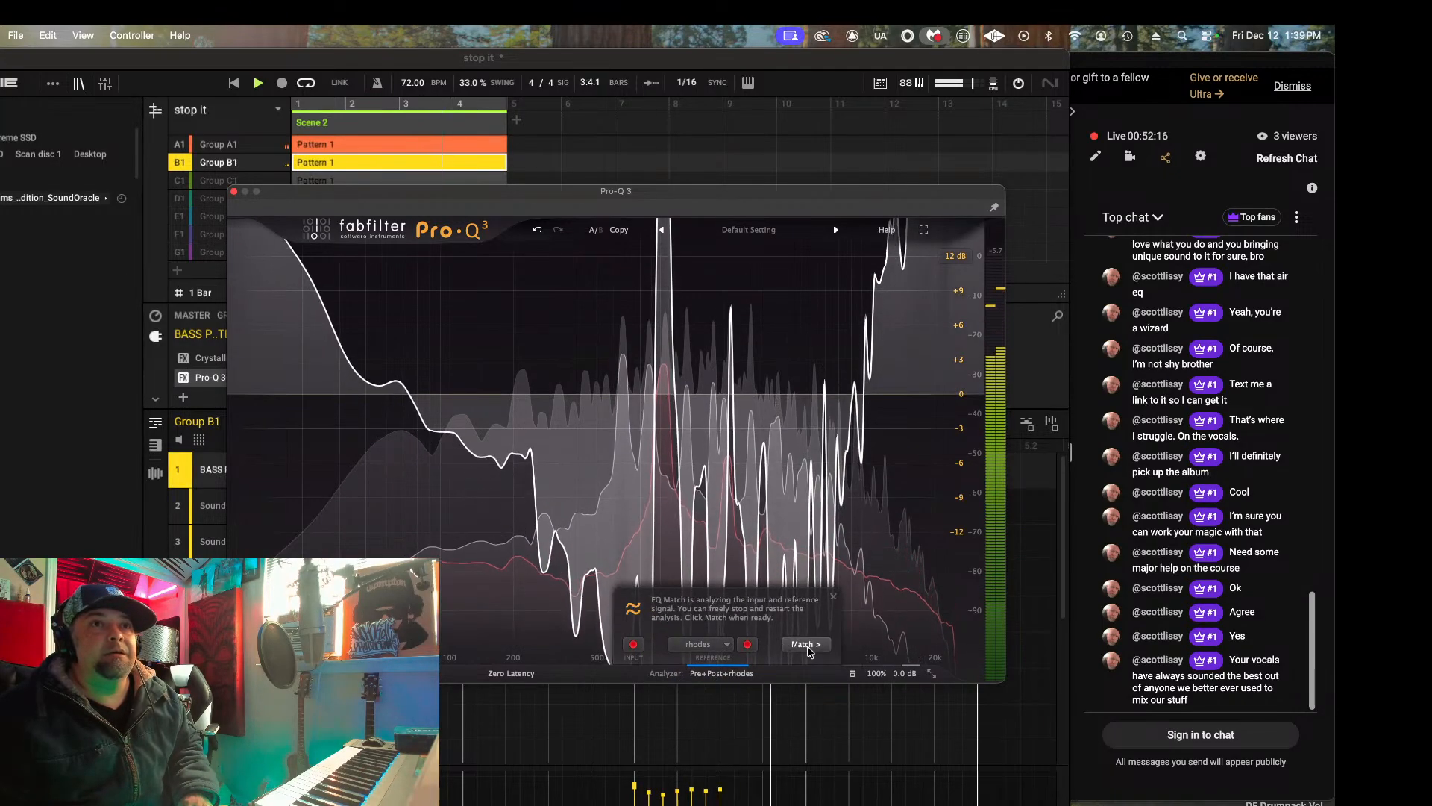
{"action": "left_click", "coordinate": [806, 645]}
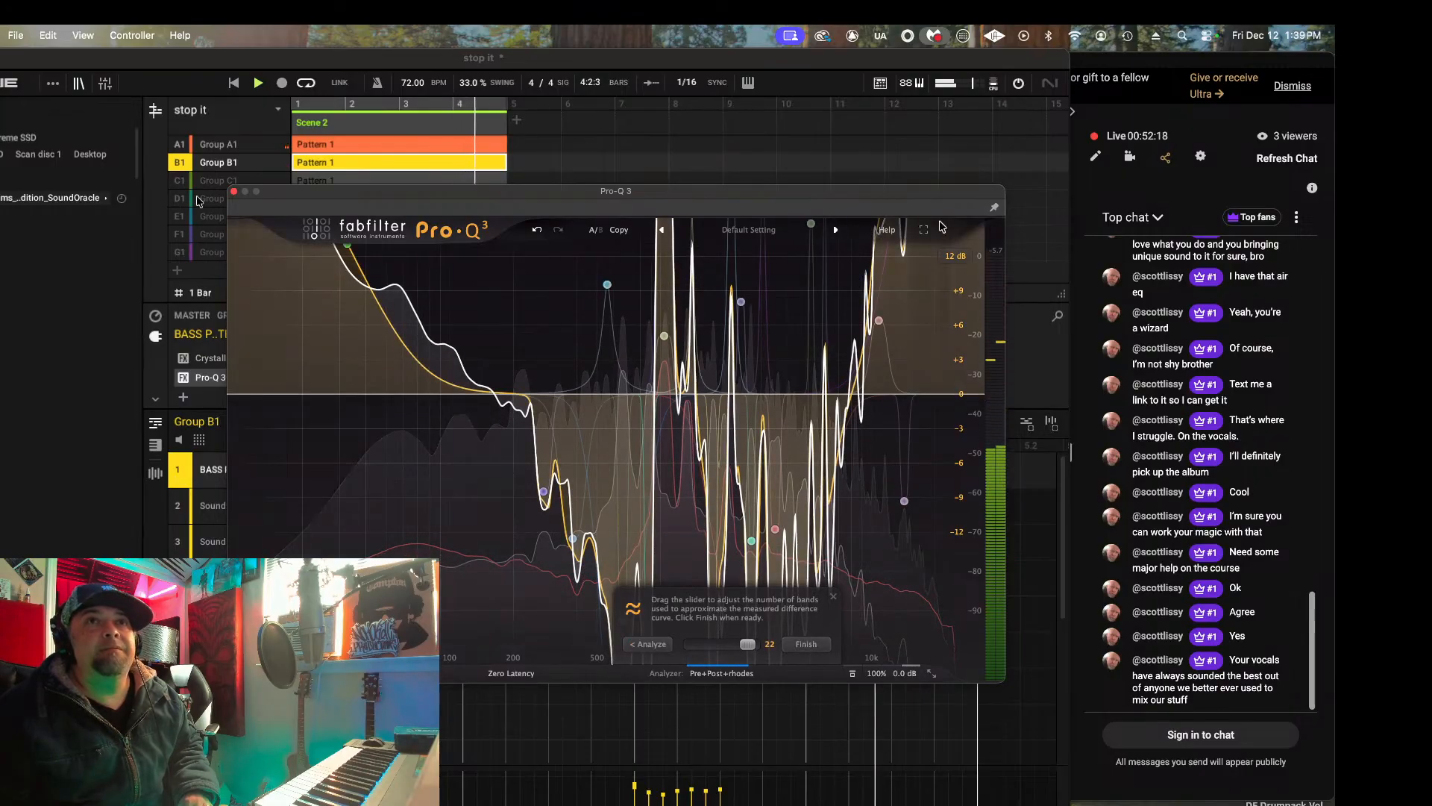
{"action": "left_click", "coordinate": [959, 257]}
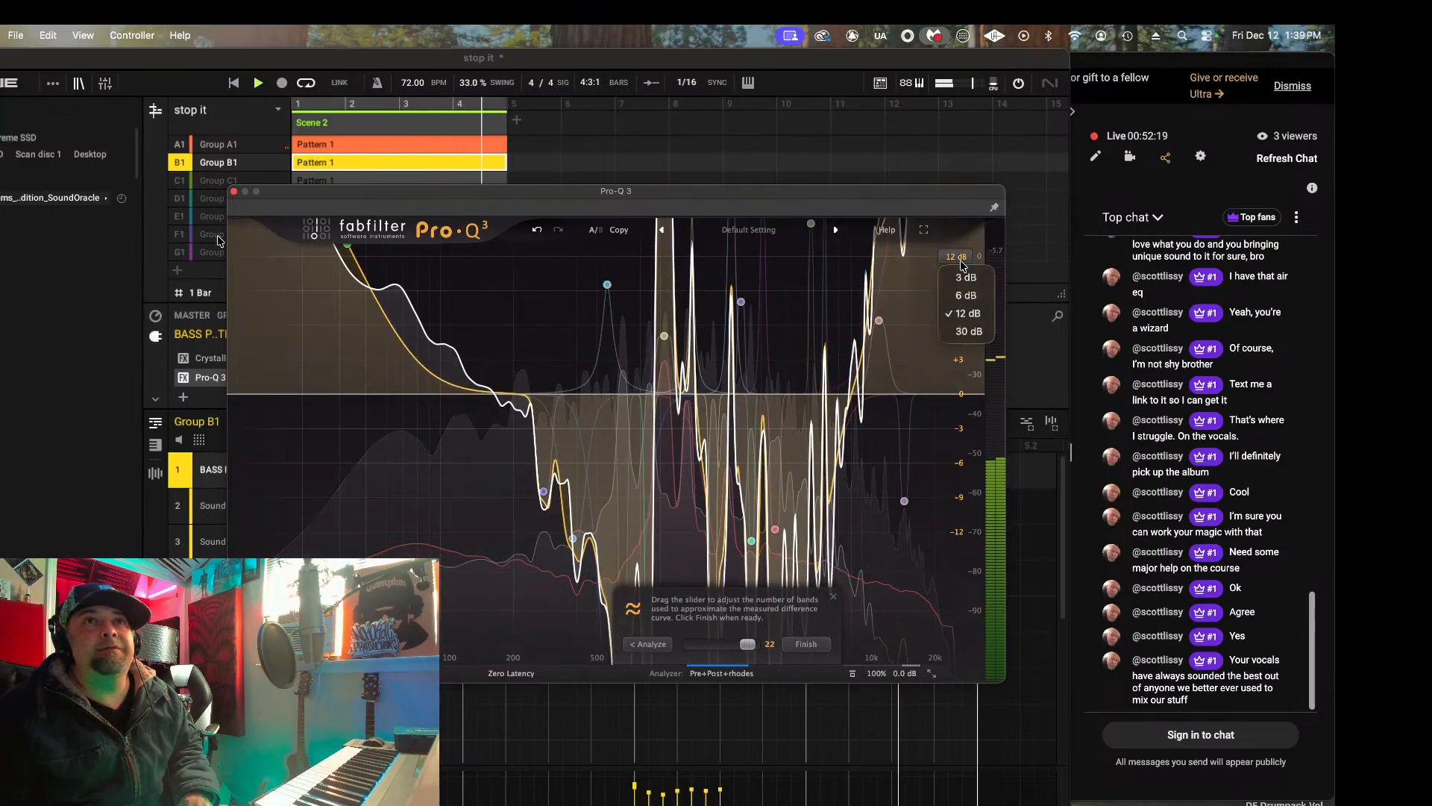
{"action": "left_click", "coordinate": [969, 332]}
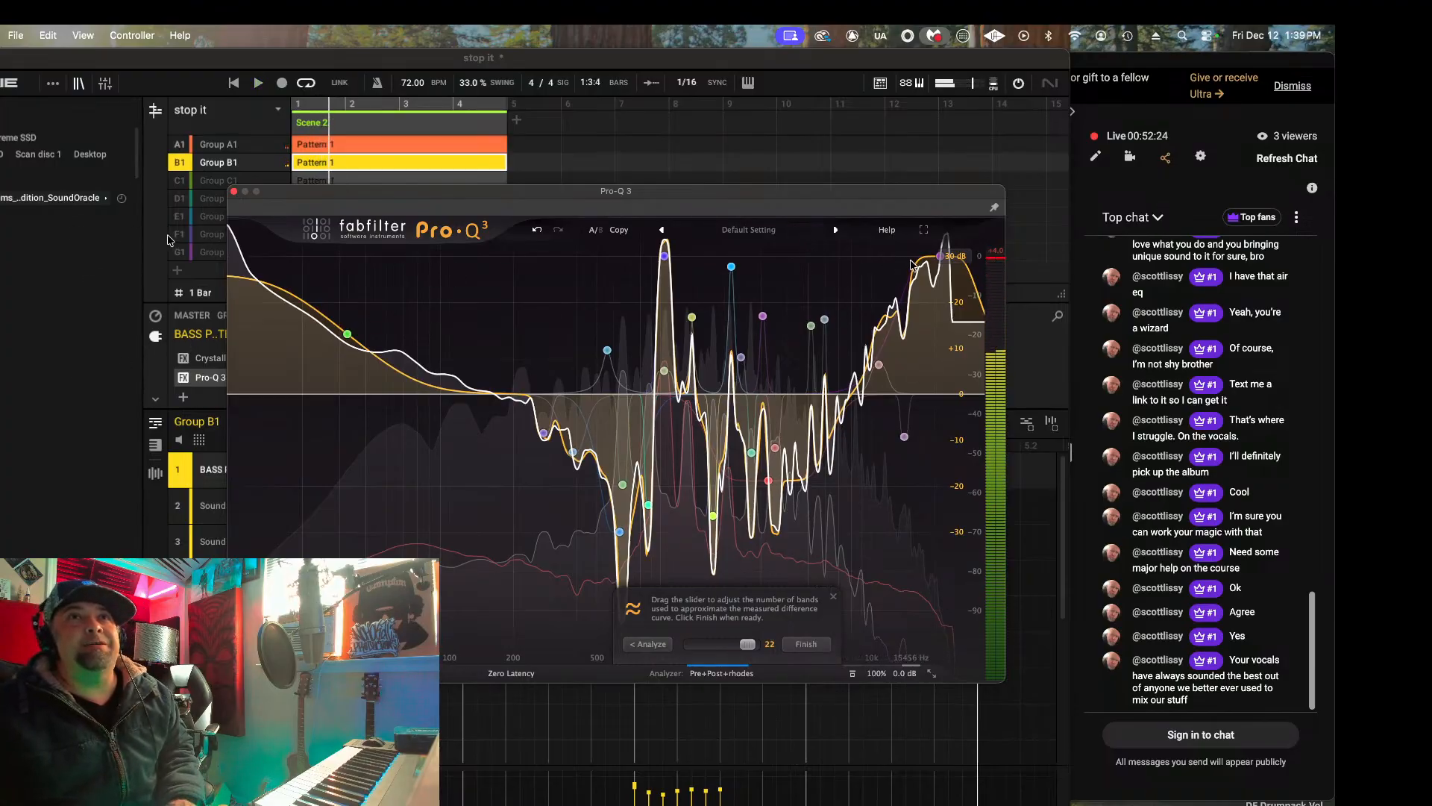
Step: Delete the low boost band near 32 Hz and the wide cut band near 3.2 kHz from the matched curve
{"action": "left_click", "coordinate": [347, 334]}
{"action": "right_click", "coordinate": [347, 335]}
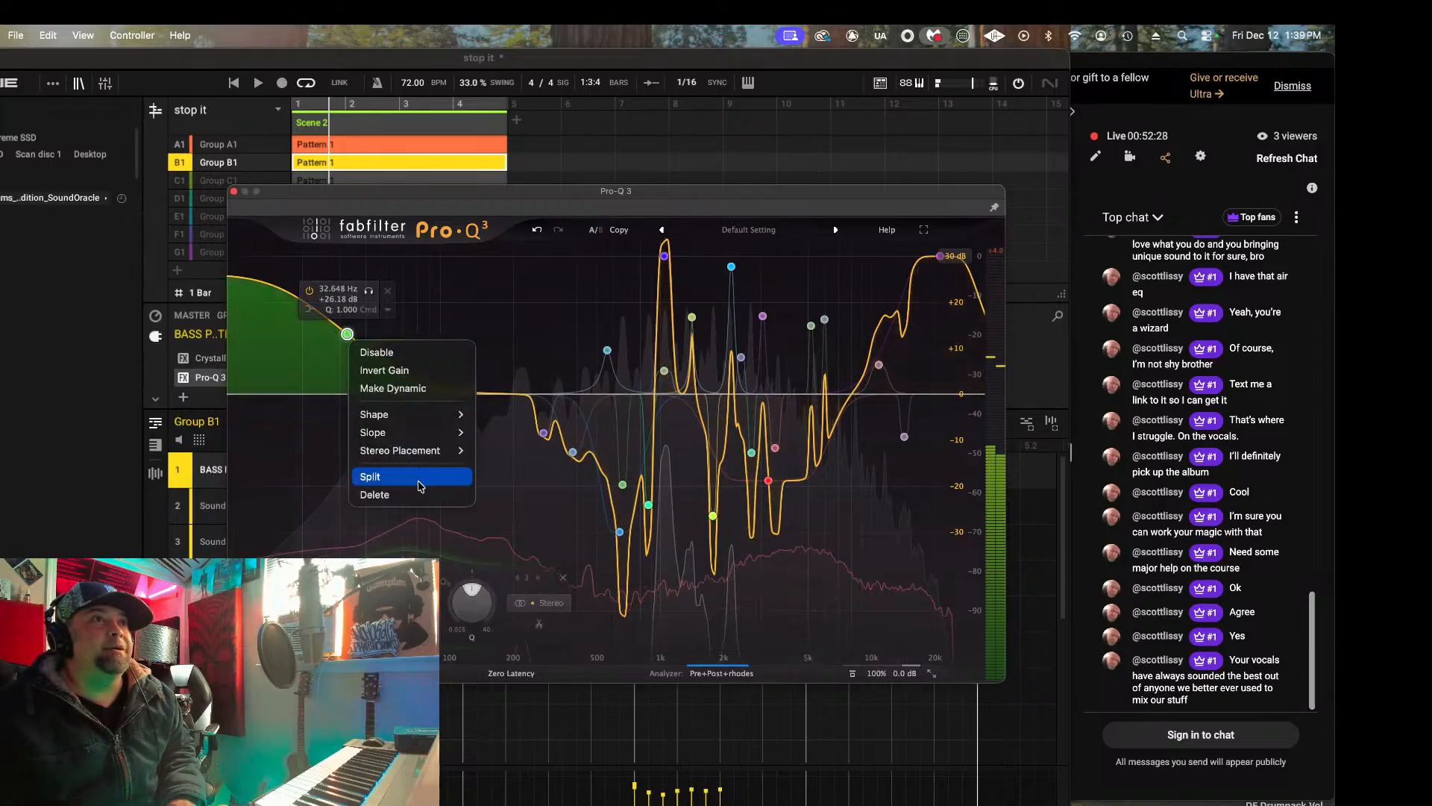
{"action": "left_click", "coordinate": [374, 493]}
{"action": "left_click", "coordinate": [620, 532]}
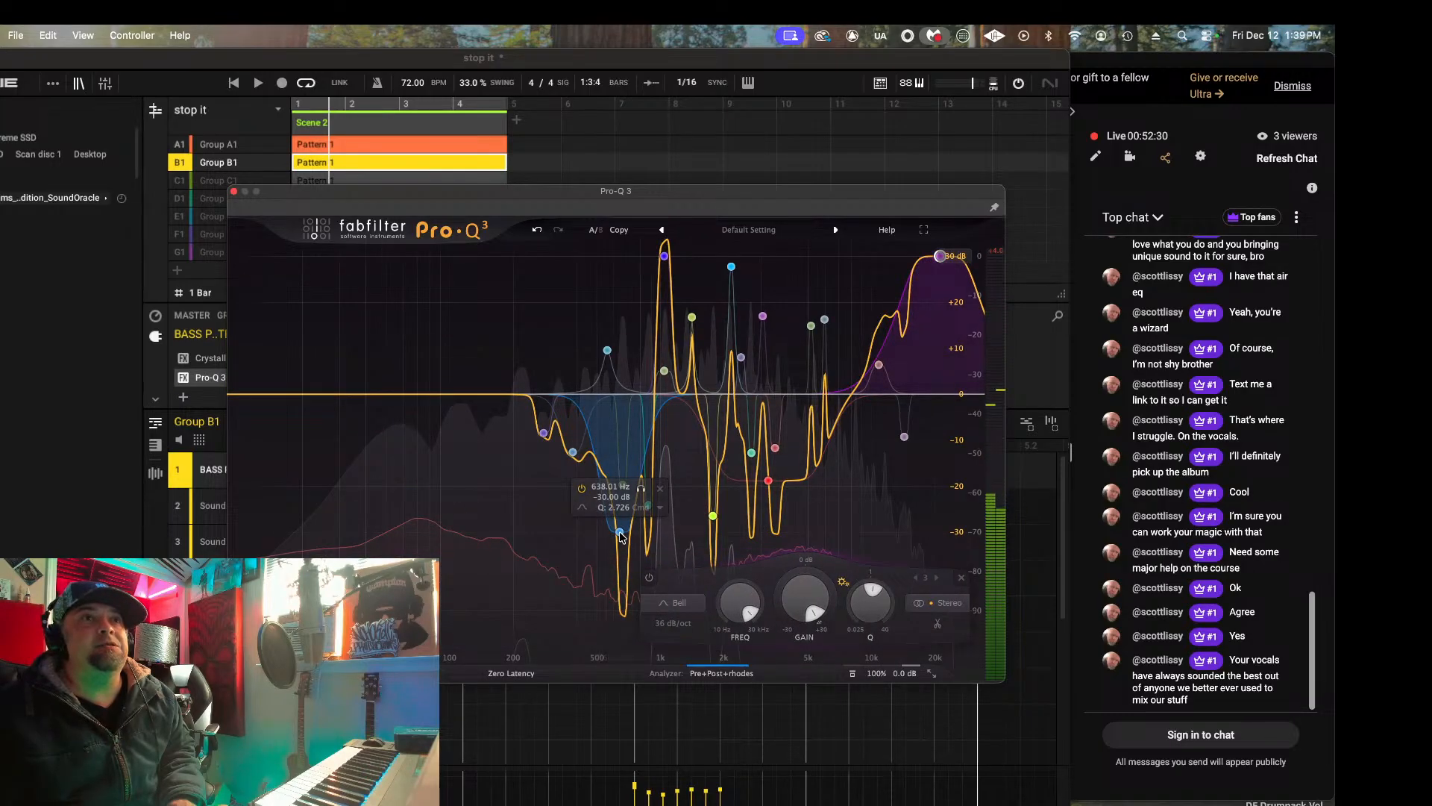
{"action": "left_click", "coordinate": [769, 481]}
{"action": "right_click", "coordinate": [768, 481]}
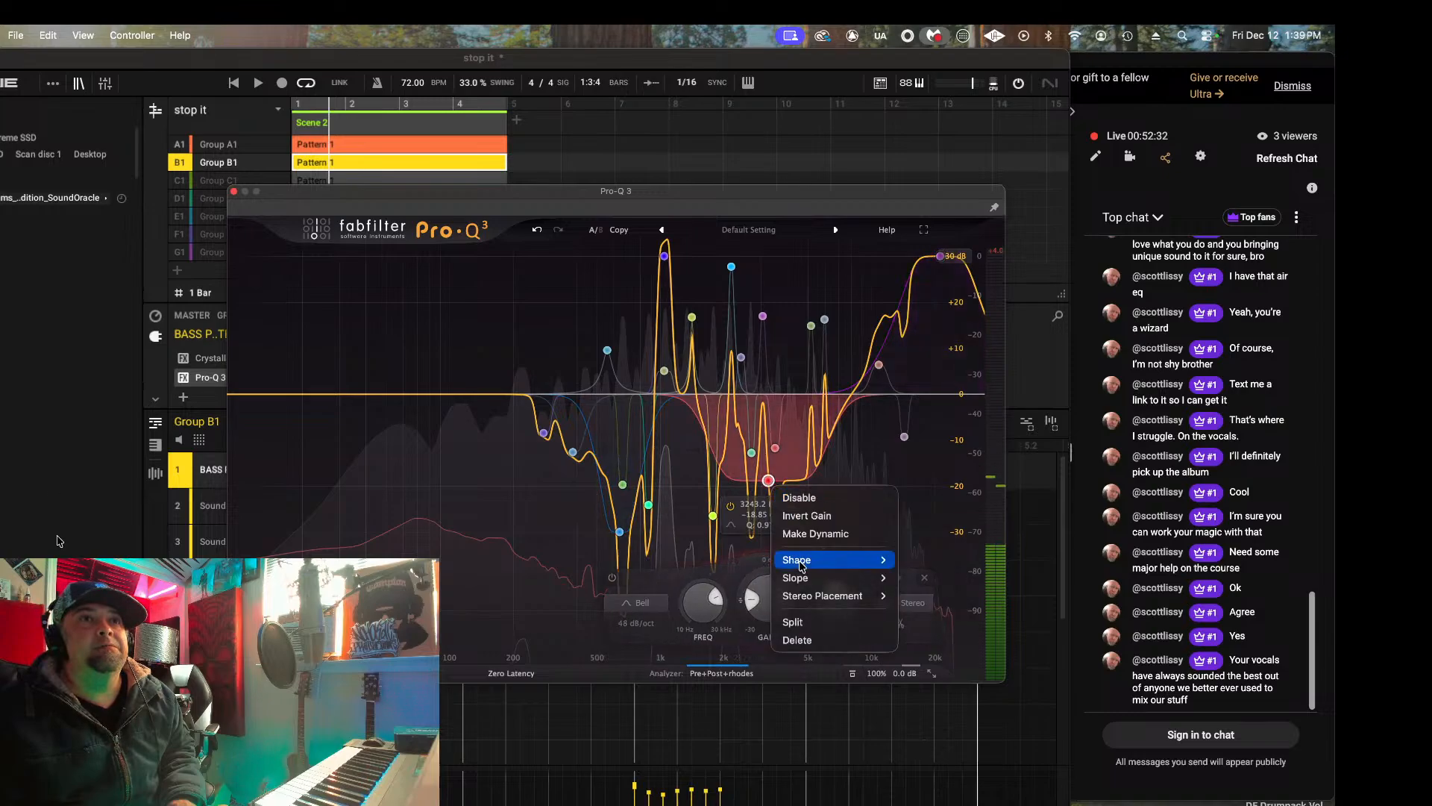
{"action": "left_click", "coordinate": [798, 639]}
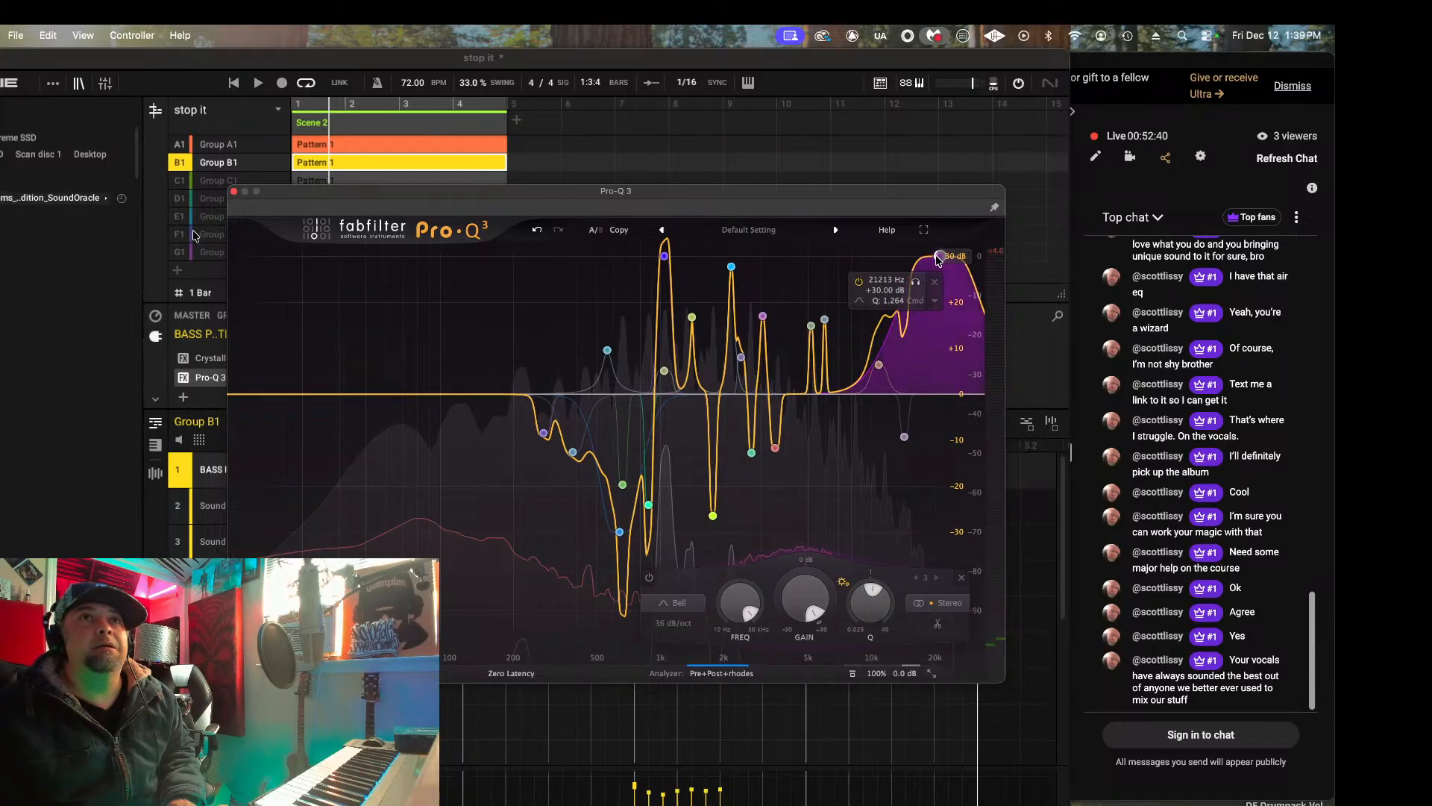
Step: Delete the high boost band at about 16 kHz from the matched curve and play the beat from the start
{"action": "left_click_drag", "start_coordinate": [939, 256], "coordinate": [912, 266]}
{"action": "right_click", "coordinate": [912, 266]}
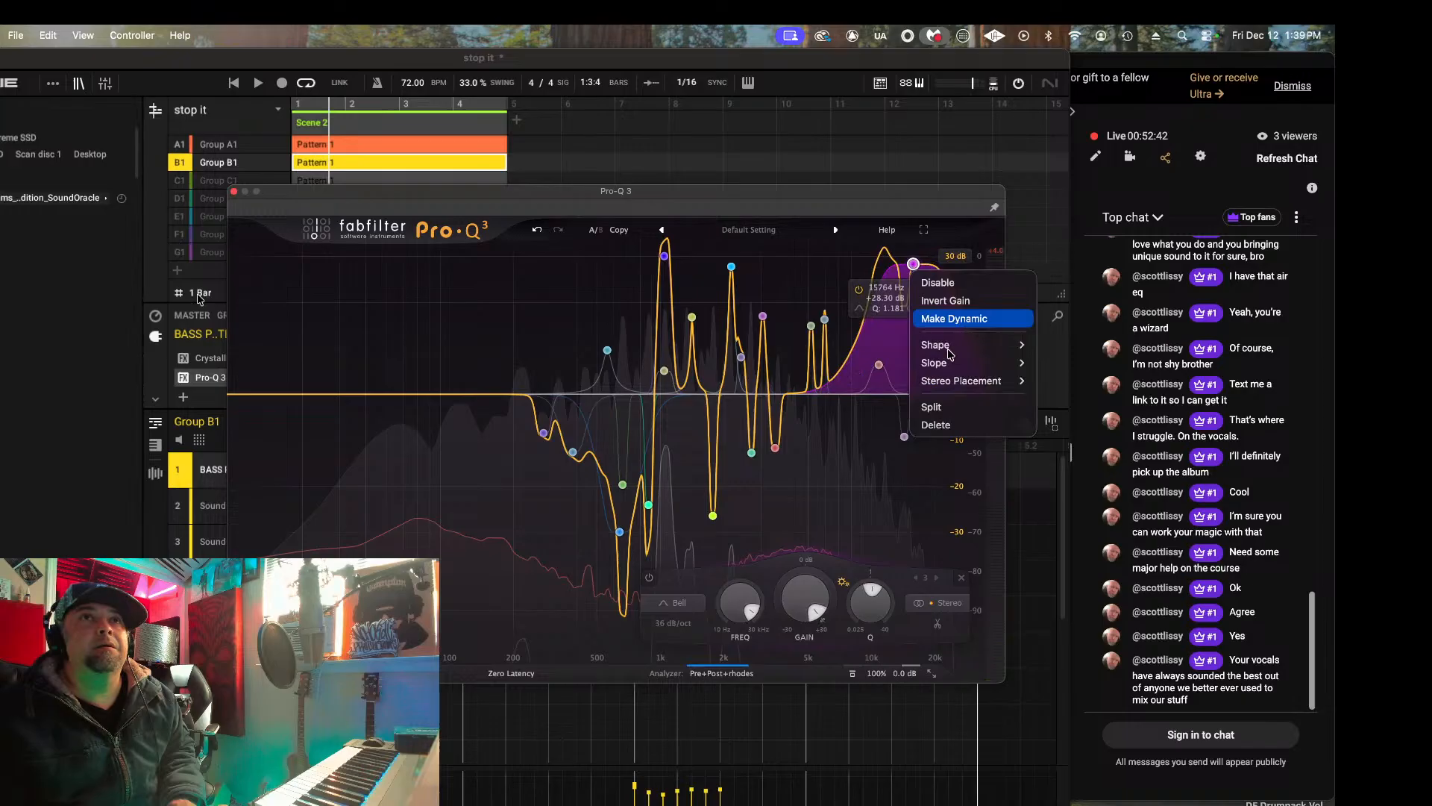
{"action": "left_click", "coordinate": [941, 425]}
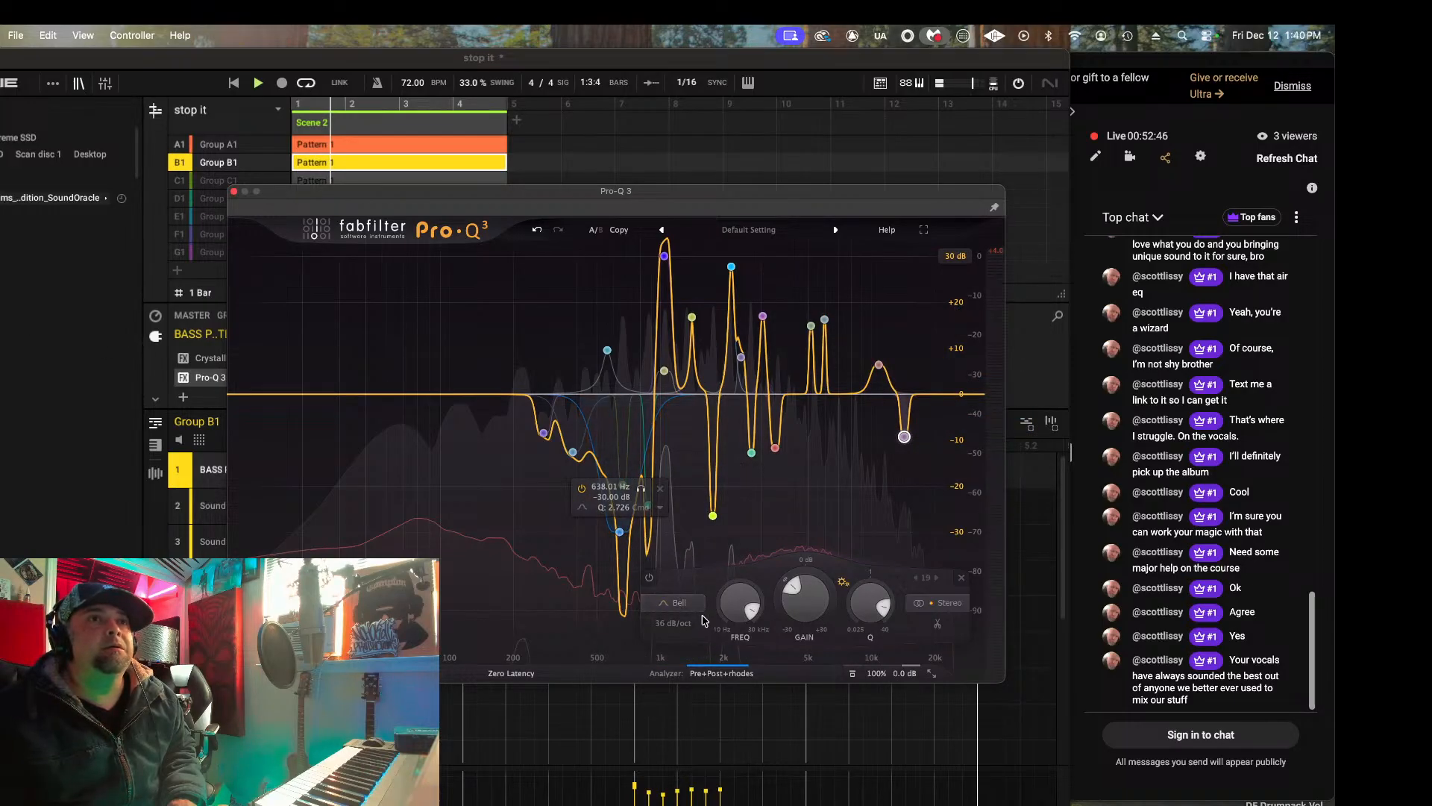
{"action": "key", "text": "space"}
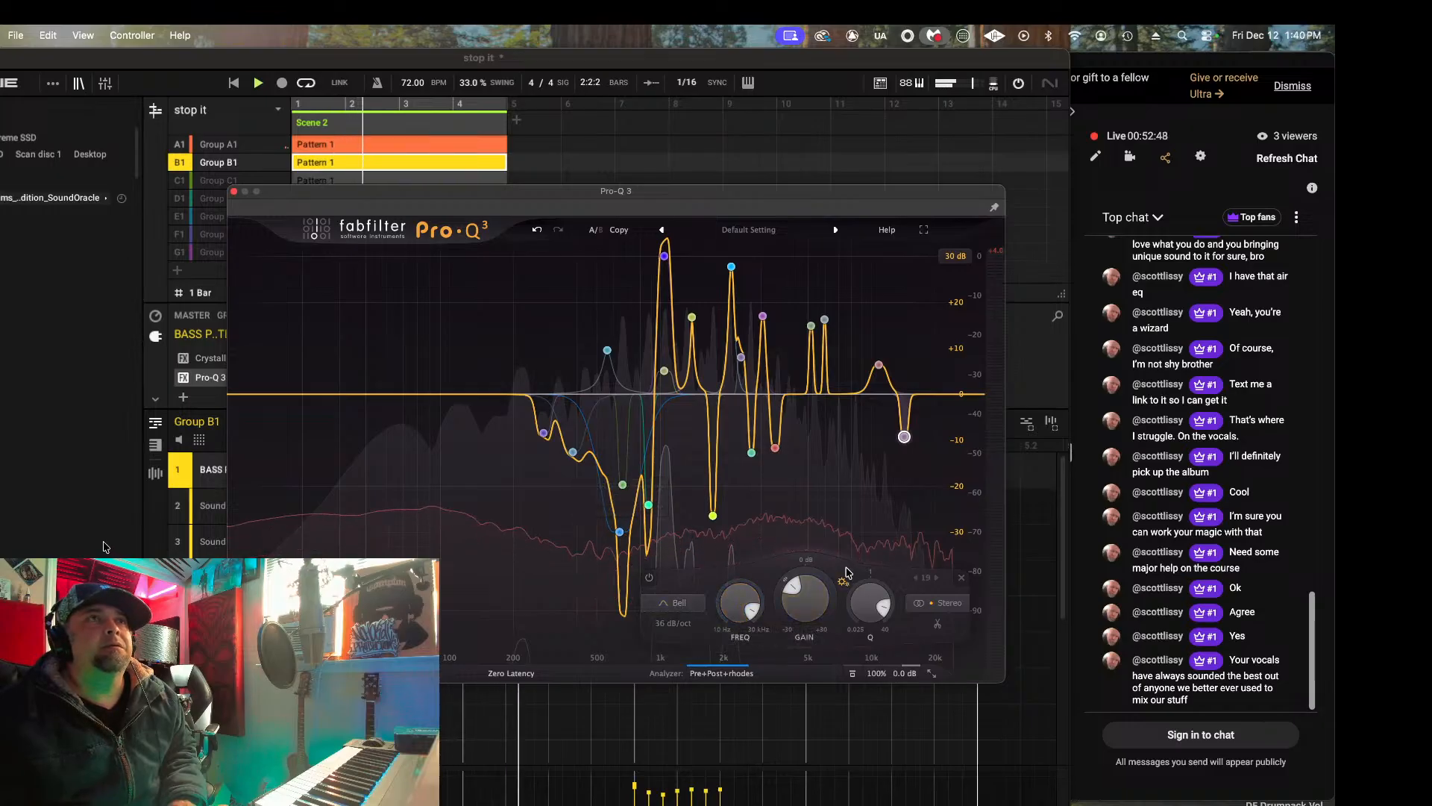
{"action": "left_click", "coordinate": [235, 84]}
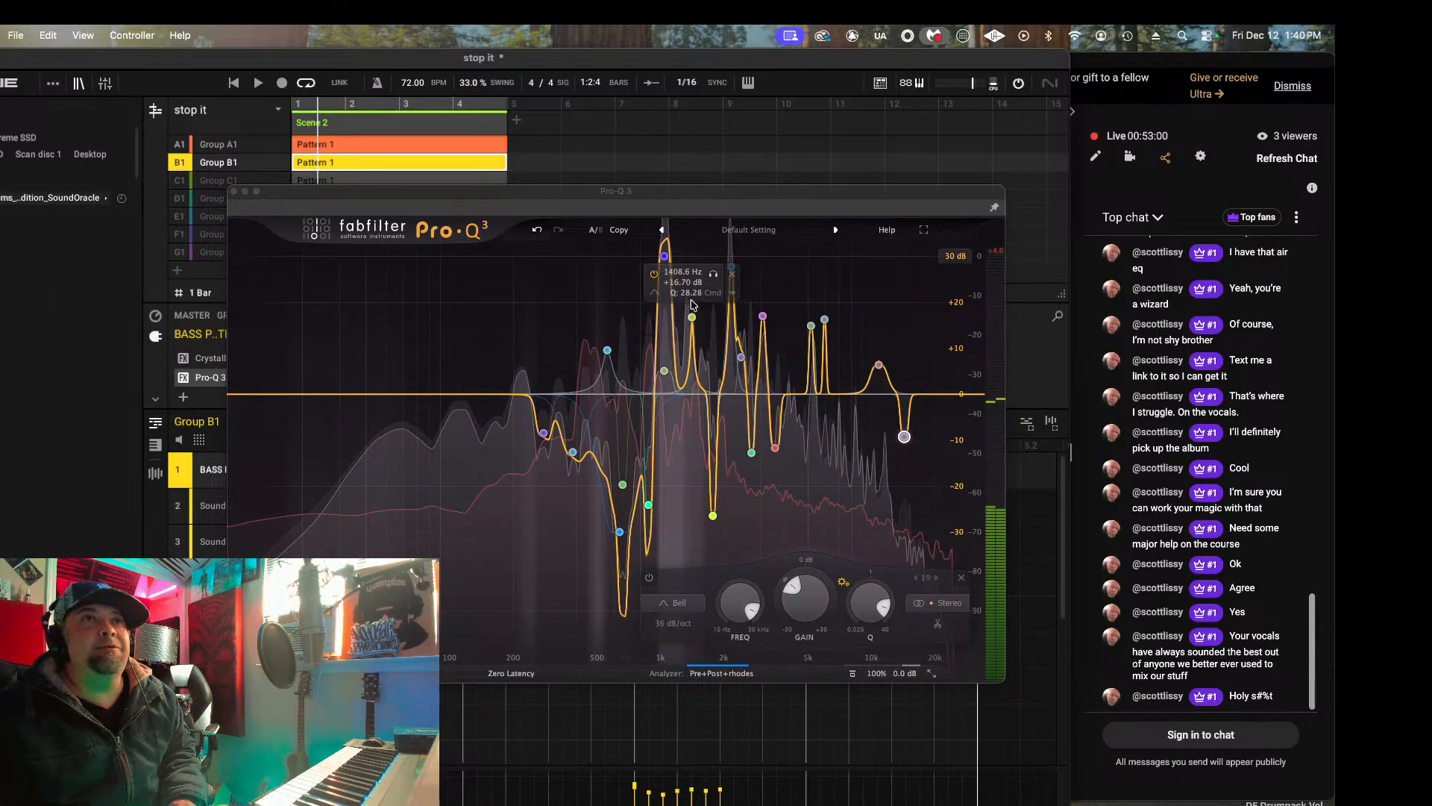
Step: Lower the boost band near 1 kHz to about +9 dB and the one just above 2 kHz to about +20 dB
{"action": "left_click", "coordinate": [665, 256]}
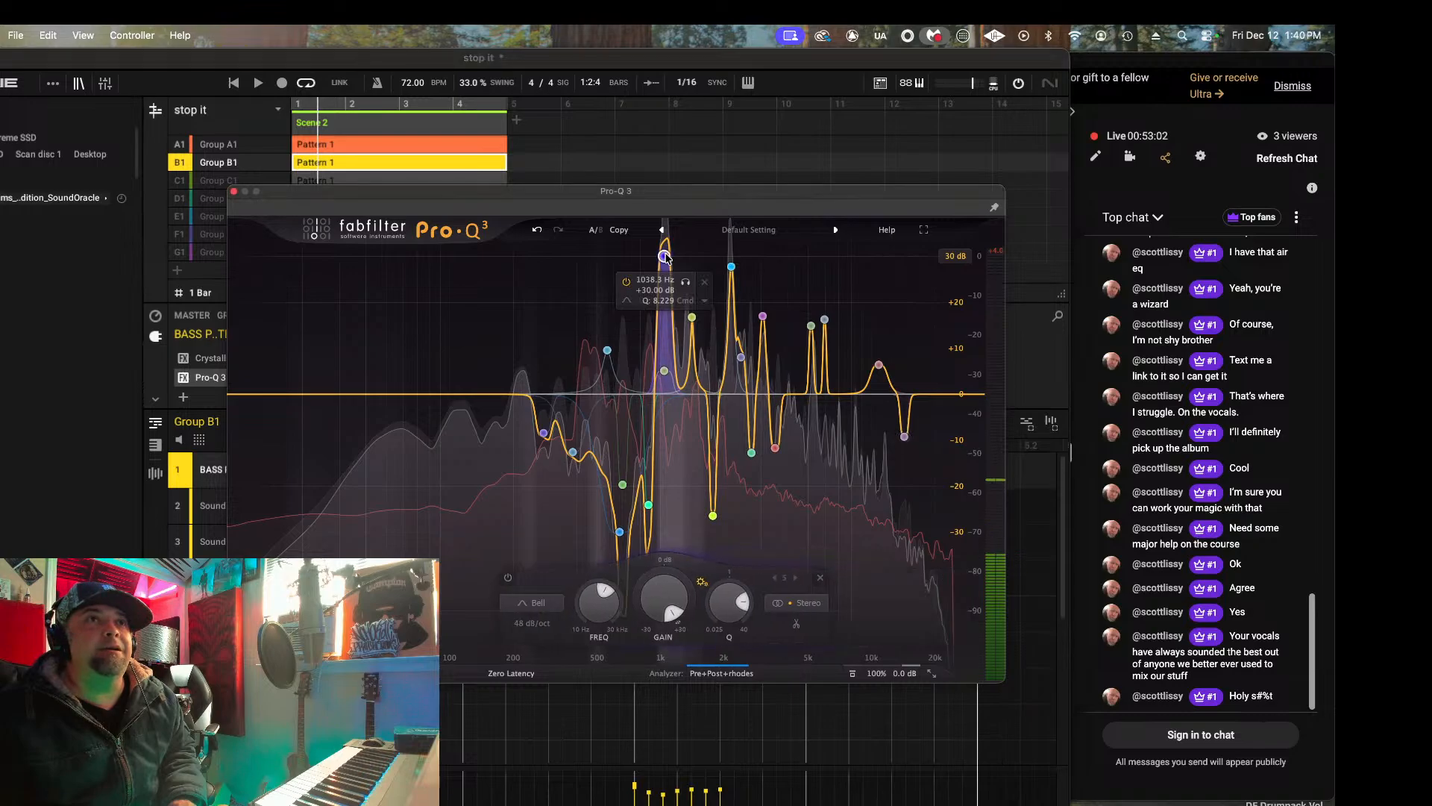
{"action": "left_click_drag", "start_coordinate": [665, 257], "coordinate": [666, 353]}
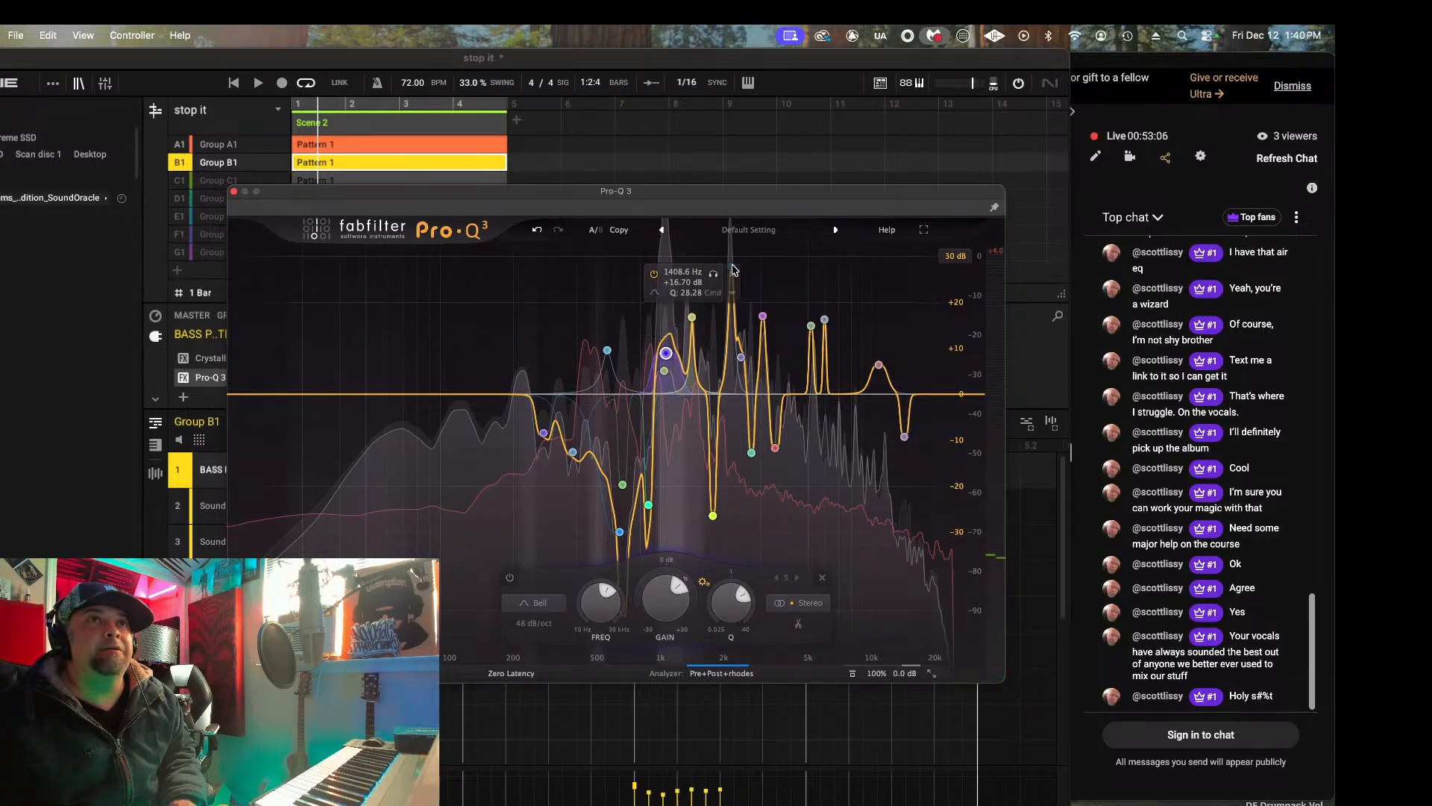
{"action": "left_click_drag", "start_coordinate": [732, 267], "coordinate": [734, 303]}
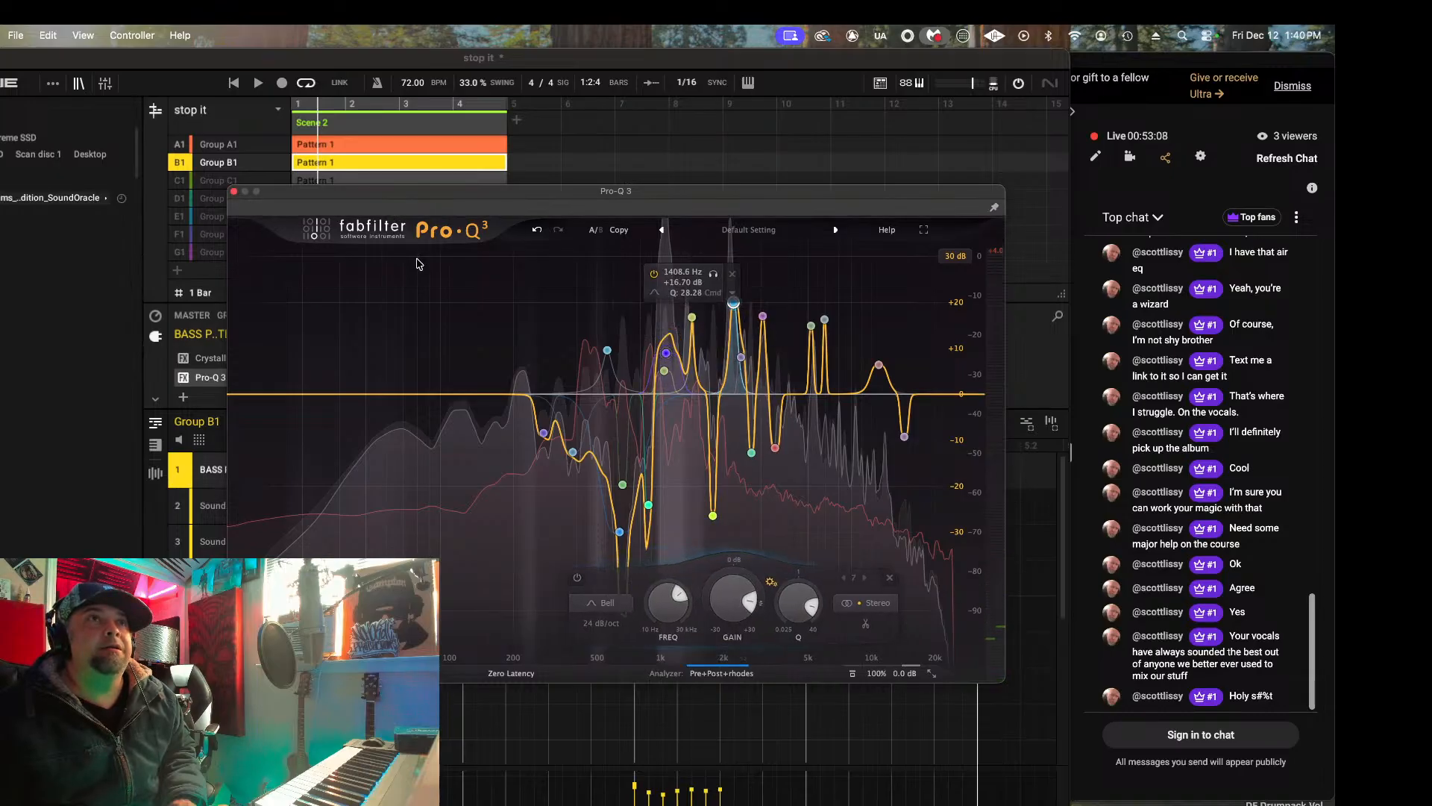
Step: Select all bands of the matched curve, scale their gains together to bring Band 2 Gain to +5.70 dB, and play the beat
{"action": "left_click_drag", "start_coordinate": [416, 264], "coordinate": [971, 597]}
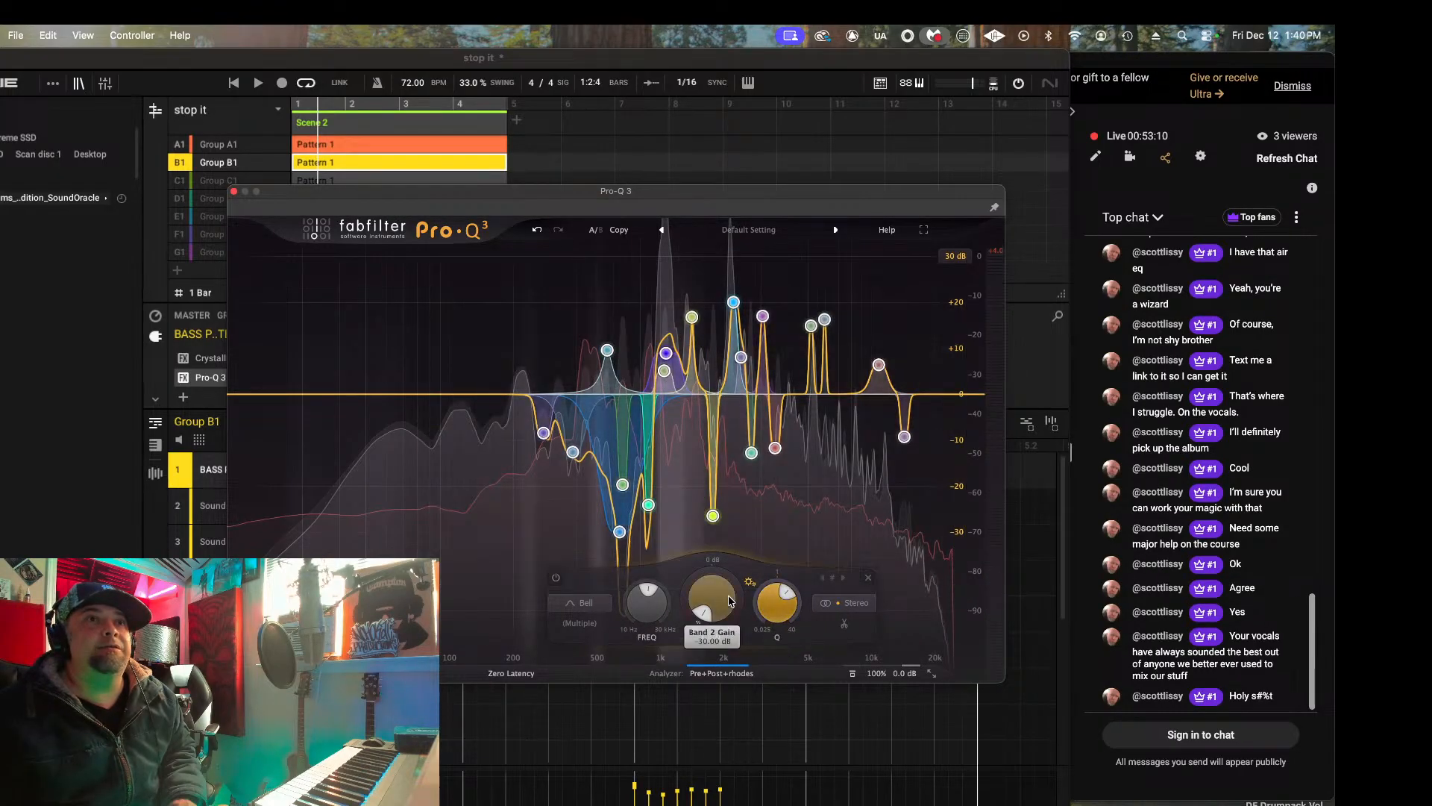
{"action": "left_click_drag", "start_coordinate": [728, 600], "coordinate": [720, 442]}
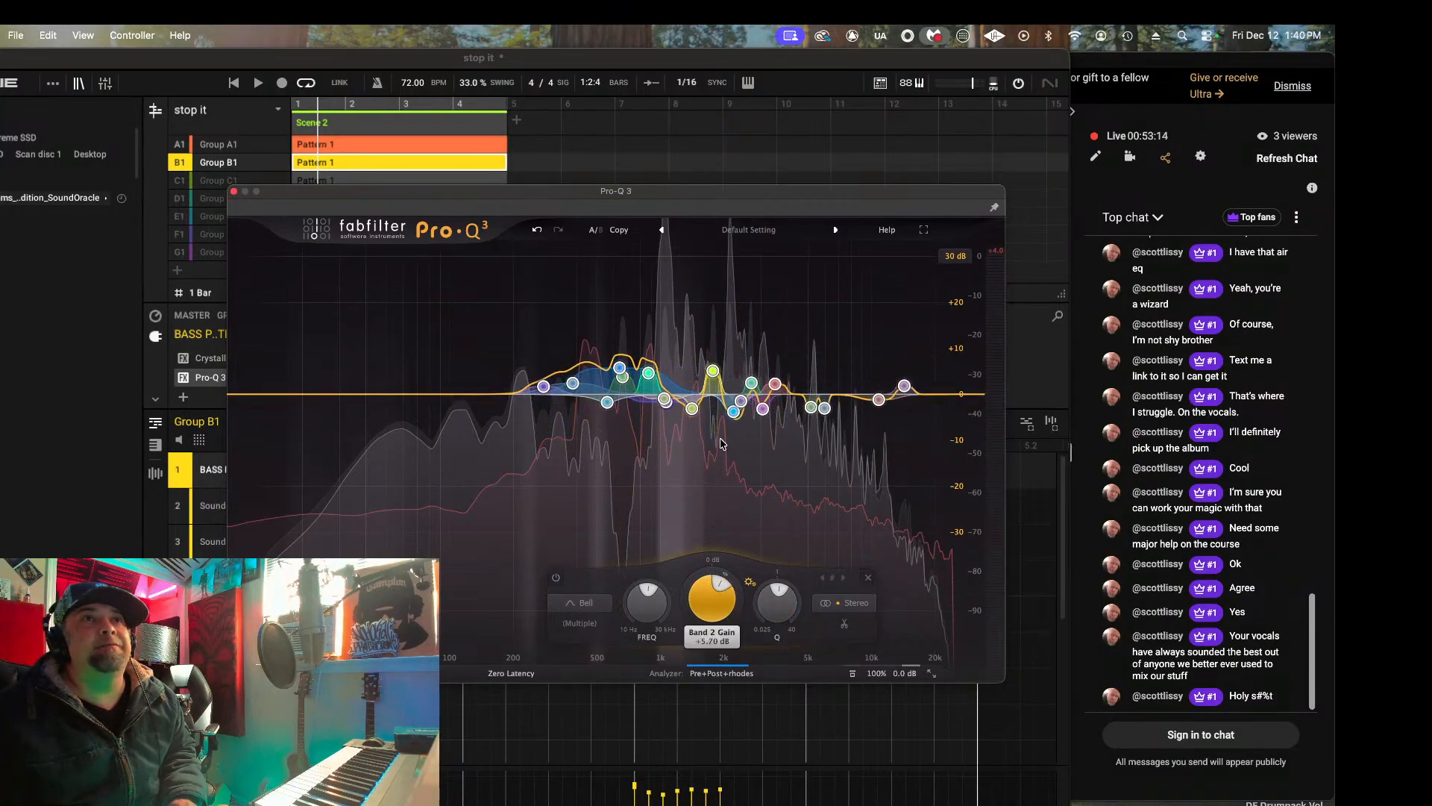
{"action": "key", "text": "space"}
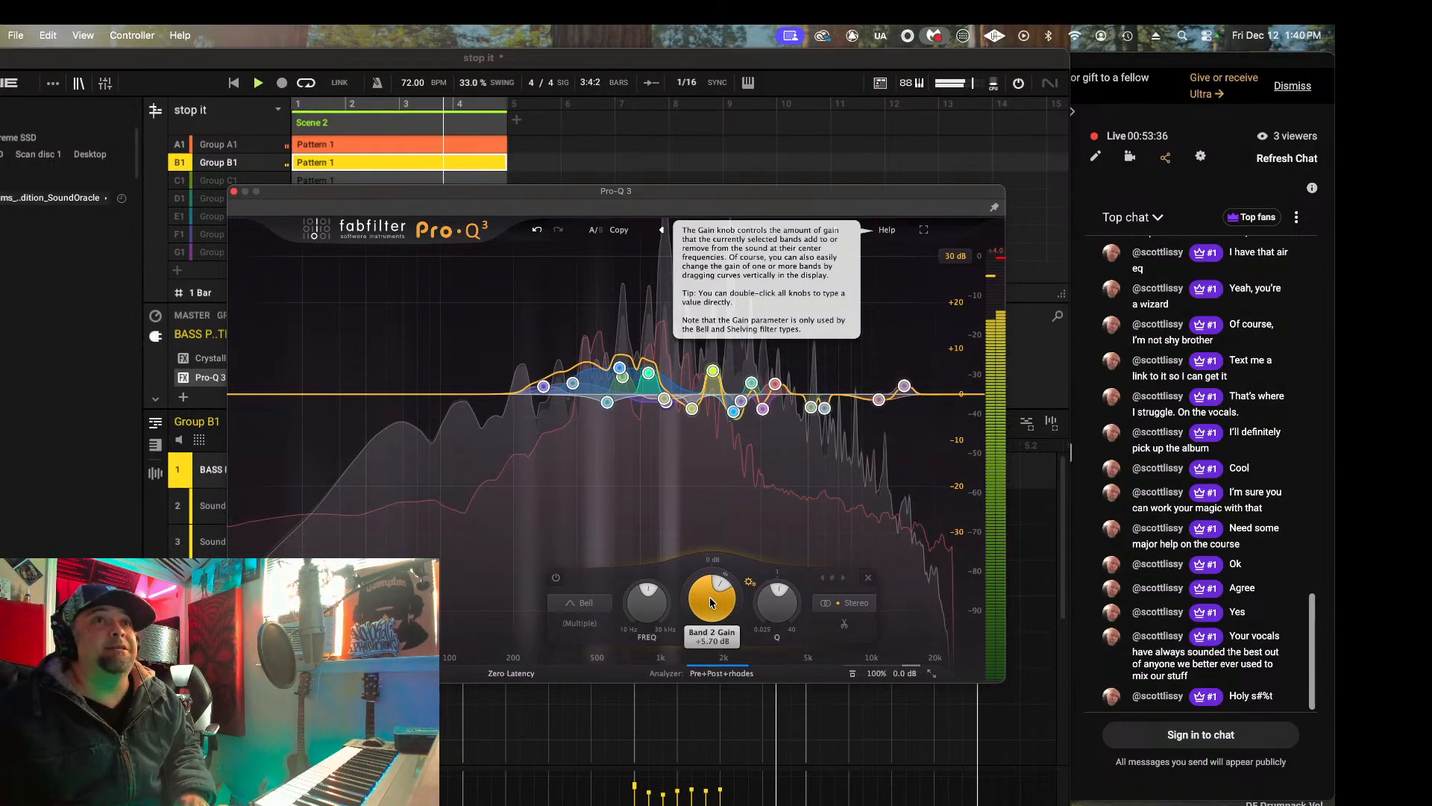
{"action": "mouse_move", "coordinate": [720, 627]}
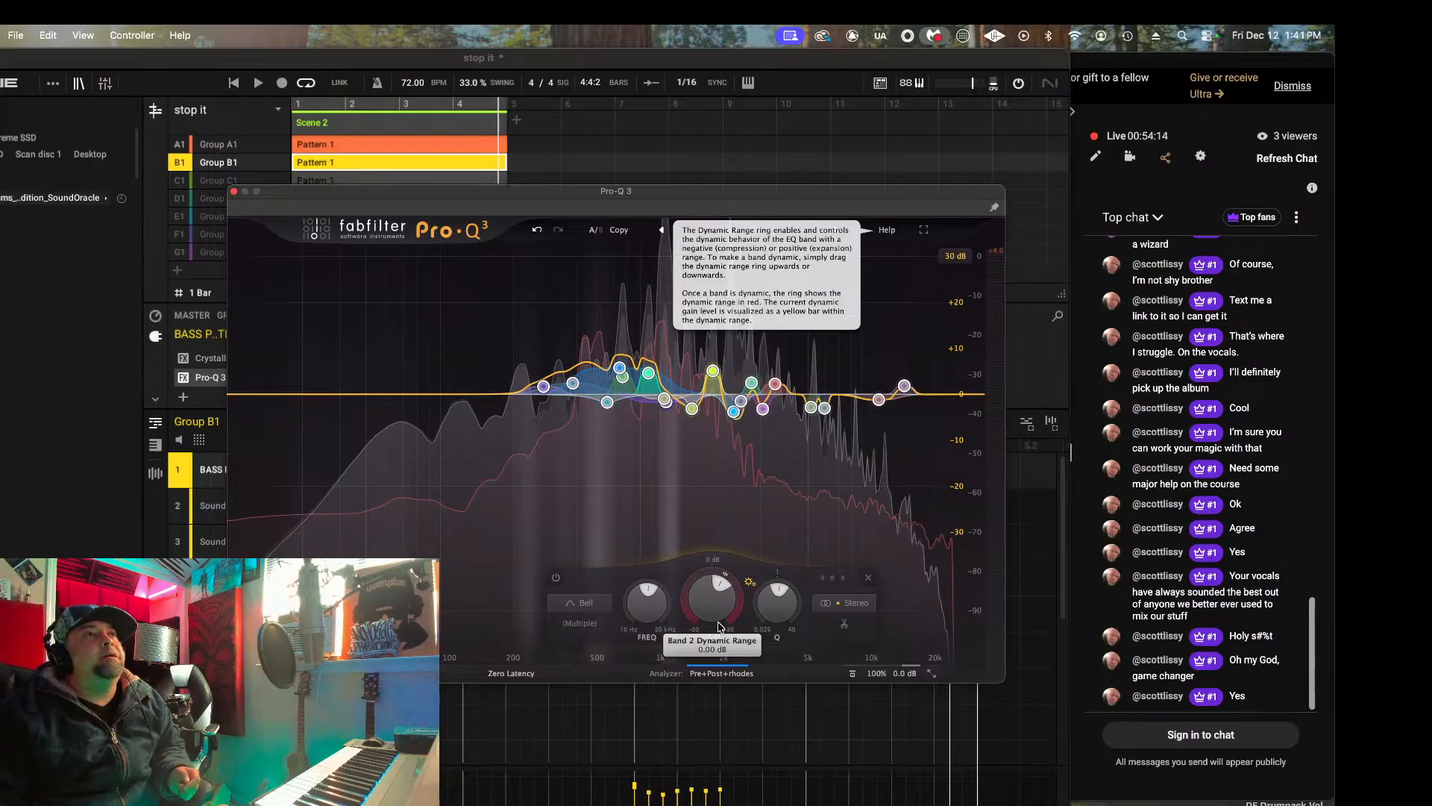
Step: Listen to the beat with the EQ closed, and reopen Group B1's Pro-Q 3 to review its curve
{"action": "left_click", "coordinate": [234, 191]}
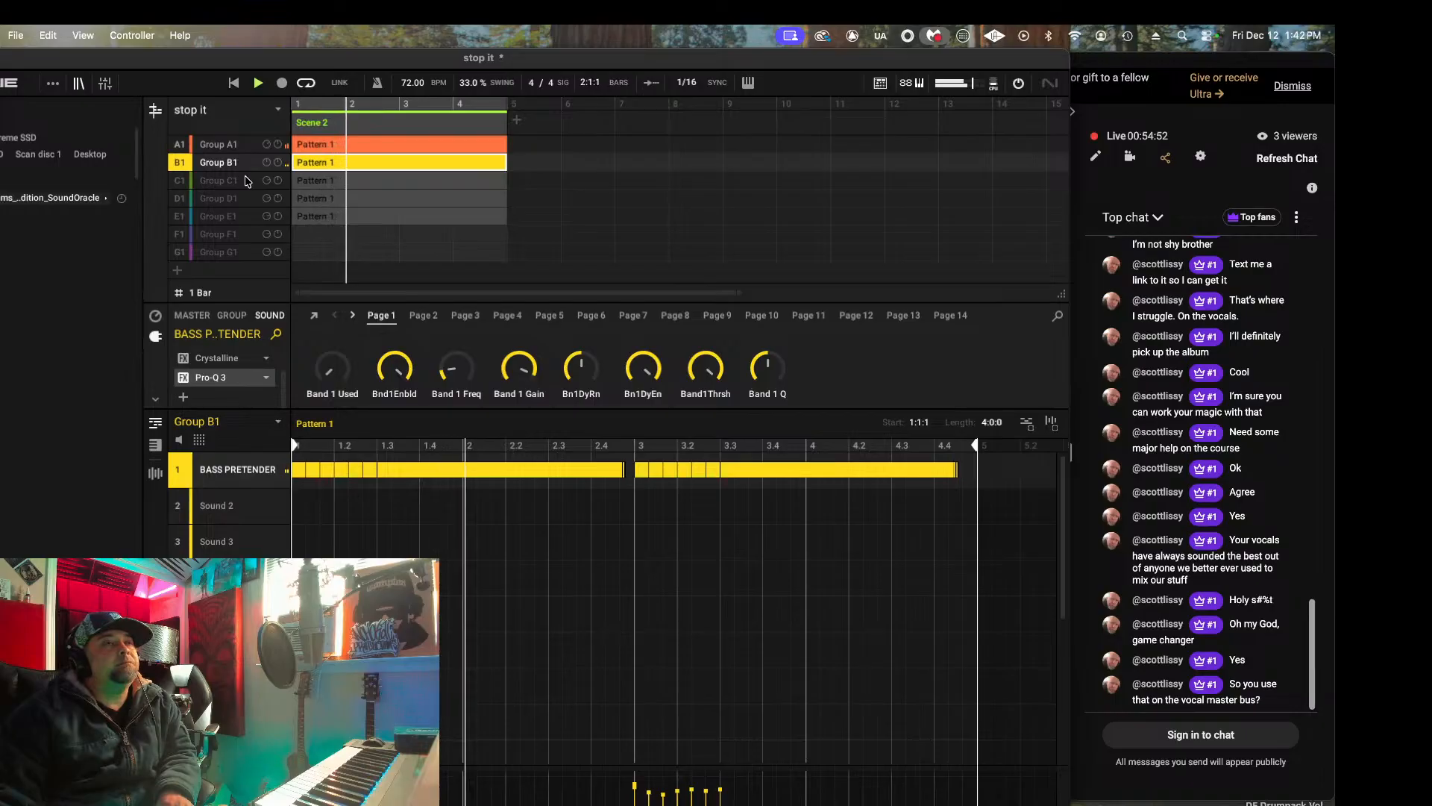
{"action": "key", "text": "space"}
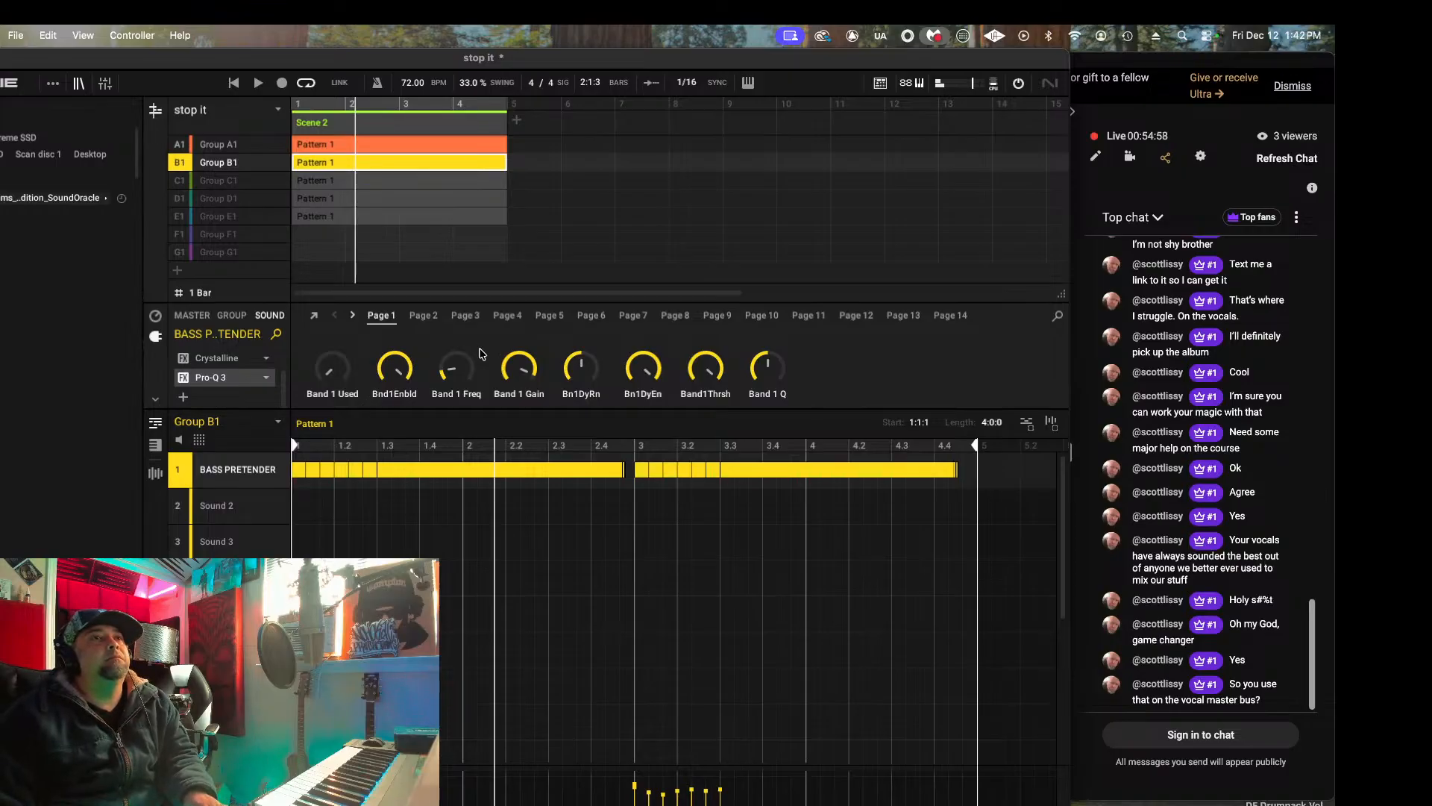
{"action": "key", "text": "space"}
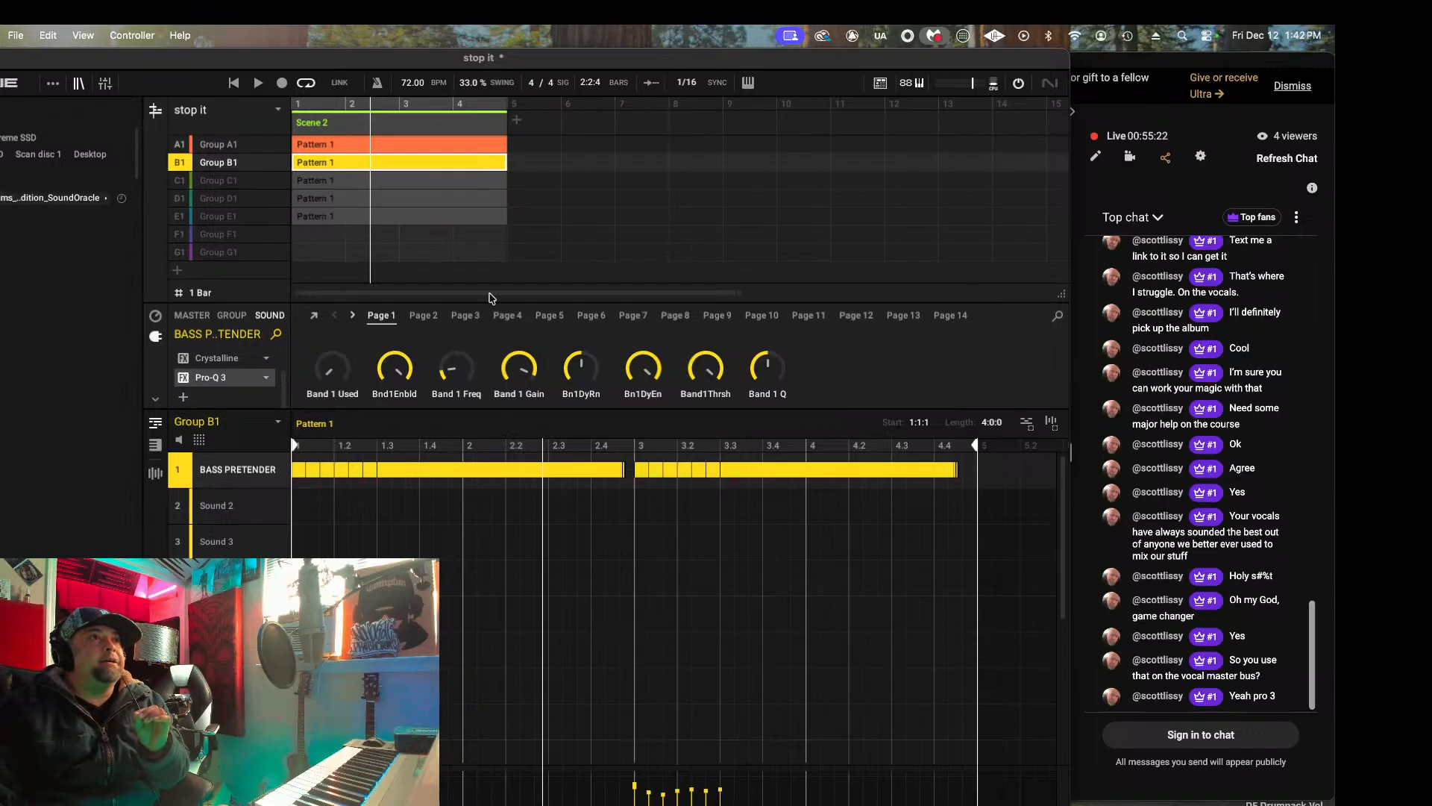
{"action": "left_click", "coordinate": [314, 317]}
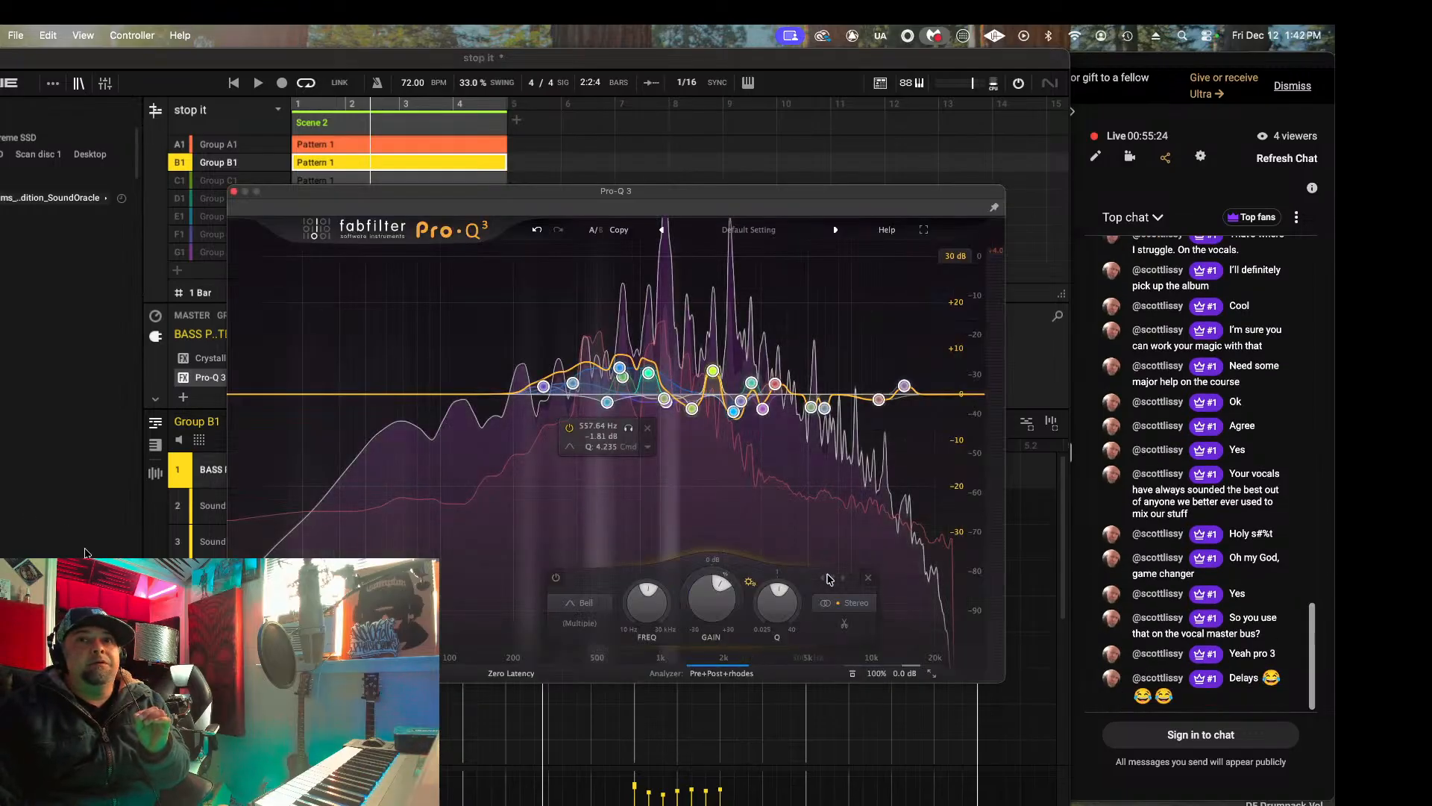
{"action": "mouse_move", "coordinate": [735, 673]}
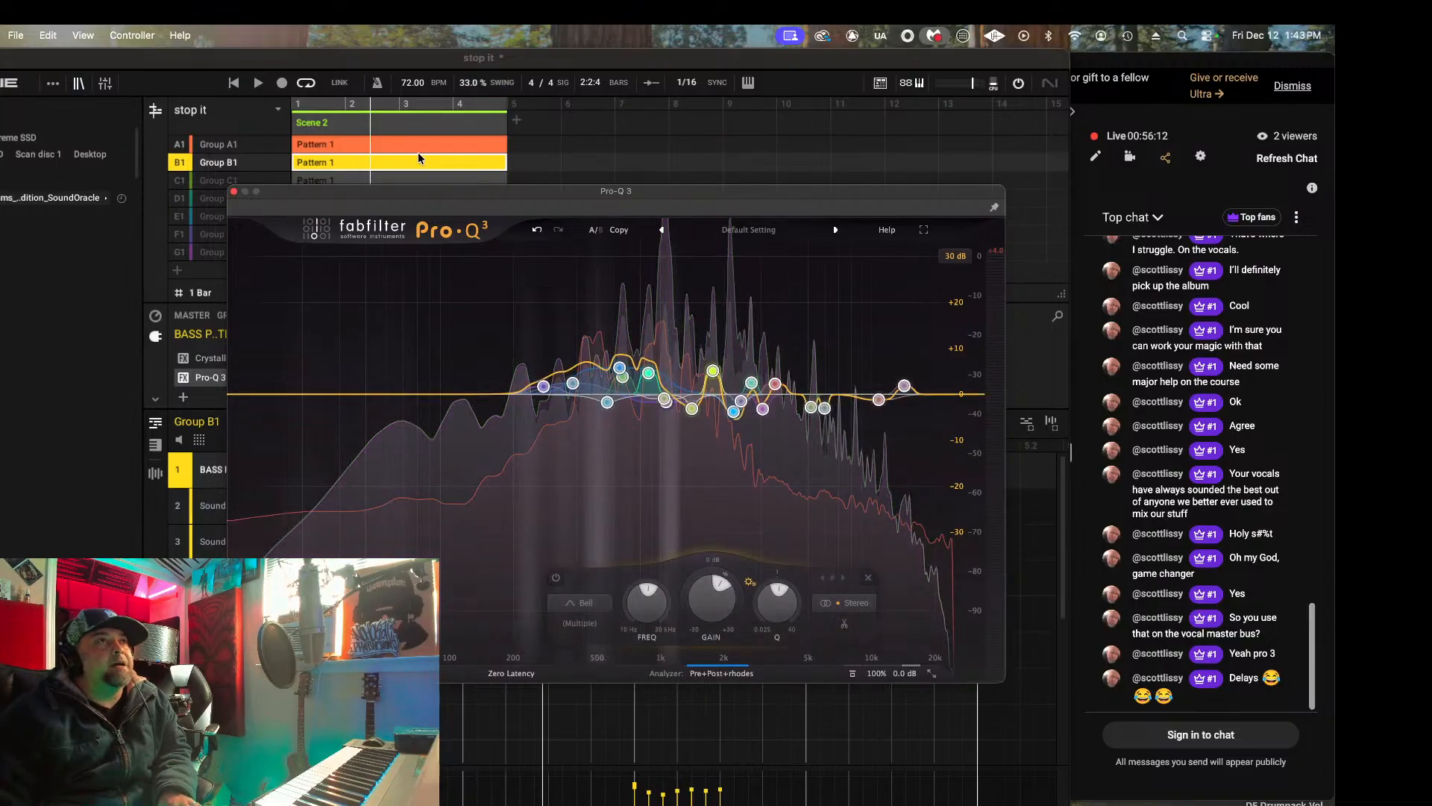
{"action": "left_click", "coordinate": [233, 192]}
Step: Add FabFilter's Saturn 2 after Pro-Q 3 on Group B1's bass sound and open its interface
{"action": "left_click", "coordinate": [224, 401]}
{"action": "mouse_move", "coordinate": [271, 451]}
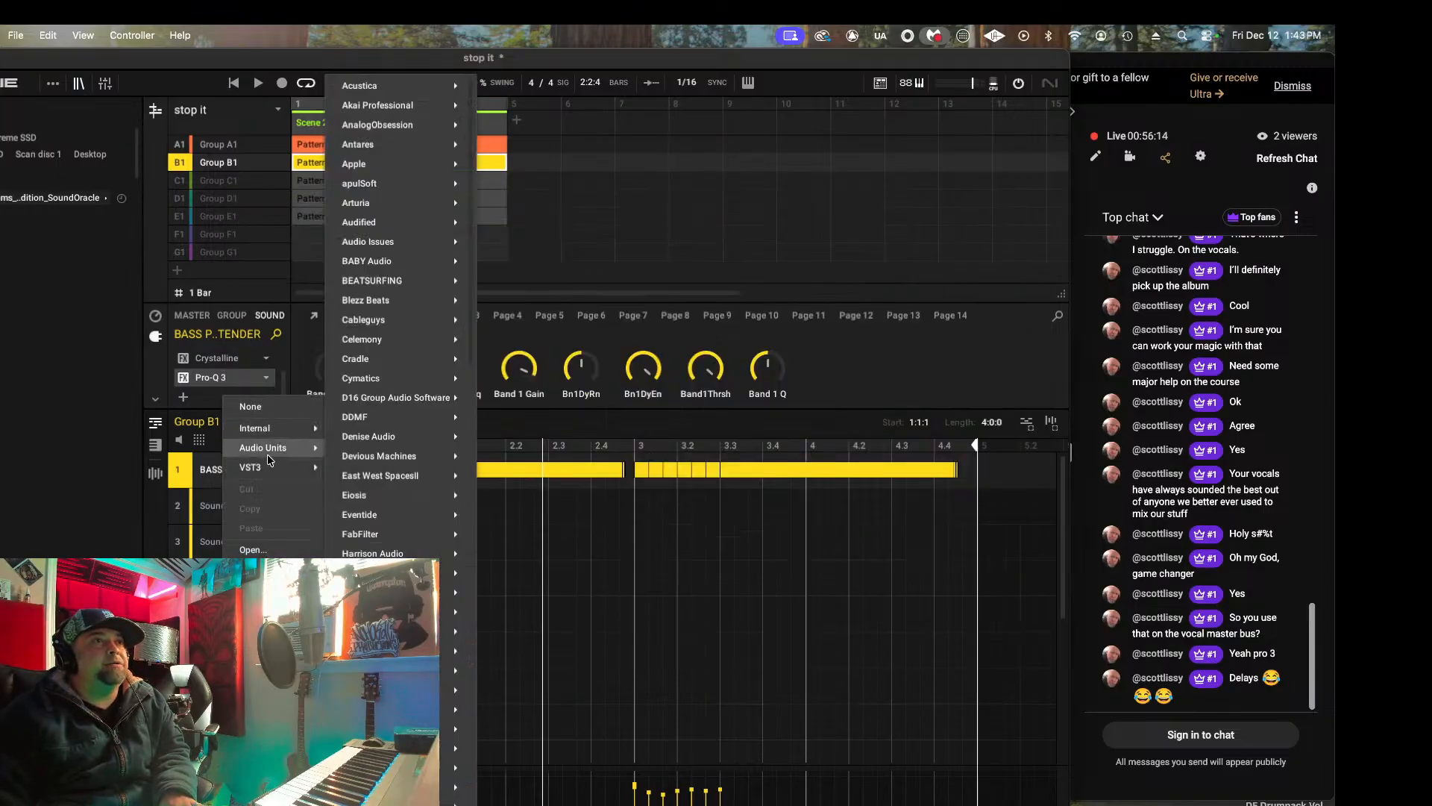
{"action": "mouse_move", "coordinate": [406, 455]}
{"action": "mouse_move", "coordinate": [395, 611]}
{"action": "mouse_move", "coordinate": [398, 534]}
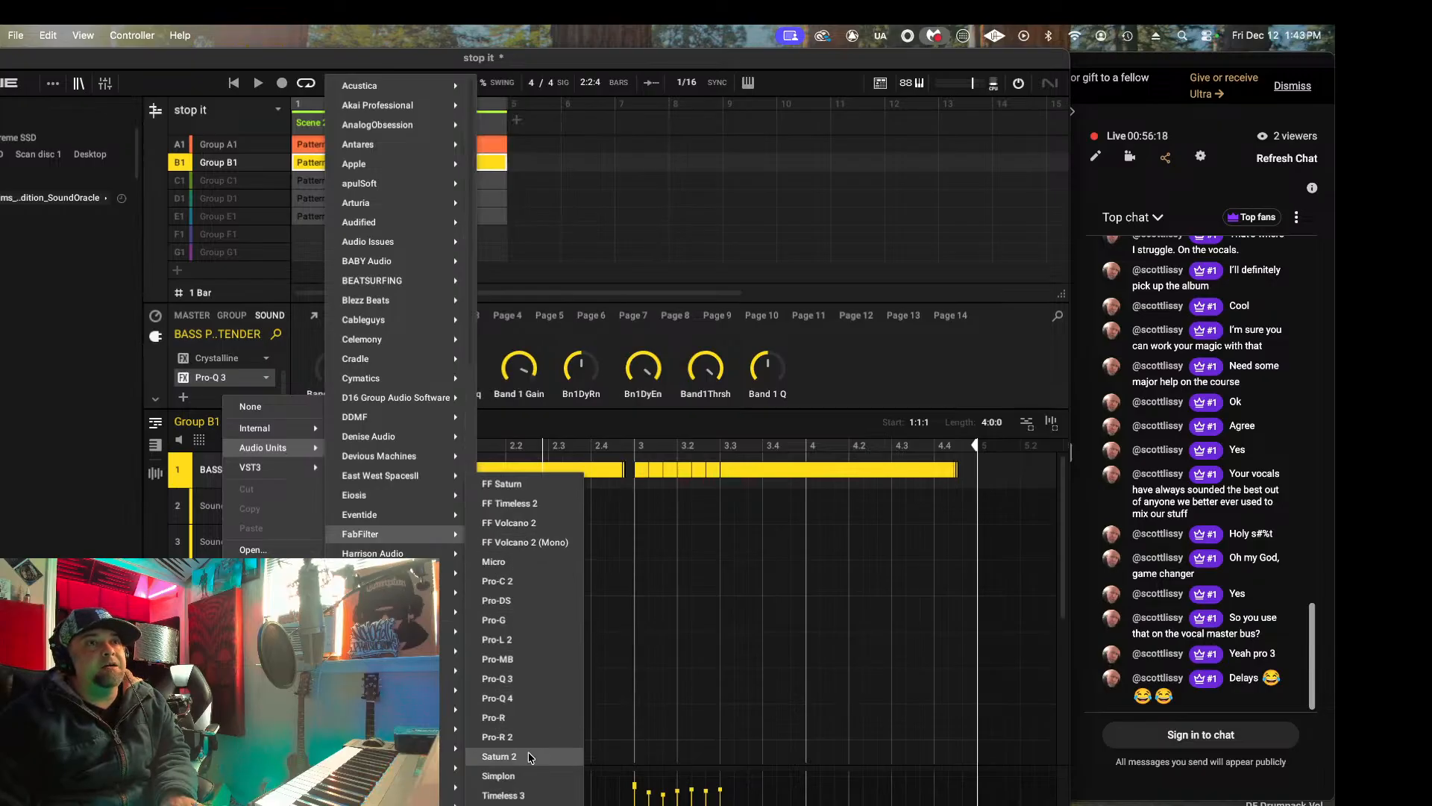
{"action": "left_click", "coordinate": [499, 756]}
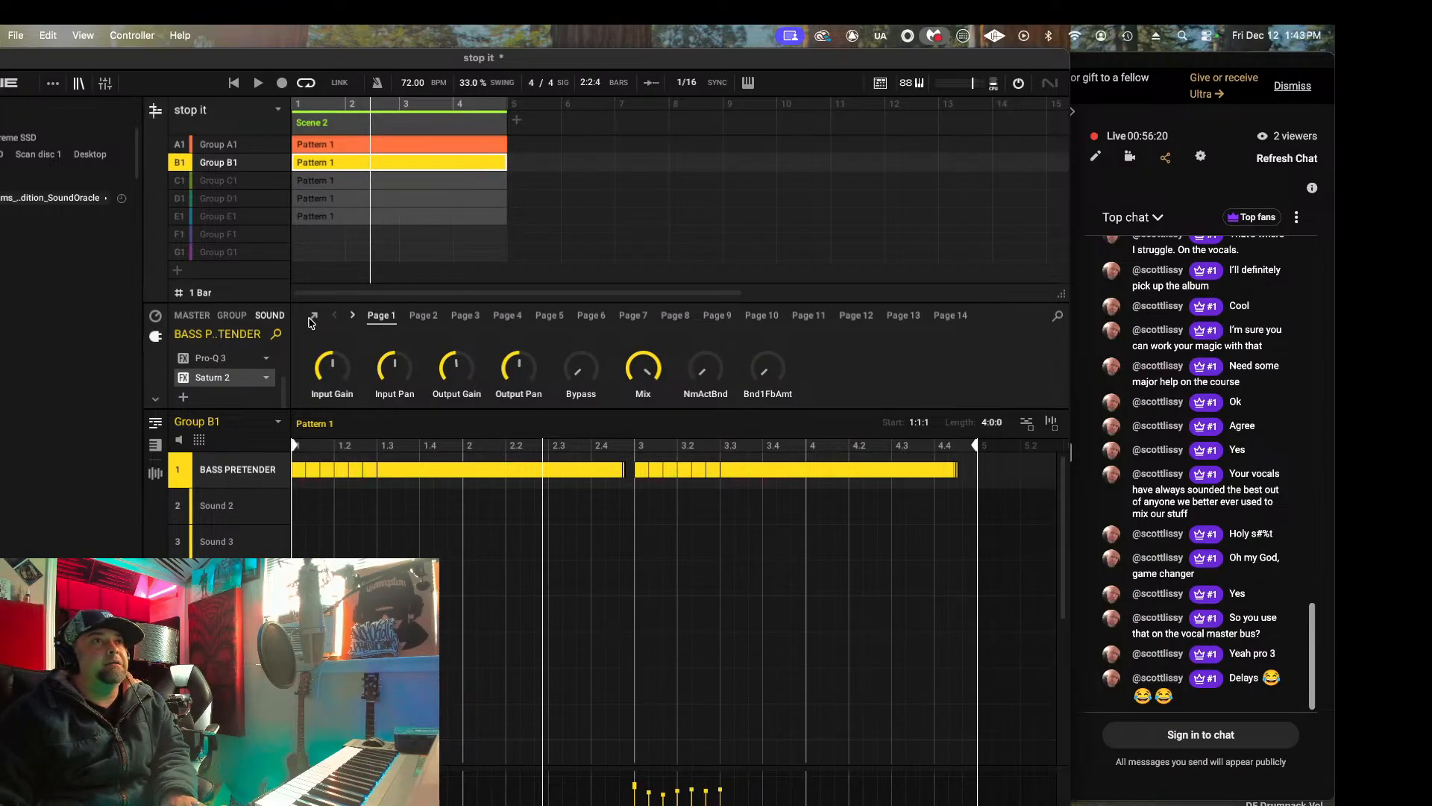
{"action": "left_click", "coordinate": [313, 319]}
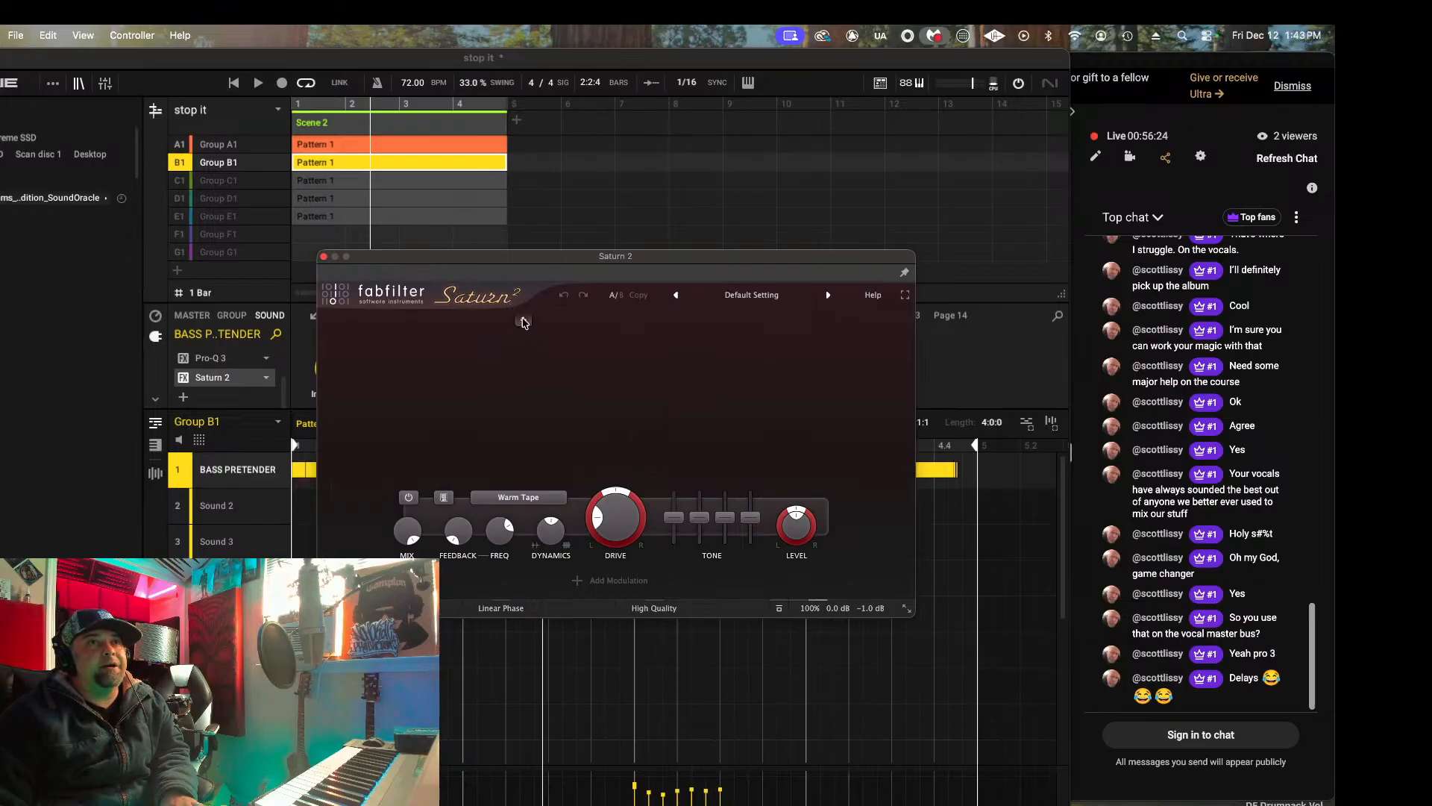
Step: Split Saturn 2 into three frequency bands and raise the middle band's Warm Tape drive during playback
{"action": "key", "text": "space"}
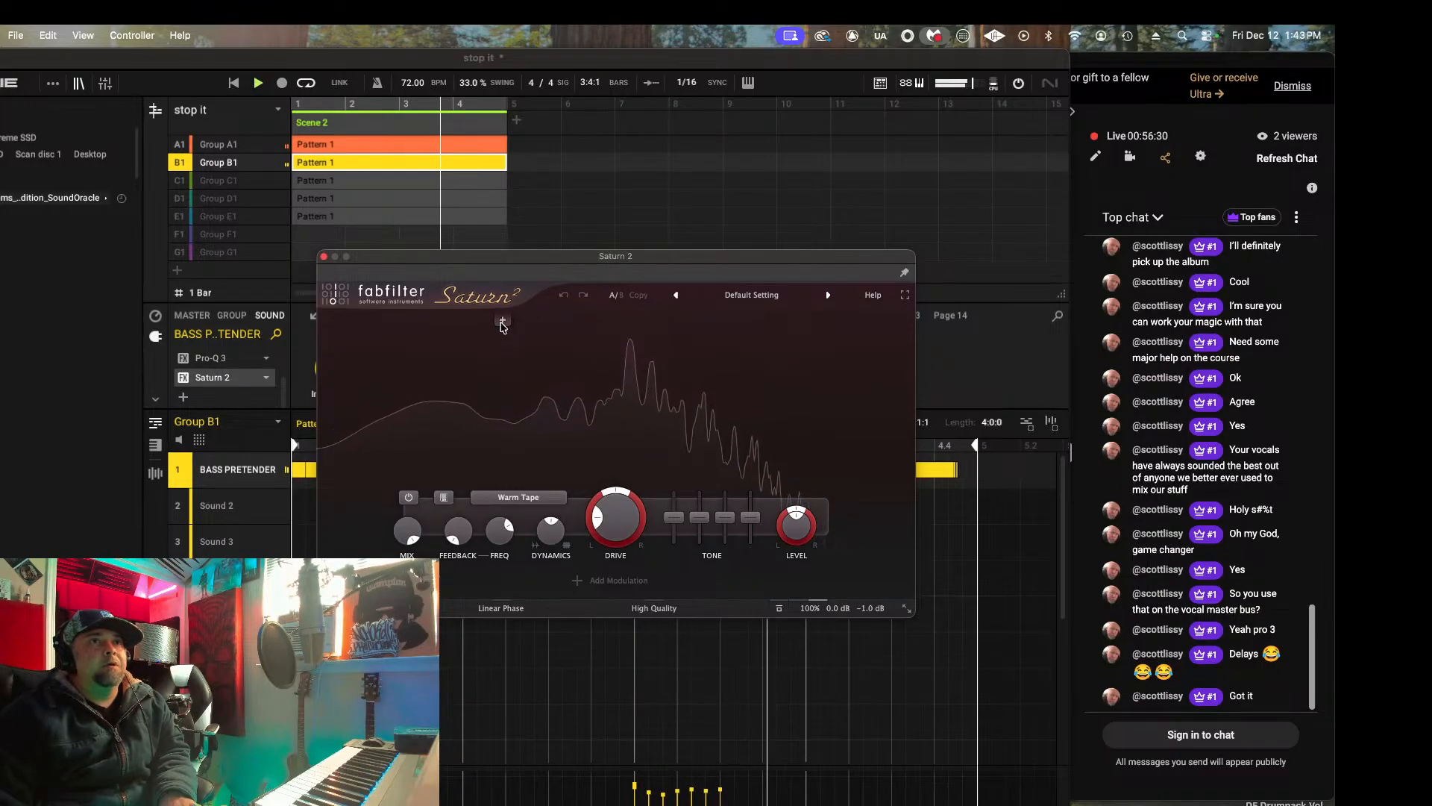
{"action": "left_click", "coordinate": [502, 326]}
{"action": "left_click", "coordinate": [794, 319]}
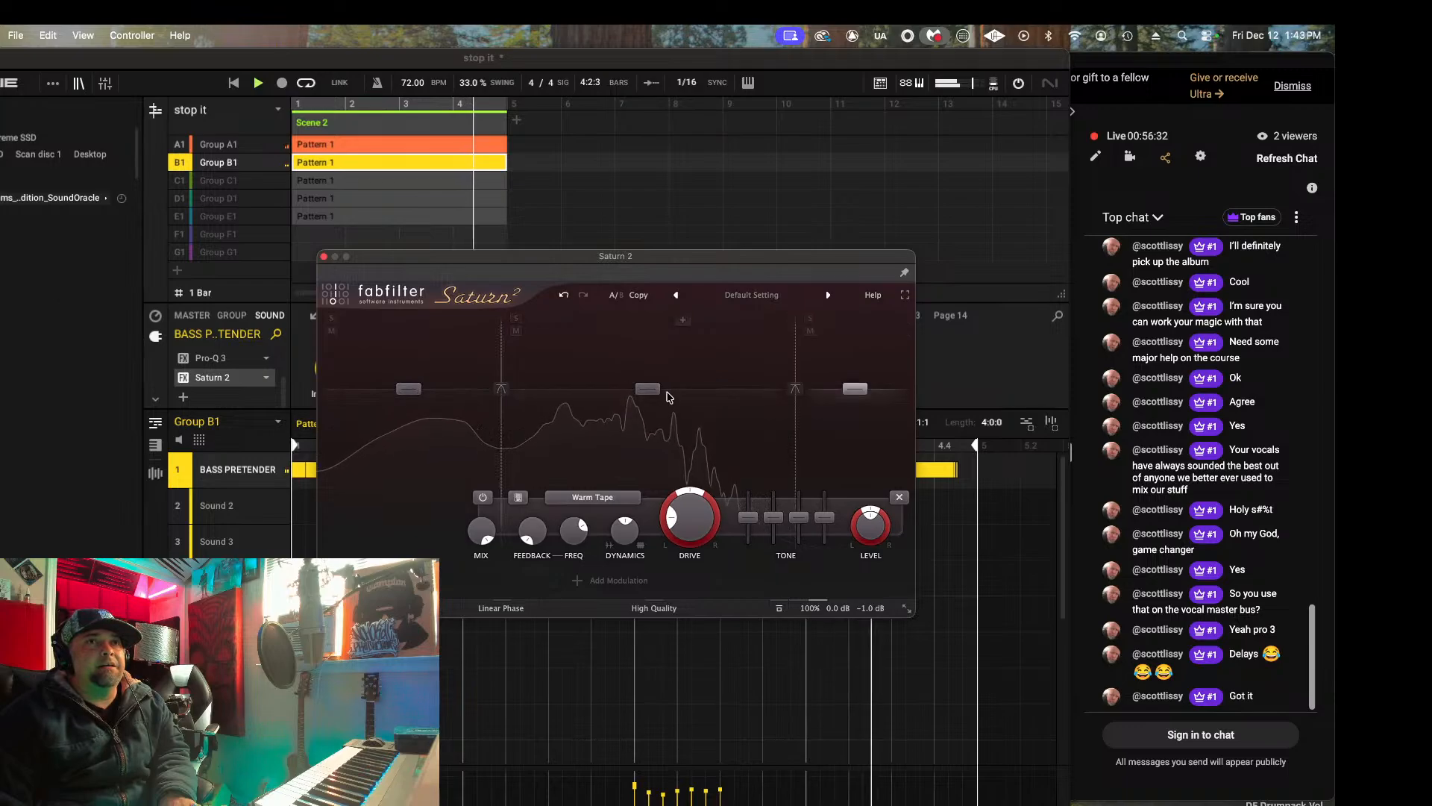
{"action": "left_click", "coordinate": [649, 390]}
{"action": "left_click_drag", "start_coordinate": [653, 517], "coordinate": [669, 463]}
{"action": "key", "text": "space"}
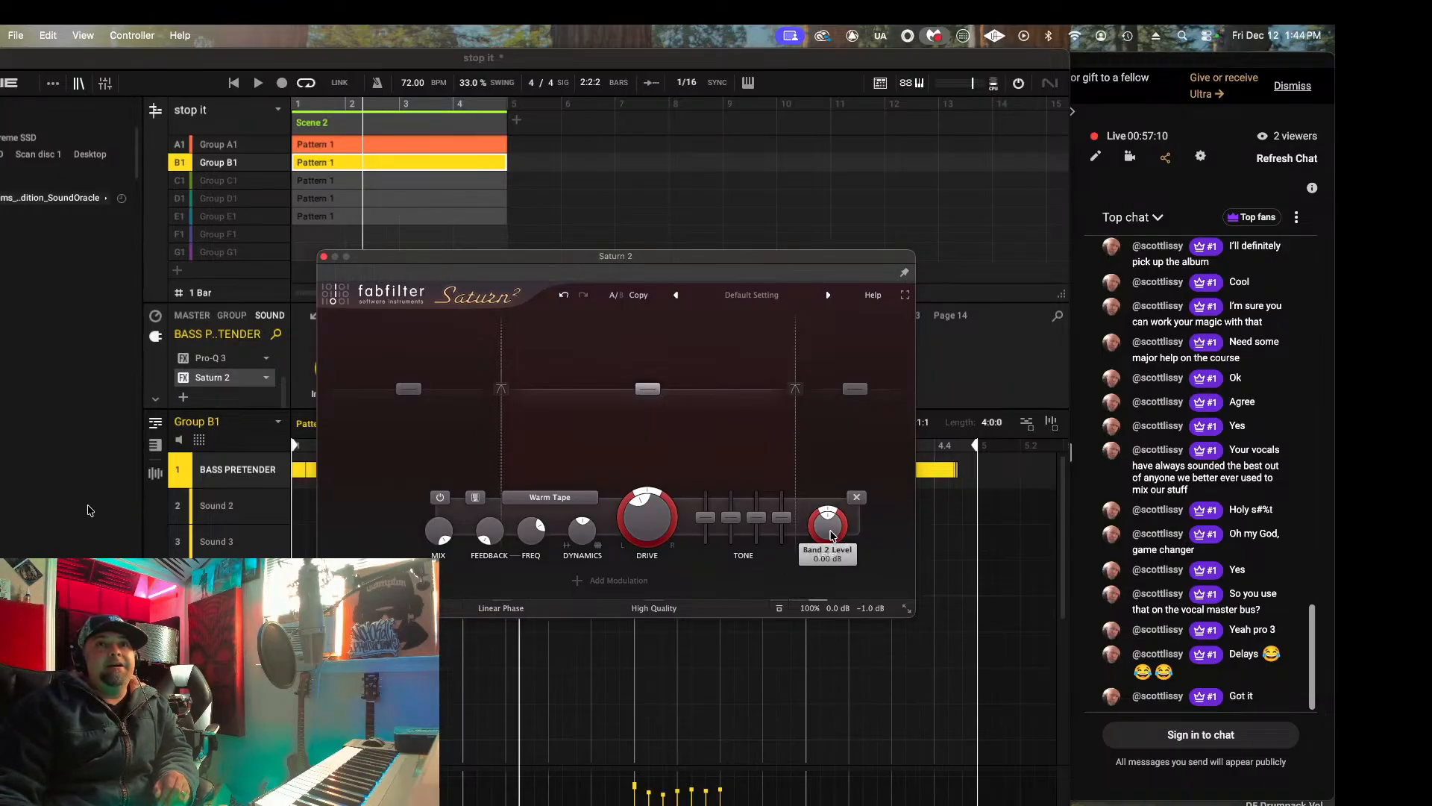
{"action": "mouse_move", "coordinate": [832, 536]}
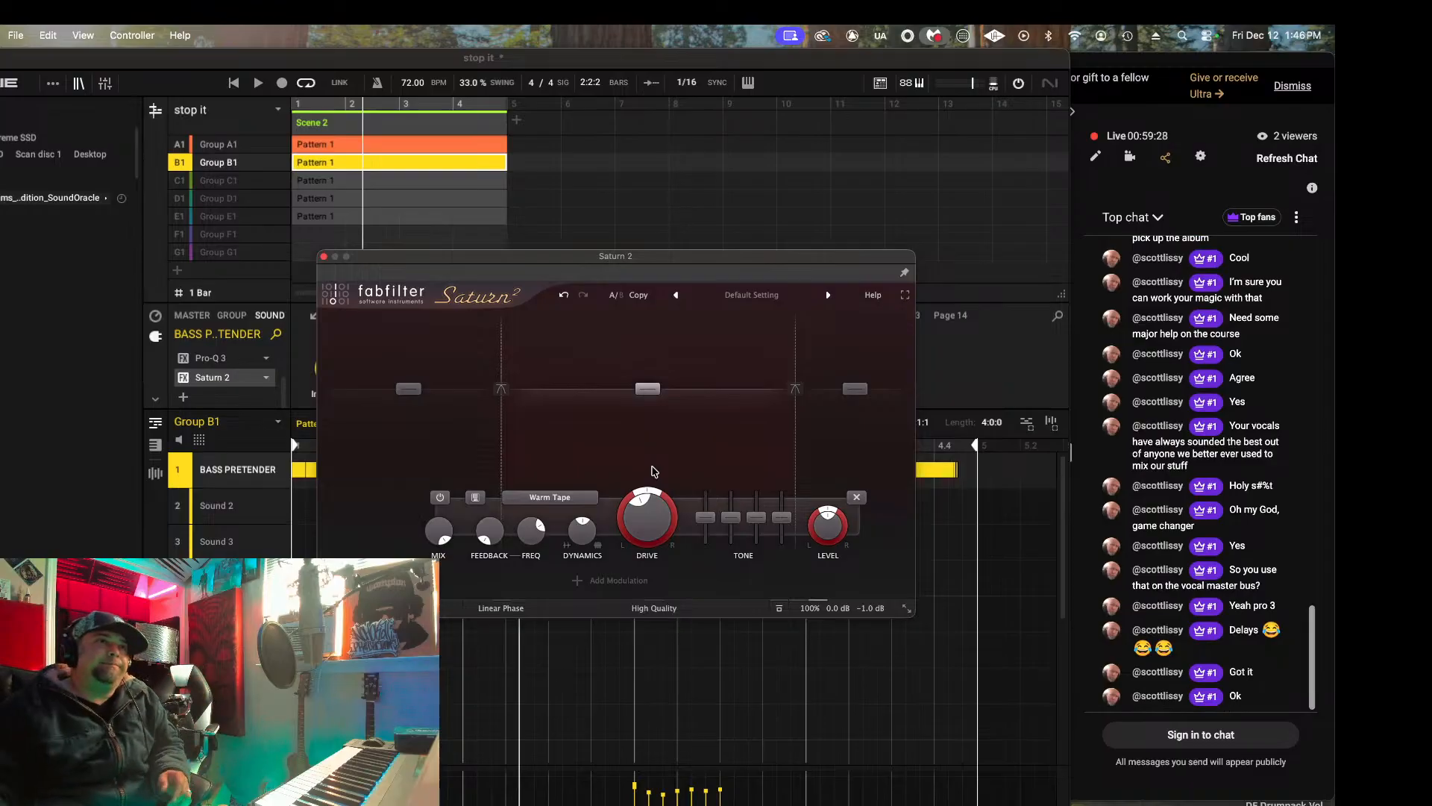
{"action": "left_click", "coordinate": [323, 256]}
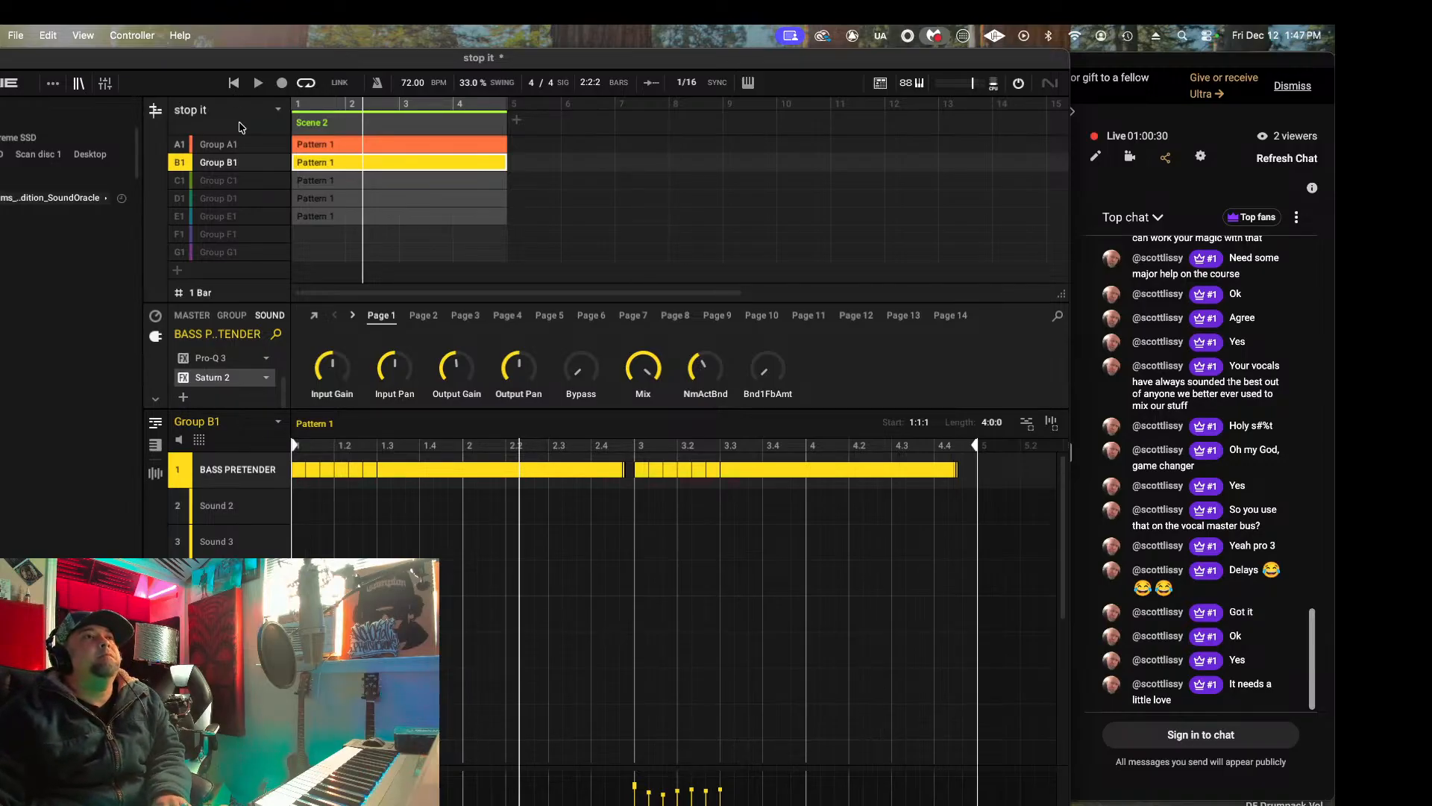
Step: Add Plugin Alliance's Lindell EQ825 after Pro-Q 3 on Group A1's Bandpass Keys sound and open its interface
{"action": "left_click", "coordinate": [225, 146]}
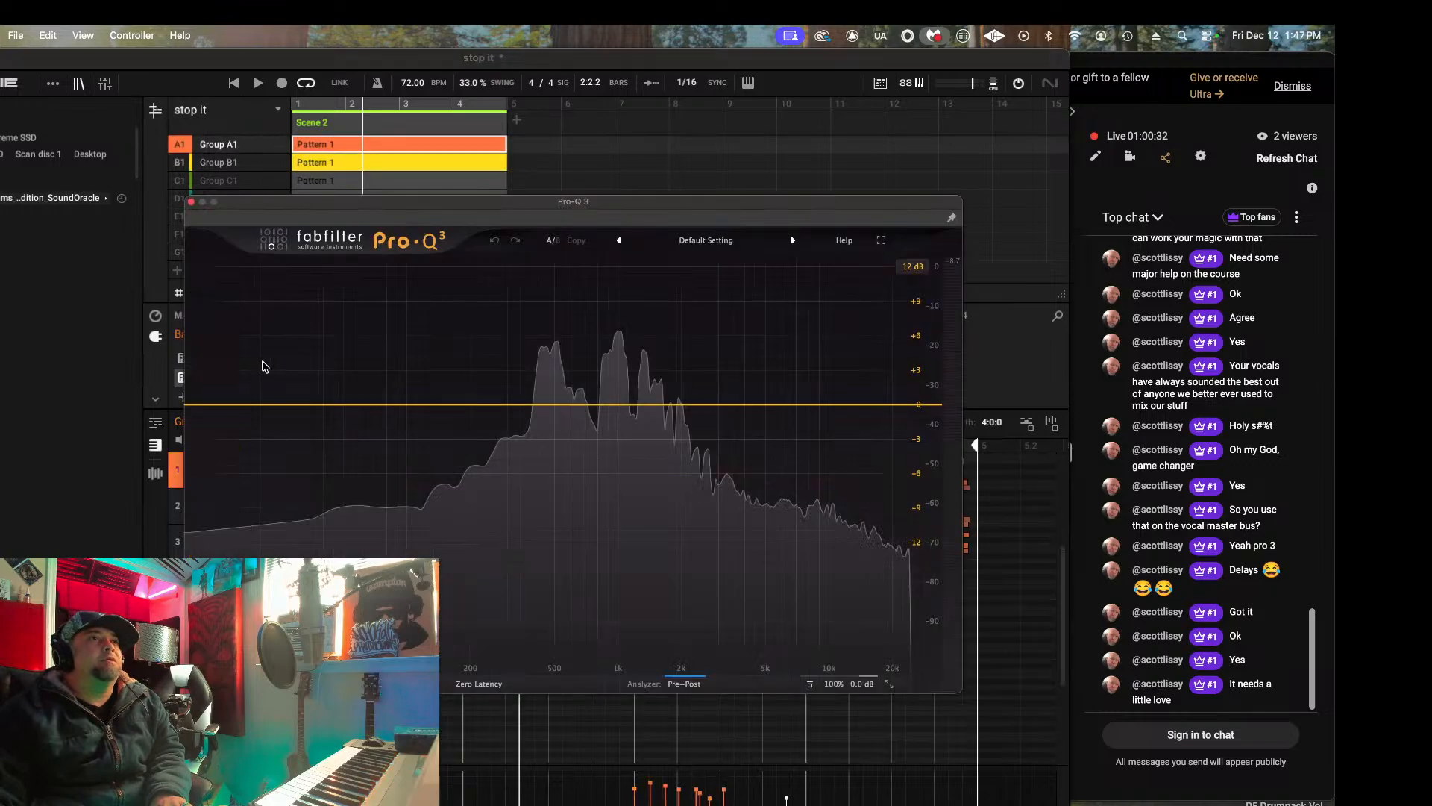
{"action": "left_click", "coordinate": [192, 201]}
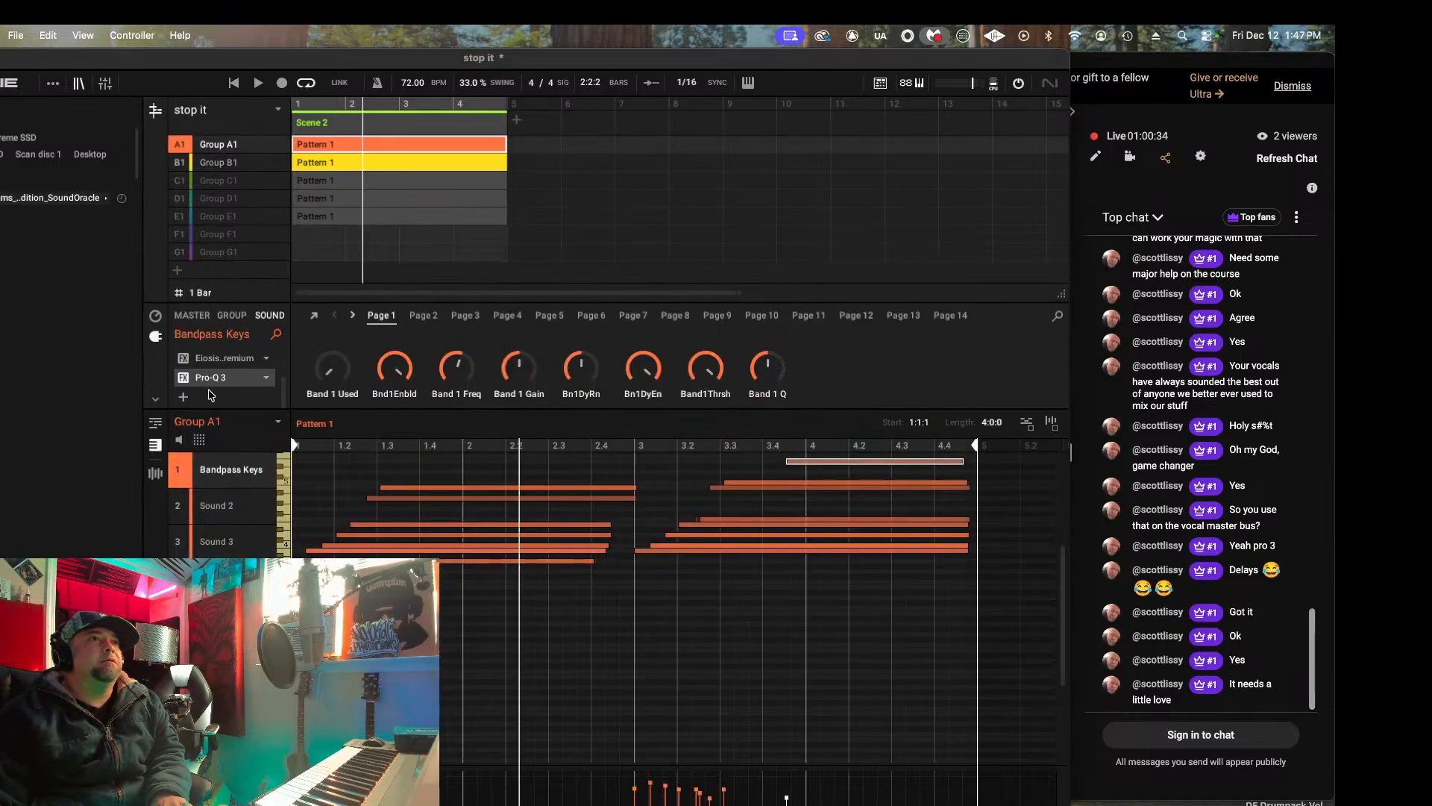
{"action": "left_click", "coordinate": [211, 396]}
{"action": "mouse_move", "coordinate": [254, 441]}
{"action": "mouse_move", "coordinate": [387, 572]}
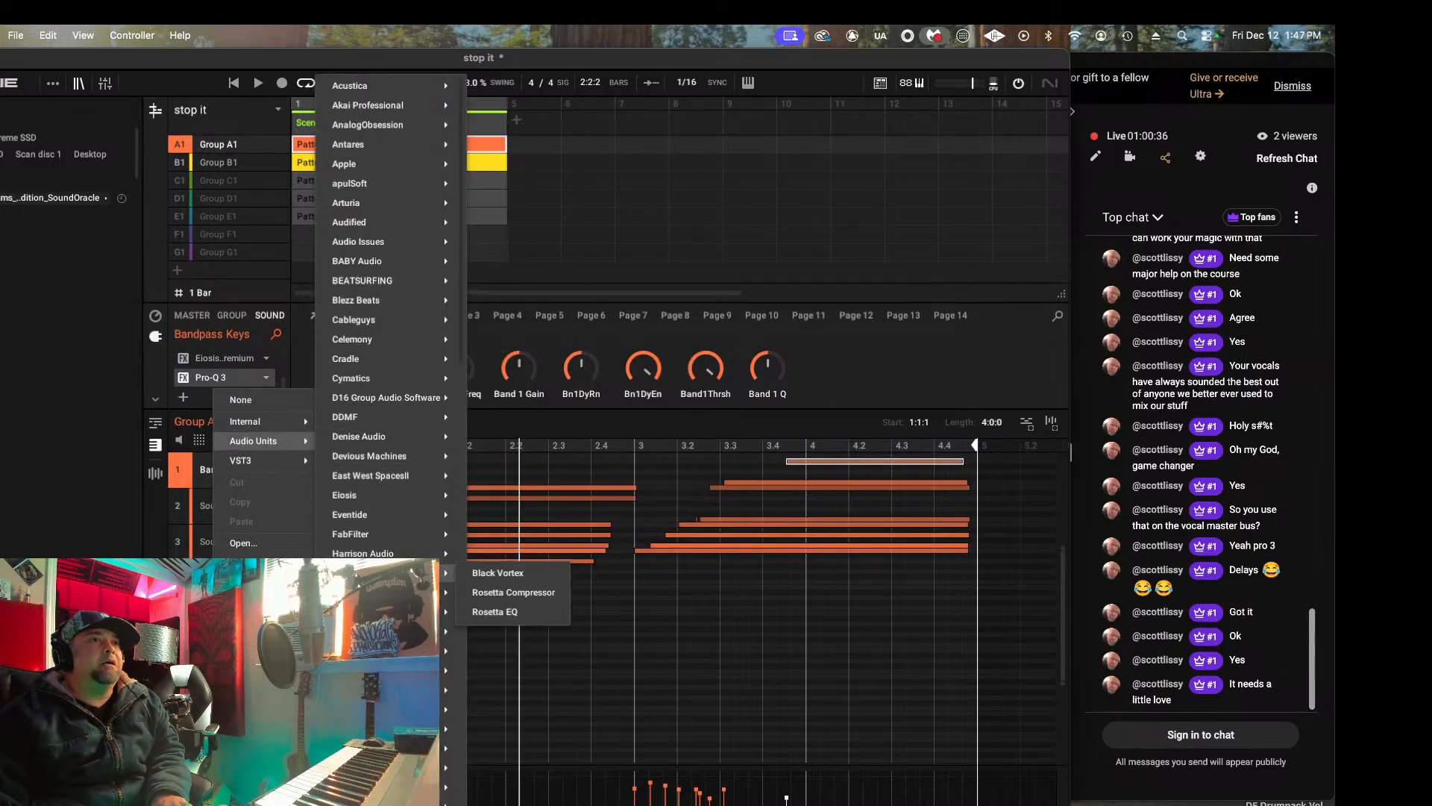
{"action": "scroll", "coordinate": [388, 597], "scroll_direction": "down", "scroll_amount": 10}
{"action": "mouse_move", "coordinate": [388, 709]}
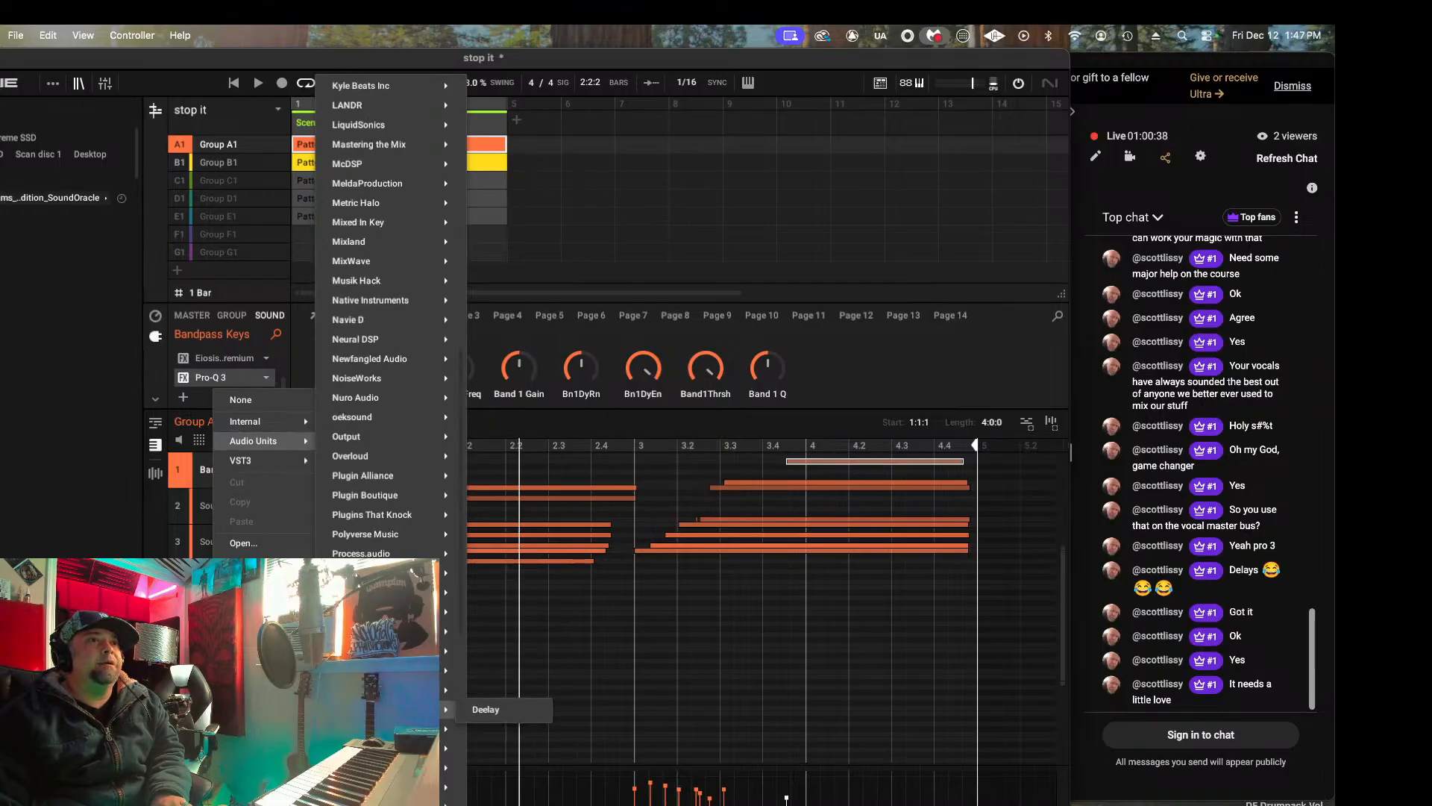
{"action": "scroll", "coordinate": [502, 575], "scroll_direction": "down", "scroll_amount": 10}
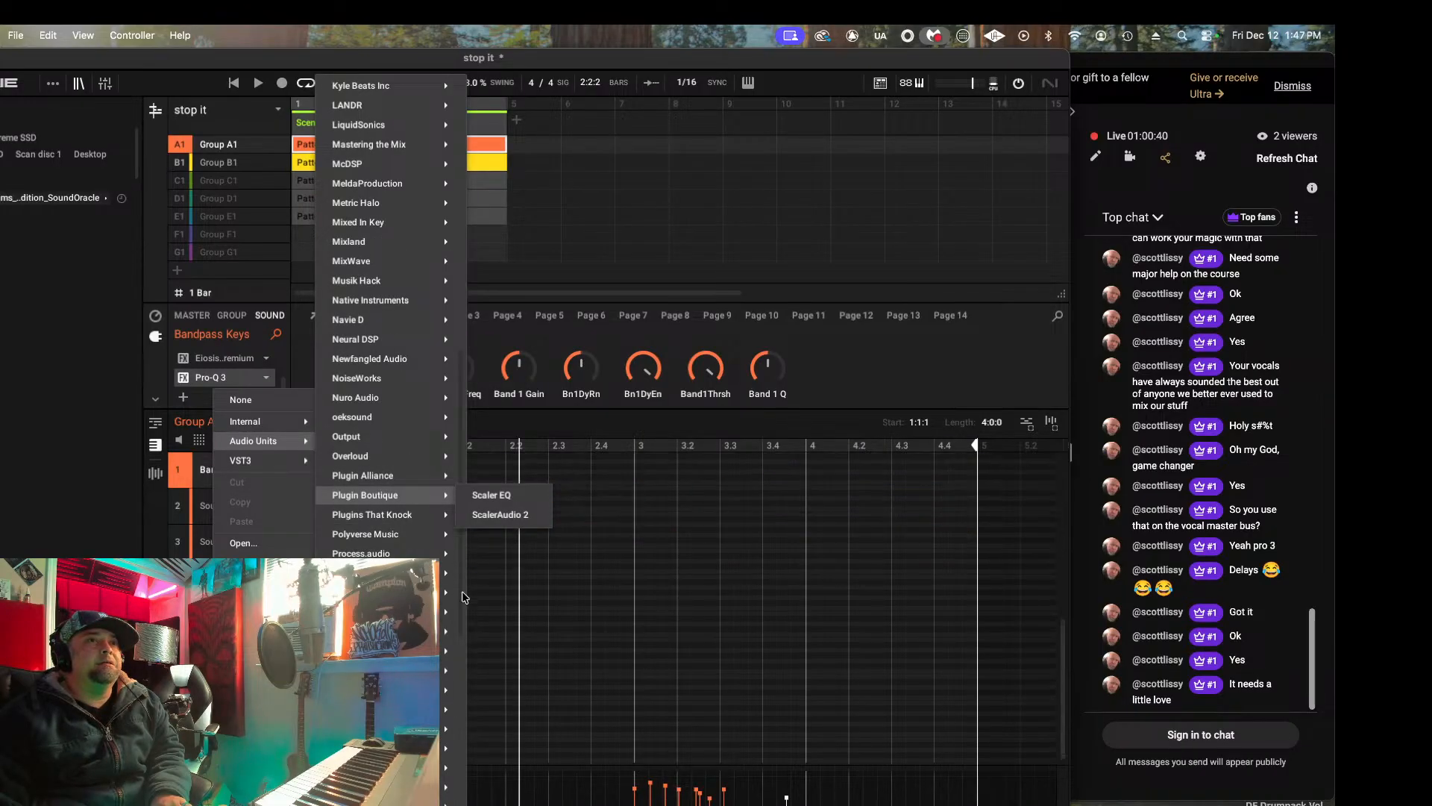
{"action": "mouse_move", "coordinate": [412, 476]}
{"action": "scroll", "coordinate": [532, 689], "scroll_direction": "down", "scroll_amount": 10}
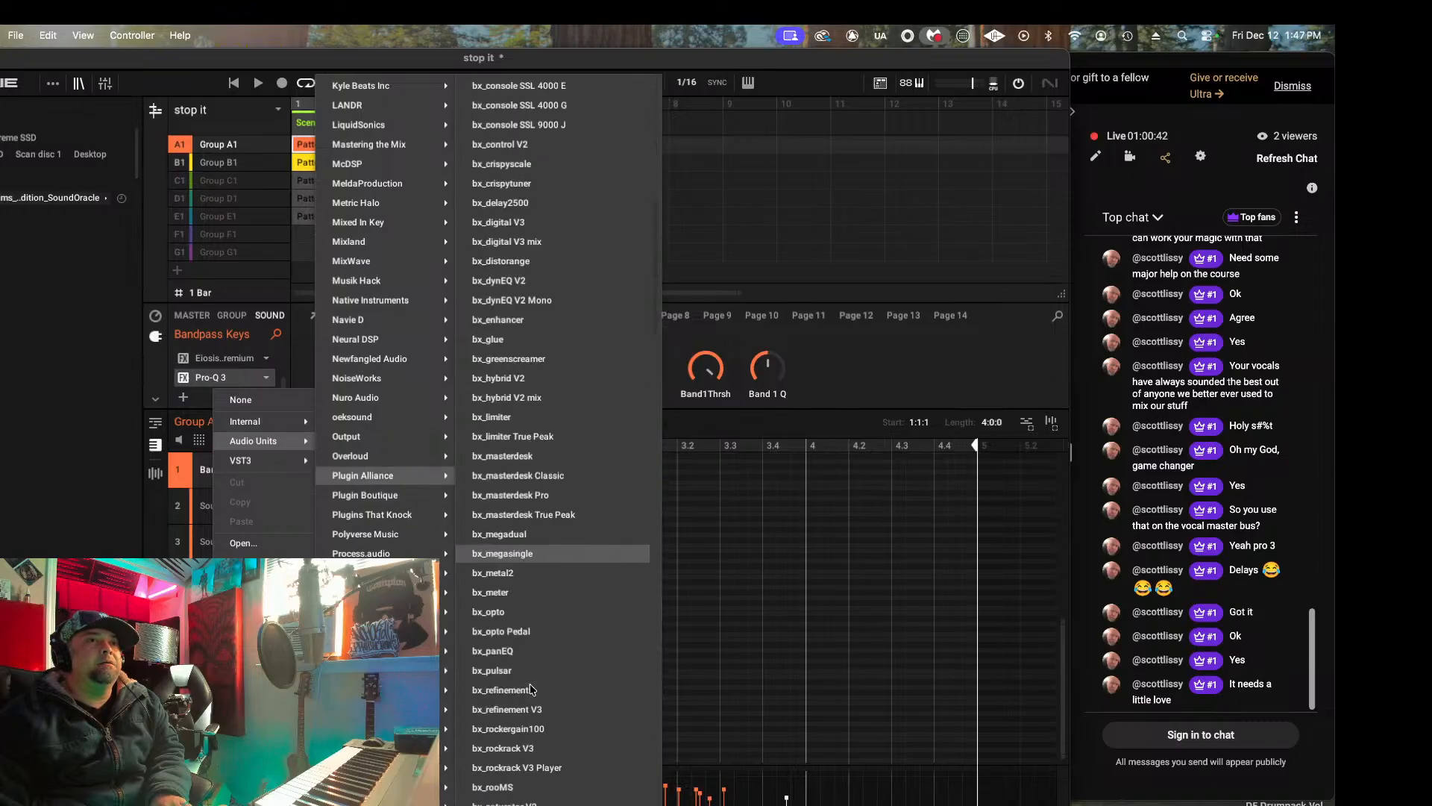
{"action": "scroll", "coordinate": [532, 689], "scroll_direction": "down", "scroll_amount": 10}
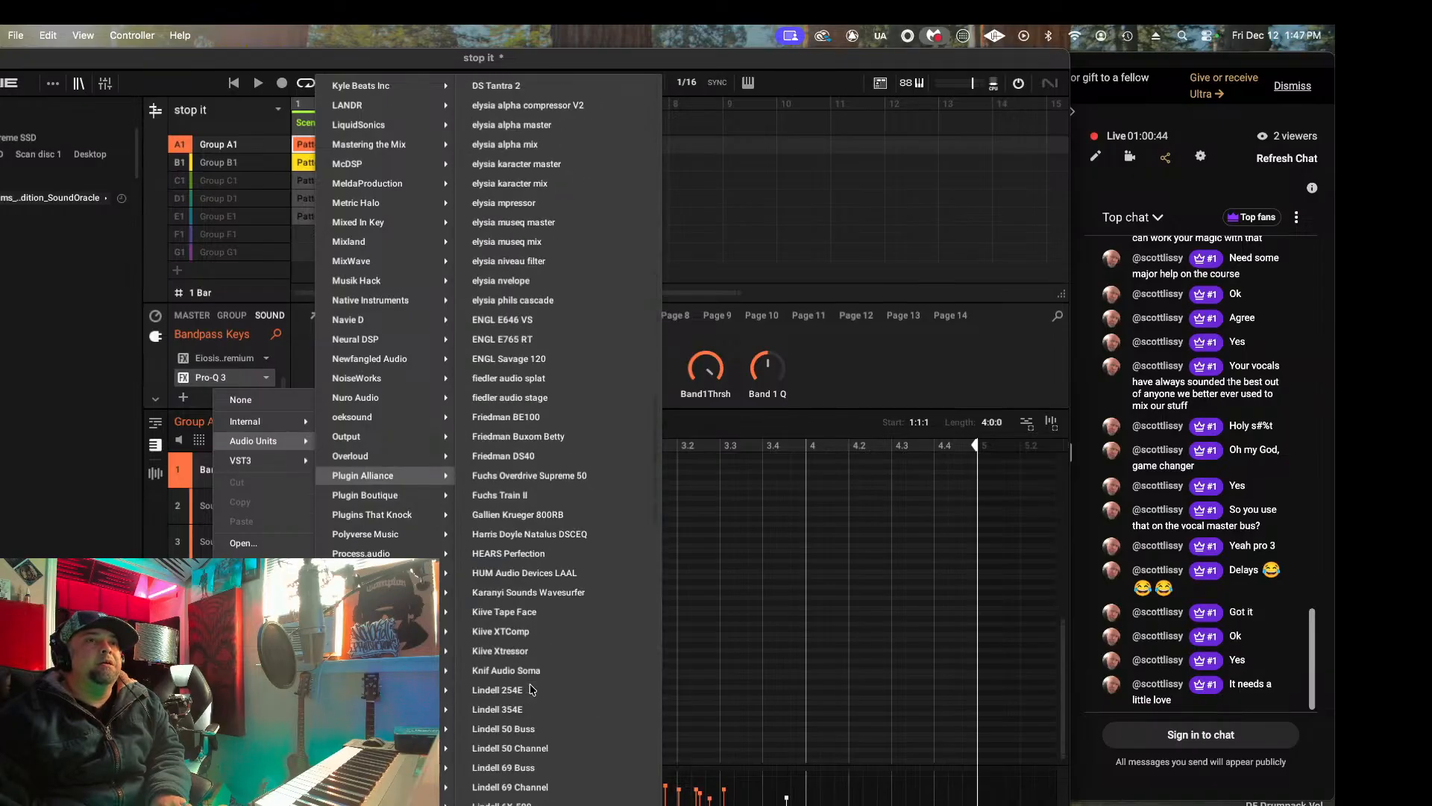
{"action": "scroll", "coordinate": [532, 689], "scroll_direction": "down", "scroll_amount": 12}
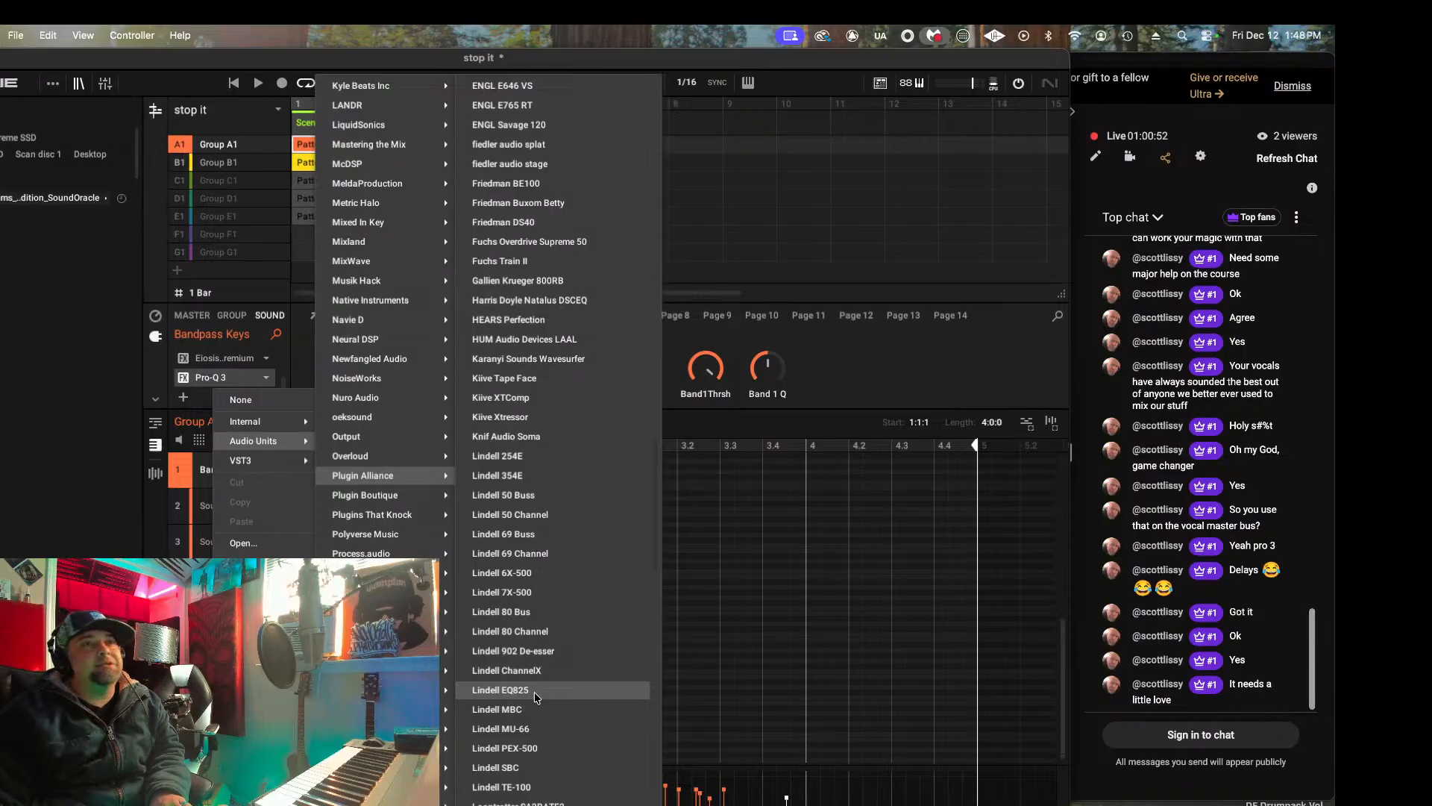
{"action": "left_click", "coordinate": [534, 691]}
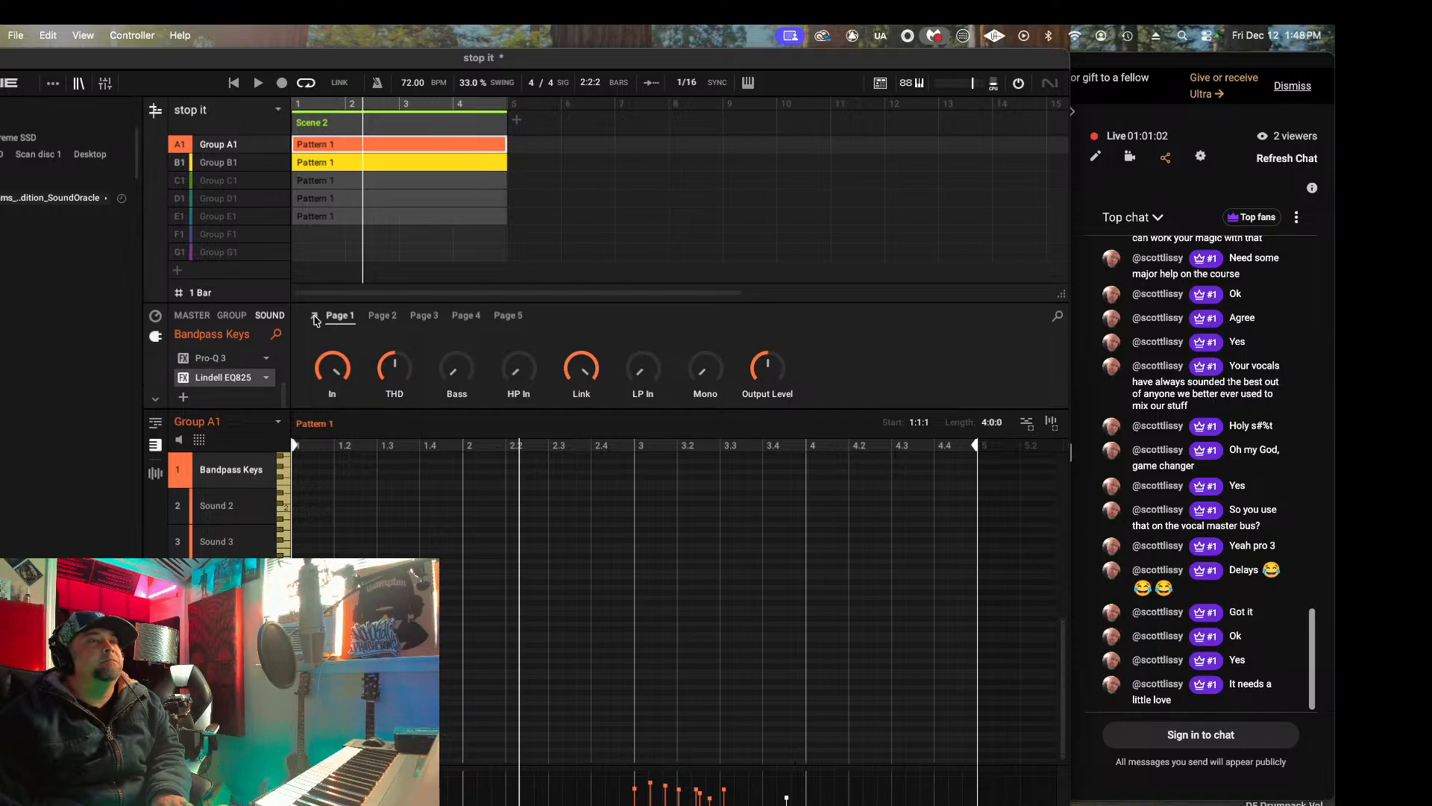
{"action": "left_click", "coordinate": [315, 319]}
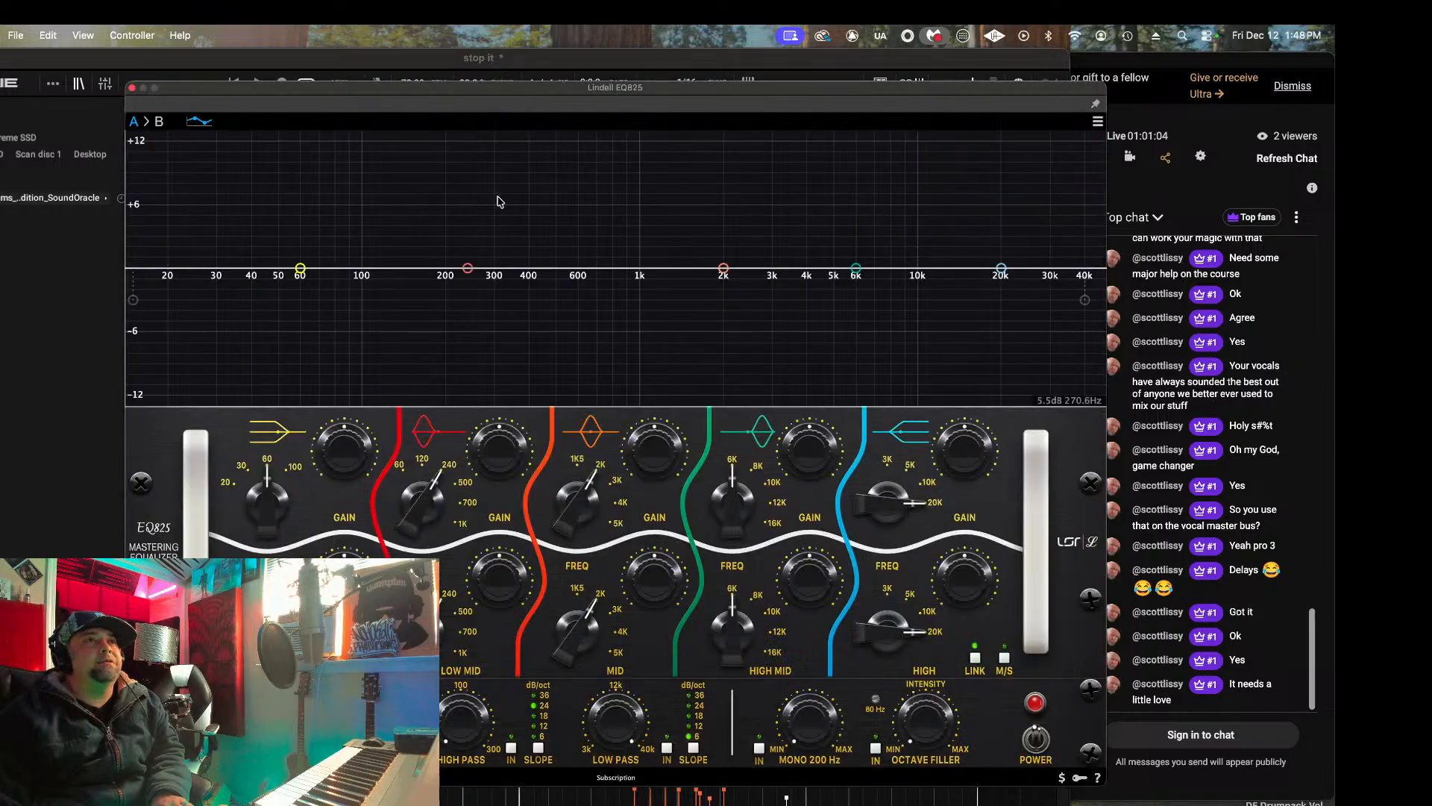
Step: Play the soloed Group A1 from the start and boost the Lindell EQ825's 20 kHz high band to 4.07 dB
{"action": "left_click_drag", "start_coordinate": [722, 87], "coordinate": [707, 151]}
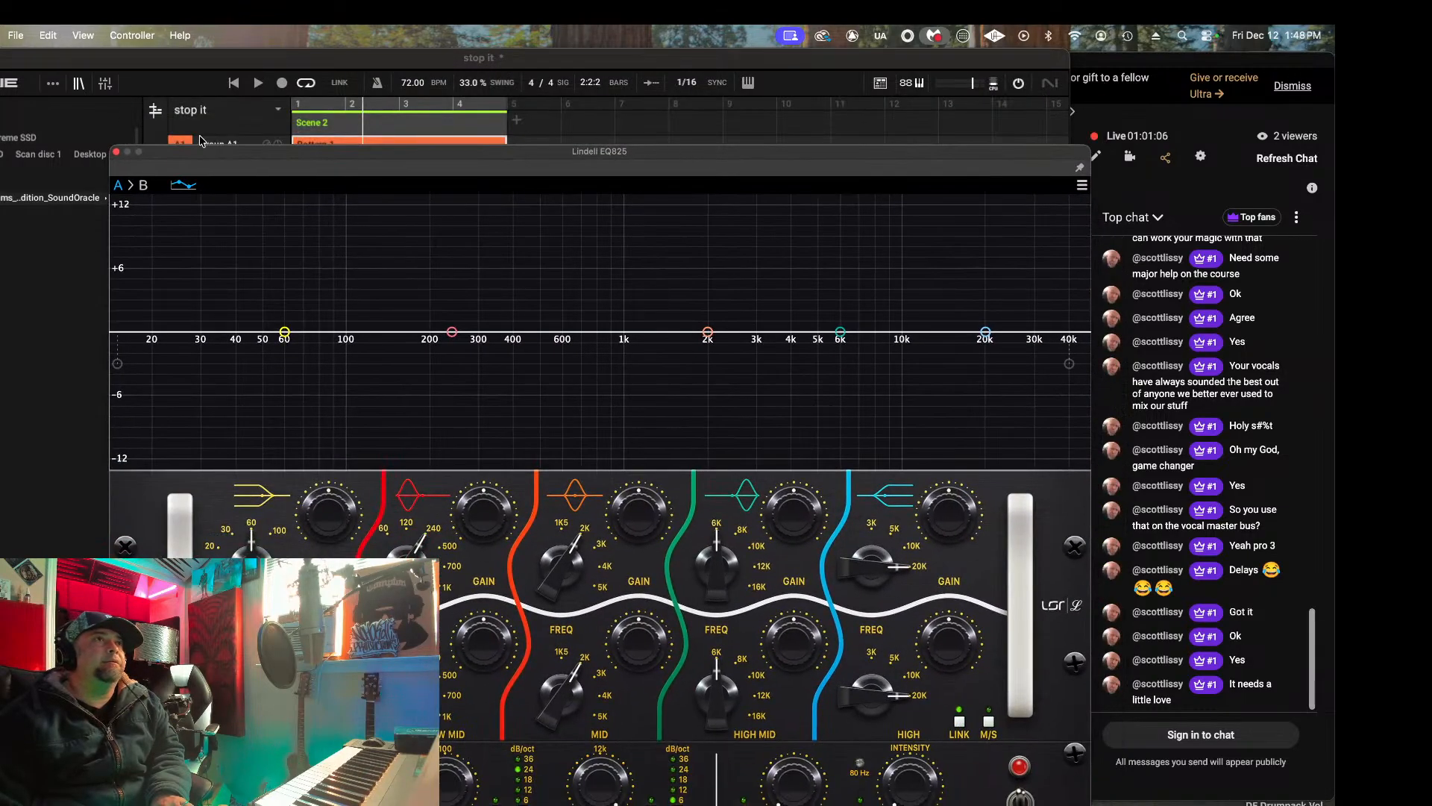
{"action": "left_click_drag", "start_coordinate": [204, 150], "coordinate": [205, 170]}
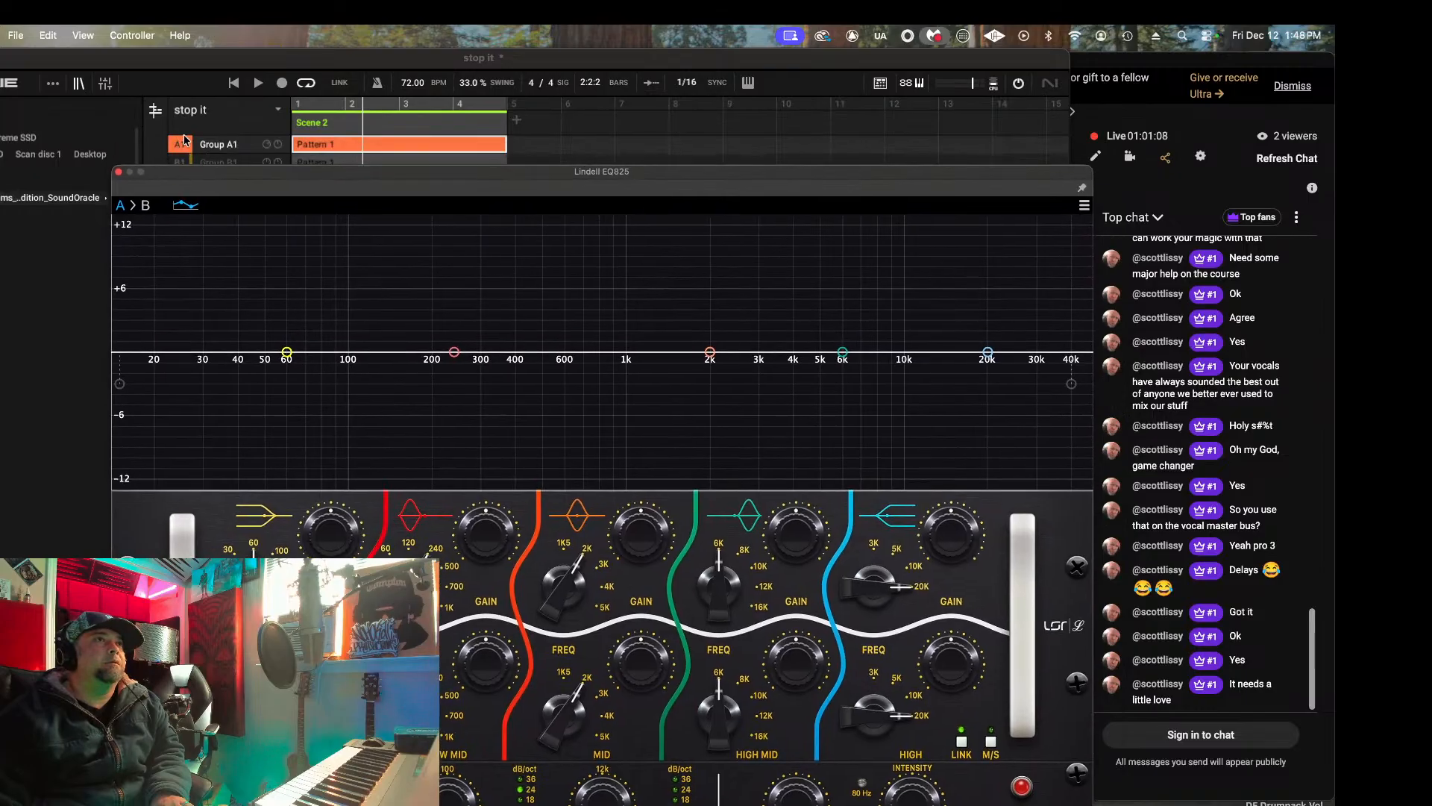
{"action": "right_click", "coordinate": [182, 145]}
{"action": "right_click", "coordinate": [182, 146]}
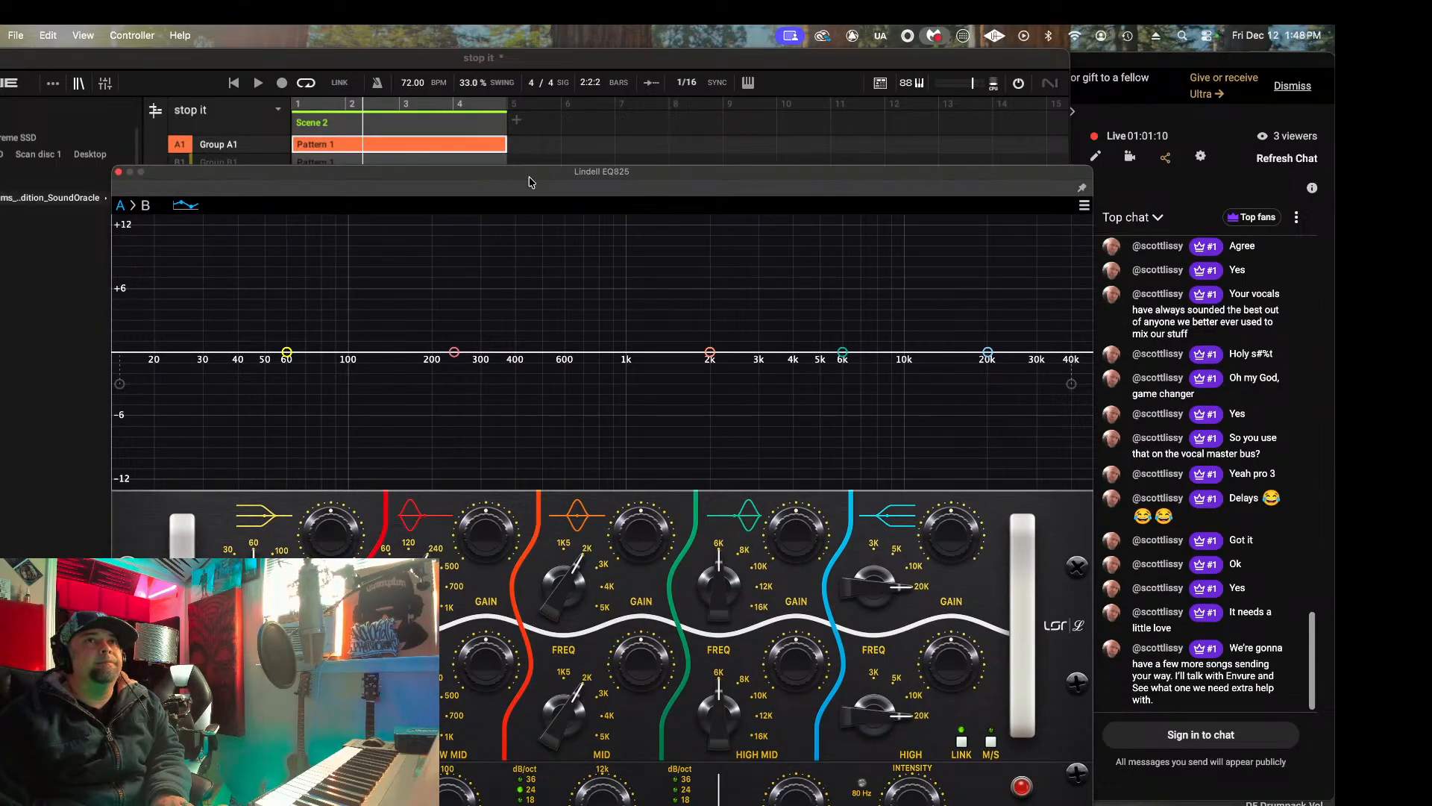
{"action": "left_click_drag", "start_coordinate": [528, 178], "coordinate": [483, 122]}
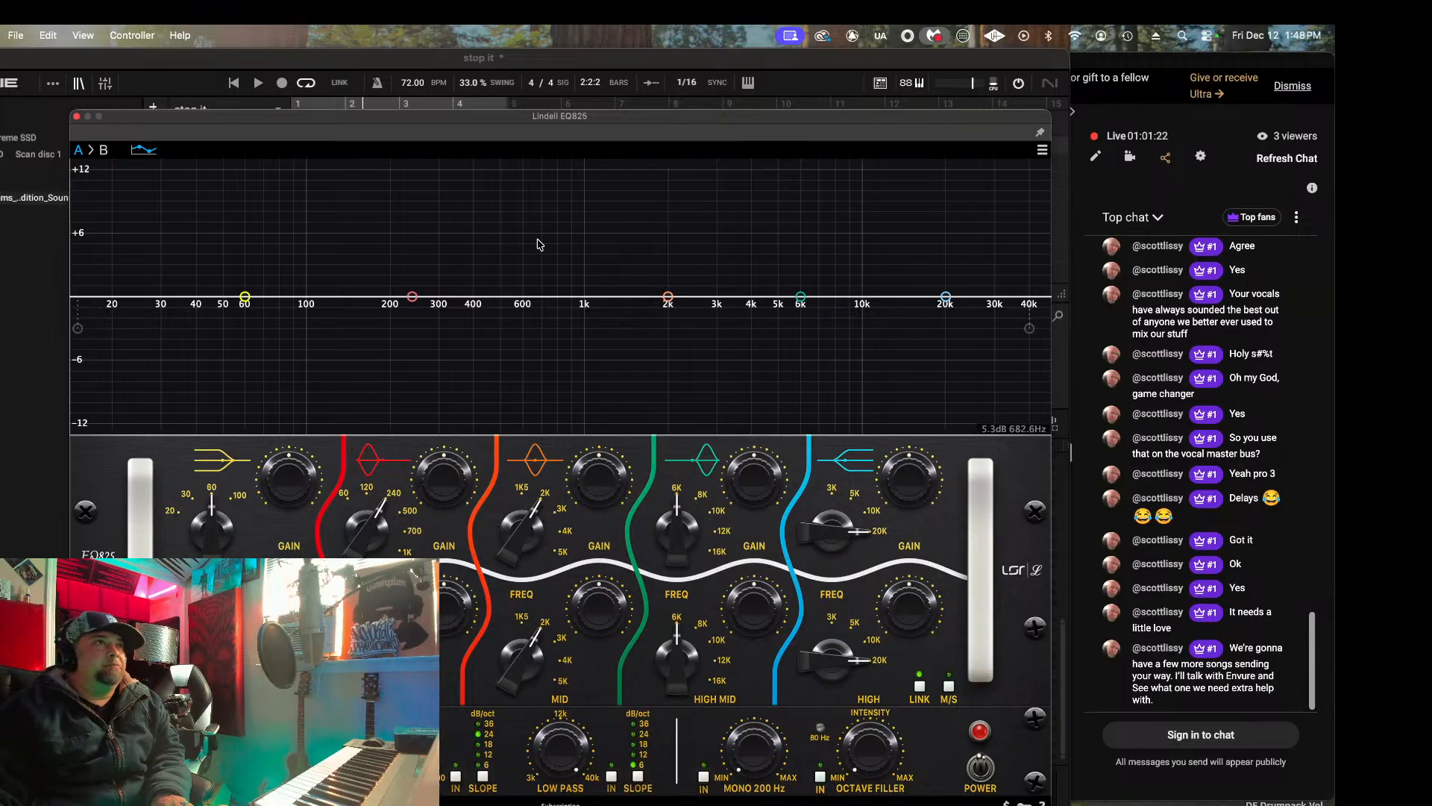
{"action": "left_click_drag", "start_coordinate": [411, 120], "coordinate": [363, 73]}
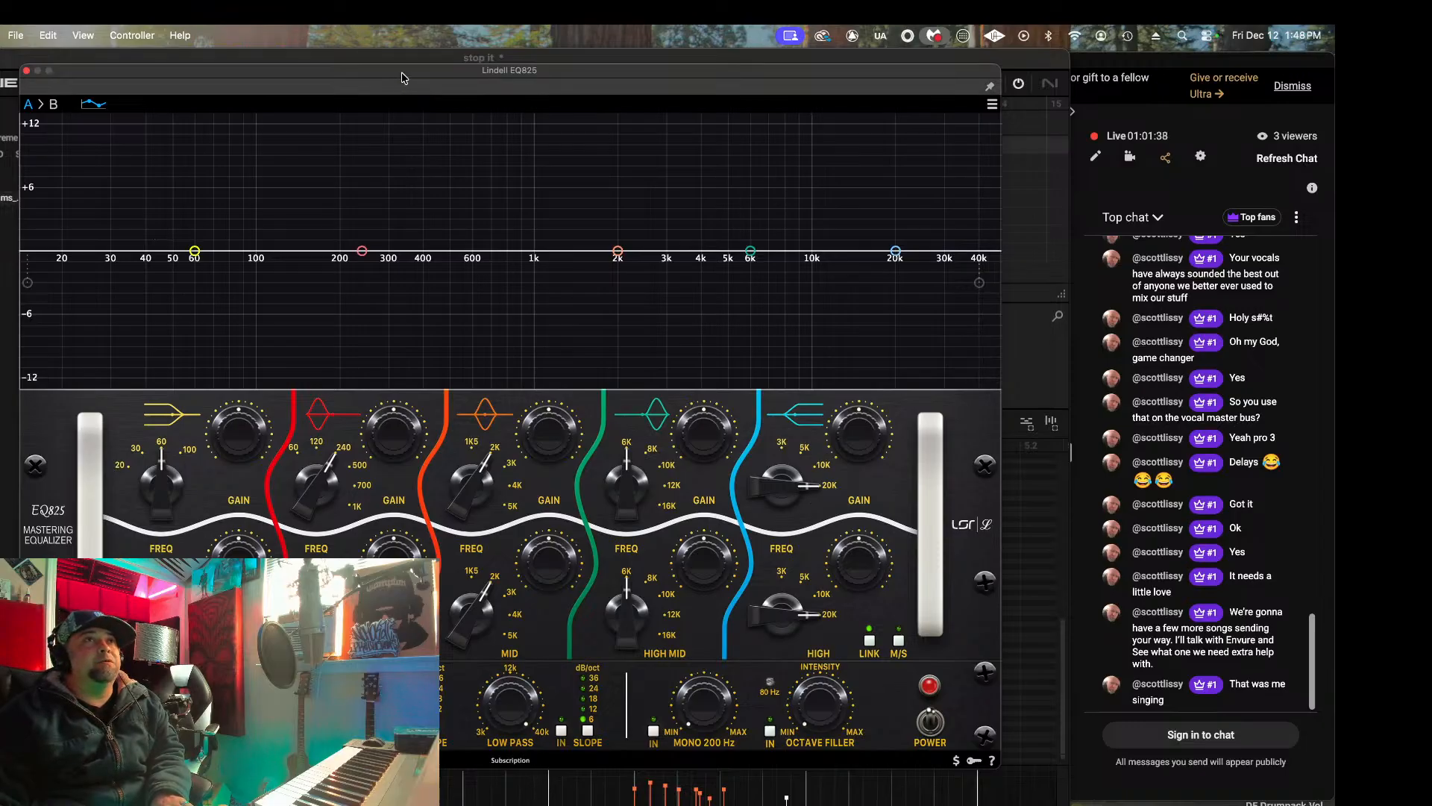
{"action": "left_click_drag", "start_coordinate": [401, 78], "coordinate": [403, 168]}
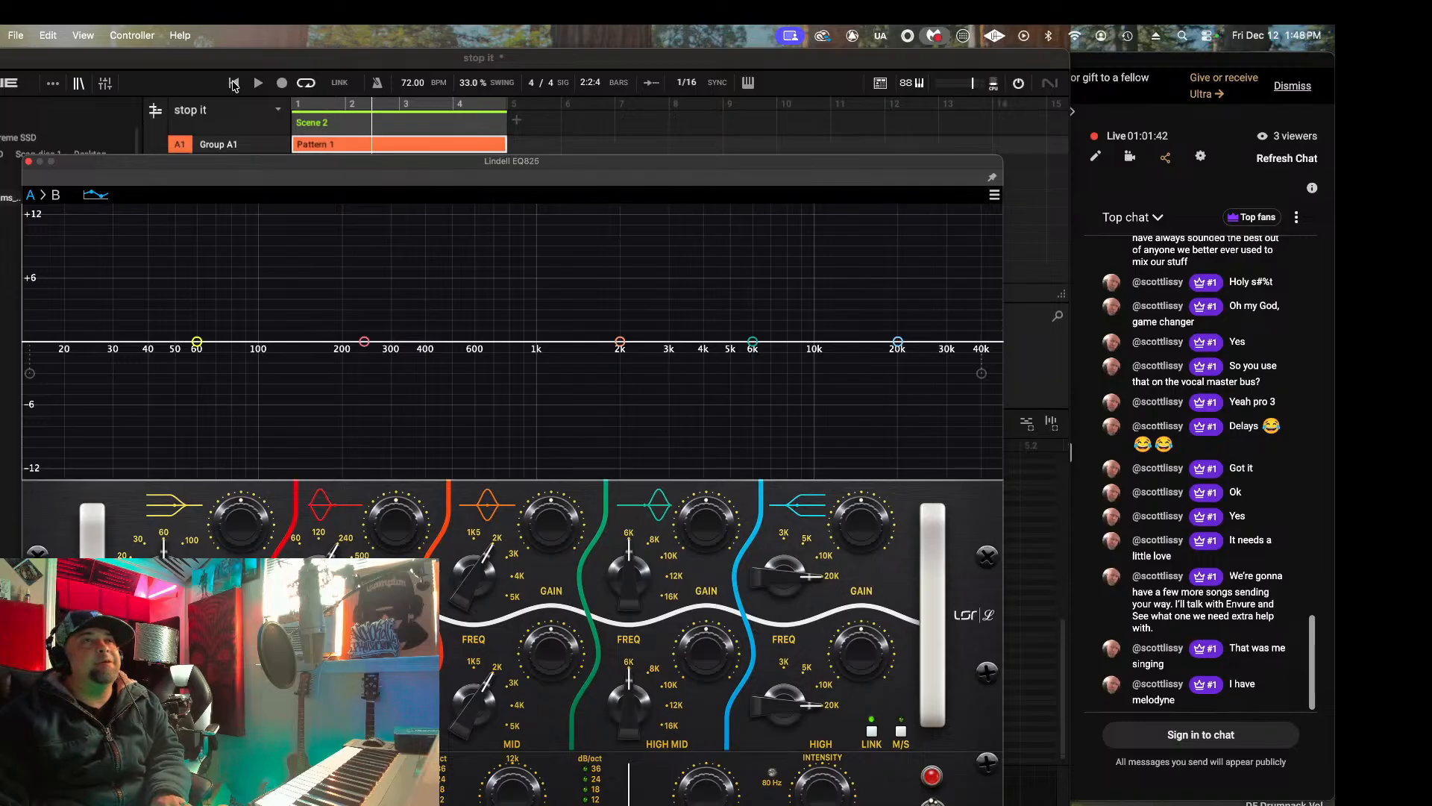
{"action": "left_click", "coordinate": [234, 84]}
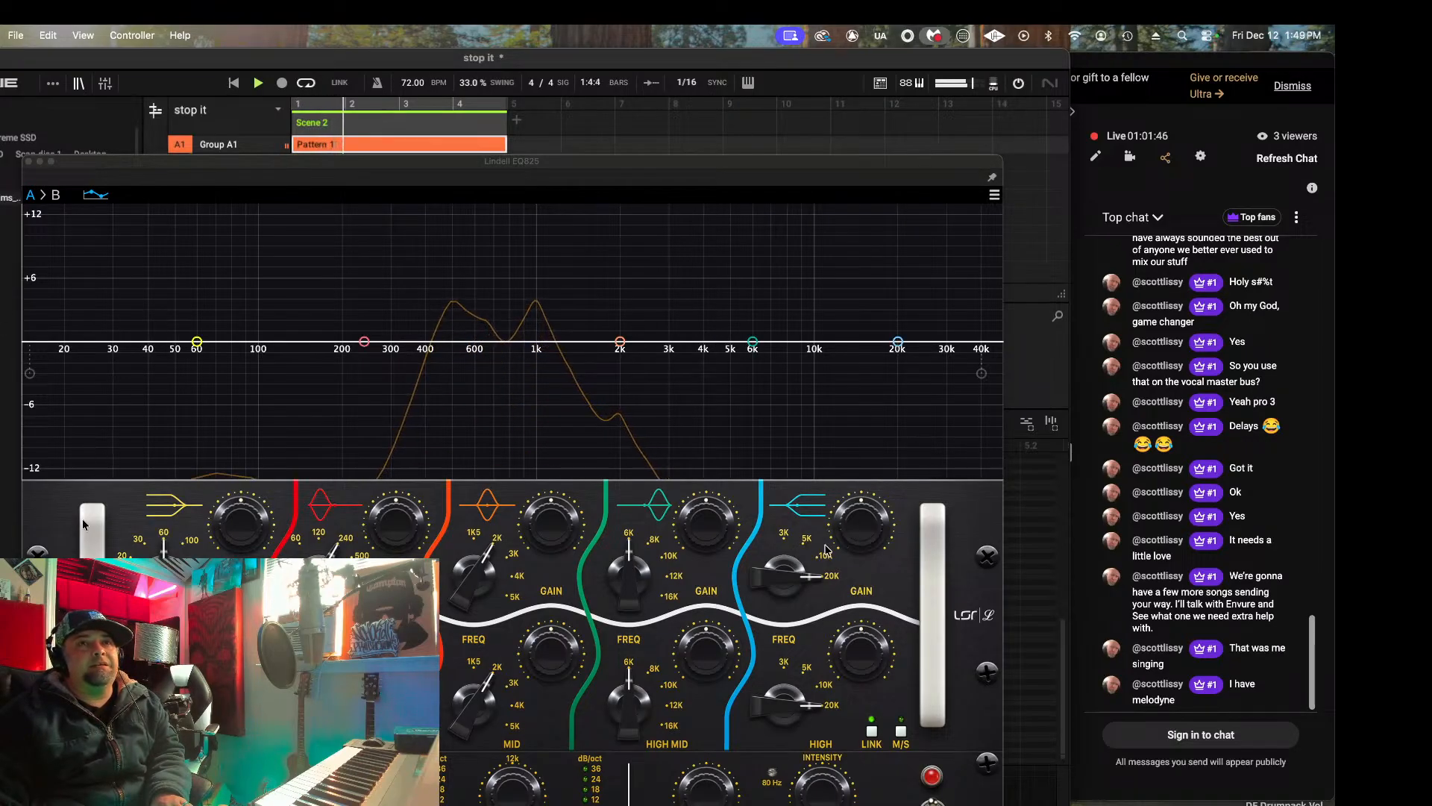
{"action": "left_click_drag", "start_coordinate": [862, 532], "coordinate": [836, 425]}
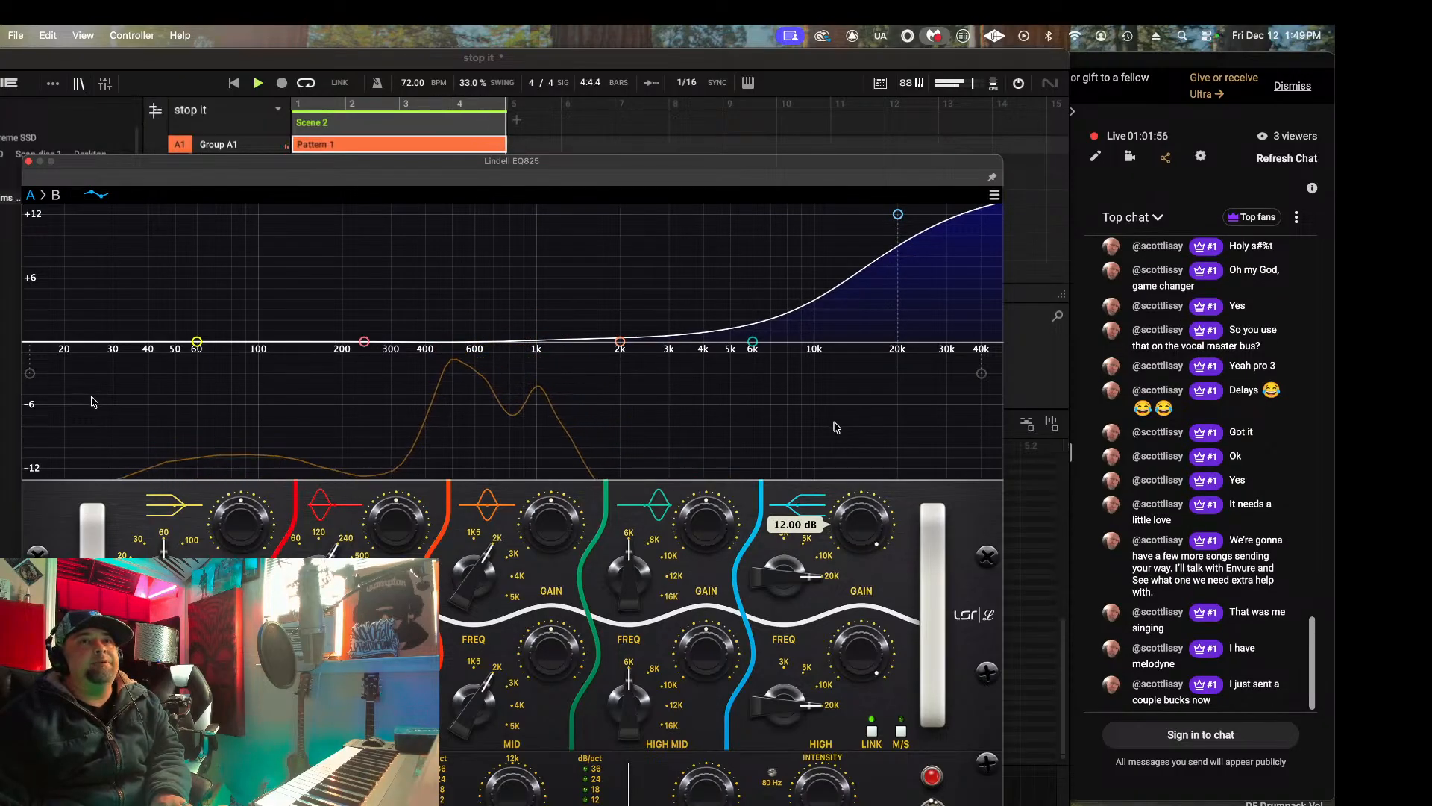
{"action": "left_click_drag", "start_coordinate": [836, 426], "coordinate": [835, 498]}
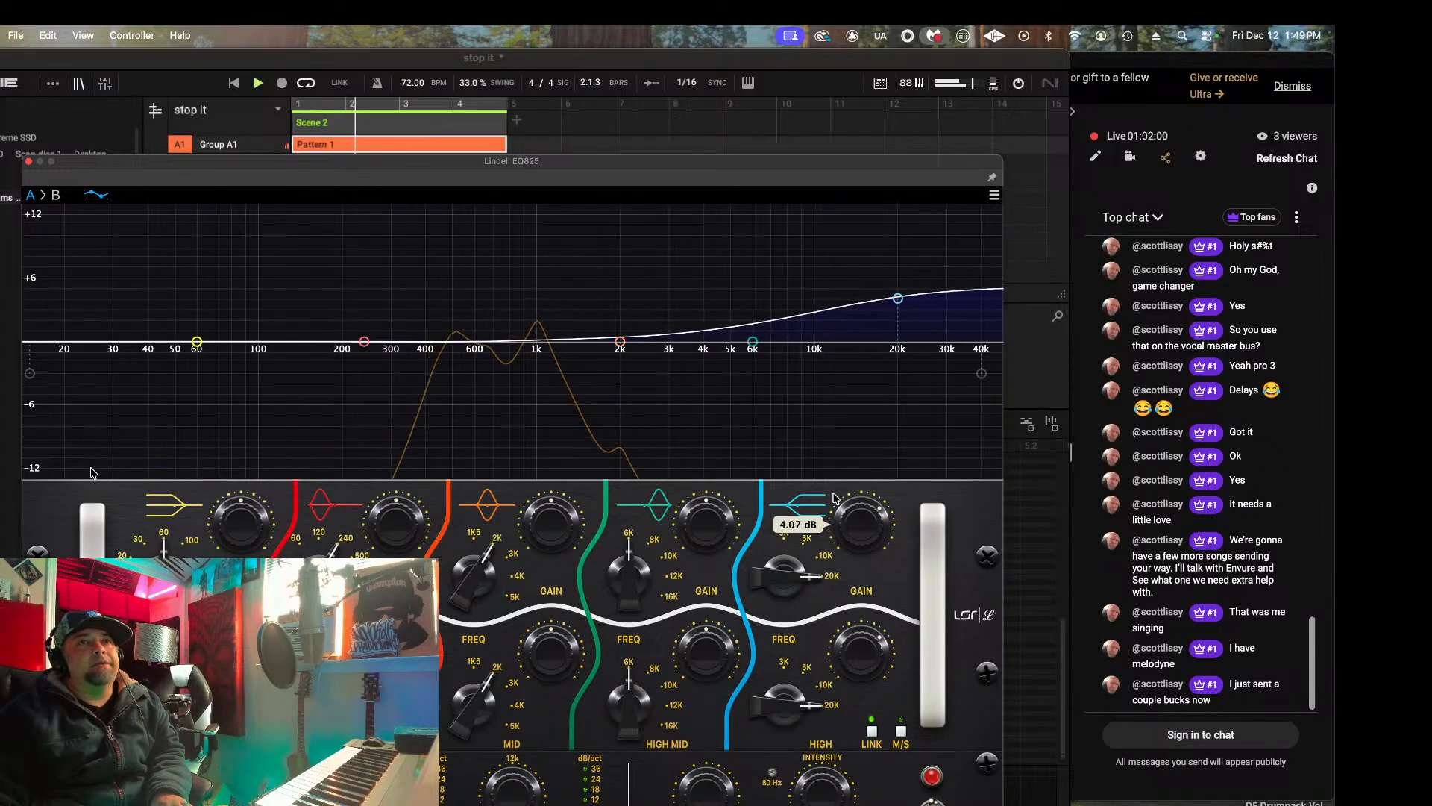
{"action": "left_click", "coordinate": [30, 162]}
Step: Add SSL's DeEss after Lindell EQ825 on Group A1's Bandpass Keys sound and open its interface
{"action": "left_click", "coordinate": [266, 377]}
{"action": "mouse_move", "coordinate": [331, 443]}
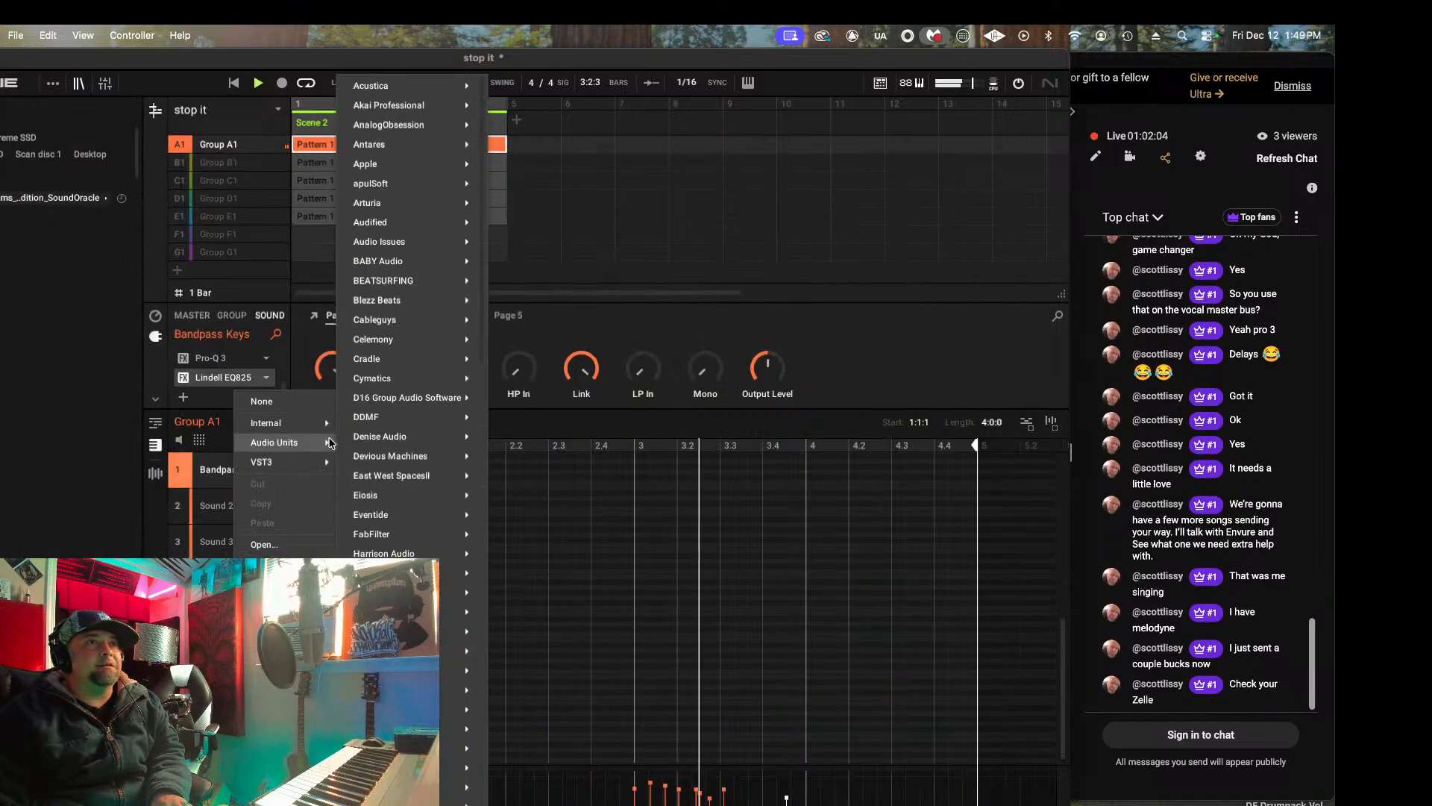
{"action": "scroll", "coordinate": [392, 668], "scroll_direction": "down", "scroll_amount": 10}
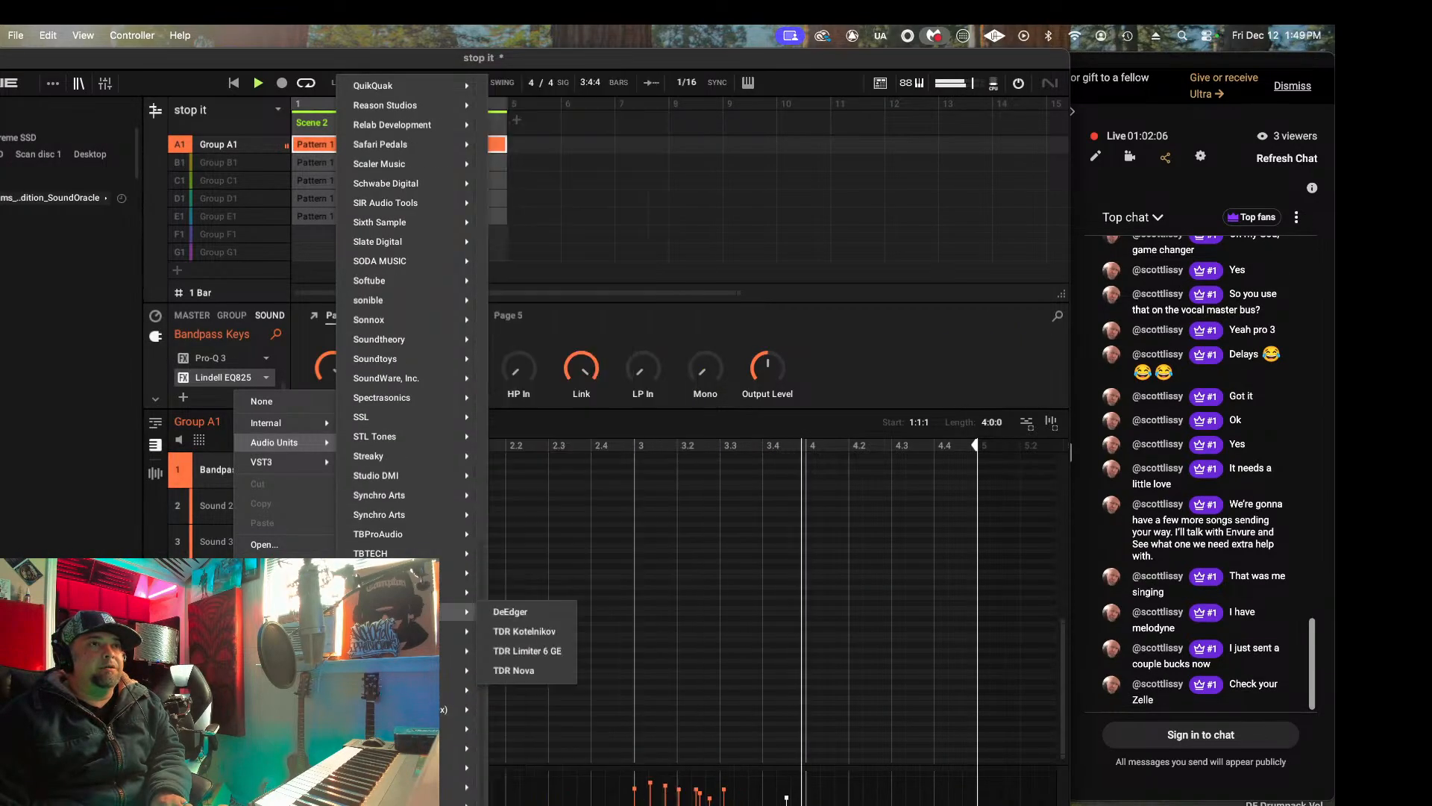
{"action": "mouse_move", "coordinate": [403, 417]}
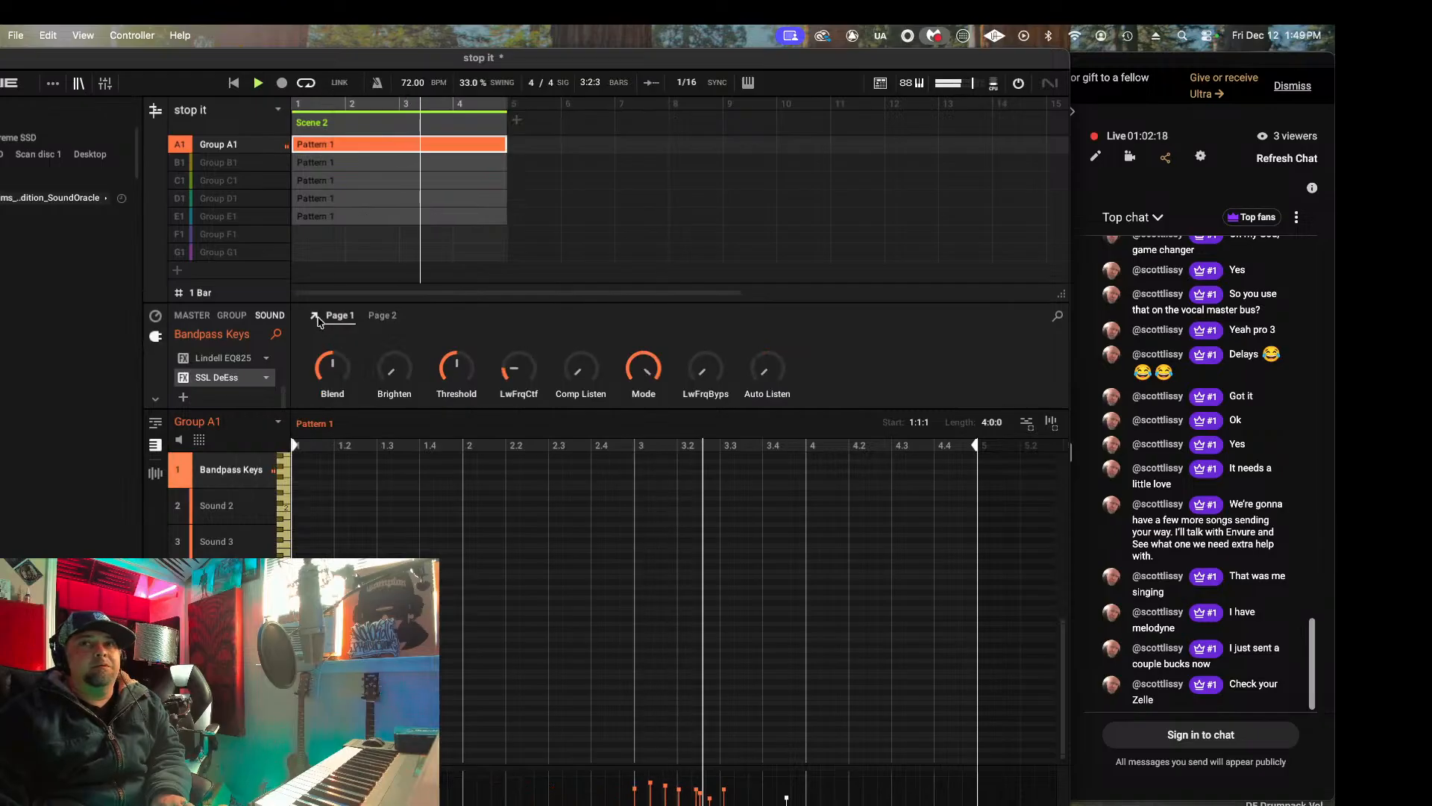
{"action": "left_click", "coordinate": [317, 320]}
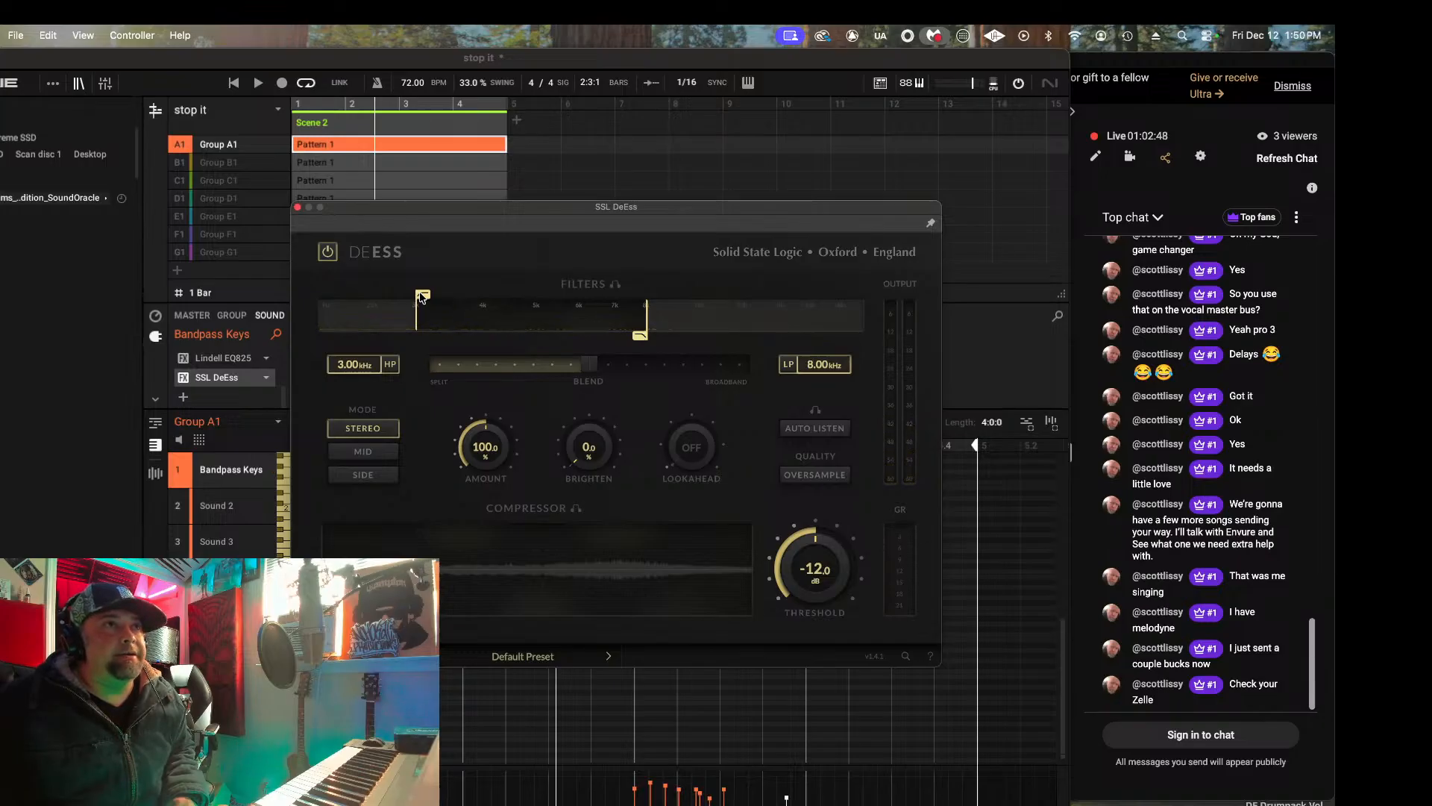
Step: Set the DeEss filter range with the high-pass at 3.99 kHz and the low-pass at 9.99 kHz
{"action": "left_click_drag", "start_coordinate": [420, 297], "coordinate": [488, 302]}
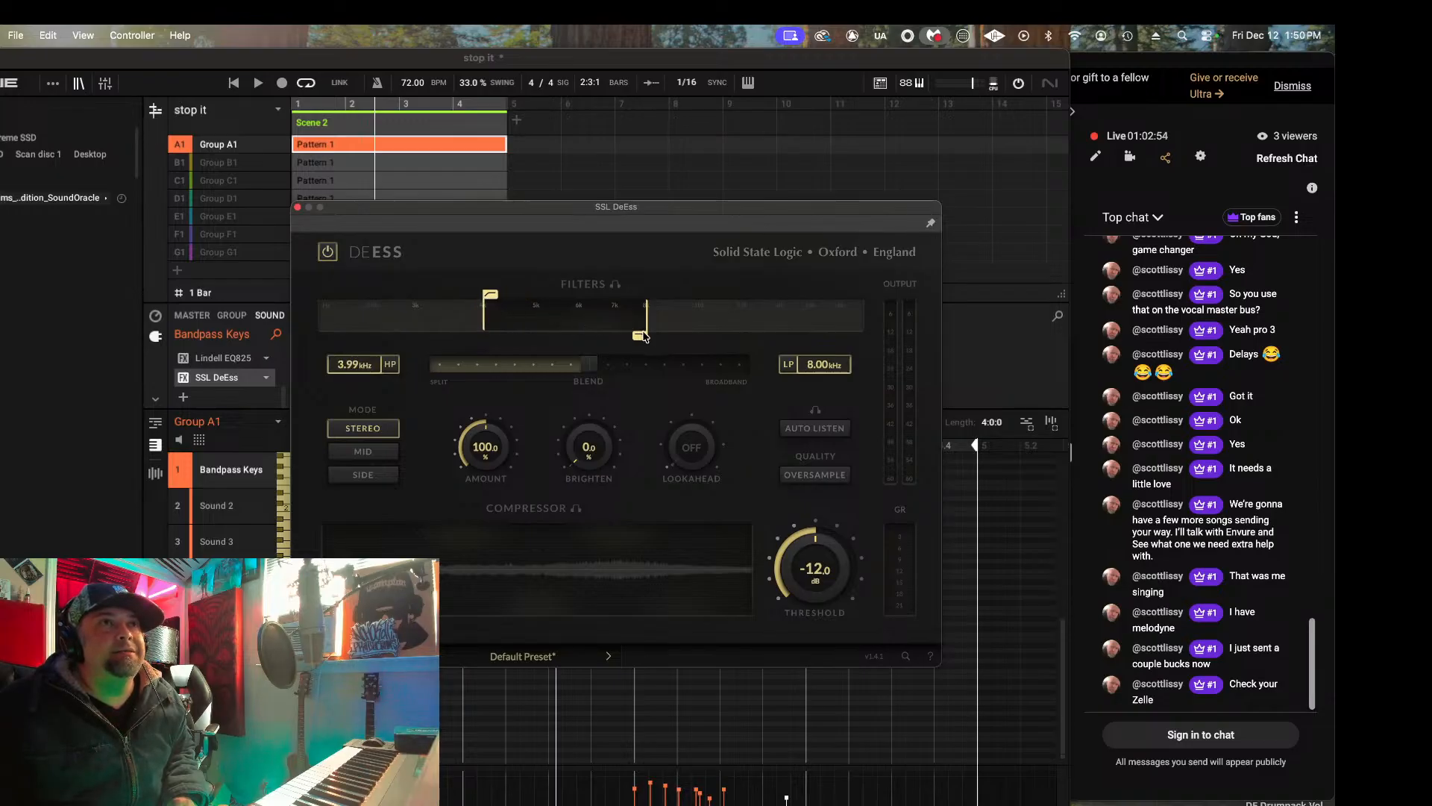
{"action": "left_click_drag", "start_coordinate": [643, 337], "coordinate": [680, 341]}
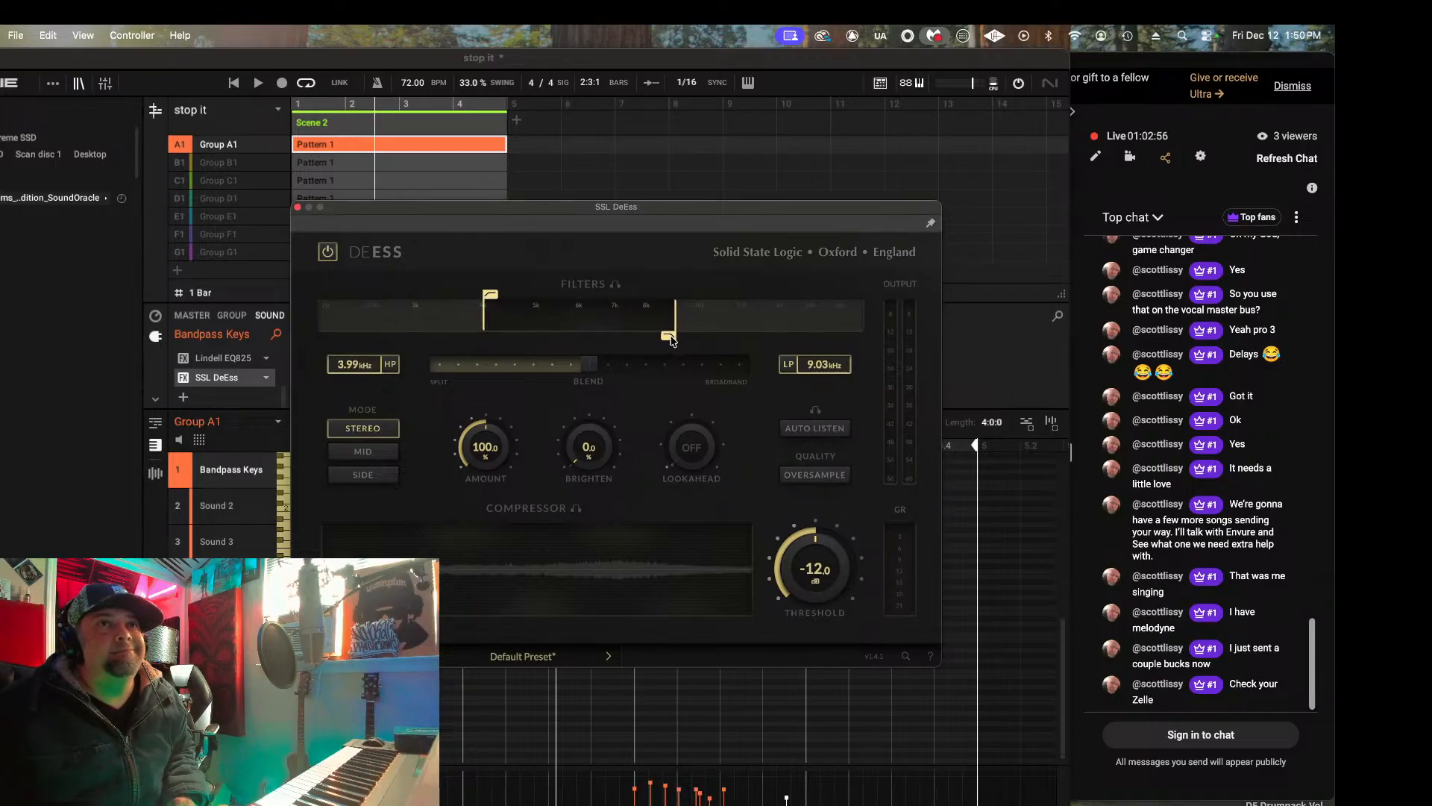
{"action": "left_click_drag", "start_coordinate": [668, 340], "coordinate": [760, 340]}
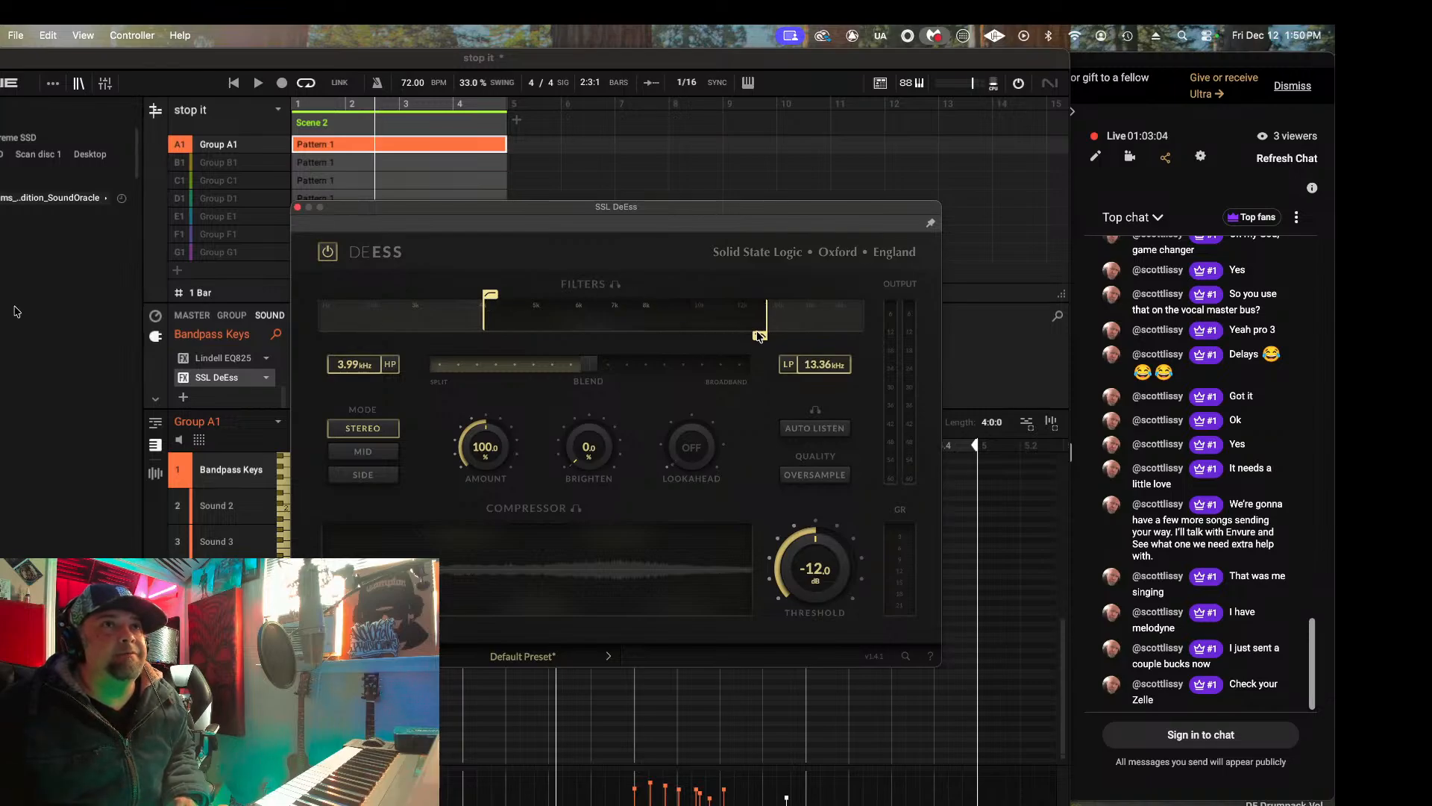
{"action": "left_click_drag", "start_coordinate": [759, 337], "coordinate": [693, 337]}
Step: During playback, lower the DeEss high-pass to 2.13 kHz and set Amount to 124.8% and Threshold to -21.7 dB
{"action": "key", "text": "space"}
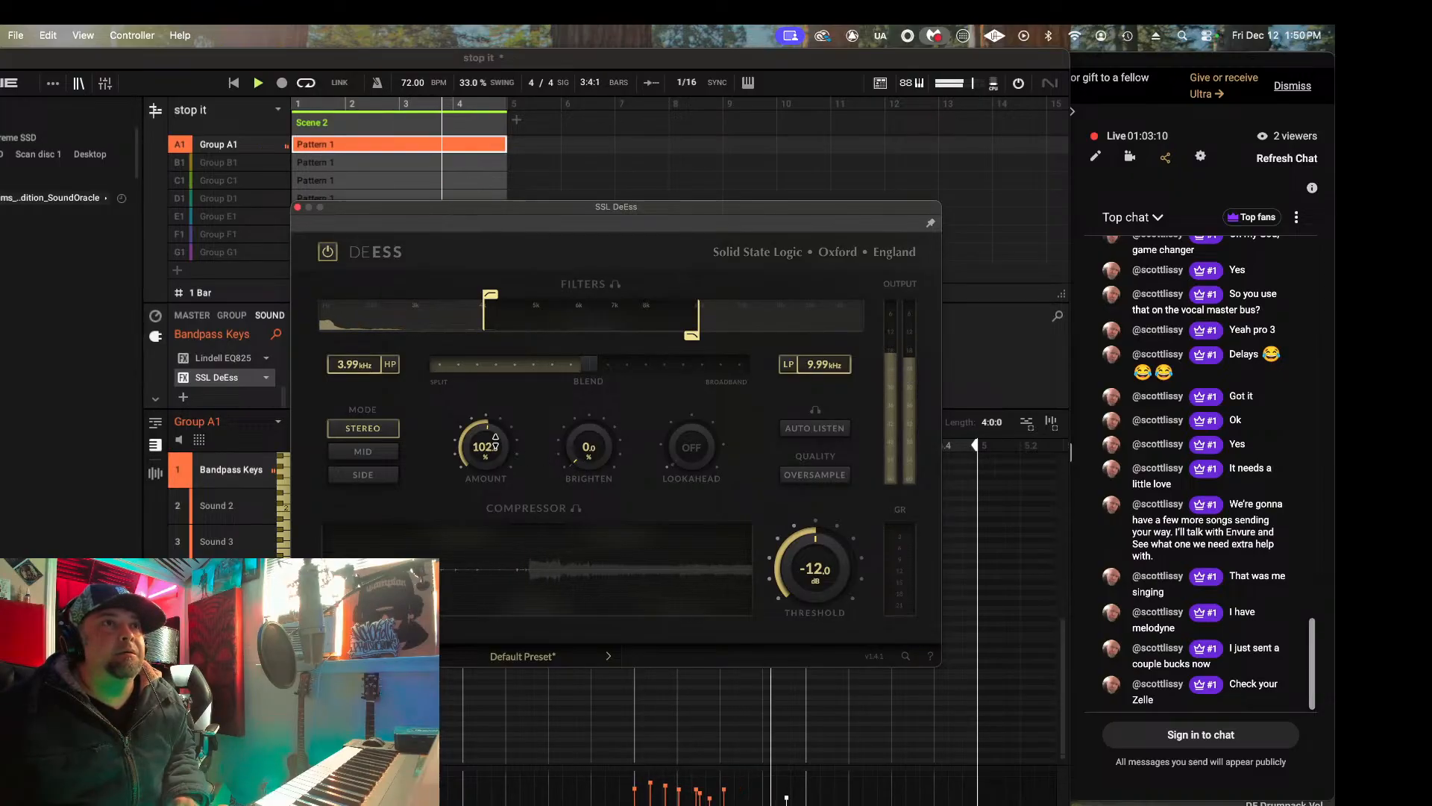
{"action": "left_click_drag", "start_coordinate": [493, 445], "coordinate": [493, 430]}
{"action": "left_click_drag", "start_coordinate": [834, 566], "coordinate": [821, 611]}
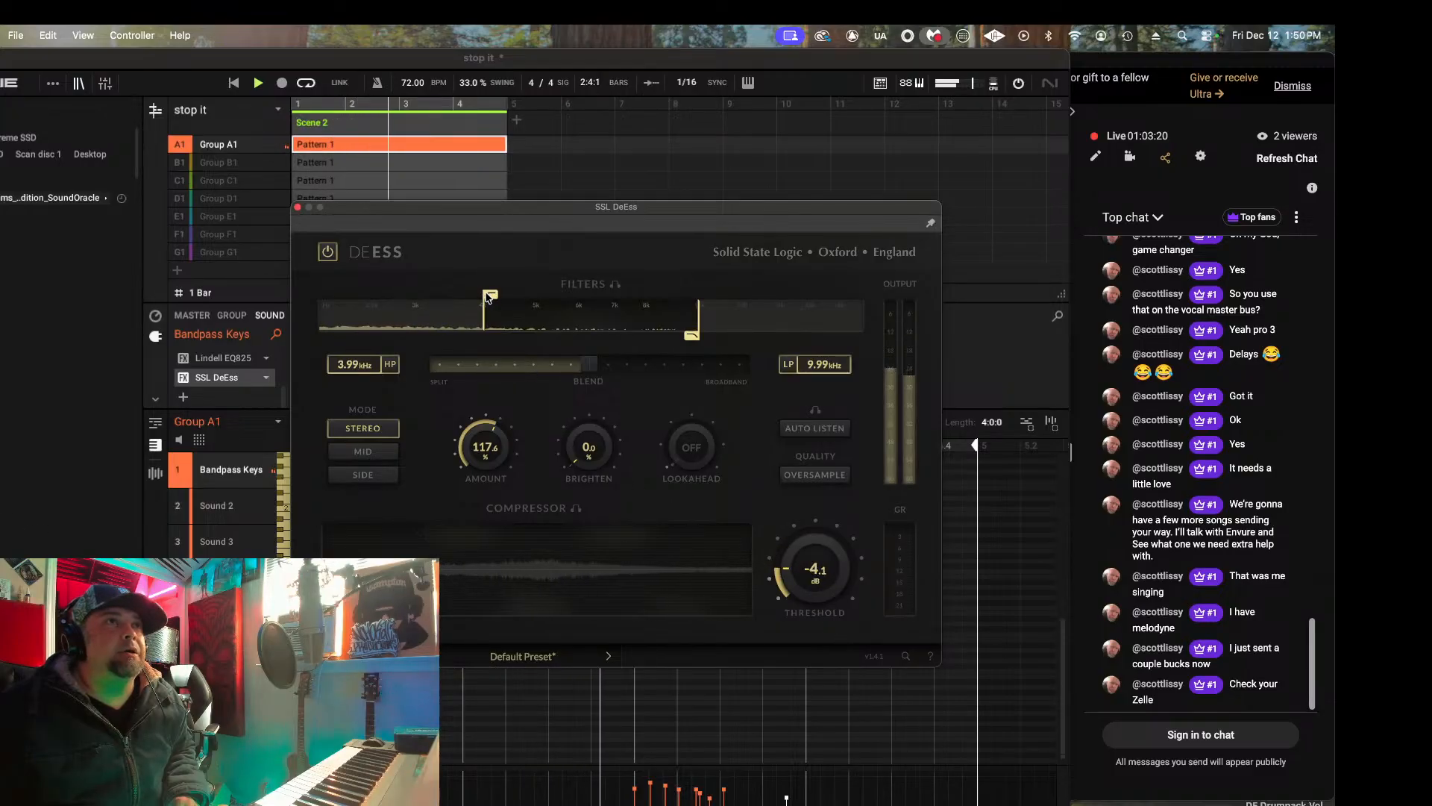
{"action": "left_click_drag", "start_coordinate": [501, 300], "coordinate": [333, 301]}
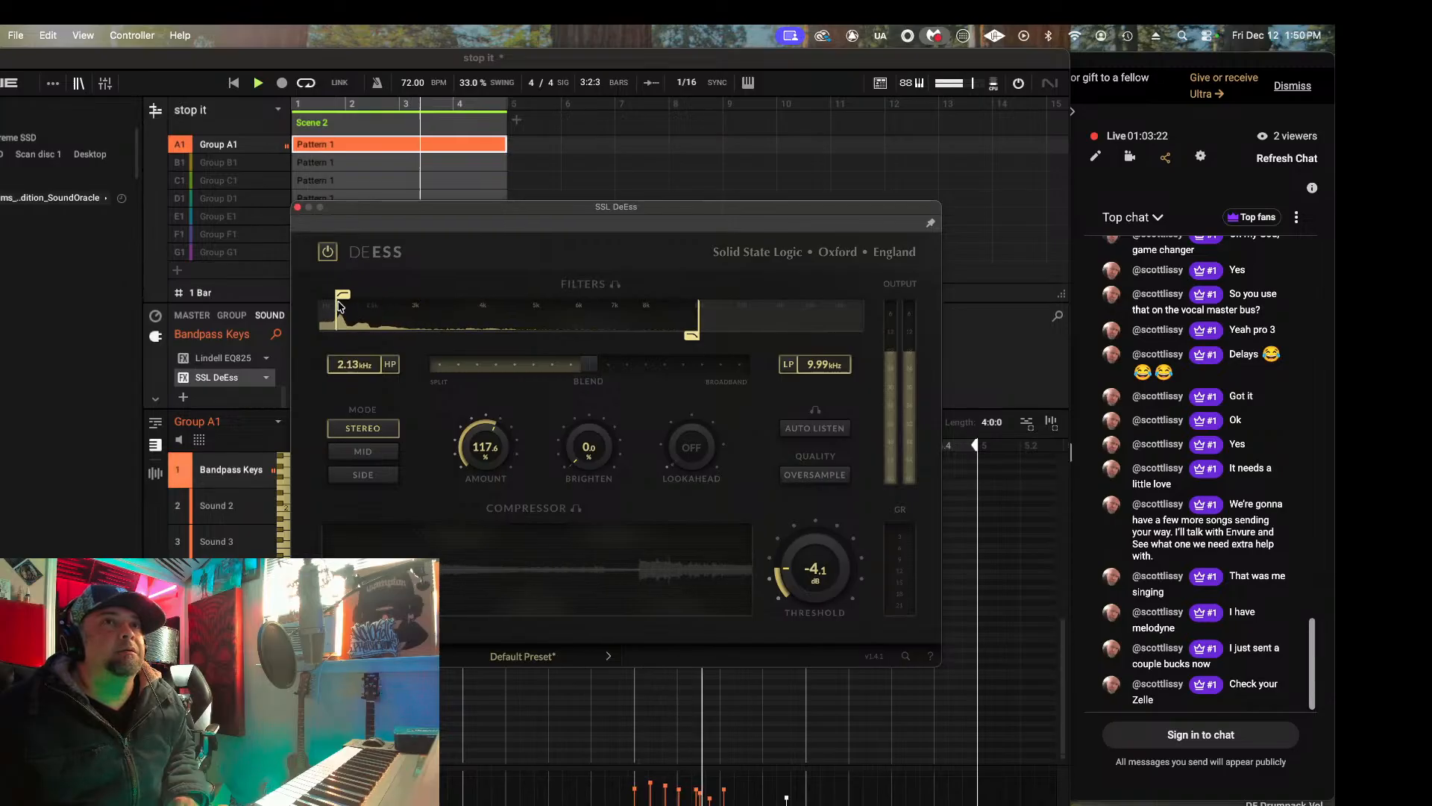
{"action": "left_click_drag", "start_coordinate": [490, 452], "coordinate": [490, 446]}
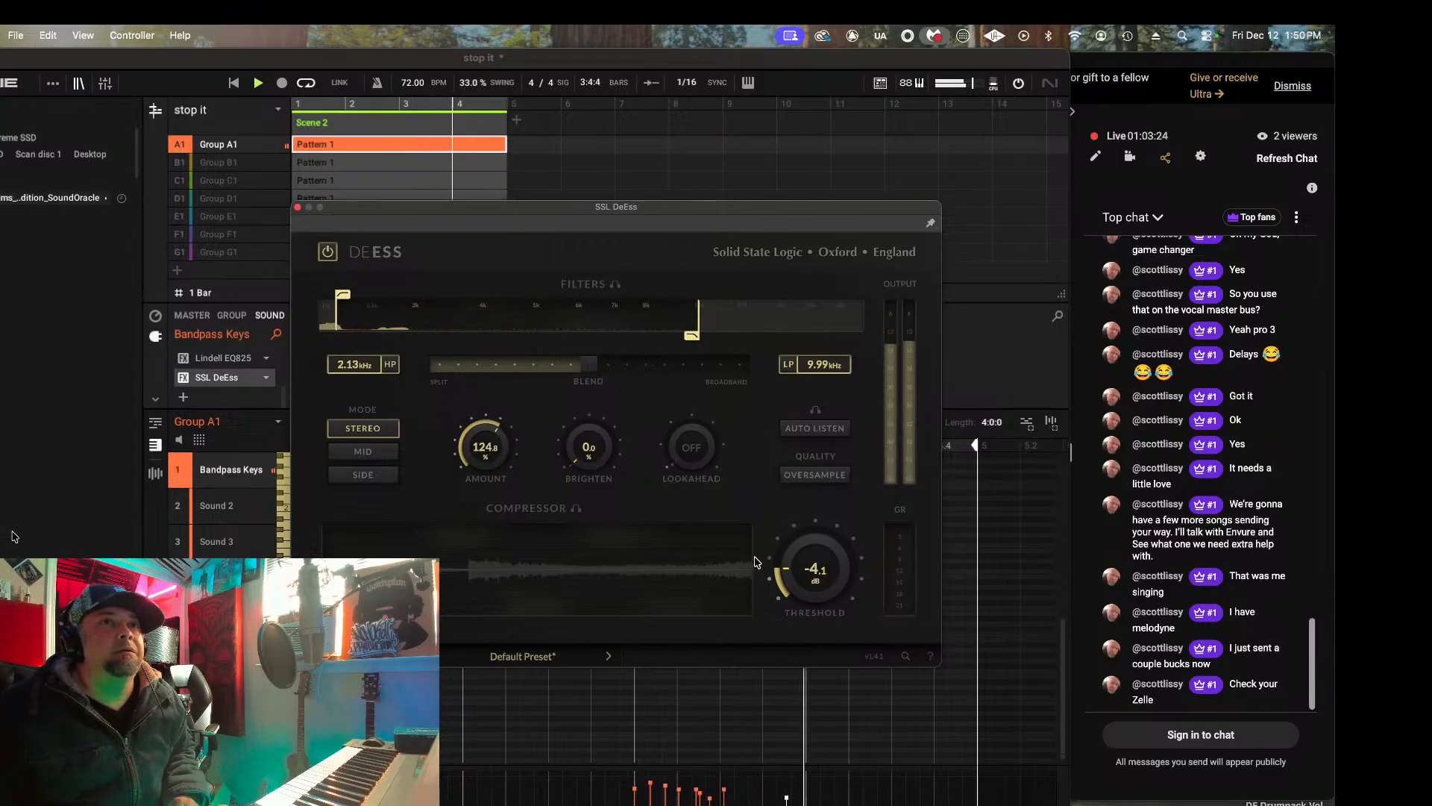
{"action": "left_click_drag", "start_coordinate": [815, 568], "coordinate": [822, 454]}
{"action": "key", "text": "space"}
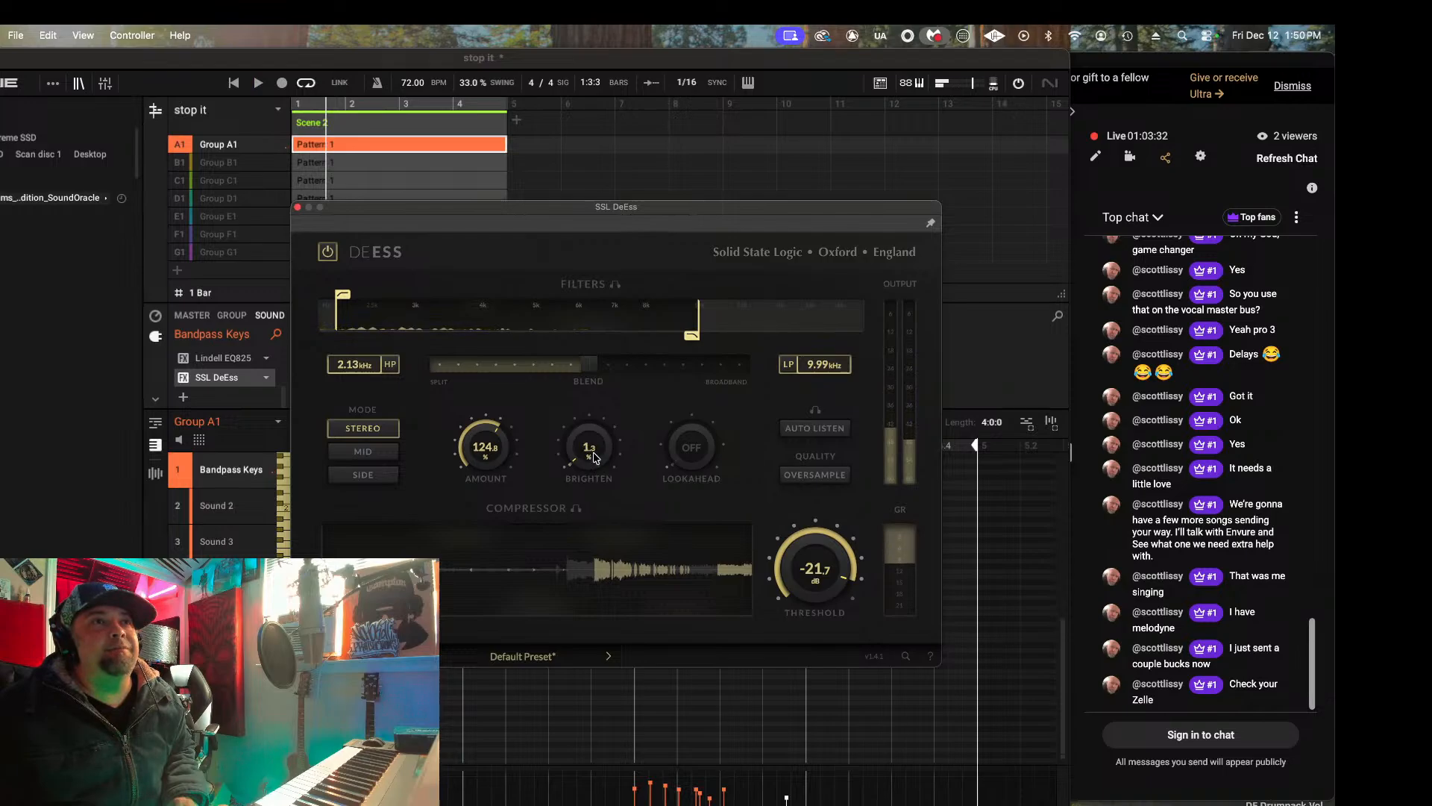
Step: Set the DeEss Brighten amount to 8.1% and close the plugin window
{"action": "left_click_drag", "start_coordinate": [594, 460], "coordinate": [595, 441]}
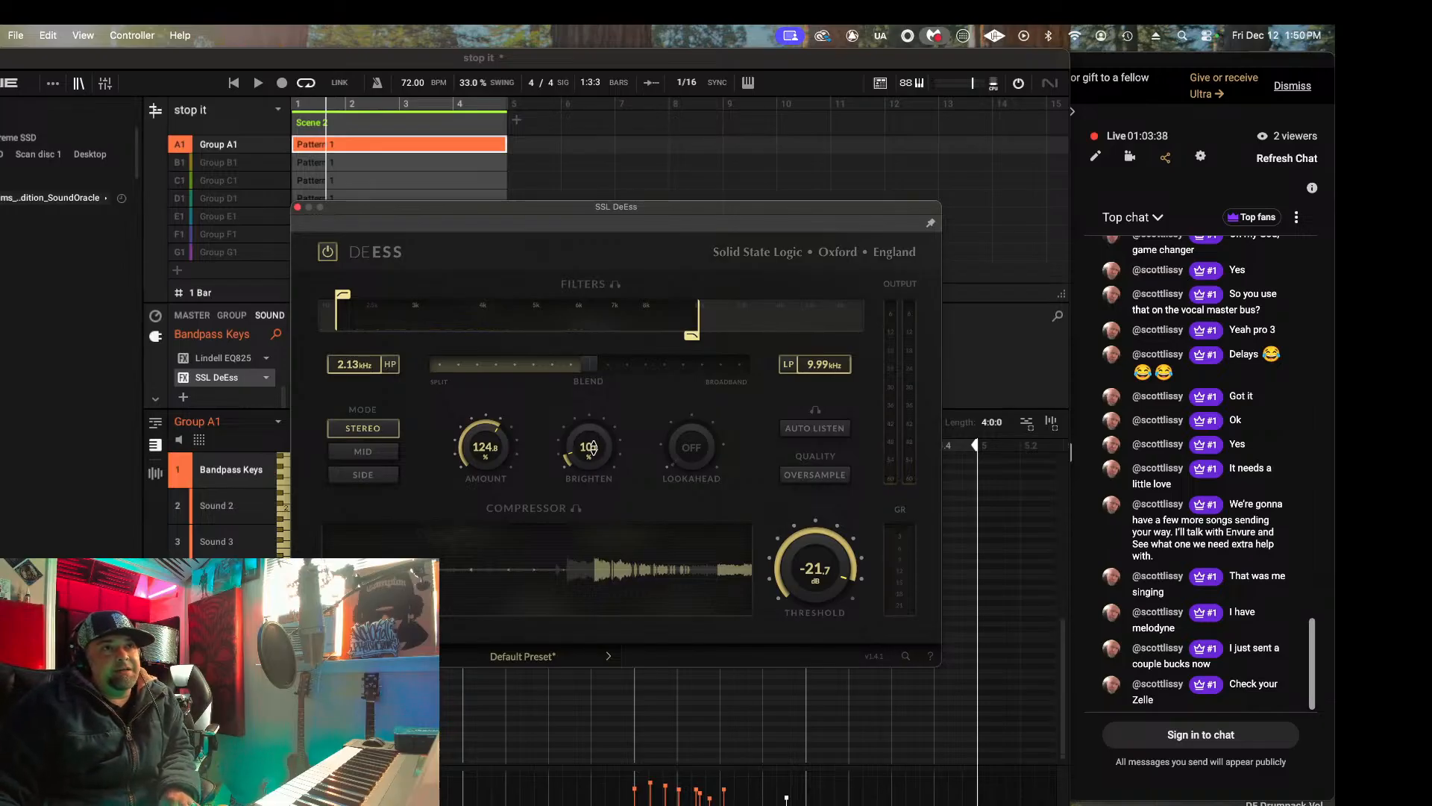
{"action": "left_click_drag", "start_coordinate": [590, 448], "coordinate": [590, 447]}
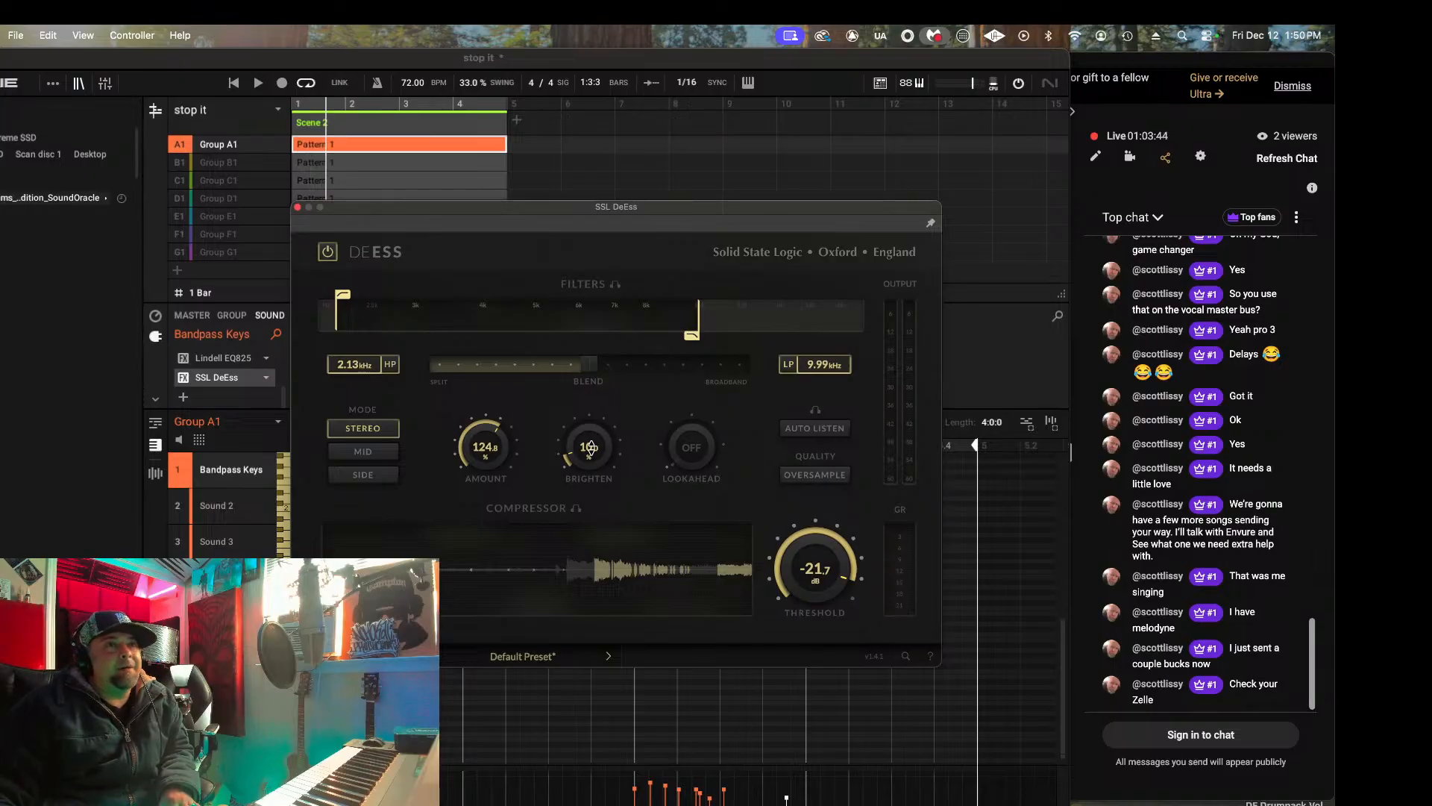
{"action": "left_click_drag", "start_coordinate": [590, 448], "coordinate": [590, 455]}
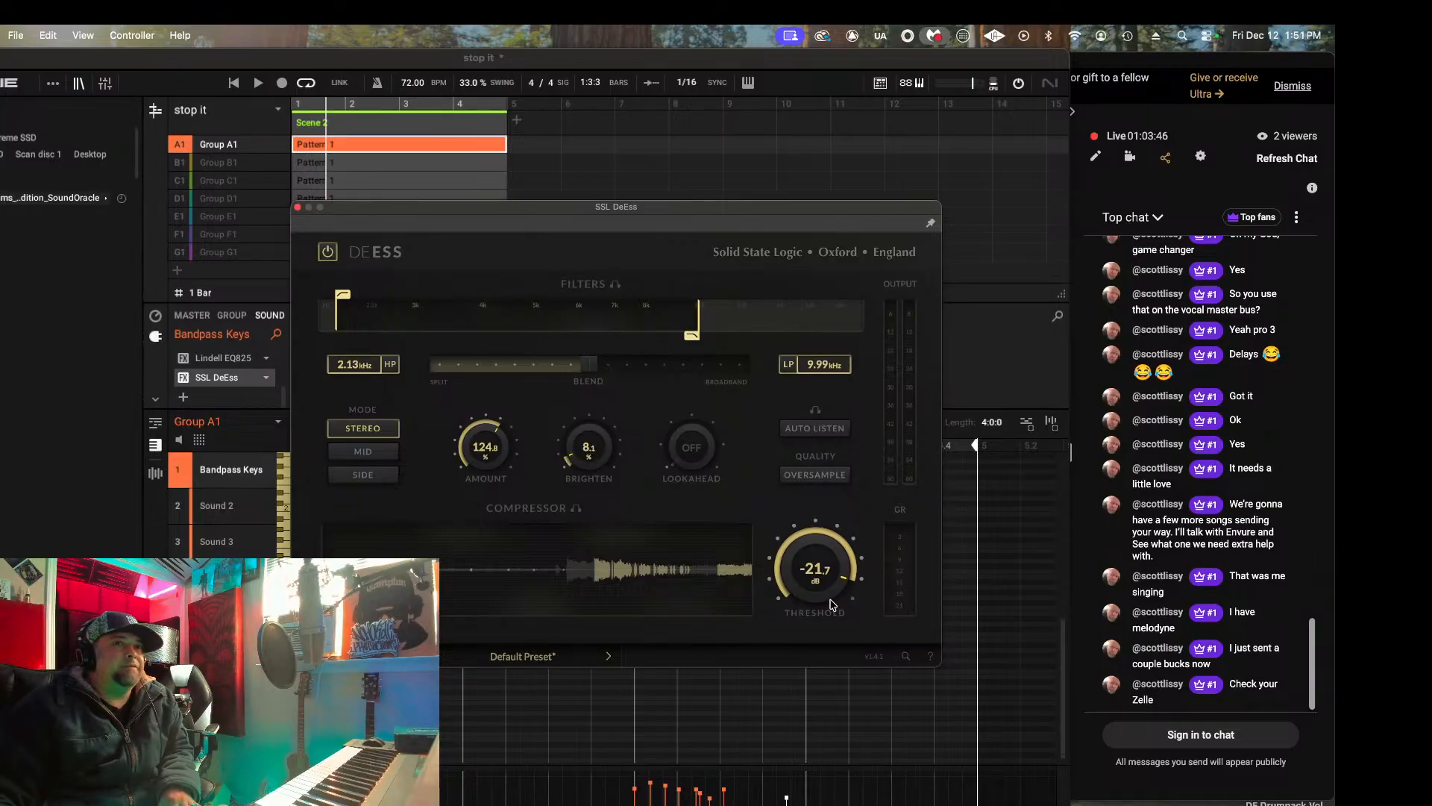
{"action": "left_click", "coordinate": [297, 207]}
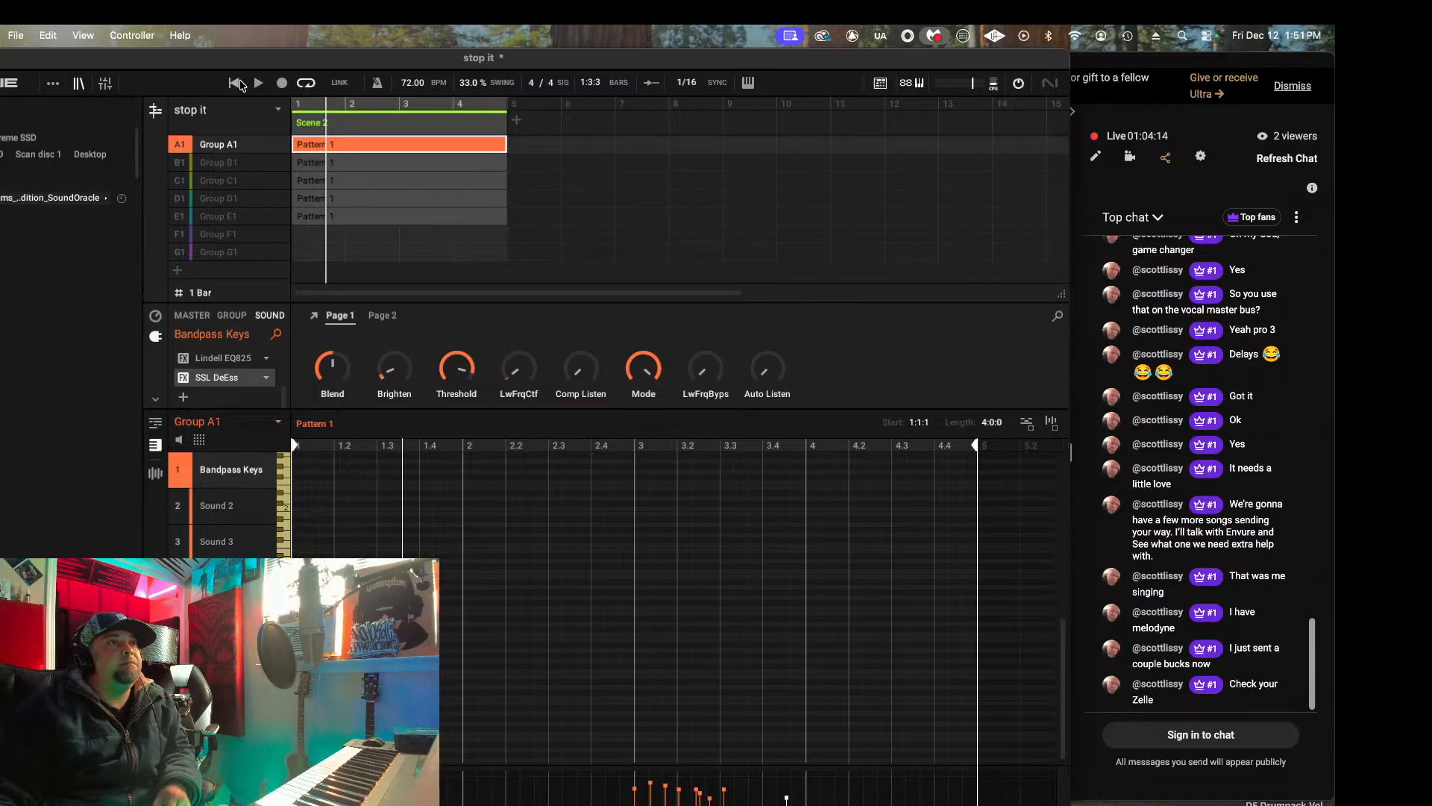
Step: Add the UADx Capitol Mastering Compressor after SSL DeEss on the Bandpass Keys sound and open its interface
{"action": "left_click", "coordinate": [232, 402]}
{"action": "mouse_move", "coordinate": [284, 469]}
{"action": "mouse_move", "coordinate": [455, 748]}
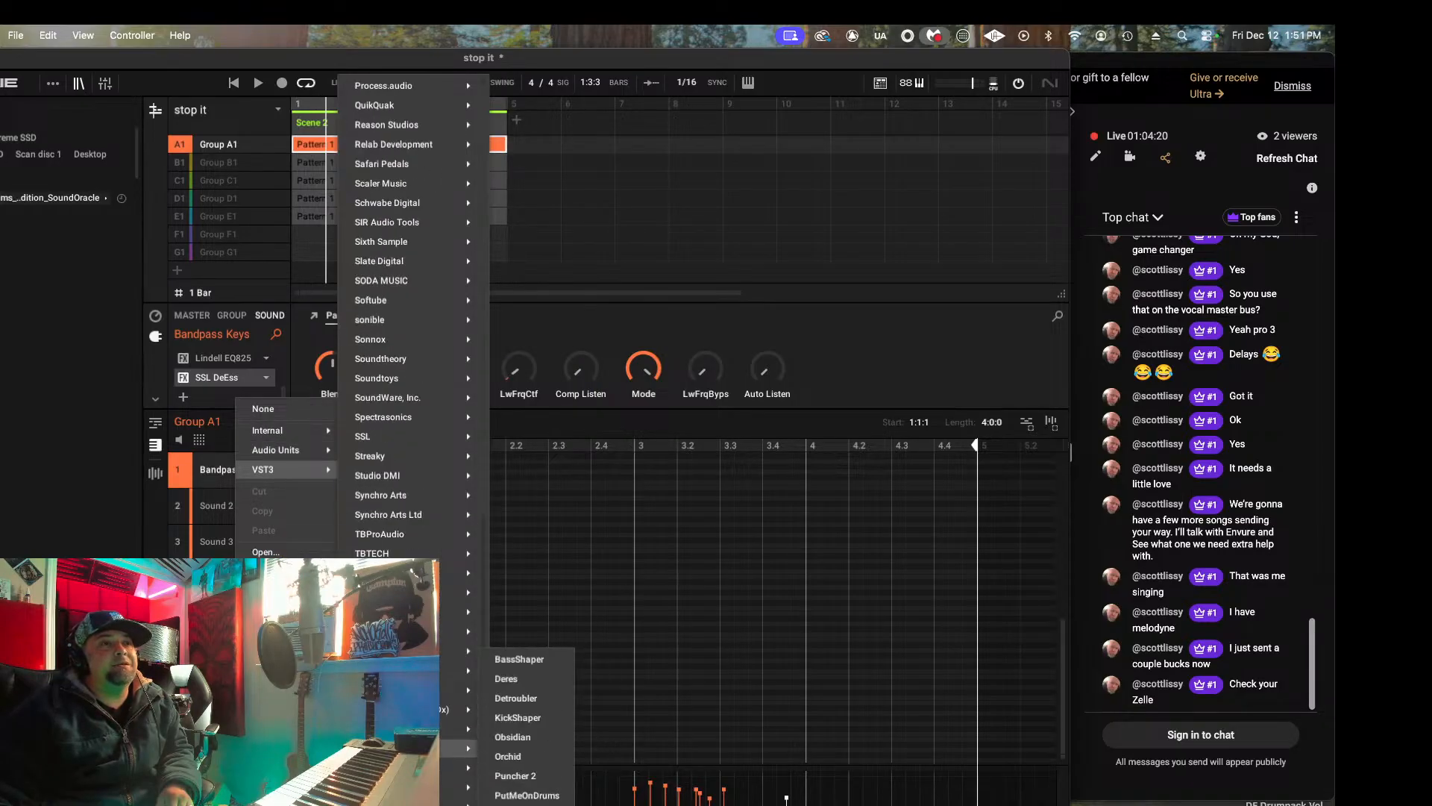
{"action": "mouse_move", "coordinate": [455, 787]}
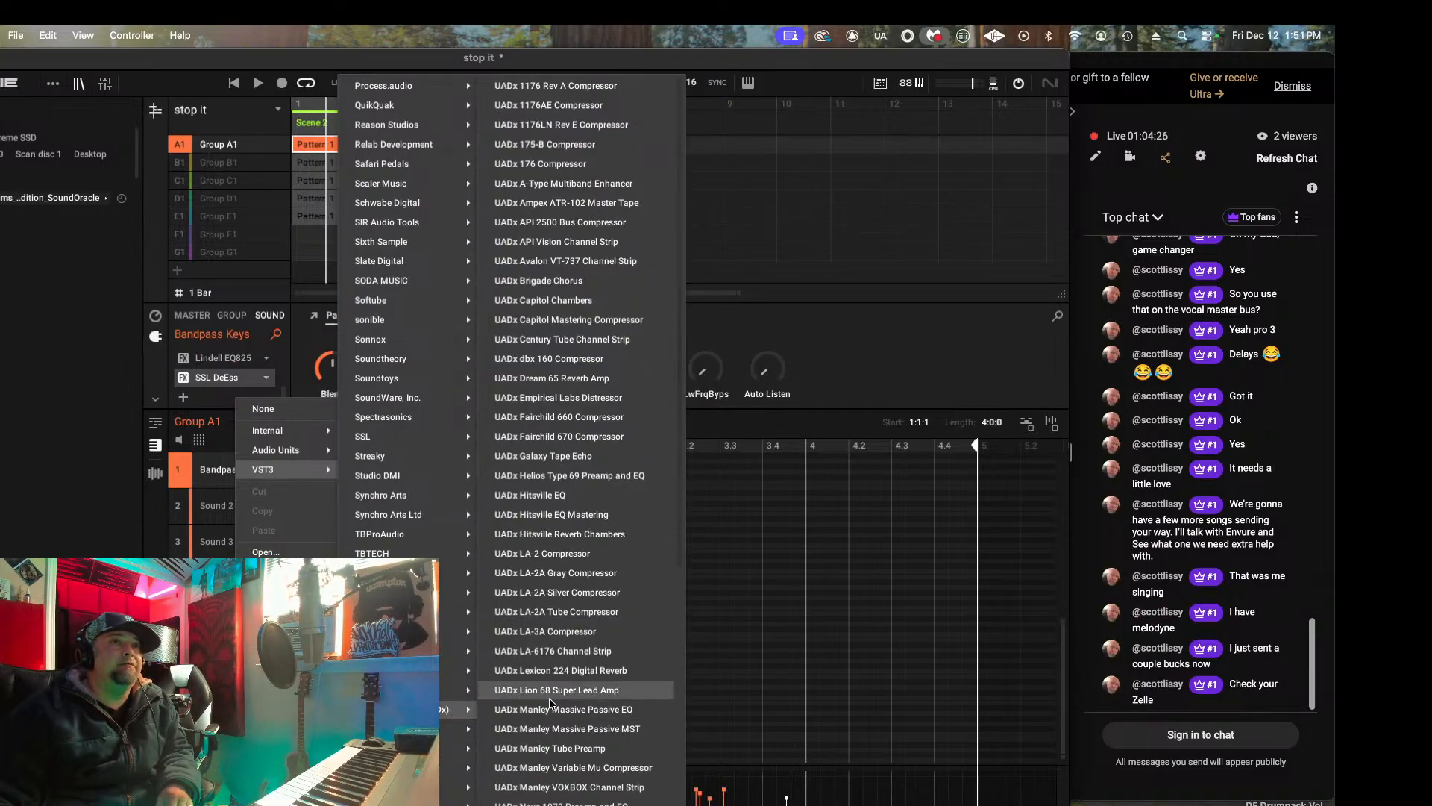
{"action": "left_click", "coordinate": [595, 323]}
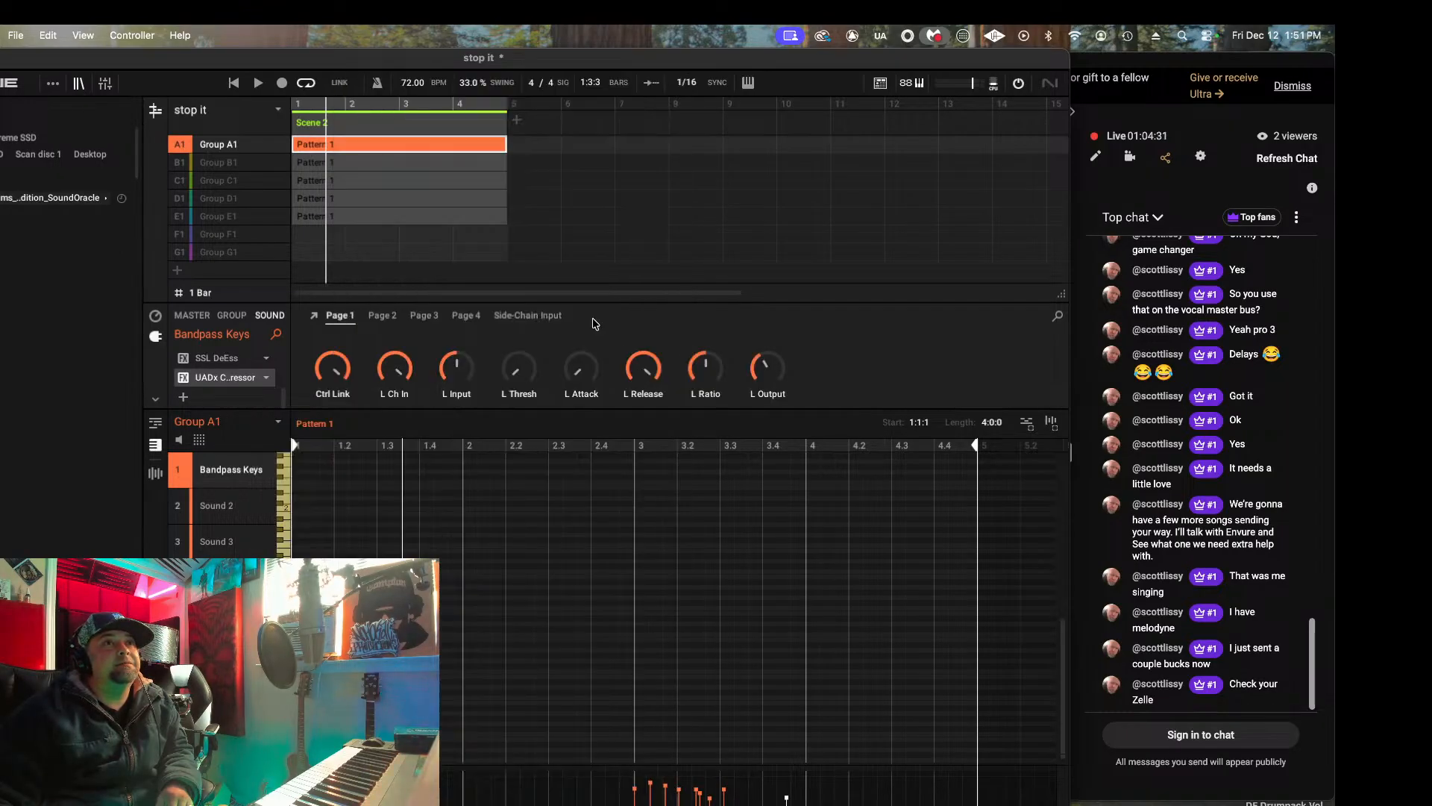
{"action": "left_click", "coordinate": [314, 317]}
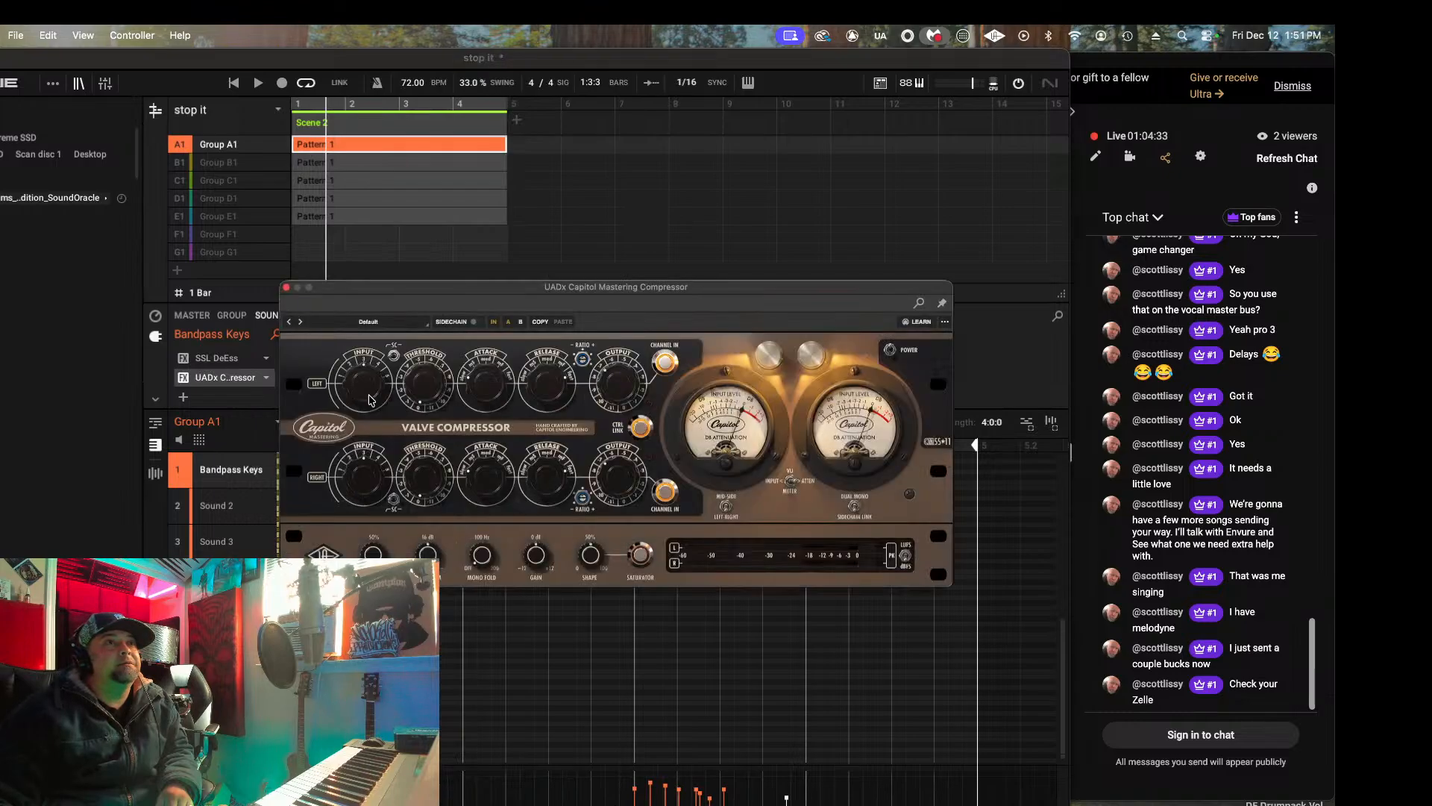
Step: Toggle the Capitol compressor's saturator, play the keys with its window closed, and reopen the plugin
{"action": "left_click", "coordinate": [640, 555]}
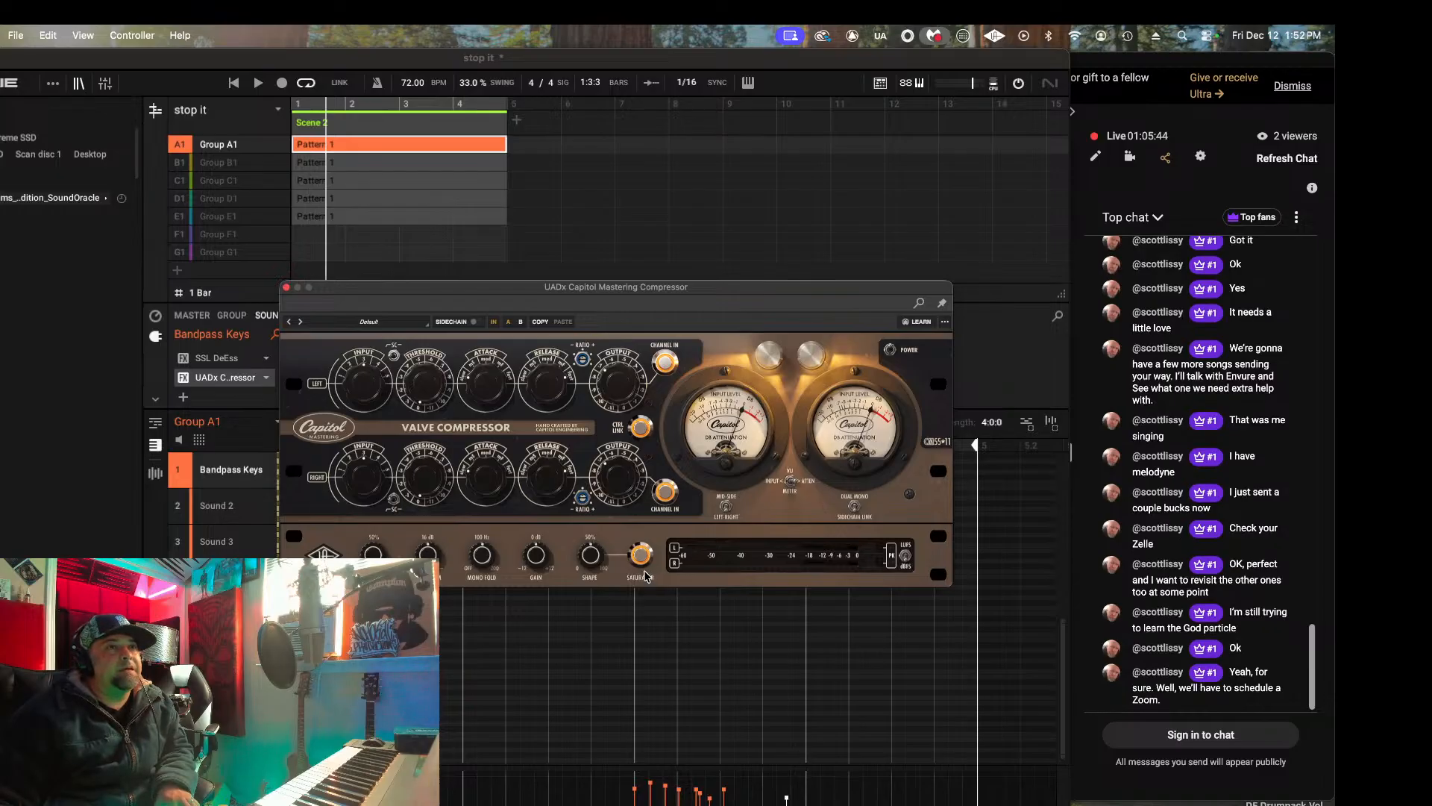
{"action": "left_click", "coordinate": [287, 288]}
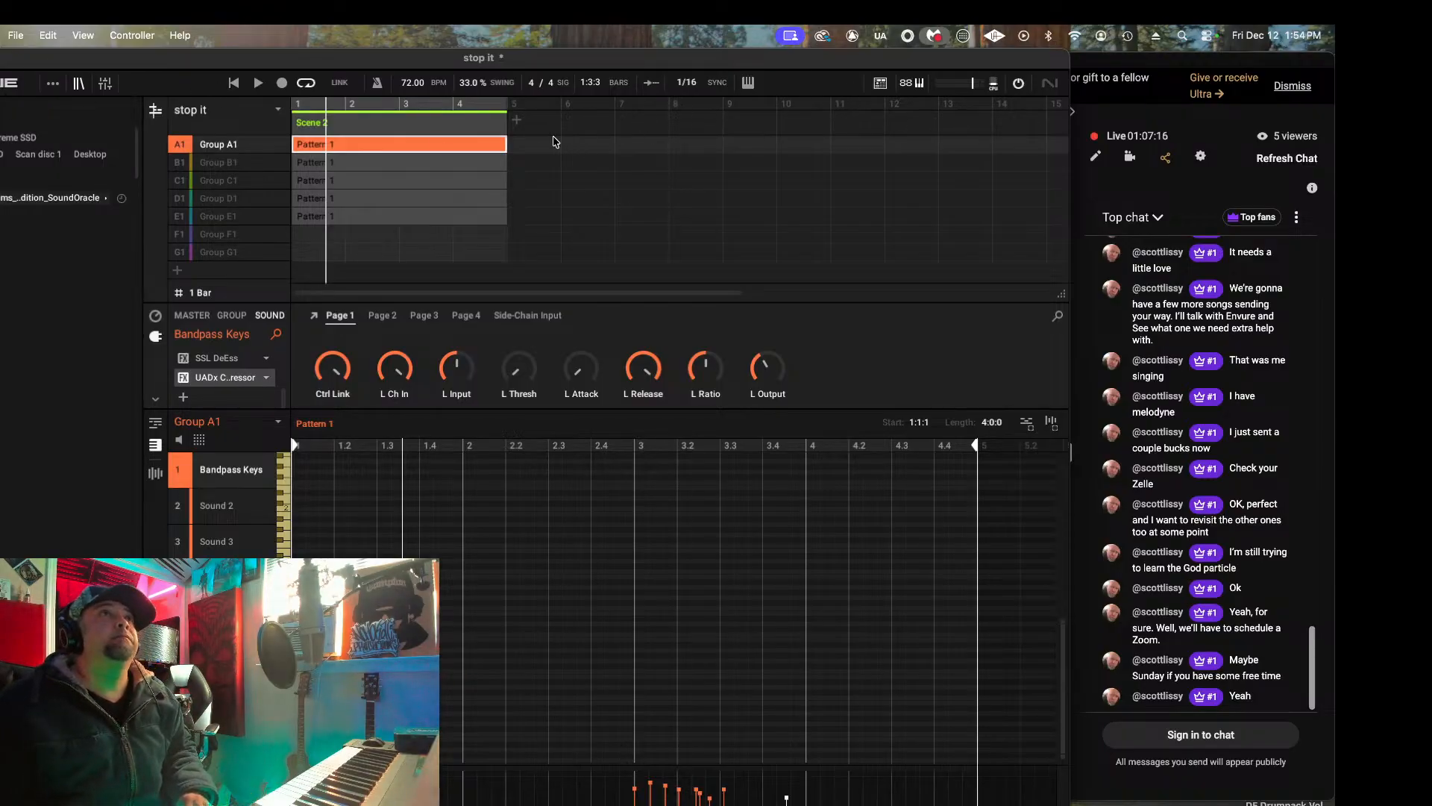
{"action": "left_click", "coordinate": [256, 84]}
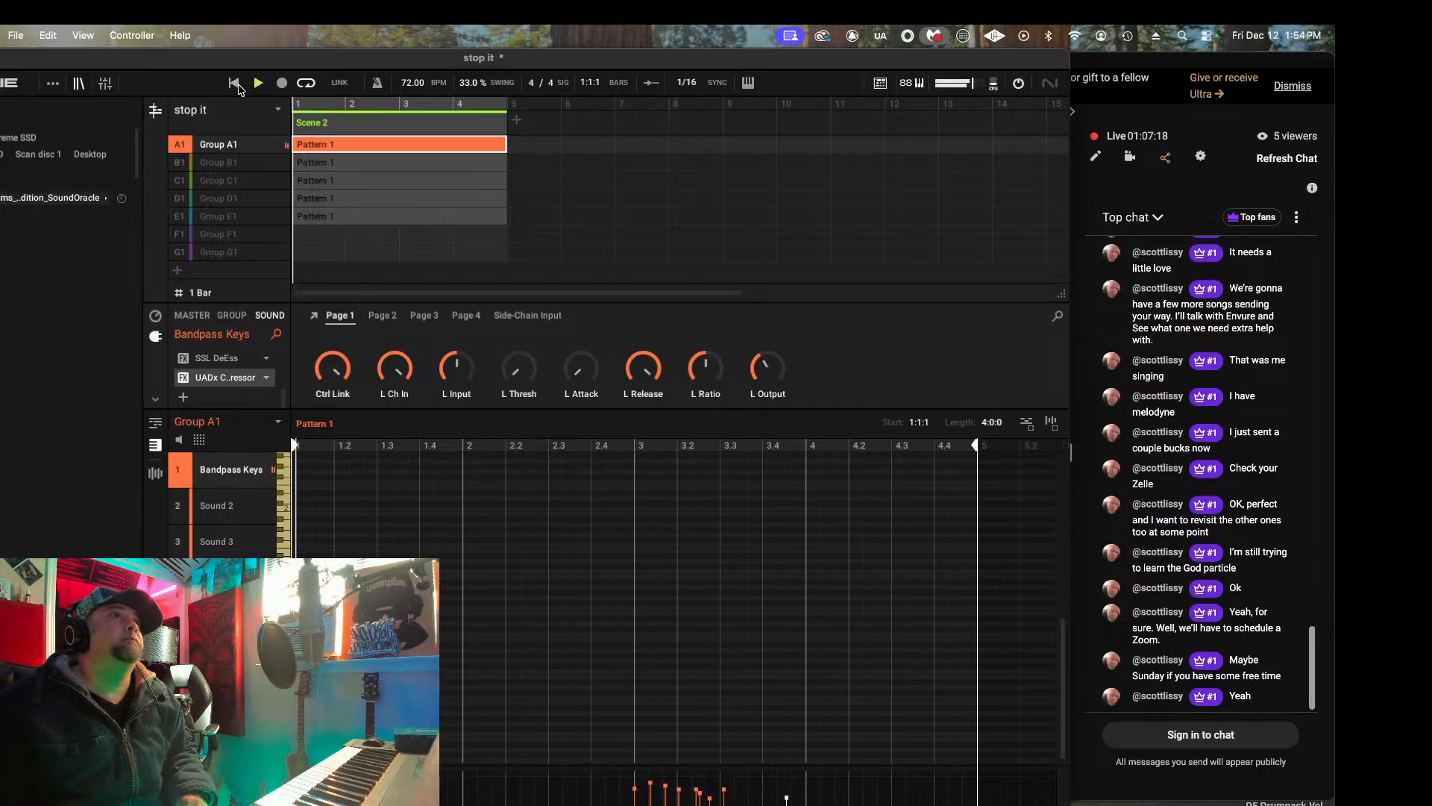
{"action": "left_click", "coordinate": [309, 316]}
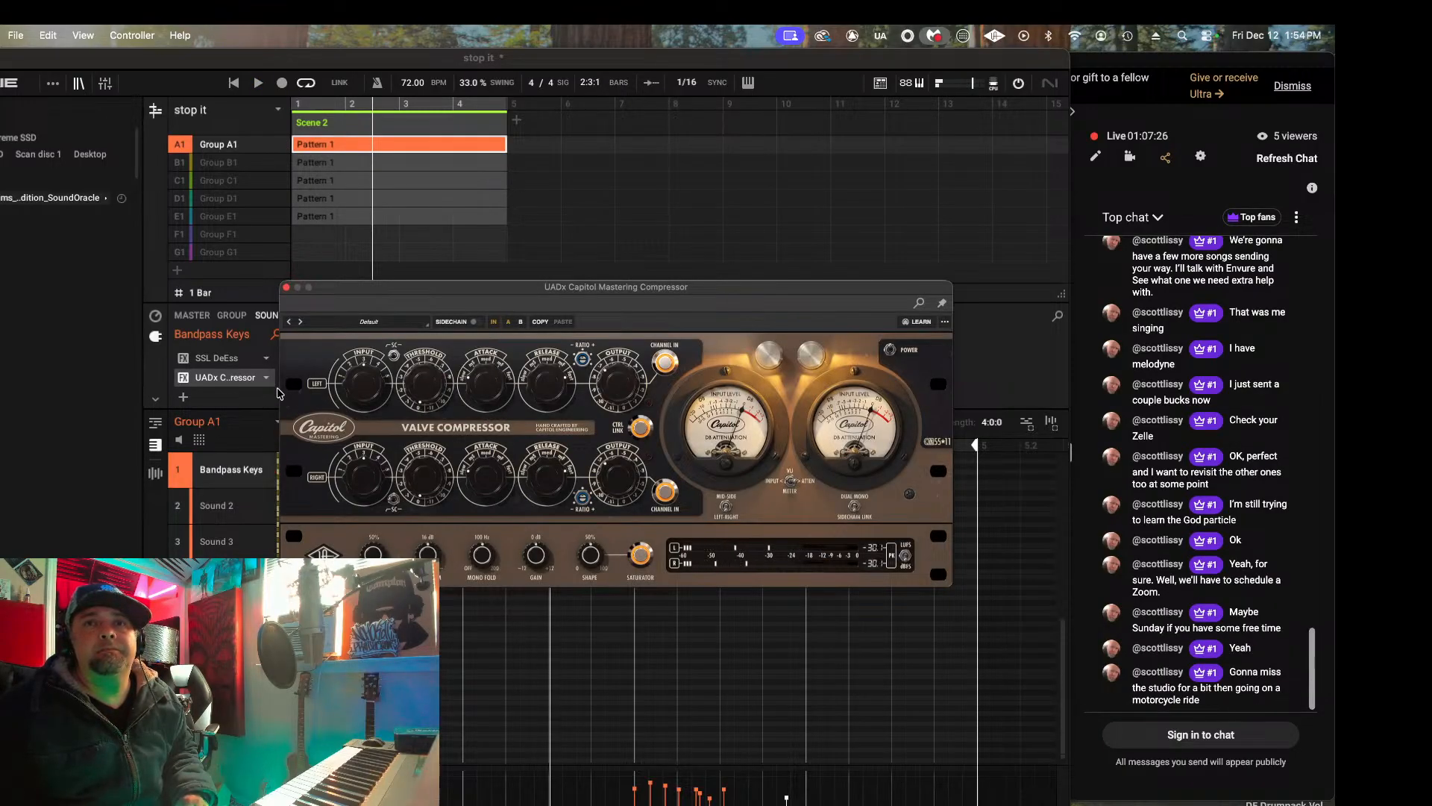
Step: Close the Capitol Mastering Compressor and remove it from the Bandpass Keys plugin chain
{"action": "left_click", "coordinate": [287, 287]}
{"action": "left_click", "coordinate": [268, 378]}
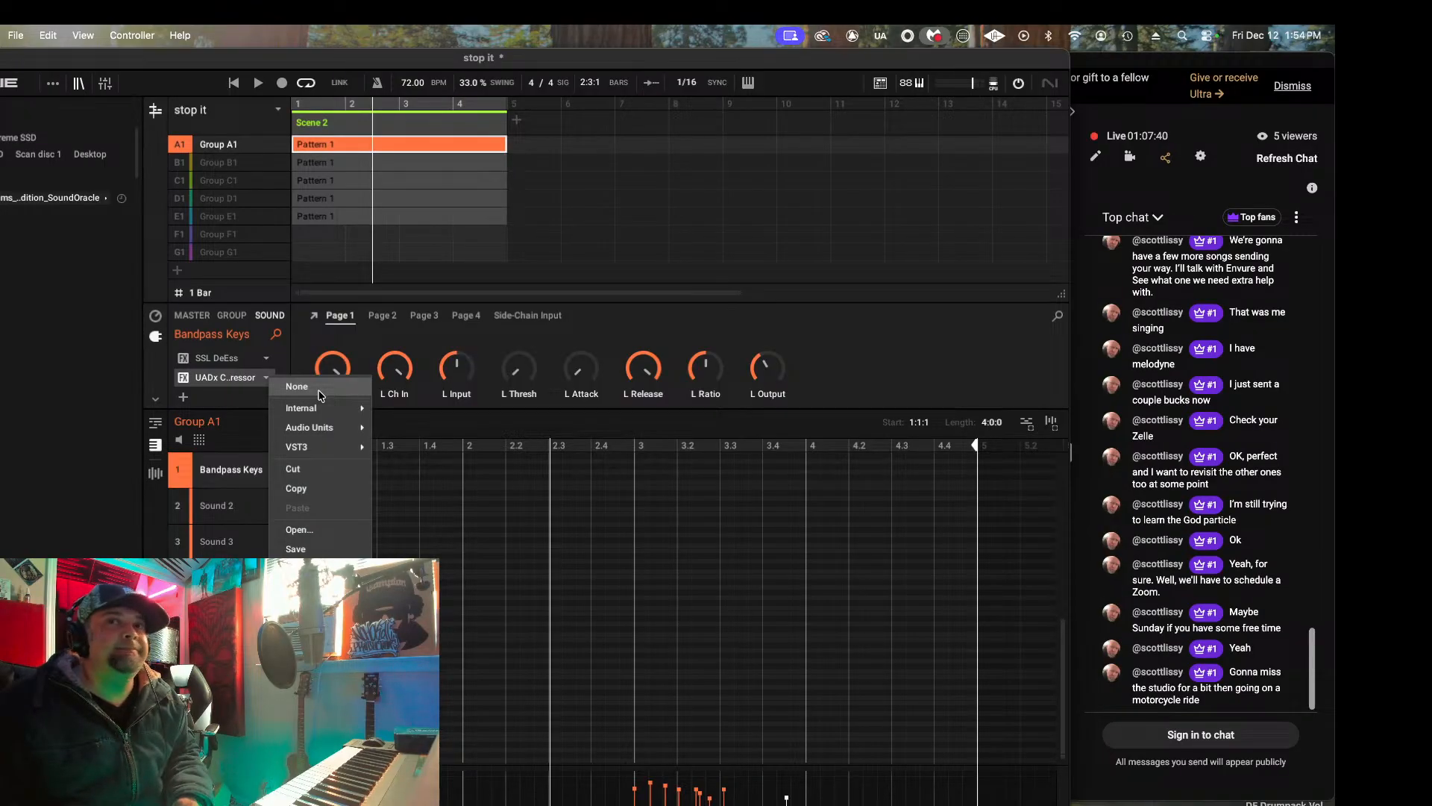
{"action": "left_click", "coordinate": [318, 389]}
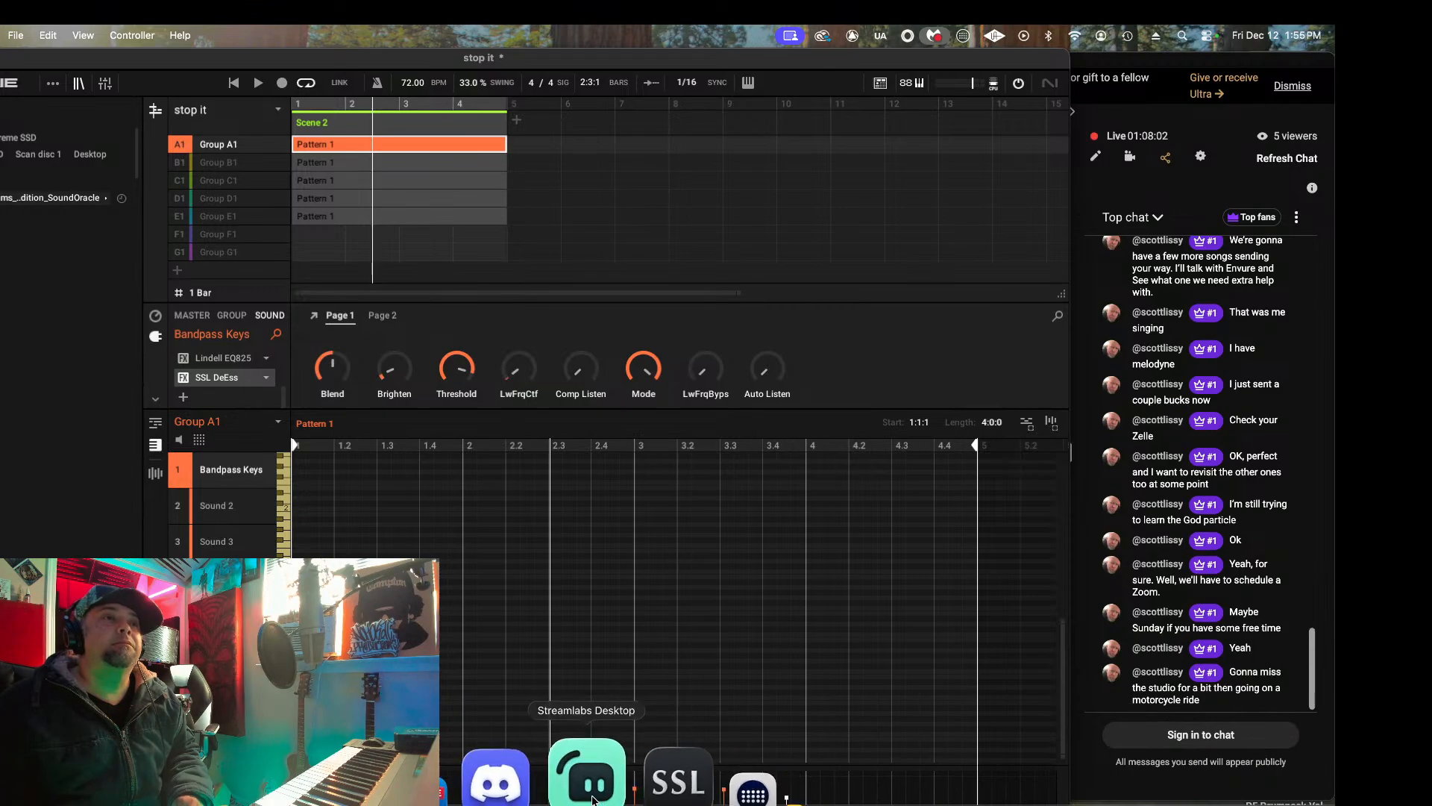
Step: Switch to Streamlabs Desktop to check the live stream chat, and minimize its window to return to the beat
{"action": "left_click", "coordinate": [591, 797]}
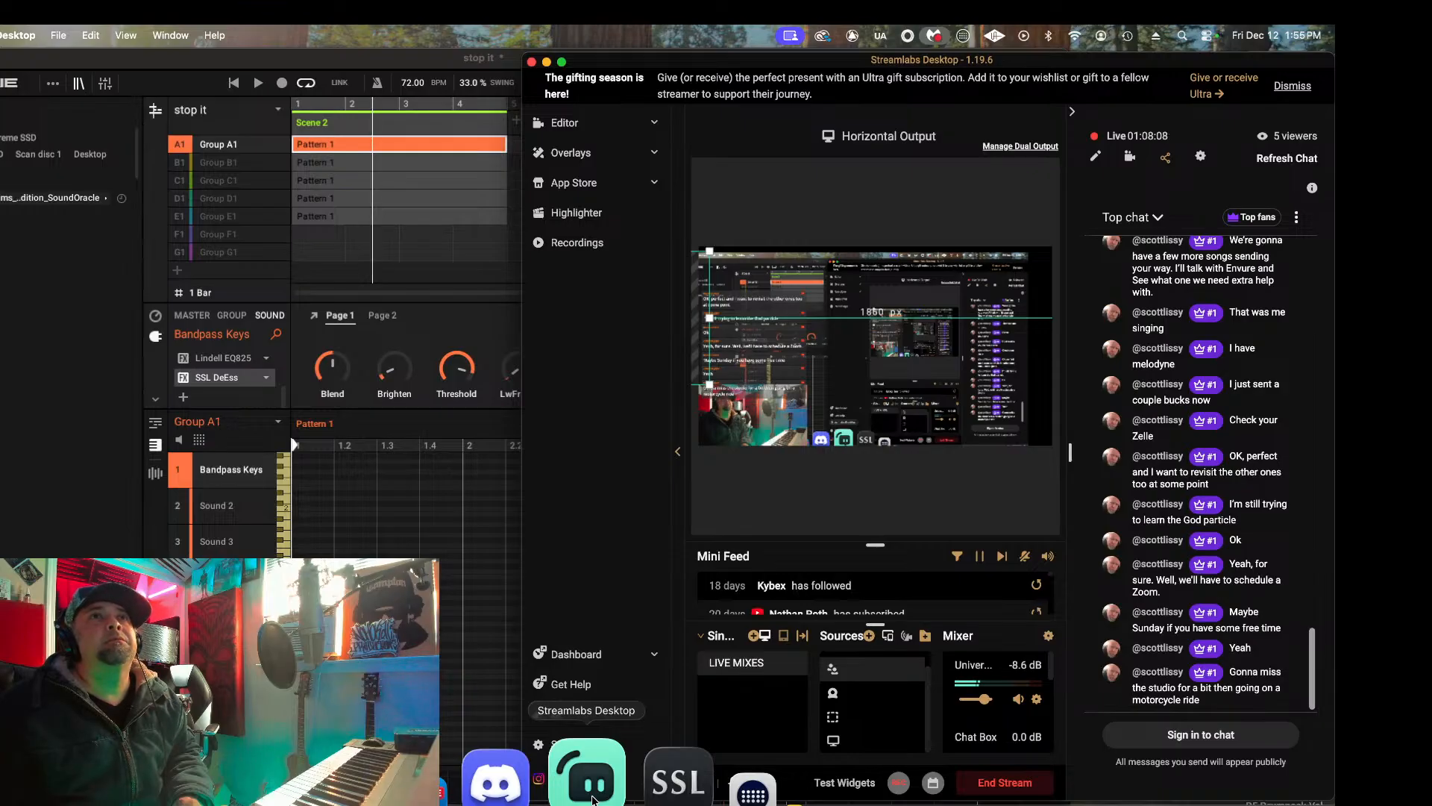
{"action": "left_click", "coordinate": [593, 800]}
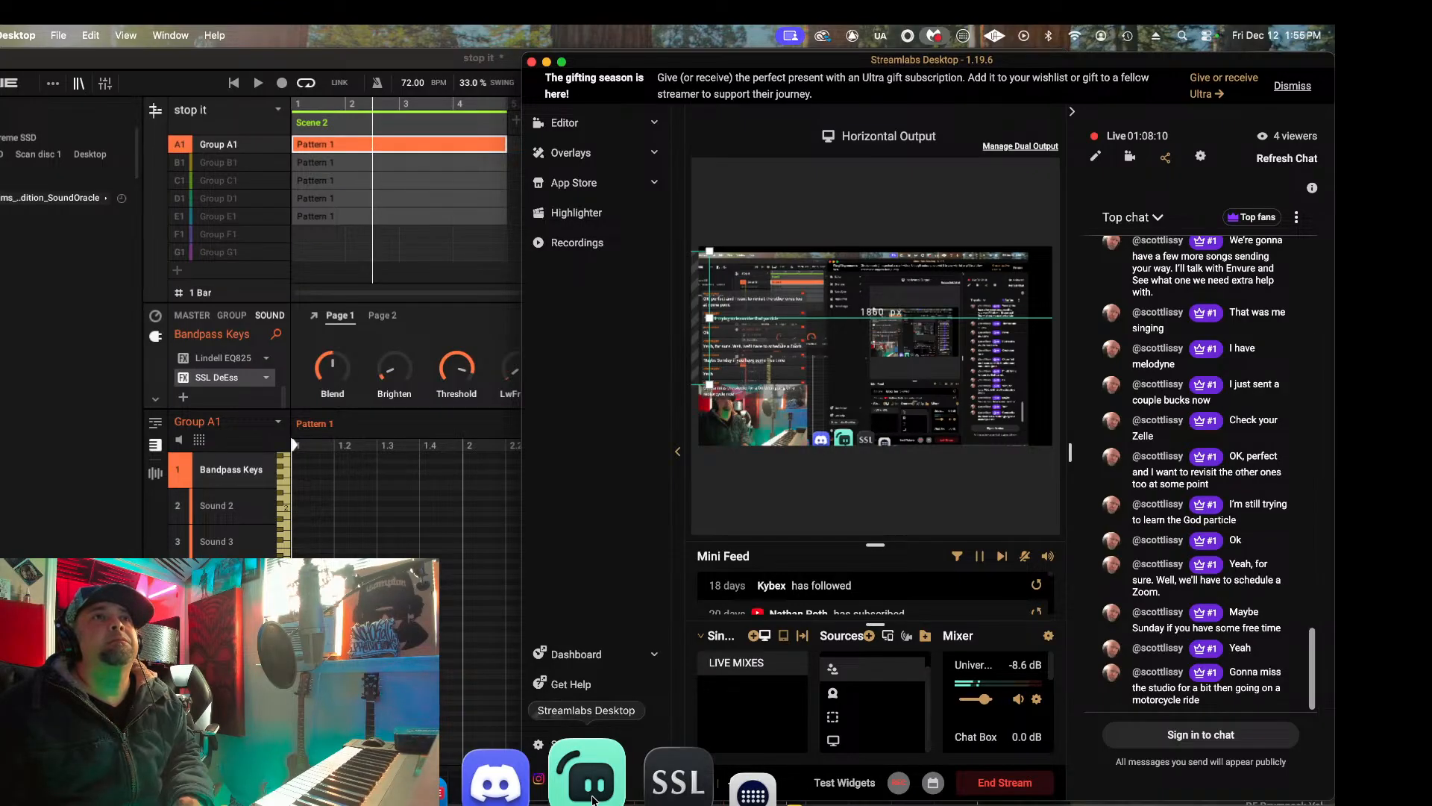
{"action": "left_click", "coordinate": [546, 62]}
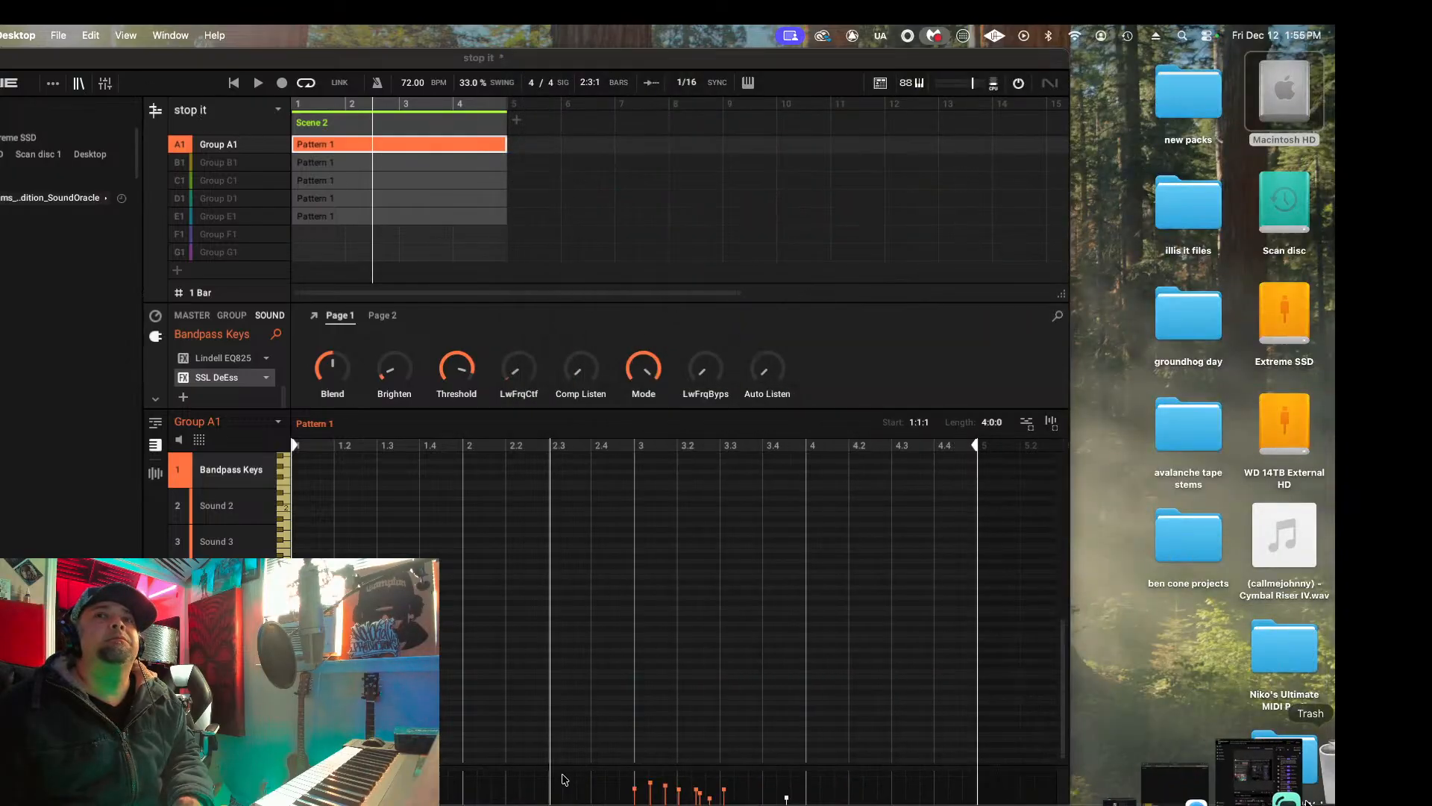
Step: Unsolo Group A1 so all groups sound together, and play the beat from the start of Scene 2
{"action": "mouse_move", "coordinate": [1279, 776]}
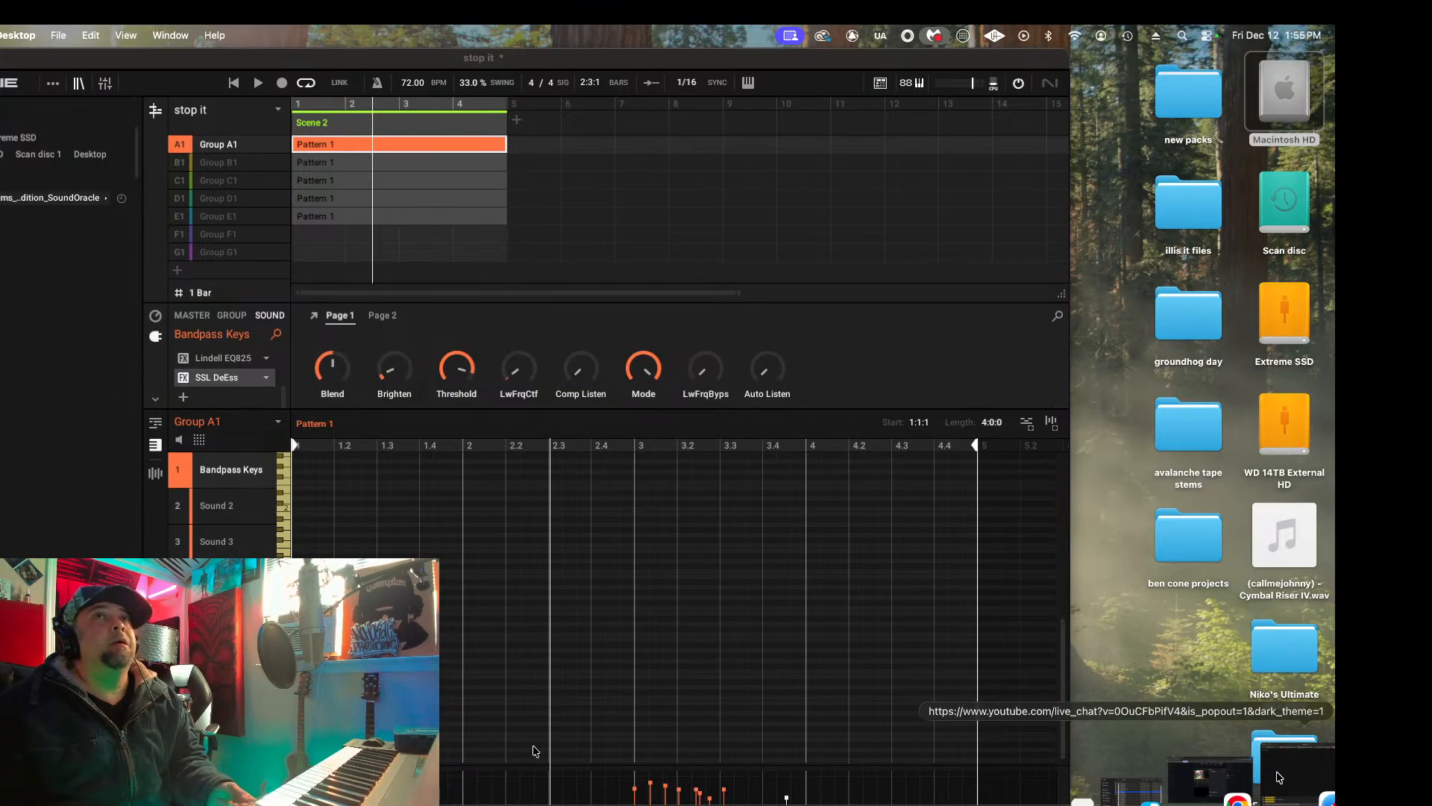
{"action": "left_click", "coordinate": [182, 147]}
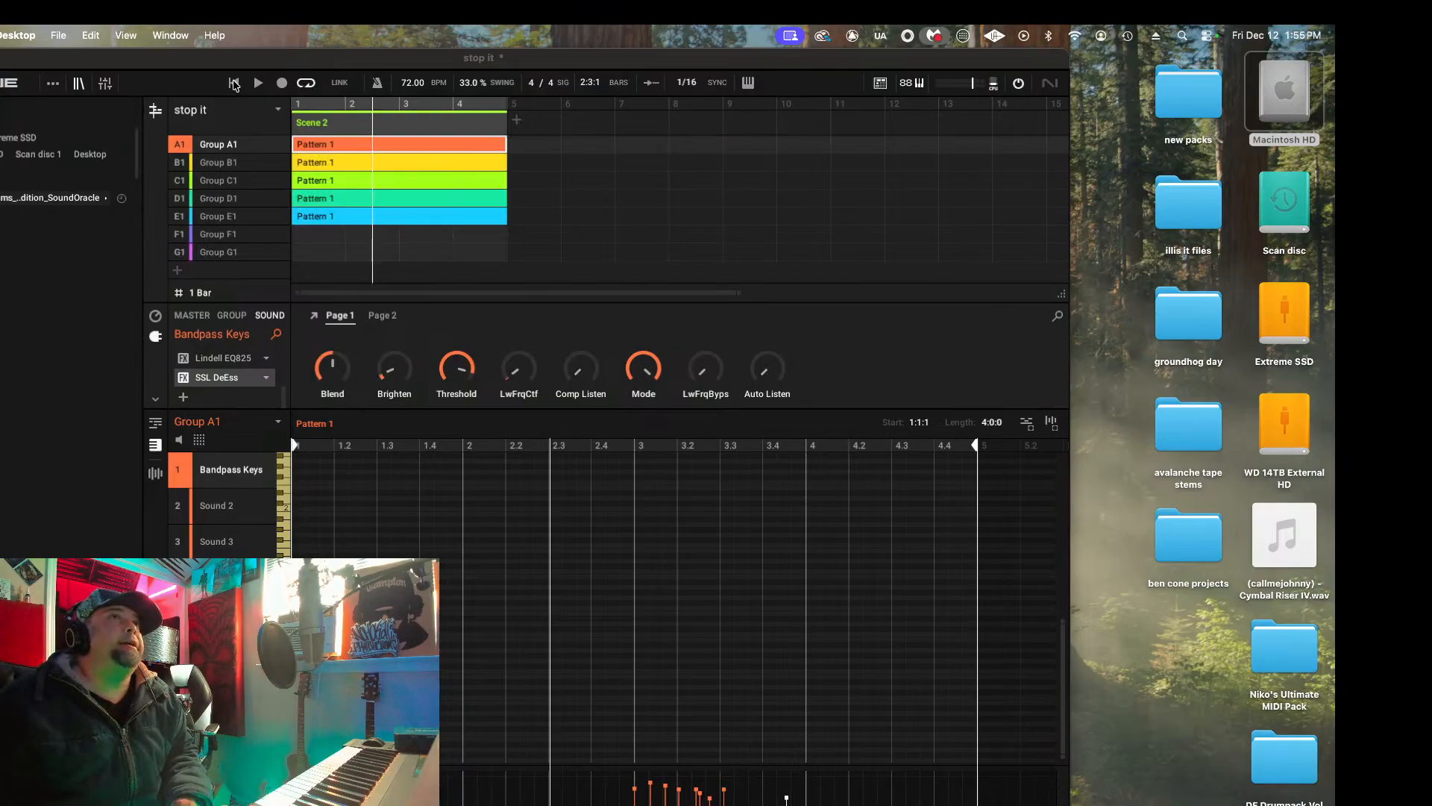
{"action": "left_click", "coordinate": [234, 84]}
Step: Restore the minimized Streamlabs Desktop window to read the latest chat messages while the beat plays
{"action": "mouse_move", "coordinate": [1299, 799]}
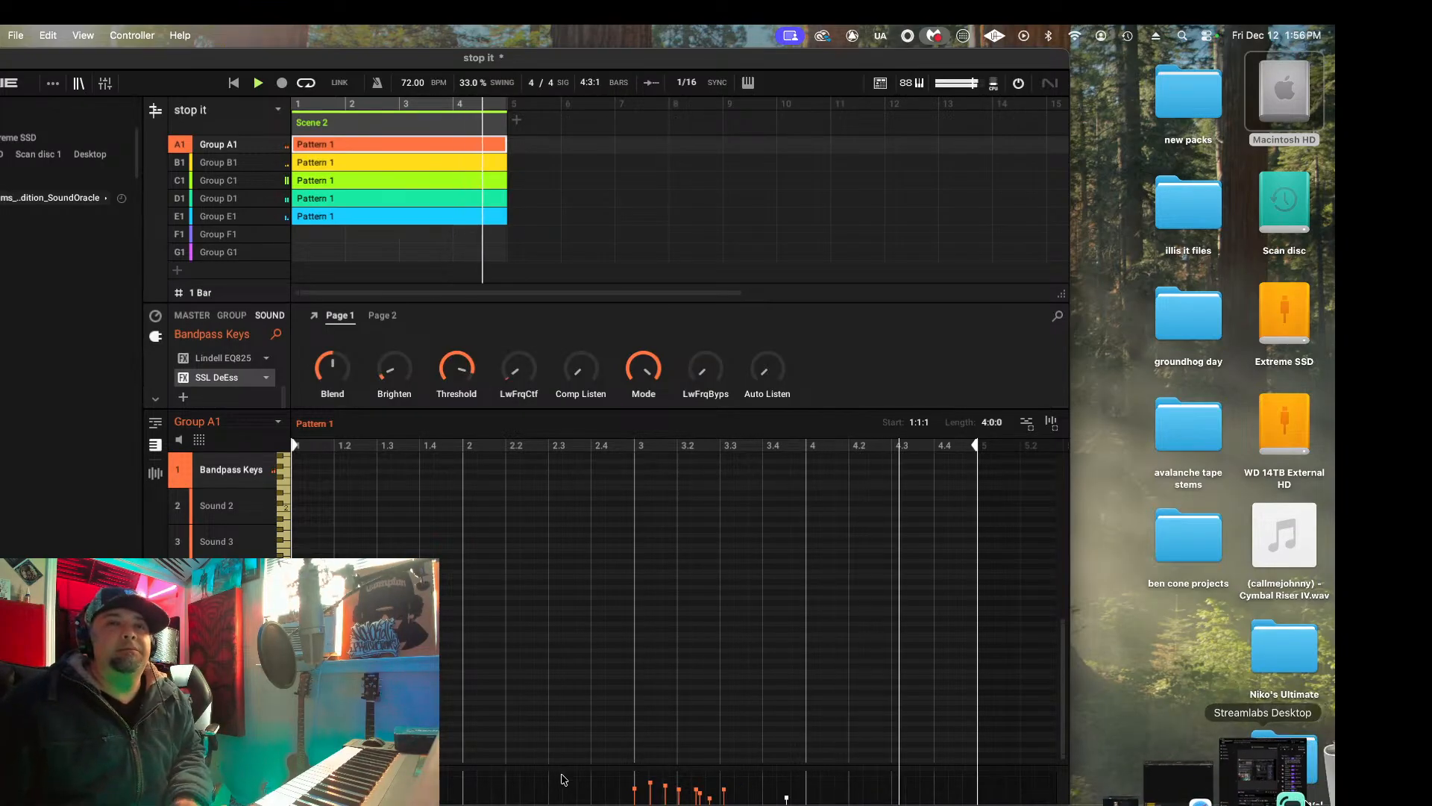
{"action": "left_click", "coordinate": [1298, 779]}
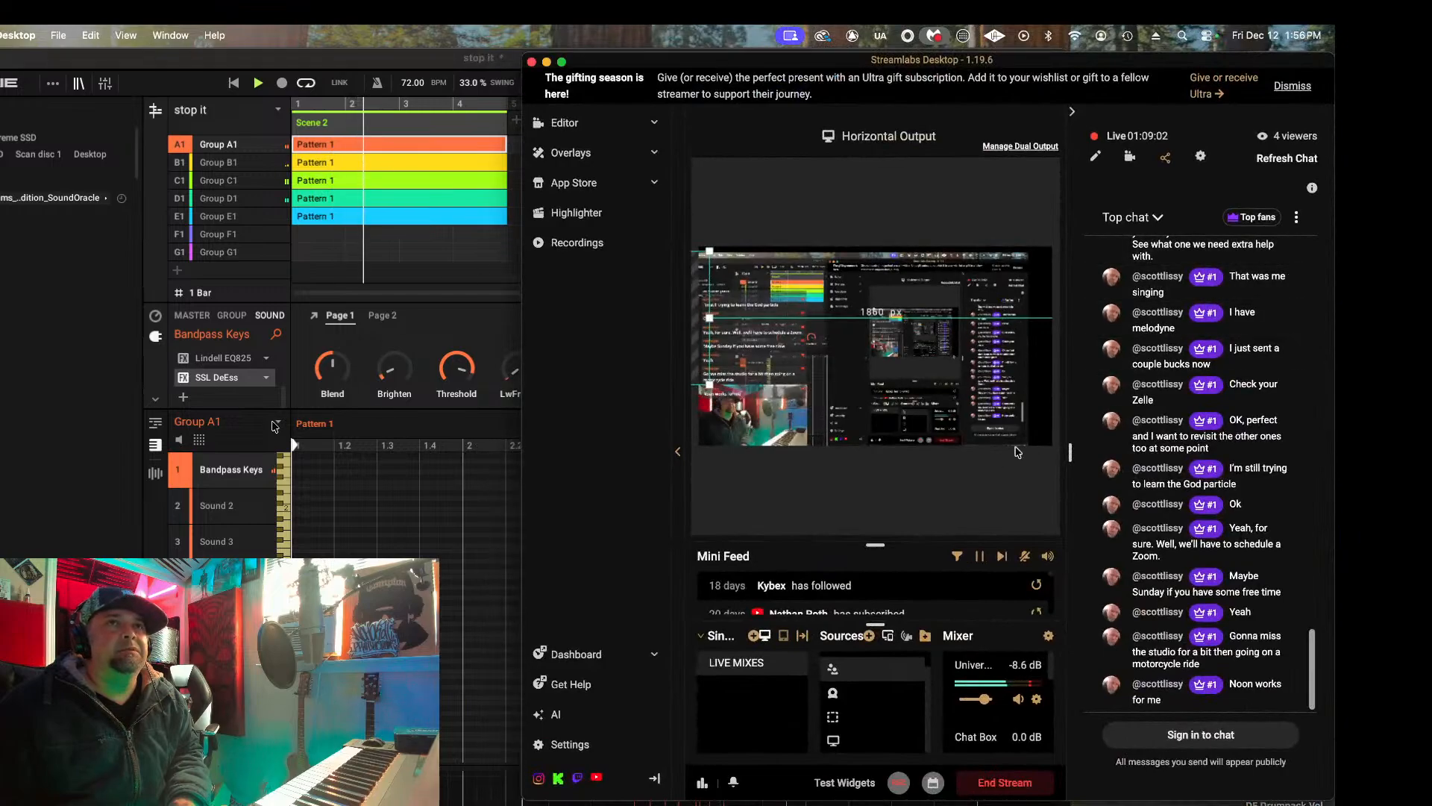